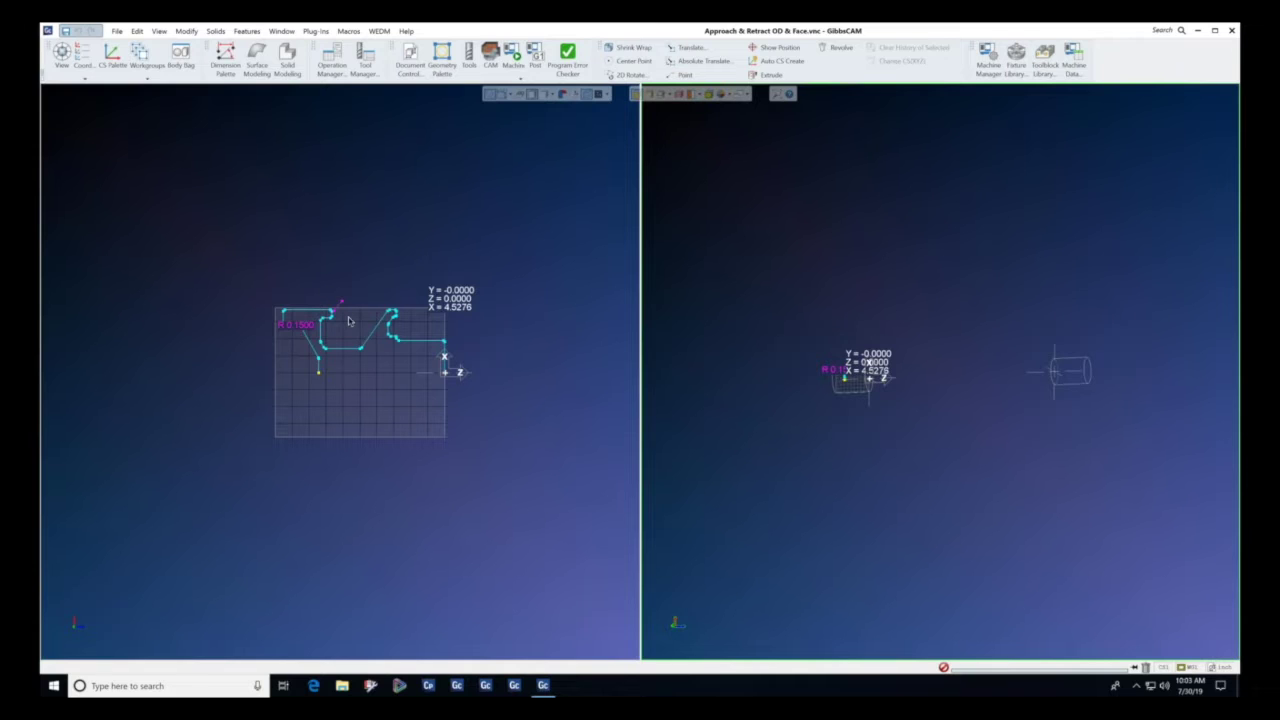
Inspect the groove profile and approach line, and run the machine simulation of the OD and face part.
left_click_drag(305, 278, 372, 342)
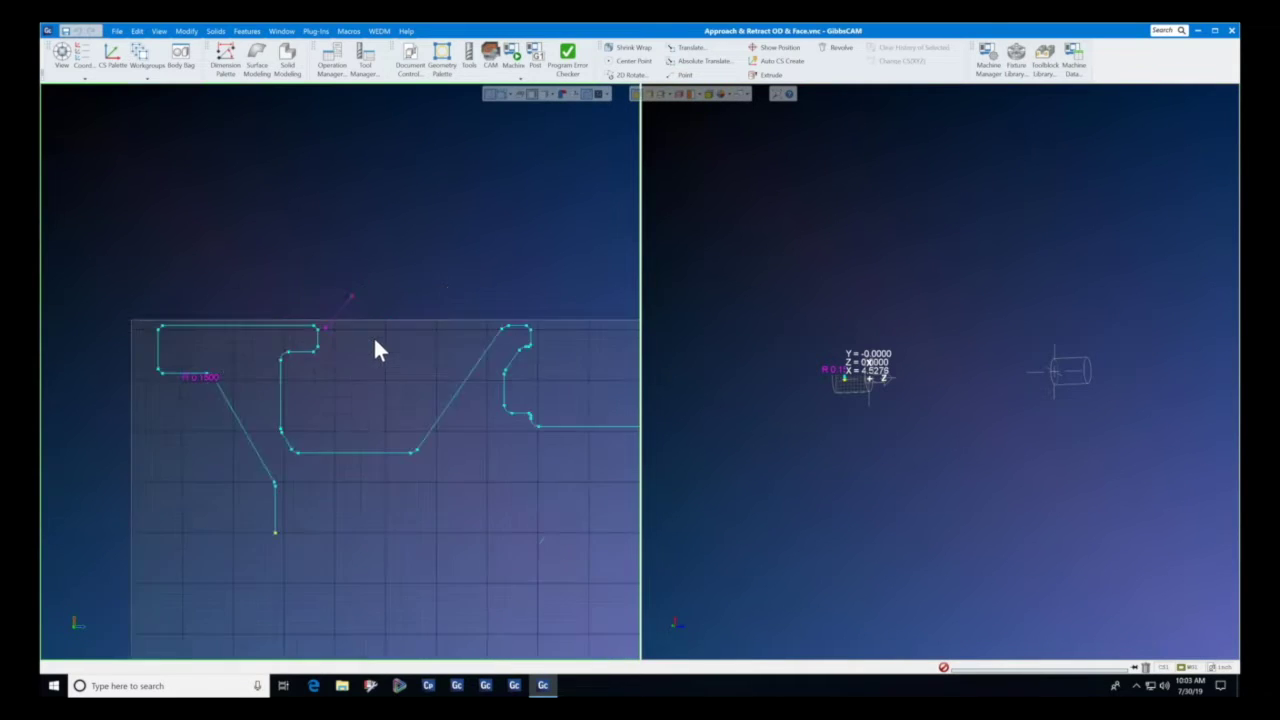
scroll(286, 277, "down", 4)
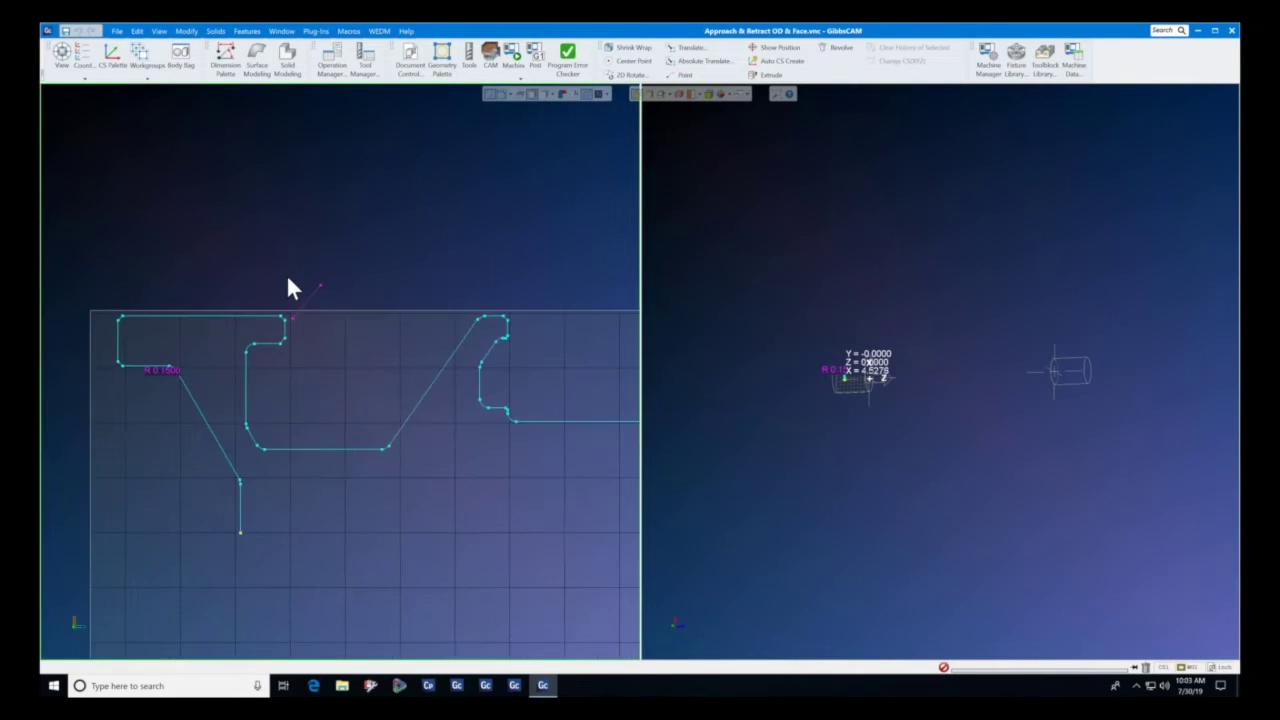
left_click(512, 56)
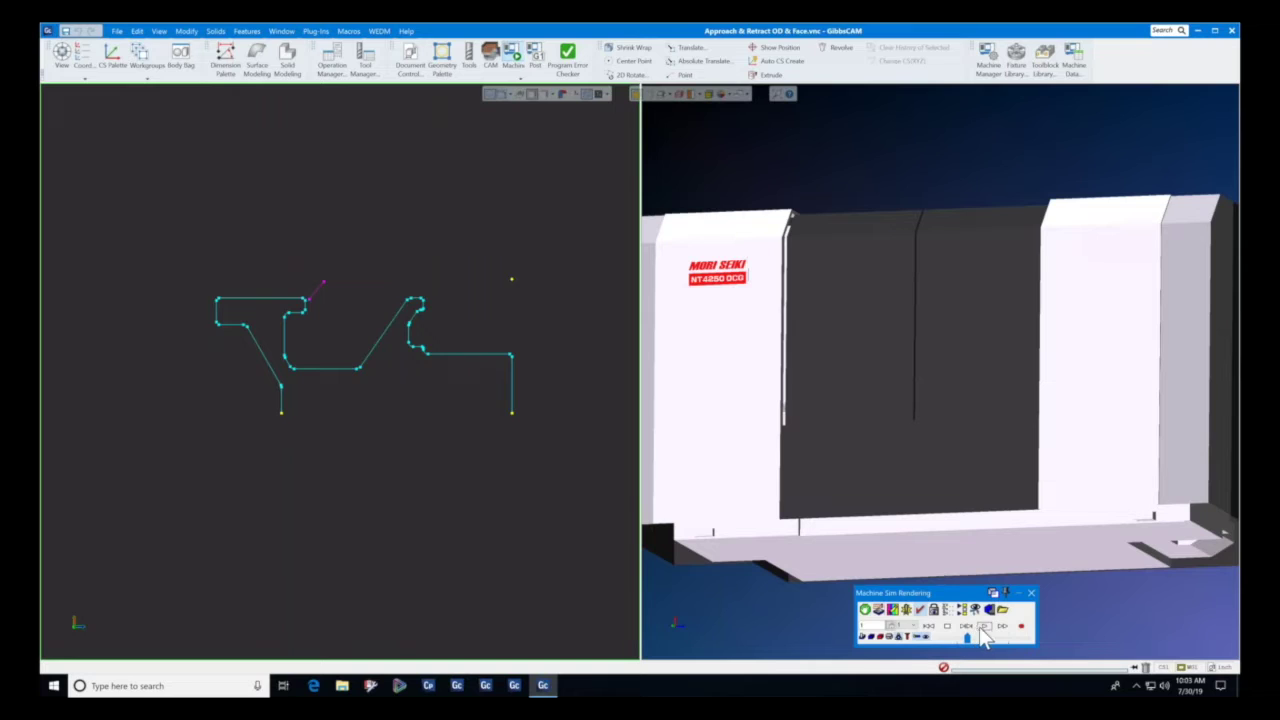
left_click(985, 627)
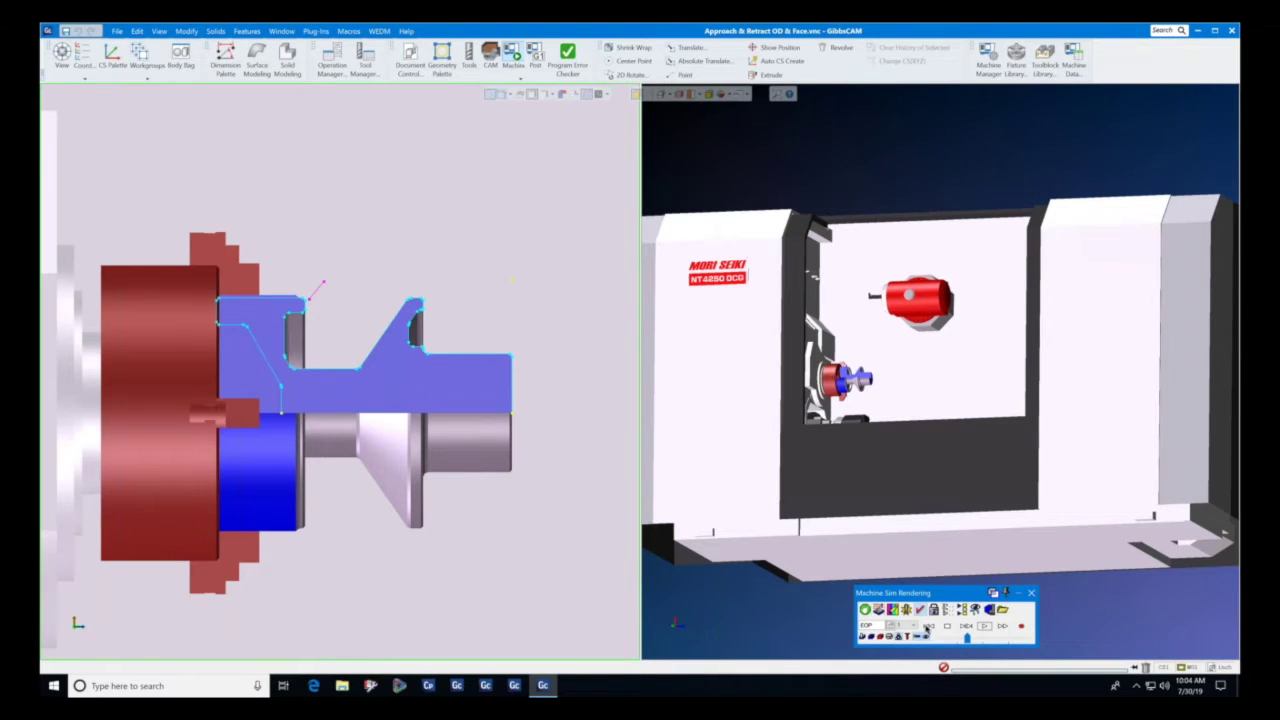
Select the fifth operation in the CAM operation list, replay the groove cut in the machine simulation, and close the simulation.
left_click(490, 56)
left_click(1216, 255)
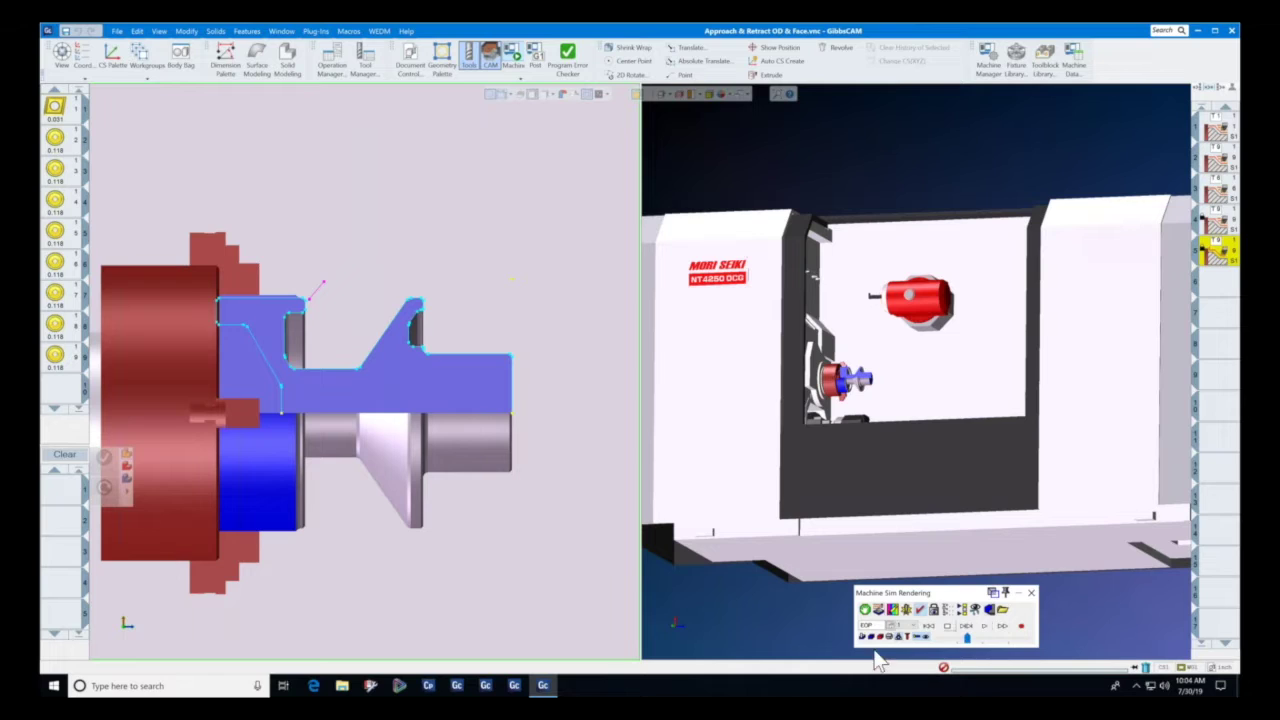
left_click(966, 625)
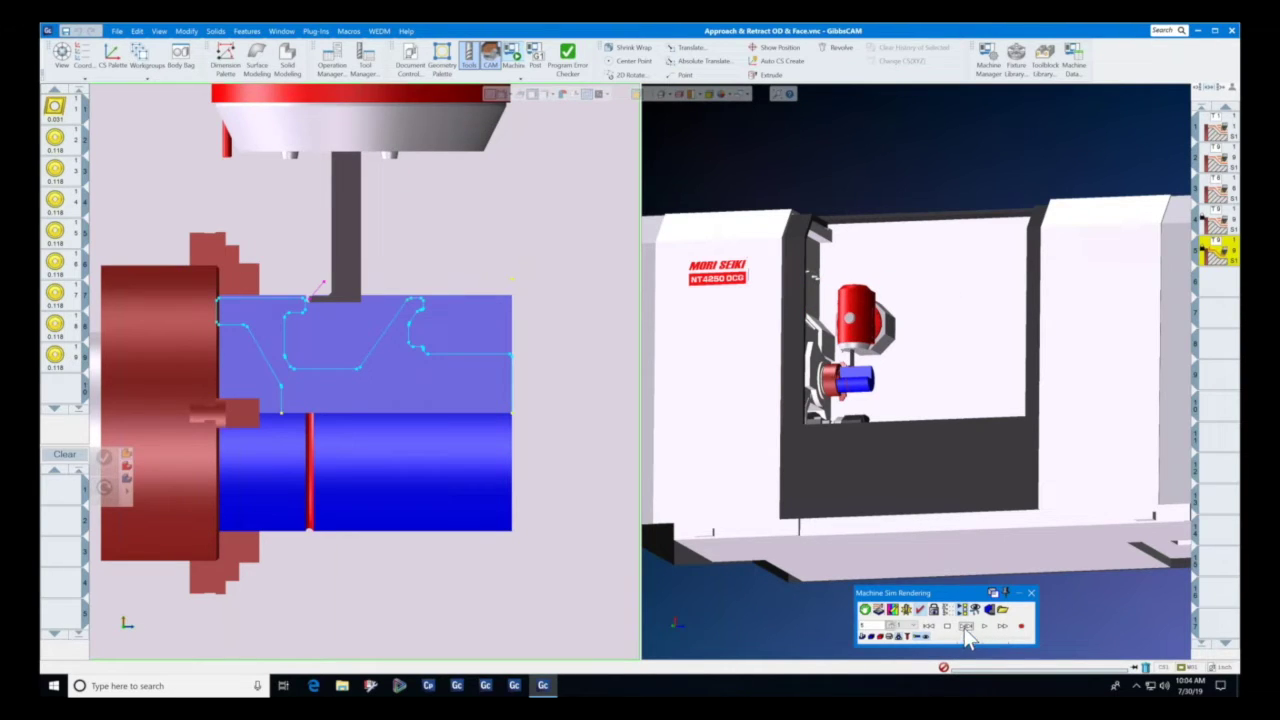
left_click(985, 628)
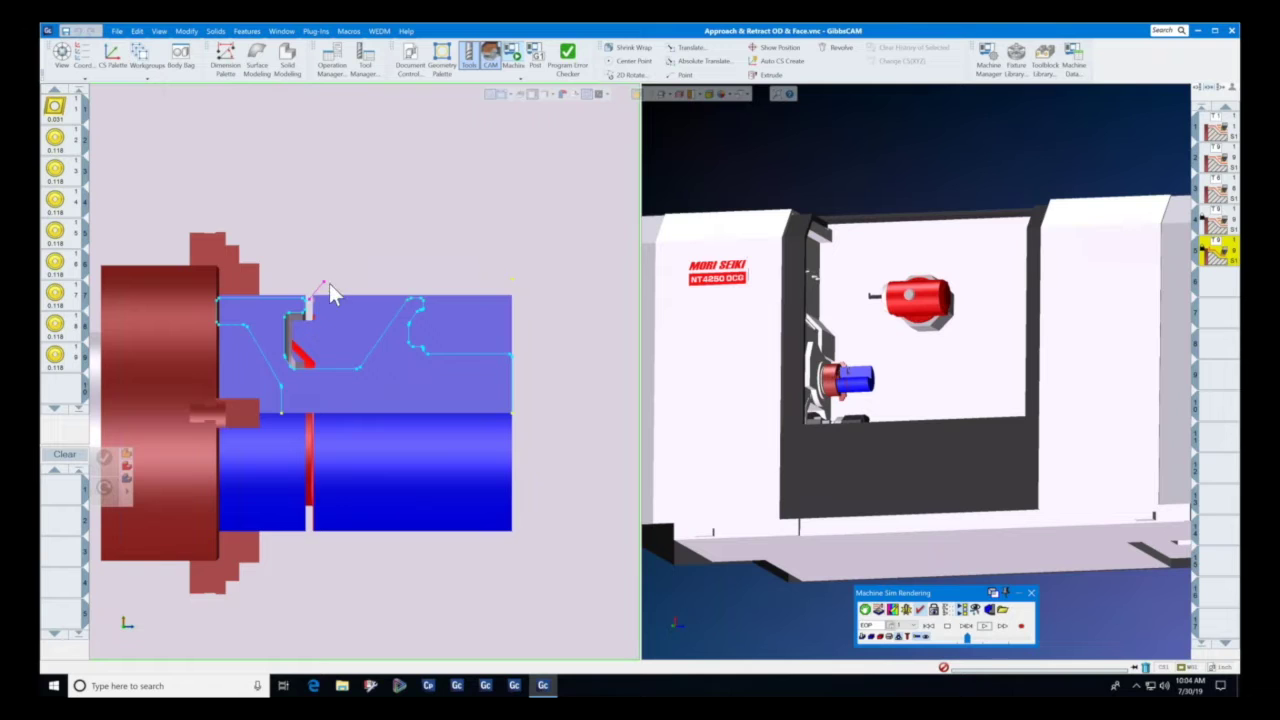
left_click(1030, 591)
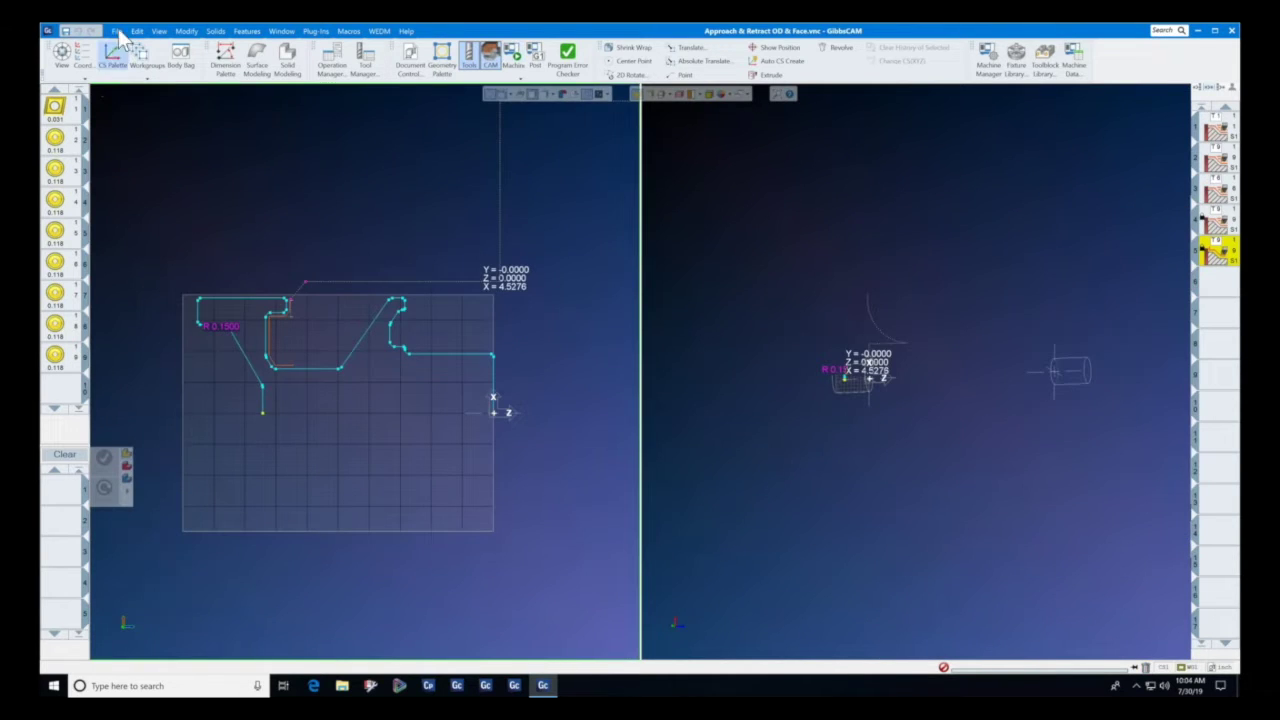
Open the recent part Adv Approach & Retract - ID approach.vnc without saving changes to the current part.
left_click(117, 31)
mouse_move(278, 145)
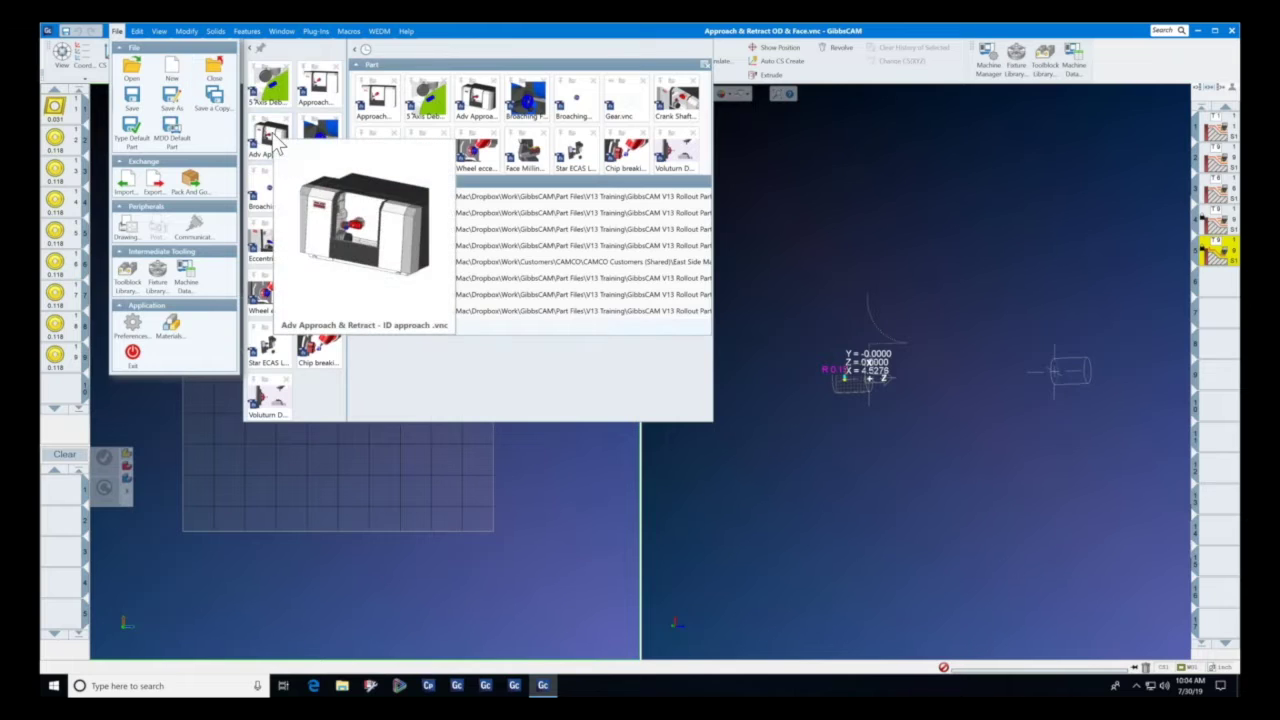
left_click(278, 145)
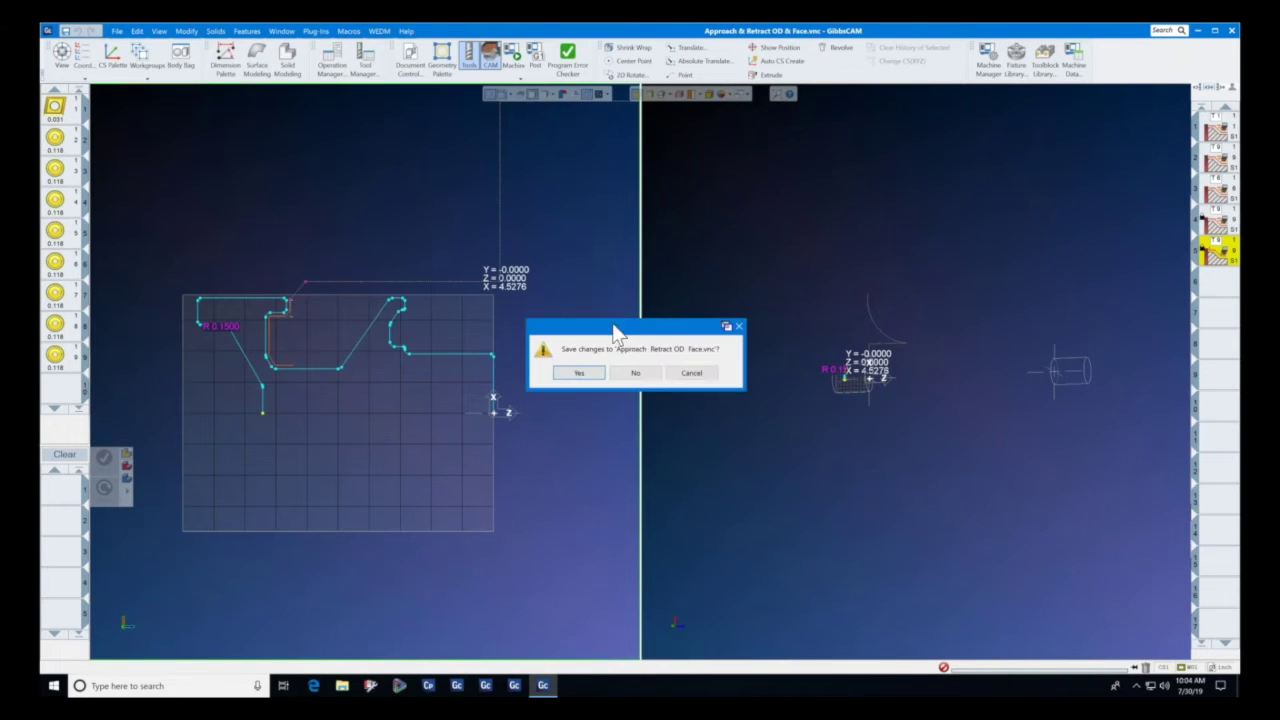
left_click(638, 374)
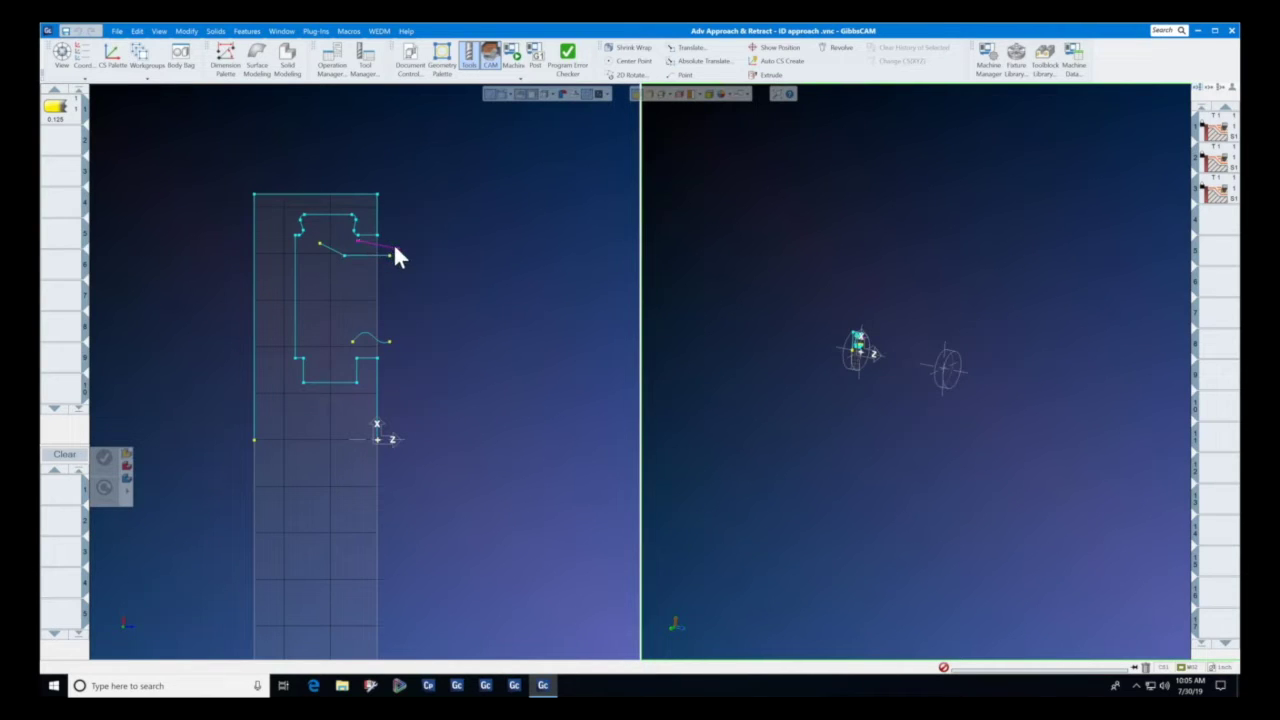
Run the machine simulation of the ID approach part to watch the tool enter and leave the bore, and close it.
left_click(513, 58)
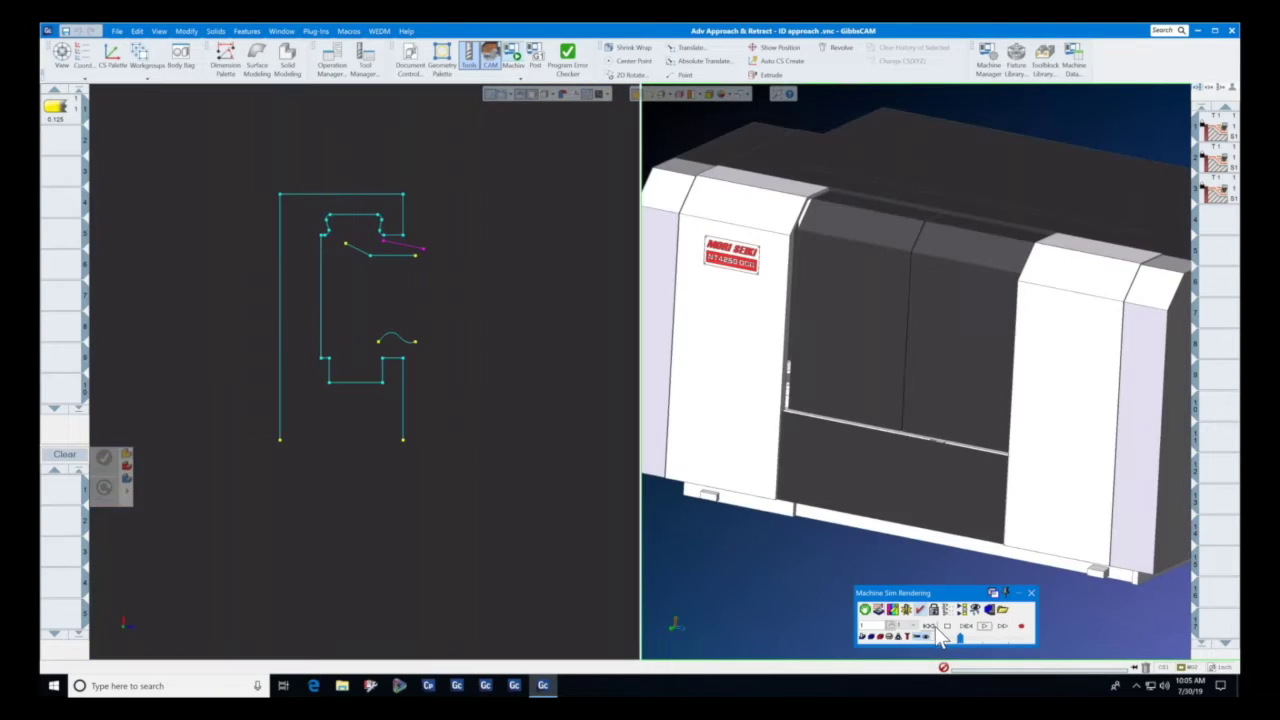
left_click(984, 625)
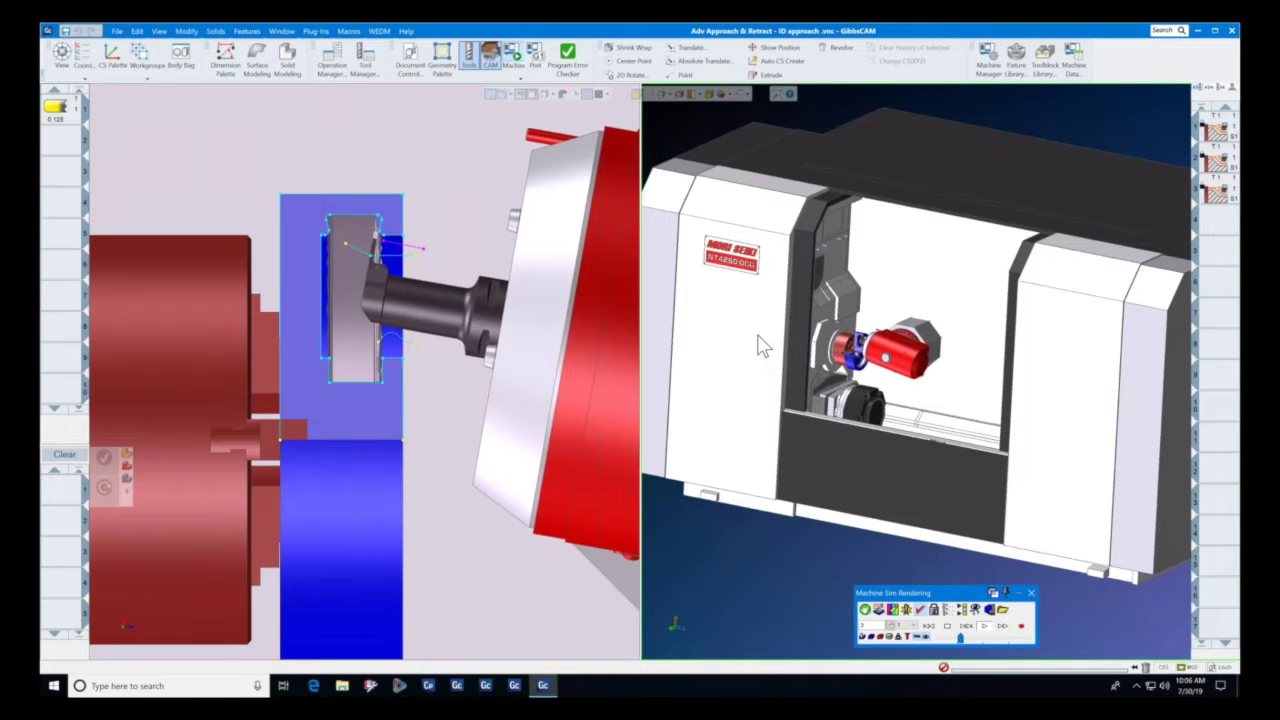
left_click(1031, 593)
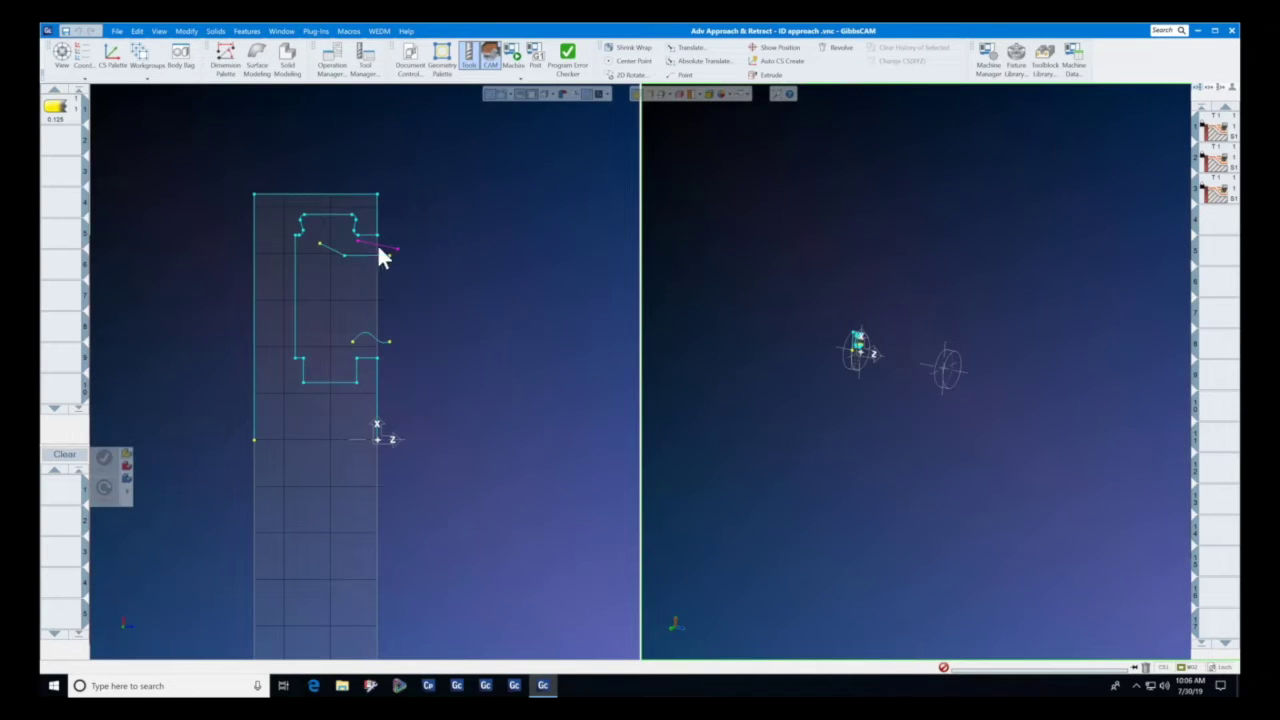
Review the first roughing operation's process parameters, operation data and Adv. Approach / Retract settings.
double_click(1228, 130)
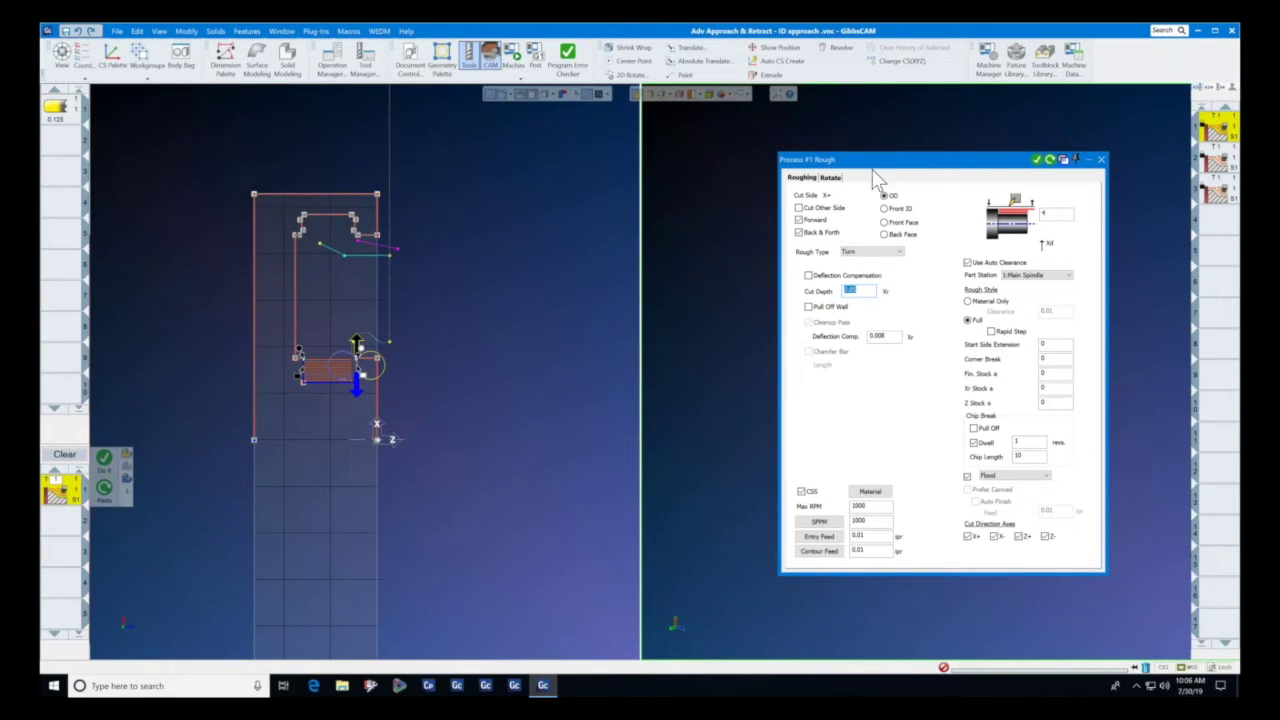
left_click(1101, 160)
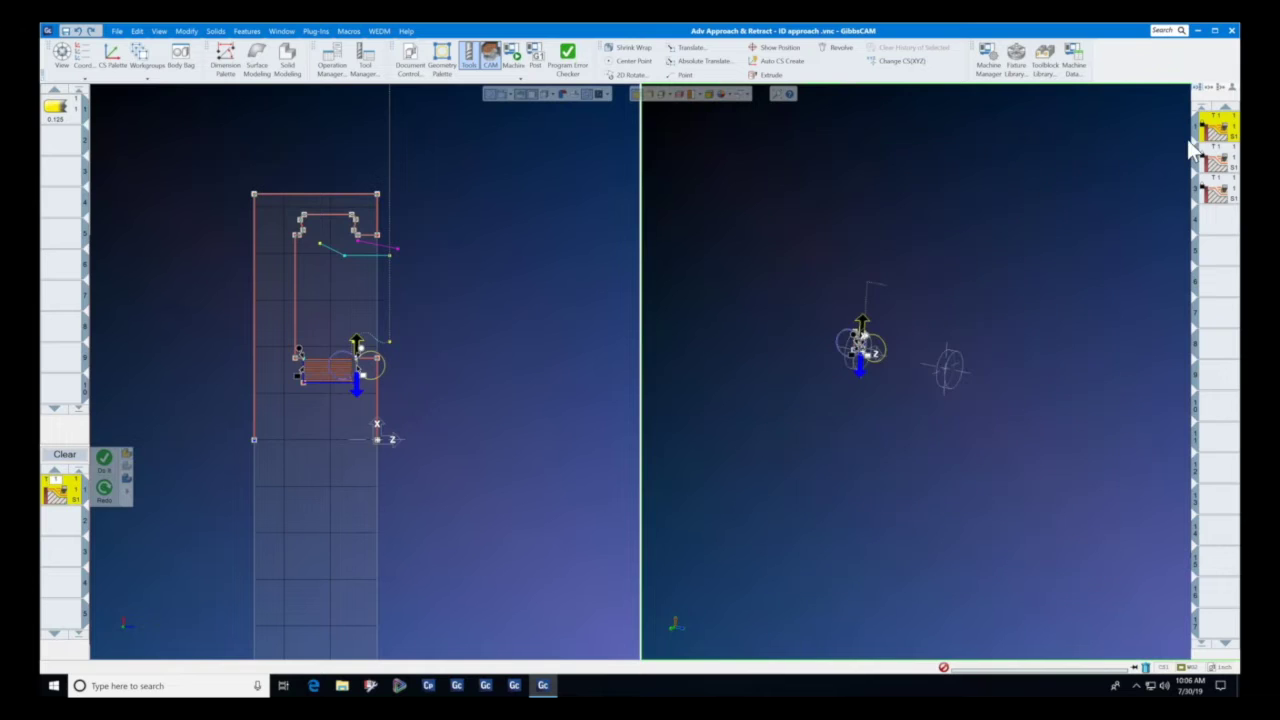
right_click(1216, 139)
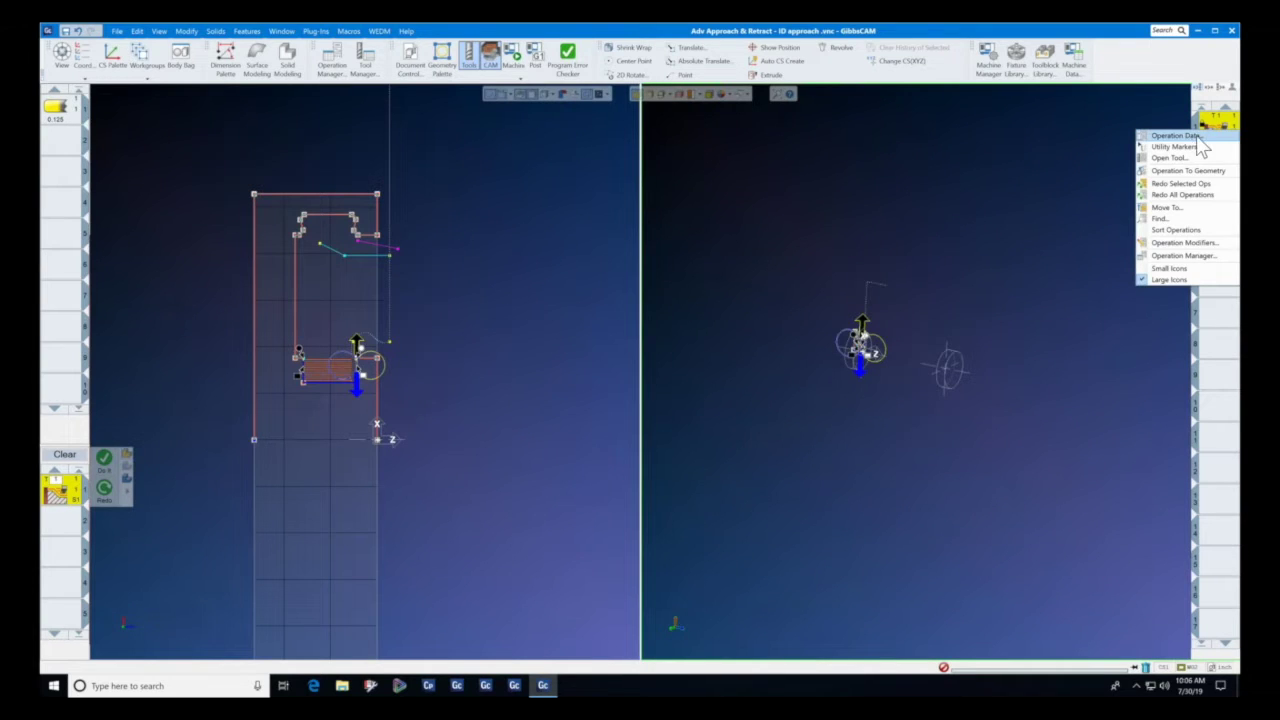
left_click(1190, 137)
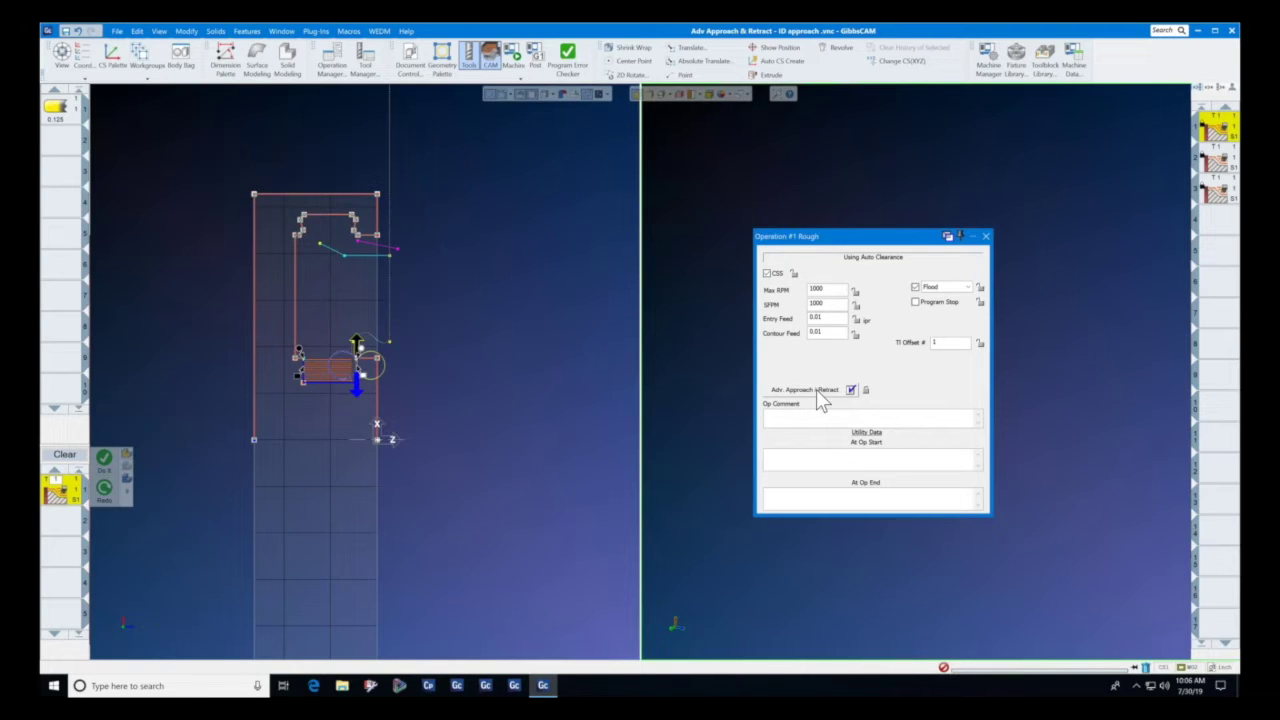
left_click(816, 389)
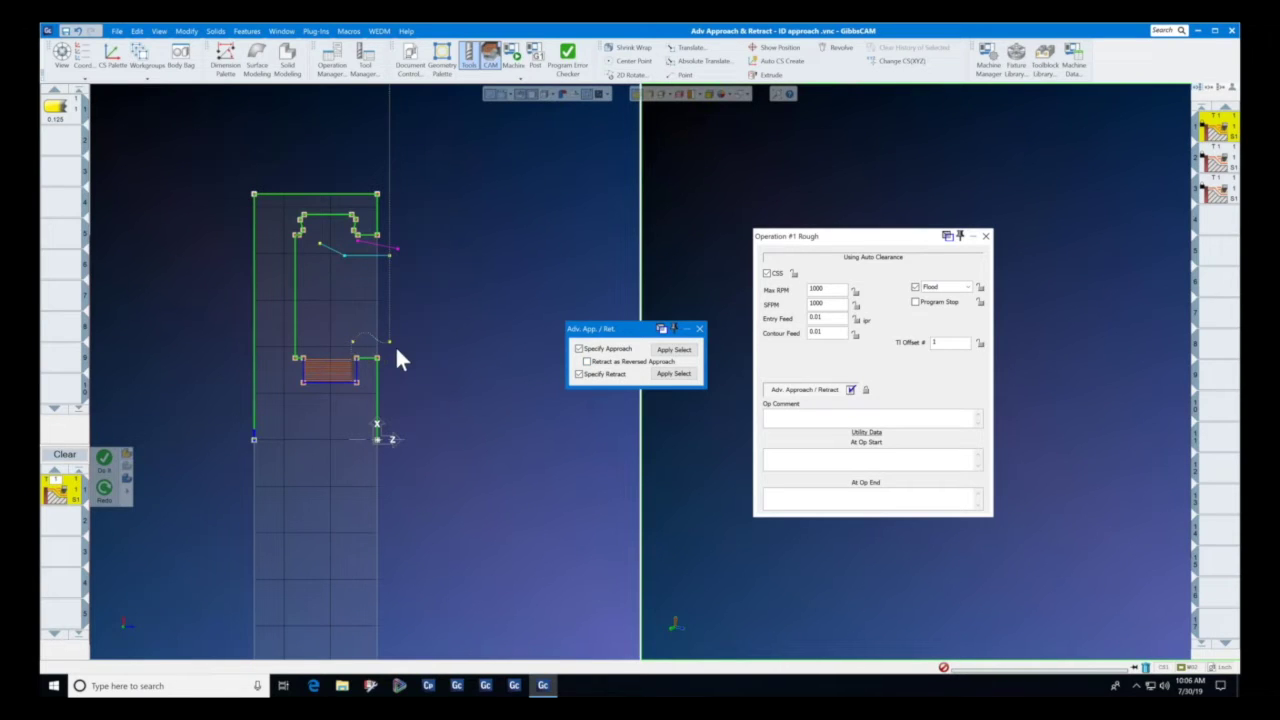
left_click(700, 330)
left_click(985, 237)
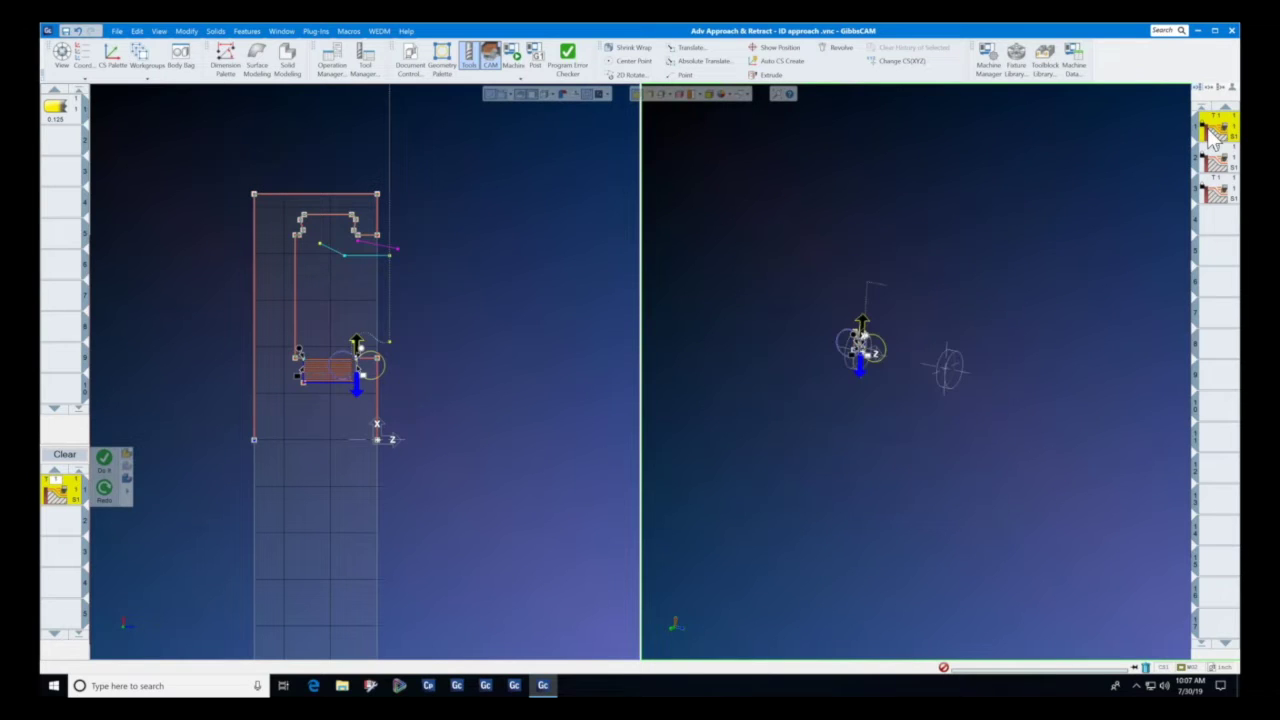
Recheck the Specify Approach and Specify Retract options in the first operation's data and close both dialogs.
right_click(1230, 133)
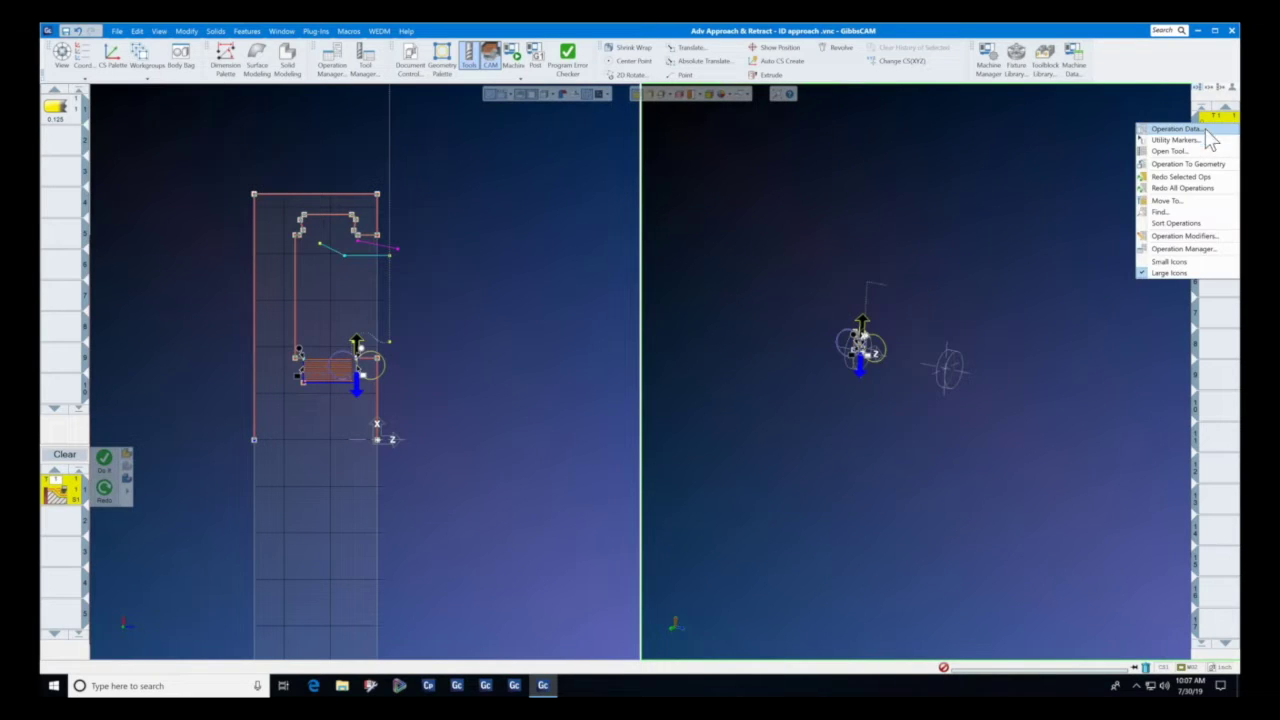
left_click(1178, 129)
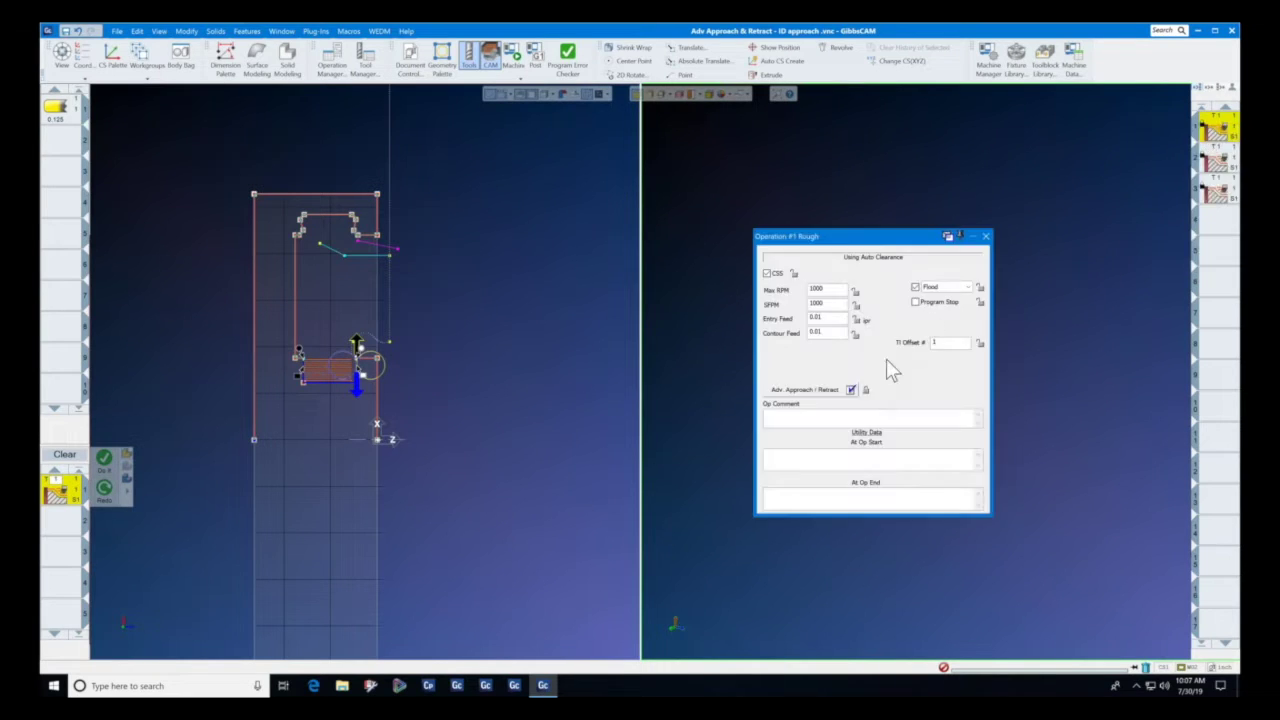
left_click(827, 392)
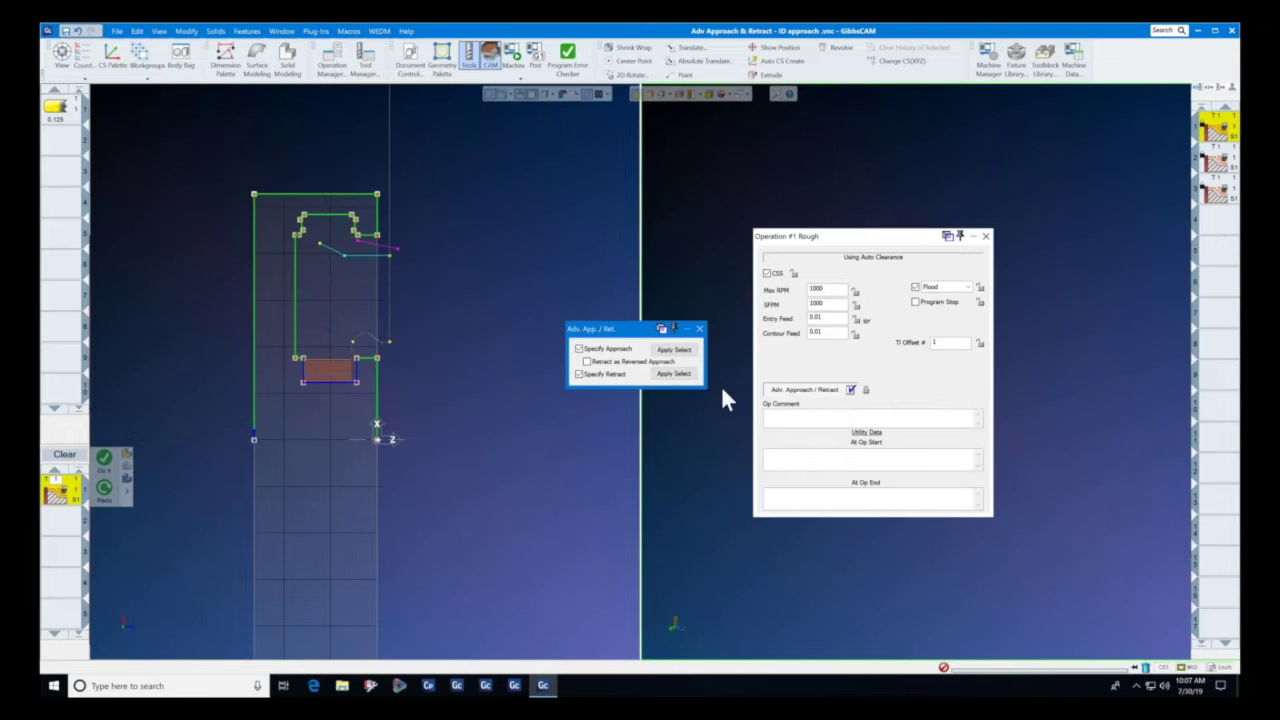
left_click(701, 331)
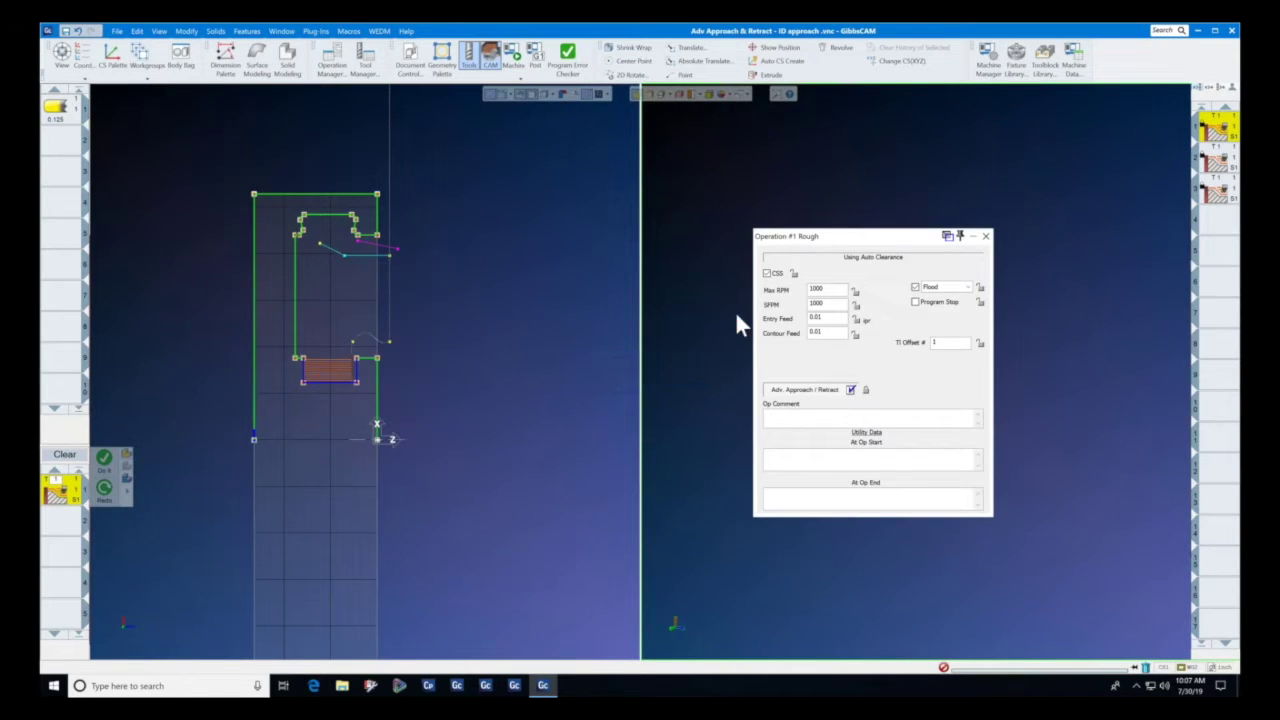
left_click(986, 237)
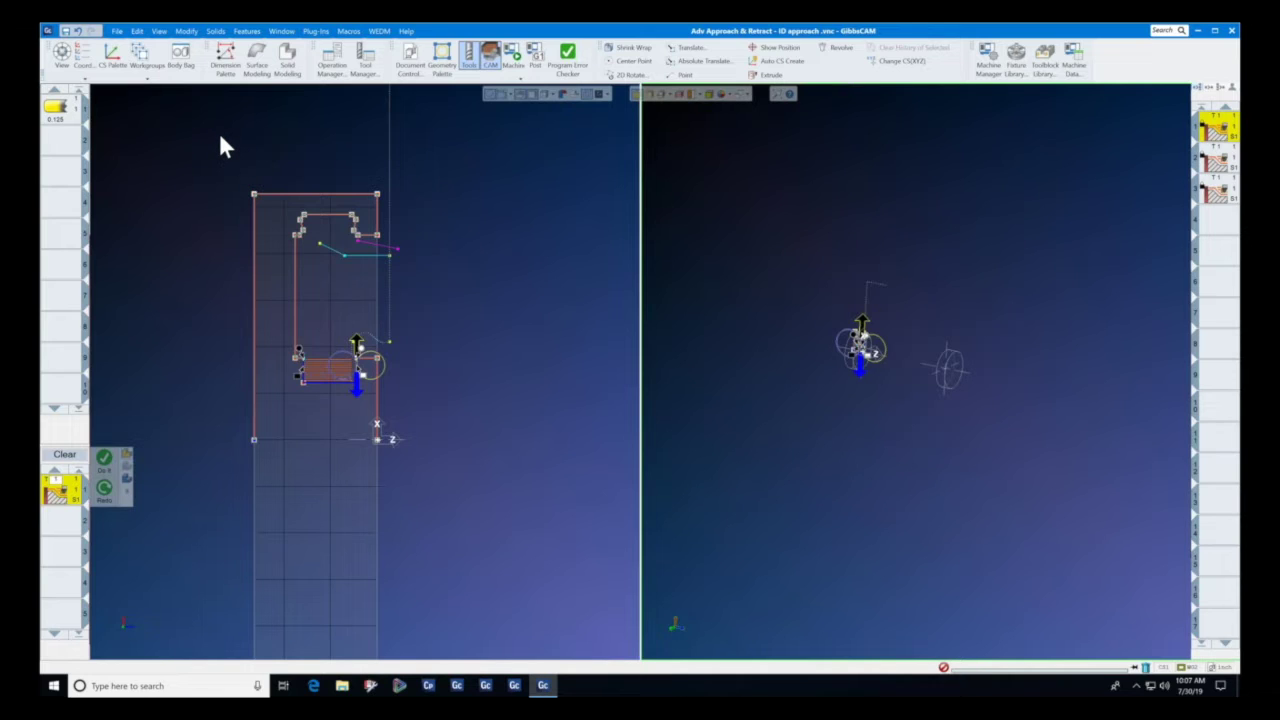
Open the recent part Broaching Form Key.vnc, discarding changes to the ID approach part.
left_click(116, 31)
mouse_move(322, 142)
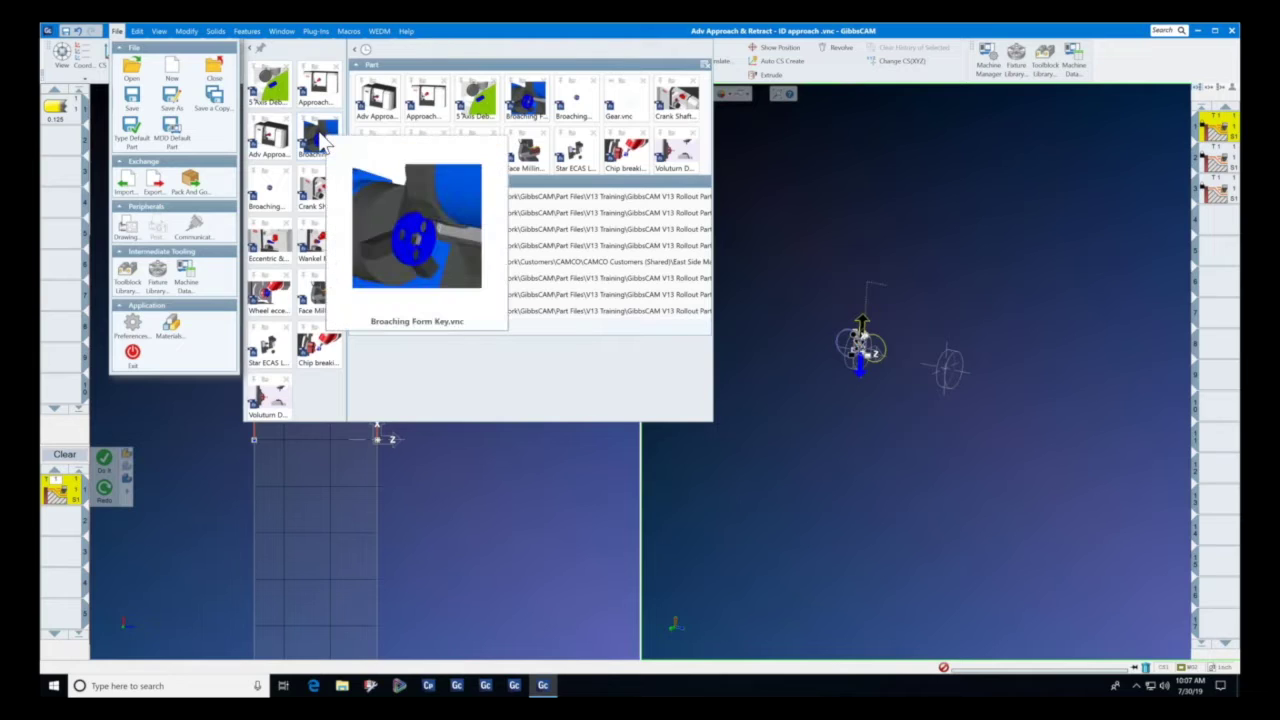
left_click(322, 142)
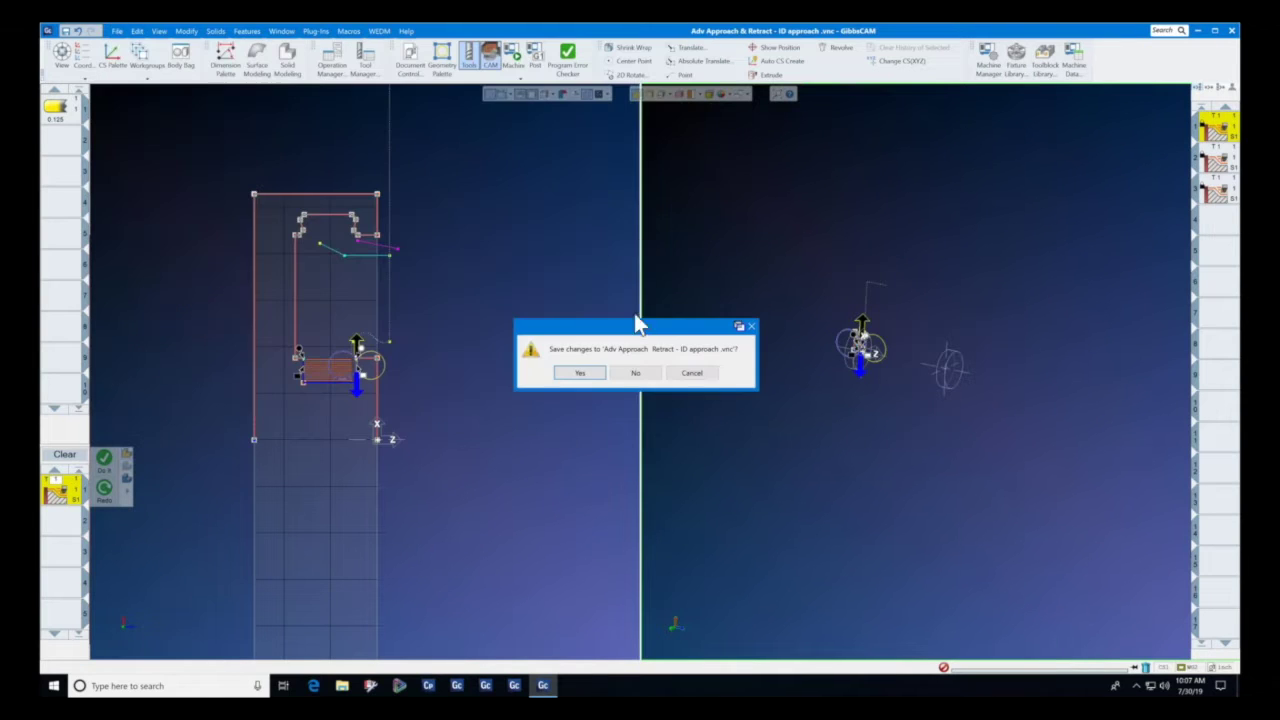
left_click(635, 373)
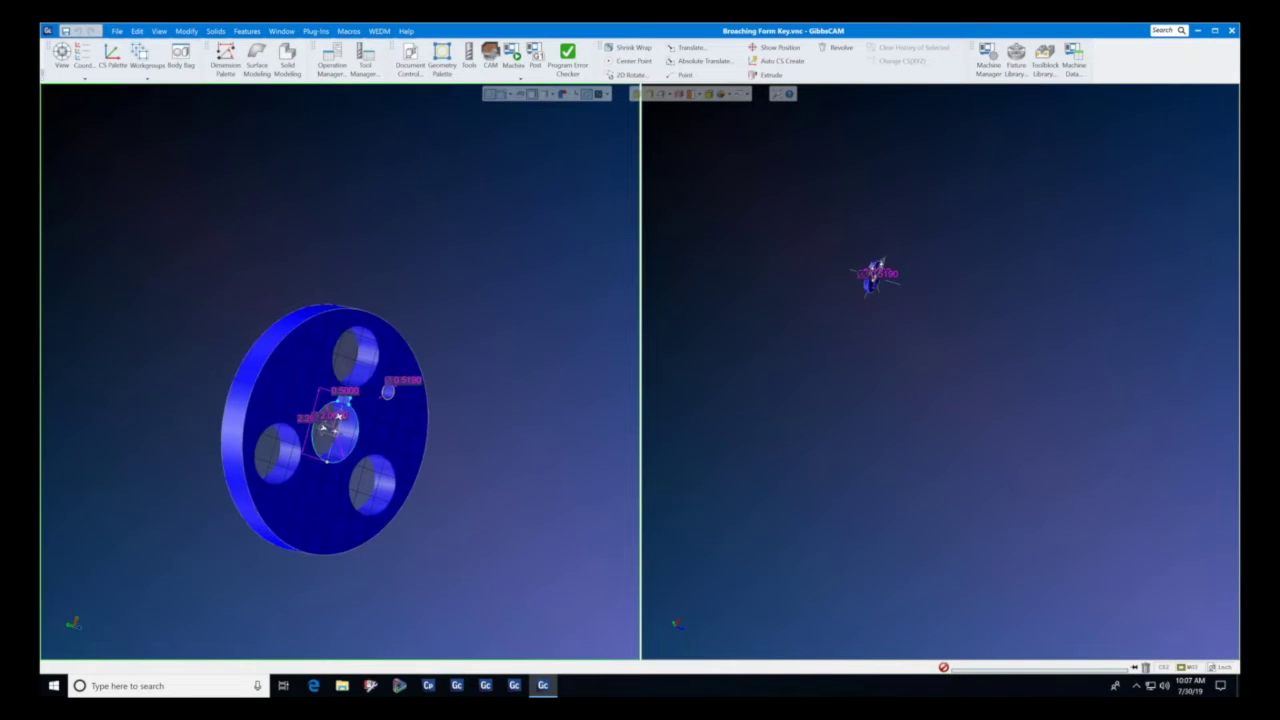
Simulate the broaching operations on the machine, dismiss the Clash/Gouge Console, rewind the simulation and close it.
left_click(519, 56)
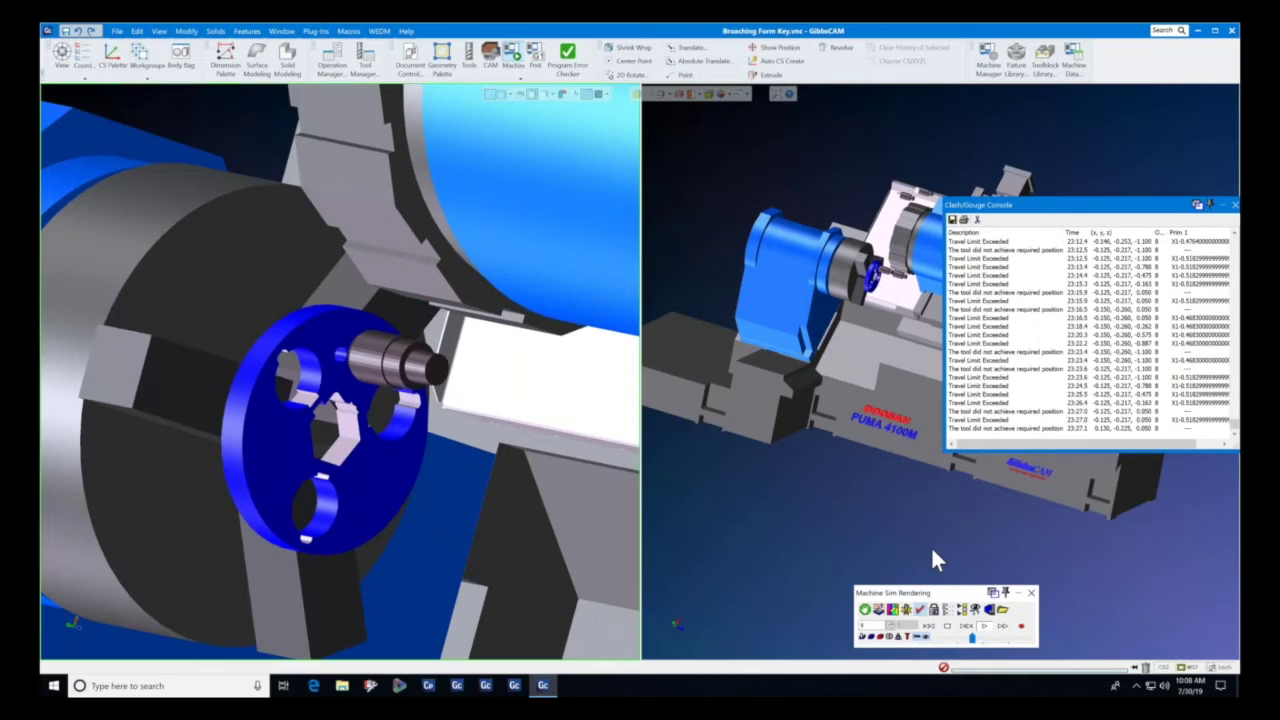
left_click(1236, 205)
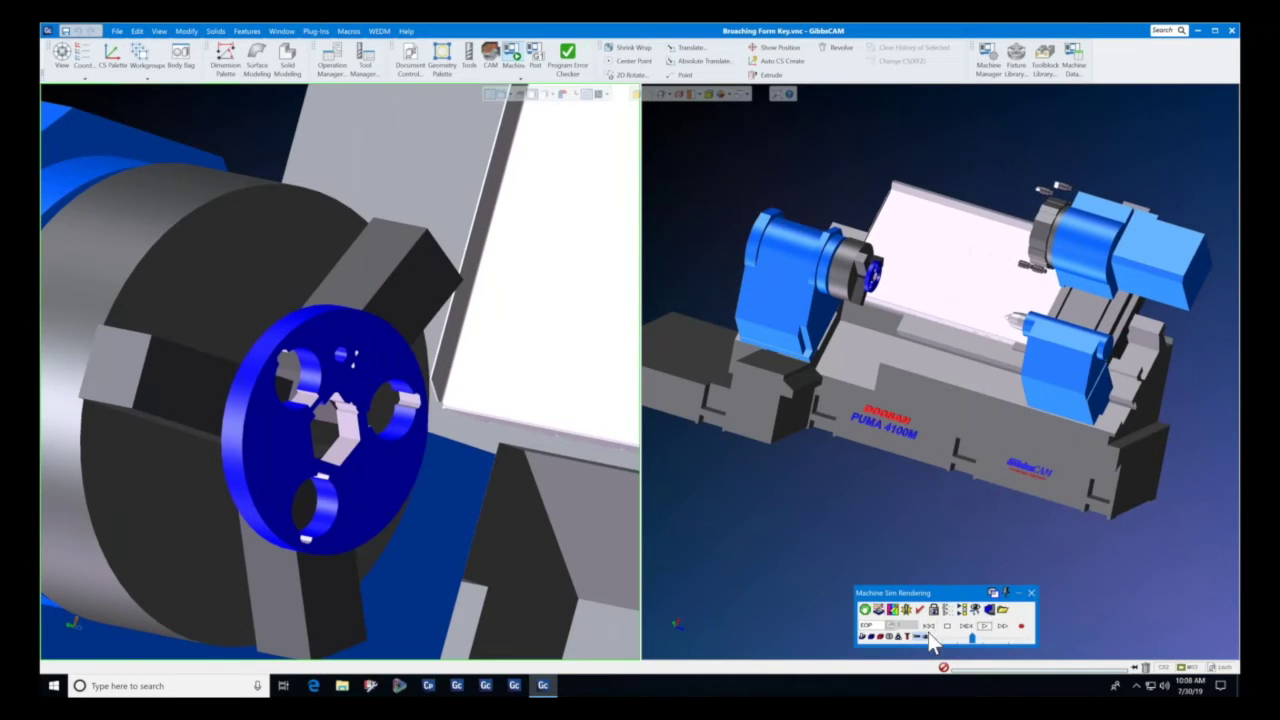
left_click(930, 628)
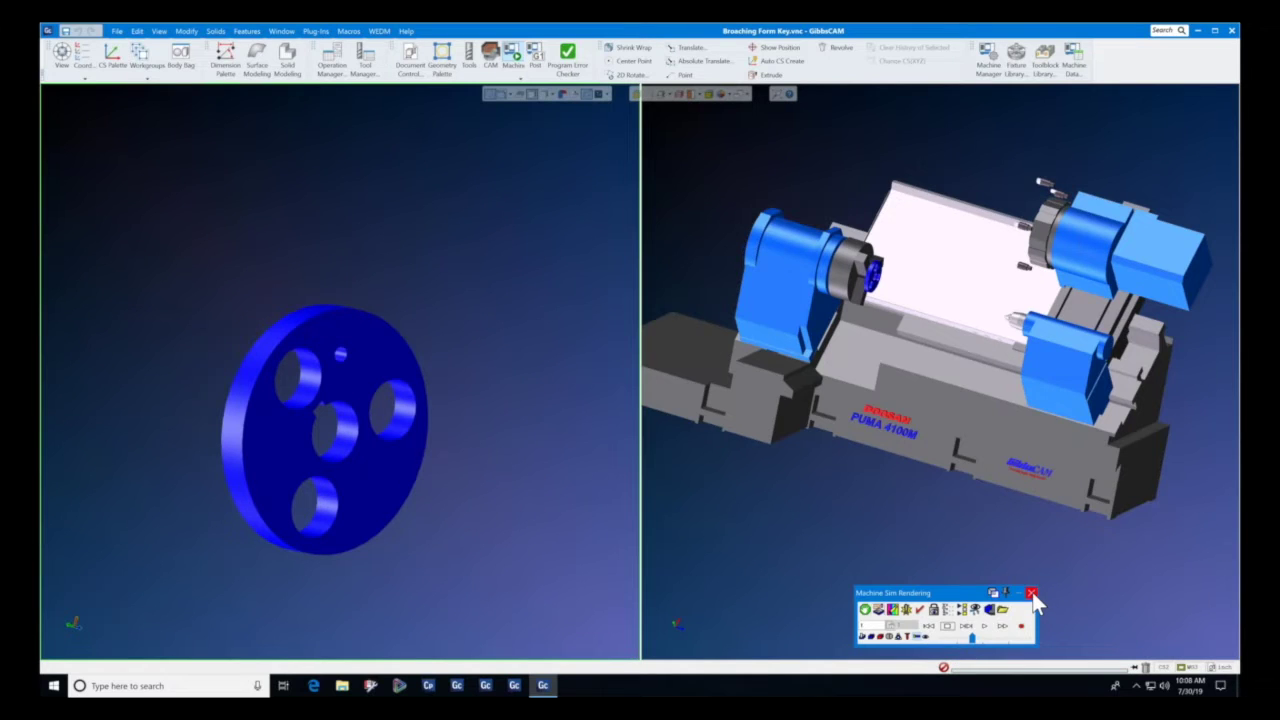
left_click(1031, 592)
Show the tool and operation lists, open the linear hex broaching tool, and examine the available milling, turning and broaching tool types.
left_click(472, 52)
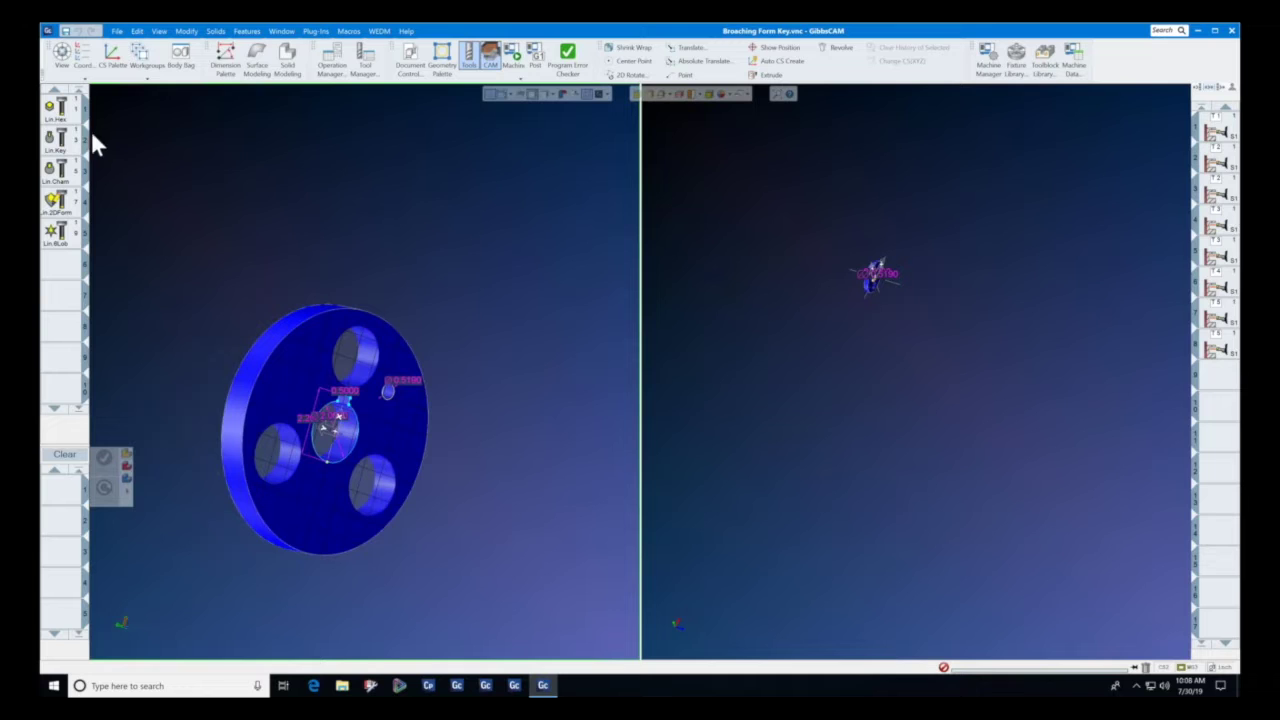
double_click(56, 114)
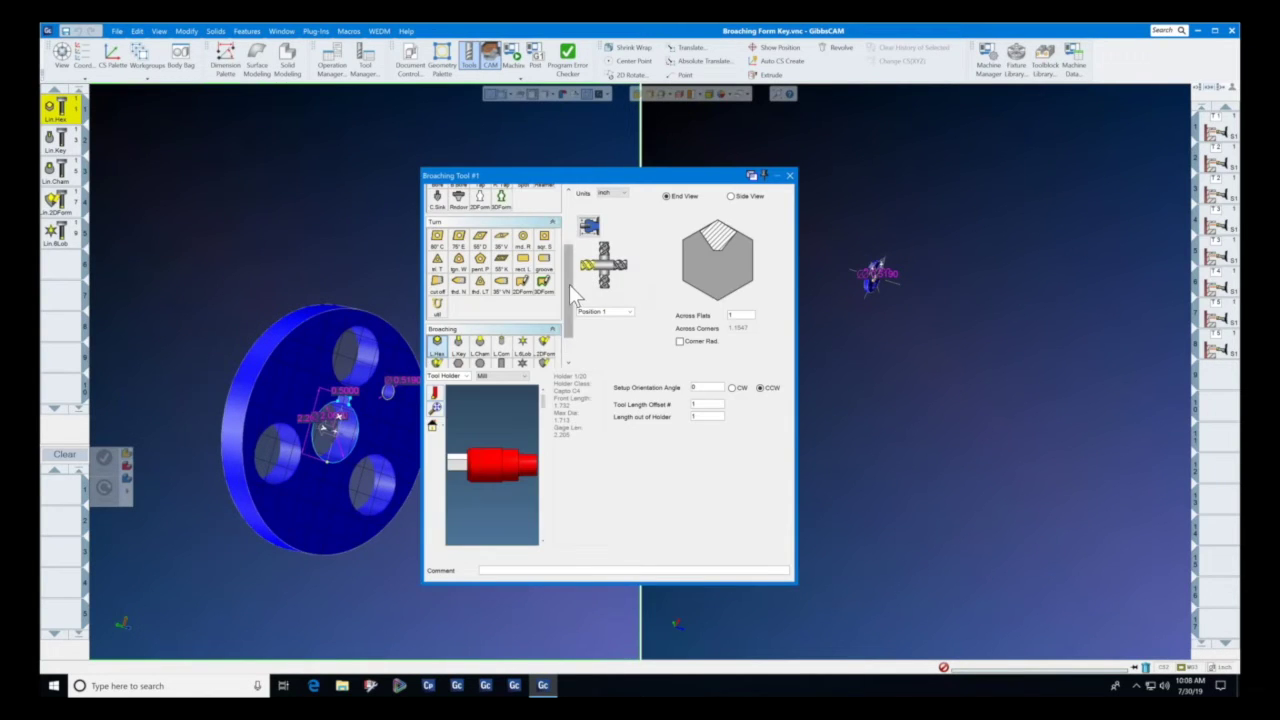
scroll(506, 235, "up", 5)
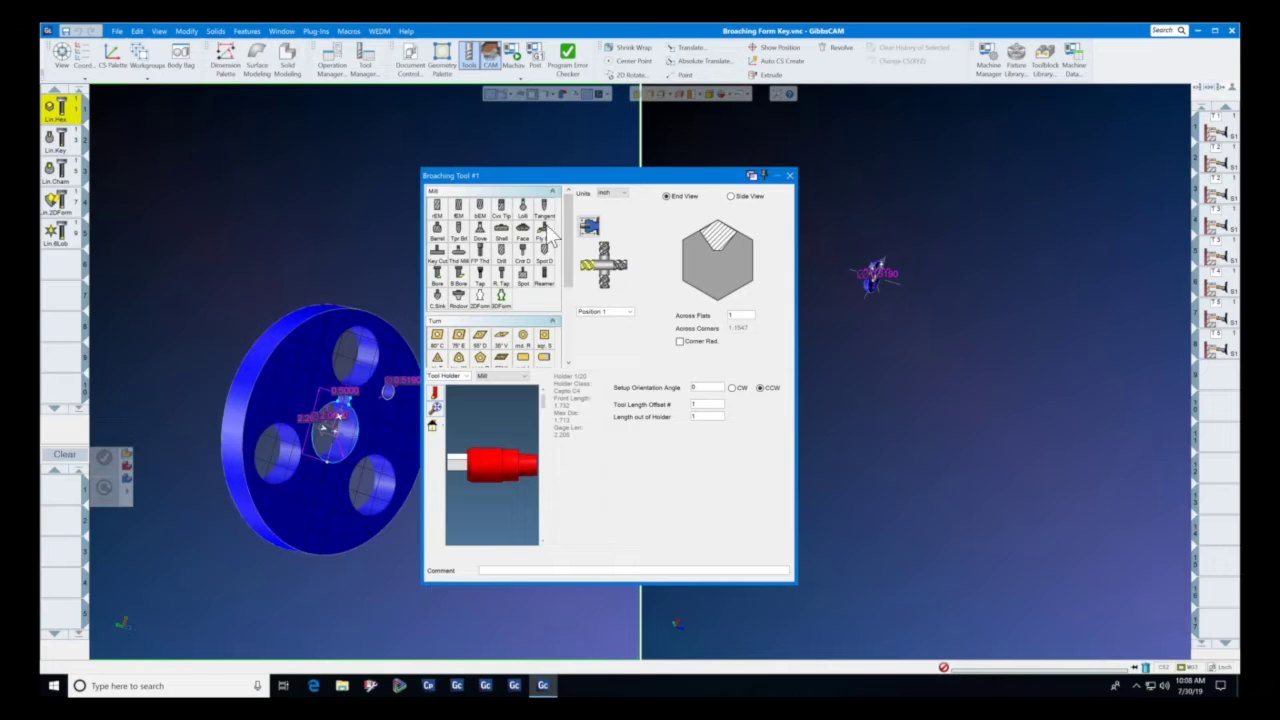
scroll(508, 240, "down", 3)
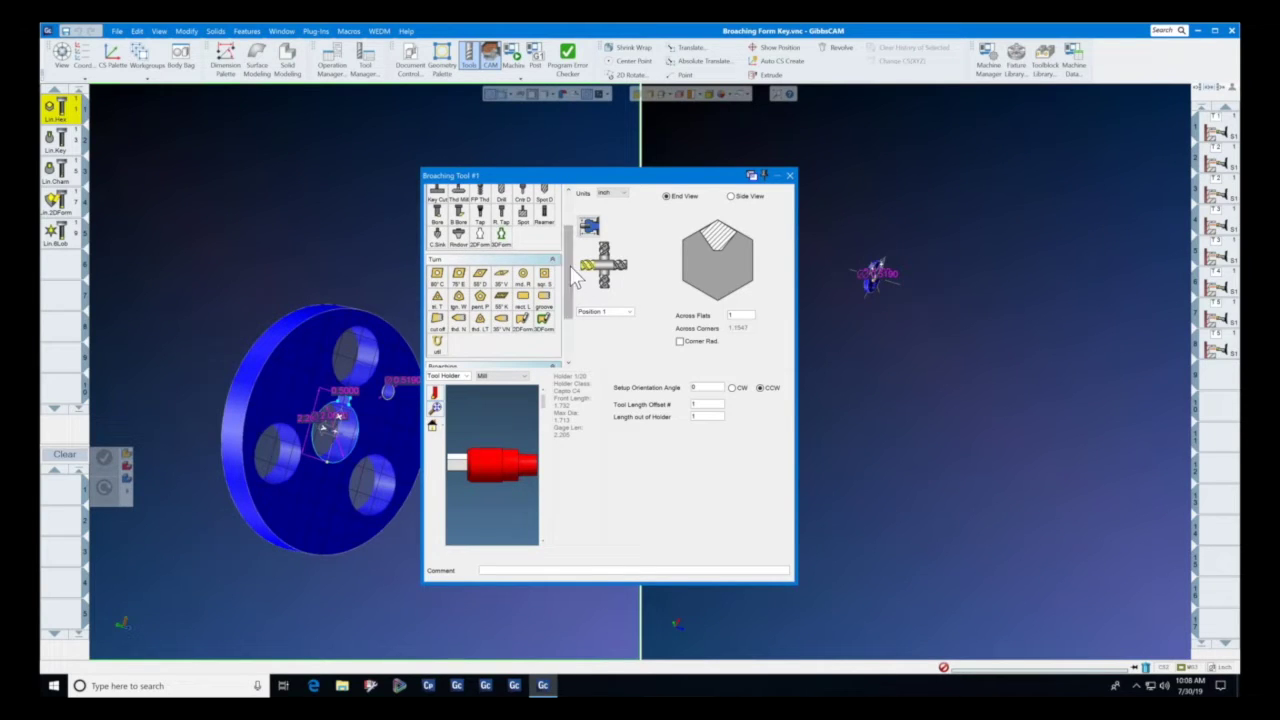
scroll(500, 310, "down", 3)
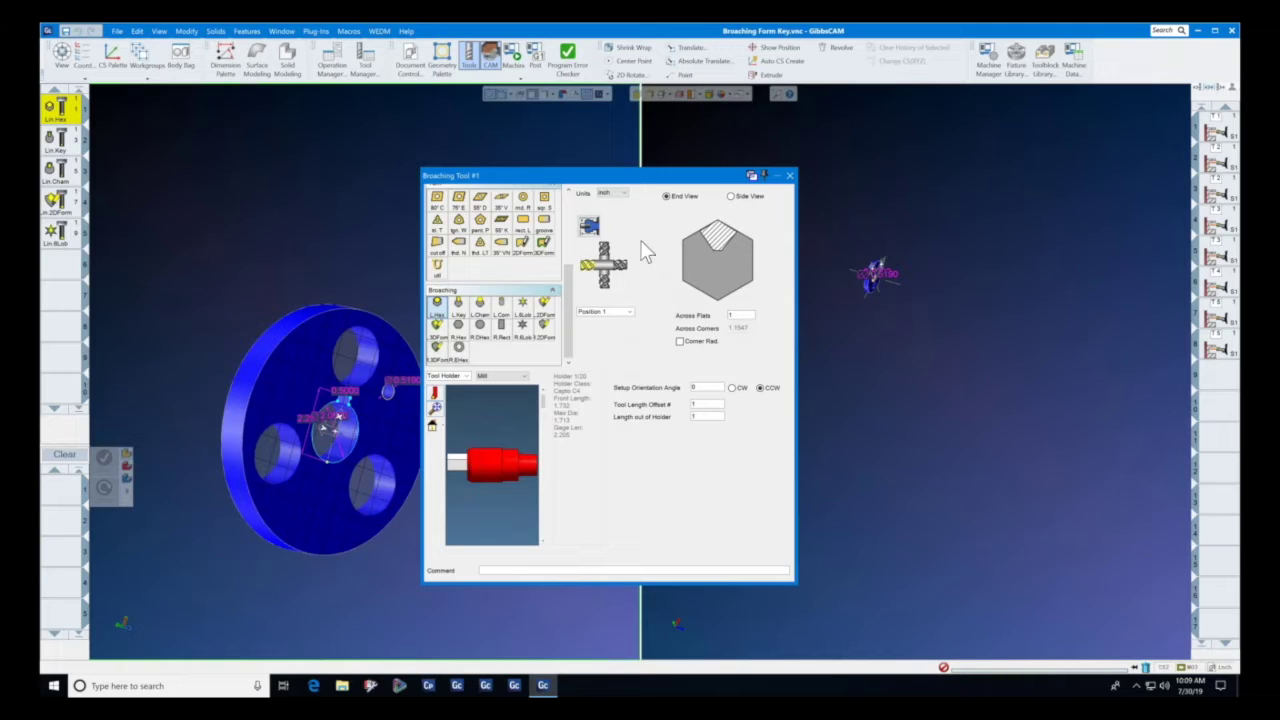
Examine the linear hex tool's Side View and End View dimensions, Across Flats and Corner Rad. options, and close the tool dialog.
left_click_drag(714, 179, 764, 172)
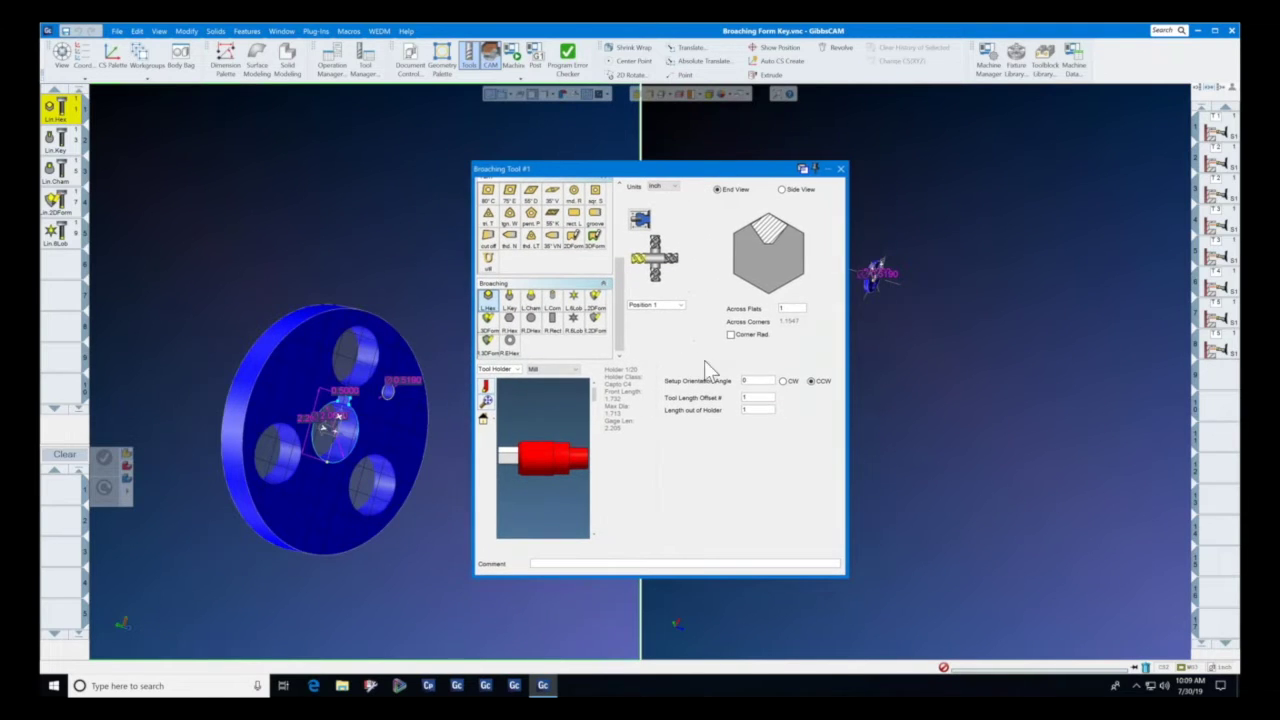
left_click(783, 189)
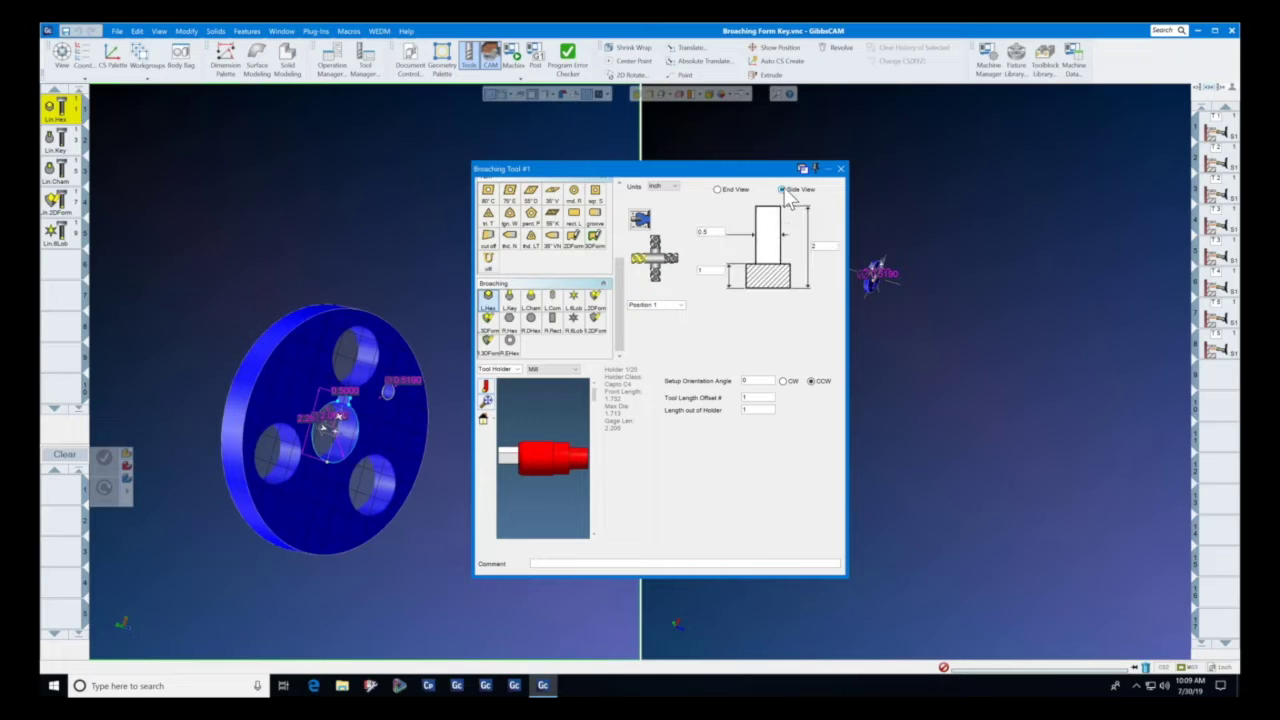
left_click(717, 189)
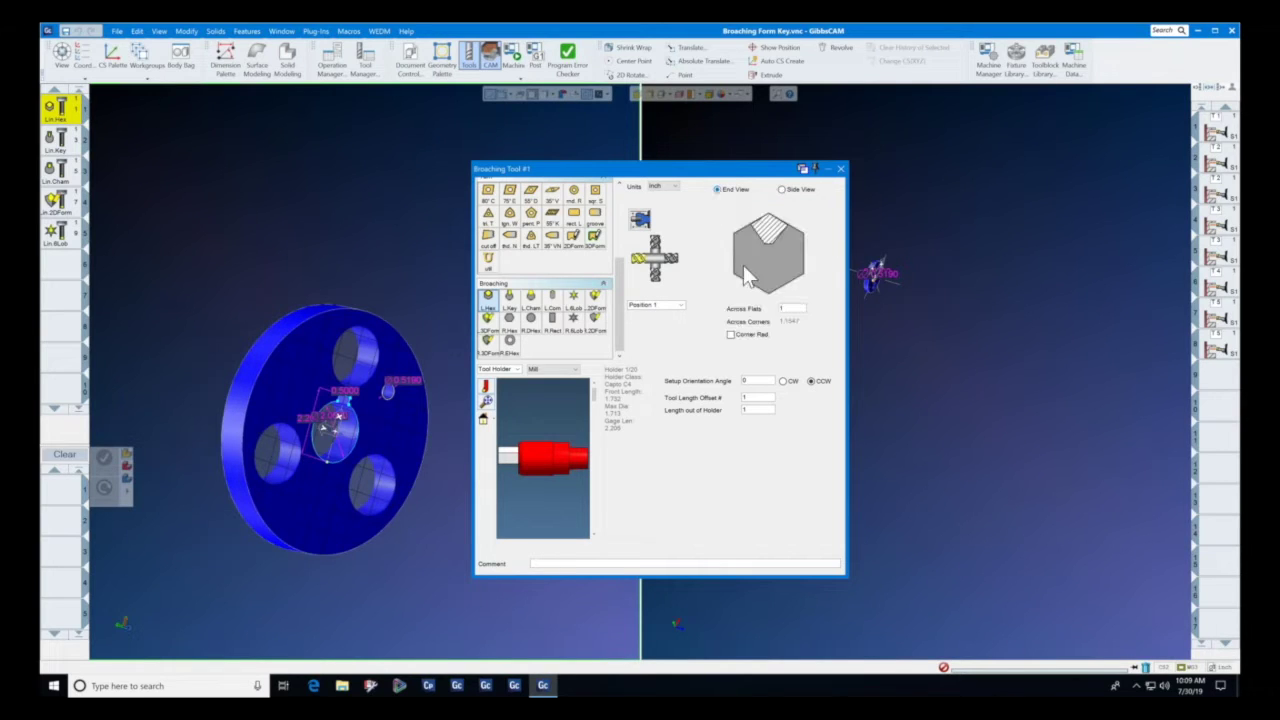
double_click(793, 309)
left_click(730, 335)
left_click(731, 336)
left_click(845, 176)
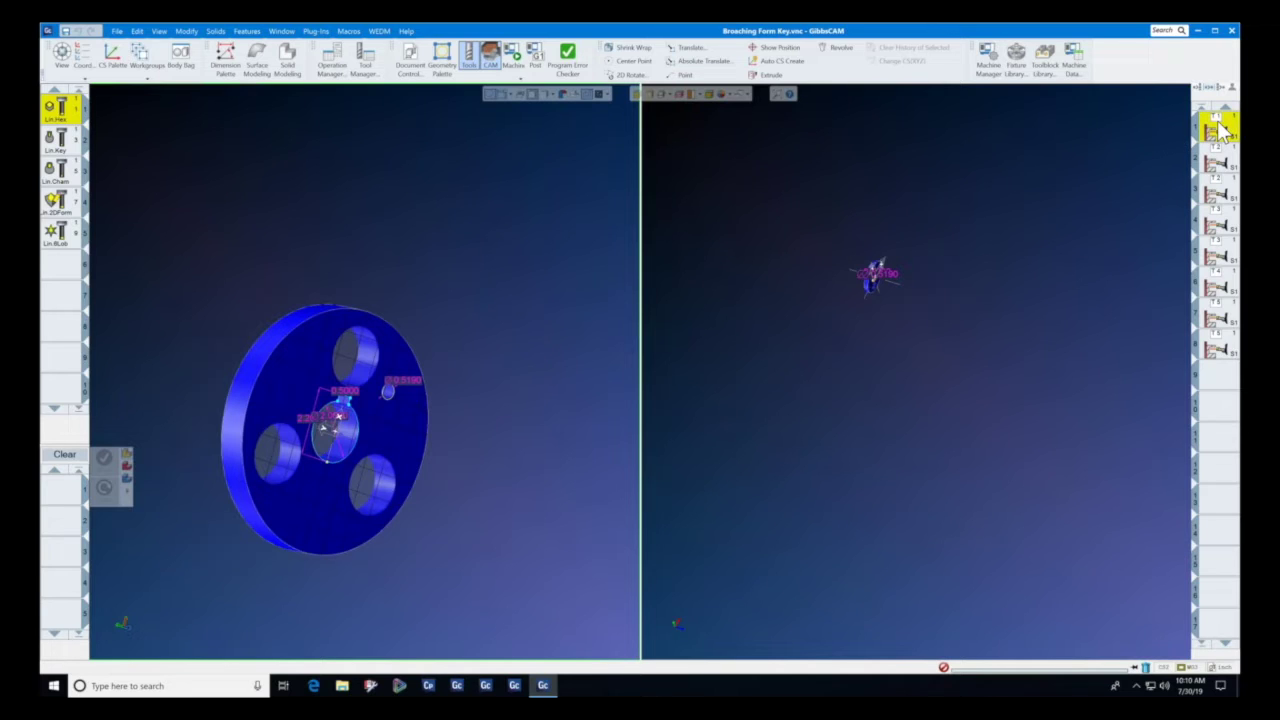
Open the first linear broaching process, enter 2 as the Hole Diameter, and examine its Across Flats and Stock settings.
double_click(1219, 125)
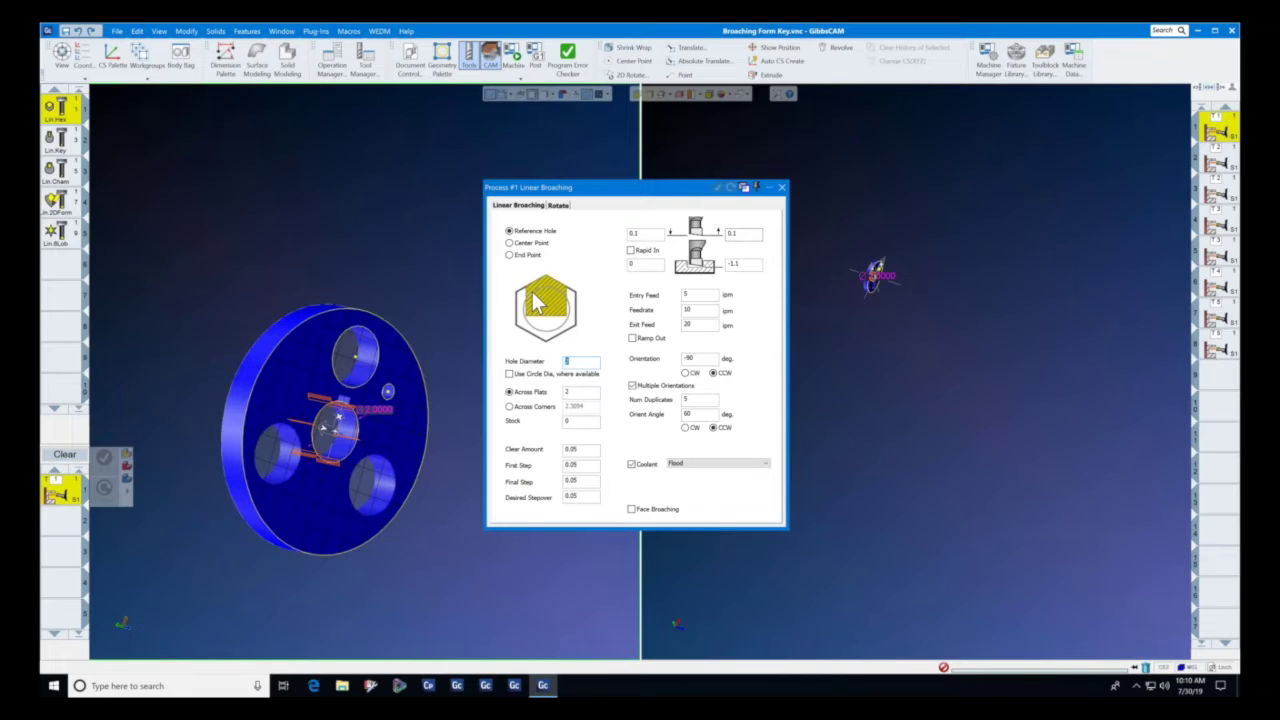
scroll(335, 420, "up", 5)
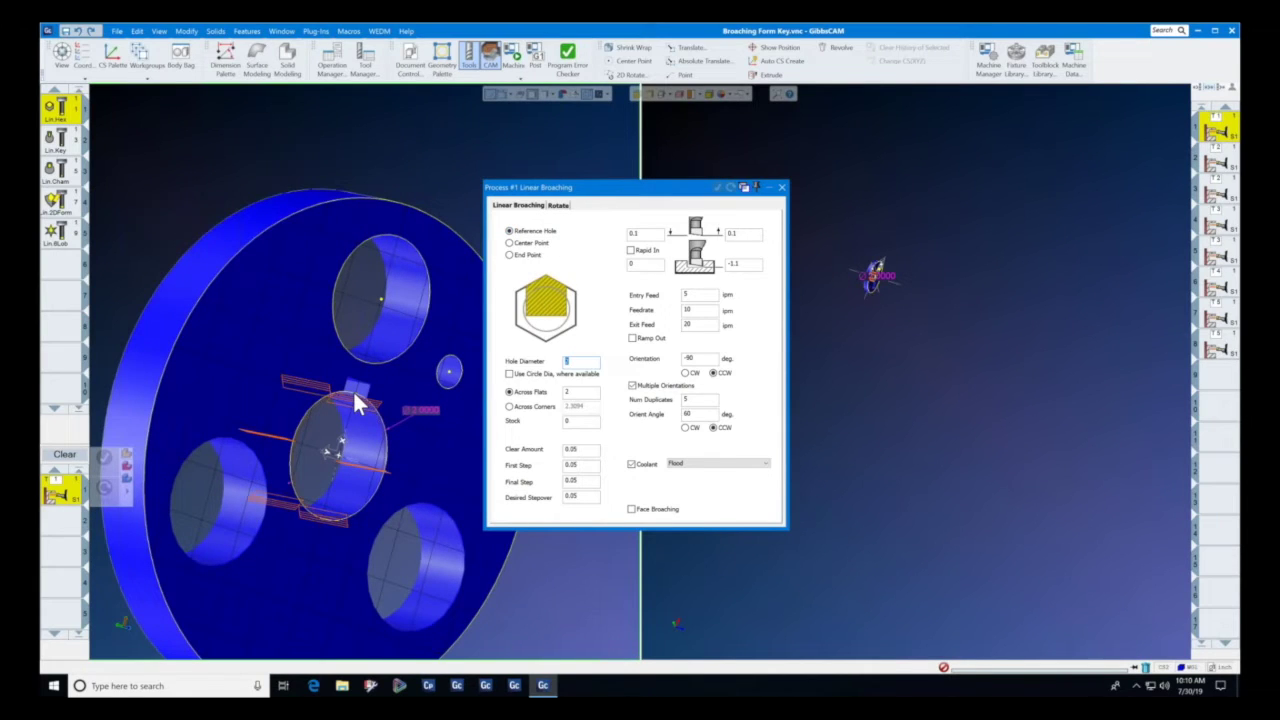
type("2")
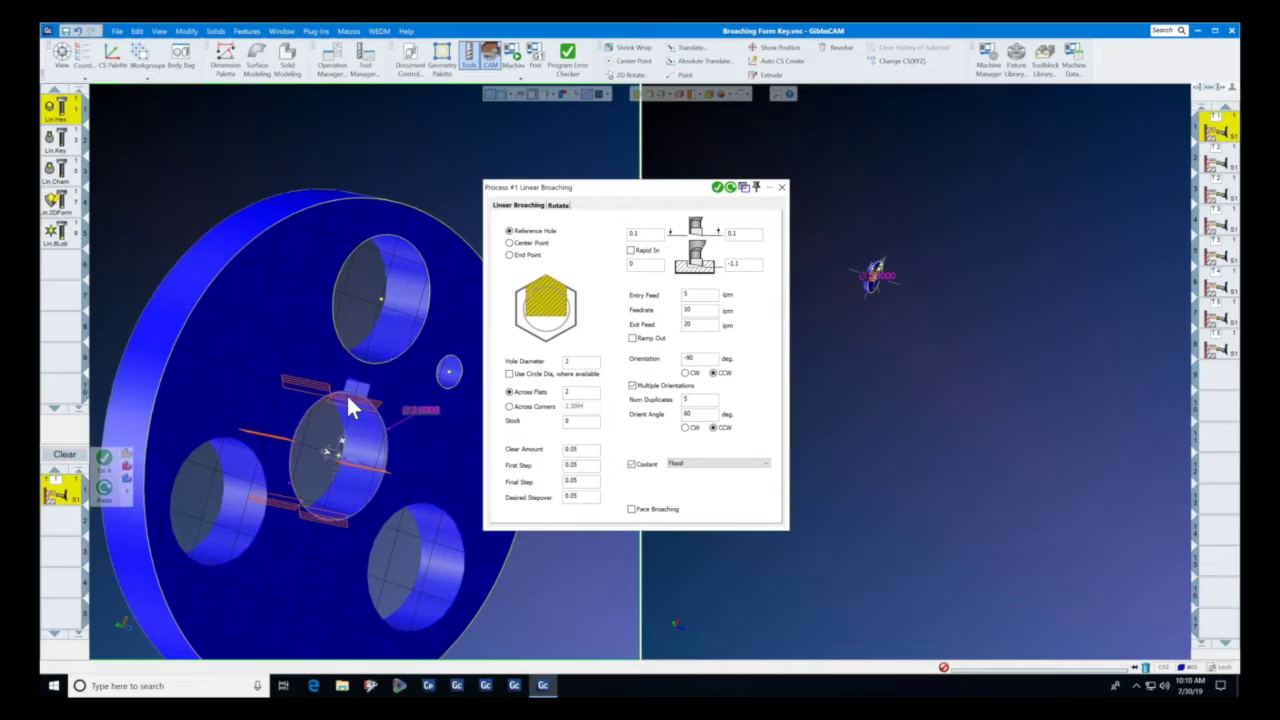
double_click(572, 392)
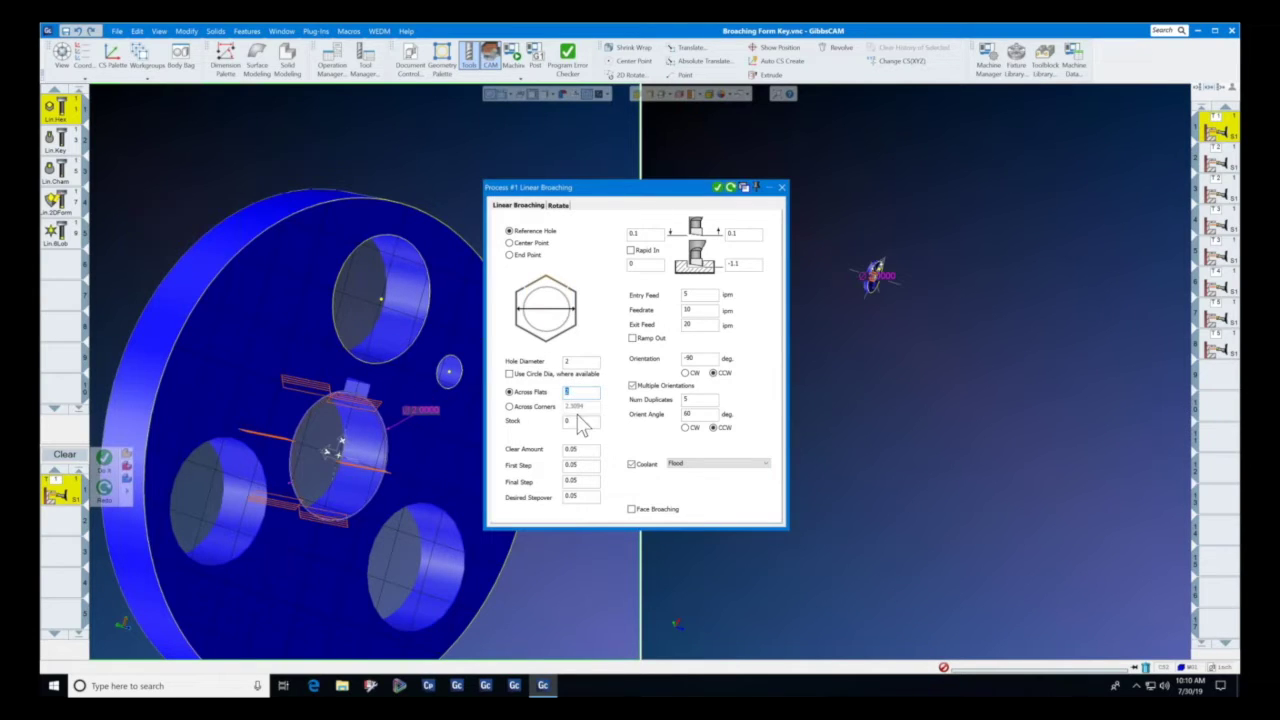
left_click(580, 422)
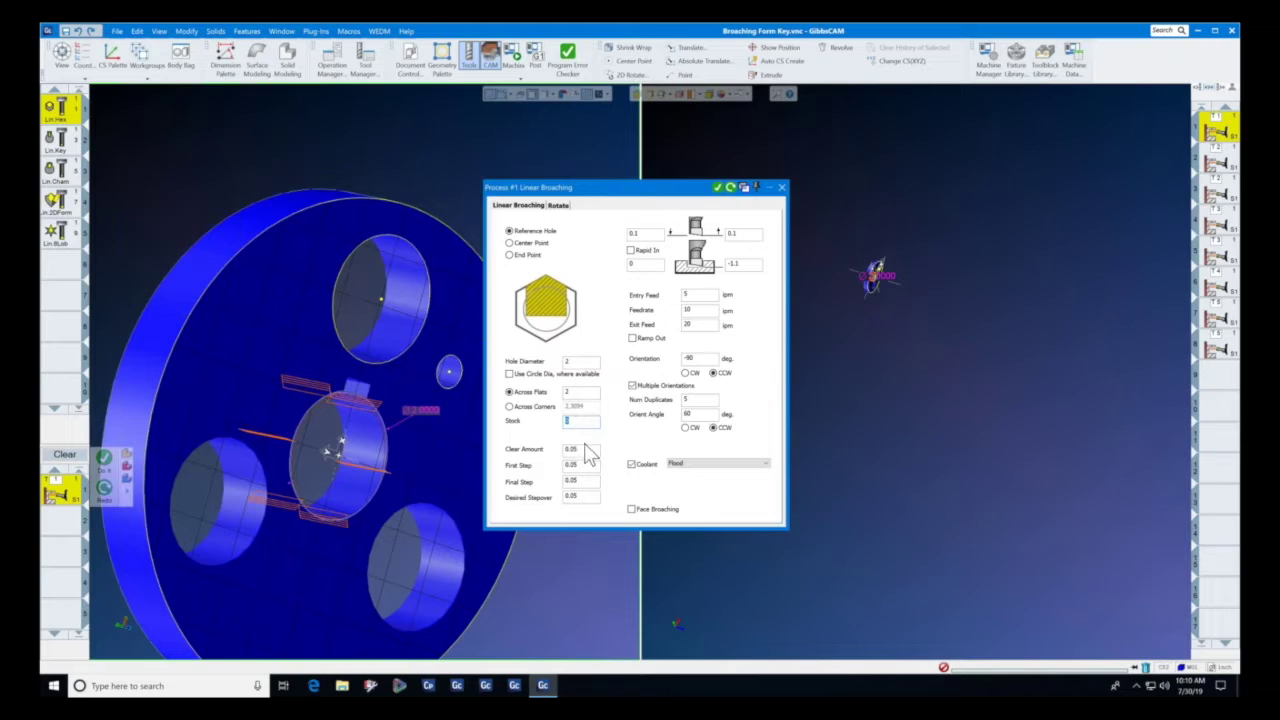
Examine the process's Clear Amount, First Step and Desired Stepover, entering 0.05 as the Final Step.
left_click(580, 450)
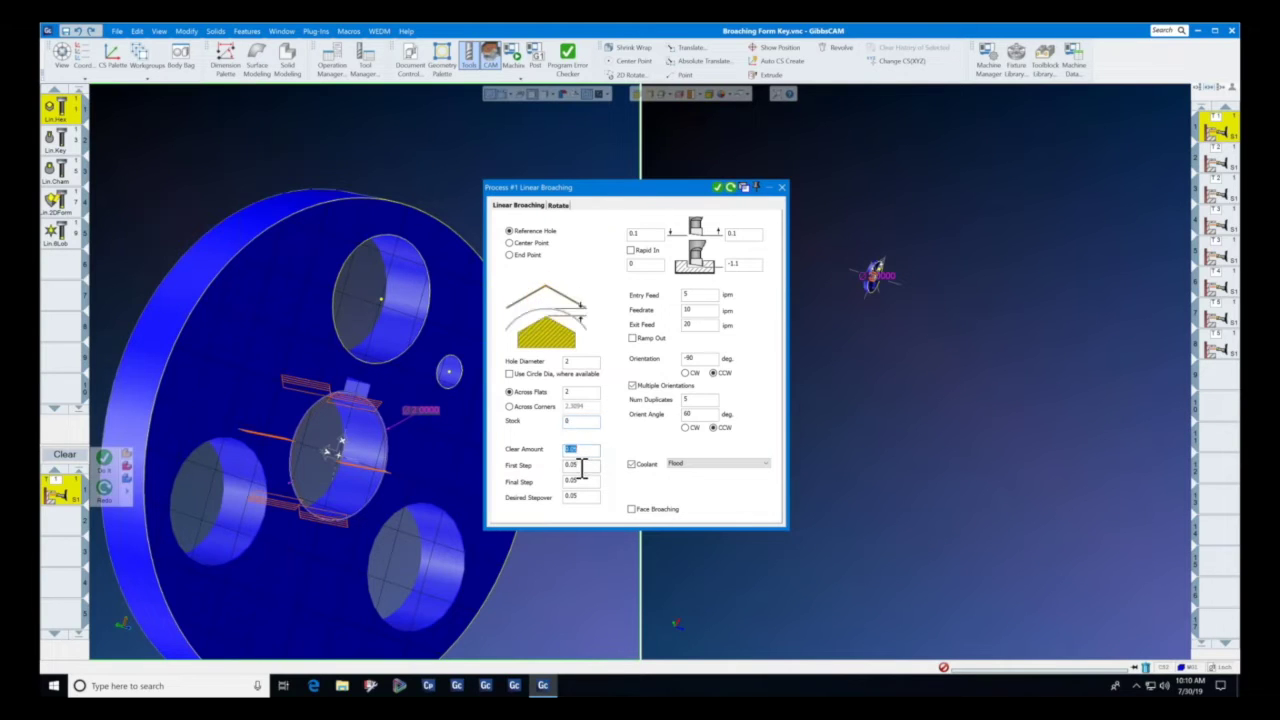
left_click(581, 466)
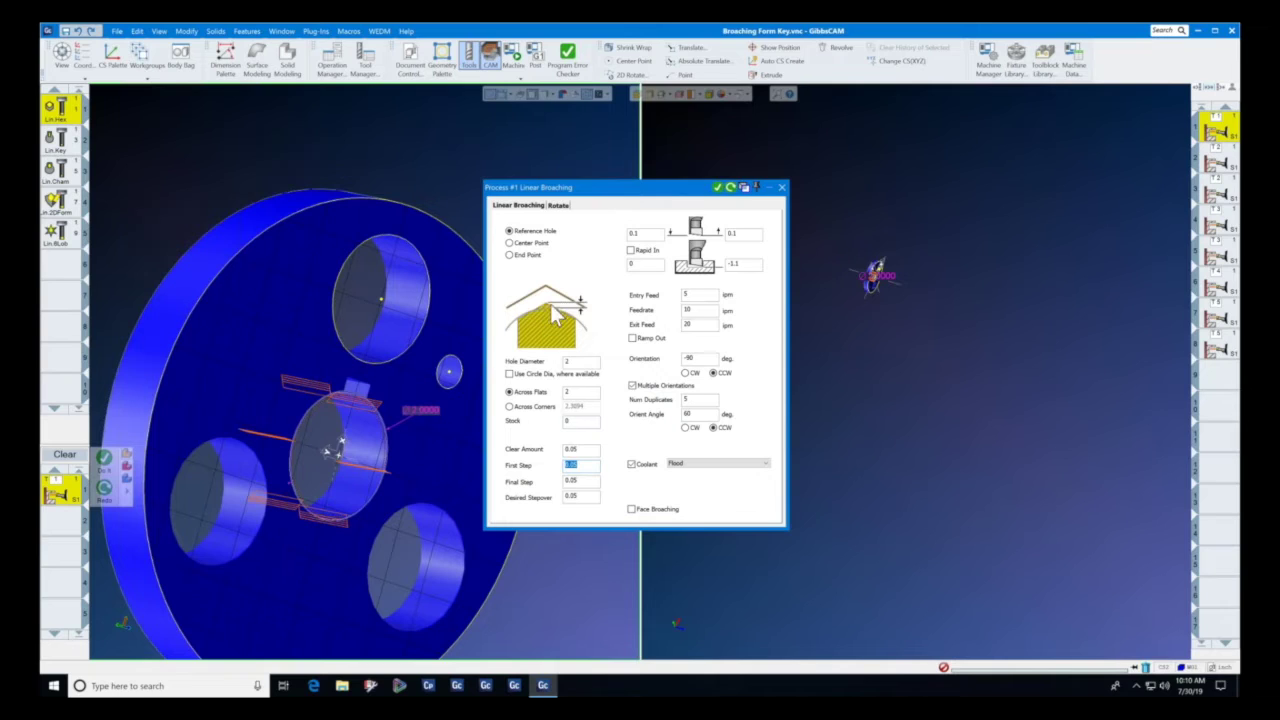
left_click(589, 482)
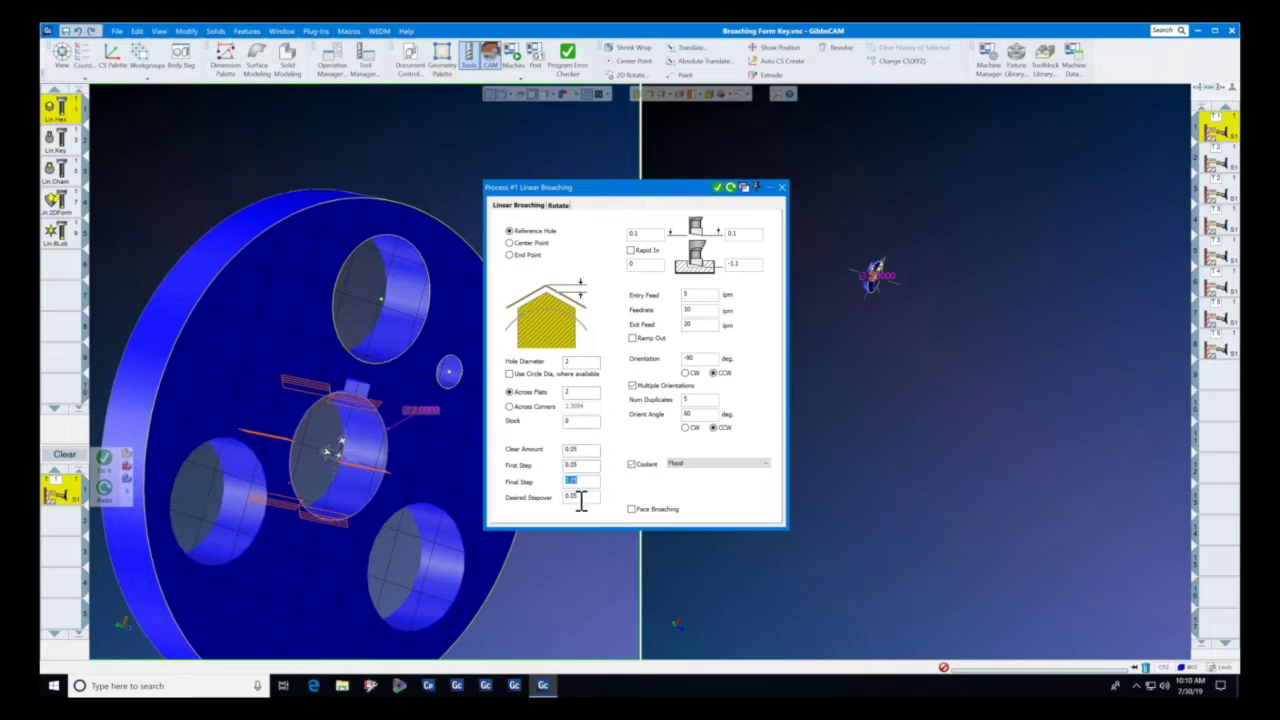
type("0.05")
key("Tab")
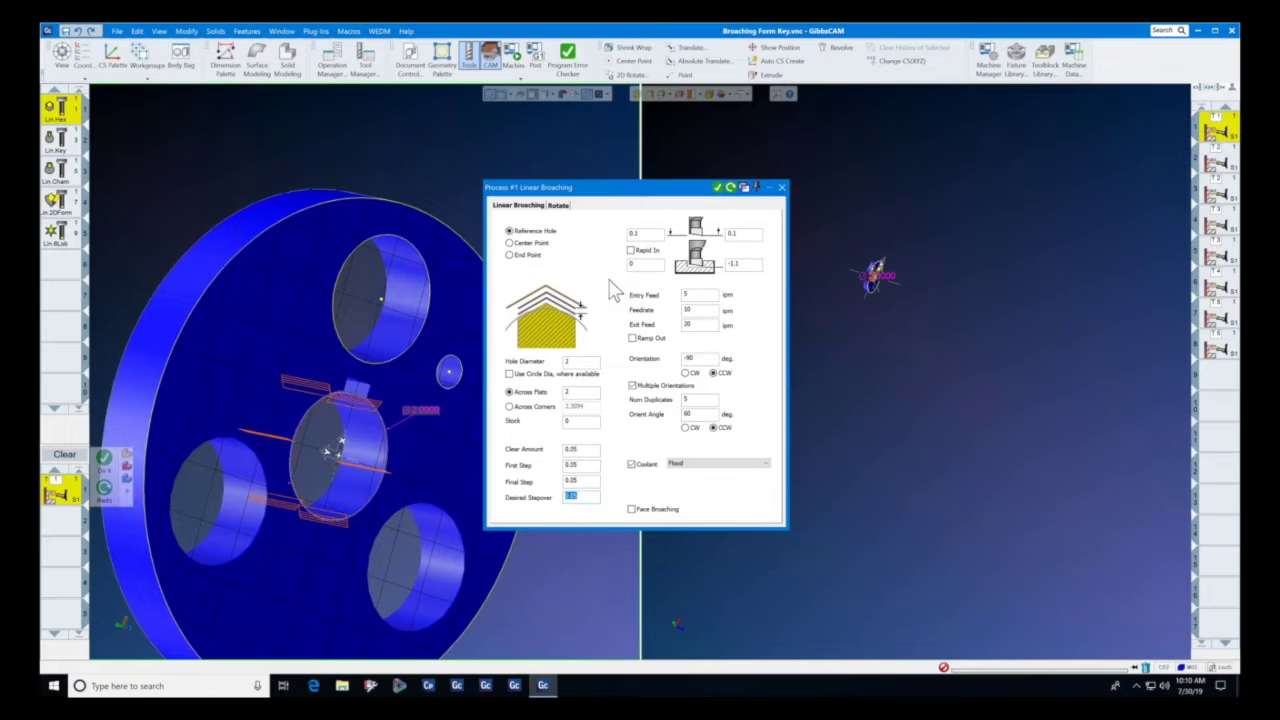
Review the linear broaching feeds, Ramp Out option, final depth and Multiple Orientations settings, and close the process dialog.
left_click(703, 296)
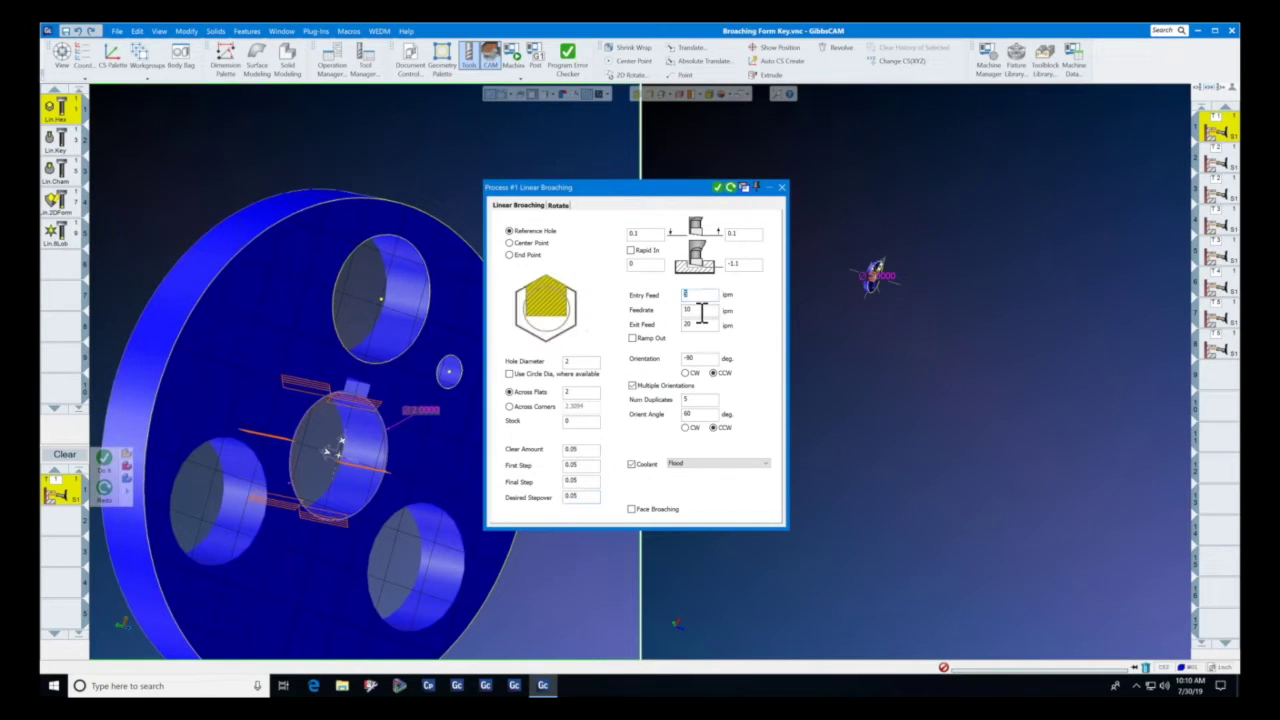
double_click(702, 312)
double_click(703, 326)
left_click(633, 338)
double_click(745, 264)
left_click(632, 385)
left_click(781, 187)
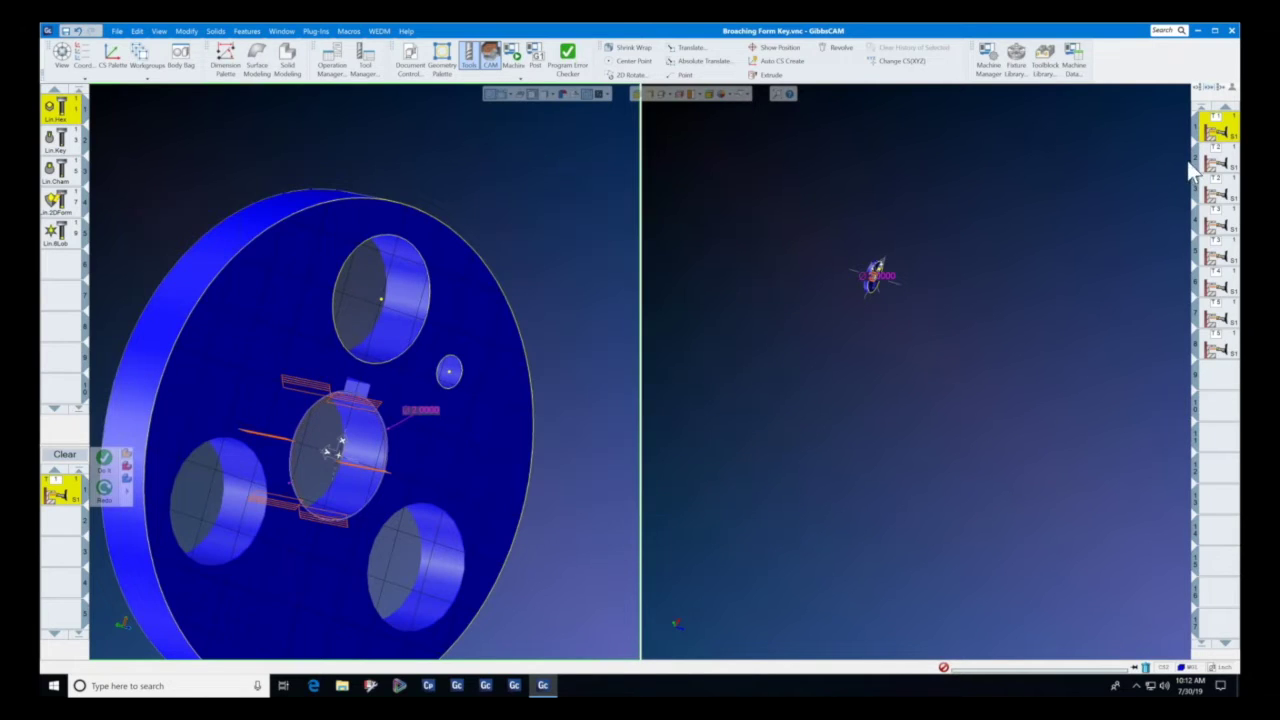
Compare the second linear broaching process with the first, check the first one's Rotate settings, and close the dialog.
left_click(1216, 162)
double_click(1216, 165)
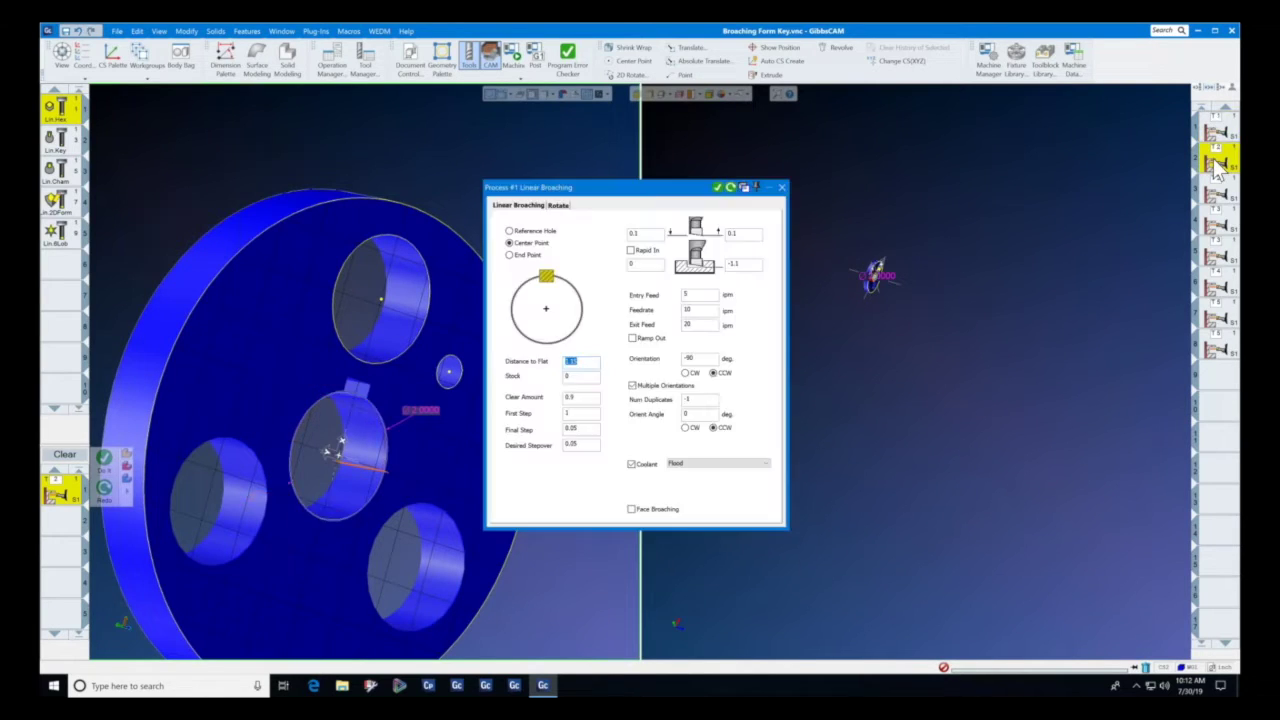
double_click(1218, 128)
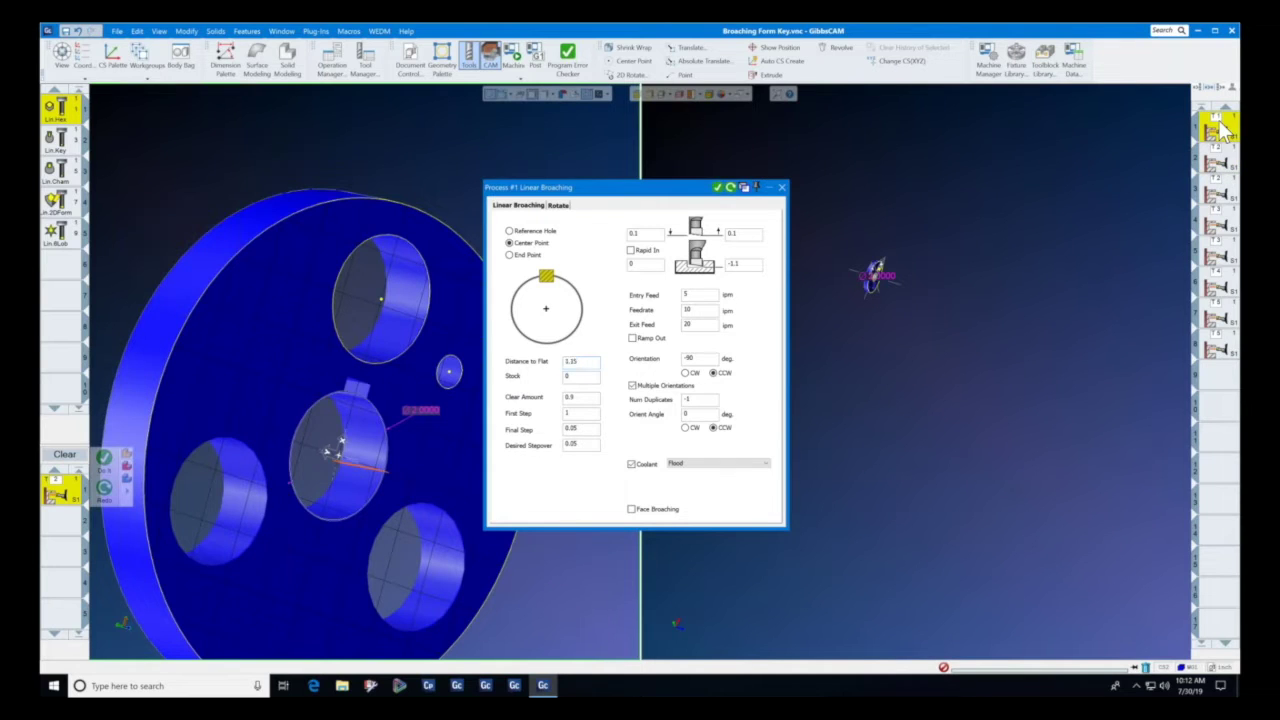
left_click(560, 206)
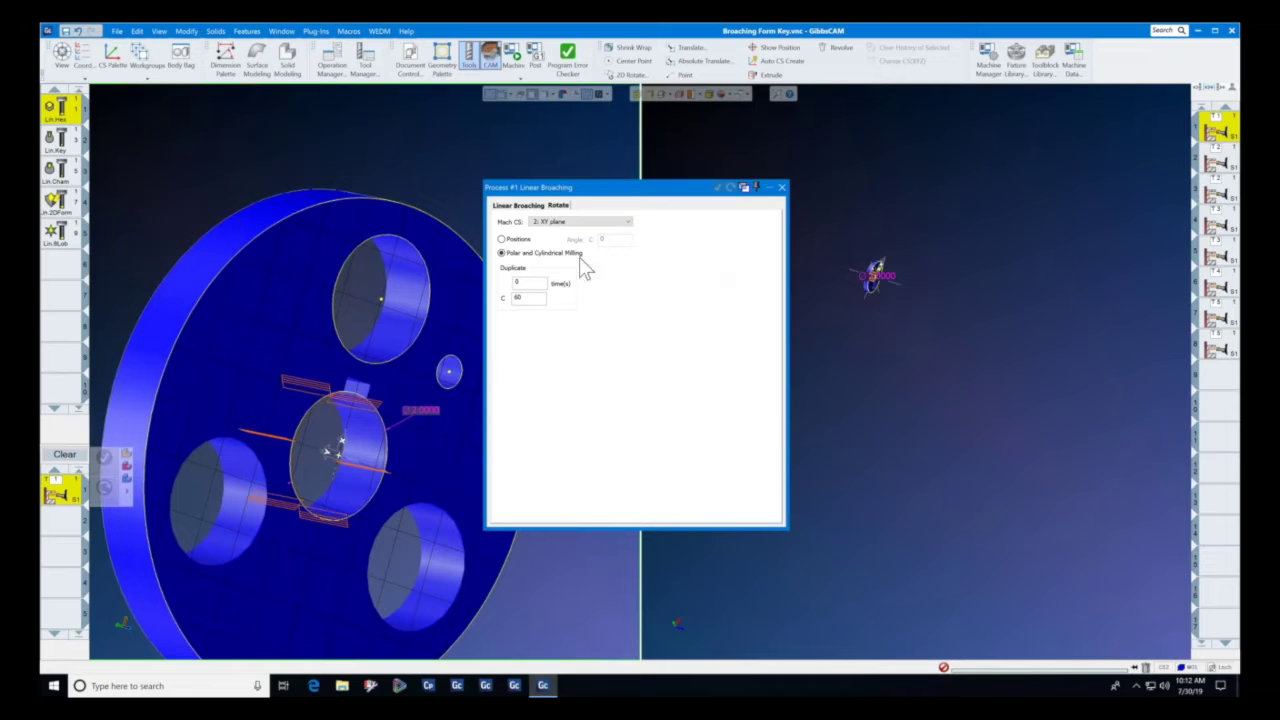
left_click(516, 206)
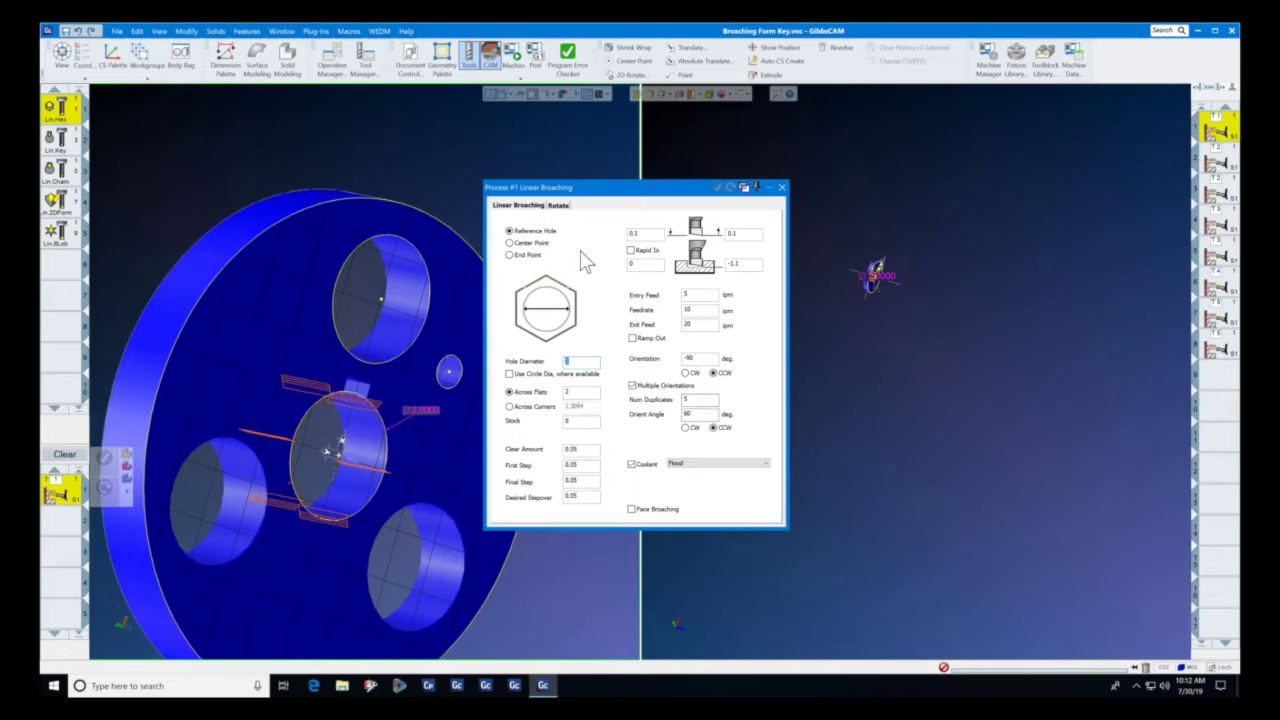
left_click(559, 206)
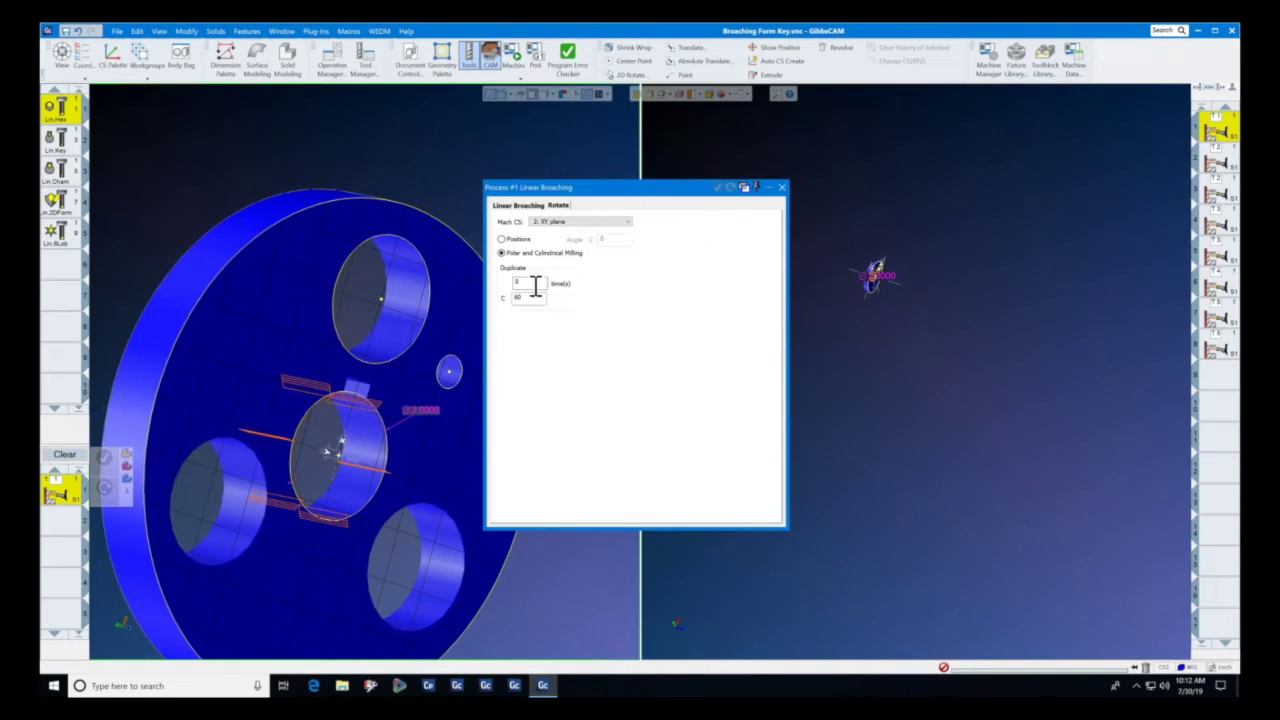
left_click(782, 188)
Simulate the linear broaching operations on the machine and close the simulation.
left_click(511, 53)
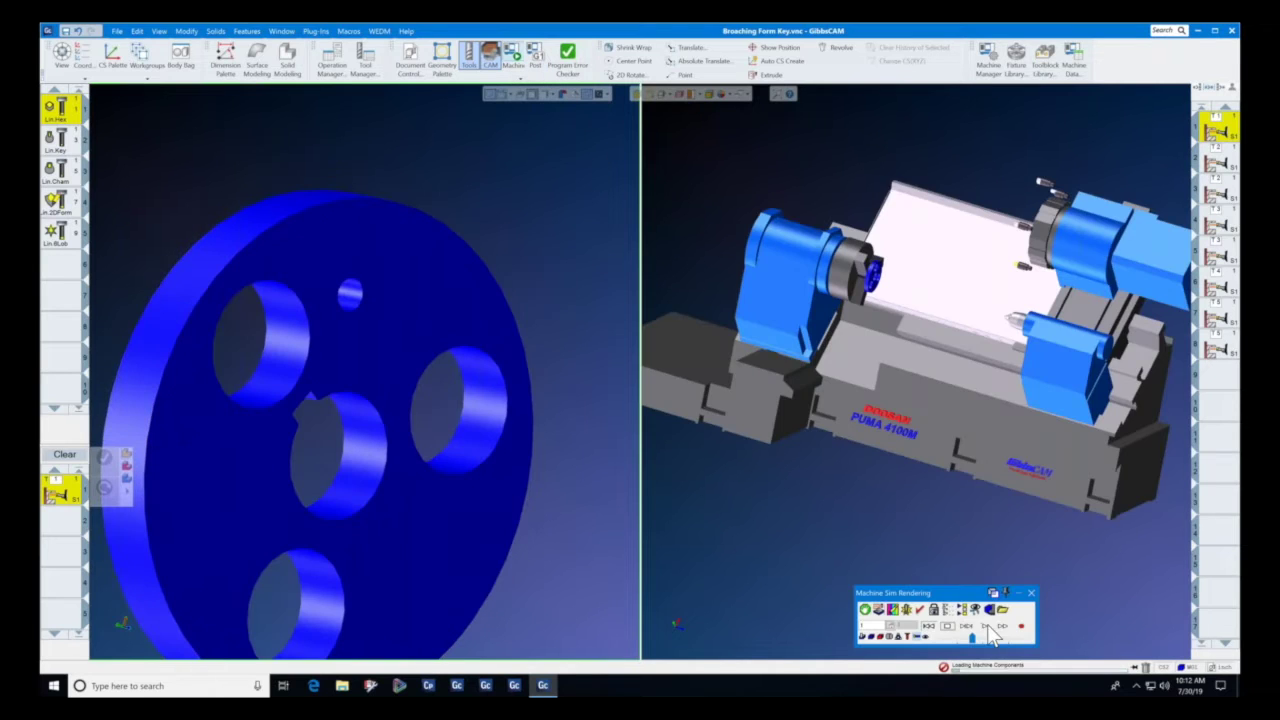
left_click(986, 627)
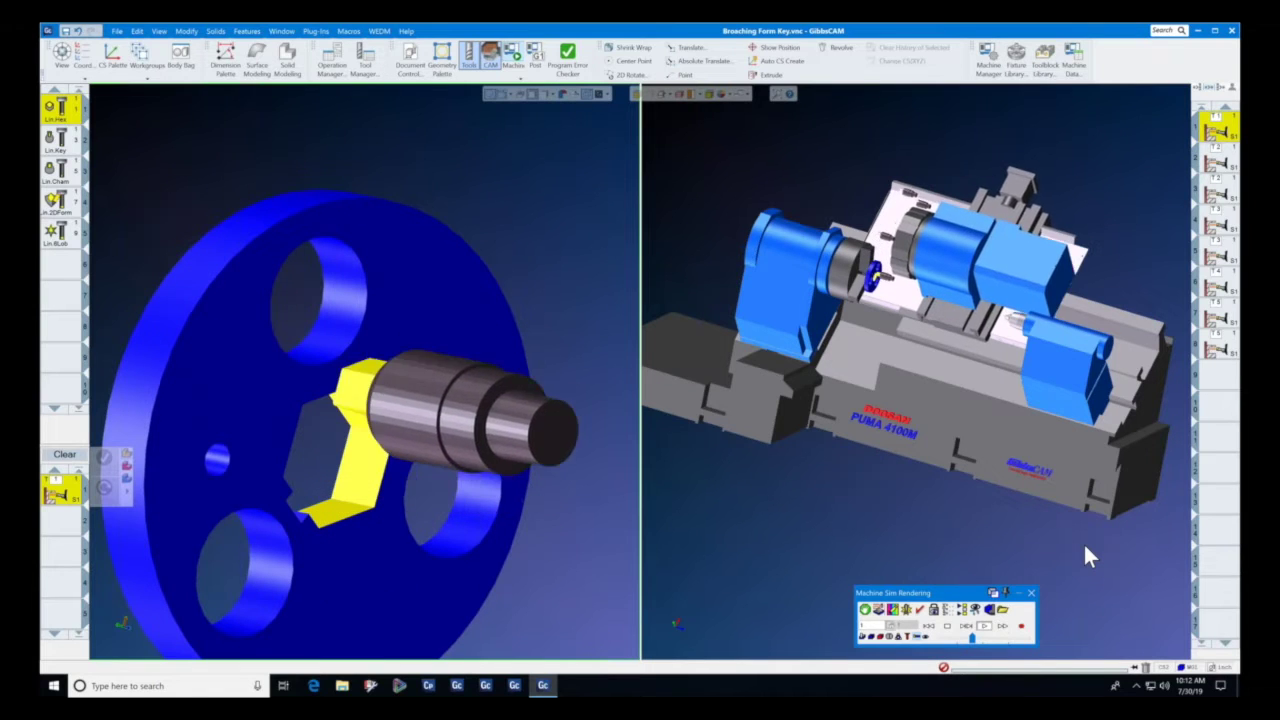
left_click(1031, 592)
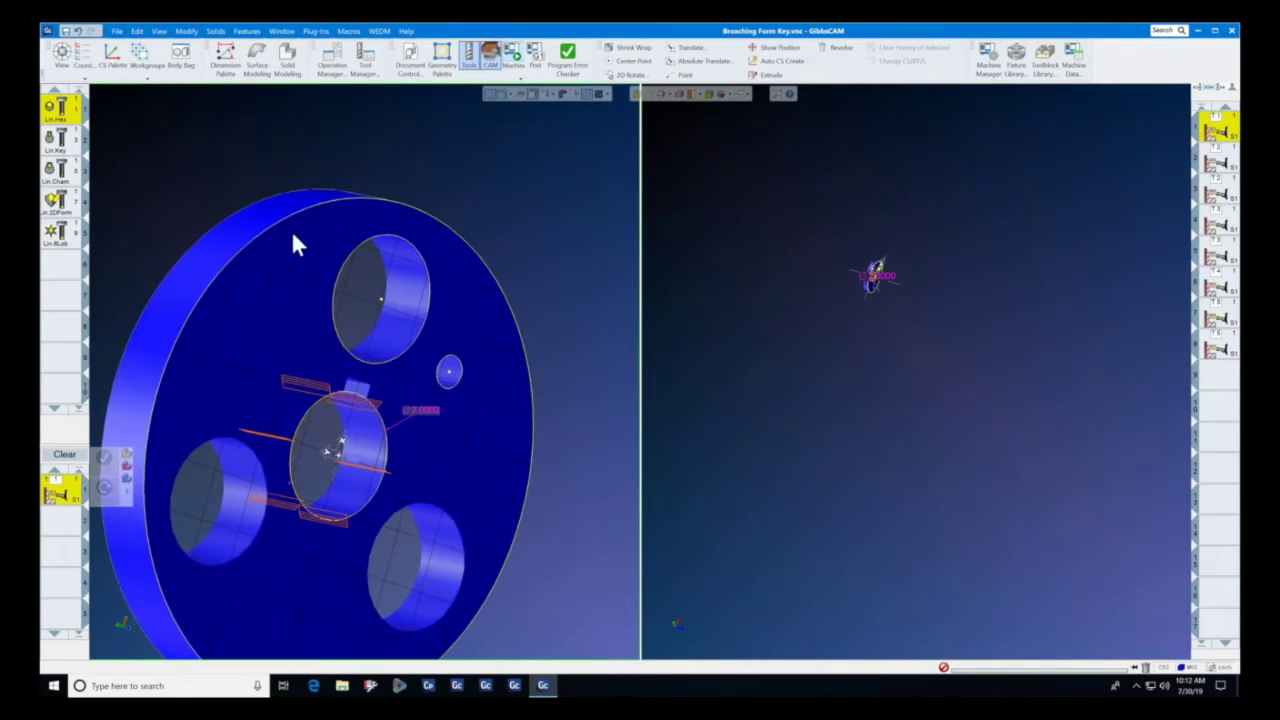
Open the recent part Broaching Rotary.vnc, discarding changes to Broaching Form Key.vnc.
left_click(117, 31)
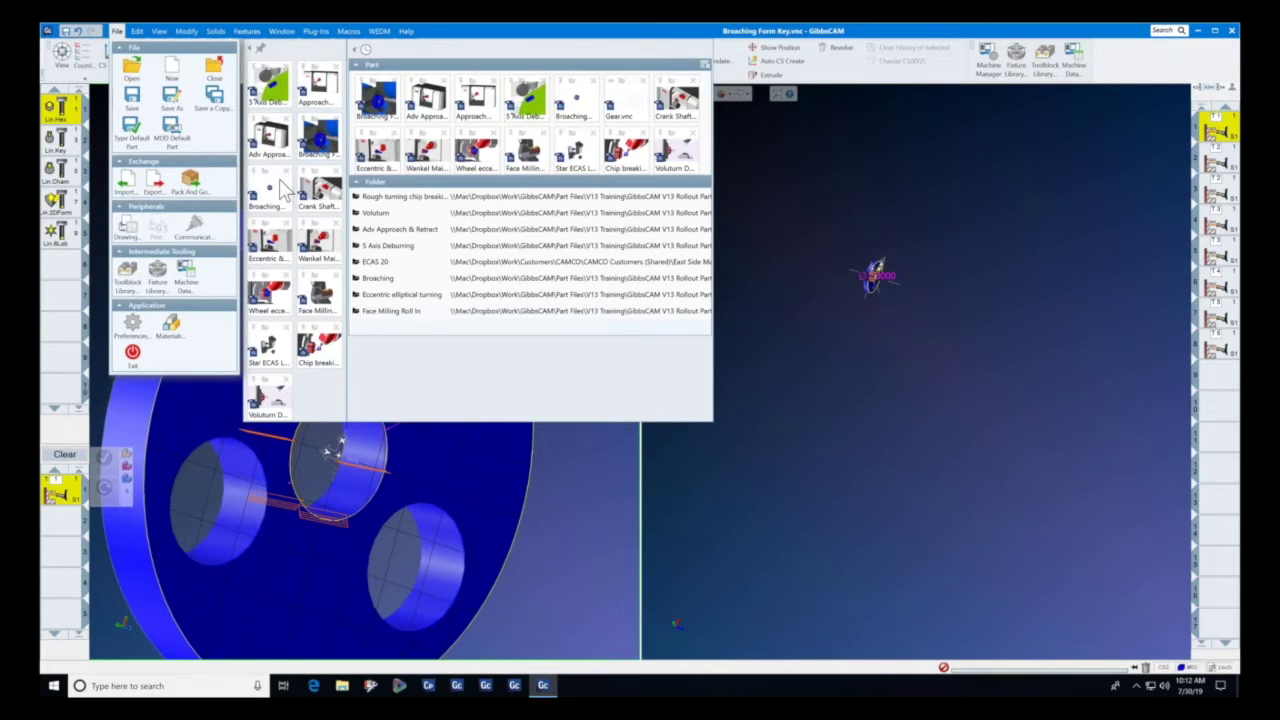
left_click(475, 243)
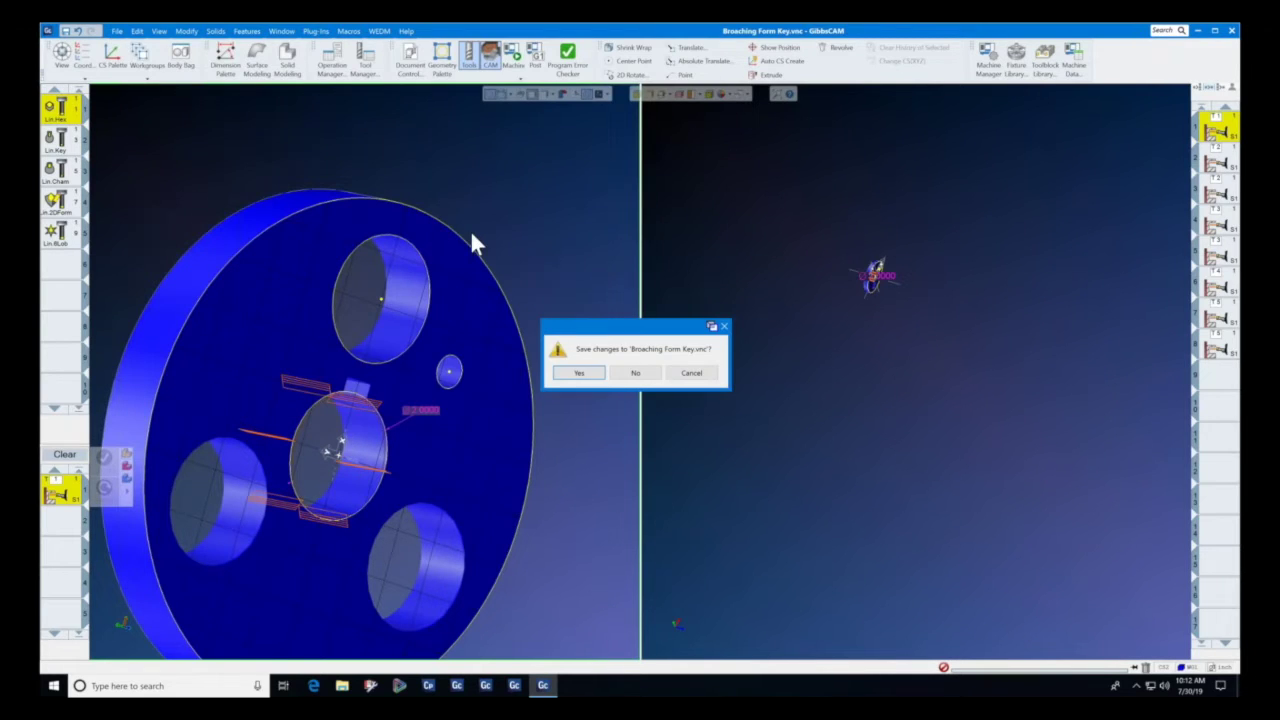
left_click(633, 373)
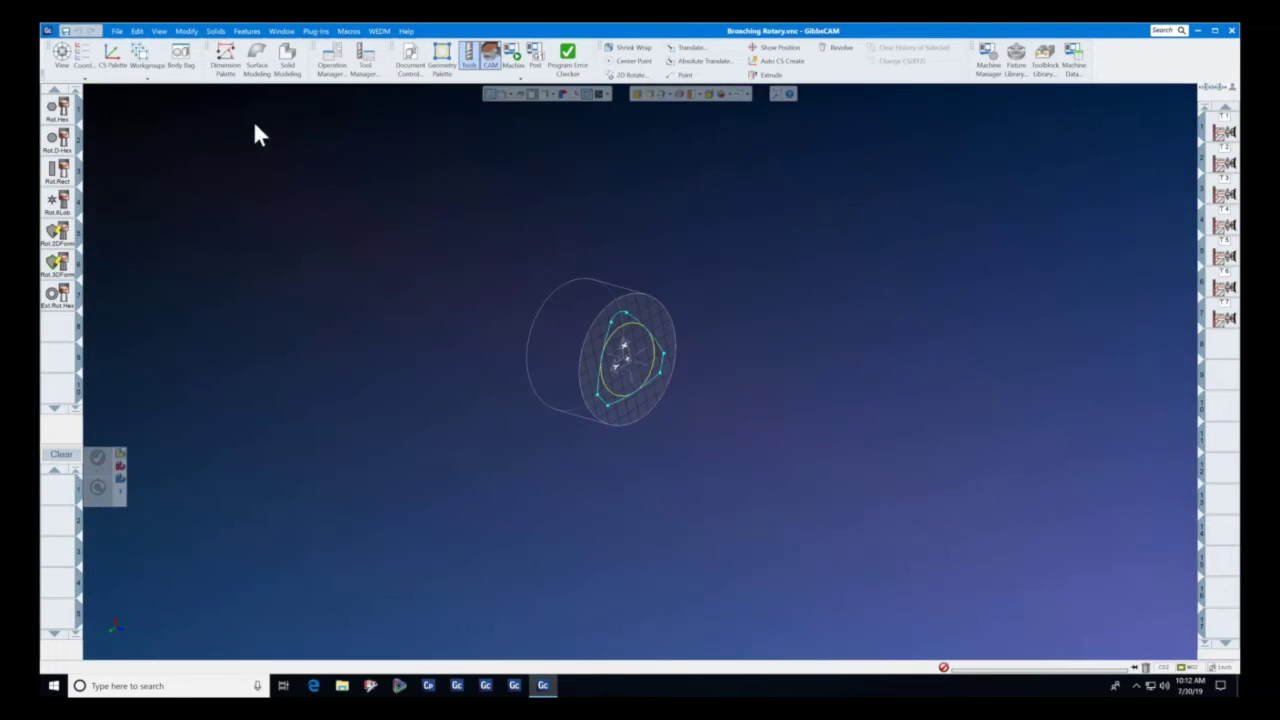
Review the rotary hex tool's settings and the first rotary broaching process's feeds, surface and depth values, closing both dialogs.
double_click(58, 108)
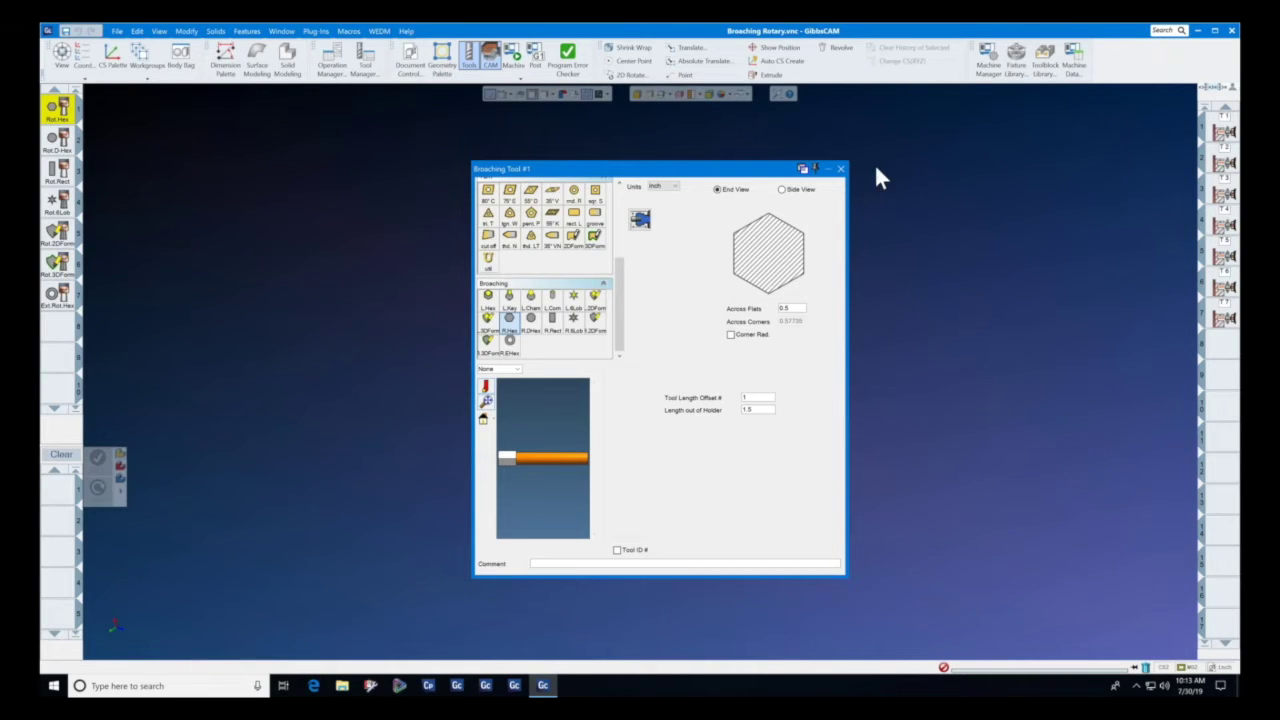
left_click(840, 170)
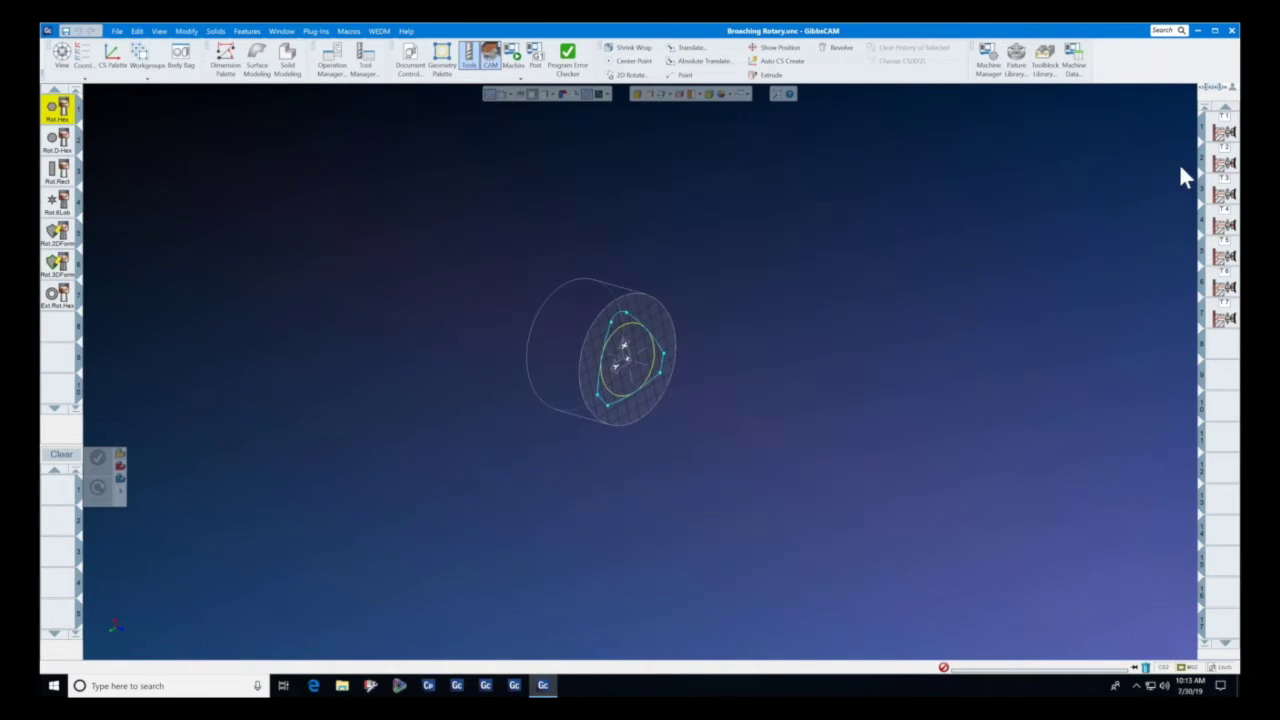
left_click(1226, 130)
left_click_drag(634, 235, 902, 201)
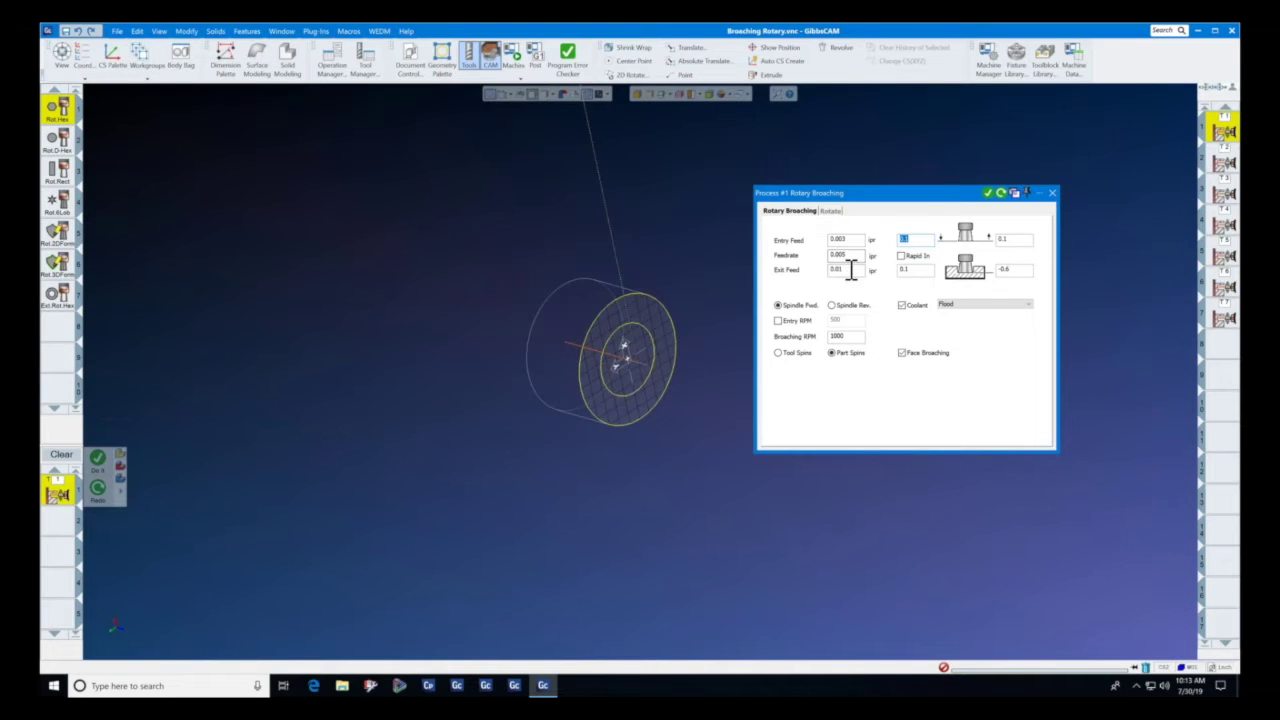
left_click(920, 270)
left_click(1021, 273)
left_click(1052, 192)
Simulate the rotary broaching operations on the machine and close the simulation.
left_click(513, 58)
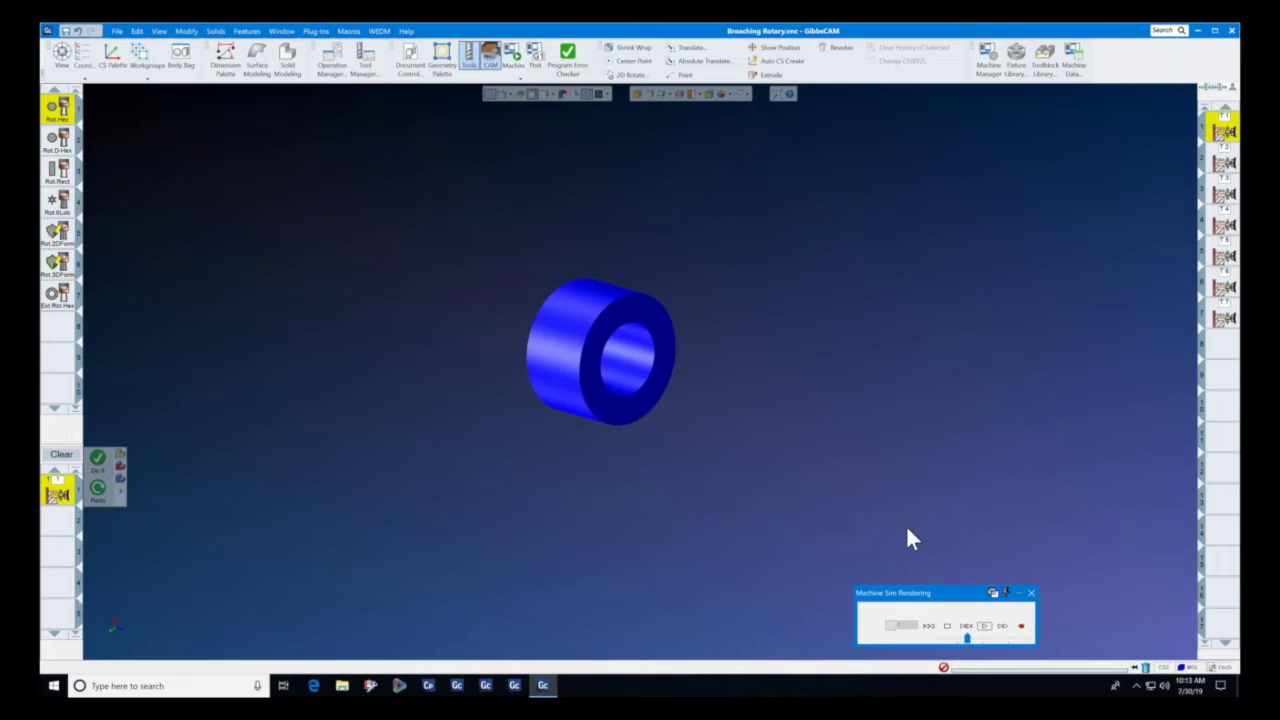
left_click(984, 626)
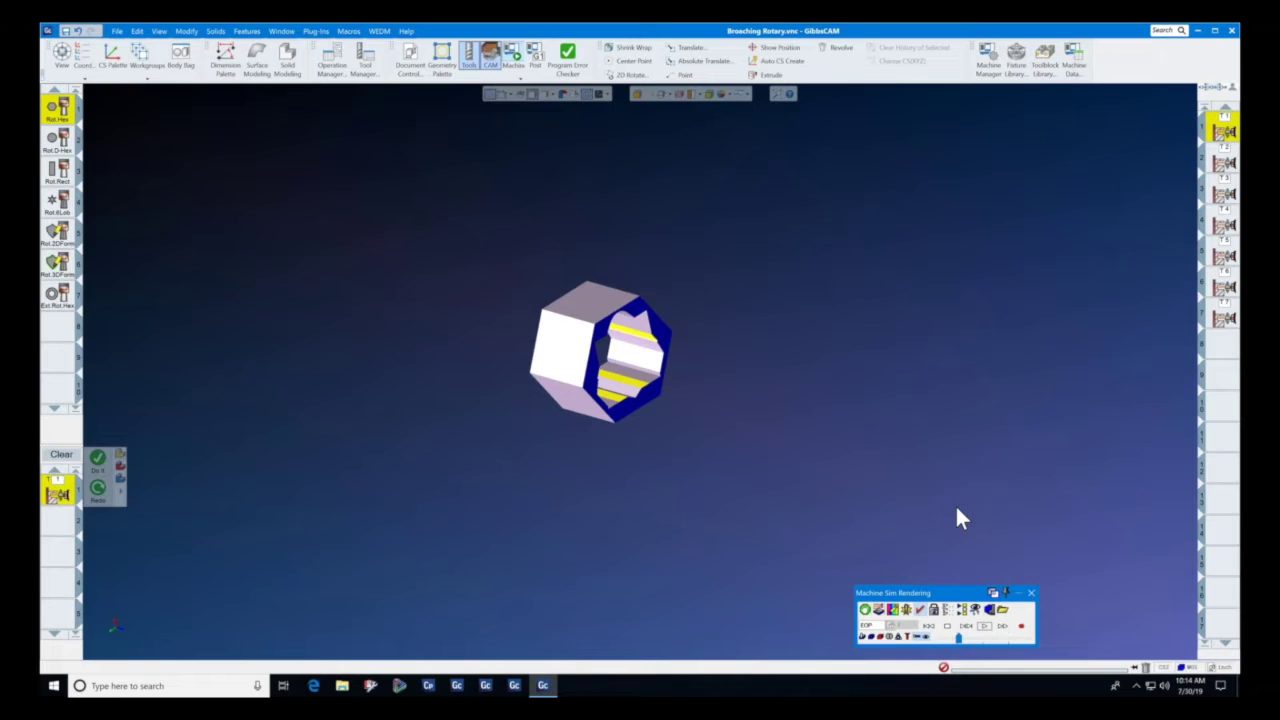
left_click(984, 627)
left_click(1032, 593)
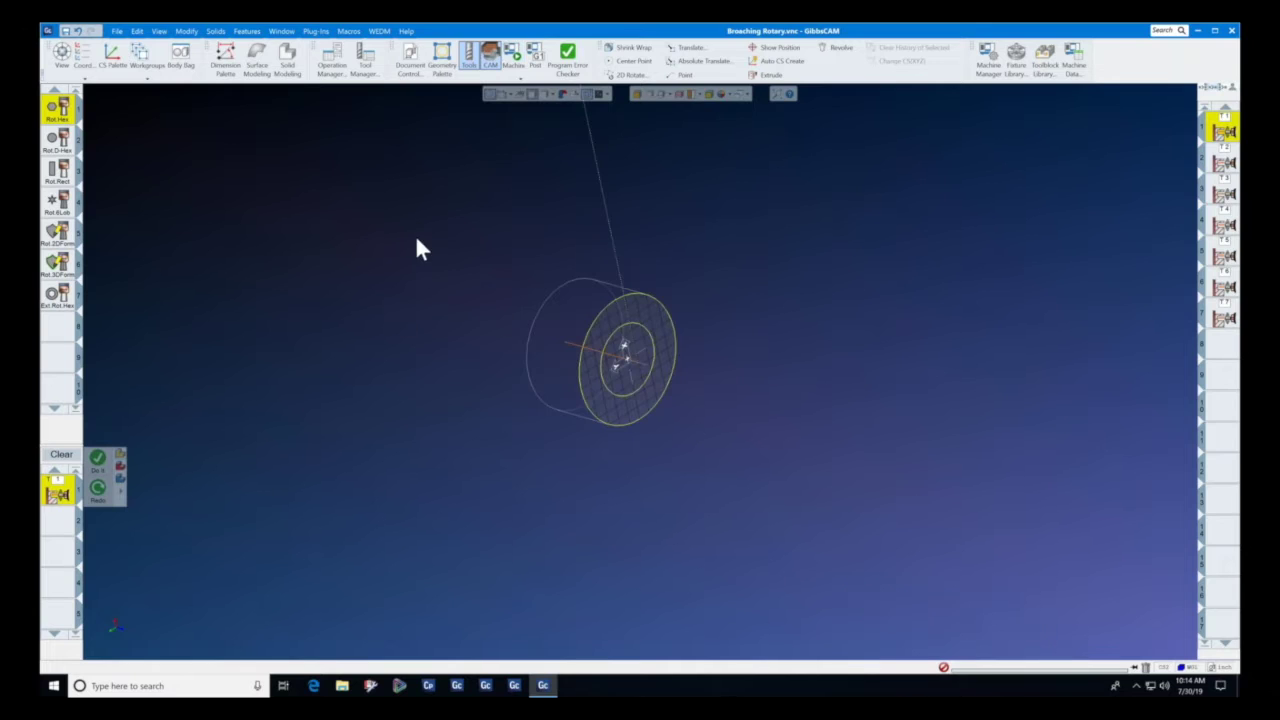
Open the recent part Crank Shaft.vnc, discarding changes to Broaching Rotary.vnc.
left_click(117, 31)
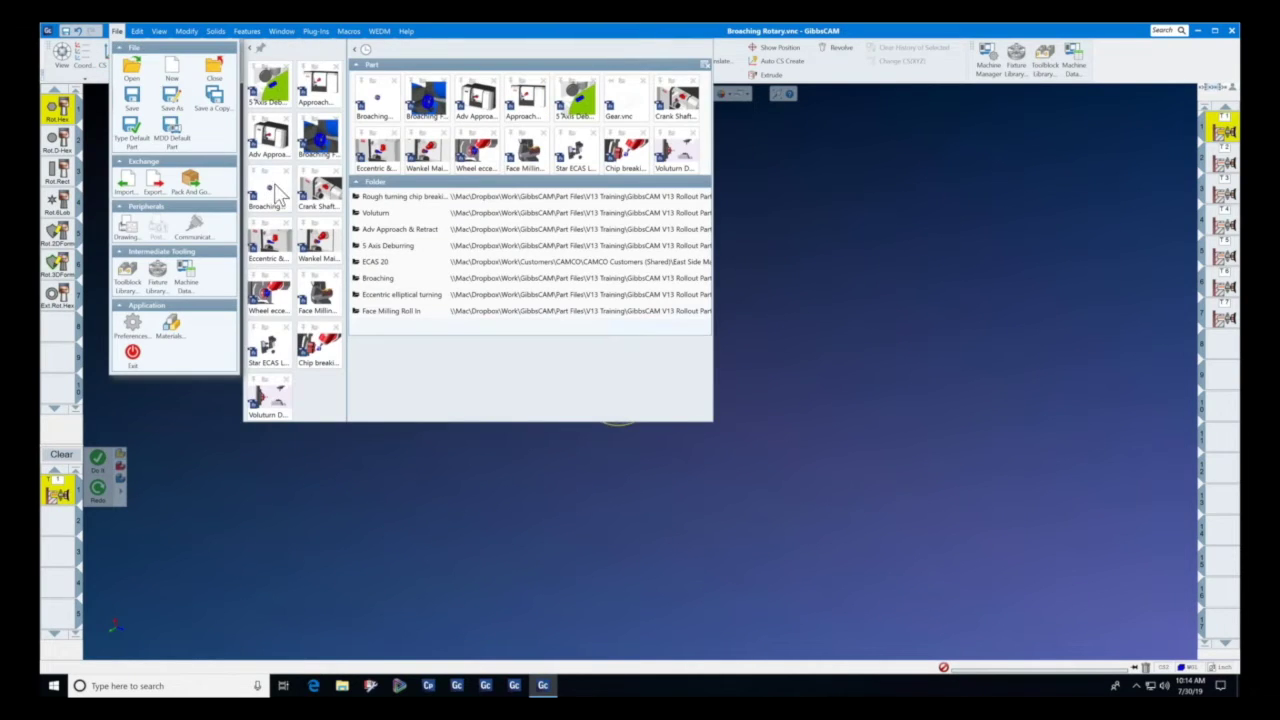
mouse_move(322, 194)
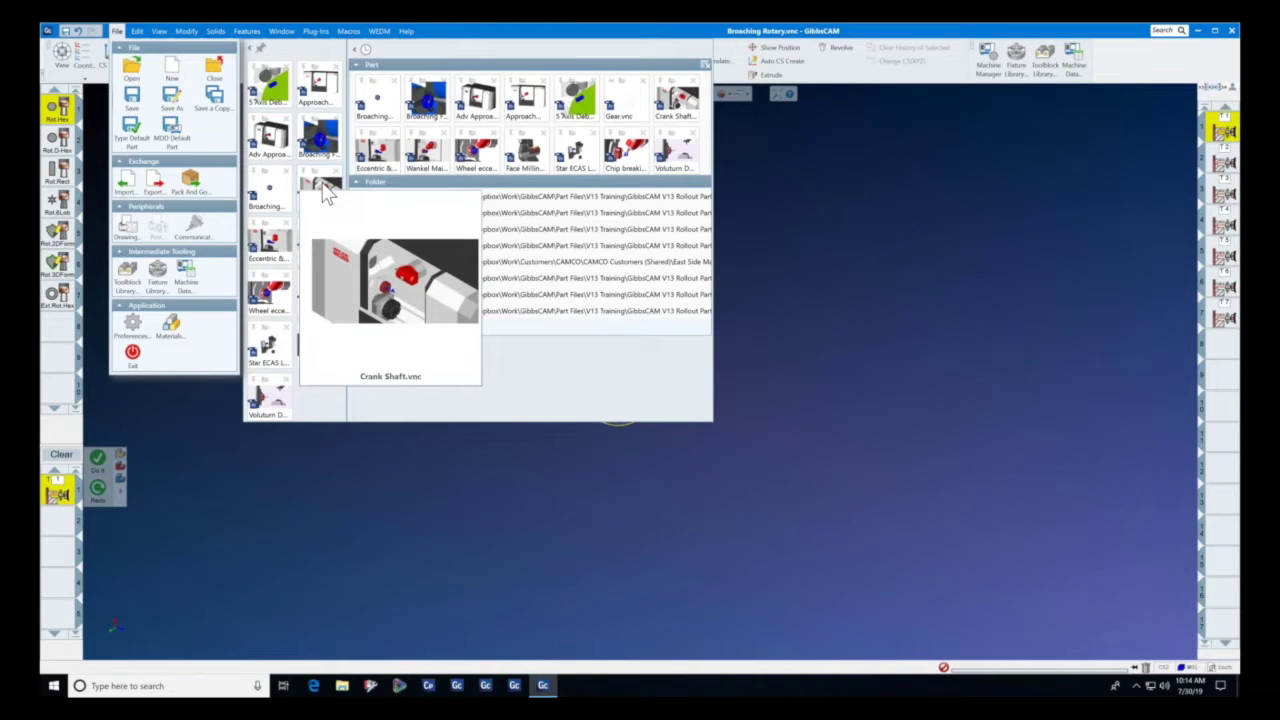
left_click(322, 194)
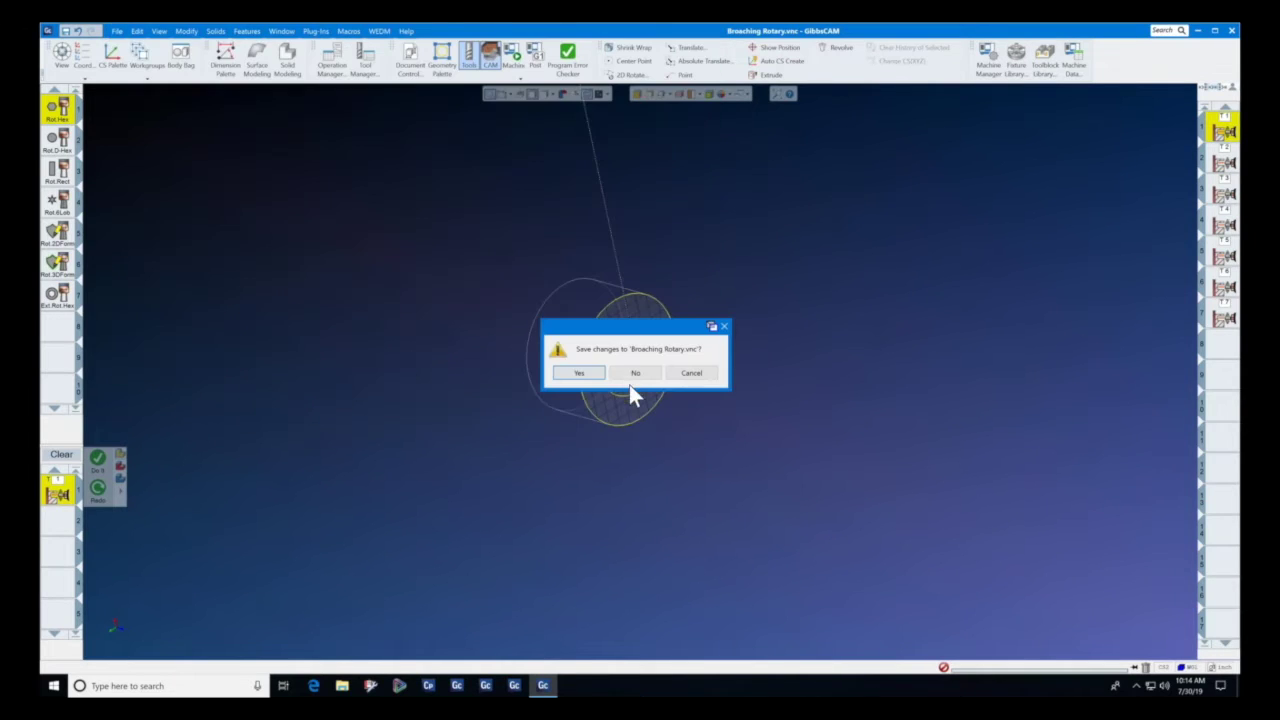
left_click(640, 375)
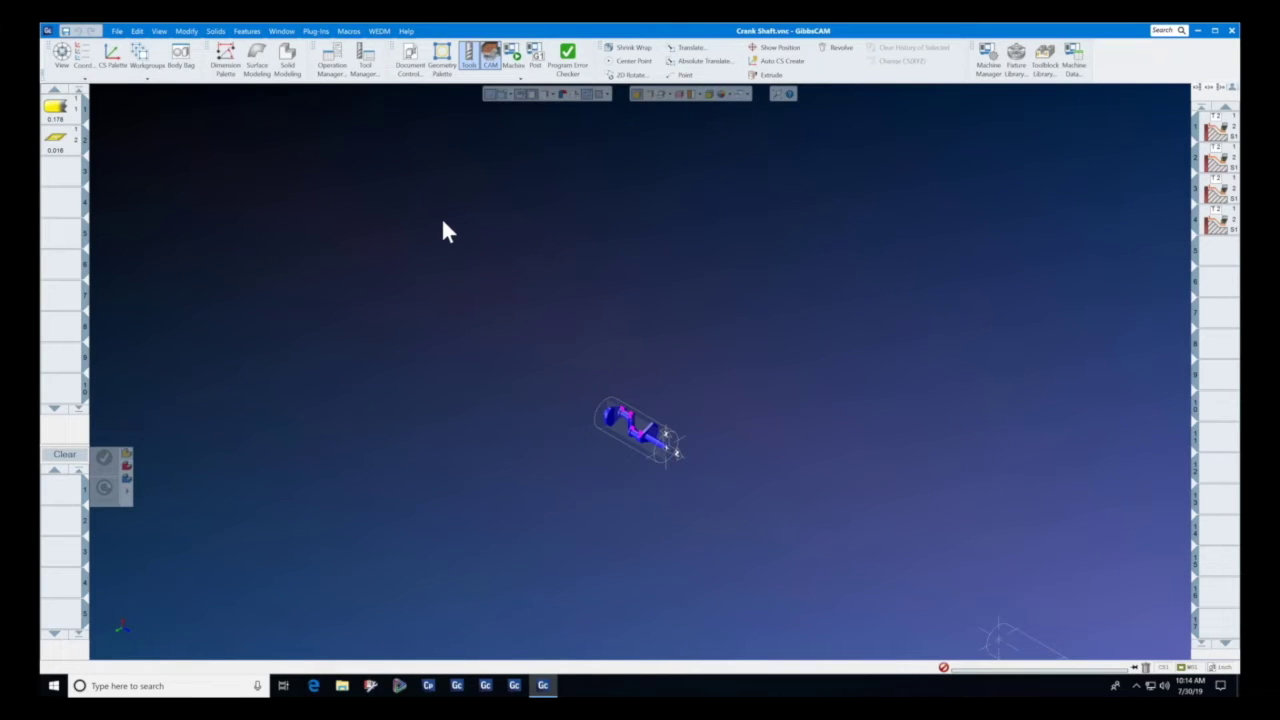
Simulate the crankshaft turning on the machine with the axis positions shown, raise the playback speed, and close the simulation.
left_click(513, 55)
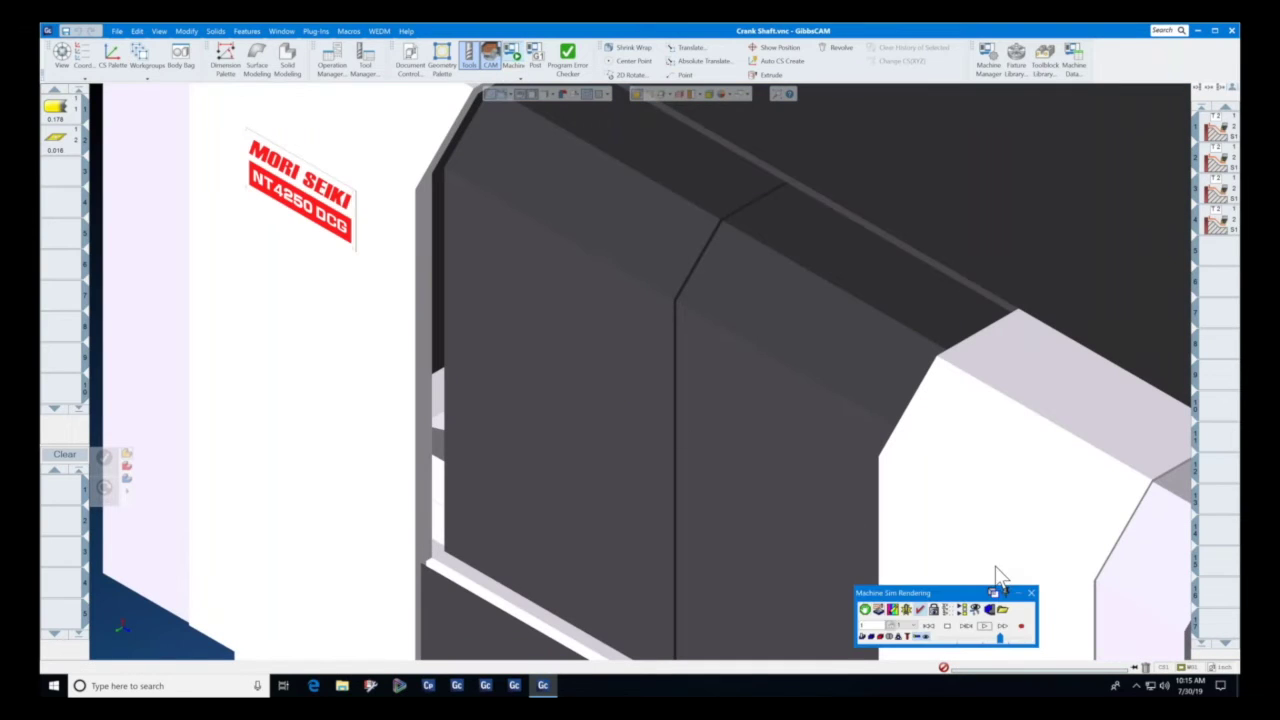
left_click(986, 627)
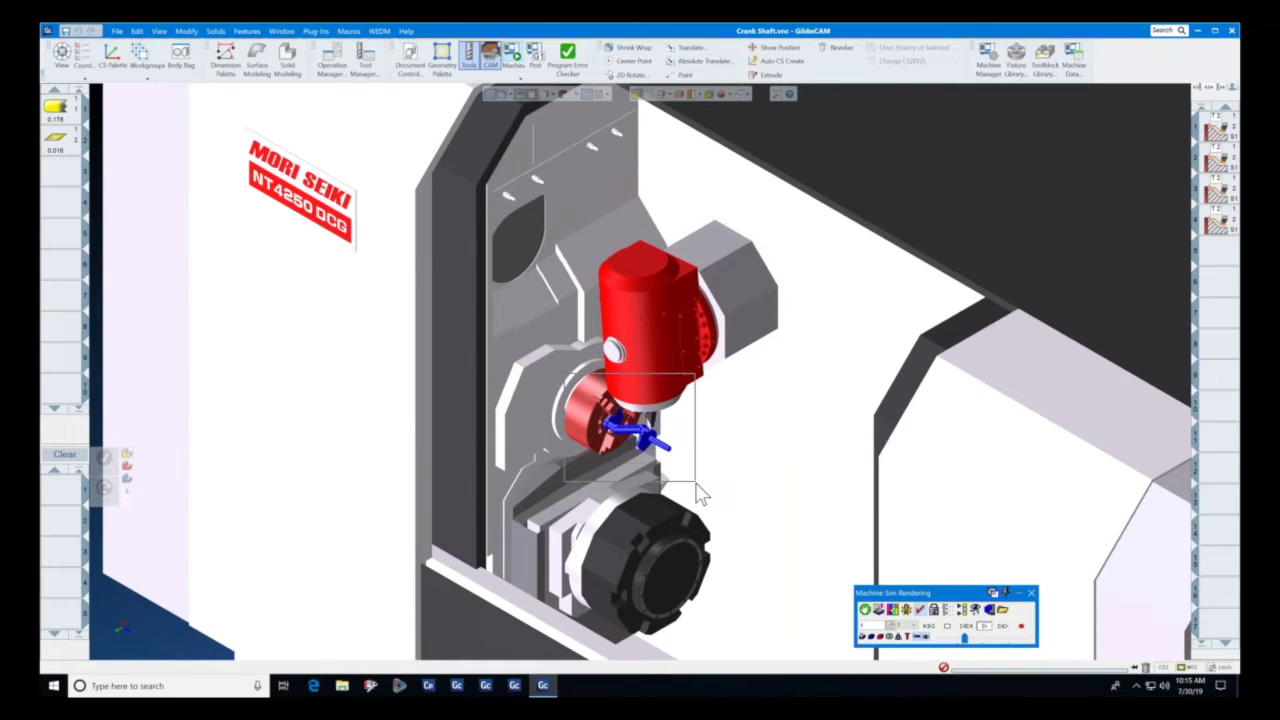
scroll(690, 470, "up", 5)
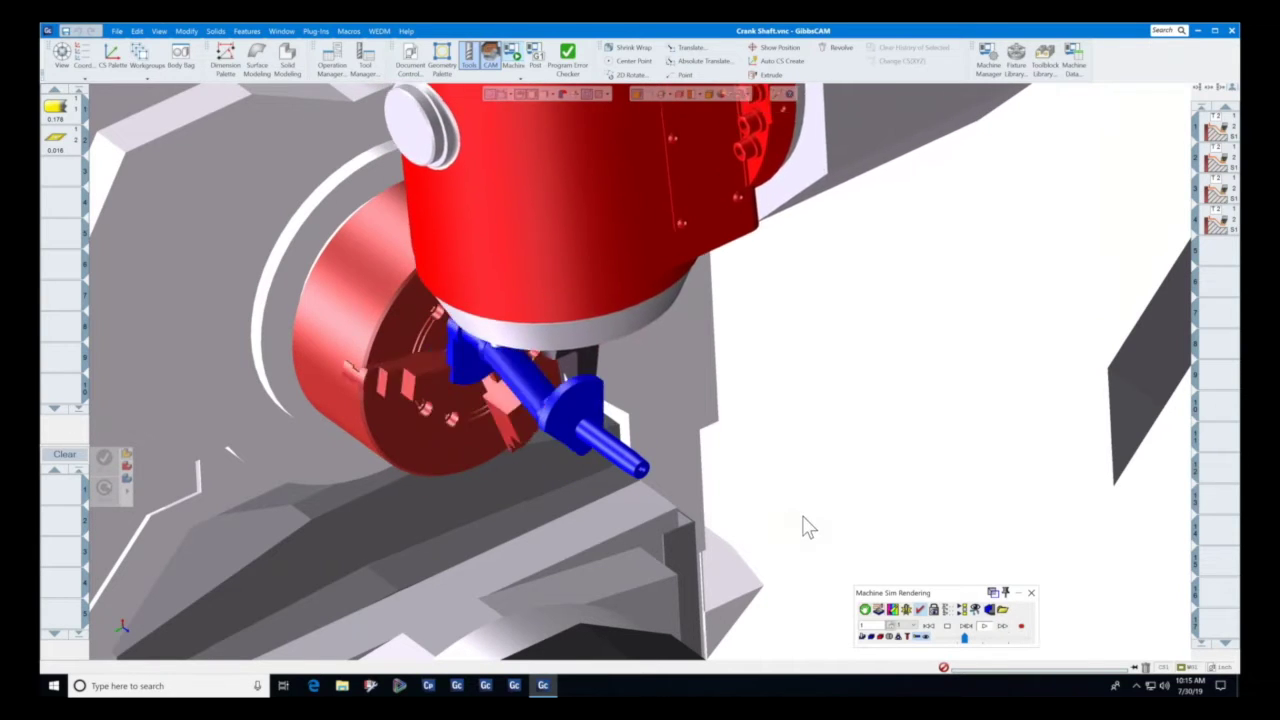
left_click(948, 612)
left_click_drag(1086, 298, 1083, 351)
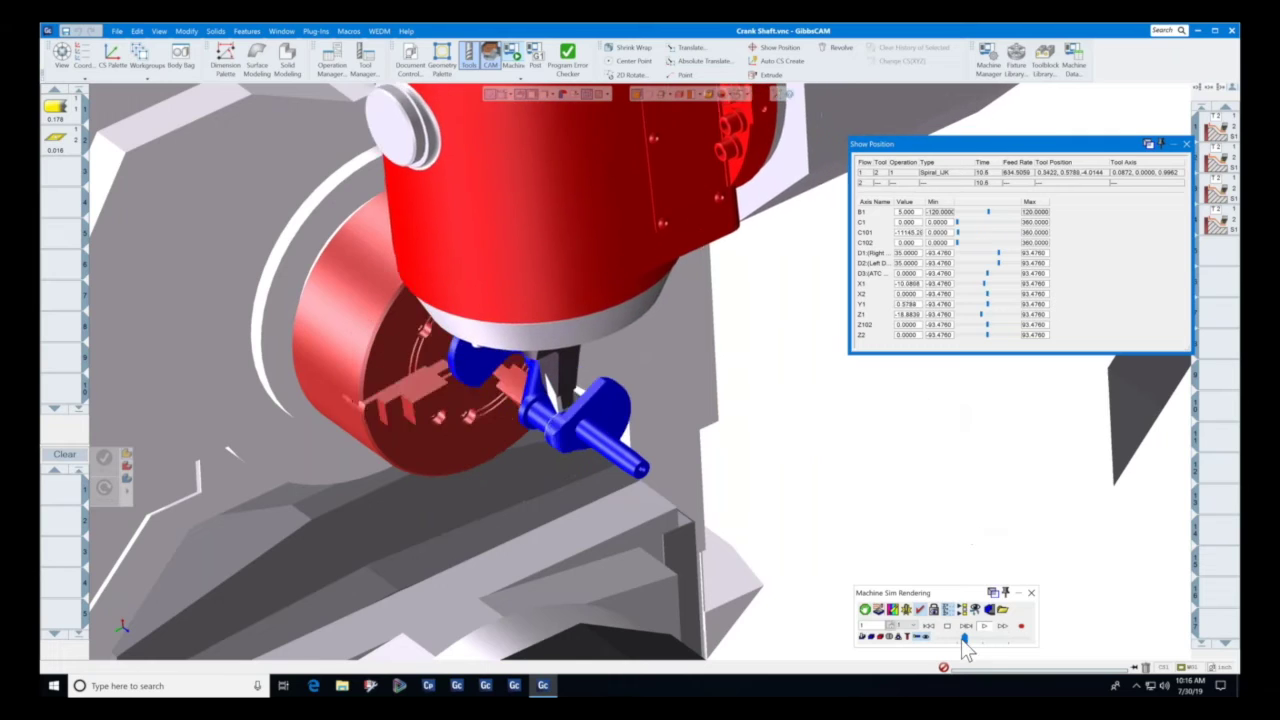
left_click_drag(964, 638, 994, 644)
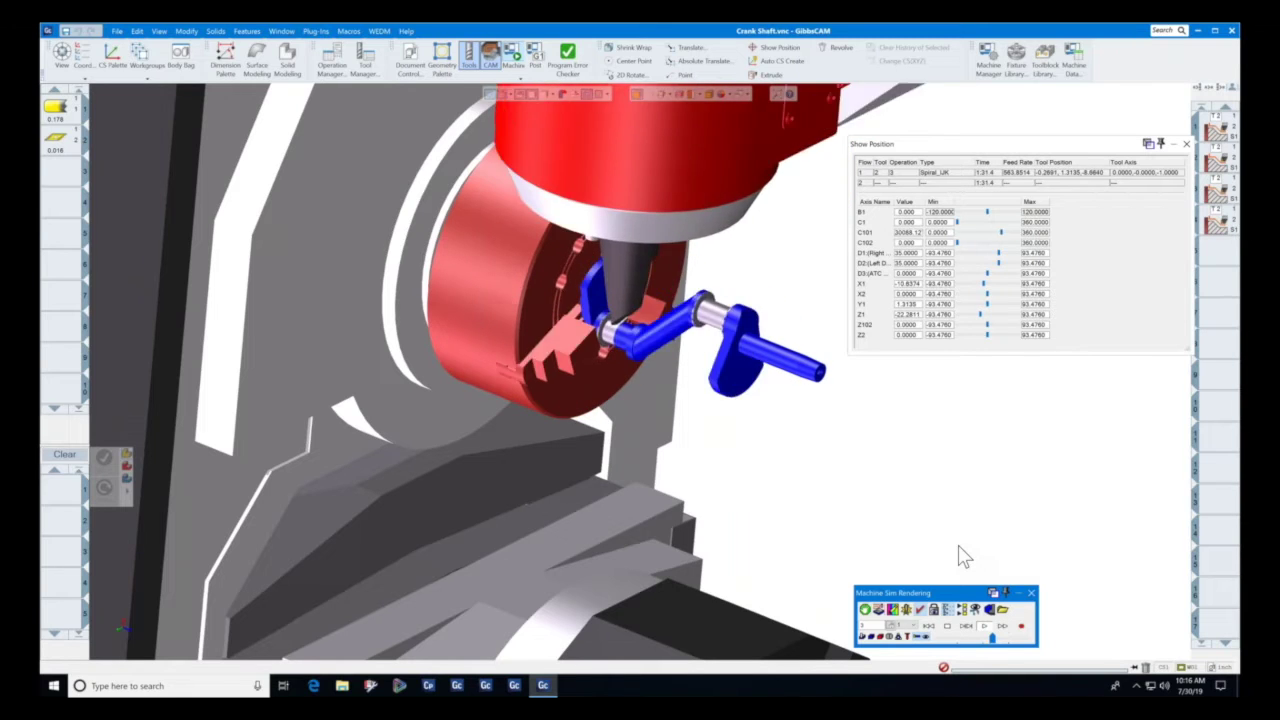
left_click(1034, 600)
Review the settings of the 35° diamond turning tool and close its dialog.
mouse_move(55, 147)
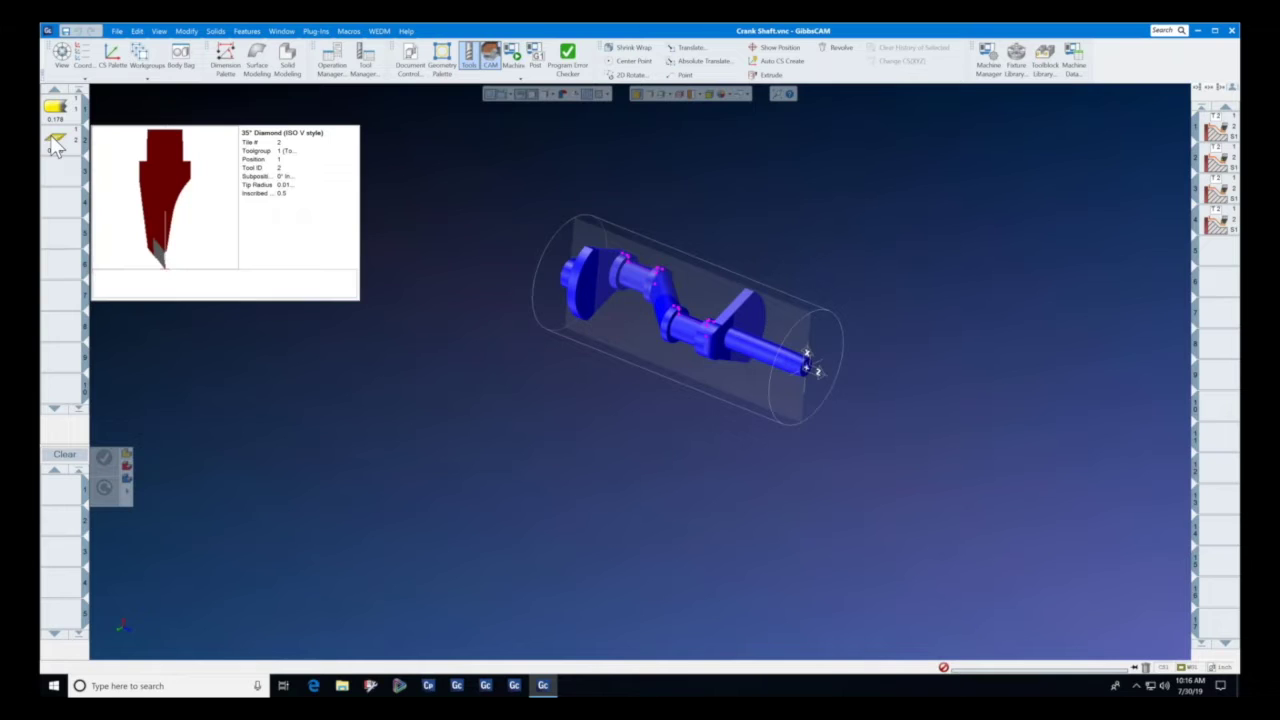
double_click(50, 138)
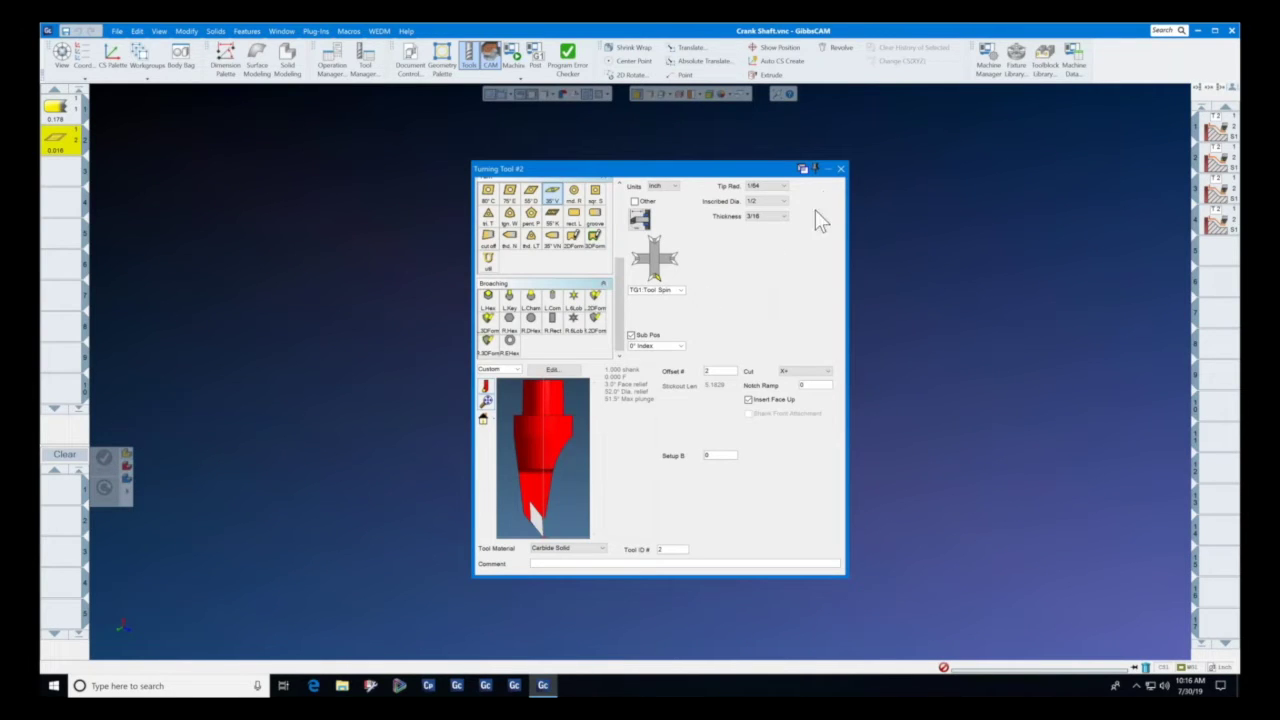
left_click(840, 170)
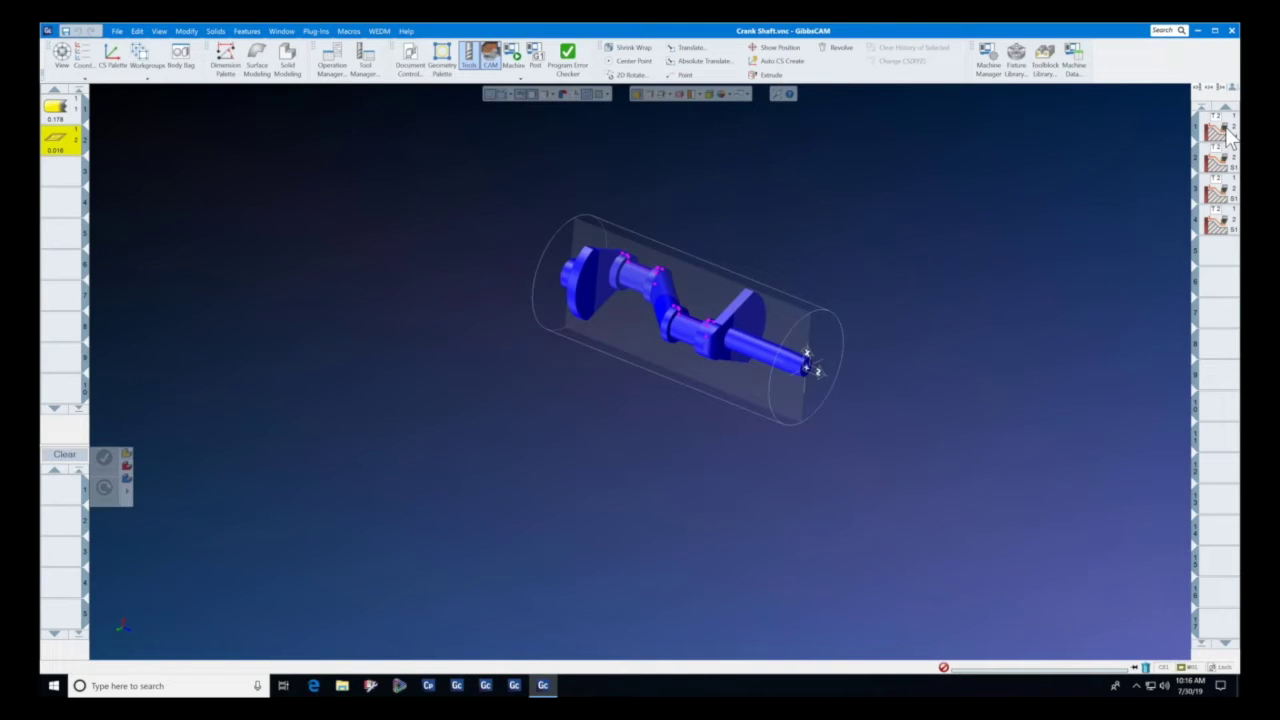
Review the first crankshaft operation's Contour process and the process types available for it, closing the process dialog.
double_click(1225, 126)
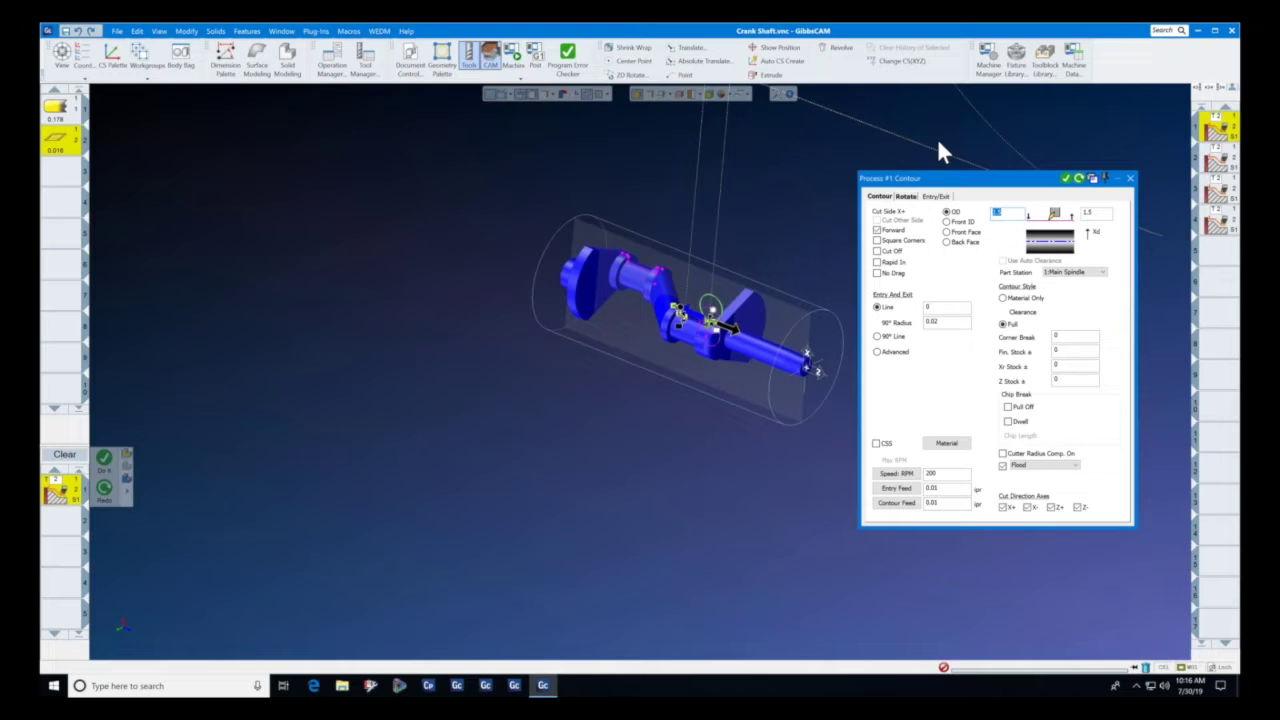
right_click(66, 490)
left_click(194, 499)
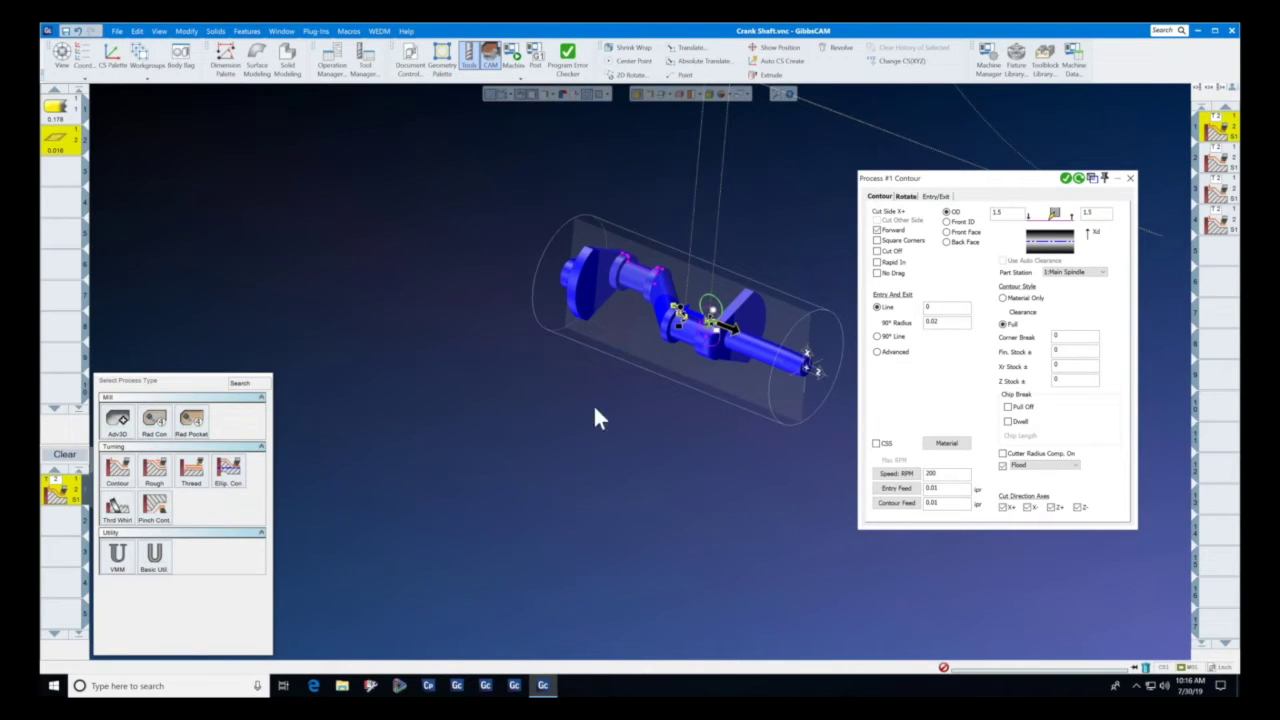
left_click(1131, 179)
Examine the selected contour and its start and end markers on the crankpin, and clear the geometry selection.
scroll(709, 304, "up", 10)
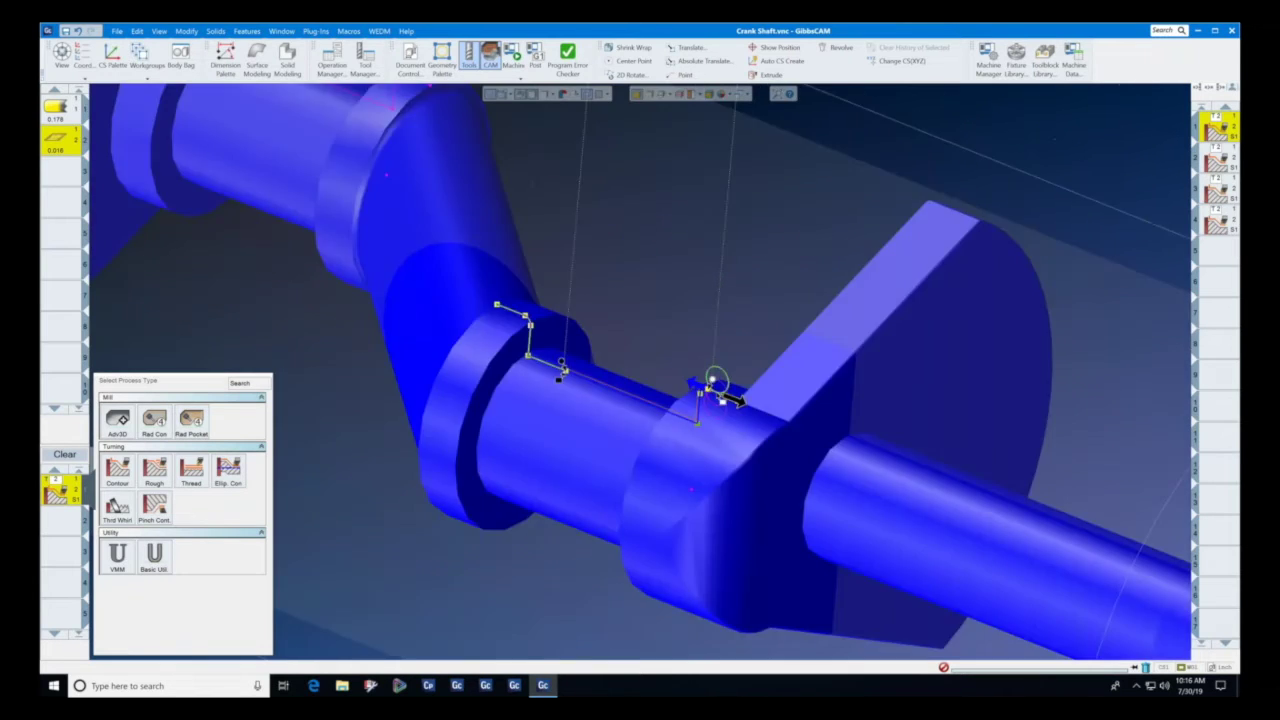
scroll(712, 440, "down", 3)
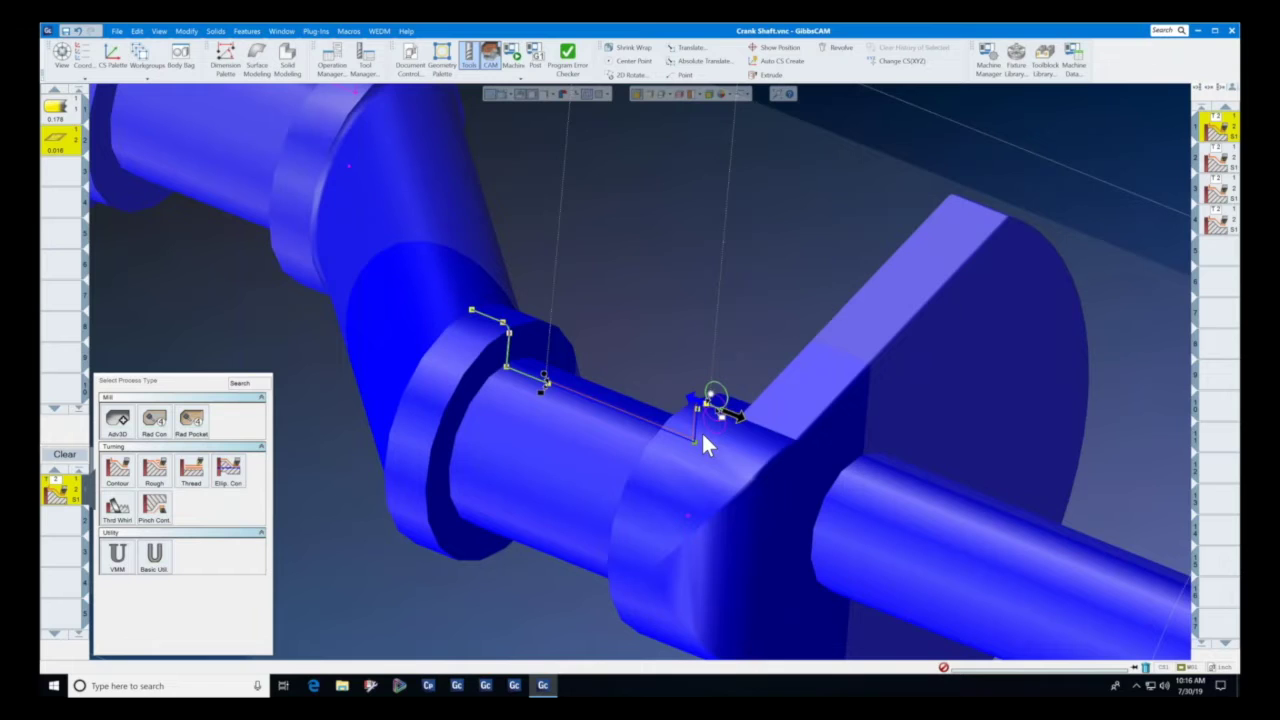
left_click(657, 288)
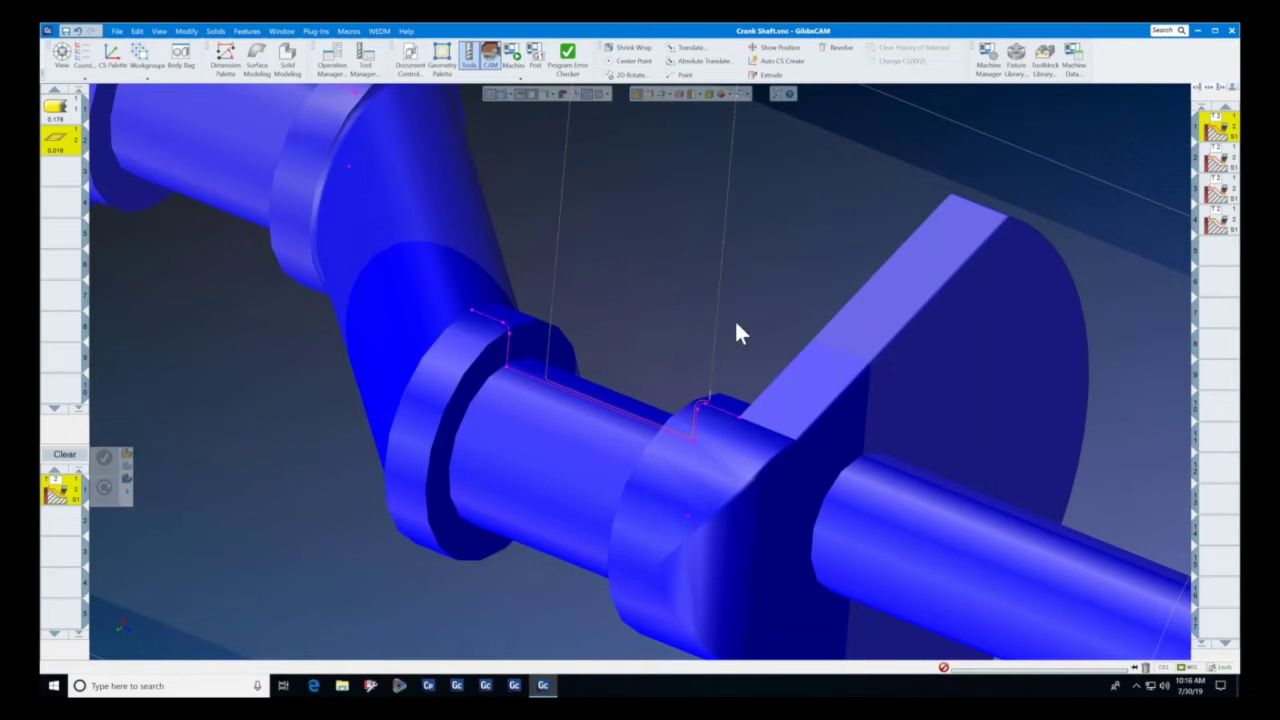
scroll(738, 333, "down", 5)
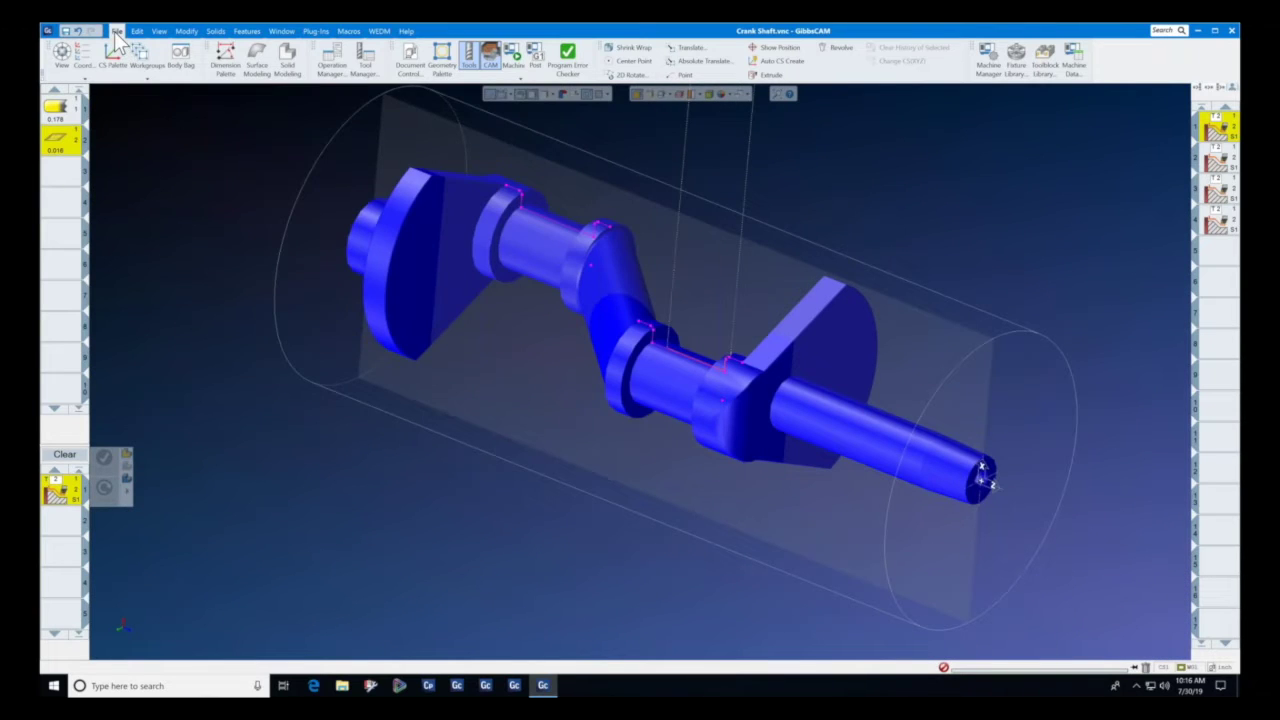
Open the recent part Eccentric & Elliptical.vnc, discarding changes to Crank Shaft.vnc.
left_click(117, 32)
mouse_move(320, 208)
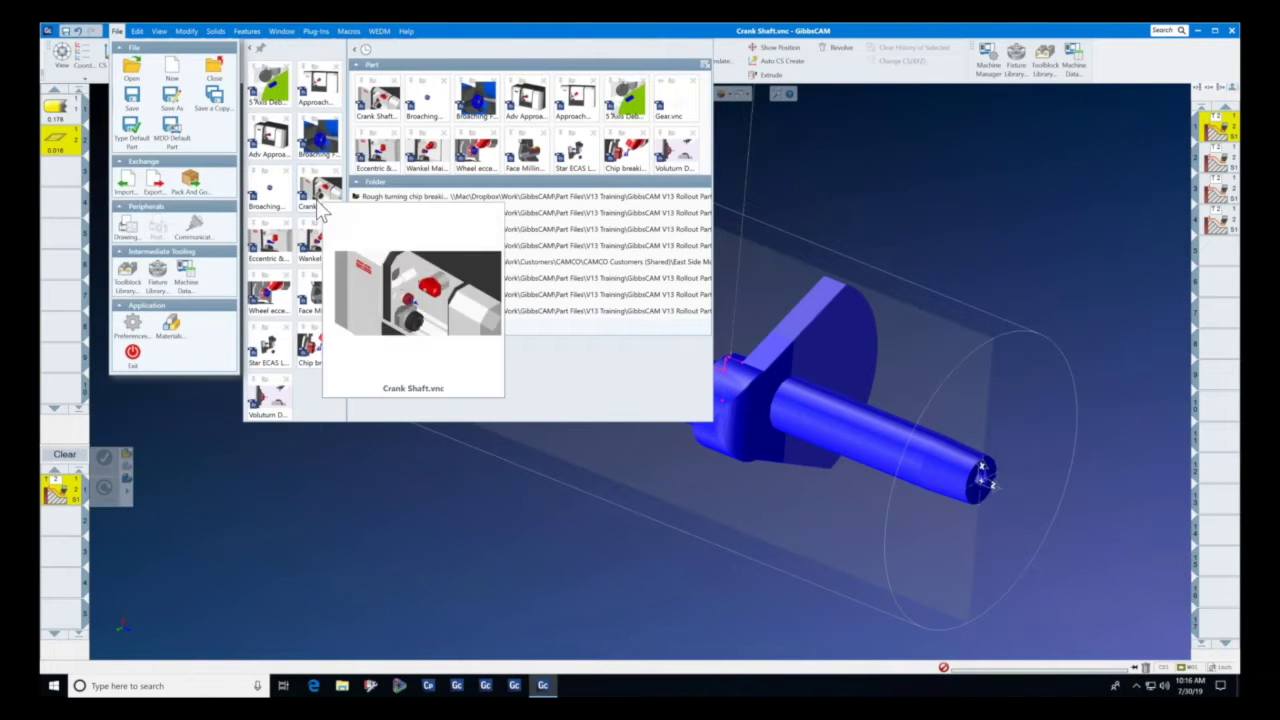
mouse_move(278, 248)
left_click(278, 248)
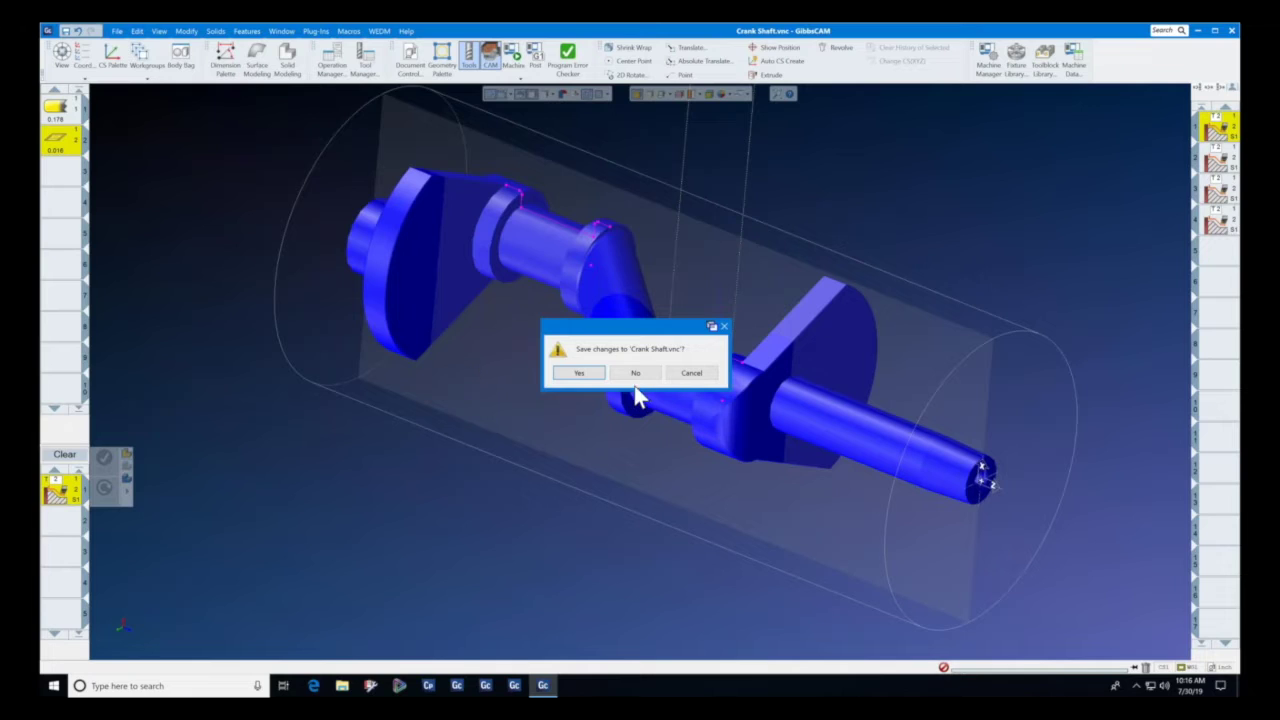
left_click(630, 376)
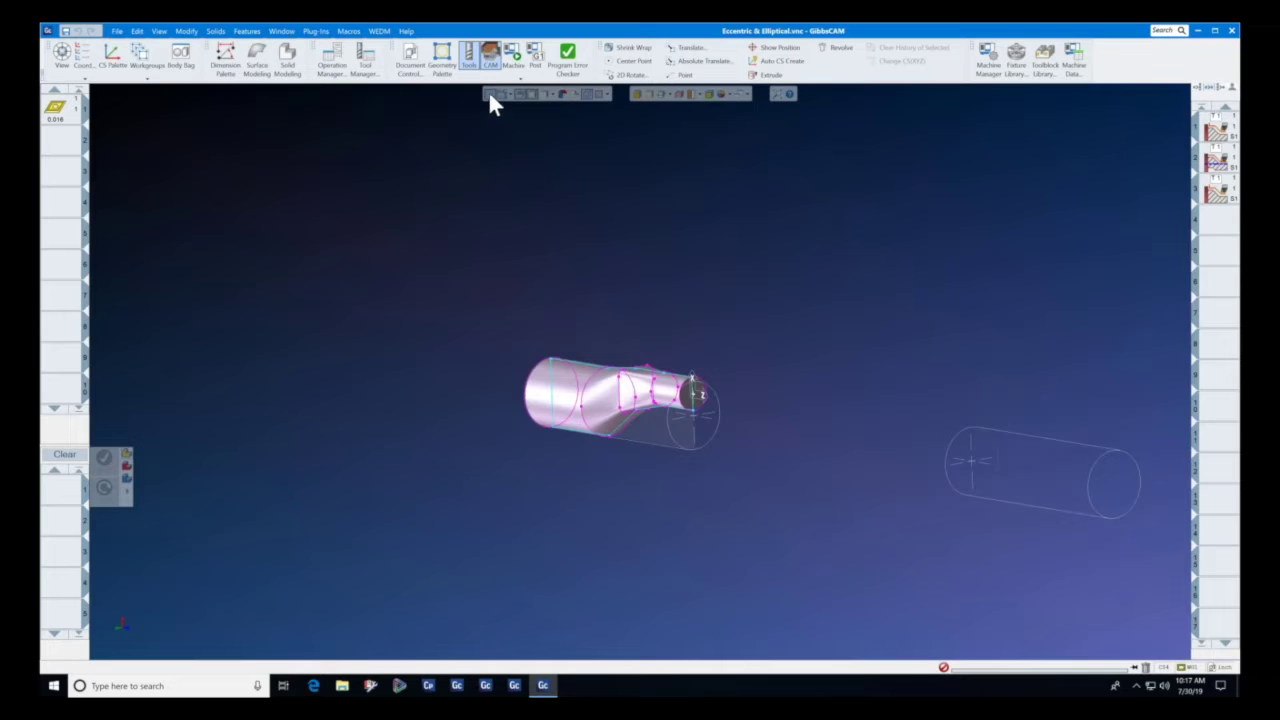
Review the first Contour process's settings and its cut markers on the part's narrow eccentric end, and close the dialog.
middle_click_drag(522, 260, 672, 390)
scroll(690, 410, "up", 5)
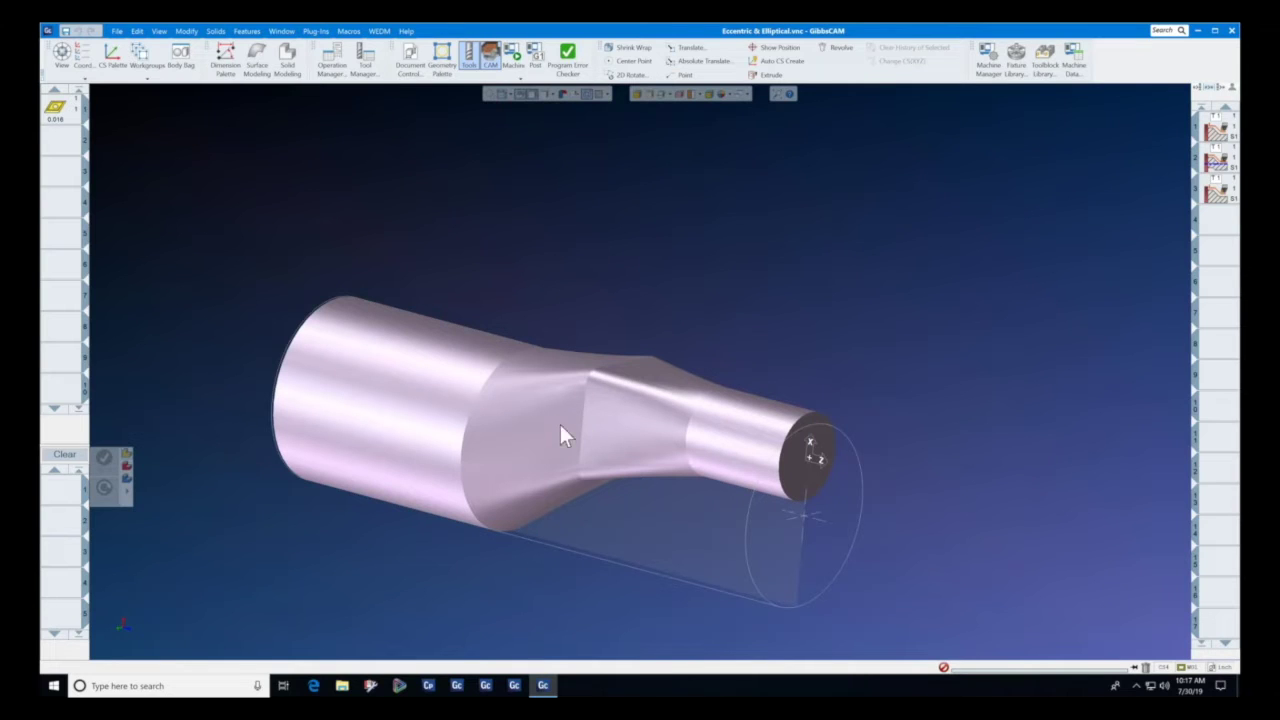
double_click(1217, 138)
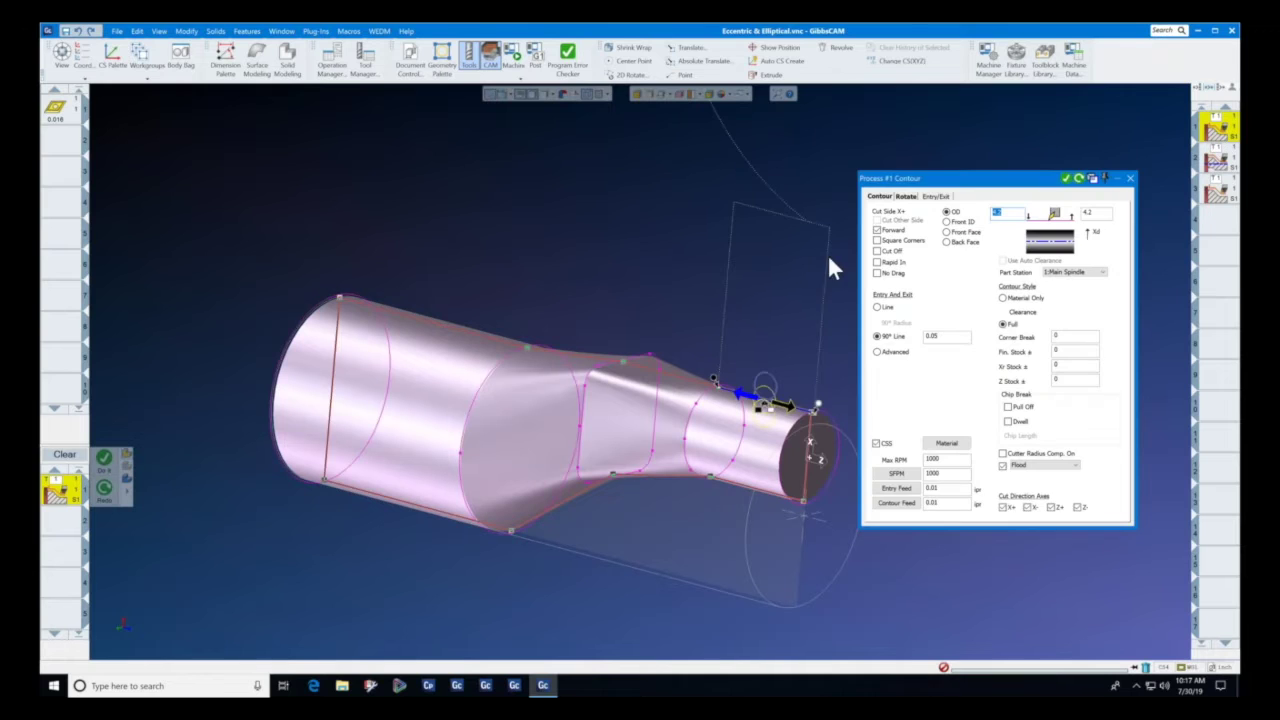
middle_click_drag(813, 294, 799, 369)
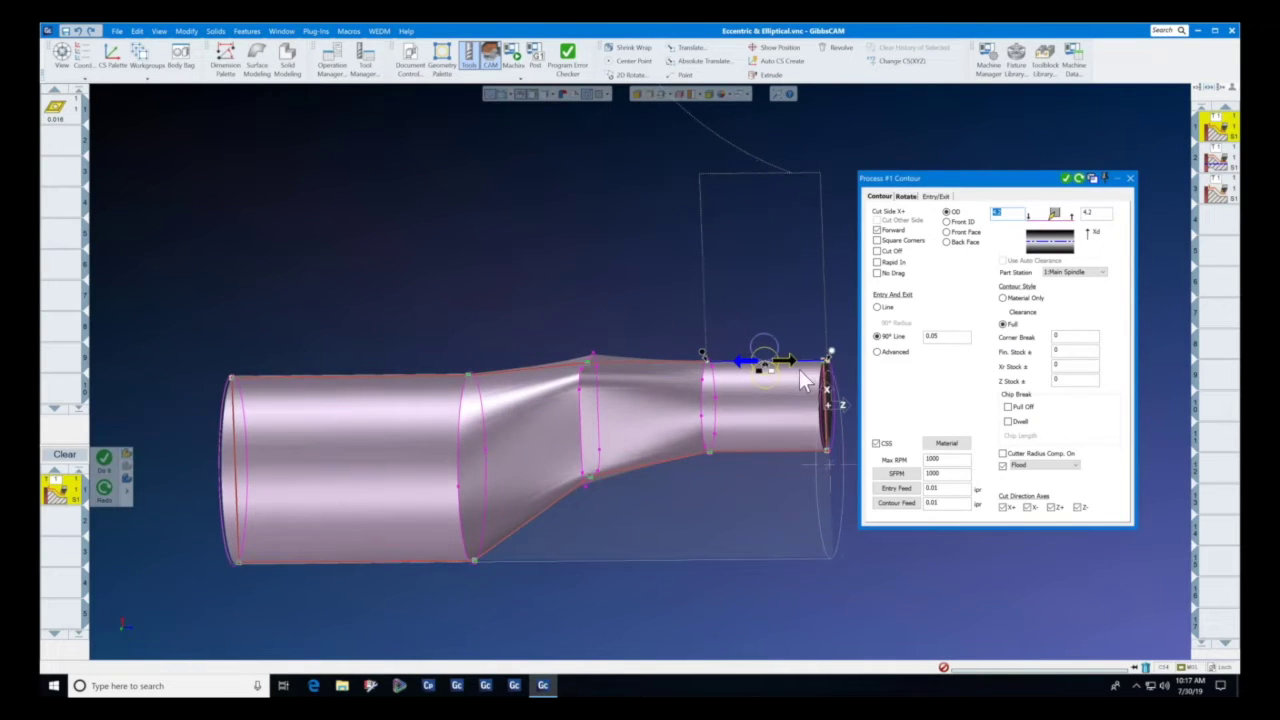
scroll(799, 369, "up", 1)
scroll(800, 362, "up", 4)
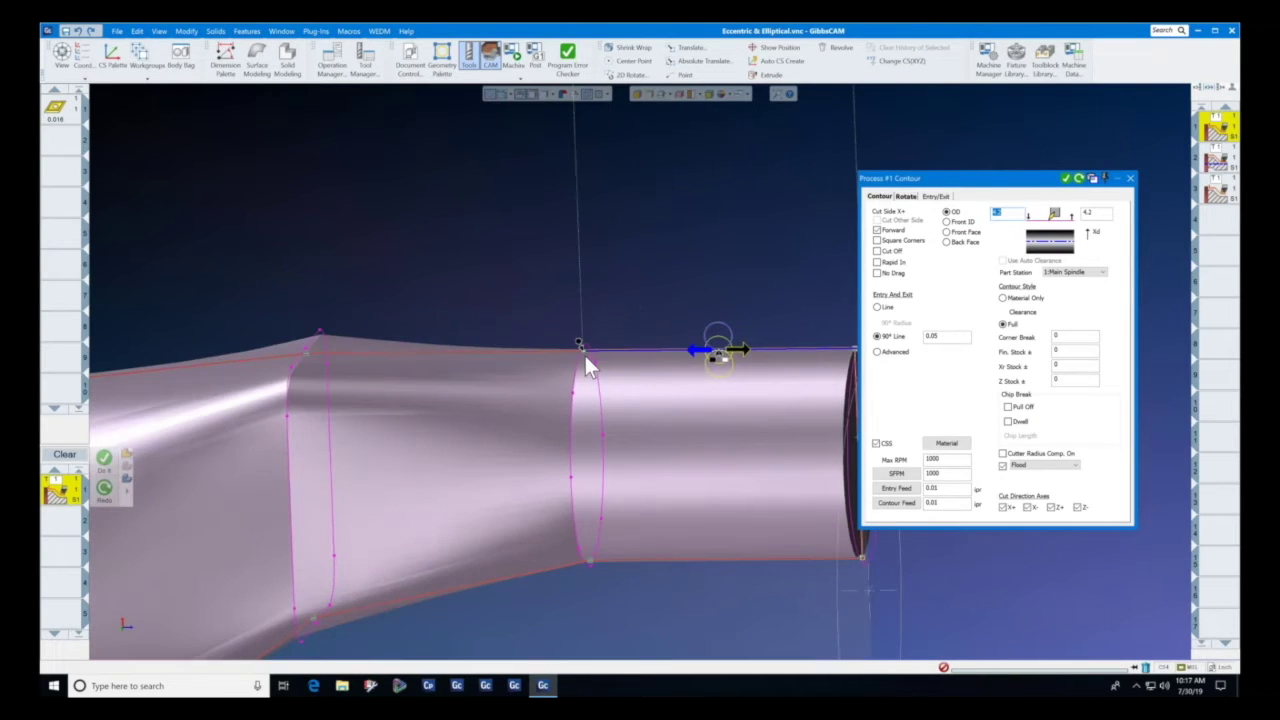
scroll(559, 374, "down", 3)
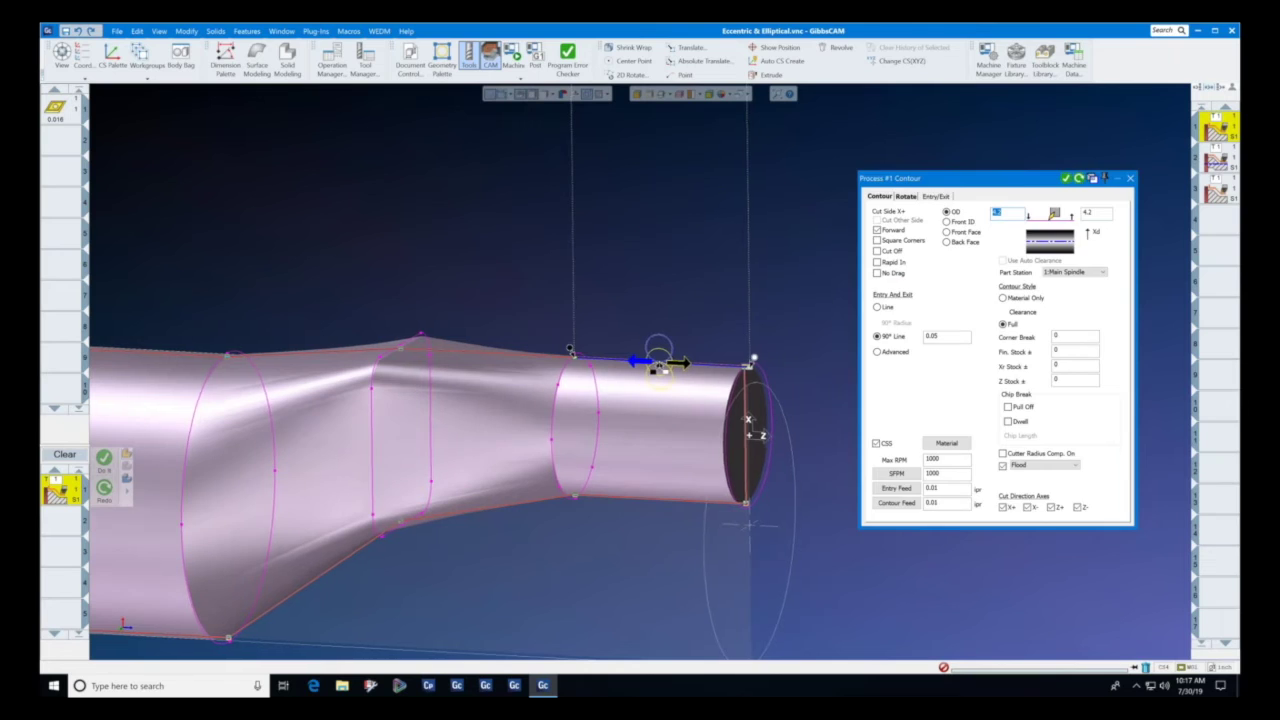
left_click(1130, 178)
left_click(528, 384)
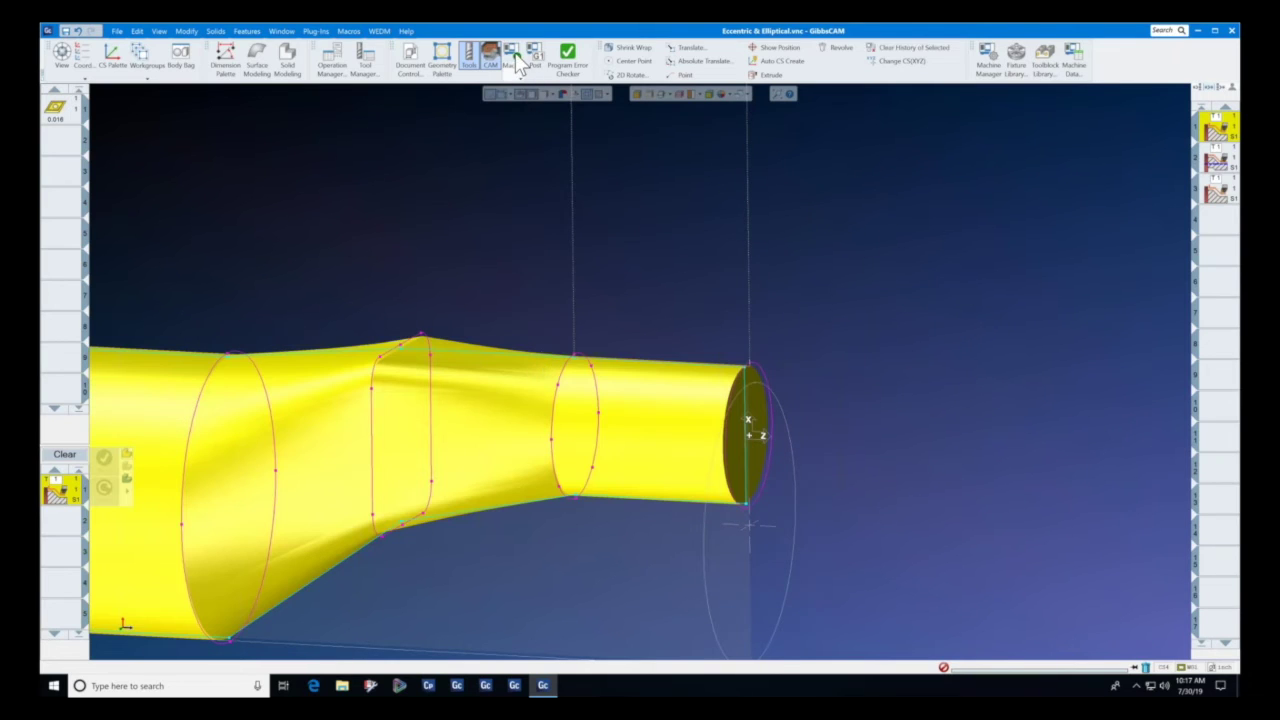
Run the machine simulation and examine the eccentric turning of the narrow end and the start of the elliptical cut, adjusting the playback speed.
left_click(515, 60)
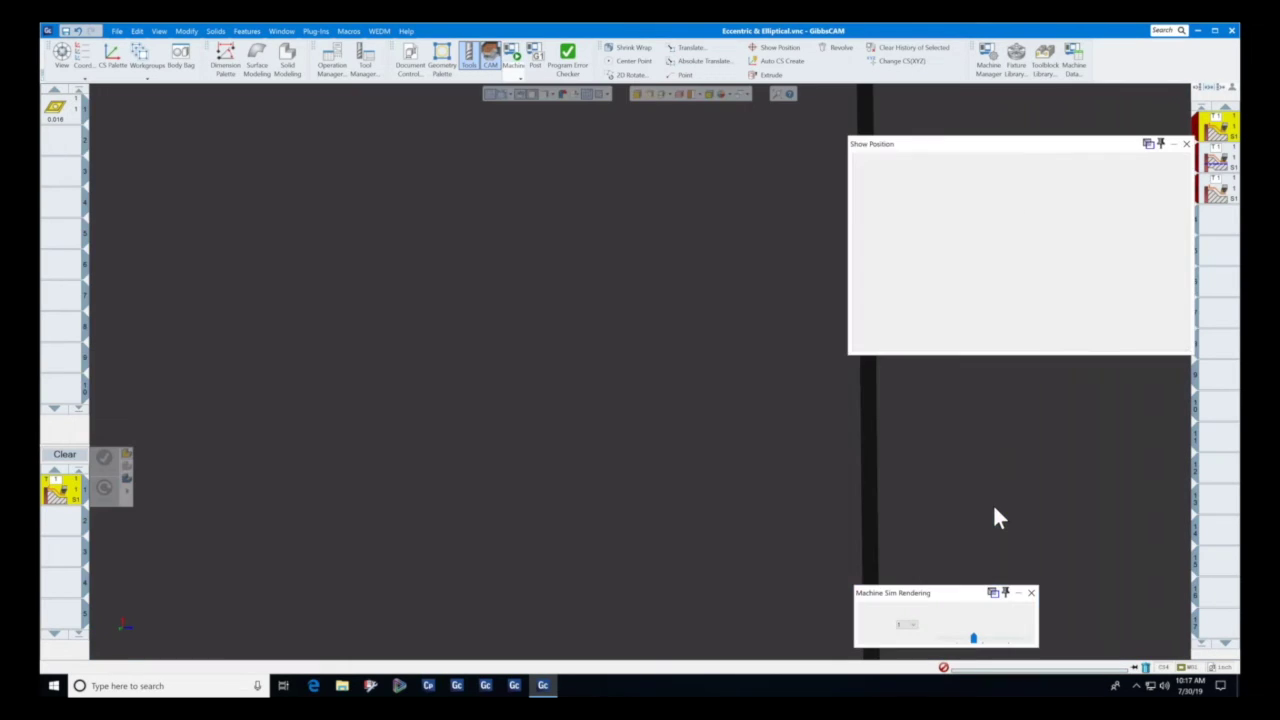
left_click(984, 625)
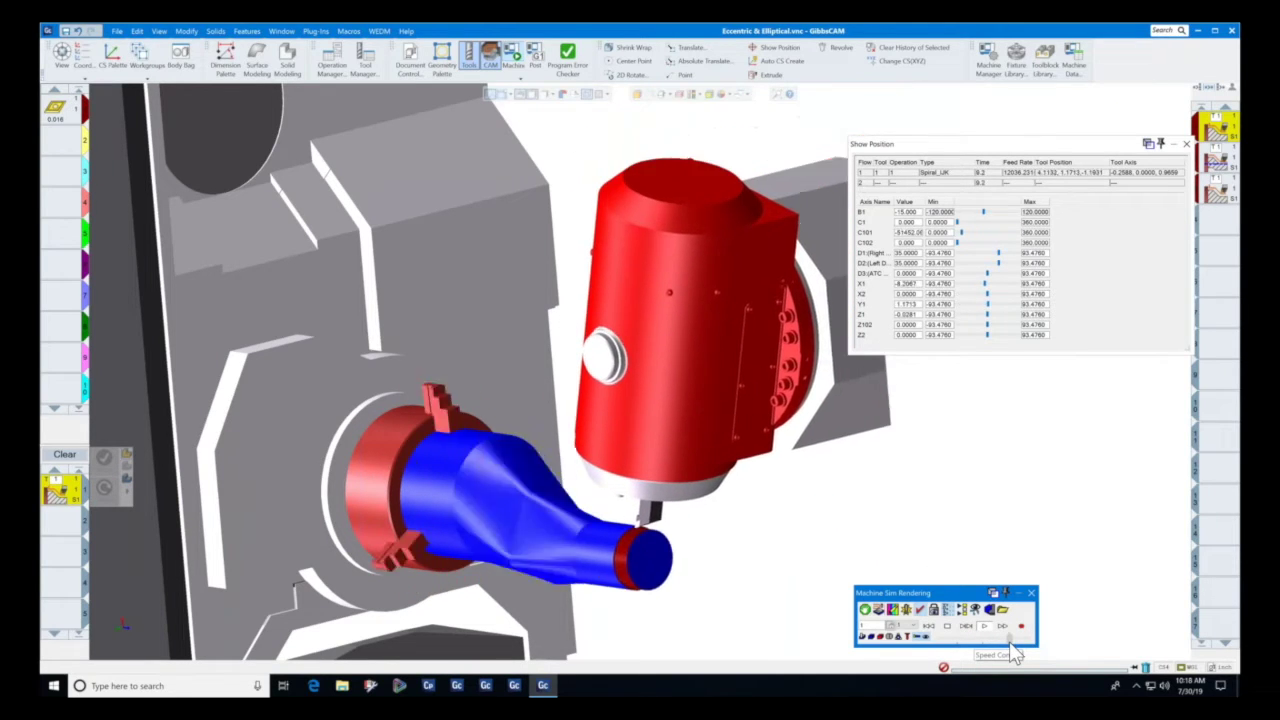
left_click_drag(1011, 641, 966, 644)
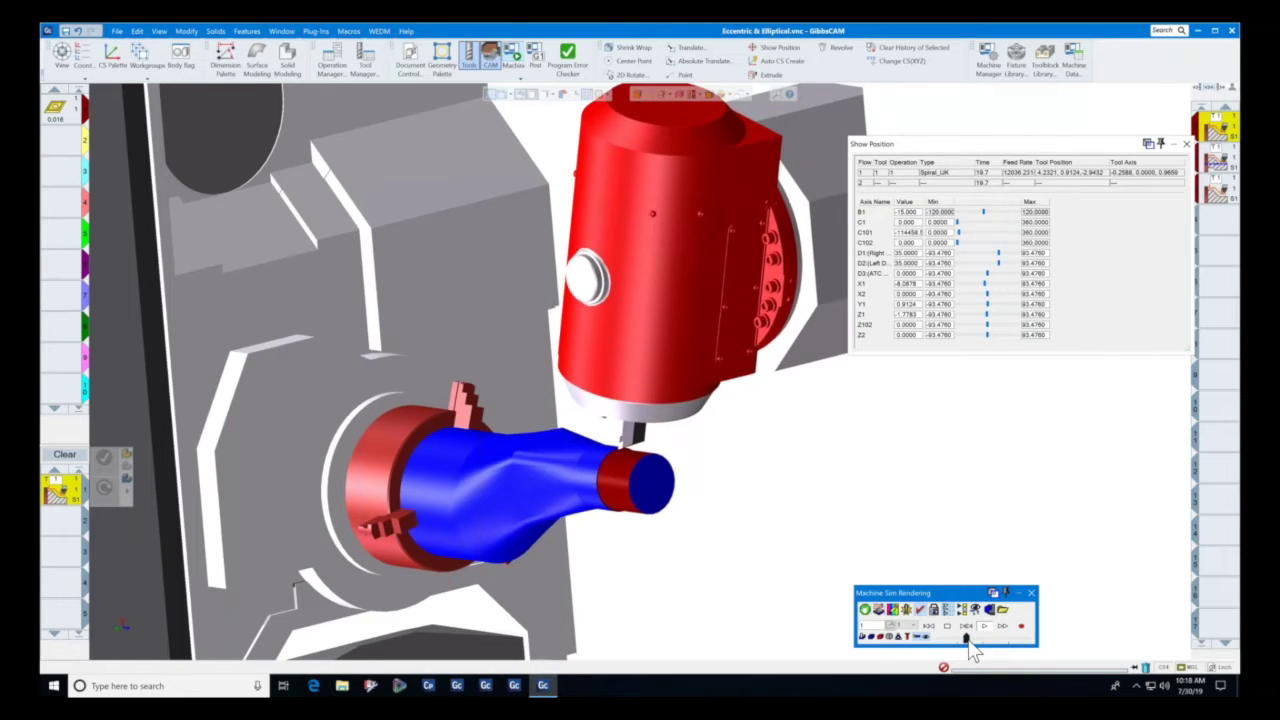
left_click_drag(968, 640, 1006, 640)
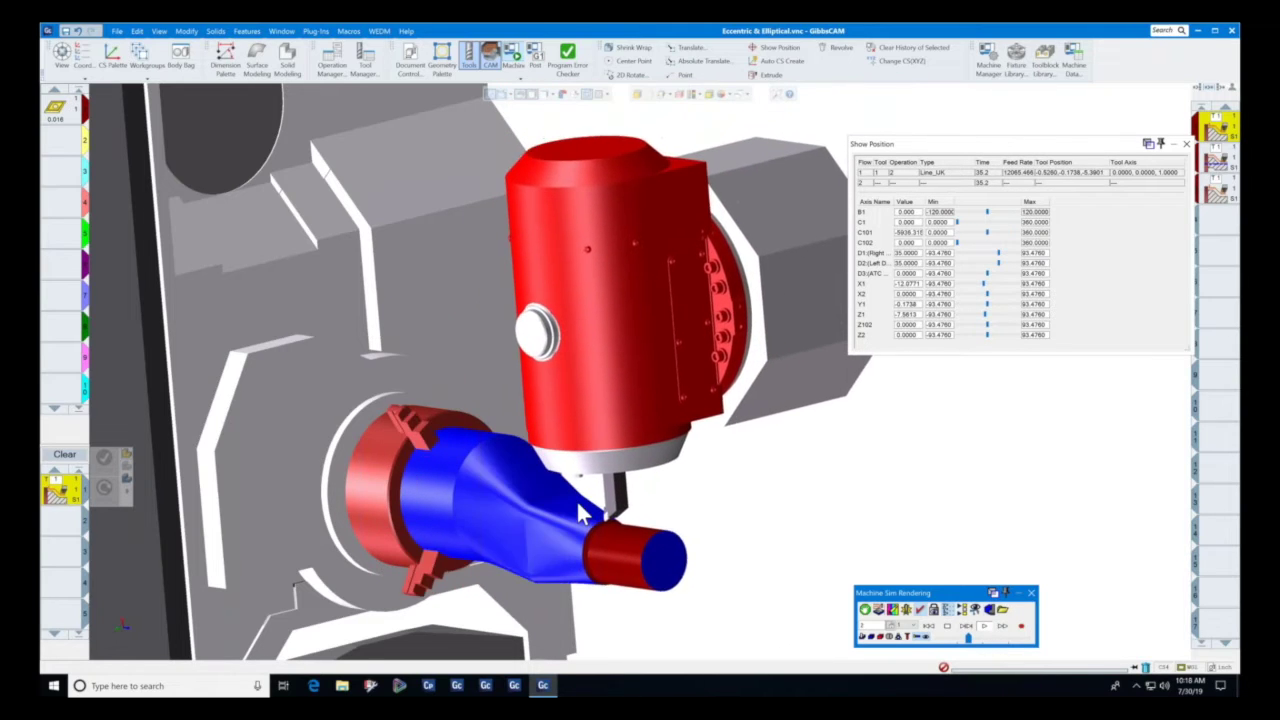
scroll(577, 502, "up", 2)
scroll(553, 494, "up", 2)
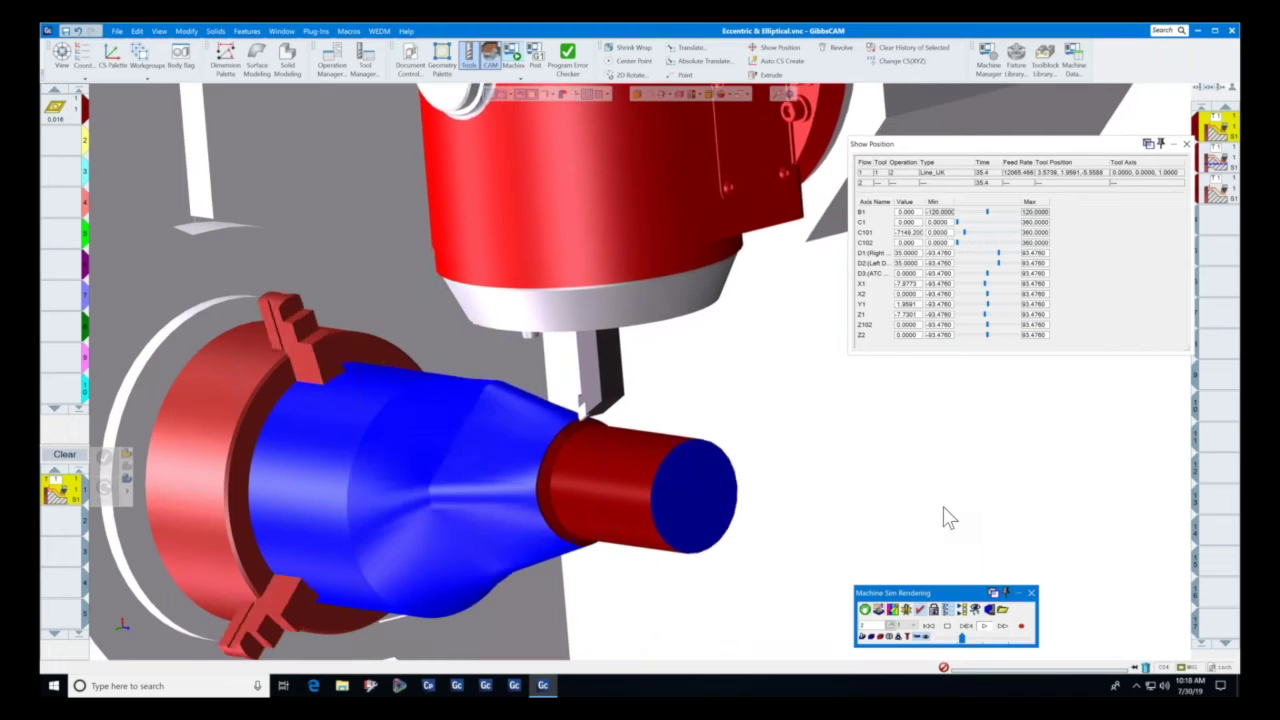
Examine the elliptical turning along the part's transition at varying playback speeds, play the simulation to its end, and close it.
left_click_drag(962, 638, 1006, 641)
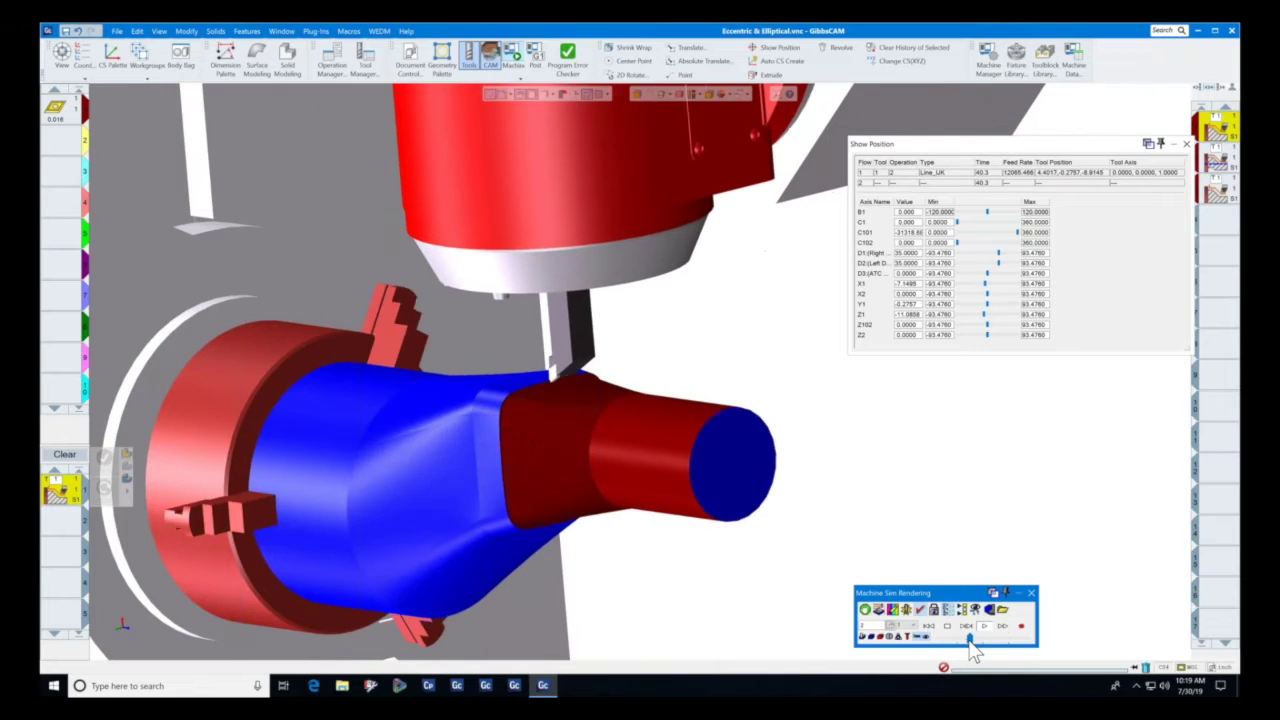
left_click_drag(971, 640, 1006, 644)
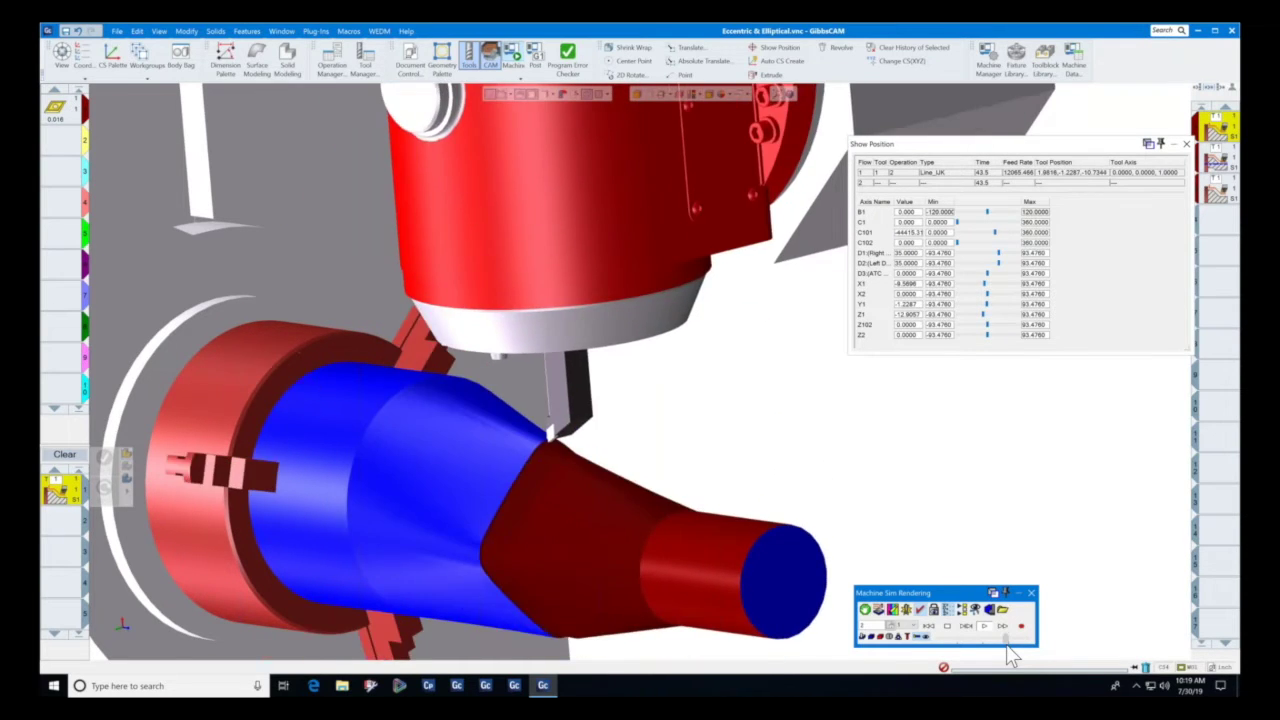
mouse_move(1006, 644)
left_mouse_down()
mouse_move(969, 651)
mouse_move(1021, 646)
left_mouse_up()
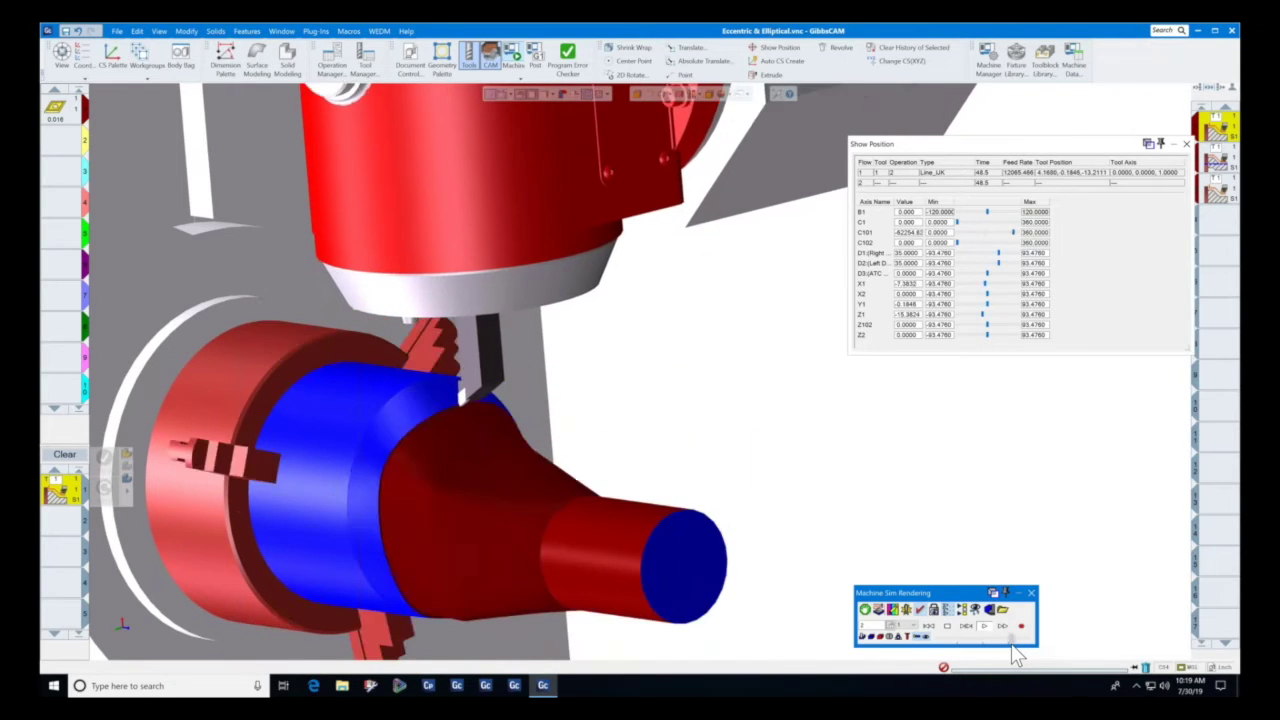
left_click_drag(1011, 644, 968, 642)
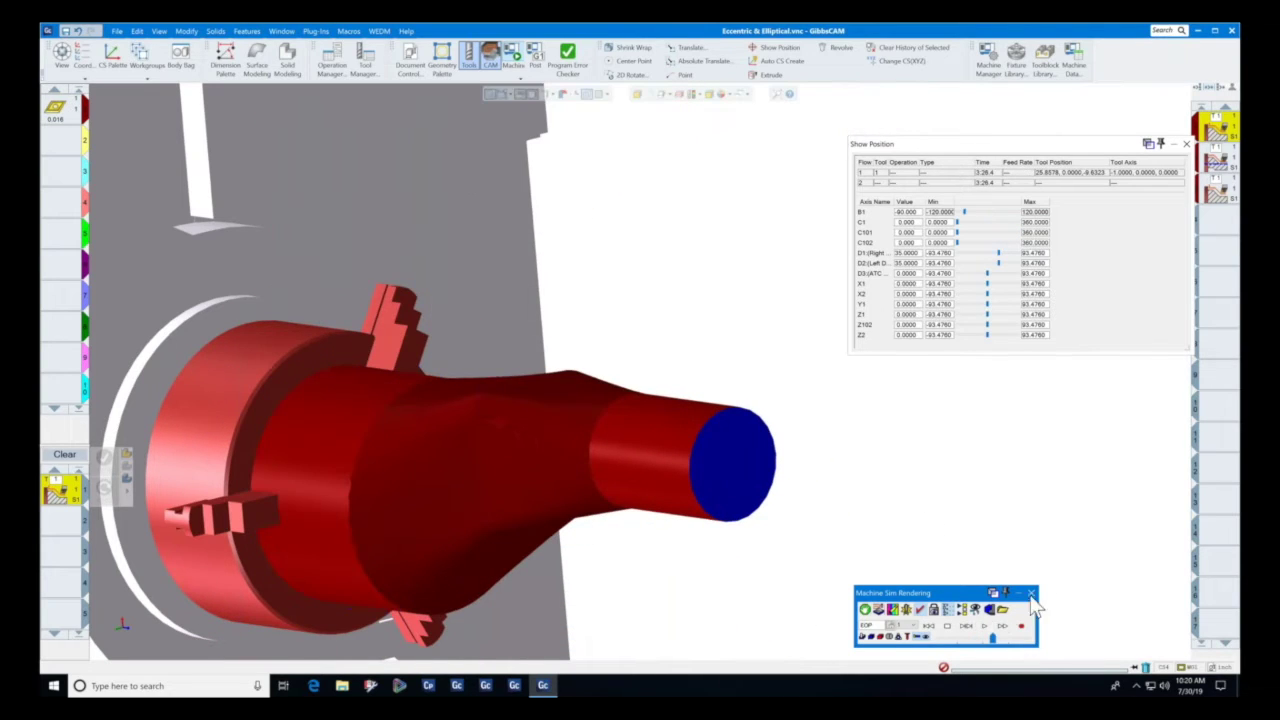
left_click(1032, 594)
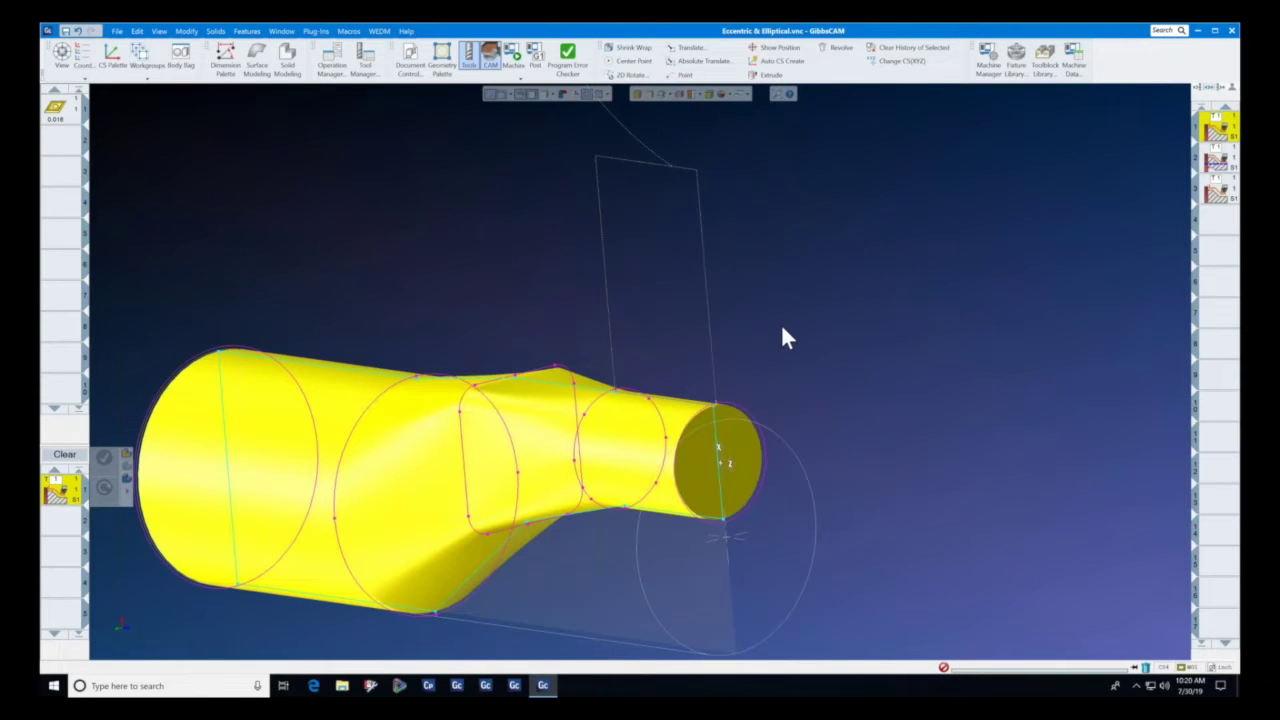
Review the second operation's Elliptical Contour process settings, close the dialog, and examine its toolpath along the part.
scroll(782, 326, "down", 4)
middle_click_drag(789, 333, 1178, 202)
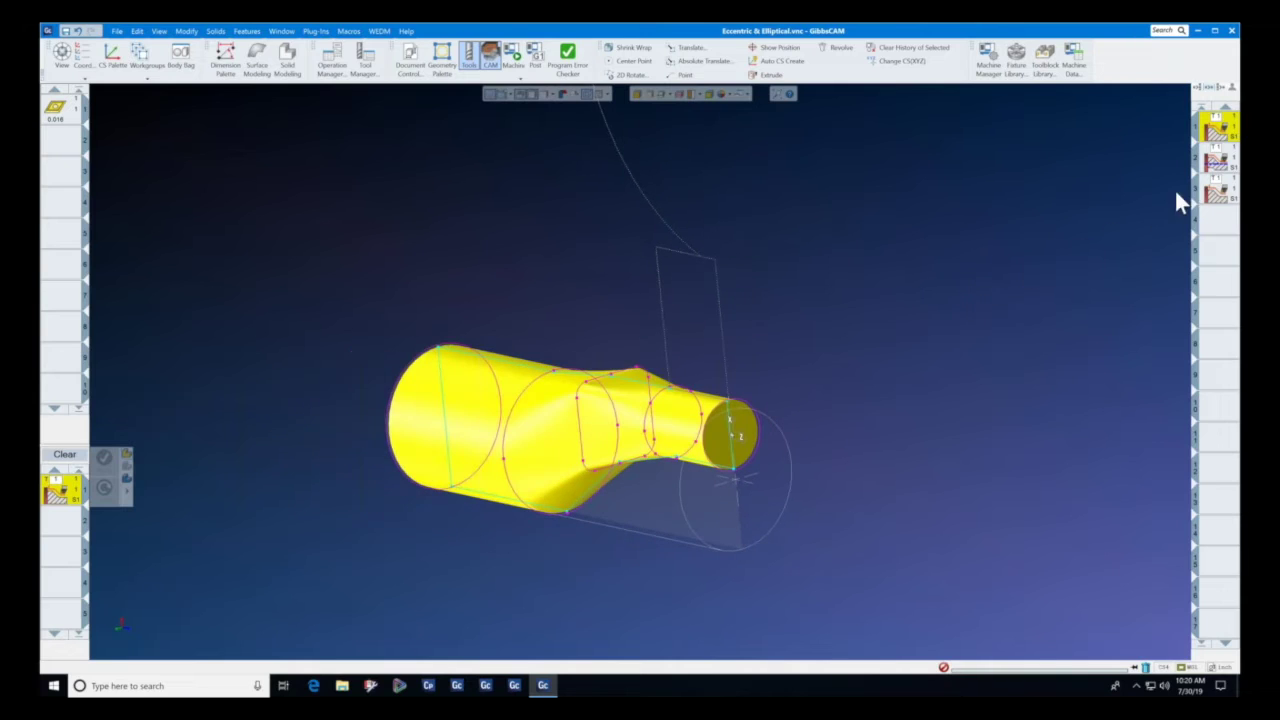
double_click(1226, 163)
left_click_drag(650, 222, 889, 203)
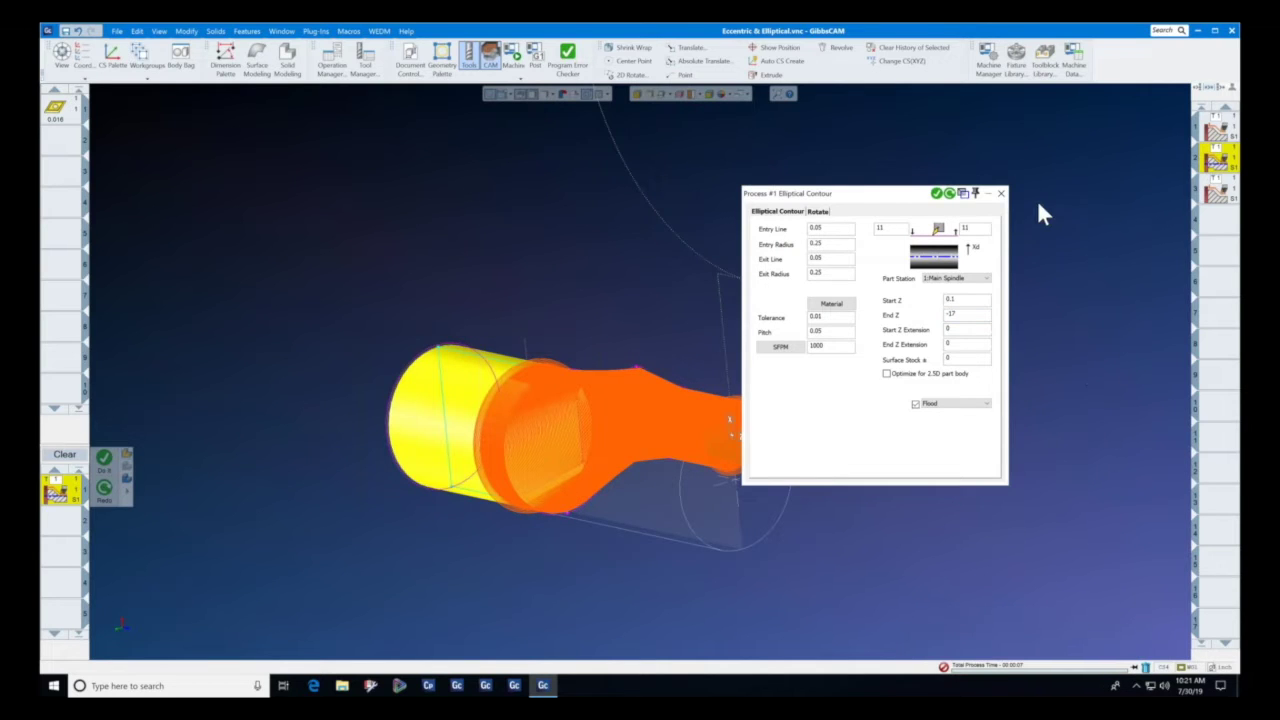
left_click(1001, 193)
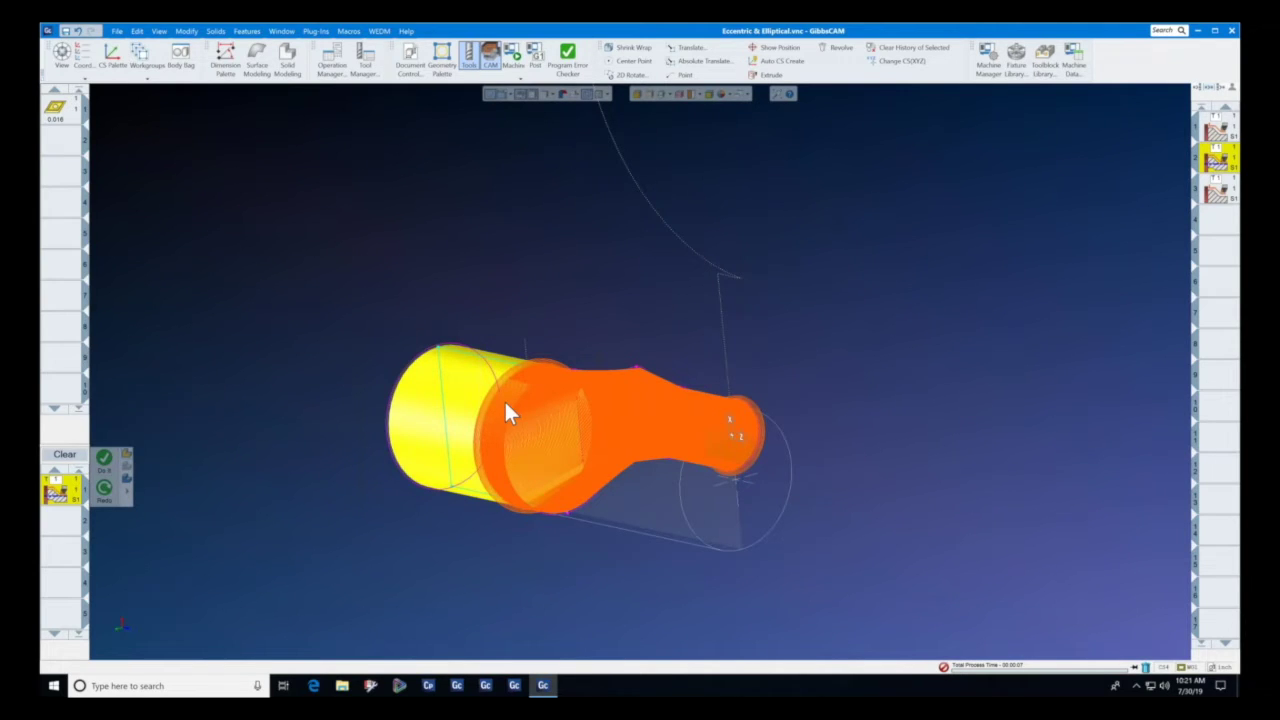
middle_click_drag(808, 384, 808, 384)
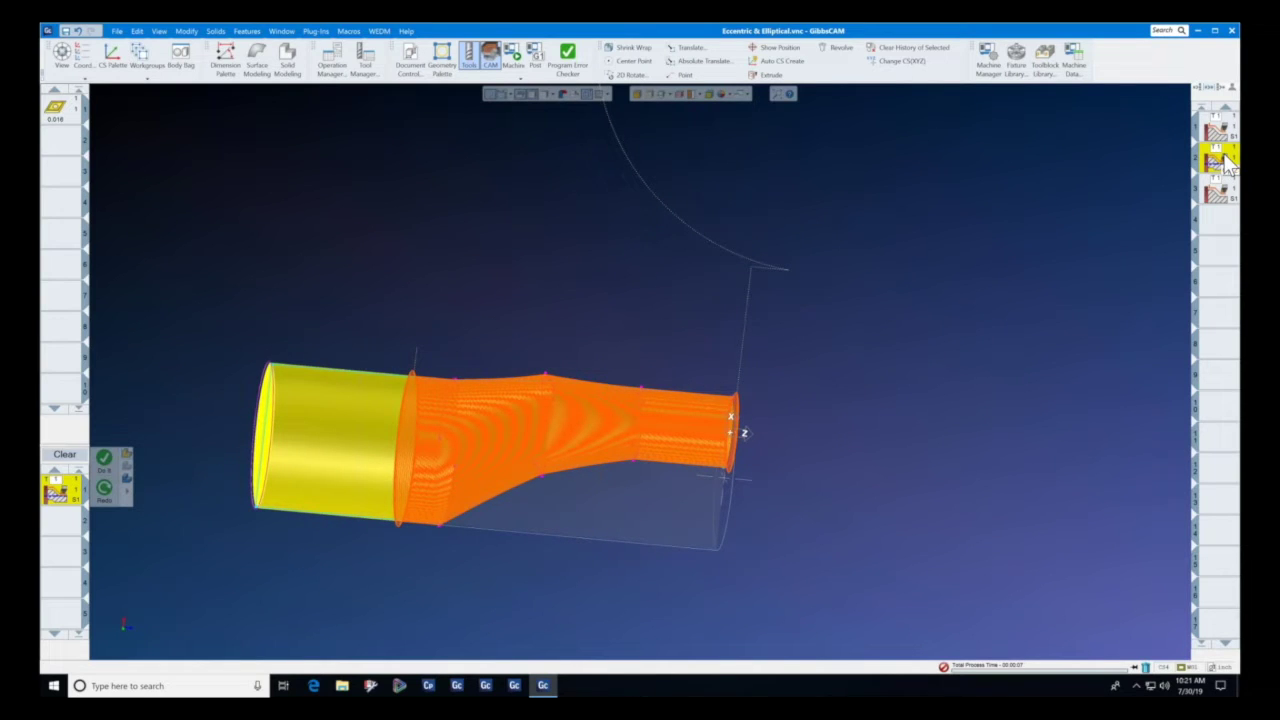
middle_click_drag(1010, 218, 865, 343)
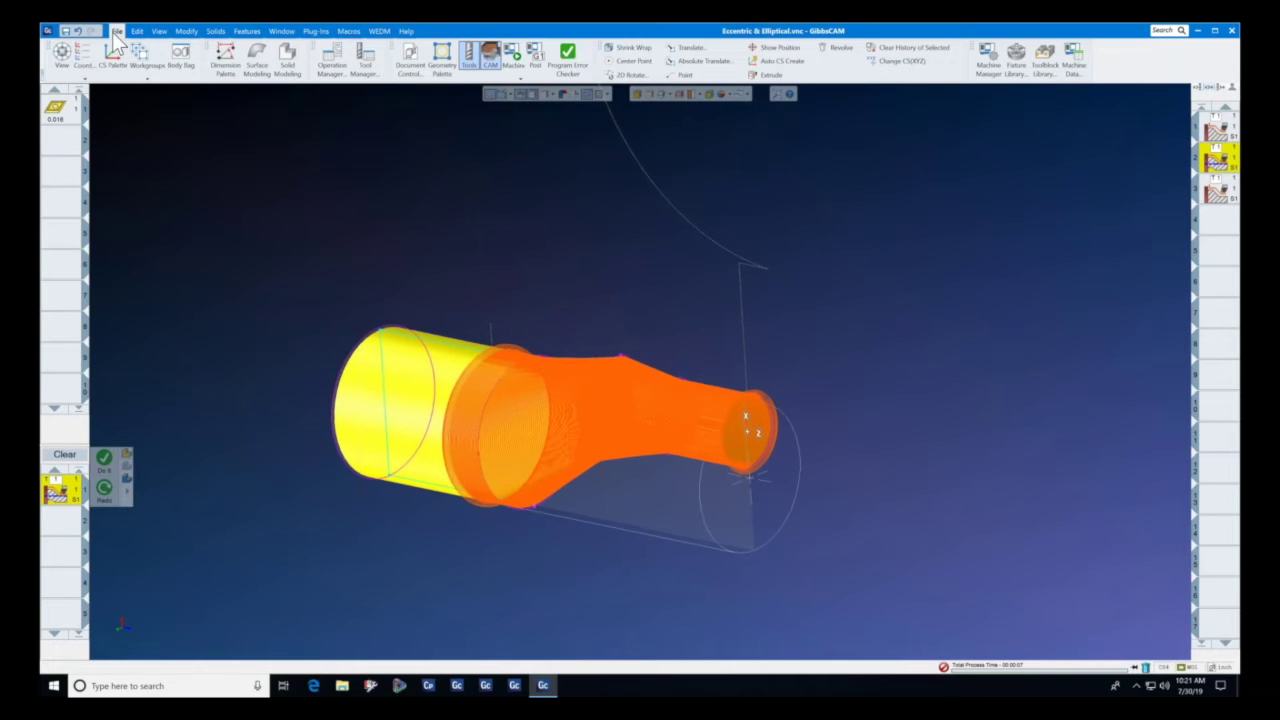
Open the recent part Wankel Main.vnc in place of Eccentric & Elliptical.vnc.
left_click(116, 32)
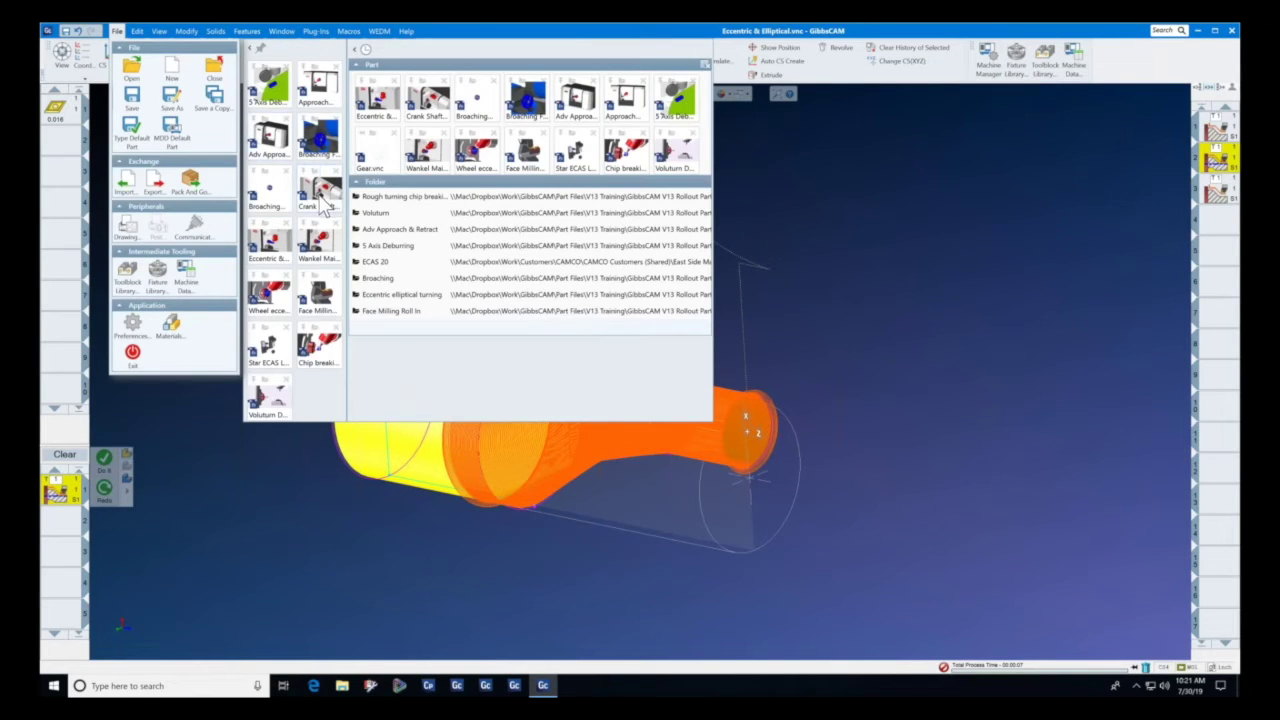
mouse_move(272, 243)
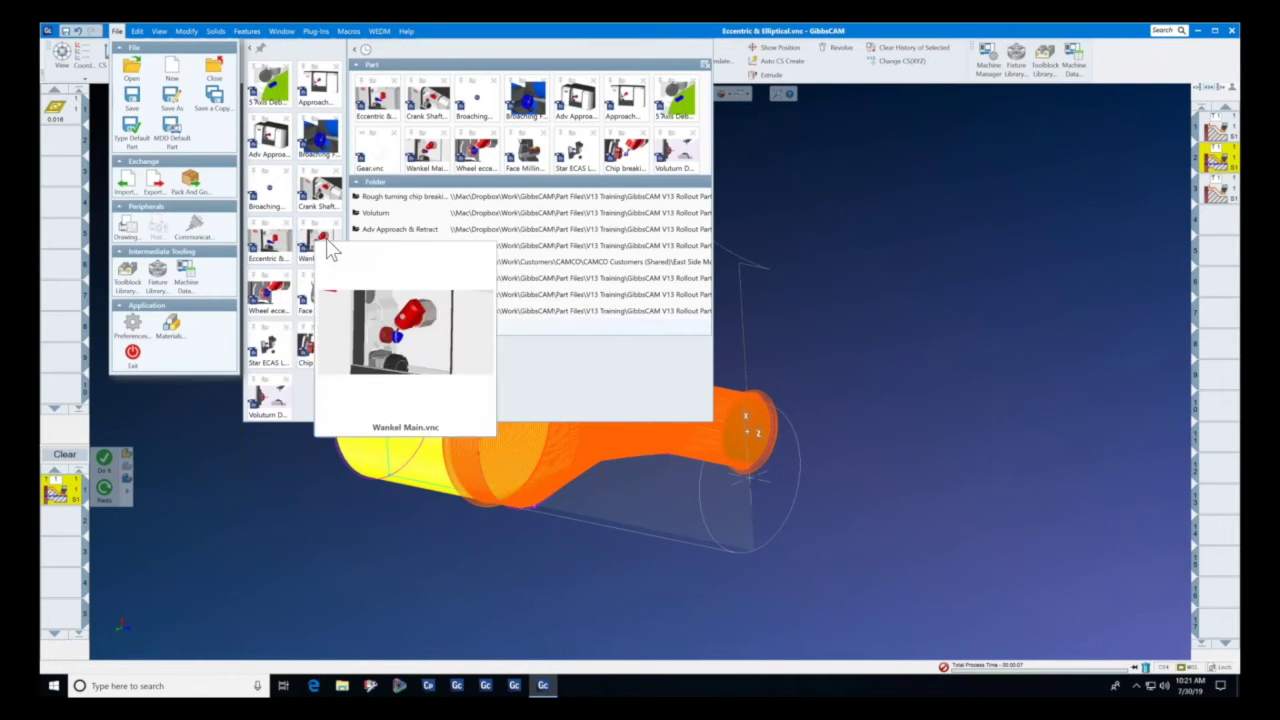
left_click(322, 250)
left_click(633, 372)
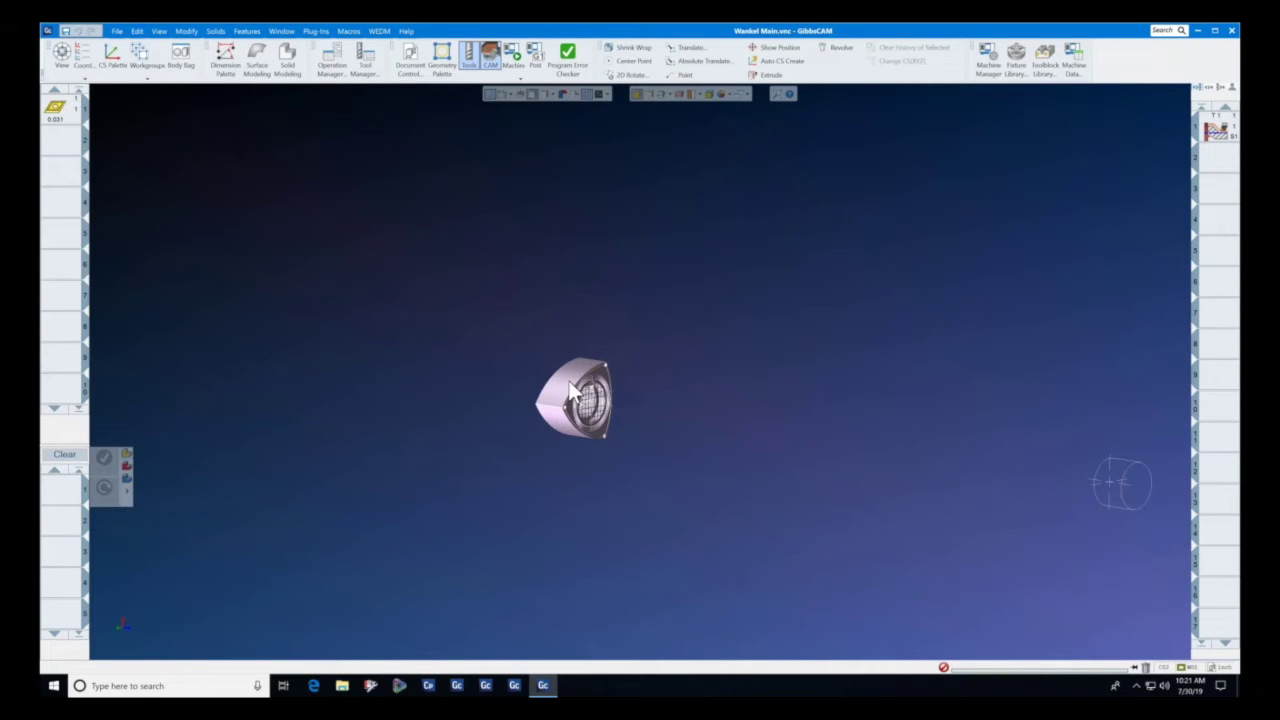
Run the machine simulation of the Wankel rotor, examine the tool following its three-sided profile, and close the axis position display.
left_click(514, 58)
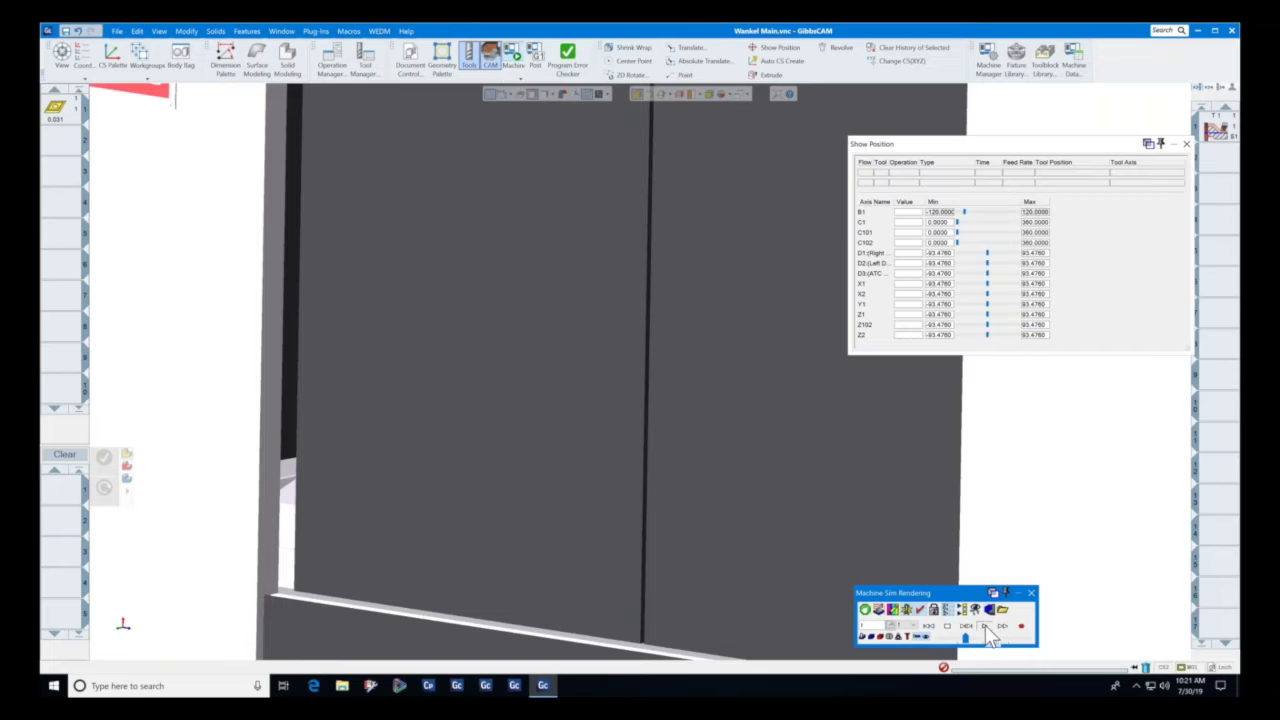
left_click(986, 627)
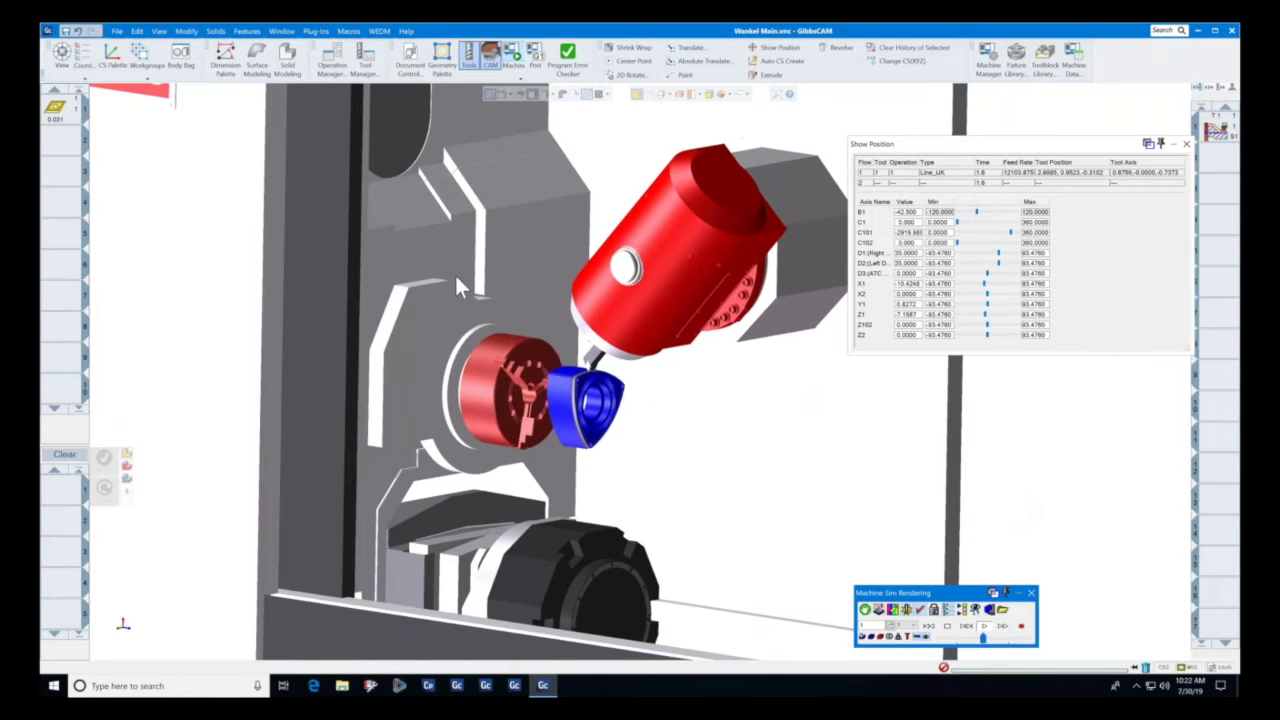
scroll(789, 445, "up", 4)
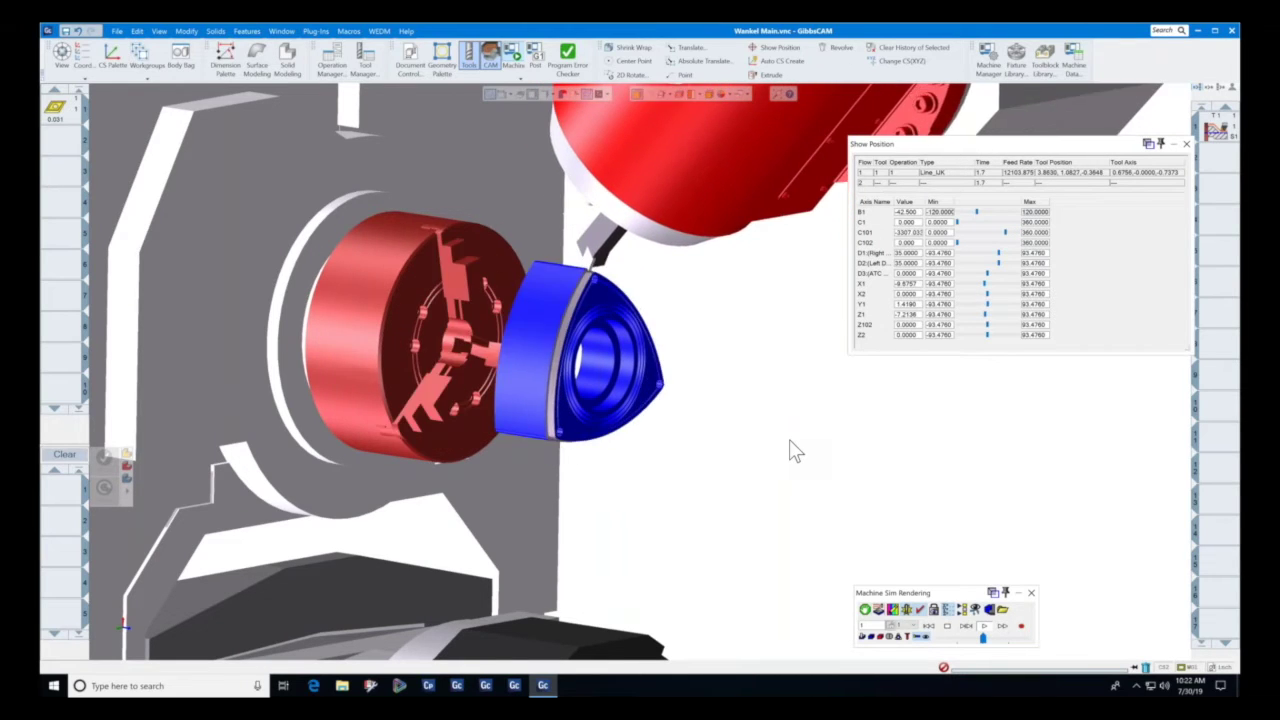
left_click(1187, 146)
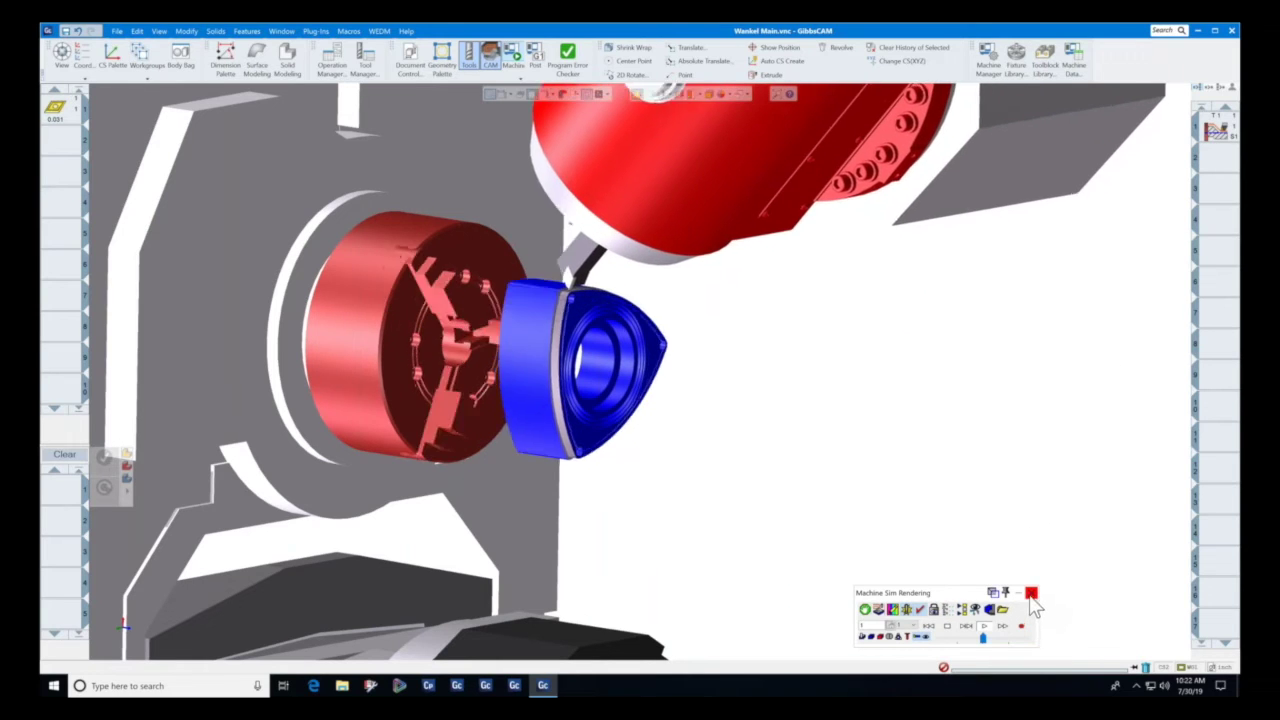
Examine the angled tool holder against the rotor within the whole machine and in a square-on front view, and end the simulation.
scroll(687, 294, "down", 4)
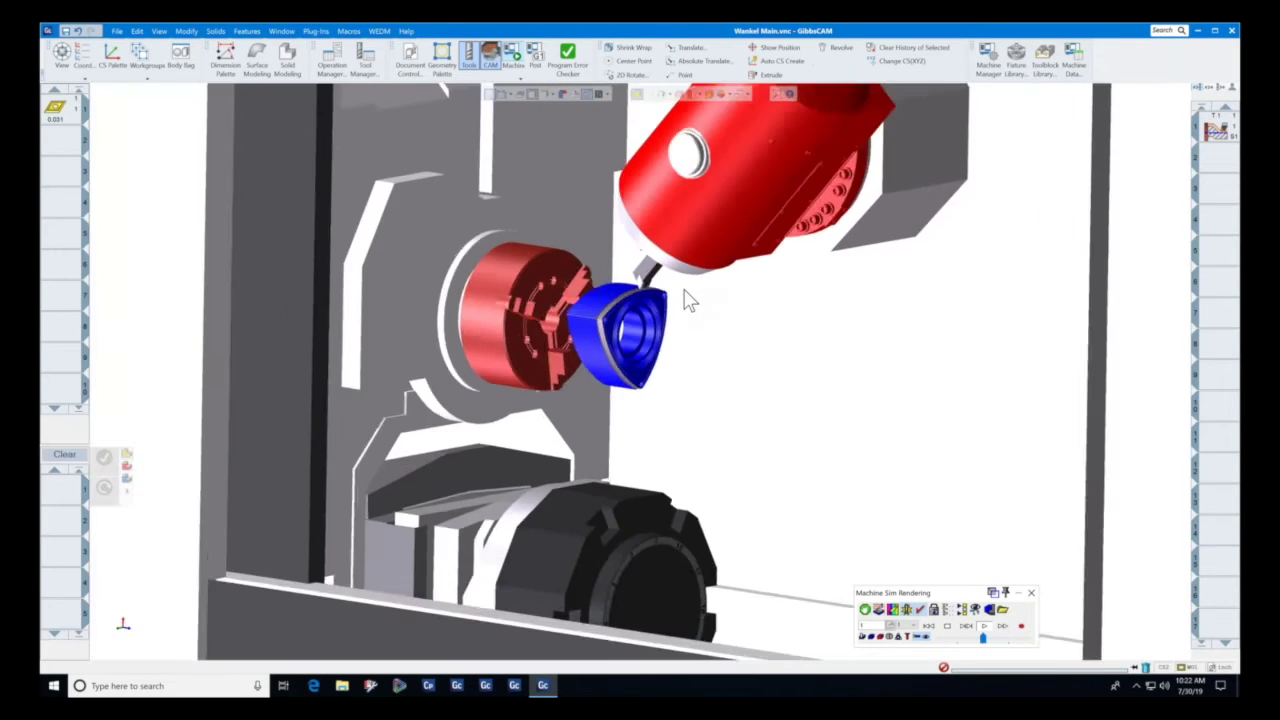
scroll(686, 293, "down", 8)
scroll(732, 191, "up", 1)
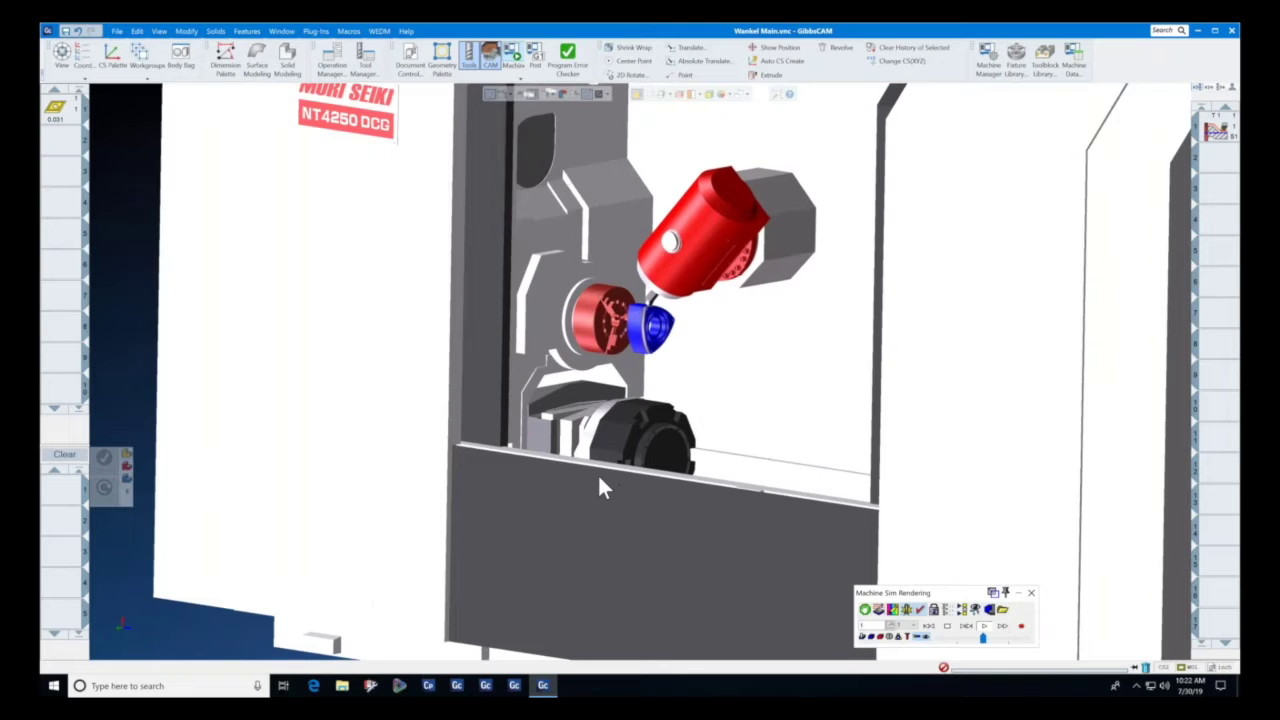
scroll(600, 487, "down", 4)
scroll(729, 263, "up", 5)
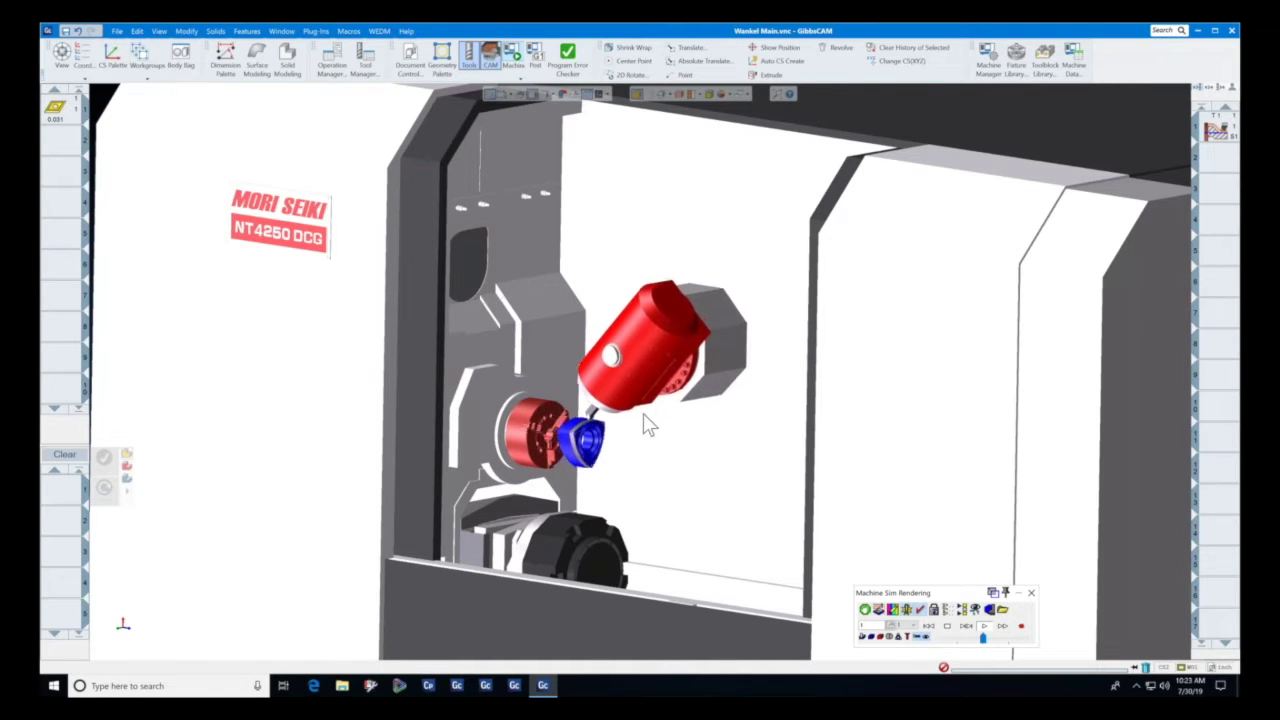
mouse_move(126, 622)
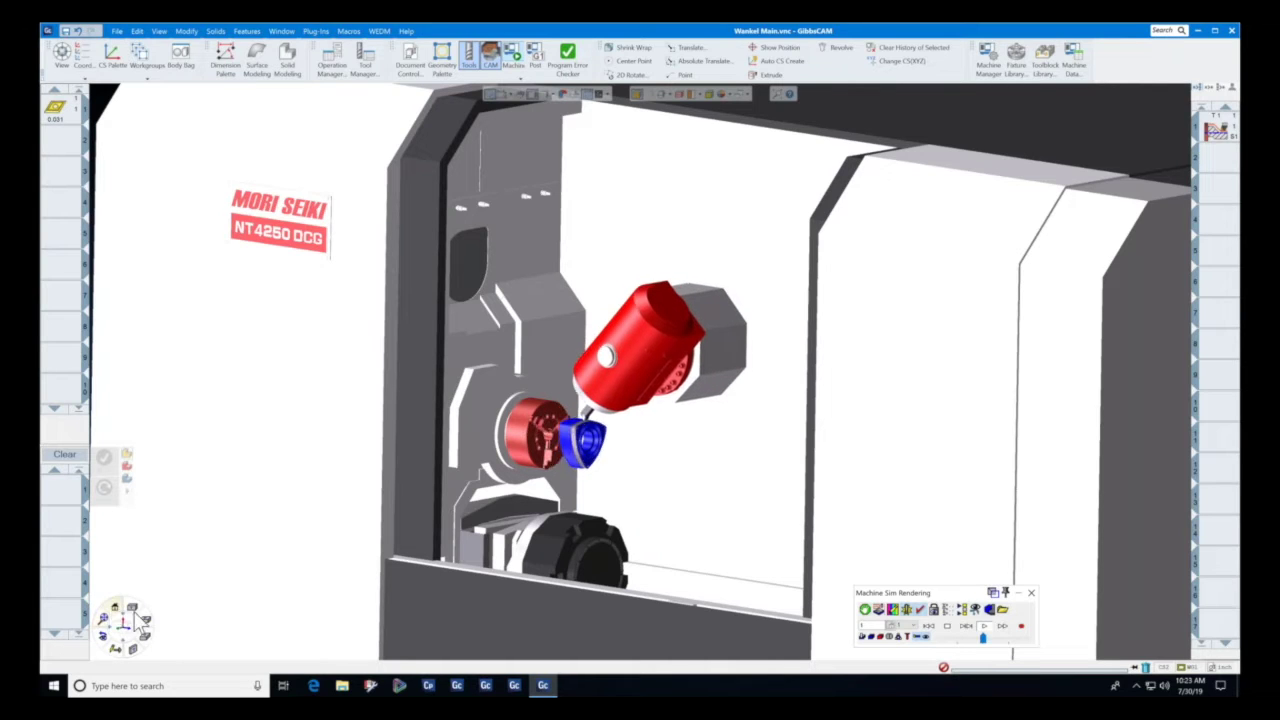
left_click(132, 622)
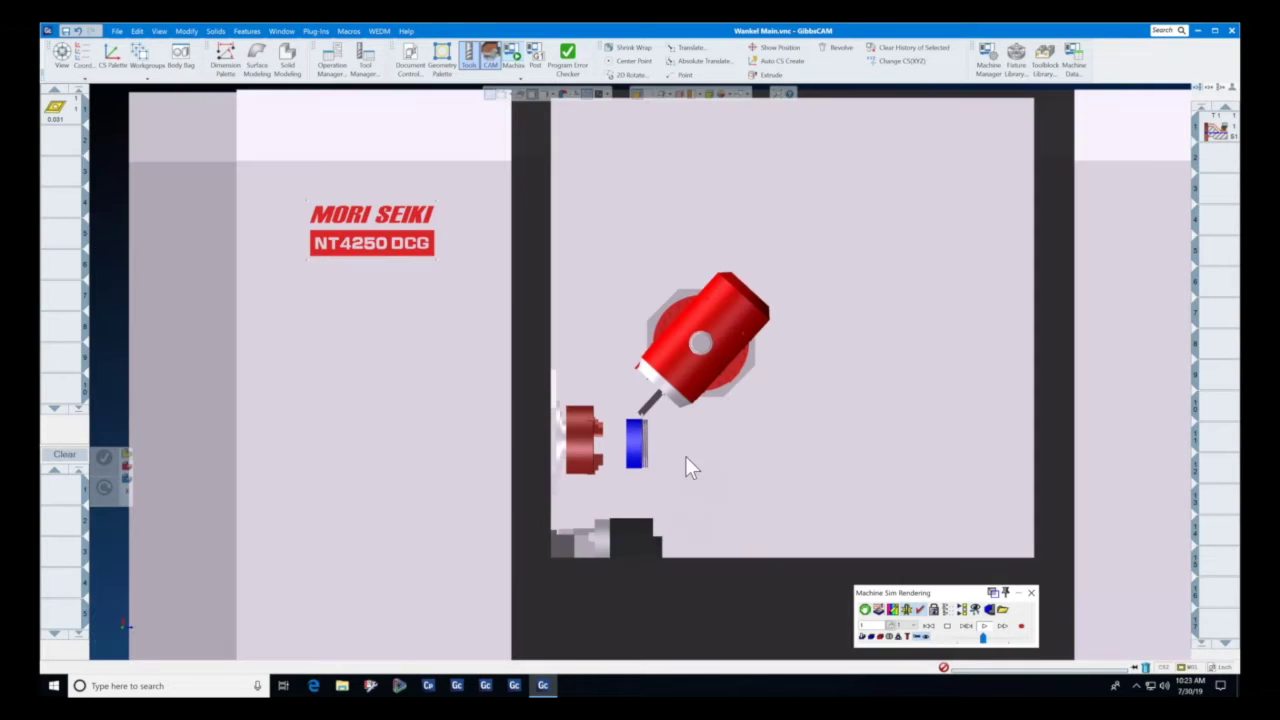
left_click(1031, 592)
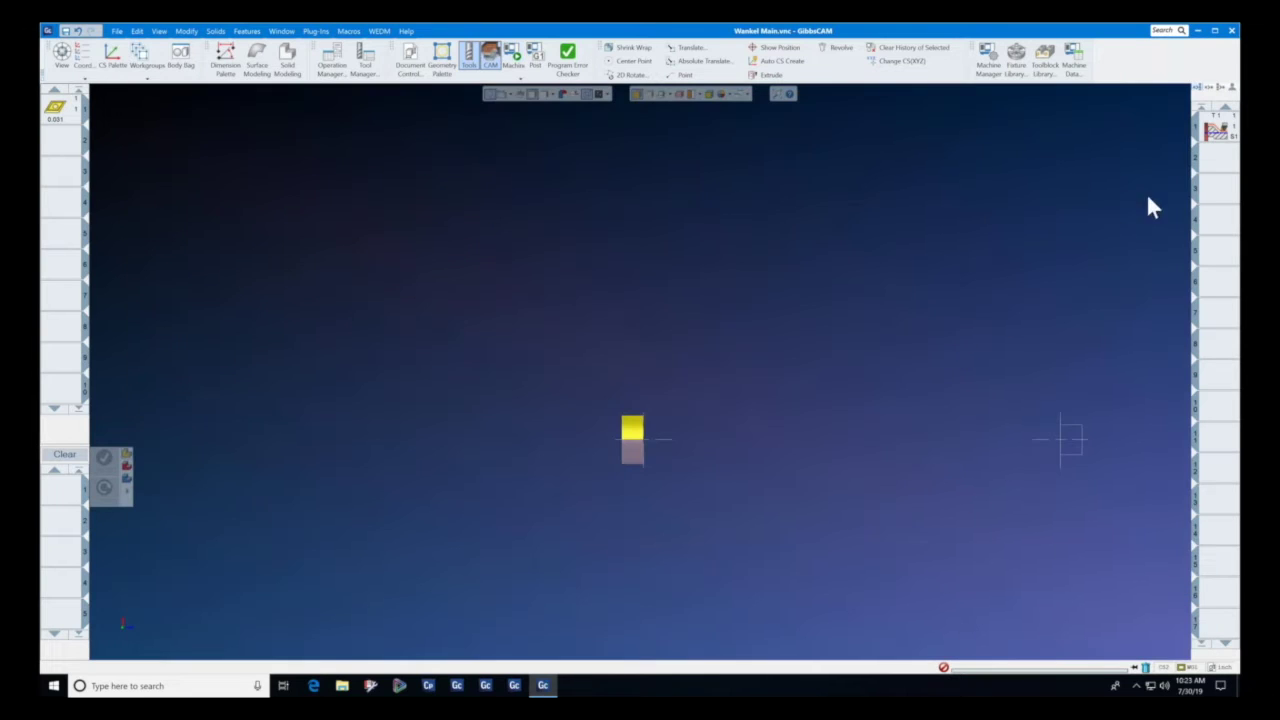
Set the holder angle of the rotor's Elliptical Contour process to 35, regenerate the operation, and close the process dialog.
double_click(1220, 128)
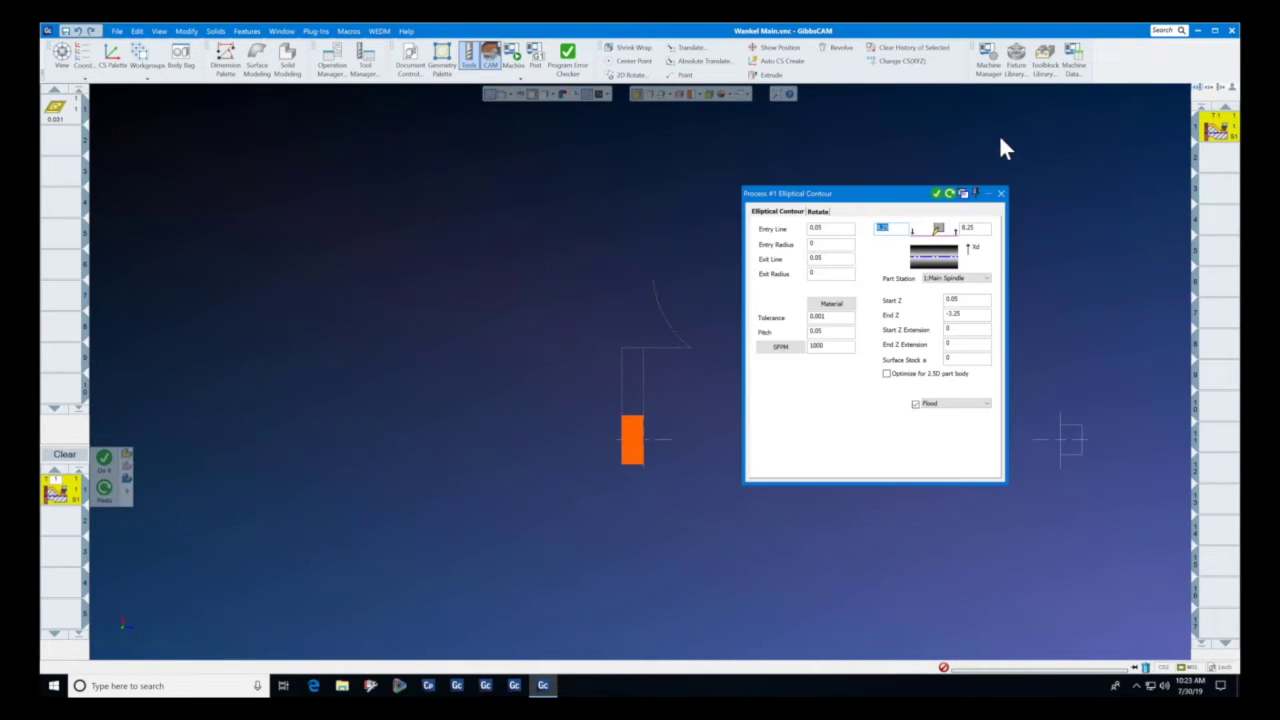
left_click(816, 214)
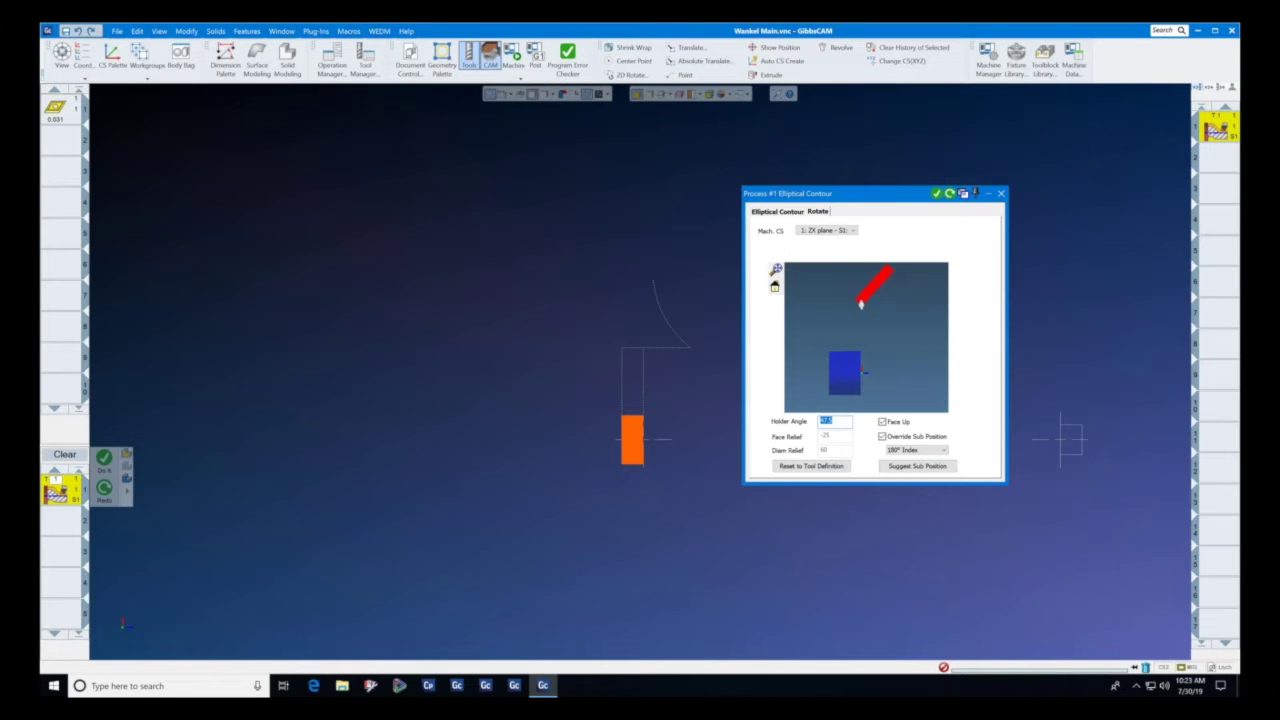
type("35")
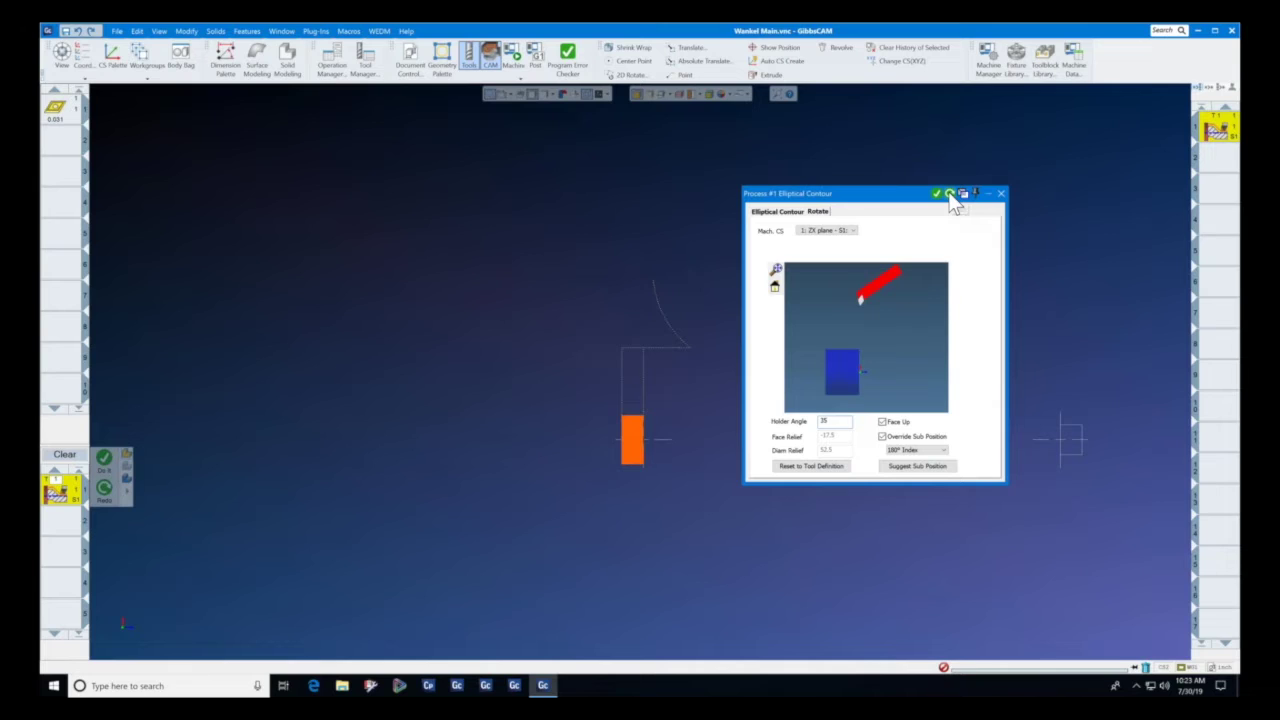
left_click(950, 194)
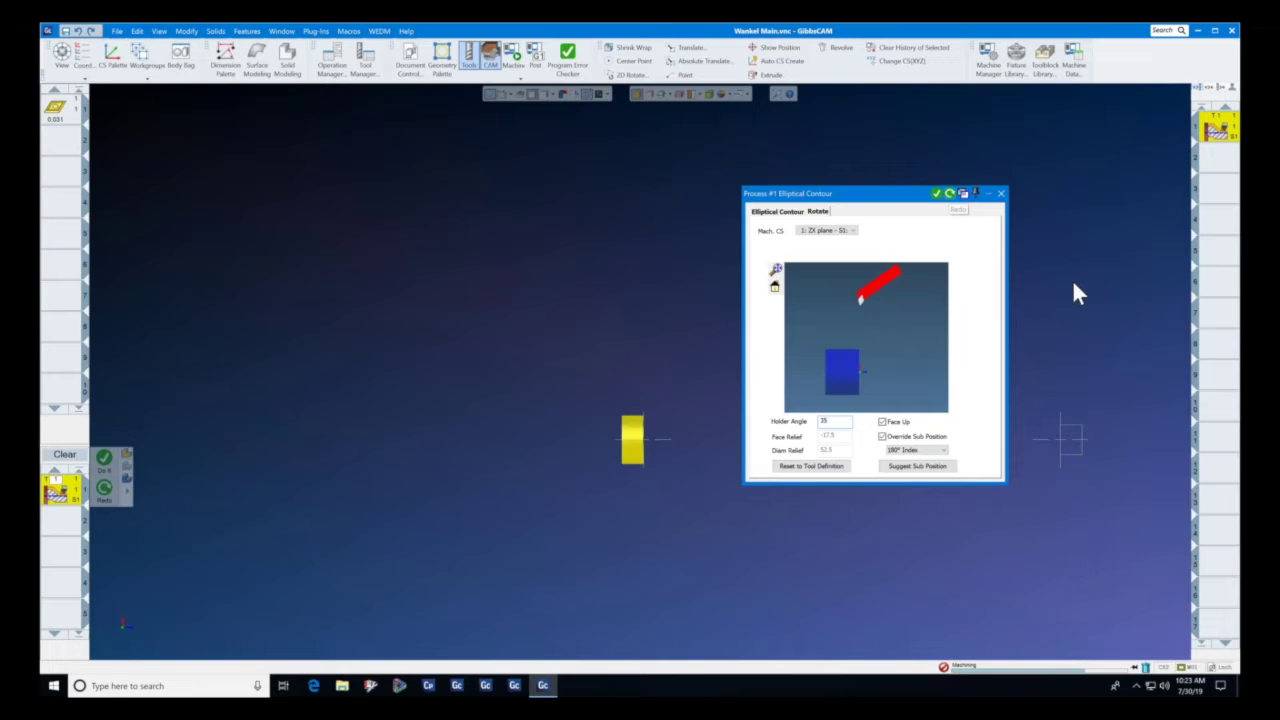
left_click(1001, 194)
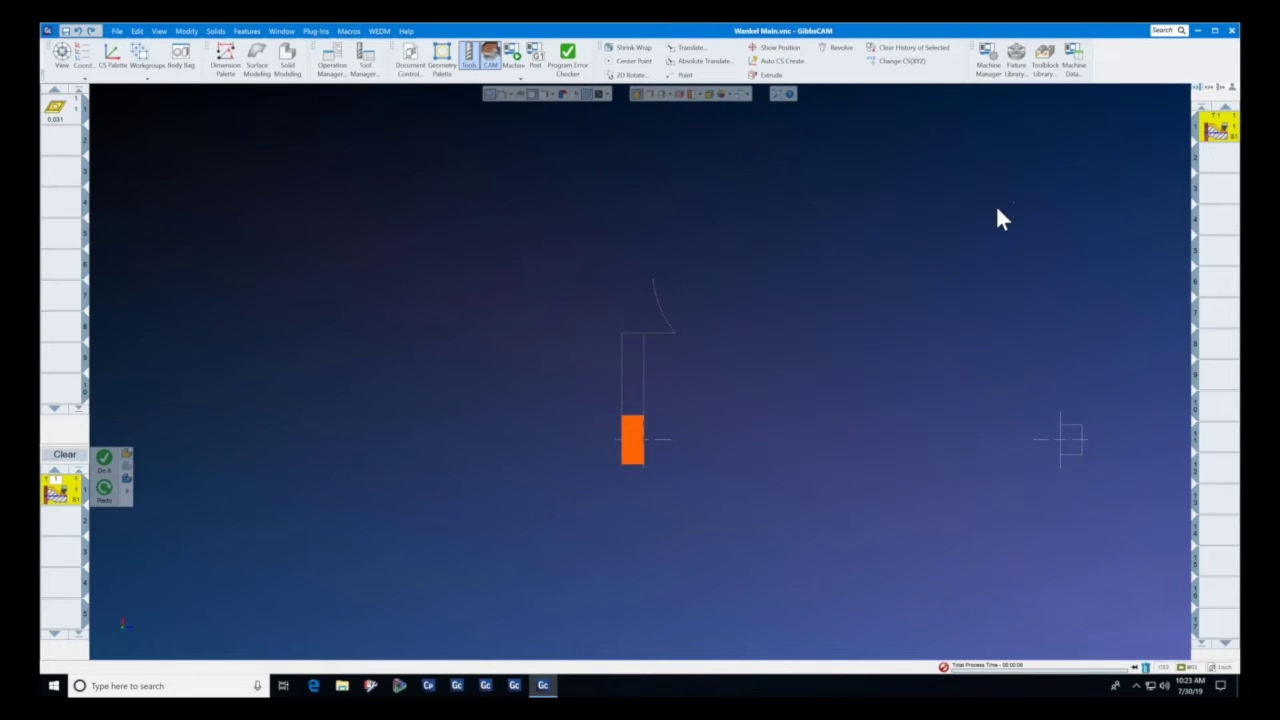
Run the machine simulation of the Wankel rotor, examine the re-angled holder from the front and an angled view, and end it.
left_click(512, 55)
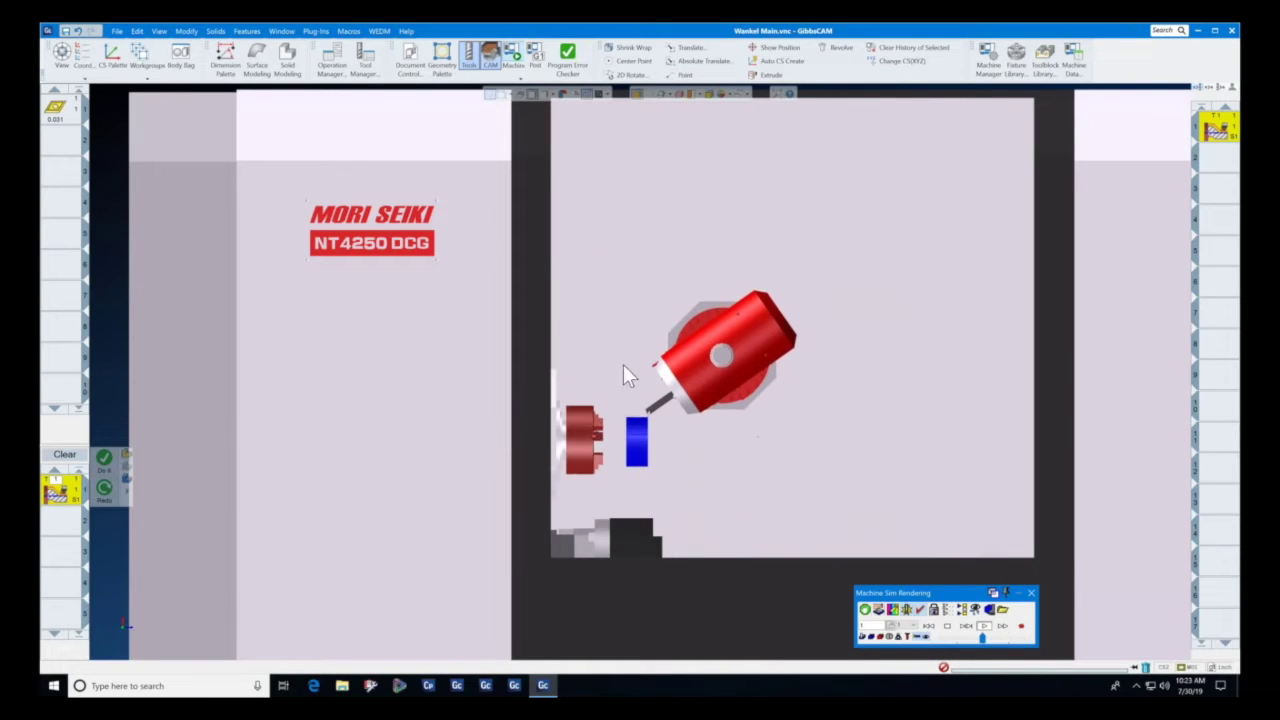
scroll(654, 414, "up", 3)
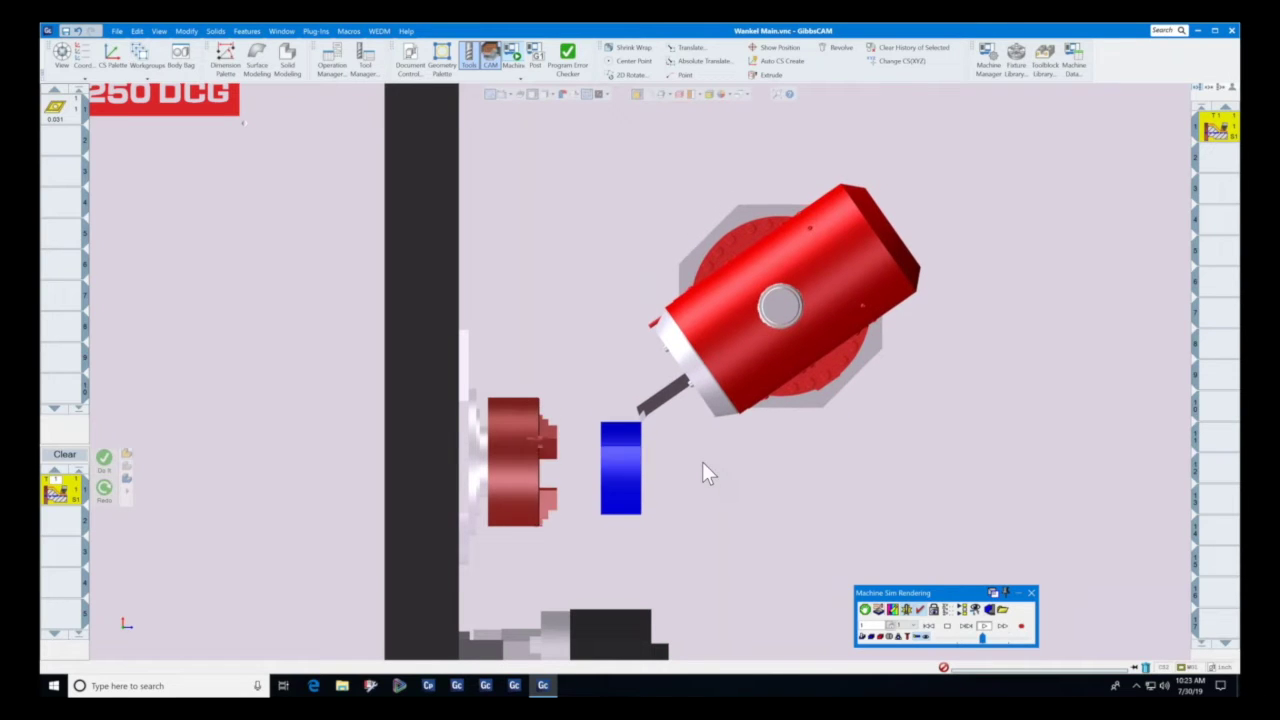
middle_click_drag(702, 461, 702, 461)
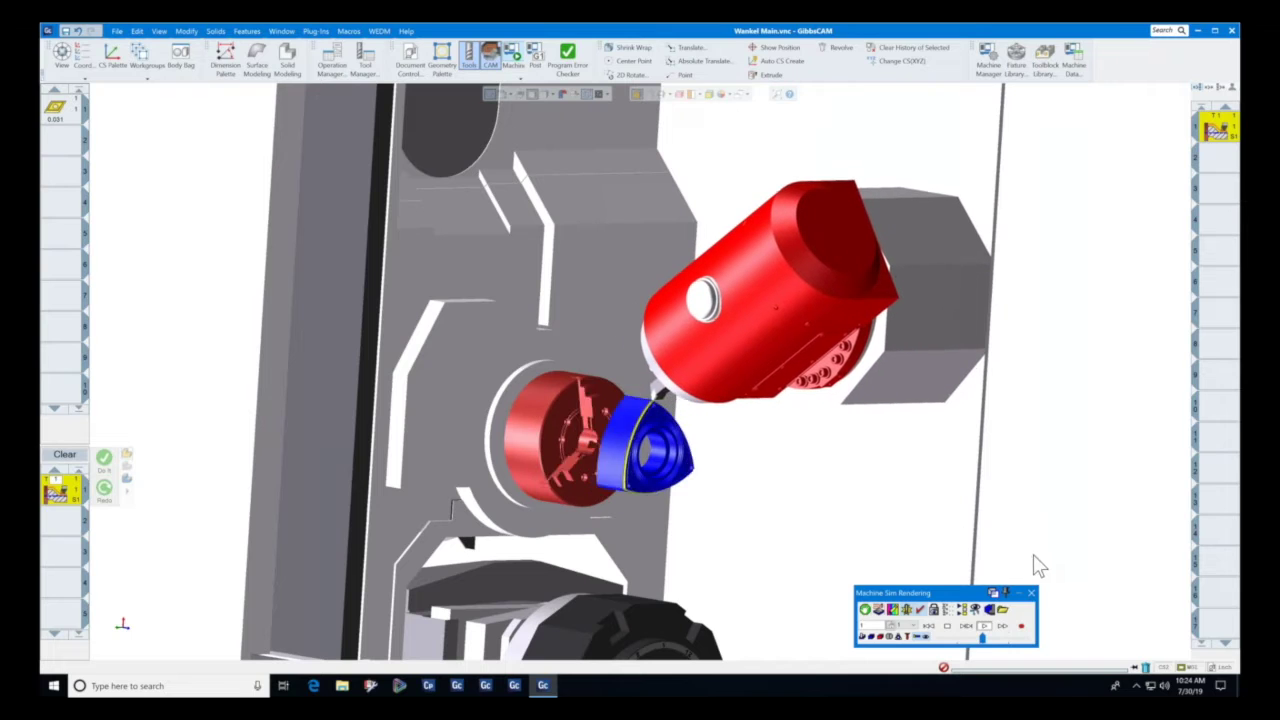
left_click(1031, 593)
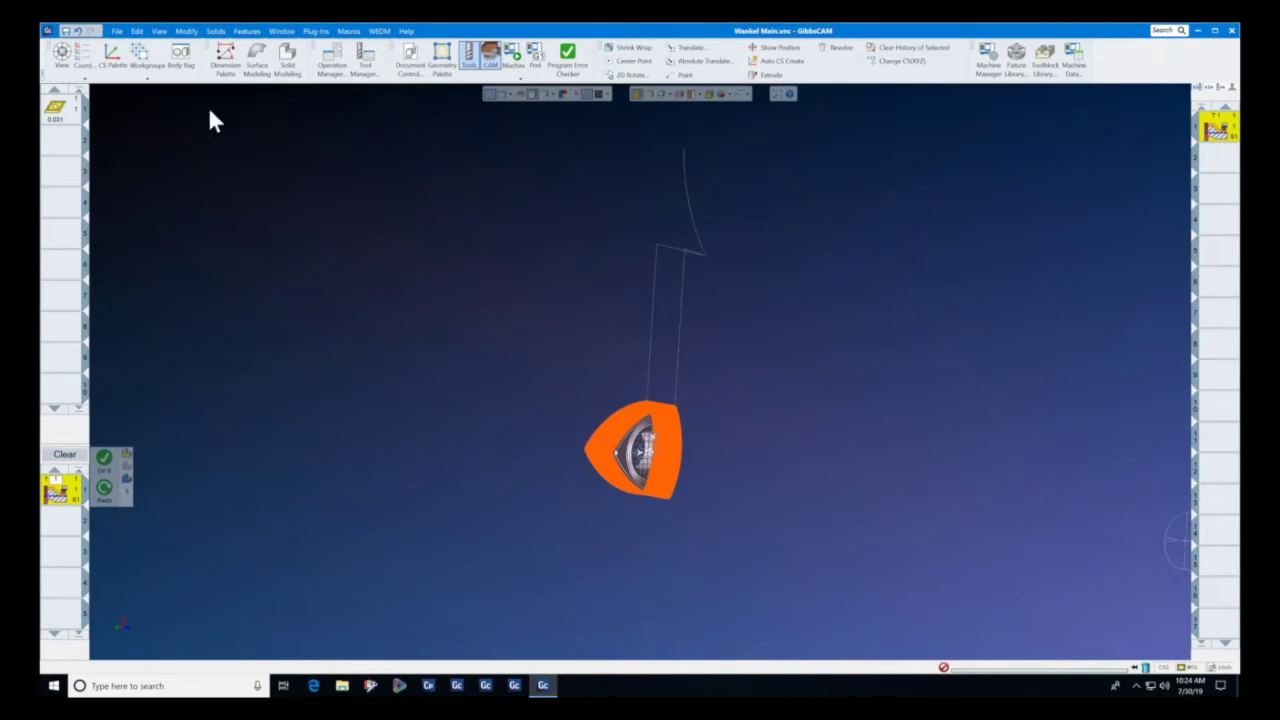
Open the recent part 5 Axis Deburring 1 - Pipe.vnc without saving the changes to Wankel Main.vnc.
left_click(117, 31)
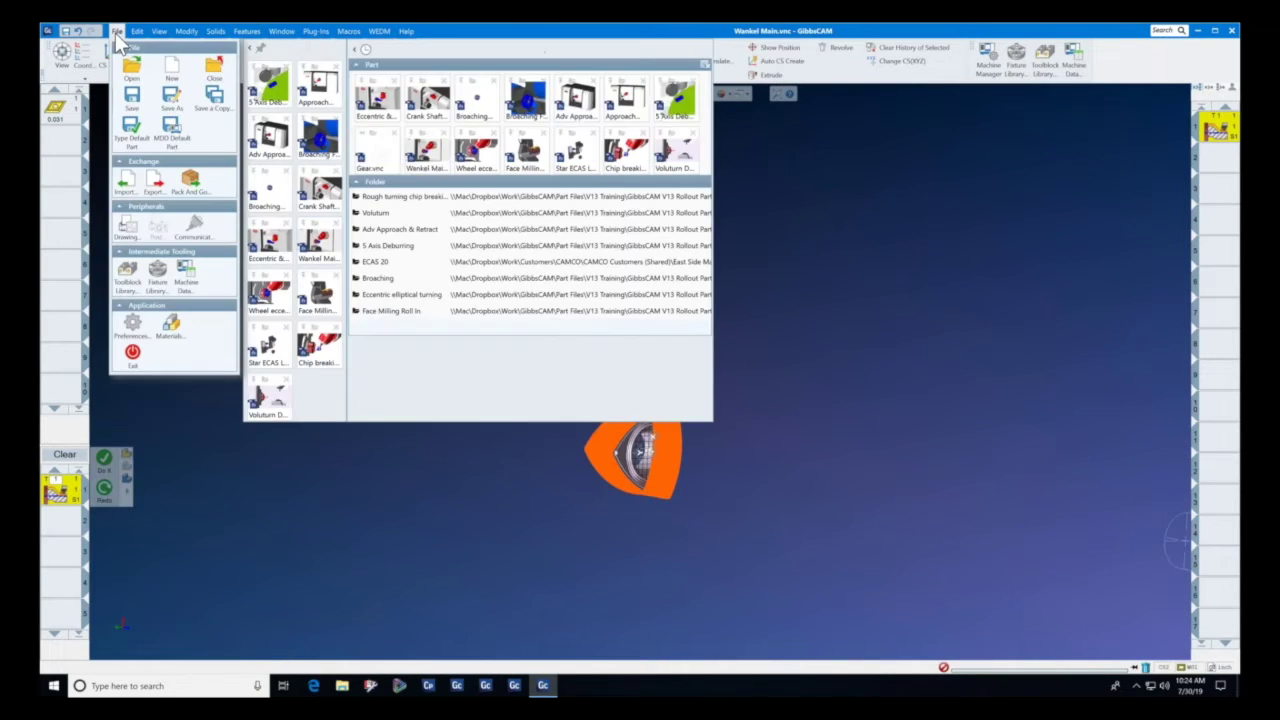
left_click(272, 92)
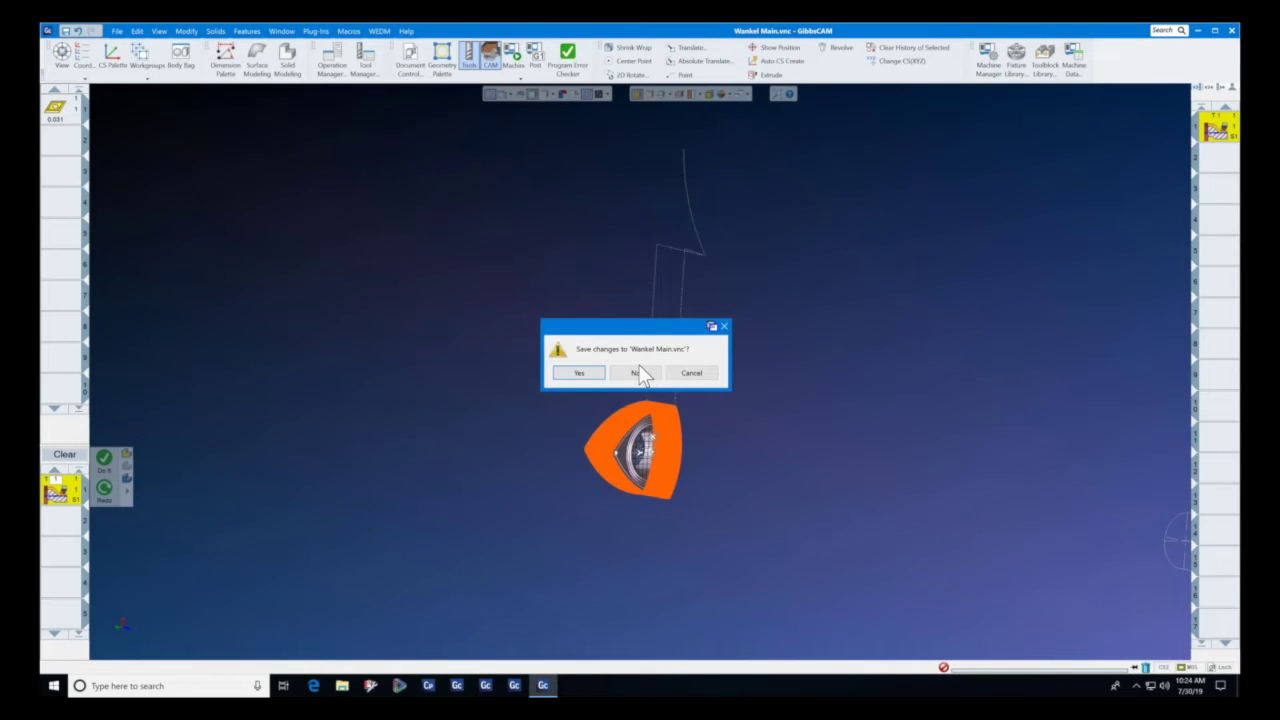
left_click(637, 373)
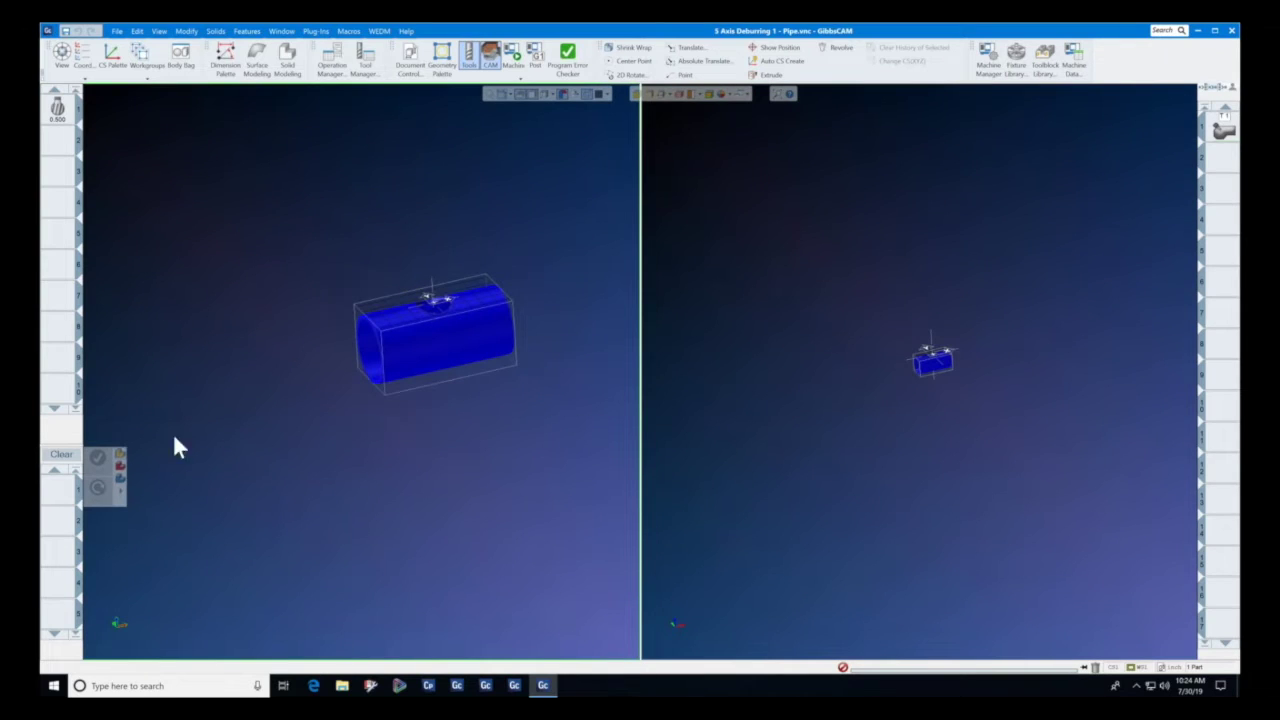
Create a 5-Axis process in the first process slot using the existing 0.500 lollipop tool.
right_click(62, 498)
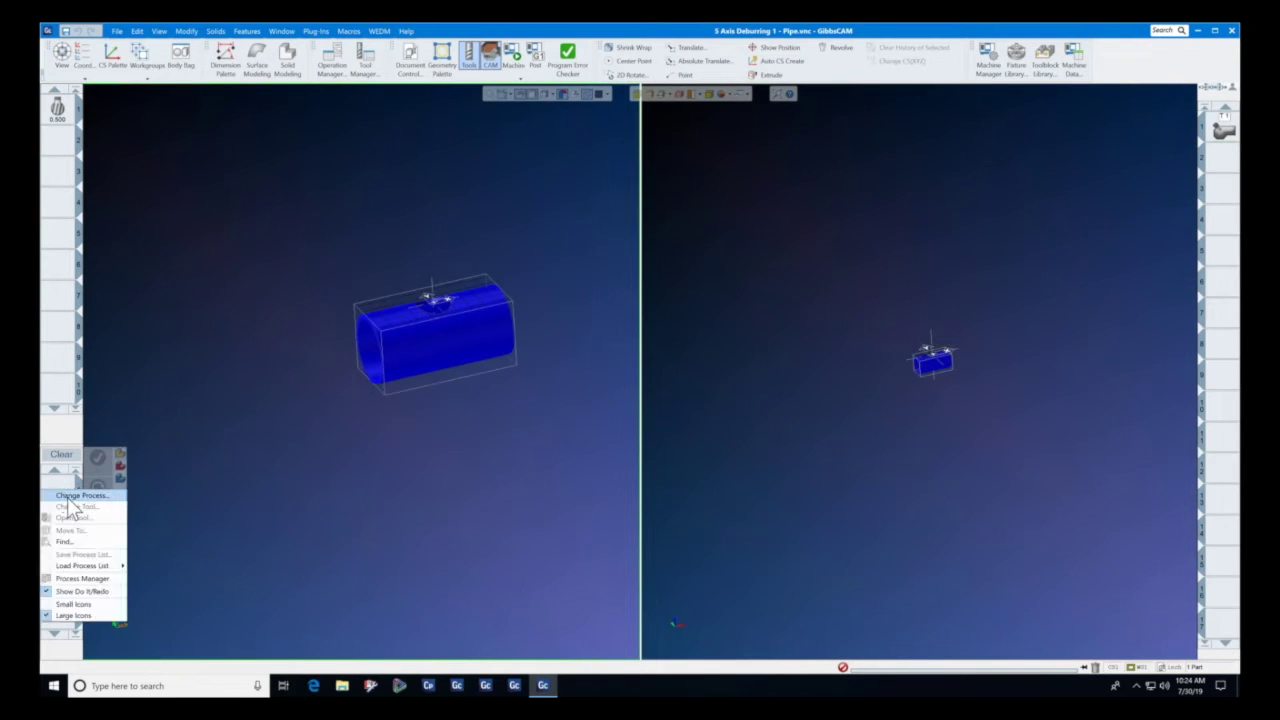
left_click(80, 506)
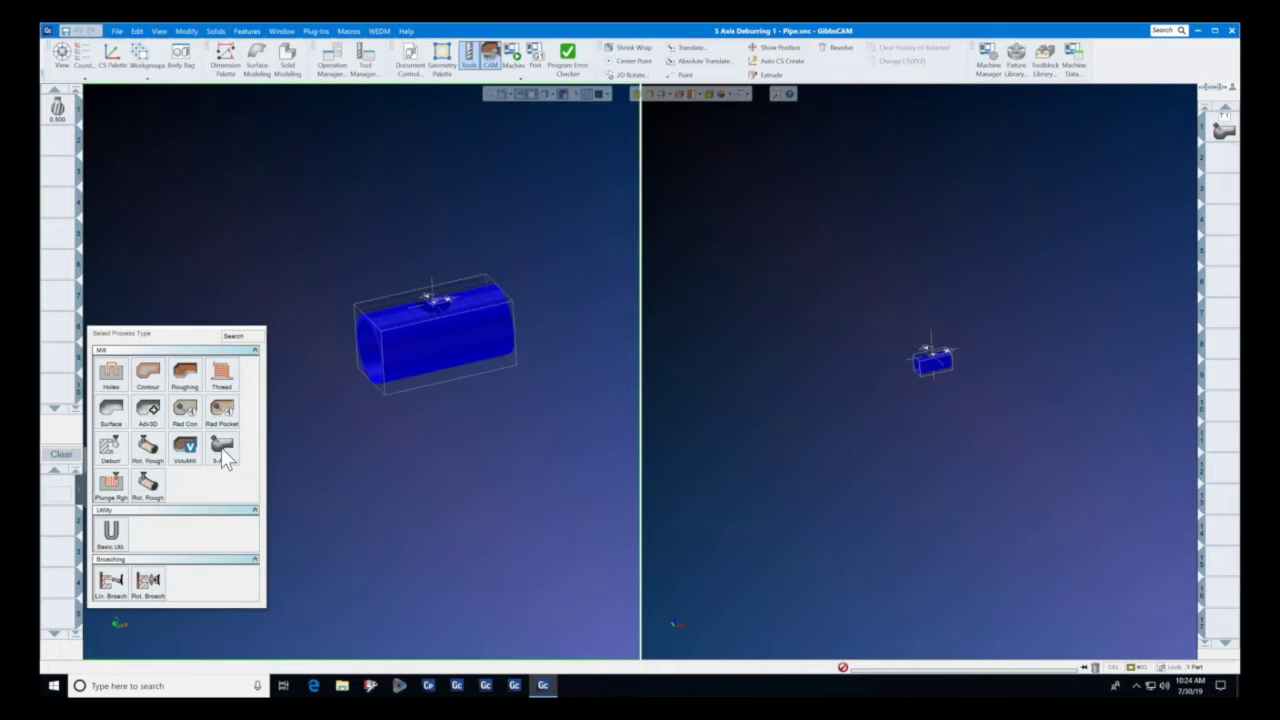
left_click(222, 462)
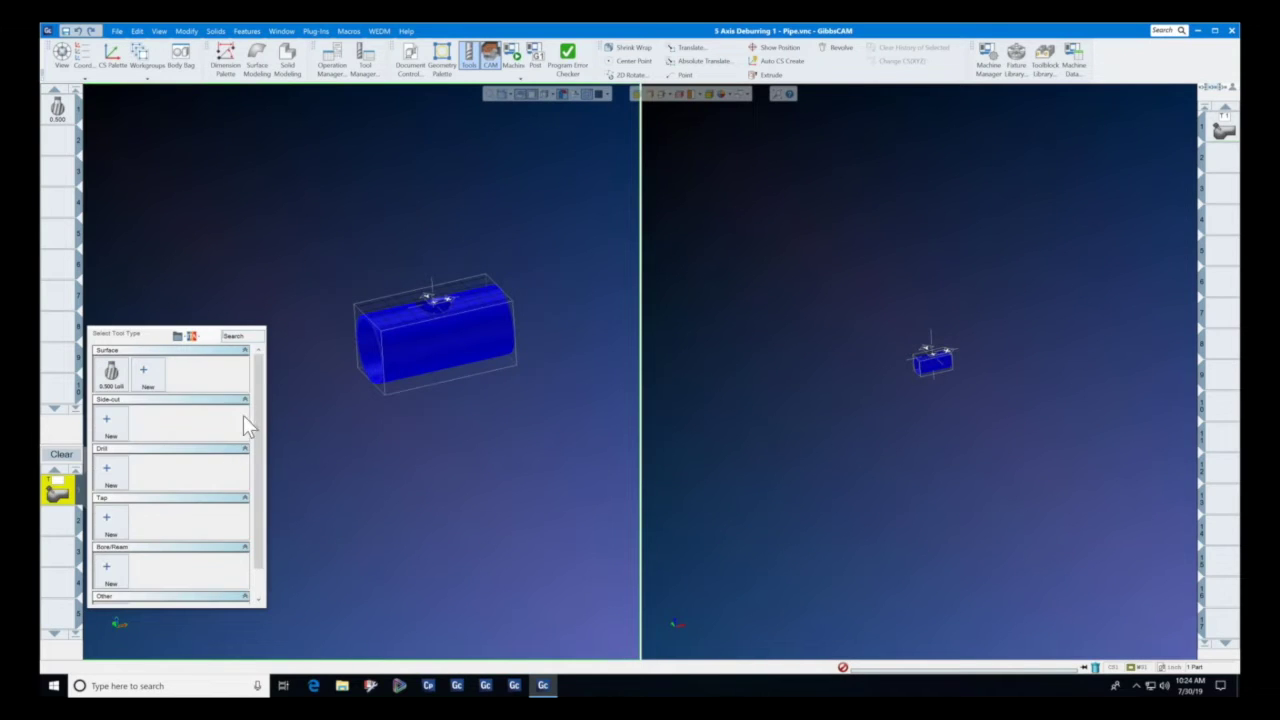
left_click(112, 373)
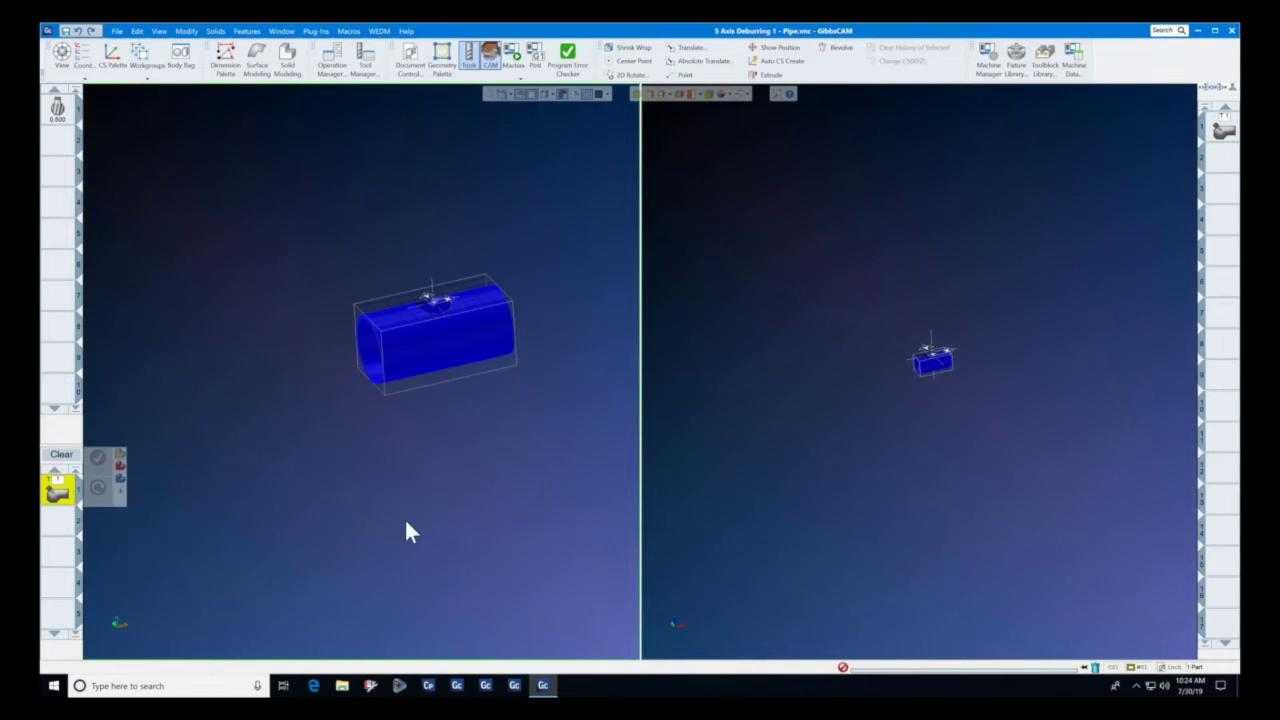
Examine the new 5-Axis process's surface path settings and its available machining types, and close the process dialog.
left_click_drag(935, 193, 878, 205)
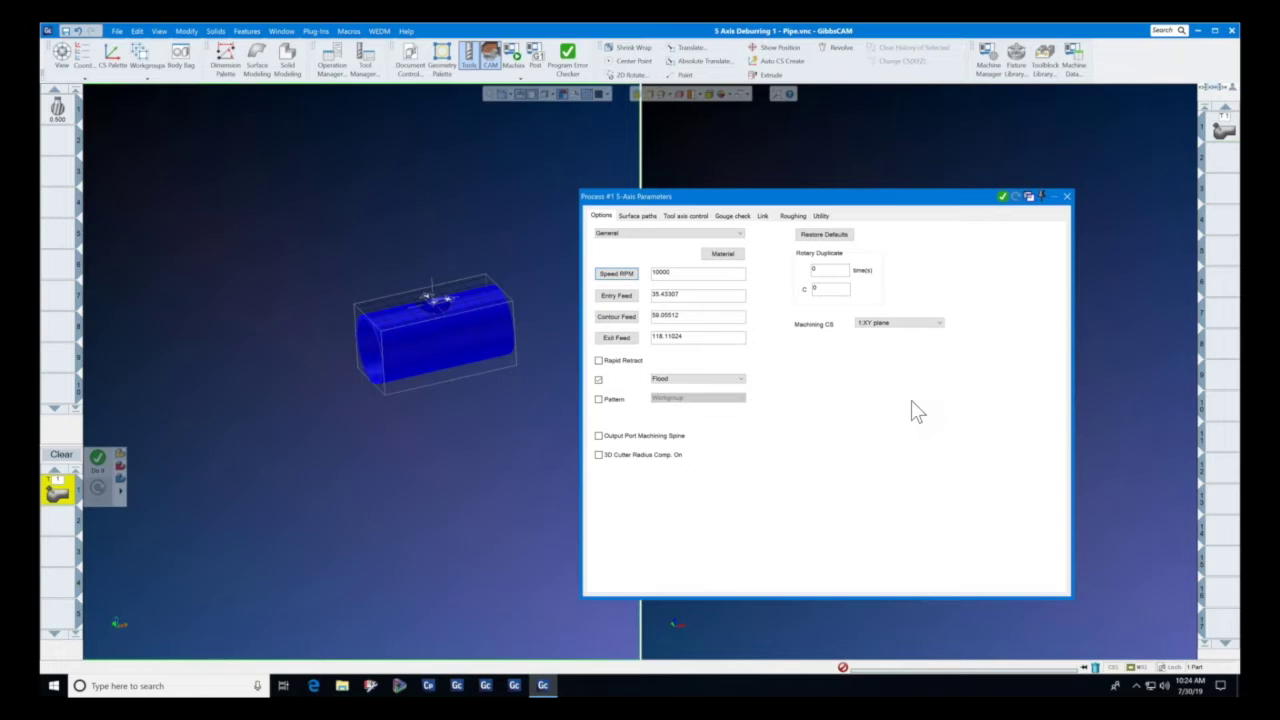
left_click(627, 217)
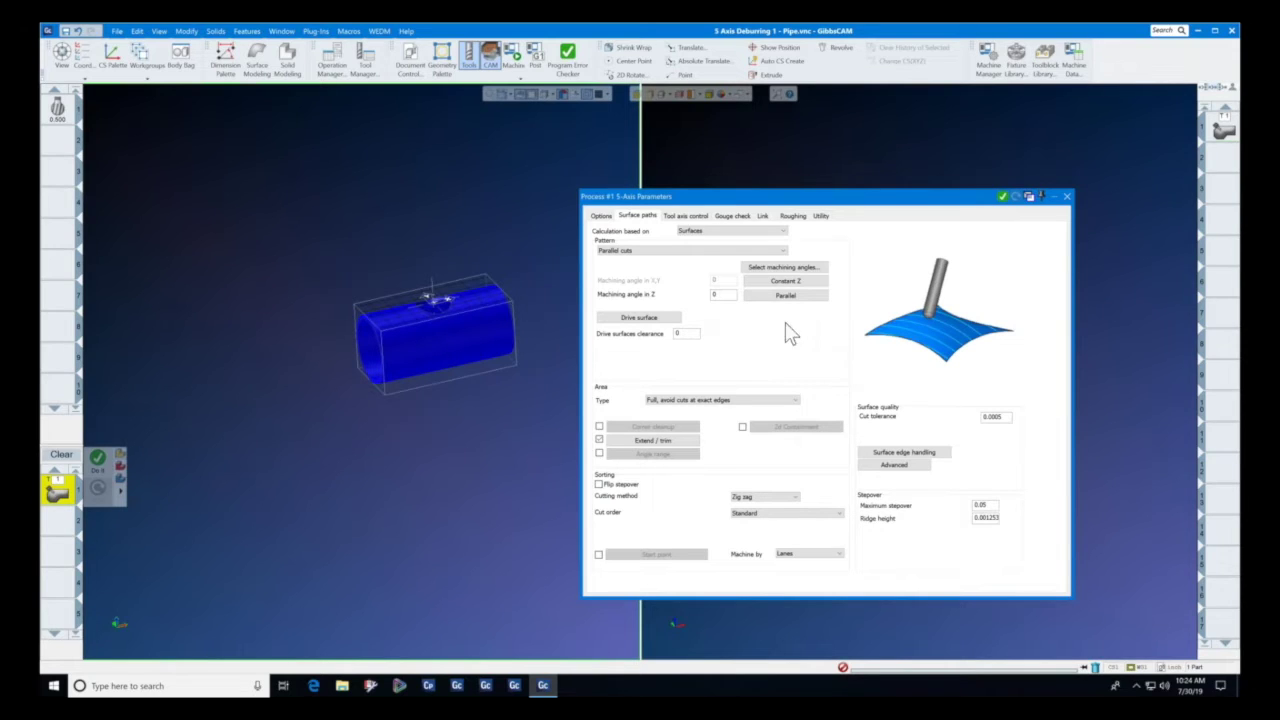
left_click(601, 217)
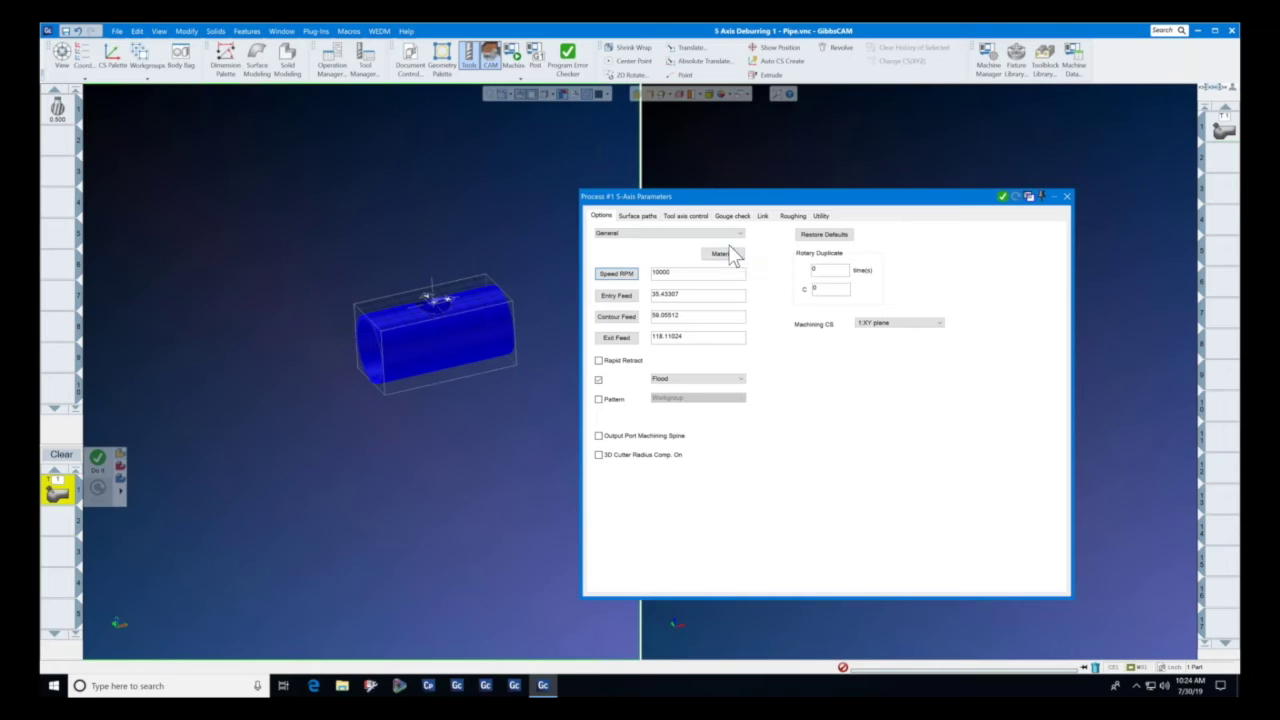
left_click(740, 233)
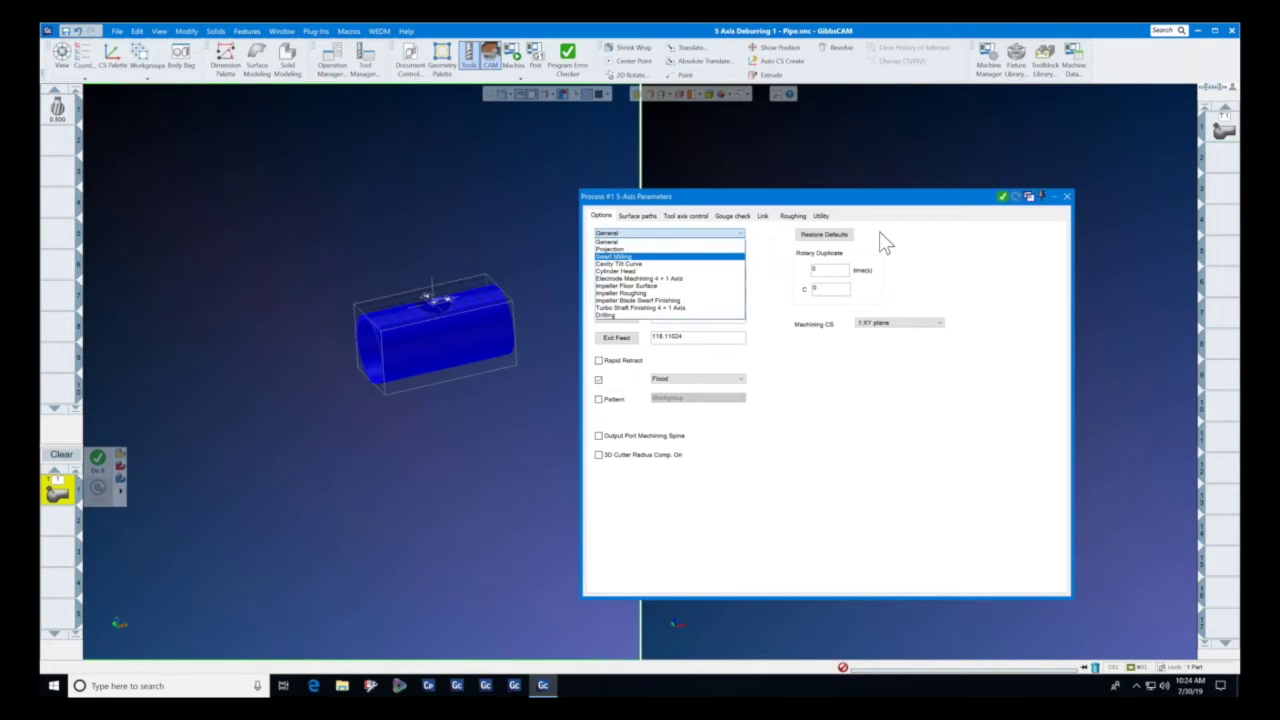
left_click(879, 231)
left_click(1067, 197)
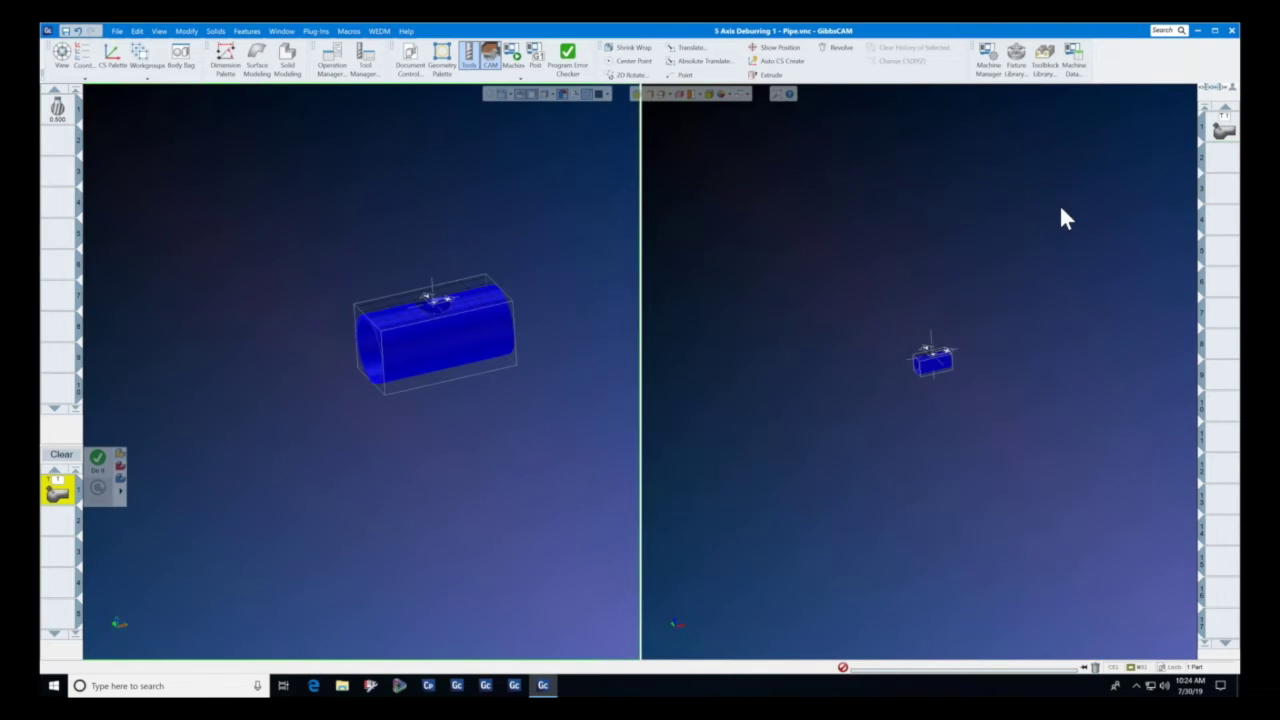
Examine the Surface paths settings of the pipe's existing deburring operation and close its process dialog.
double_click(1221, 128)
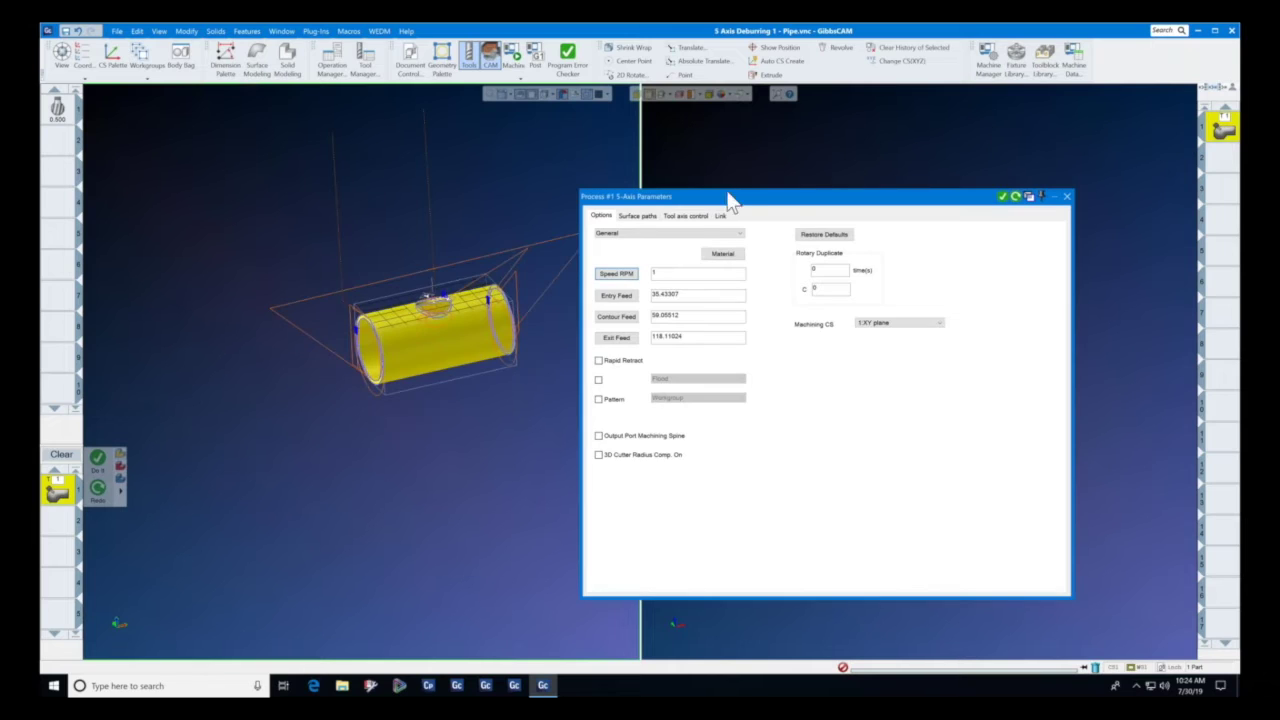
left_click(645, 219)
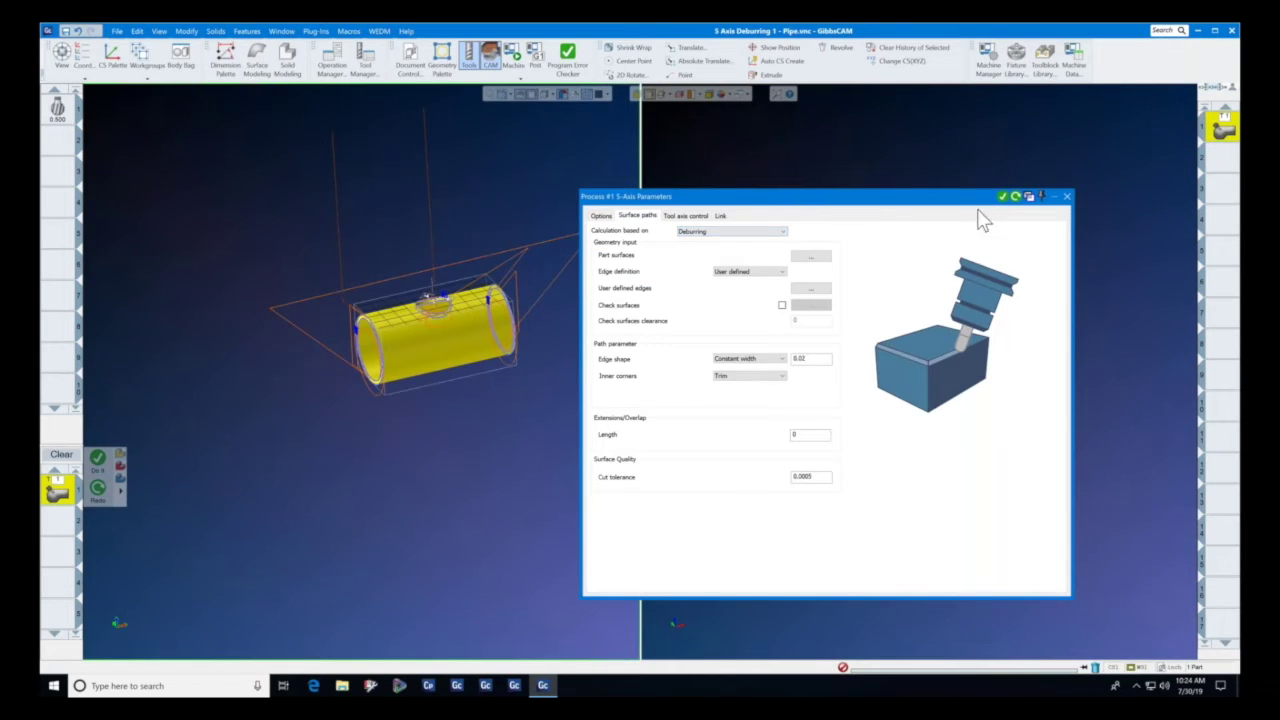
left_click(1067, 197)
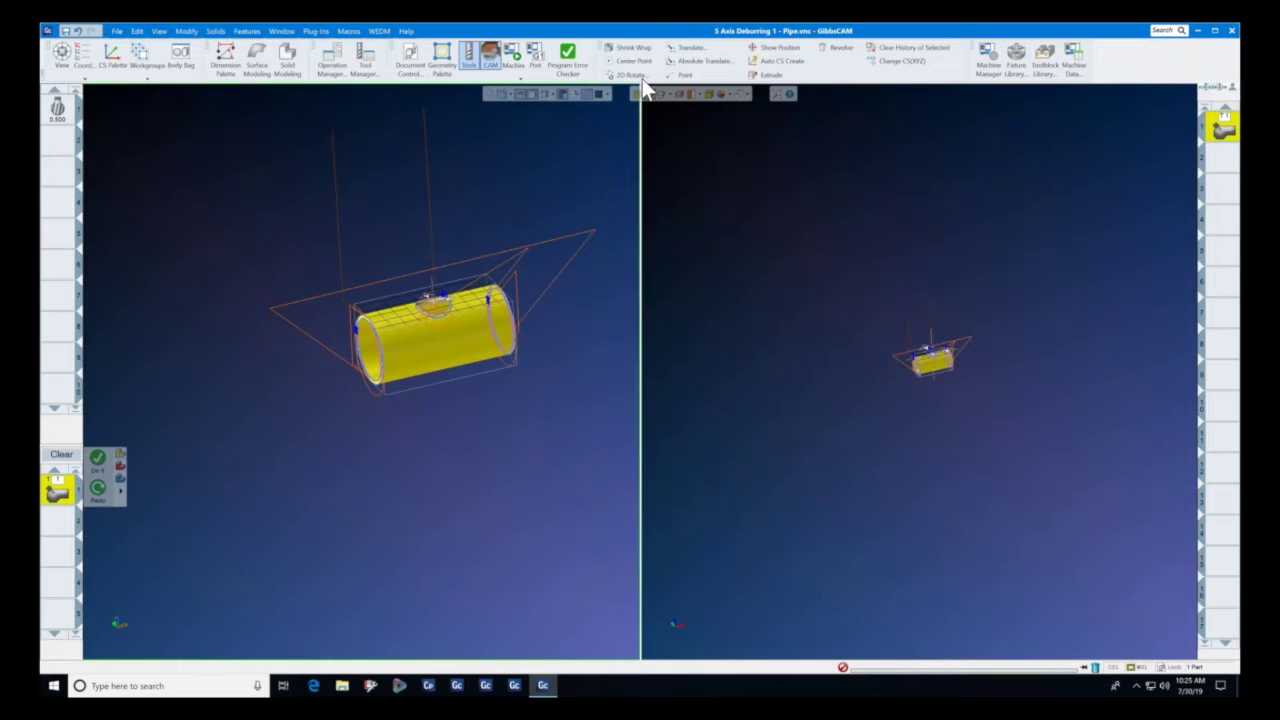
Run the machine simulation of the pipe deburring operation in both views and end it.
left_click(511, 55)
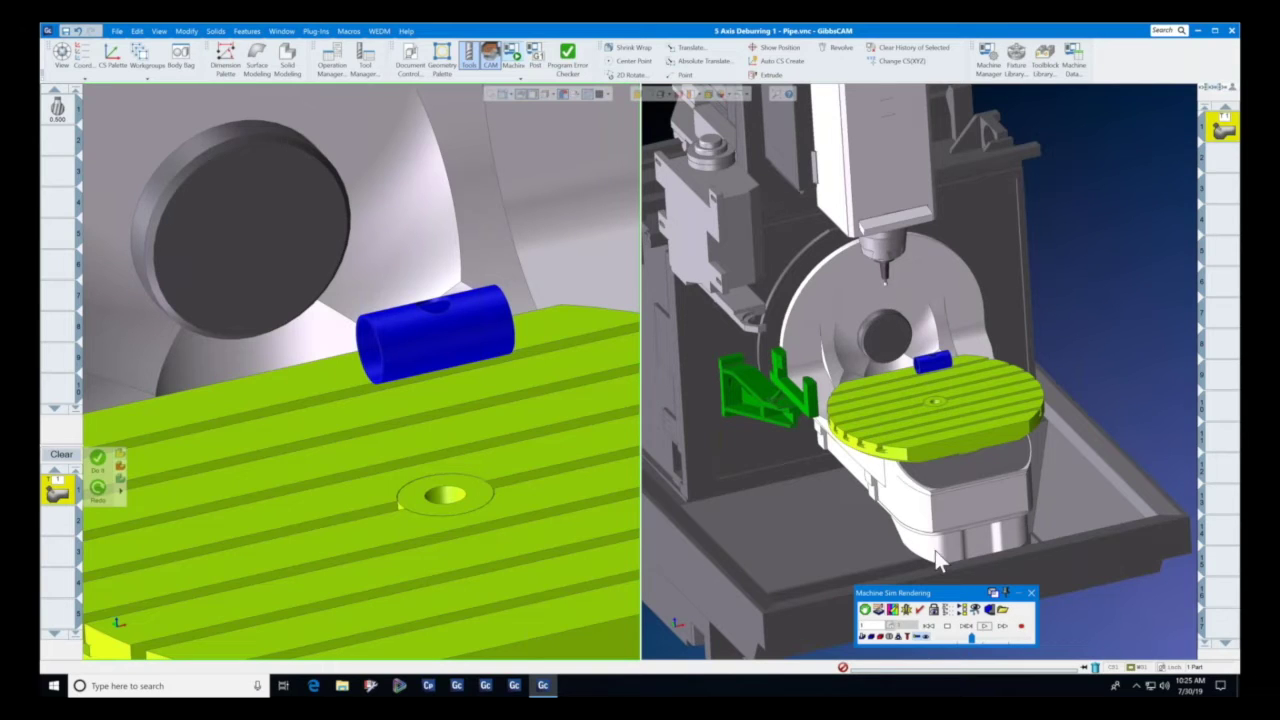
left_click(932, 626)
left_click(1031, 593)
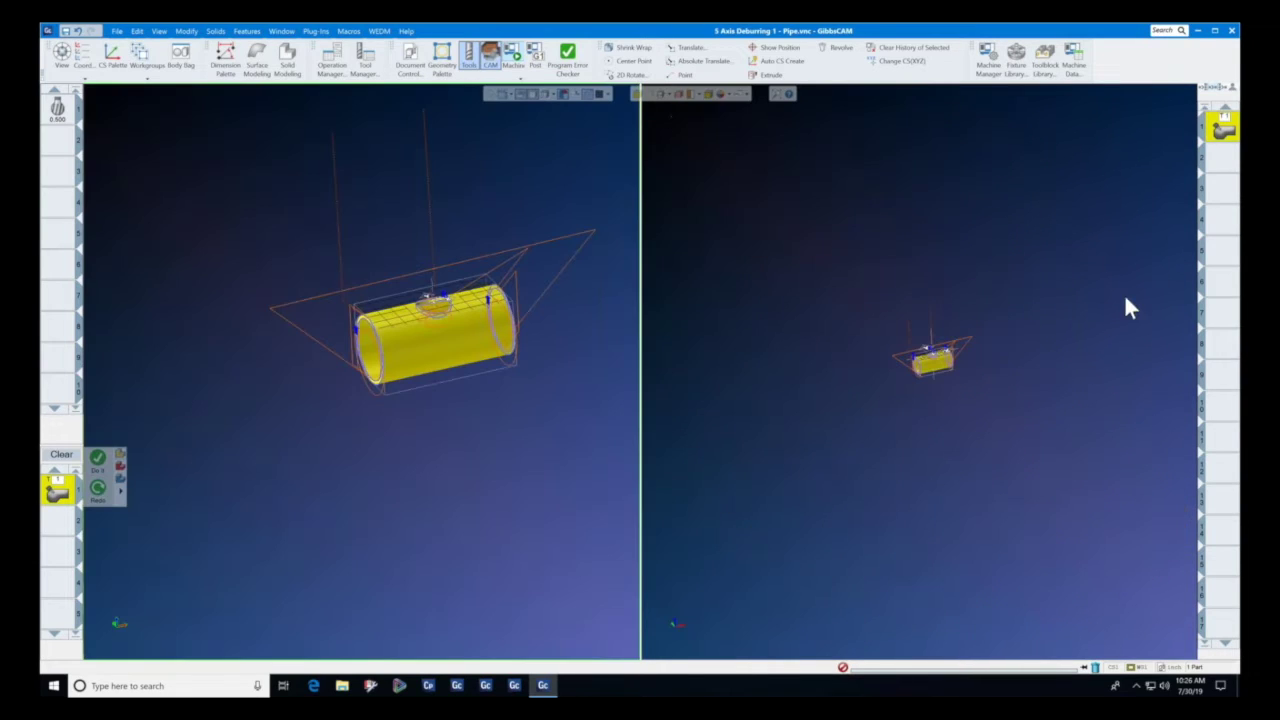
Reopen the pipe's deburring process and review the part surfaces selected in its geometry input.
double_click(1233, 133)
scroll(481, 311, "up", 5)
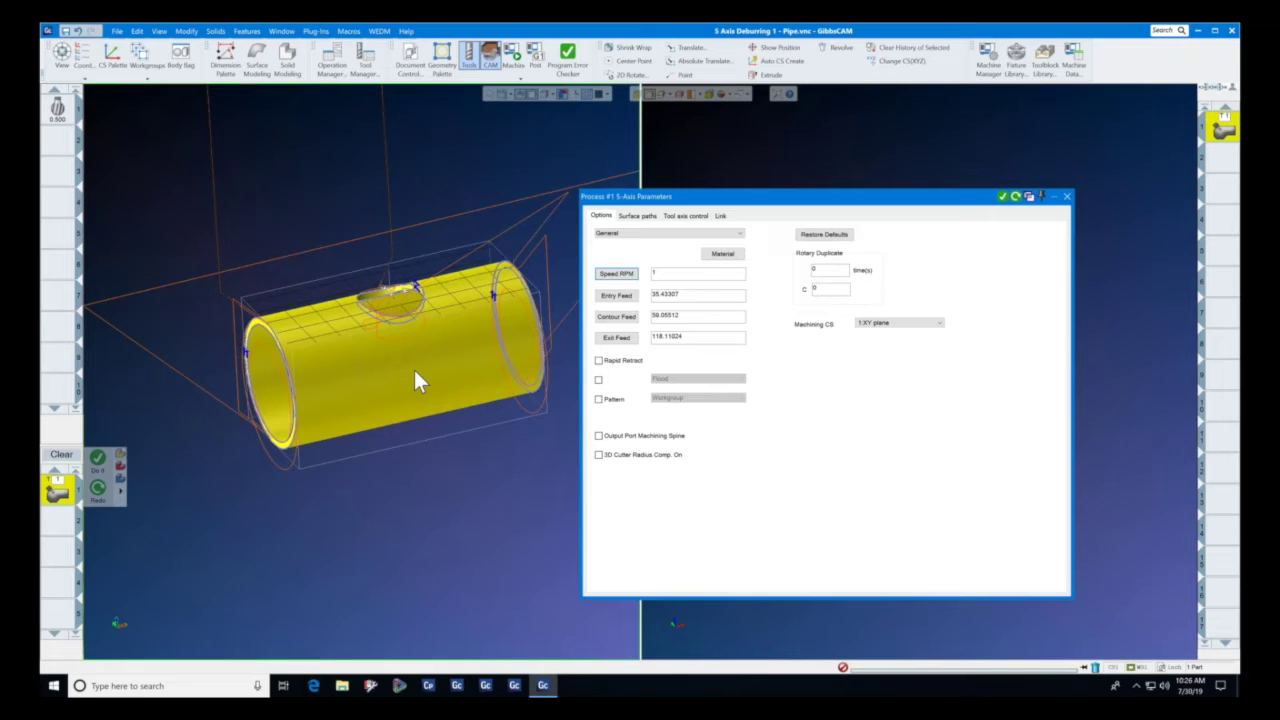
left_click(637, 216)
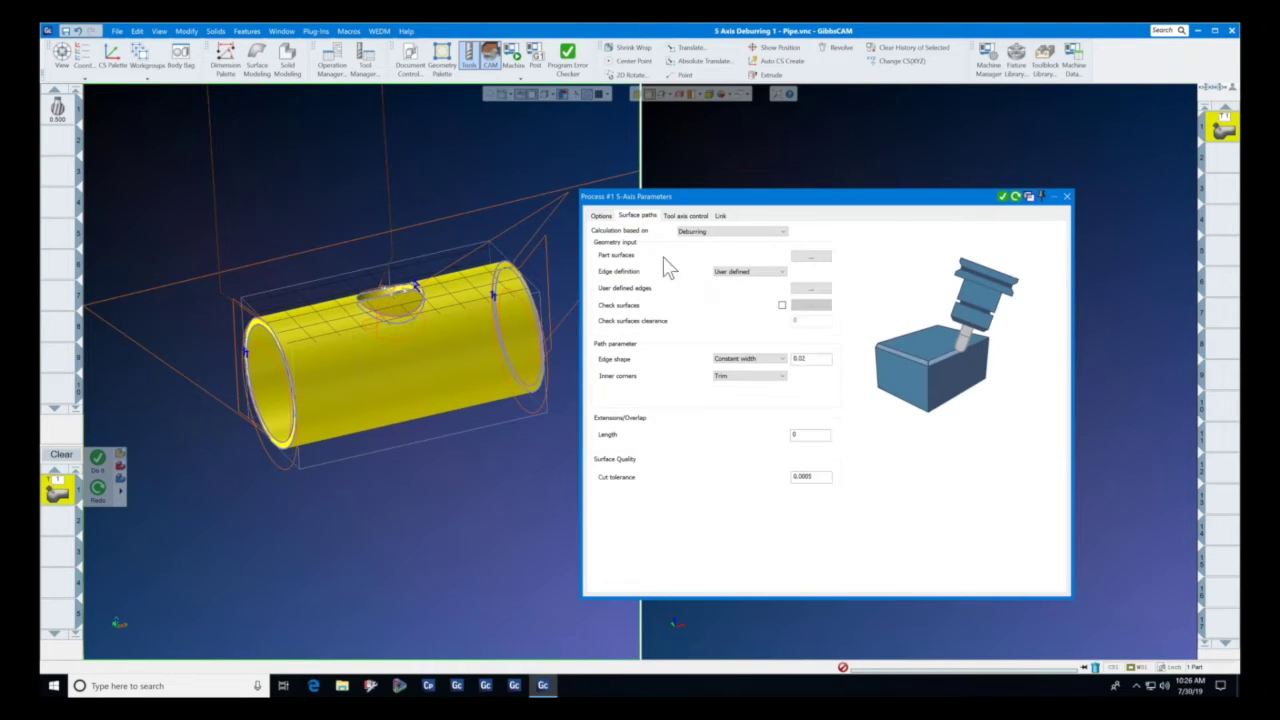
left_click(811, 257)
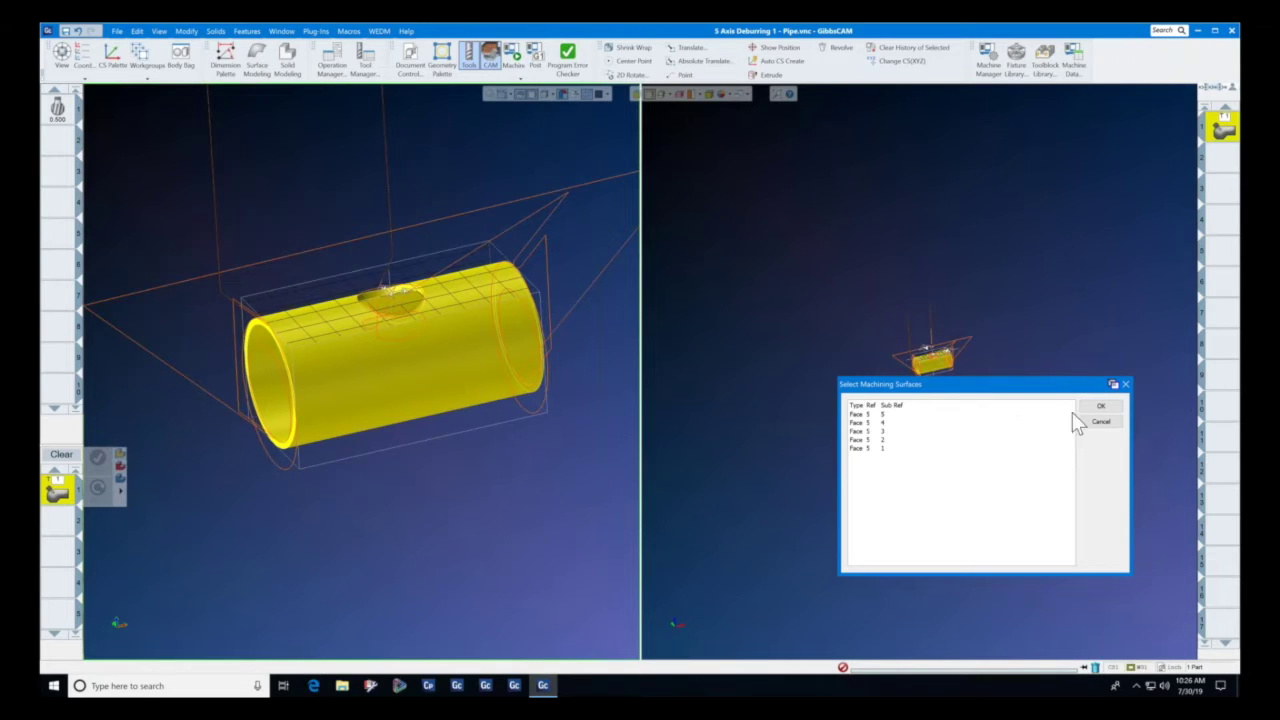
left_click(1103, 408)
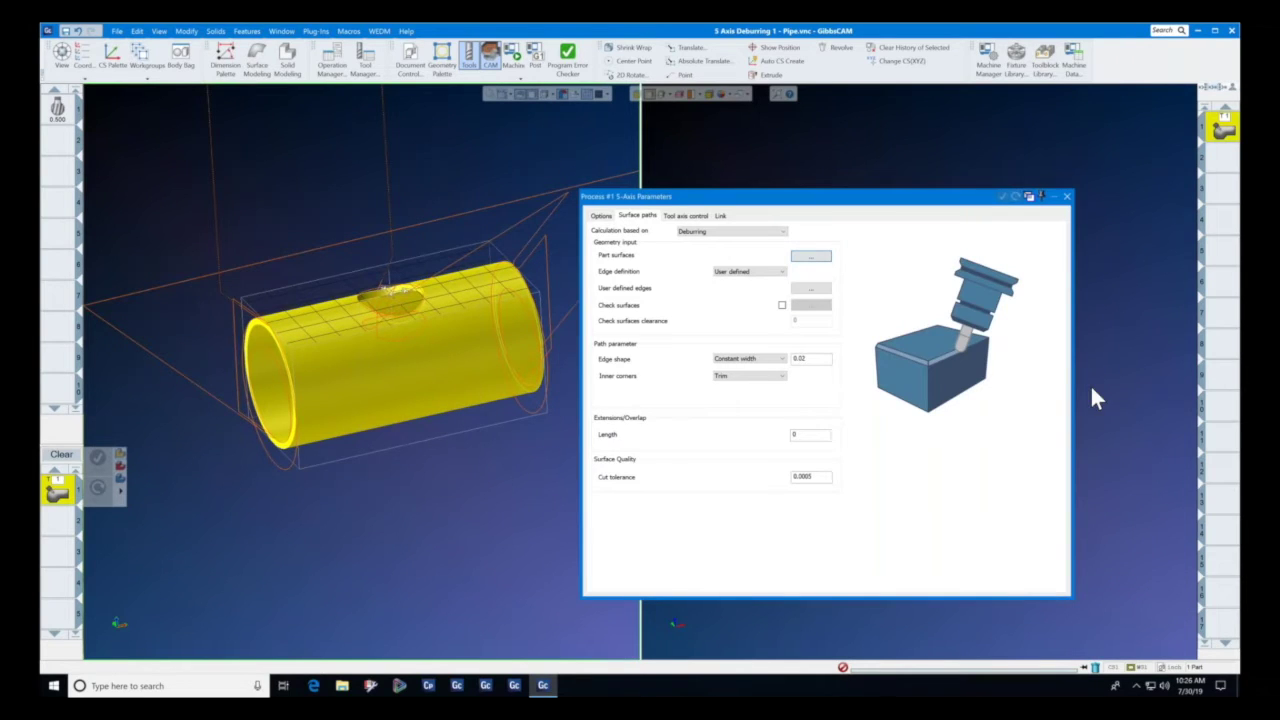
Keep the edge definition as User defined, confirm the drive curve selection, and regenerate the deburring operation.
left_click(784, 273)
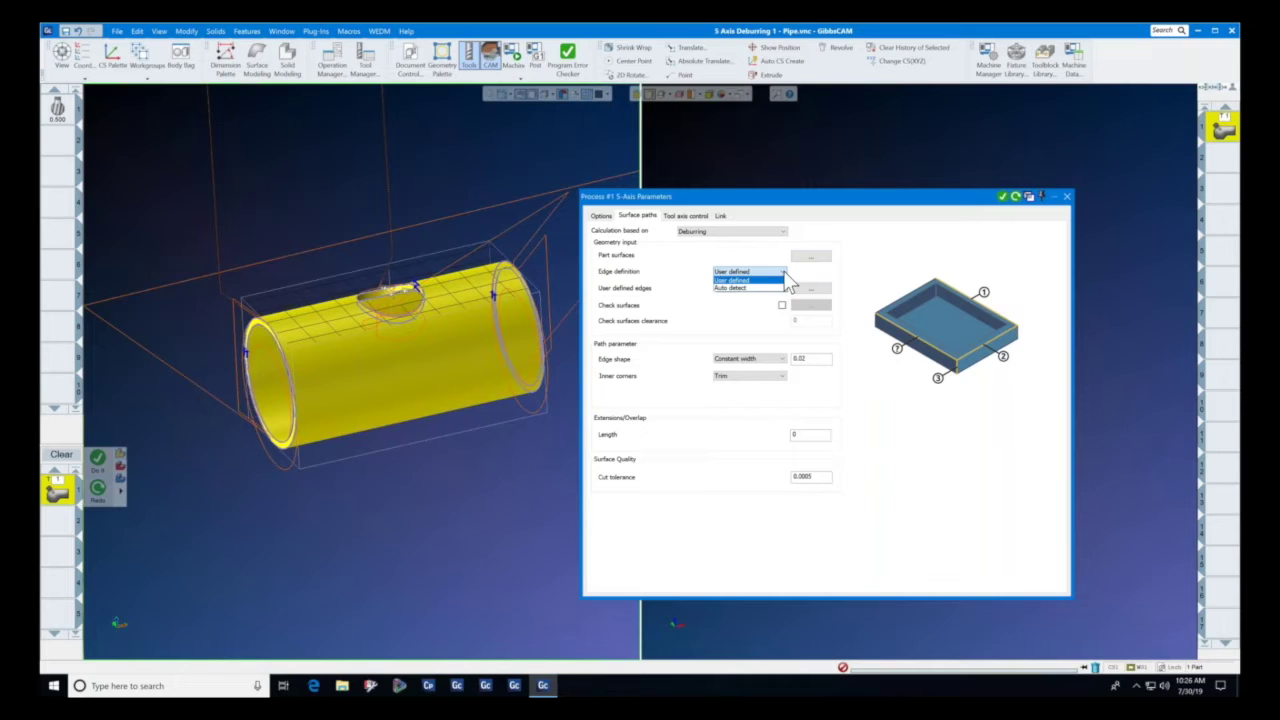
left_click(778, 281)
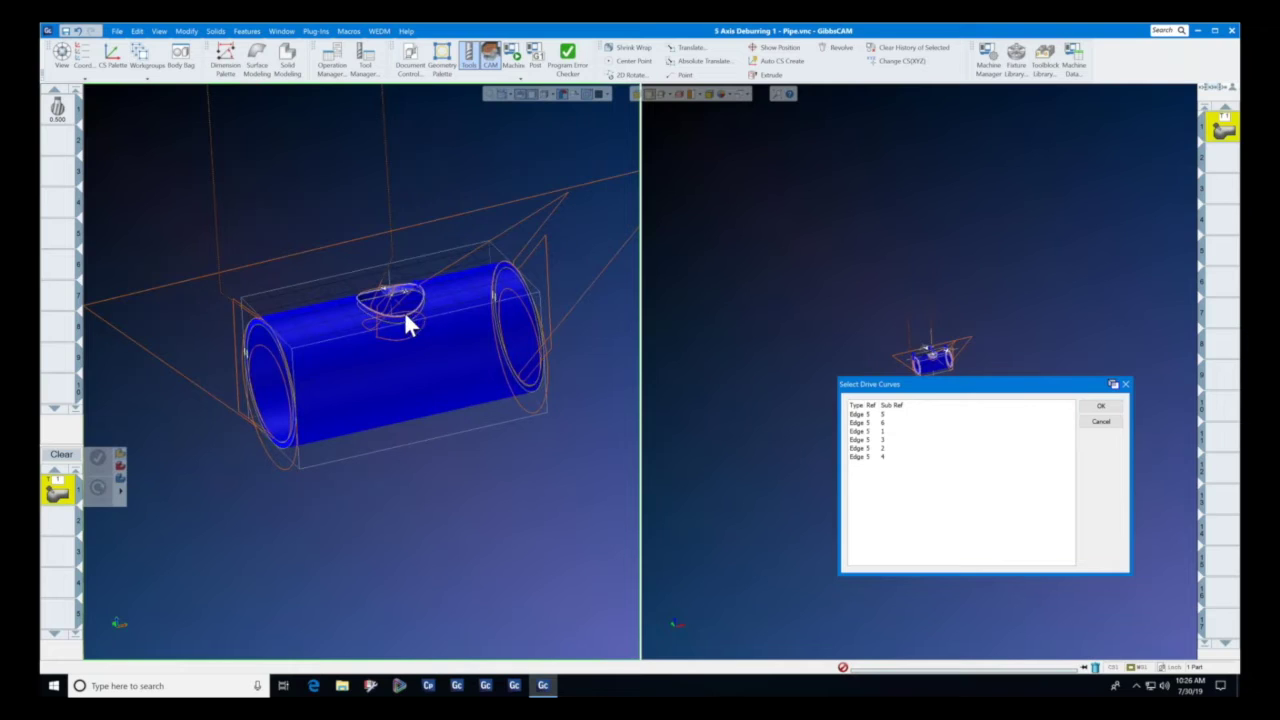
left_click(1101, 407)
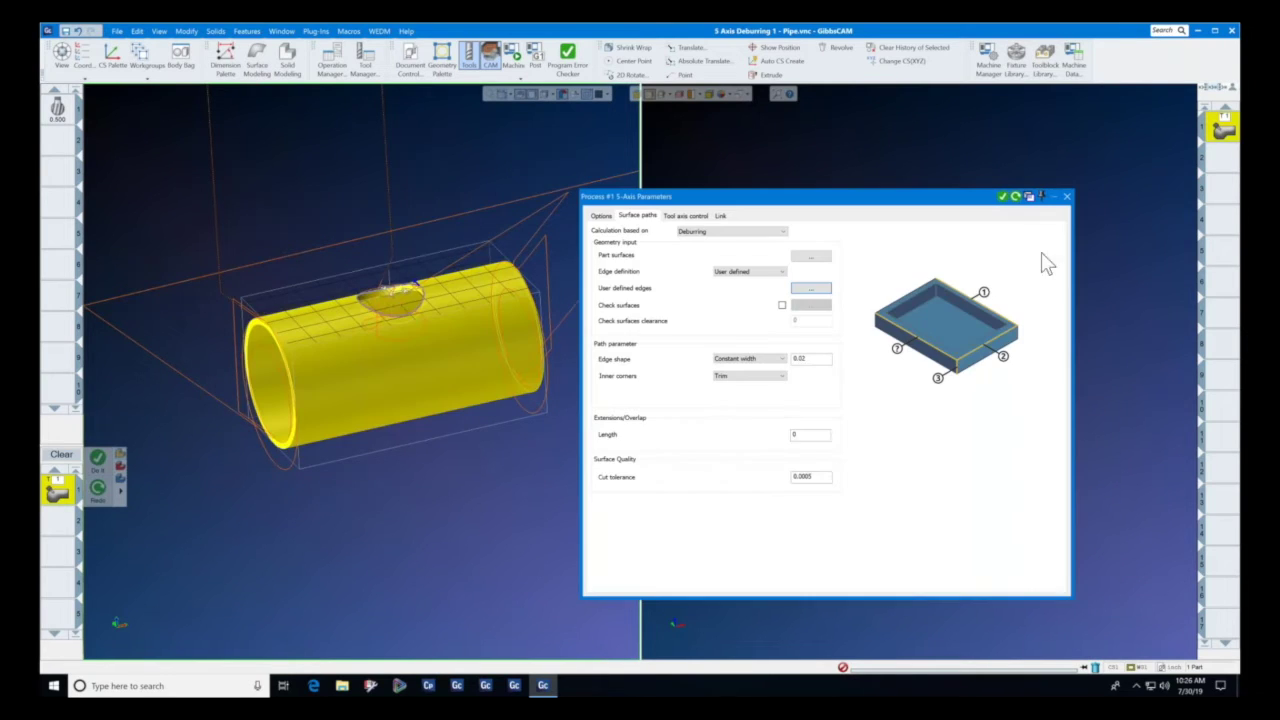
left_click(1017, 198)
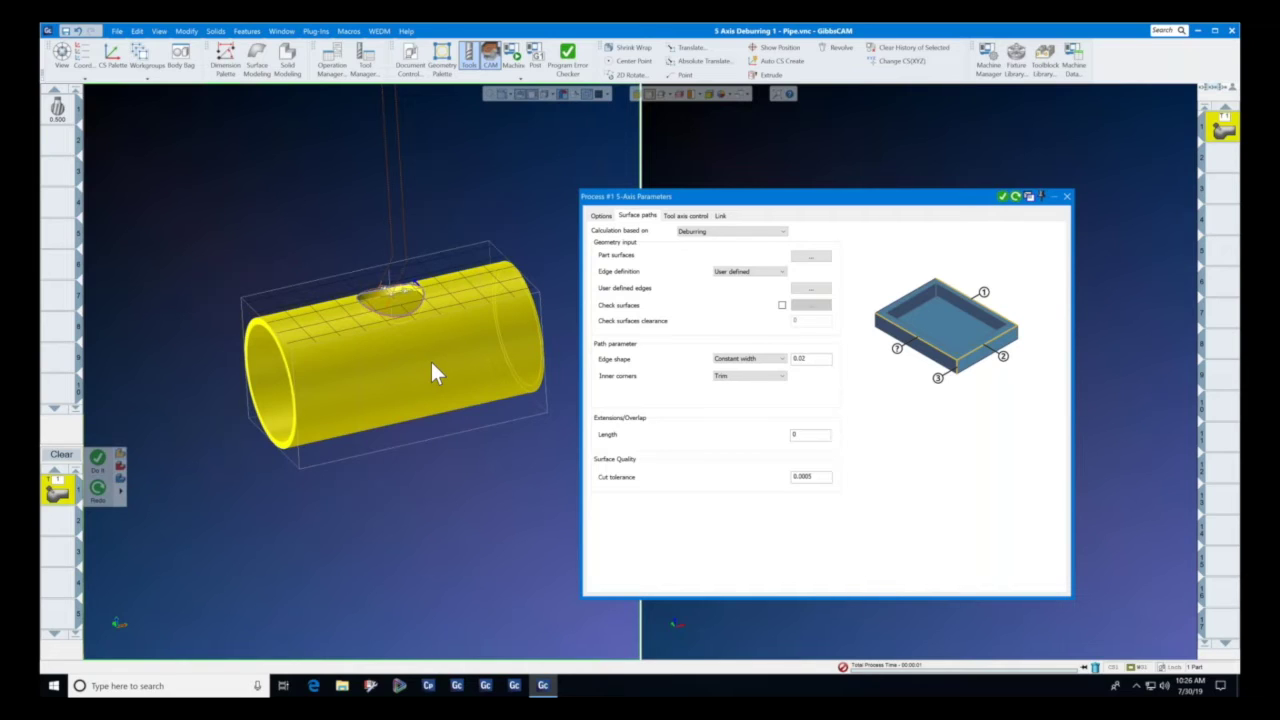
Set the edge definition to Auto detect, regenerate the deburring operation while monitoring its calculation progress, and close the process dialog.
left_click(788, 280)
left_click(760, 285)
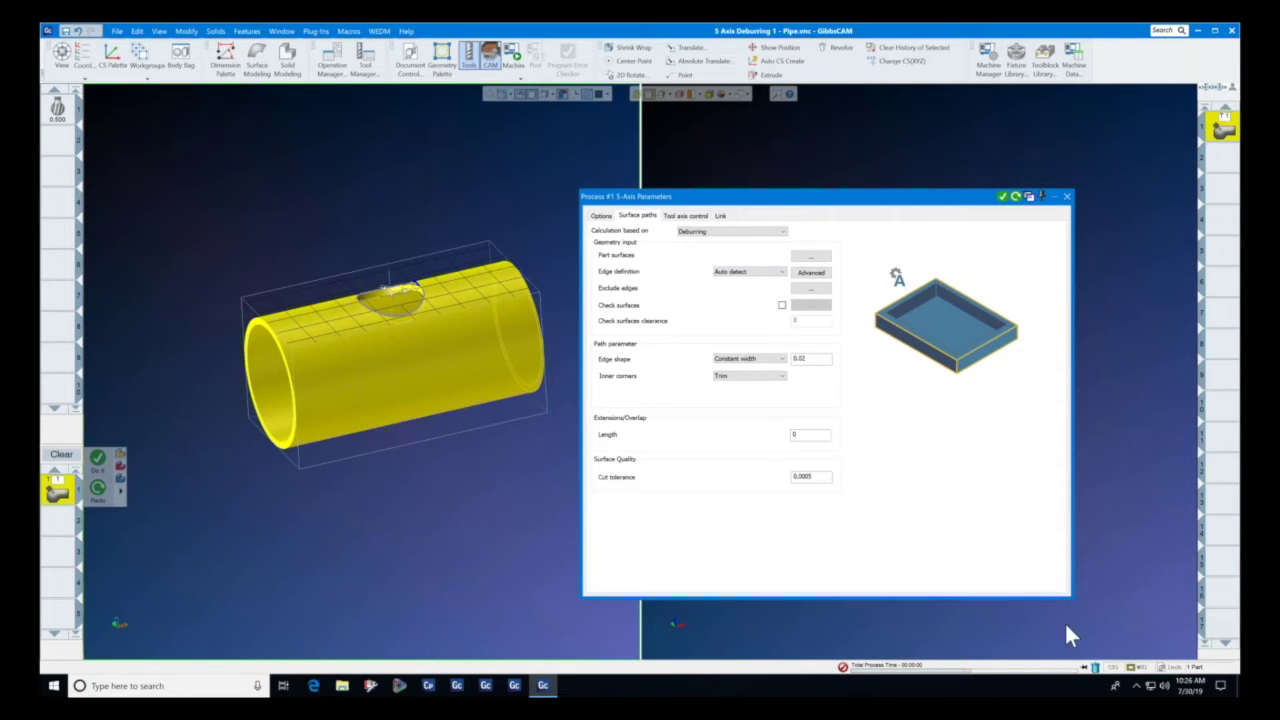
left_click(1083, 668)
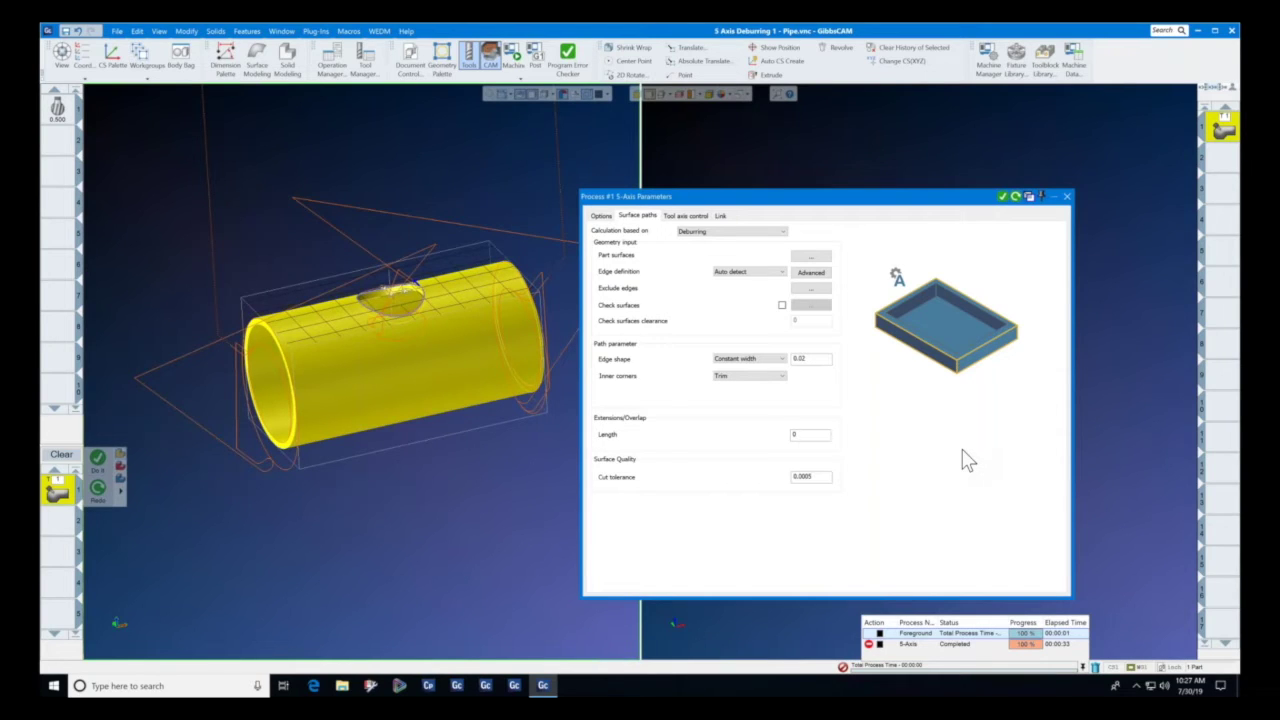
left_click(1067, 197)
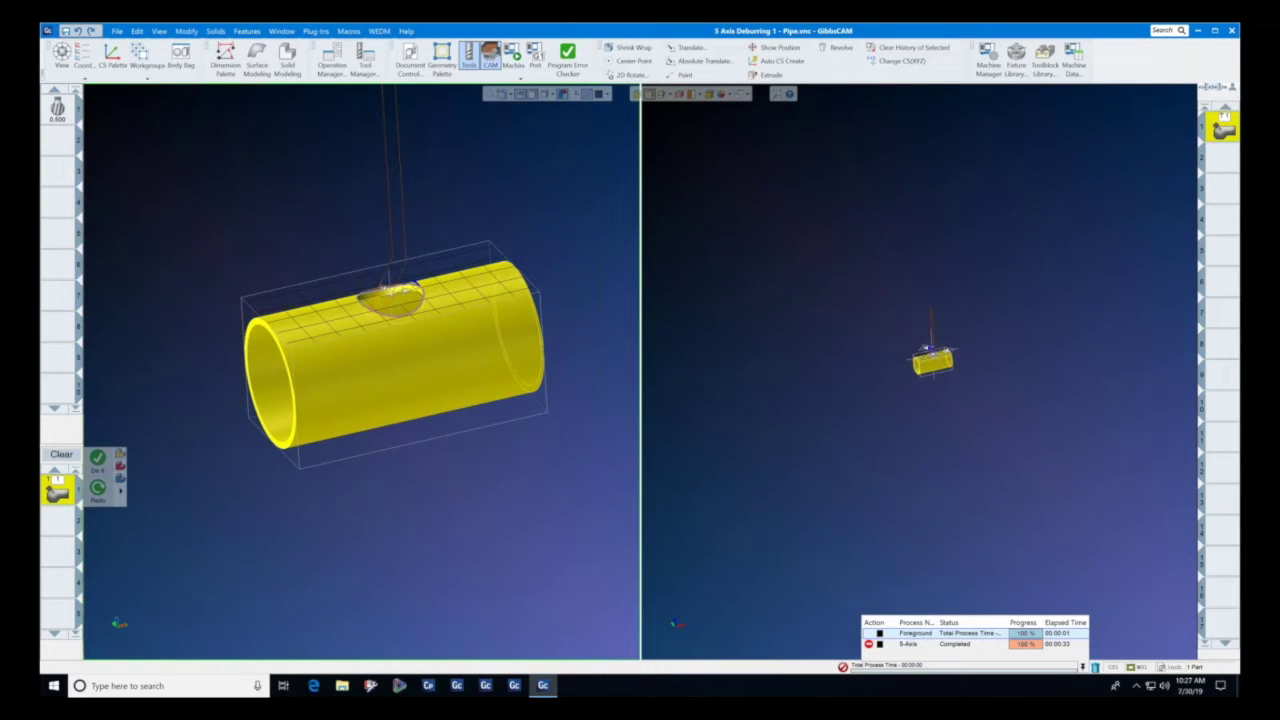
Run the machine simulation of the regenerated deburring operation, examine the axis positions while it runs, and close the position display.
left_click(512, 55)
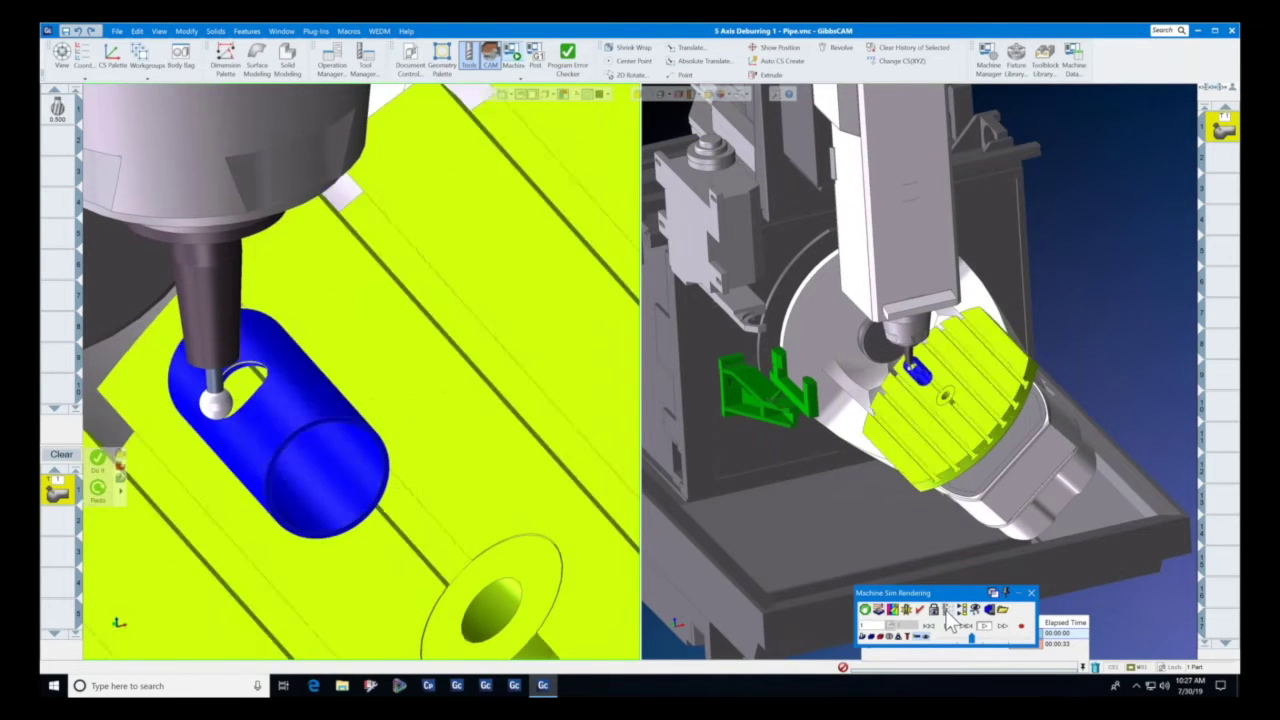
left_click(948, 610)
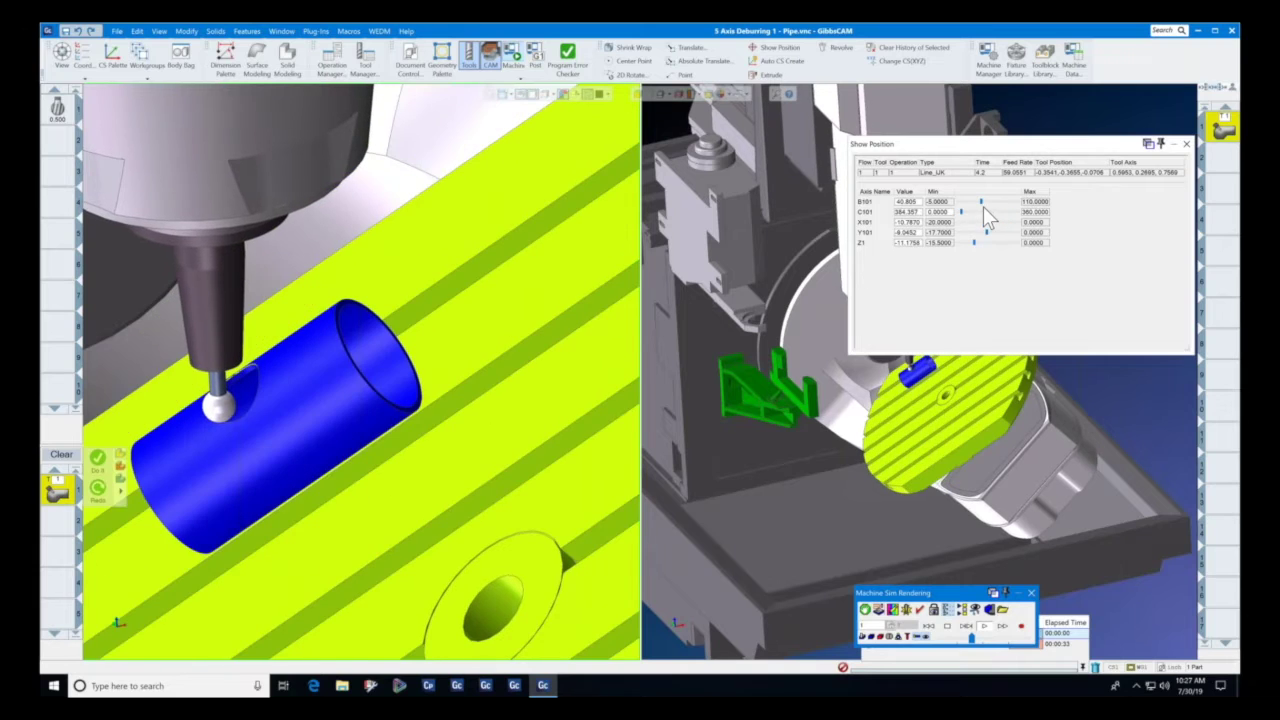
left_click(1186, 144)
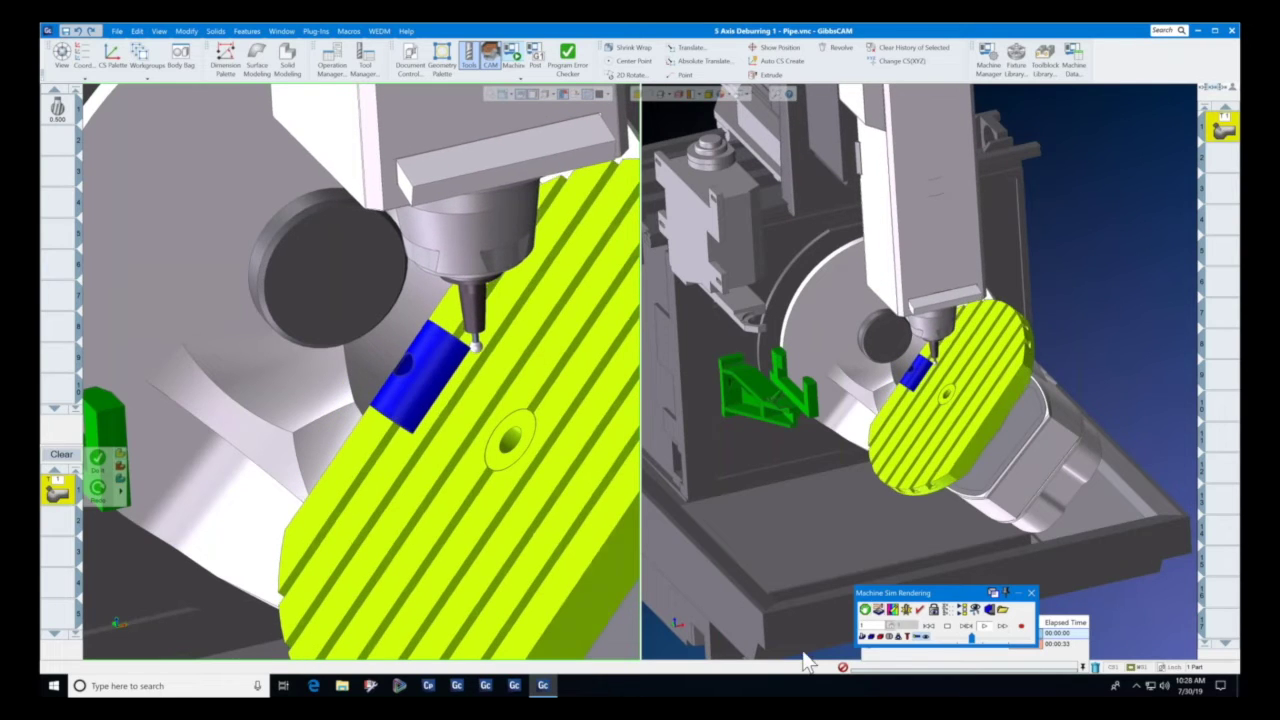
Restart the machine simulation of the pipe's deburring operation from the beginning.
left_click(932, 627)
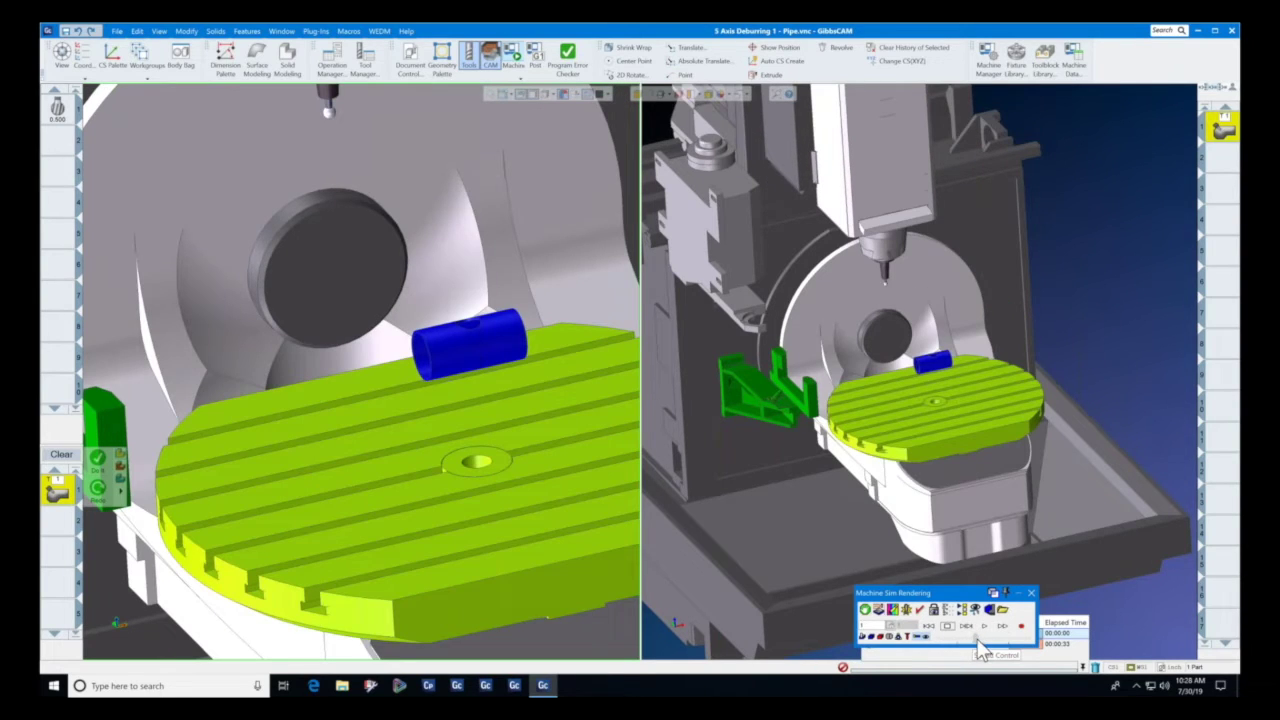
left_click(984, 626)
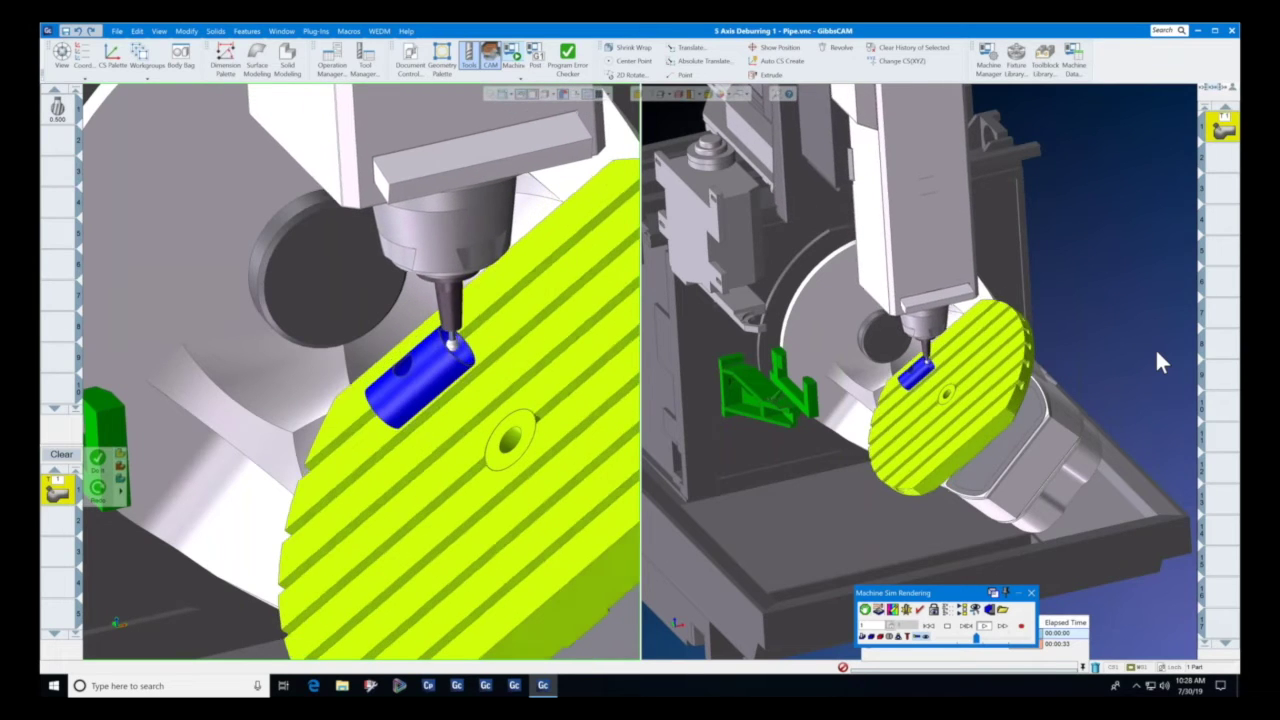
Reopen the deburring process, examine its constant edge width and the holder and shaft gouge-checking clearances, and close it.
double_click(1224, 132)
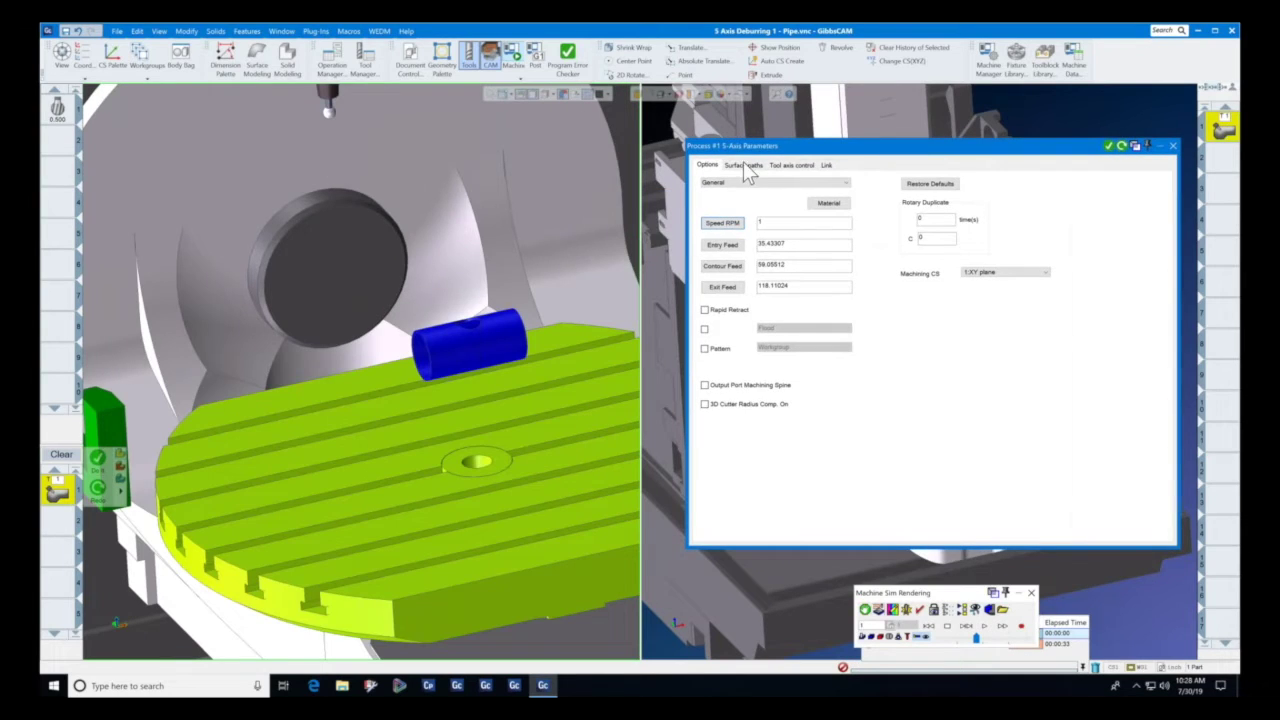
left_click(745, 167)
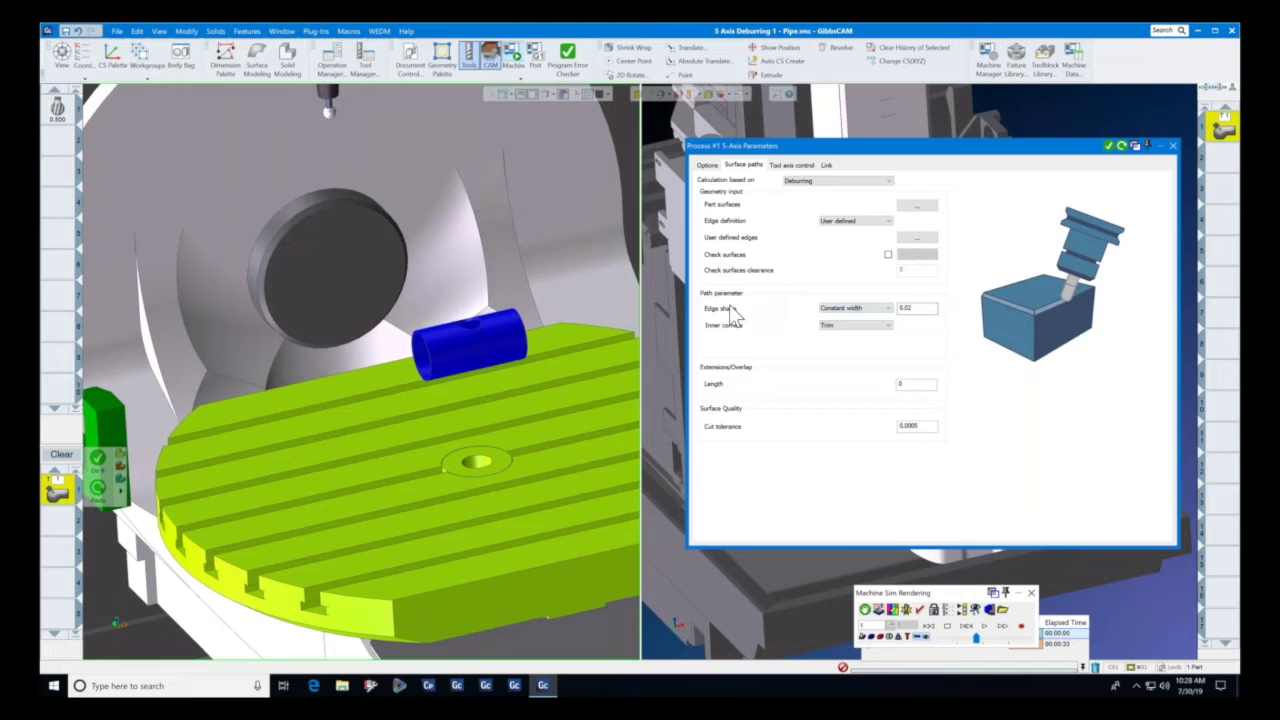
left_click(928, 312)
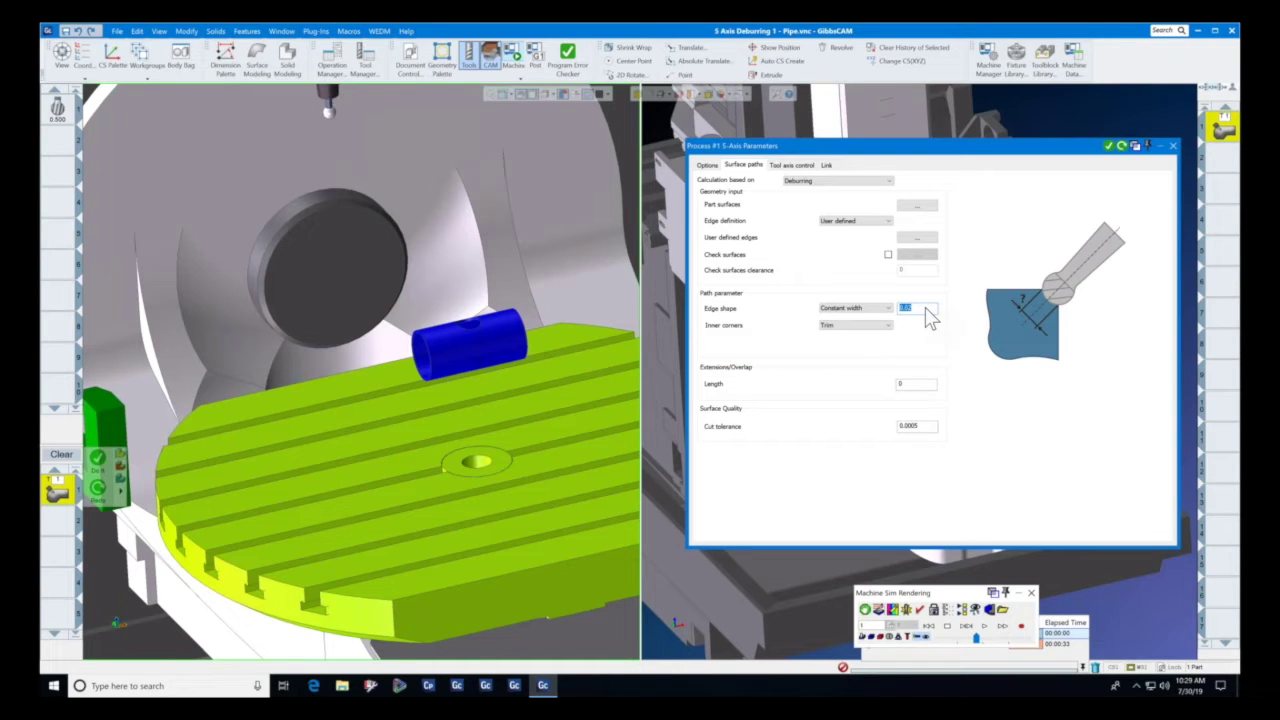
left_click(795, 166)
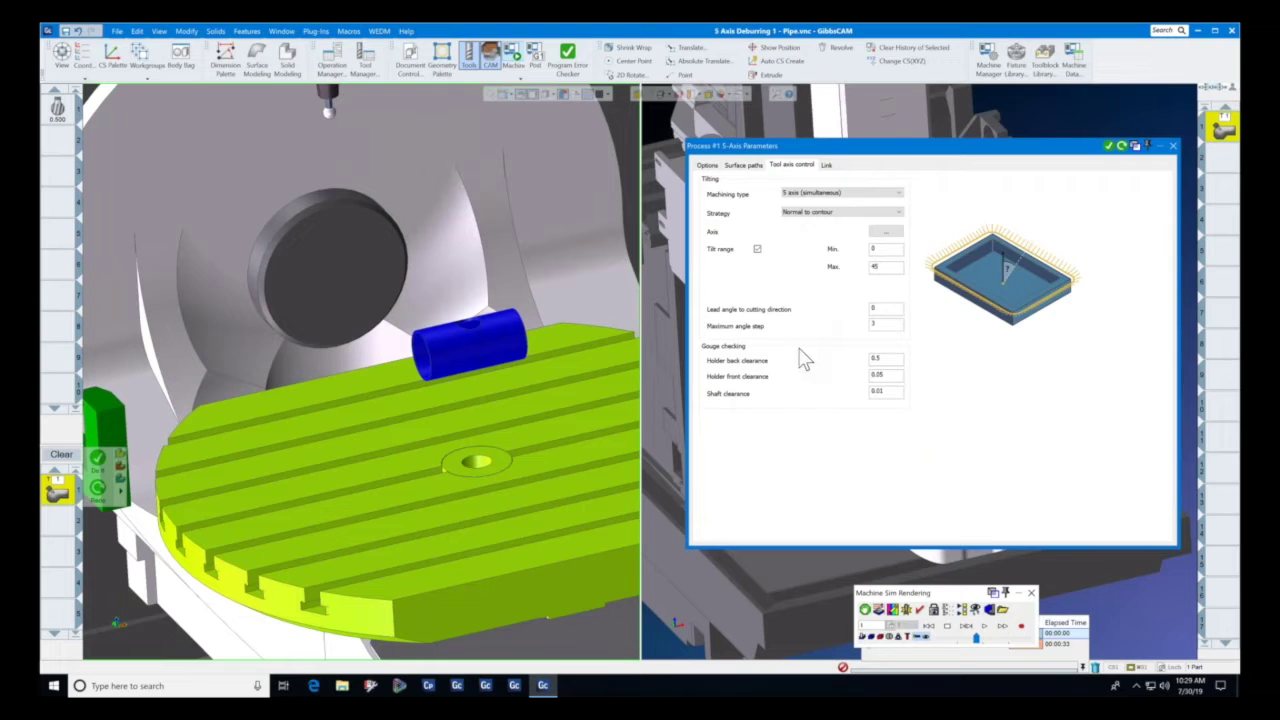
left_click(884, 359)
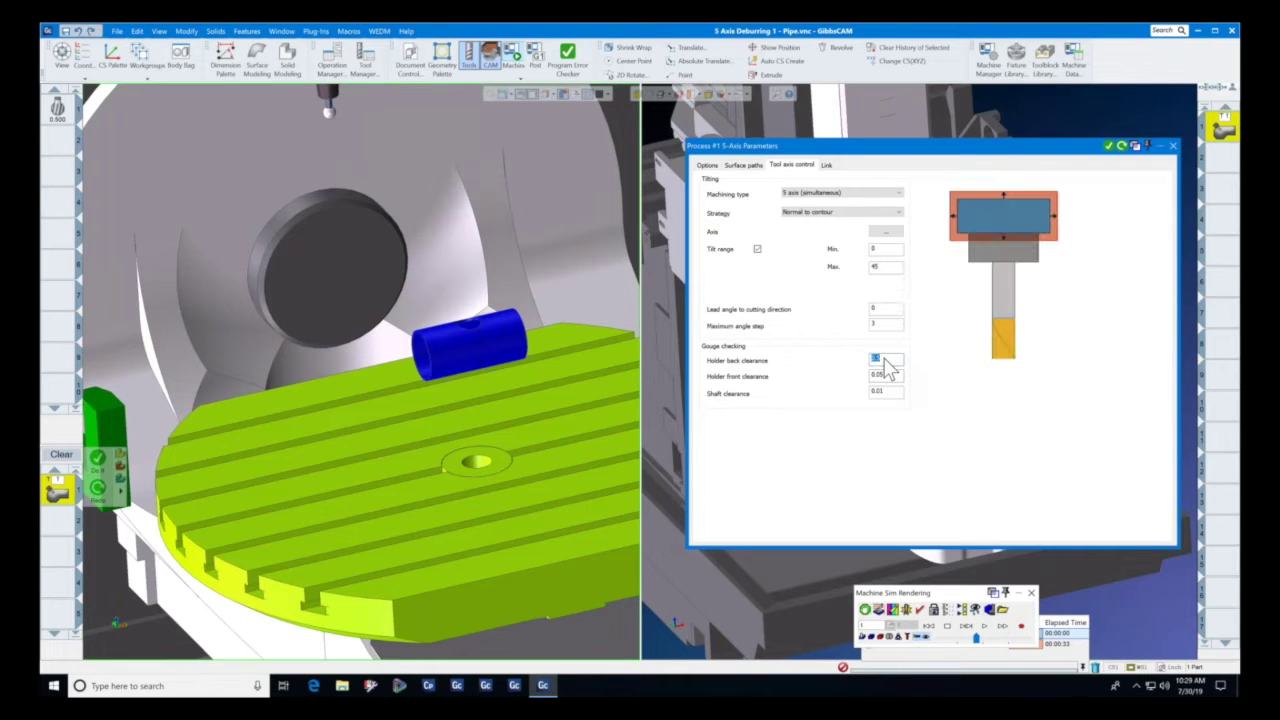
left_click(894, 375)
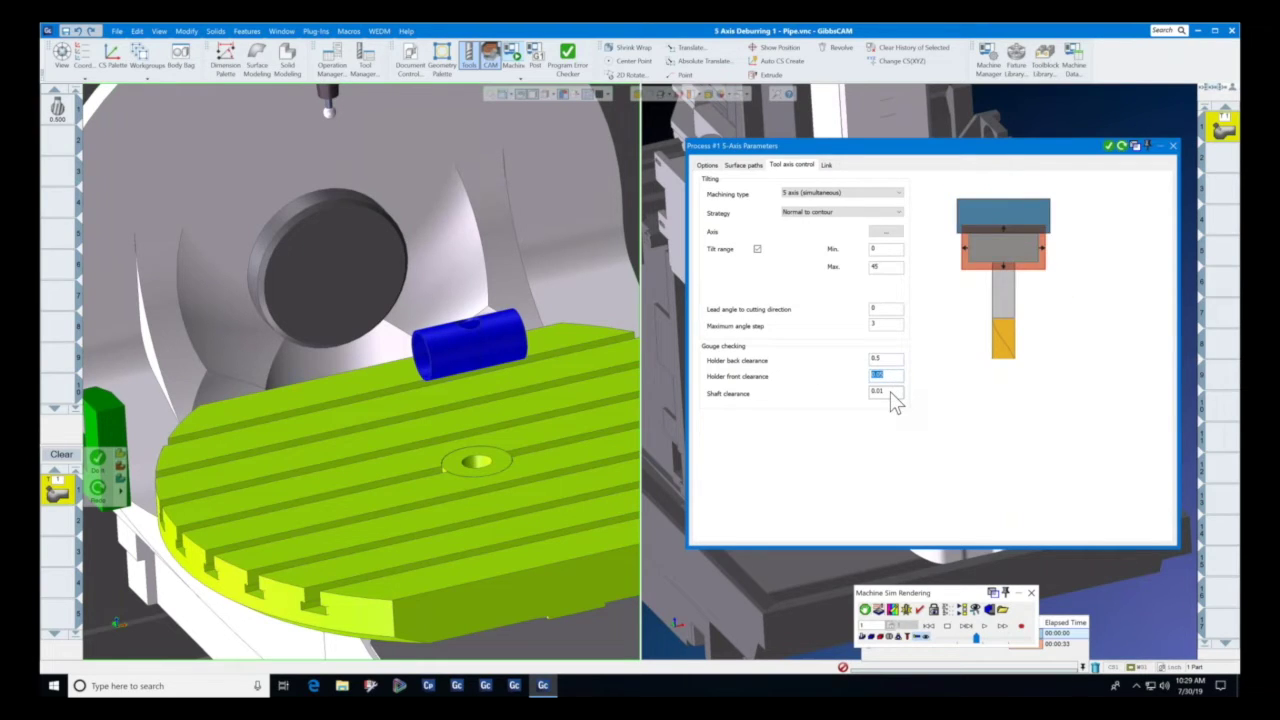
left_click(890, 393)
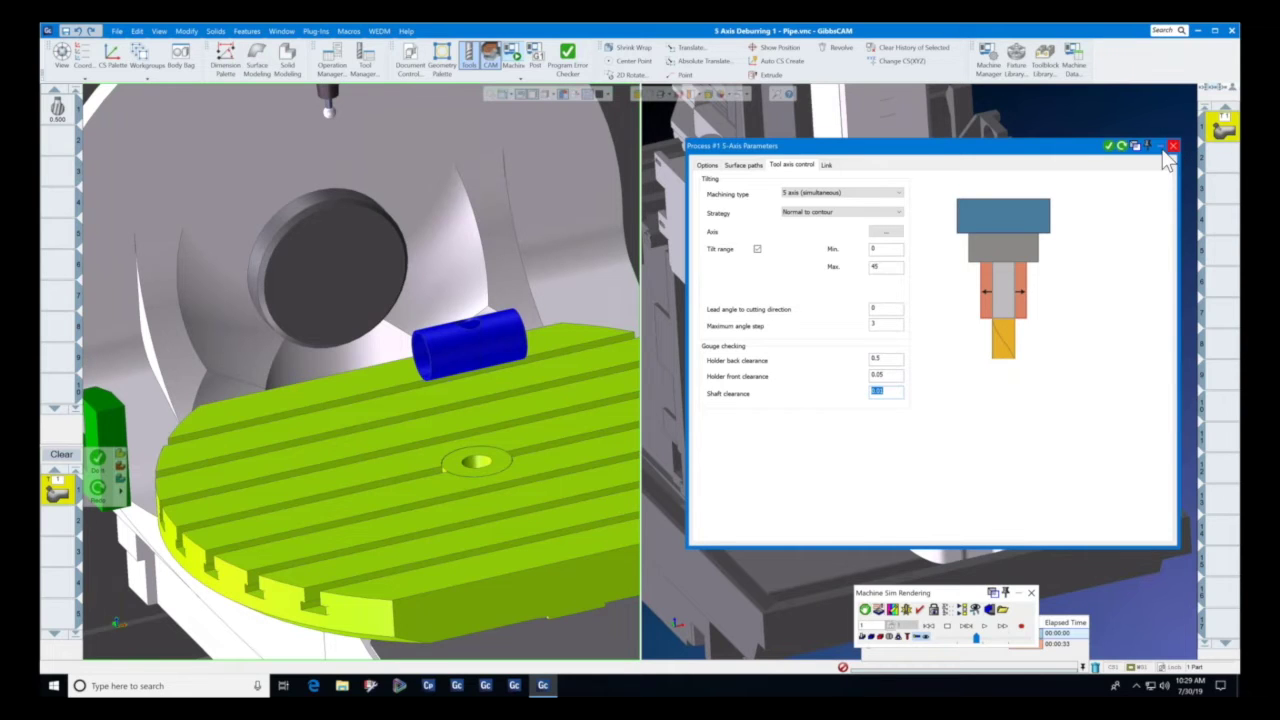
key("Return")
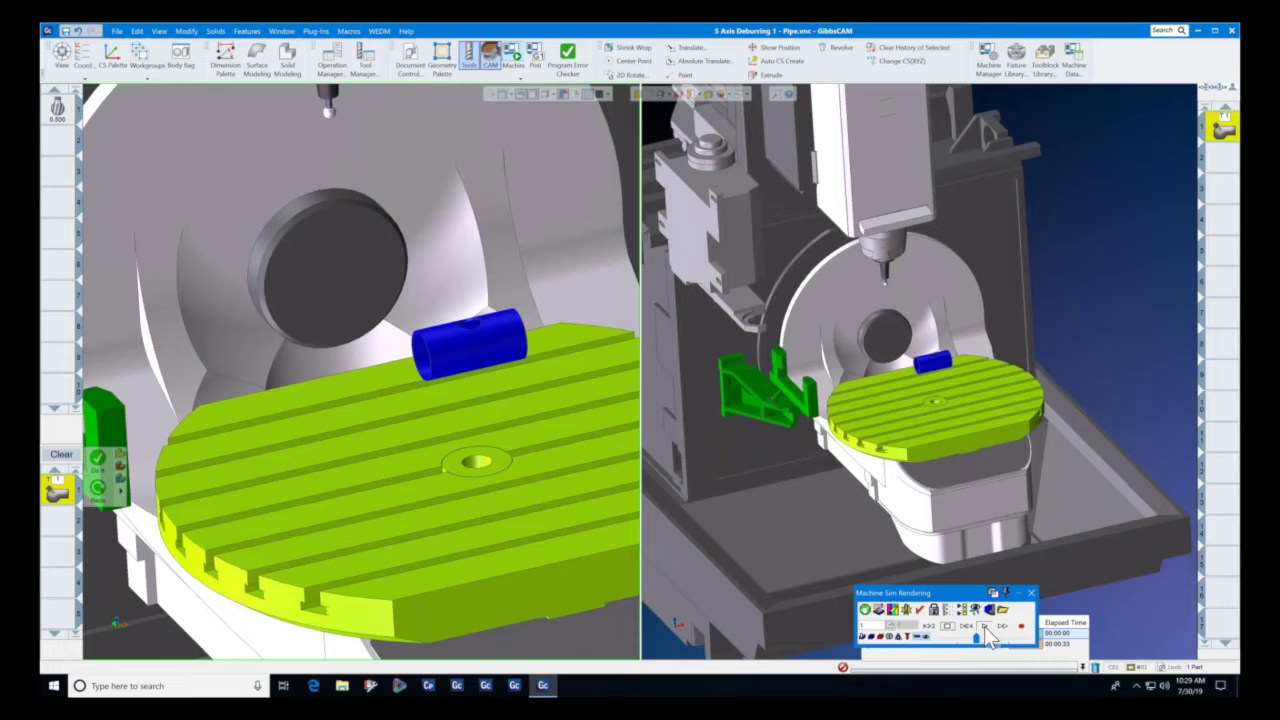
Rerun the deburring machine simulation, examine the axis positions against their limits, and exit the simulation.
left_click(985, 627)
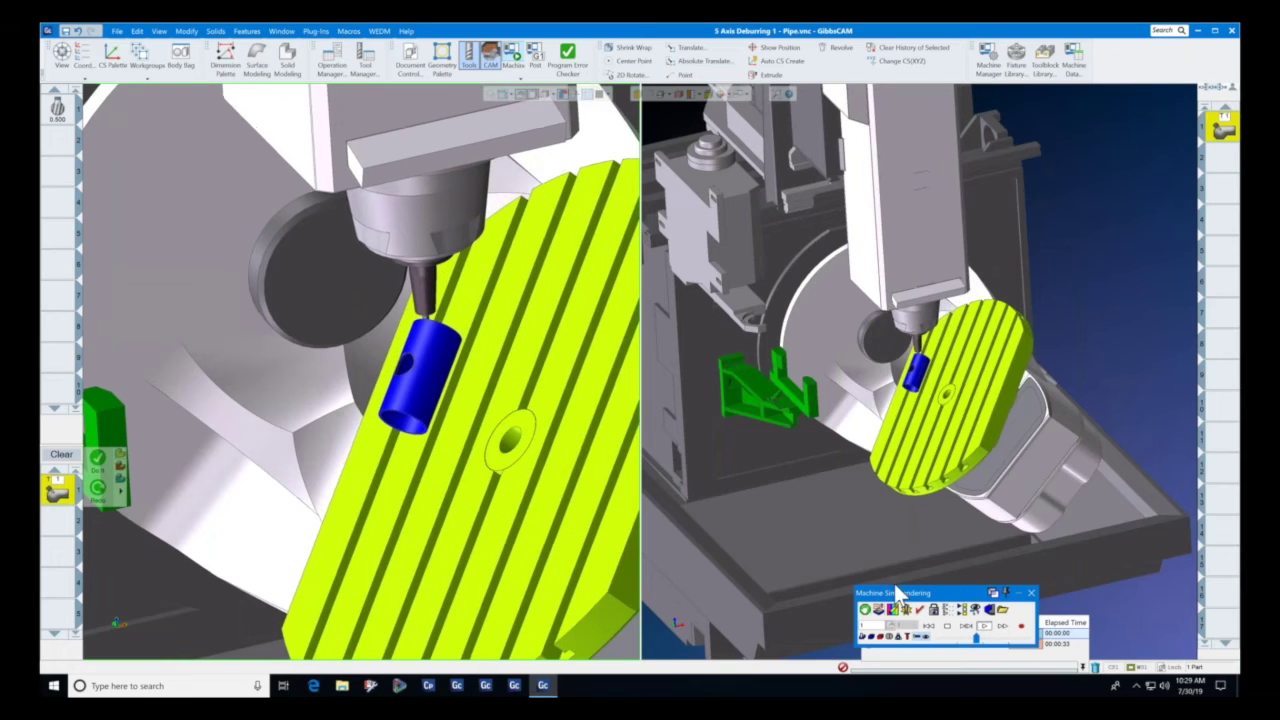
left_click(948, 611)
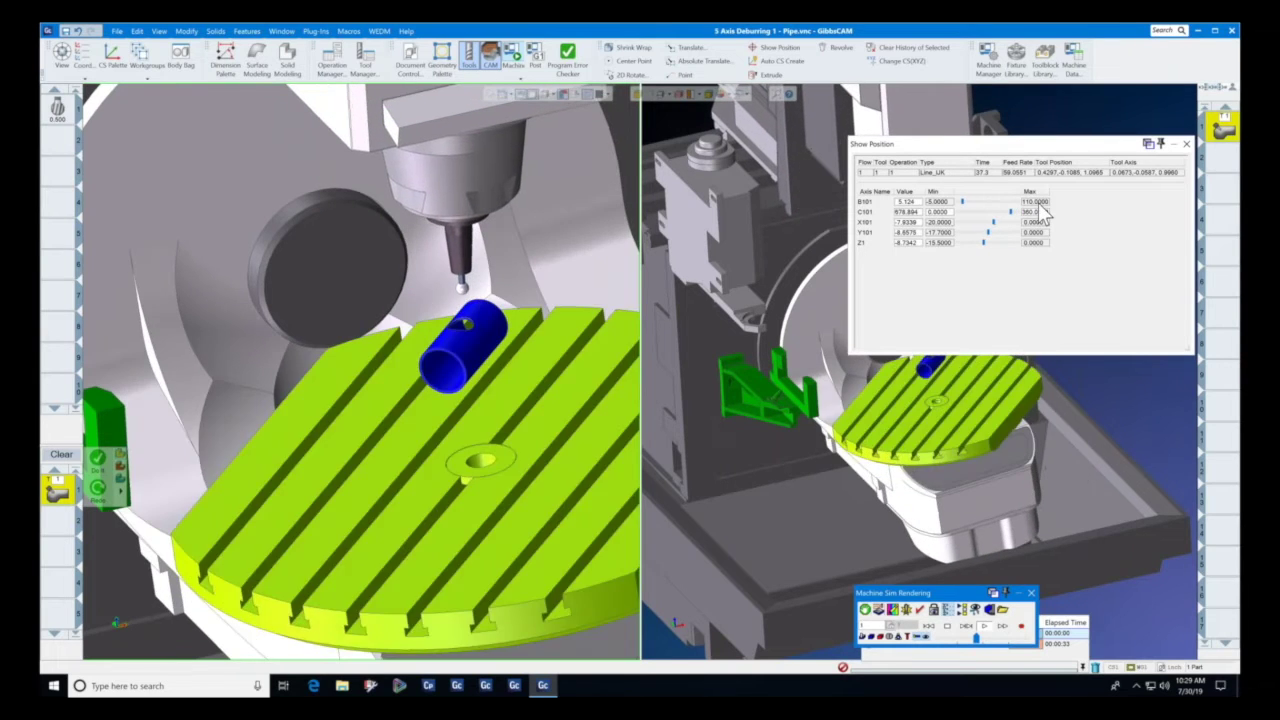
left_click(1186, 143)
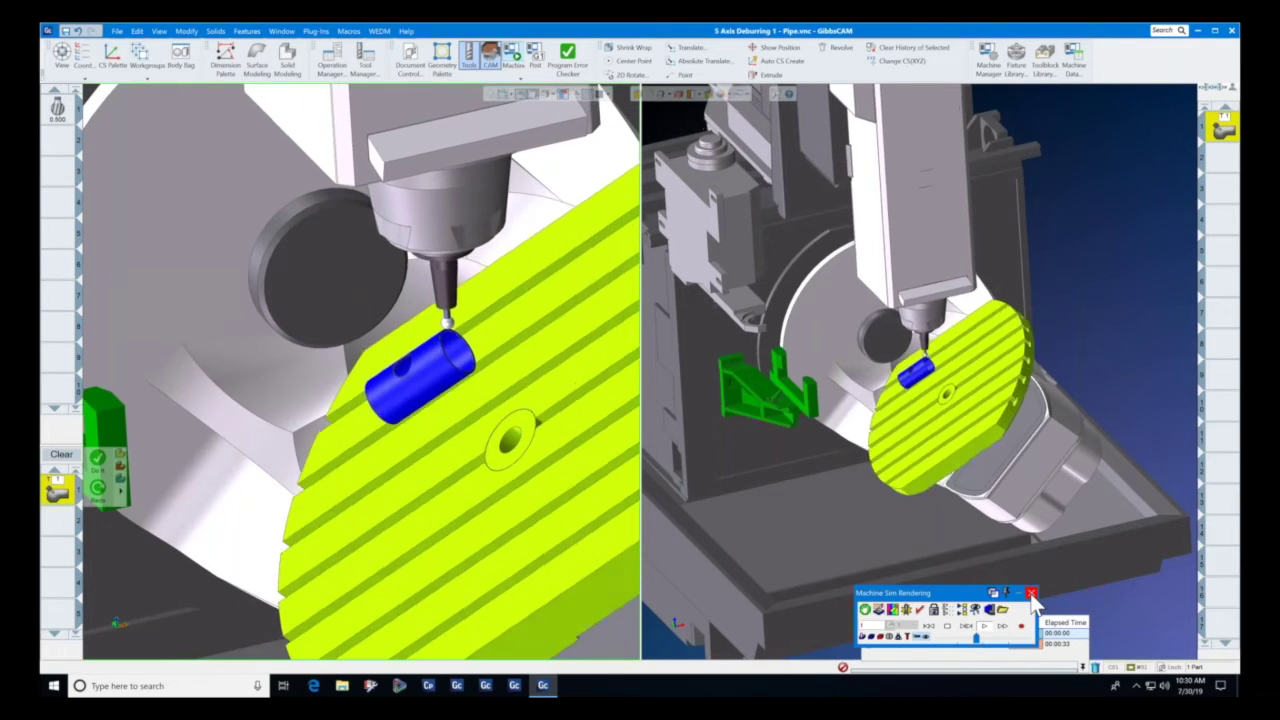
left_click(1032, 597)
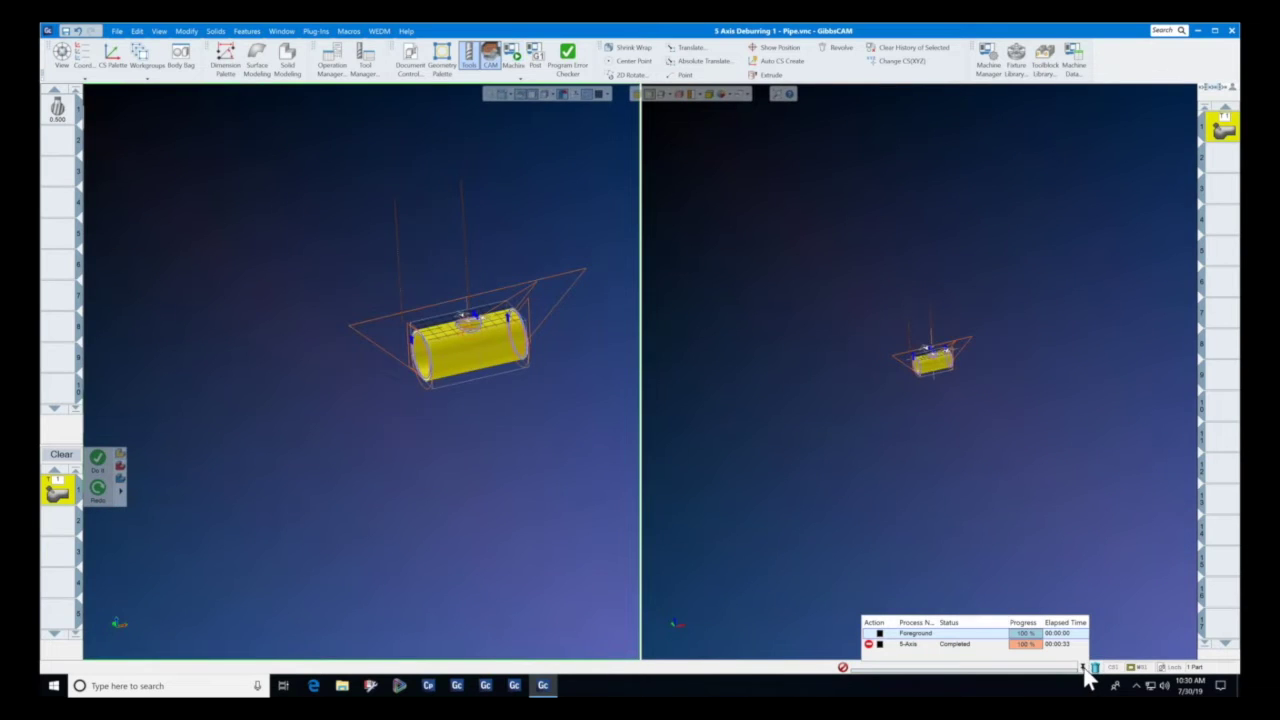
Open the recent Wheel eccentric cam part without saving the changes to the pipe part.
left_click(117, 31)
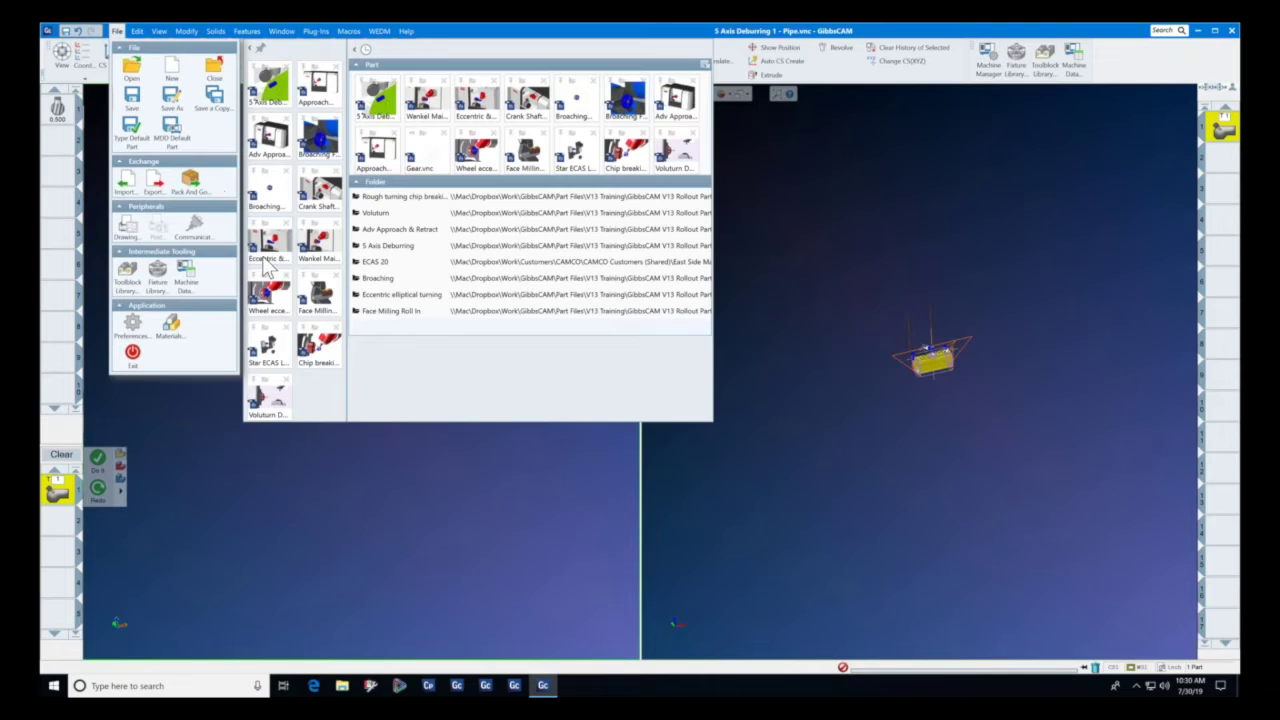
left_click(274, 297)
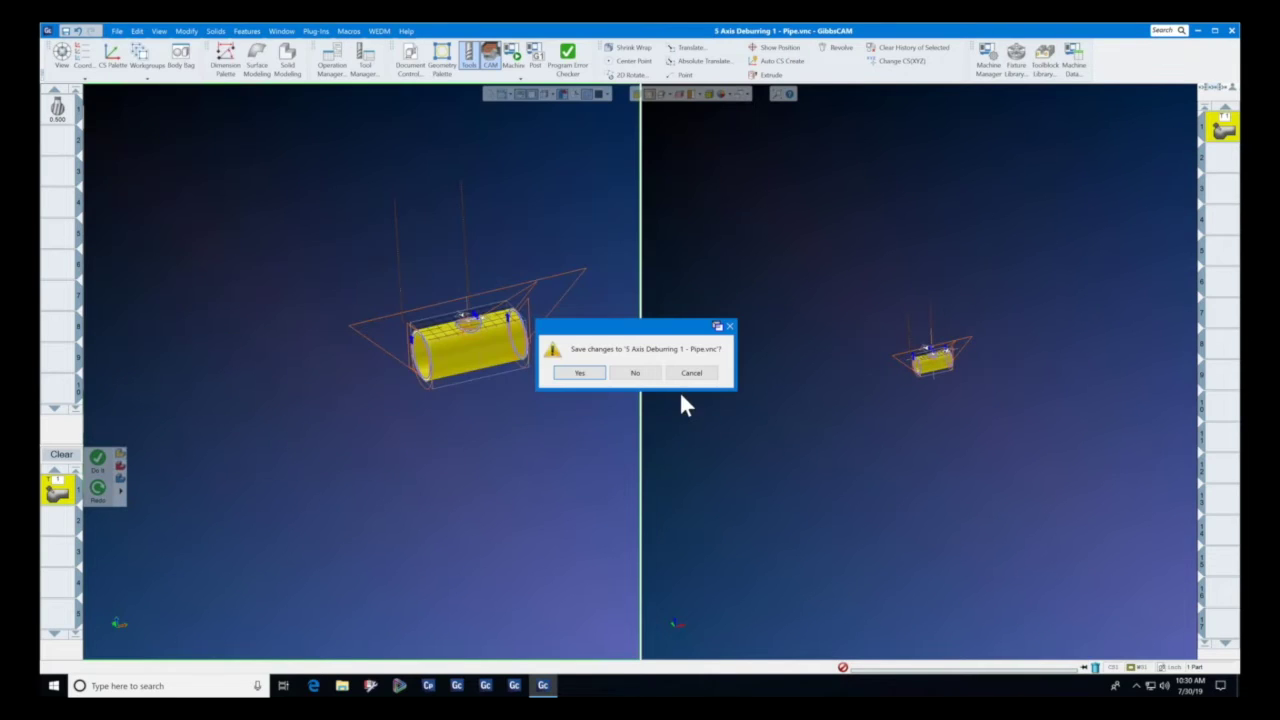
left_click(646, 378)
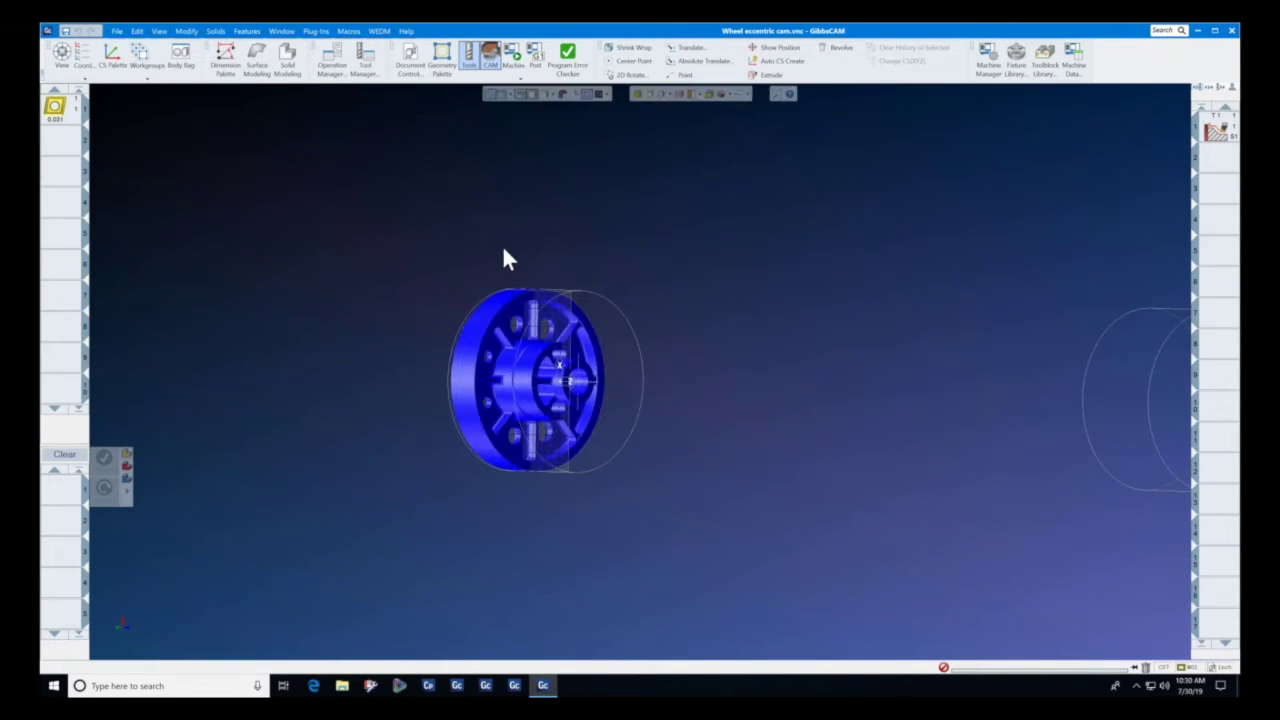
Run the machine simulation of the wheel's eccentric turning operation and close it.
left_click(512, 57)
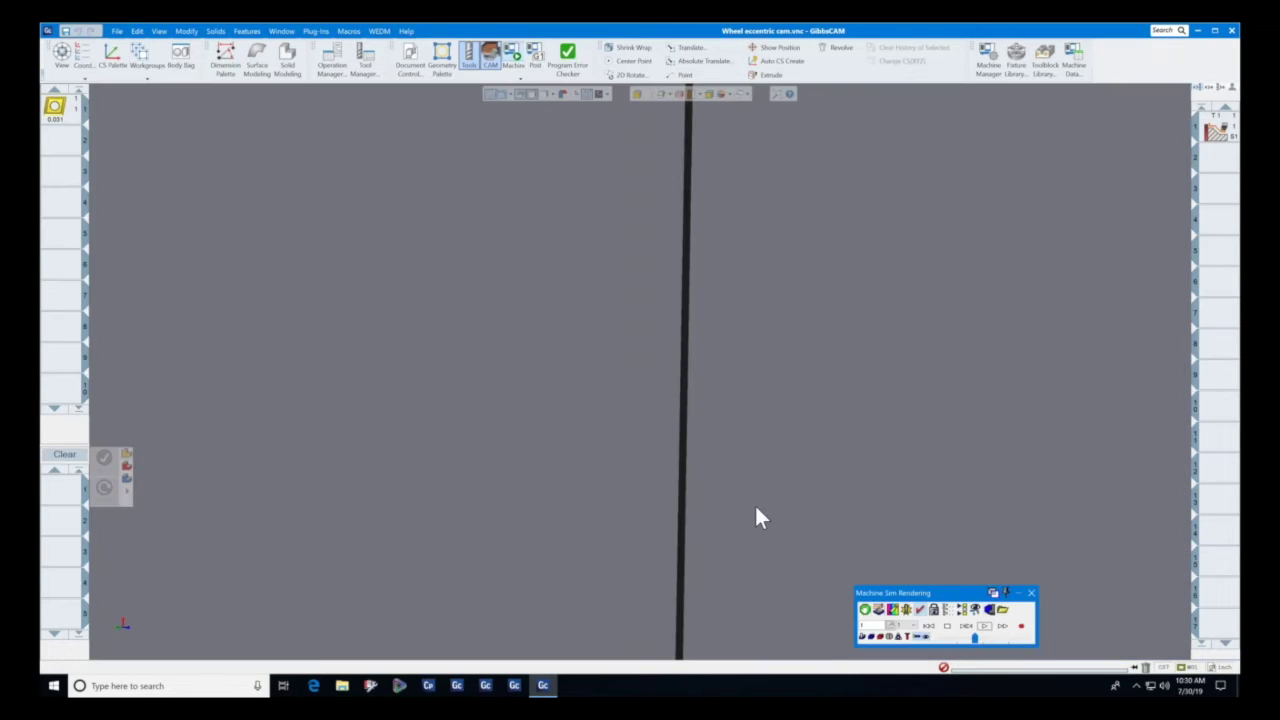
left_click(985, 628)
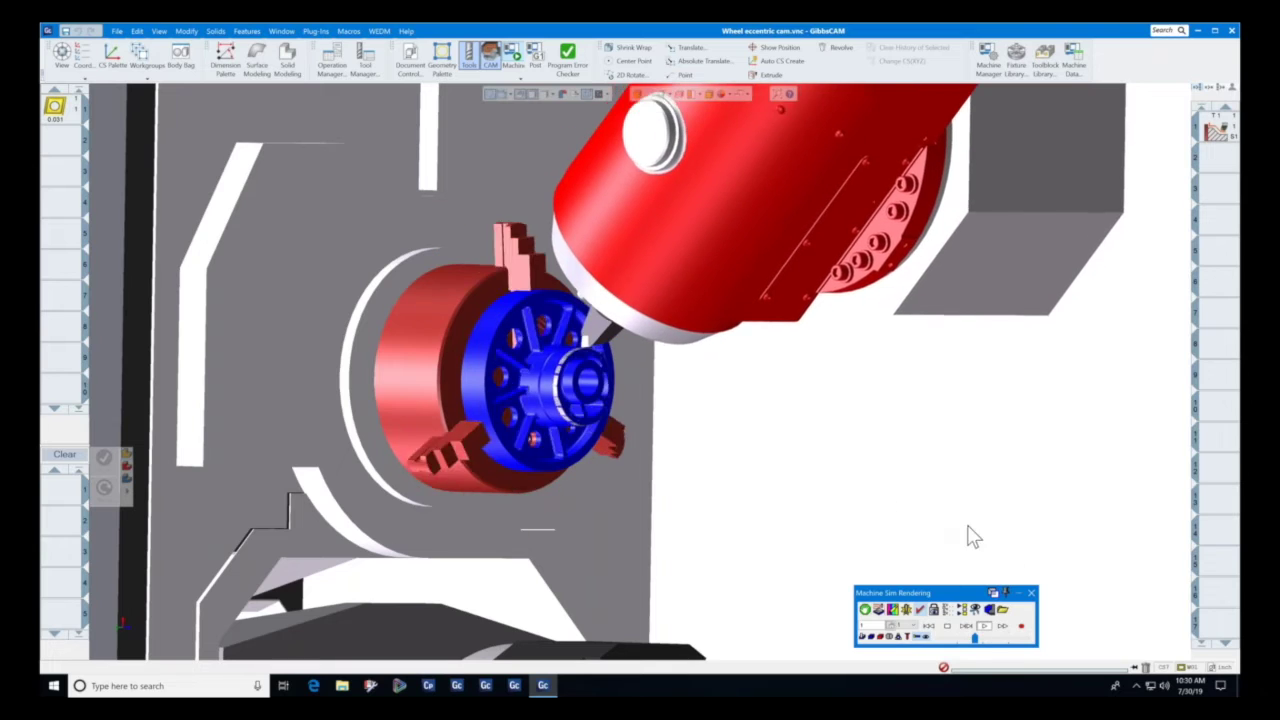
left_click(1032, 595)
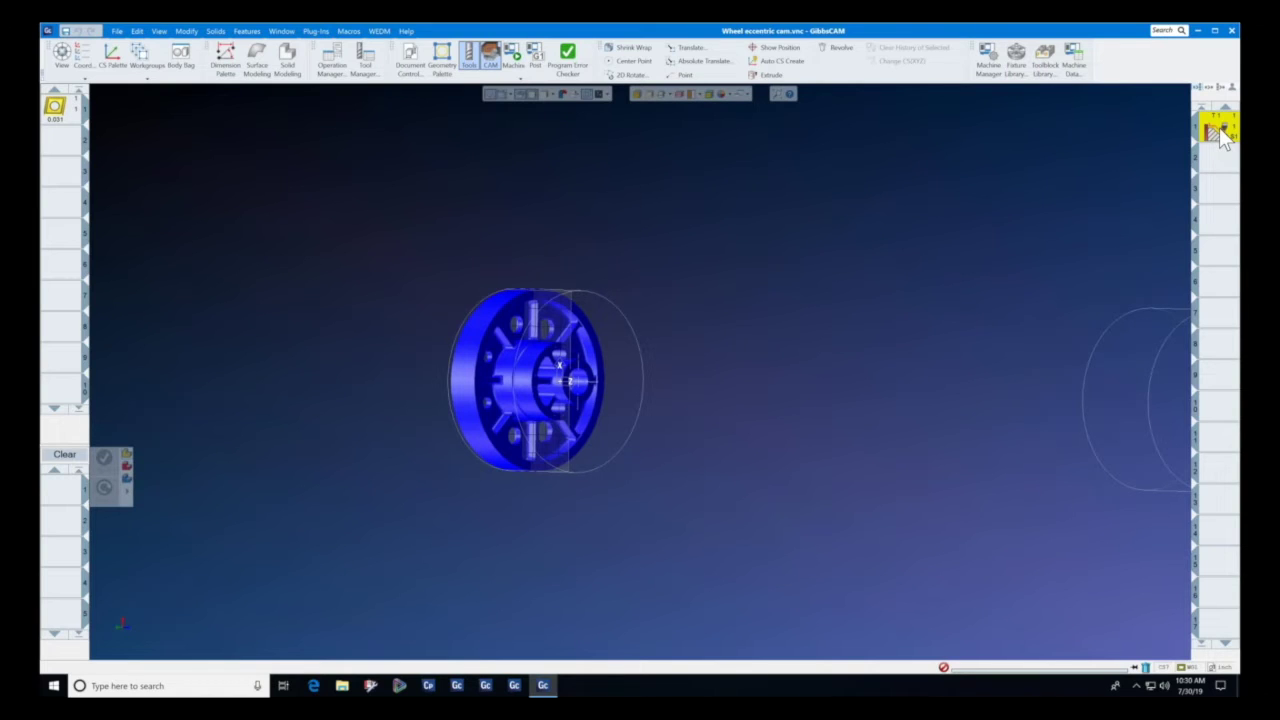
Open the wheel's contour process, examine its toolpath in the ZX view and its rotate settings, close it, and restore the isometric view.
double_click(1219, 127)
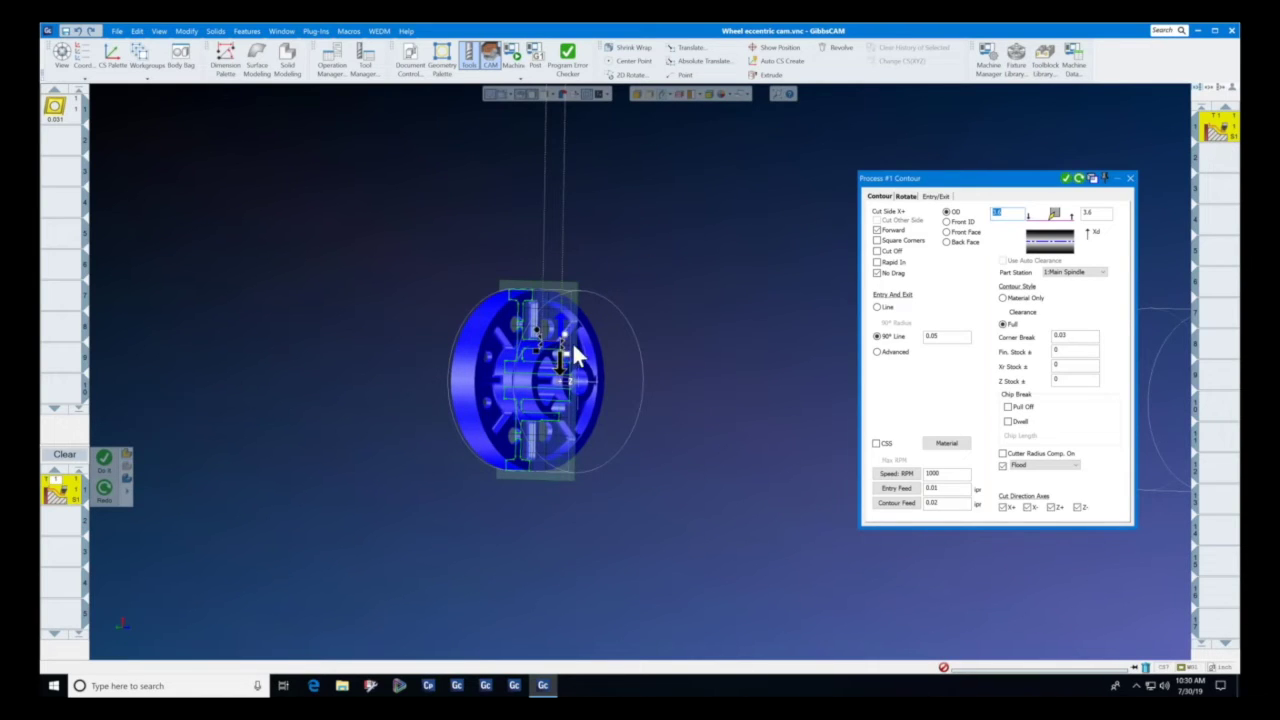
left_click(113, 612)
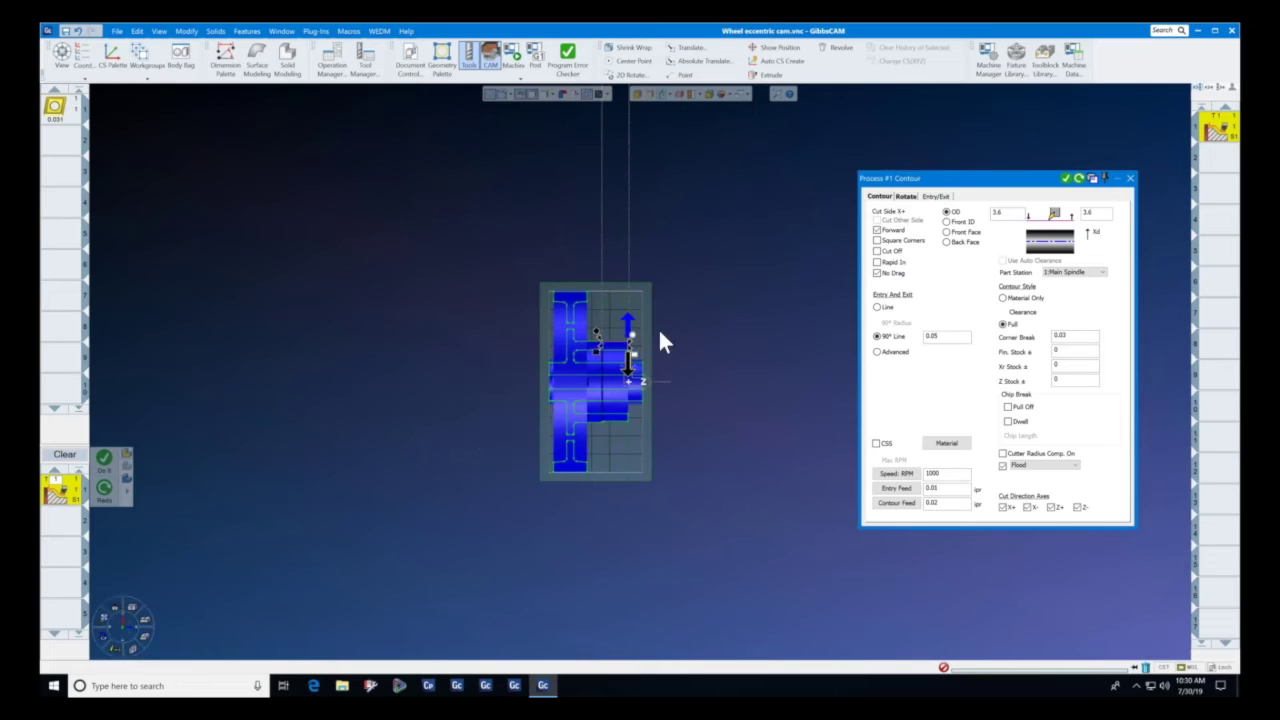
left_click_drag(543, 286, 689, 402)
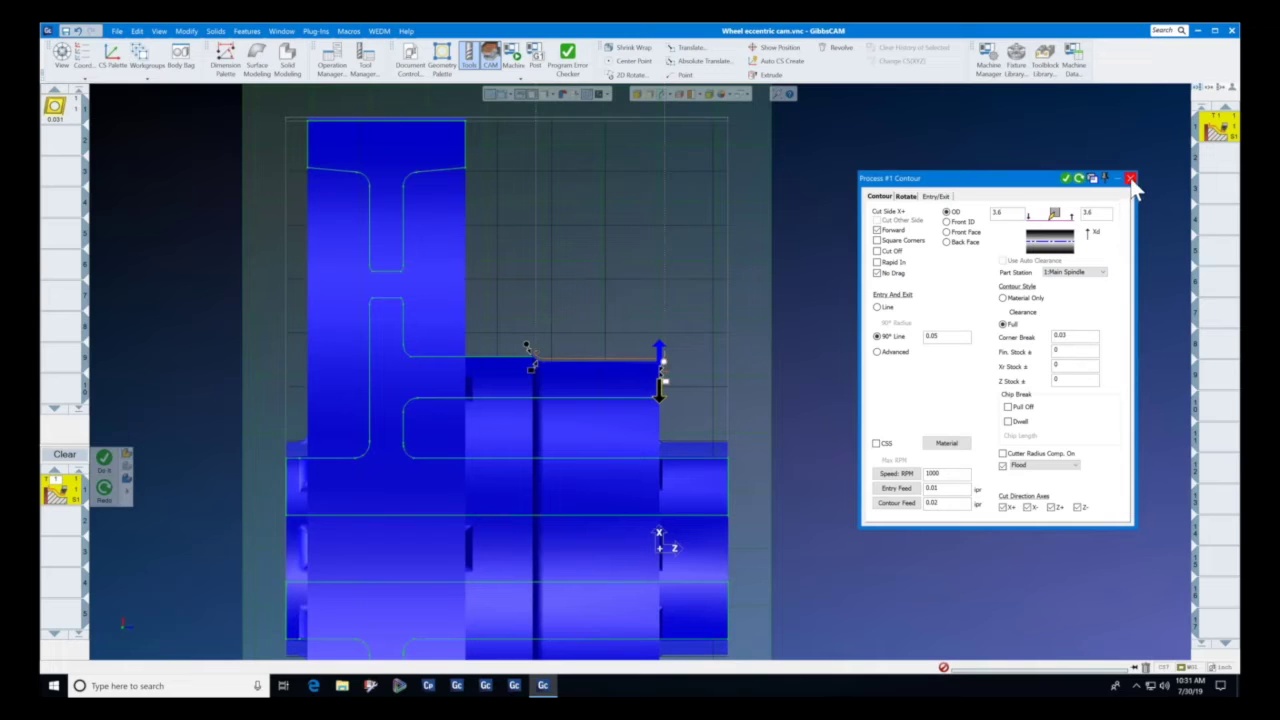
left_click(903, 197)
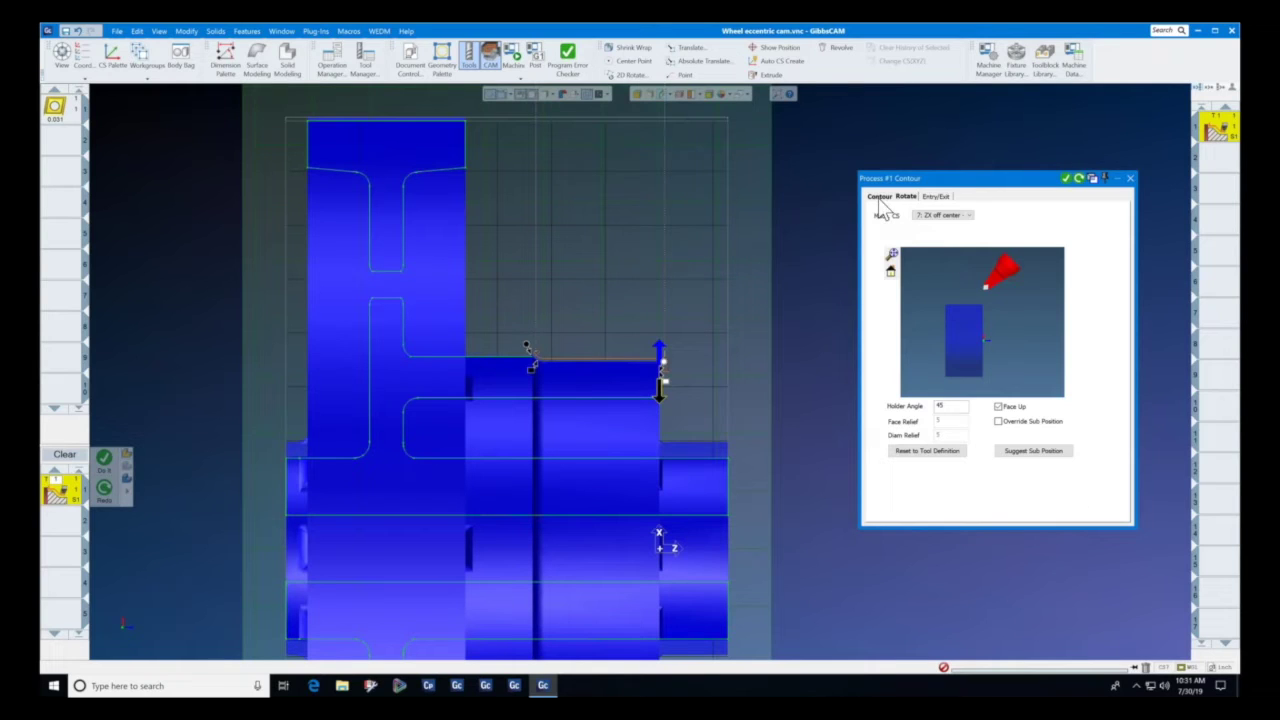
left_click(879, 198)
left_click(1130, 179)
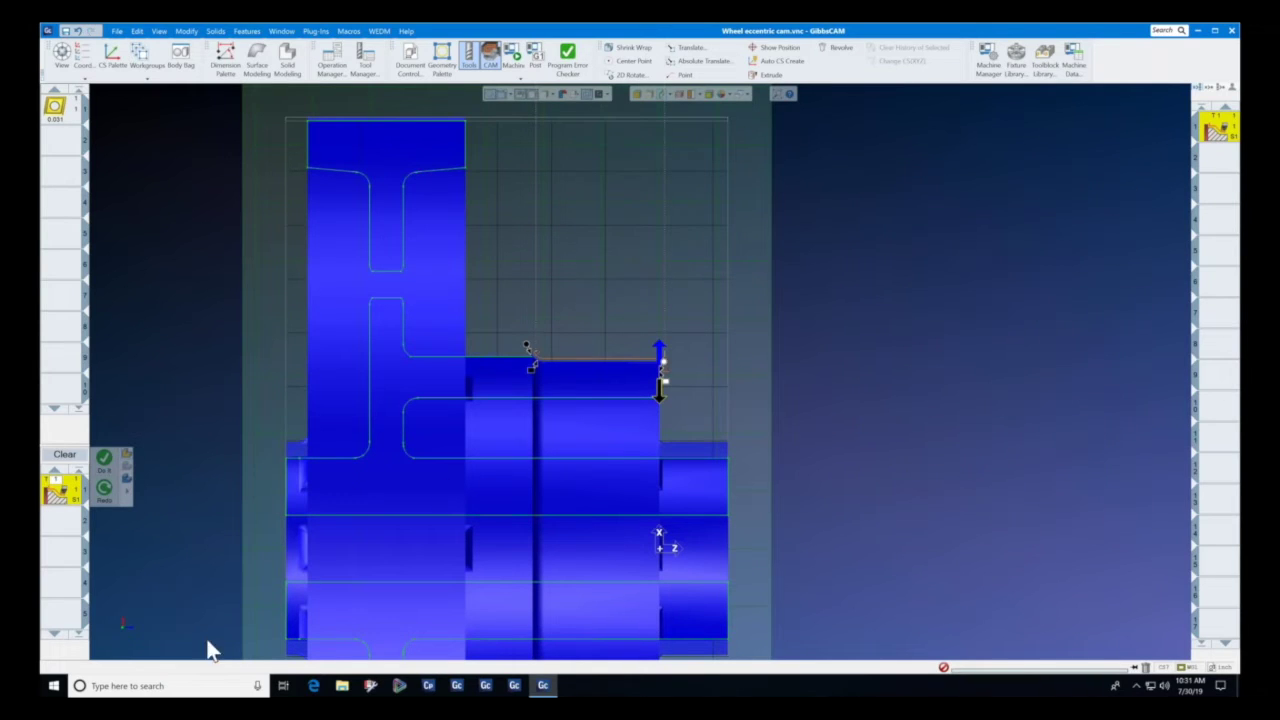
mouse_move(118, 643)
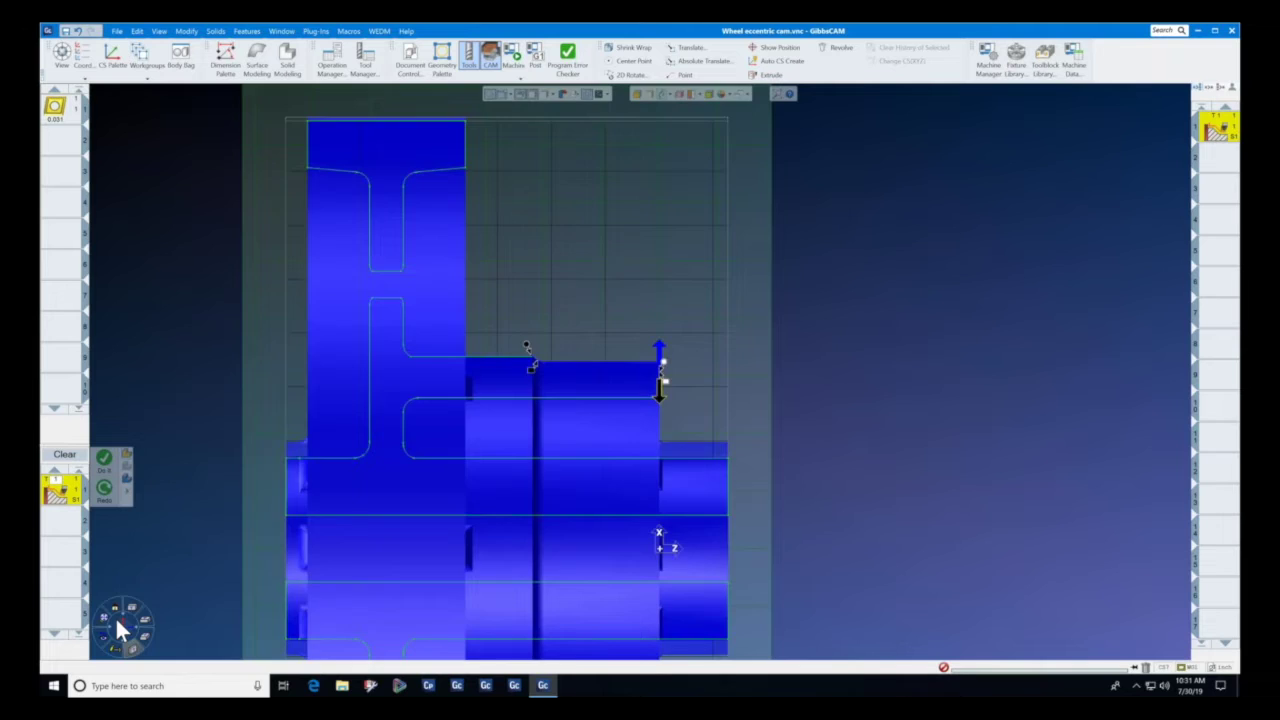
left_click(119, 622)
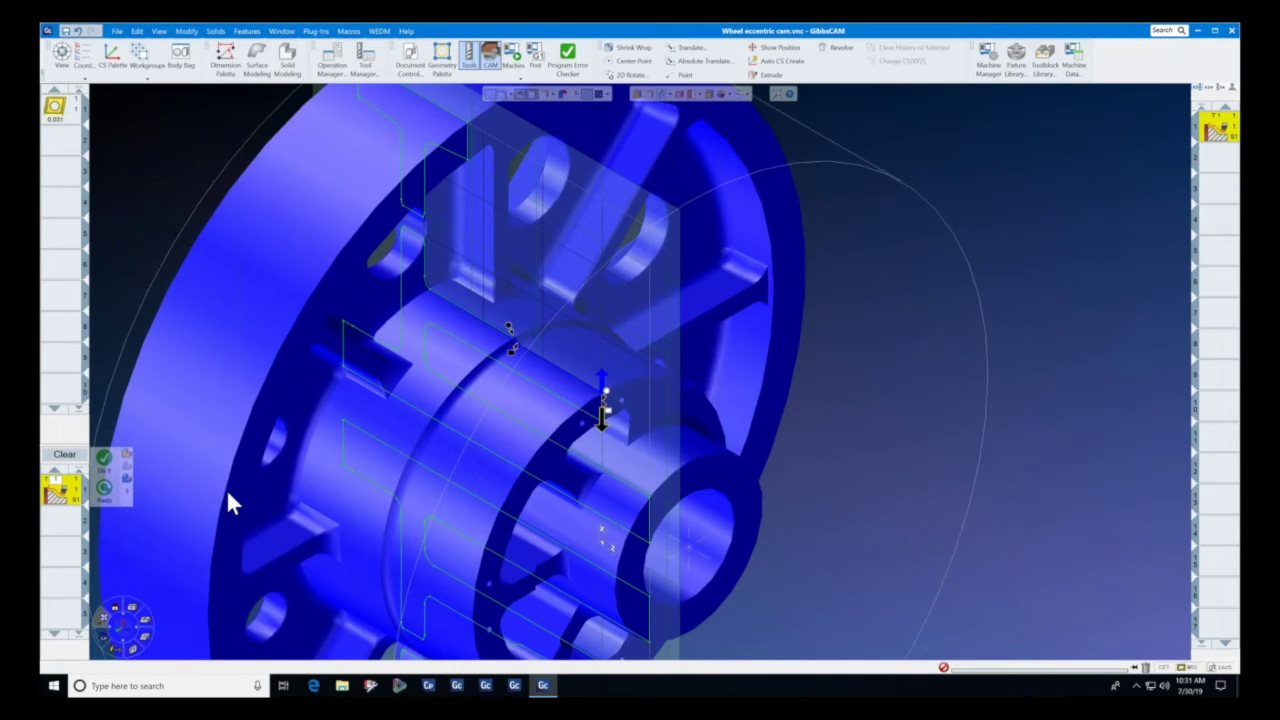
Open the recent Face Milling Roll In part without saving the changes to the wheel part.
left_click(117, 31)
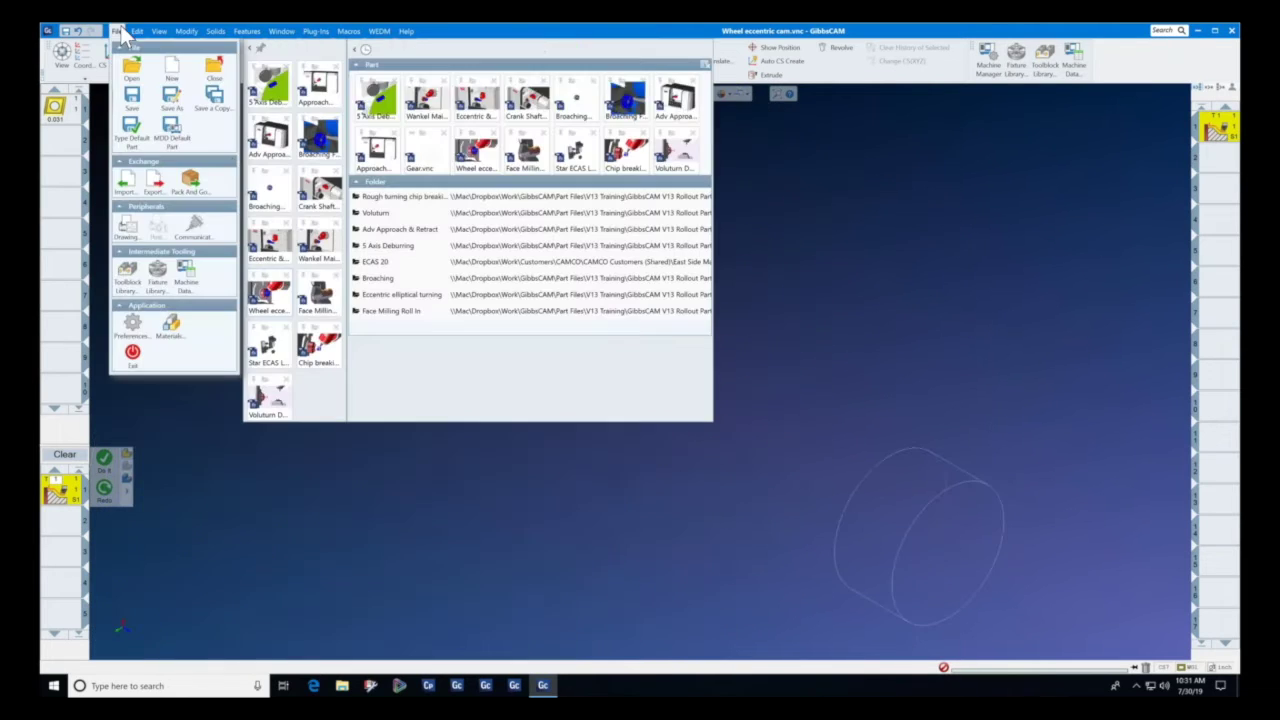
left_click(320, 300)
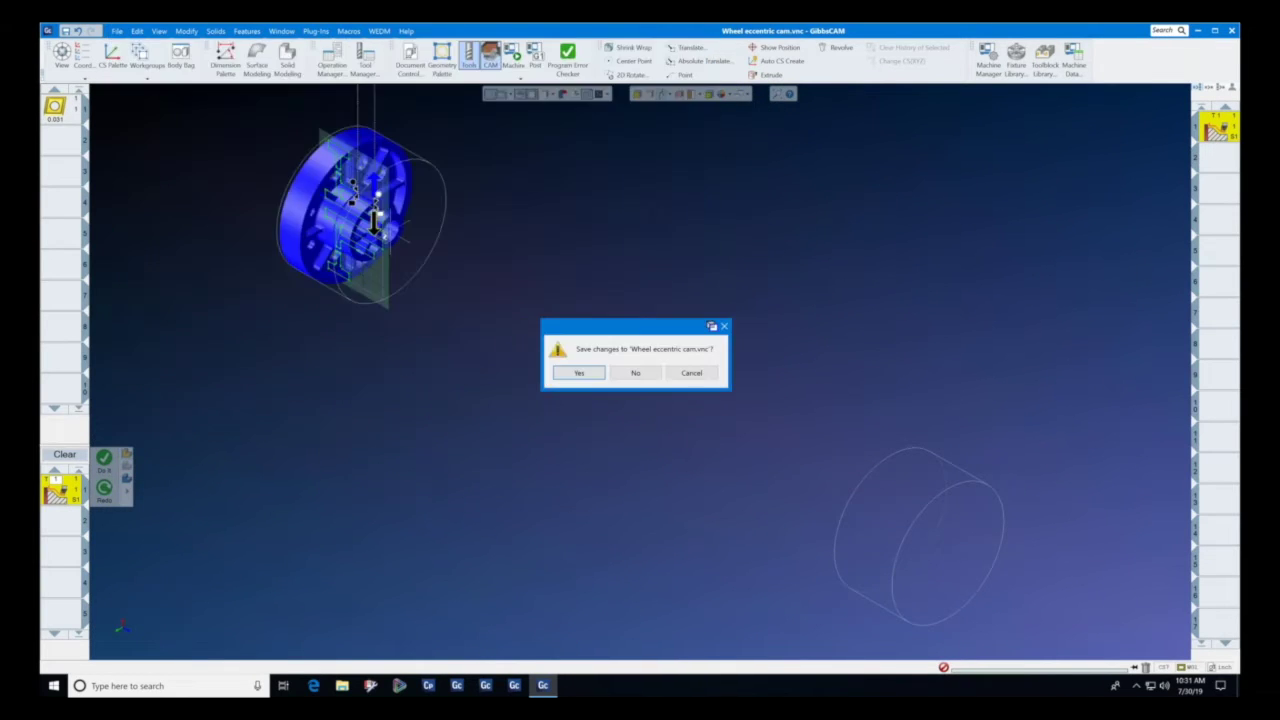
left_click(645, 372)
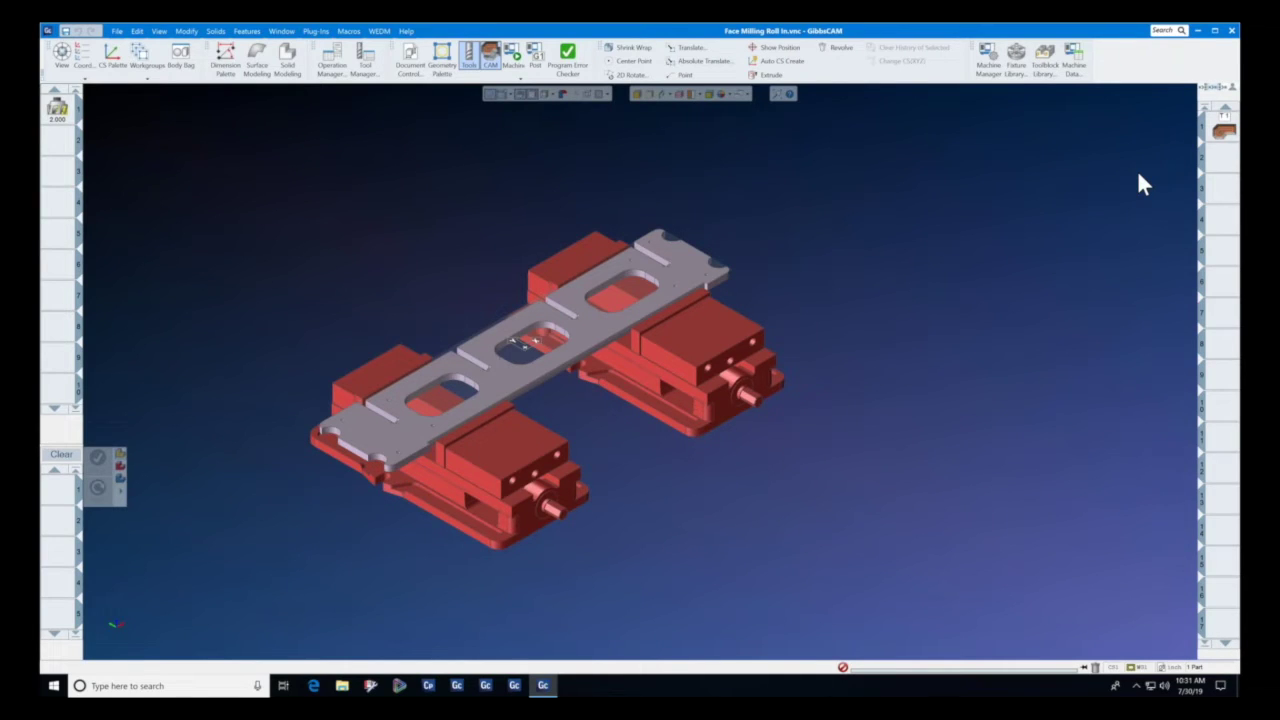
Examine the face milling parameters in the plate's roughing process, including the Roll In Entry option, and close the process.
double_click(1224, 131)
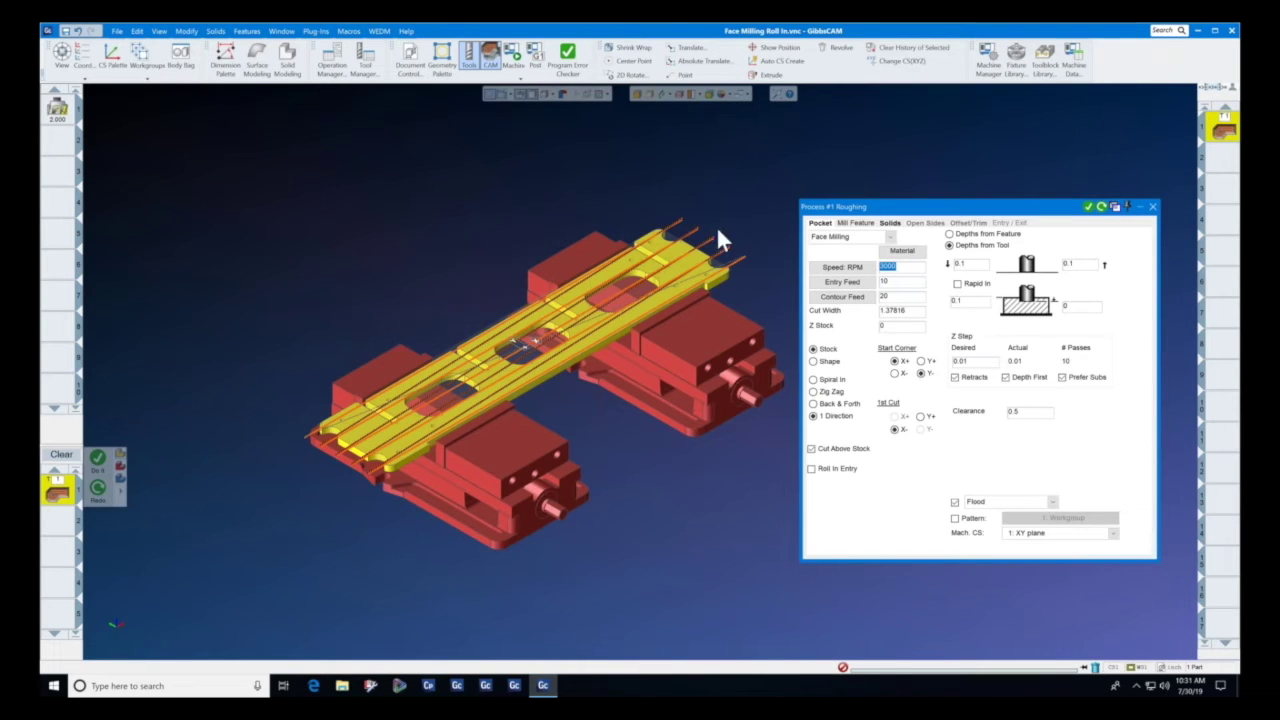
left_click(1152, 206)
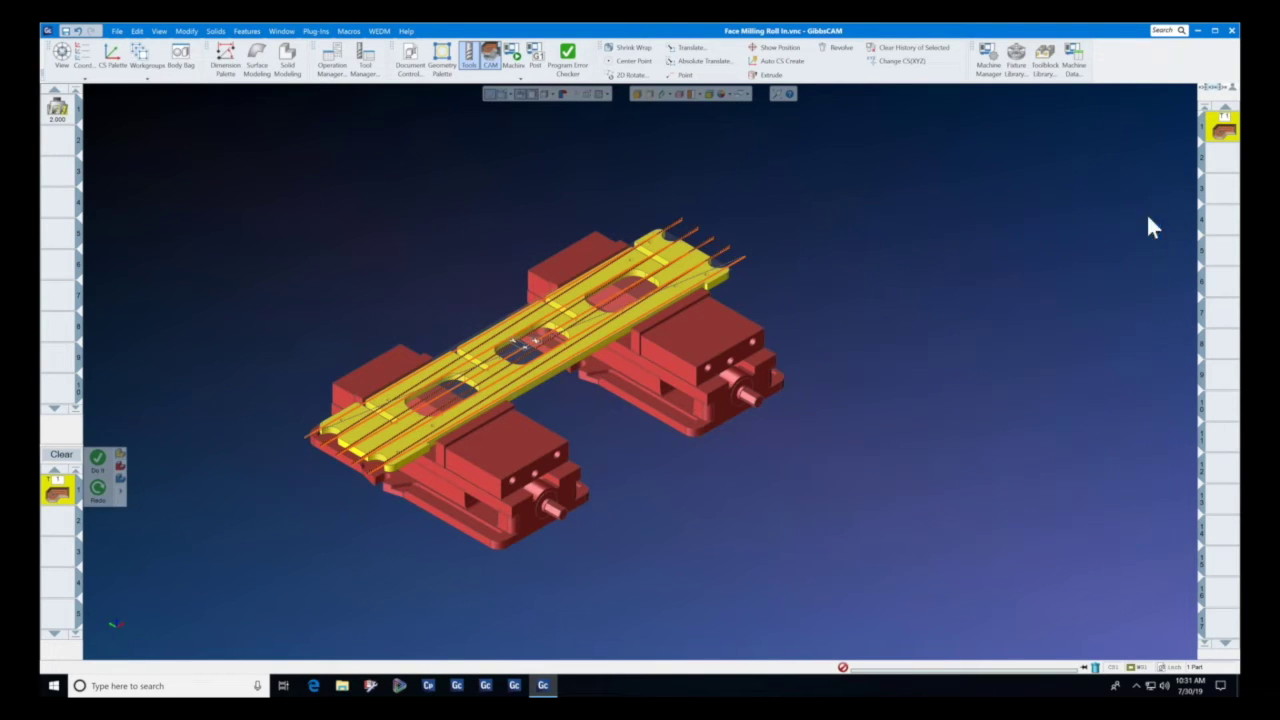
double_click(1223, 131)
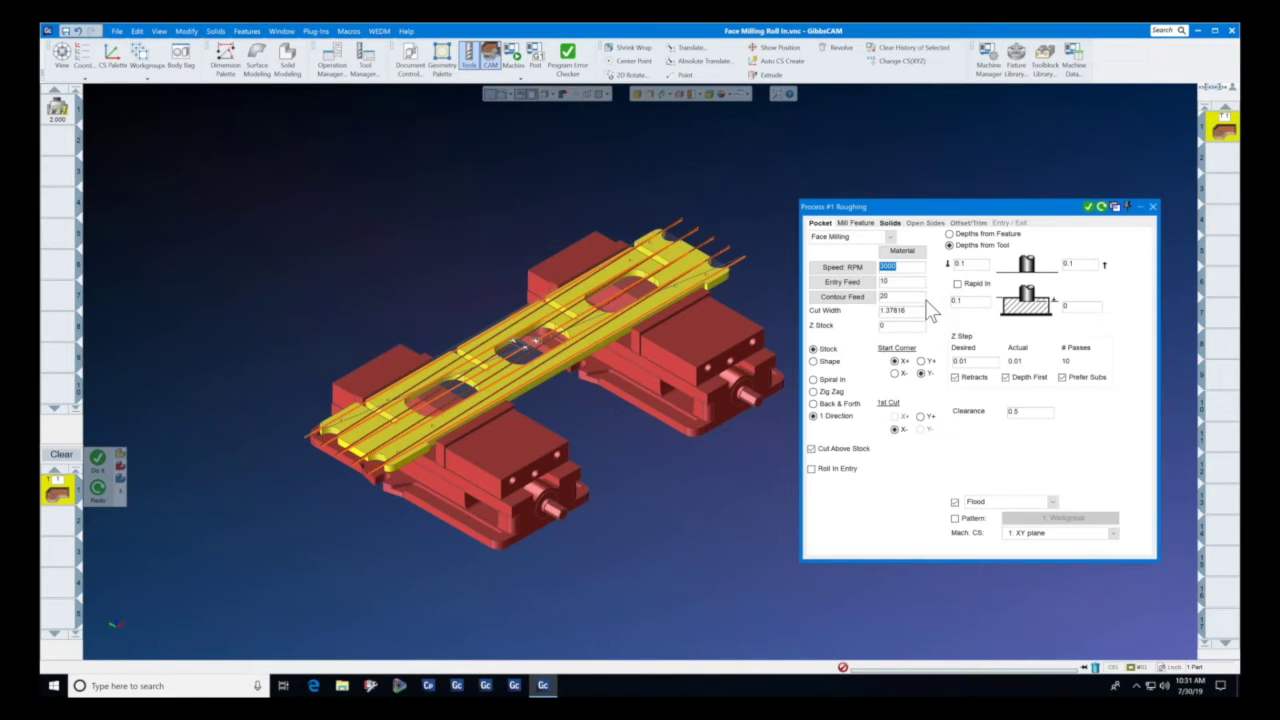
key("Tab")
key("Tab")
key("Tab")
left_click(1153, 207)
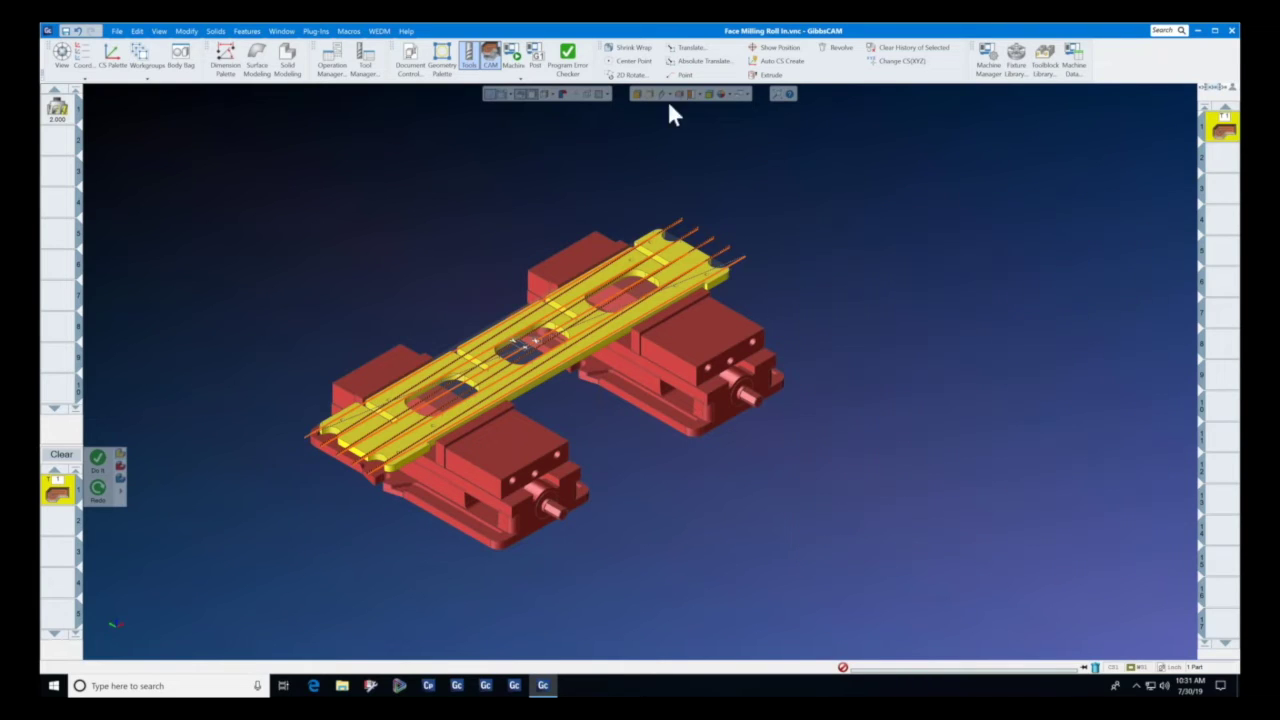
Run the machine simulation of the plate's face milling operation and close it.
left_click(512, 57)
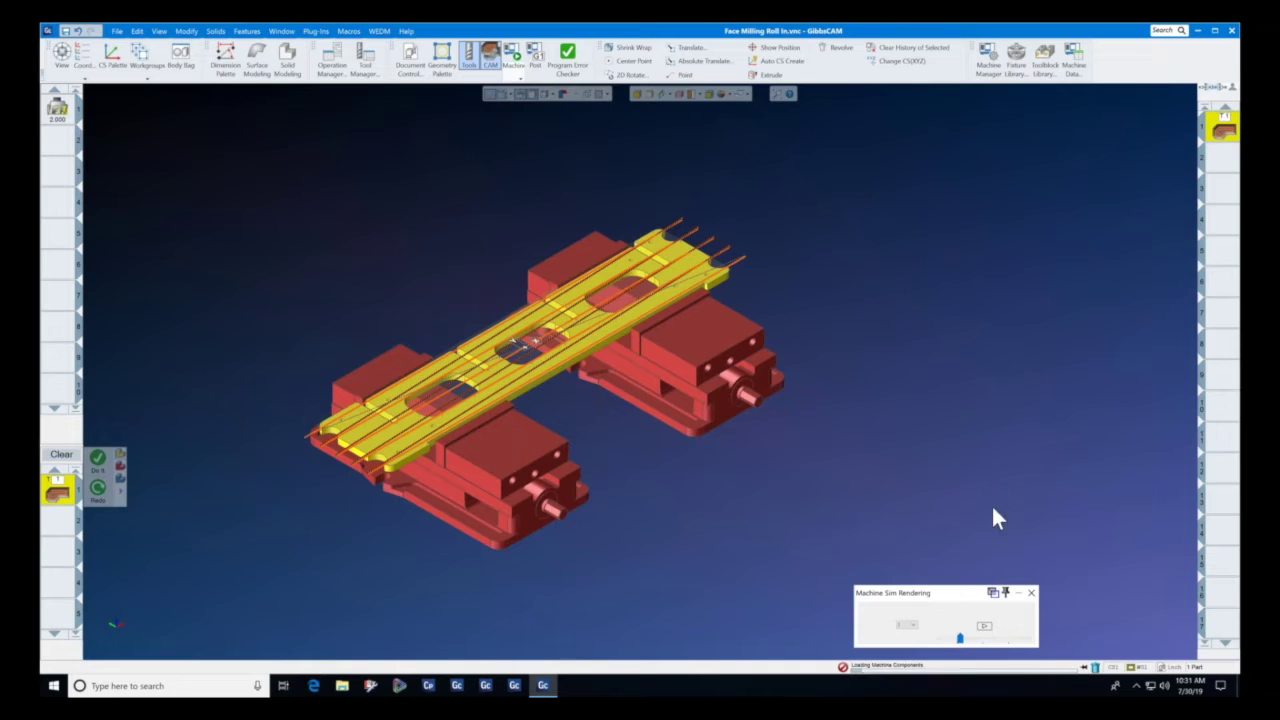
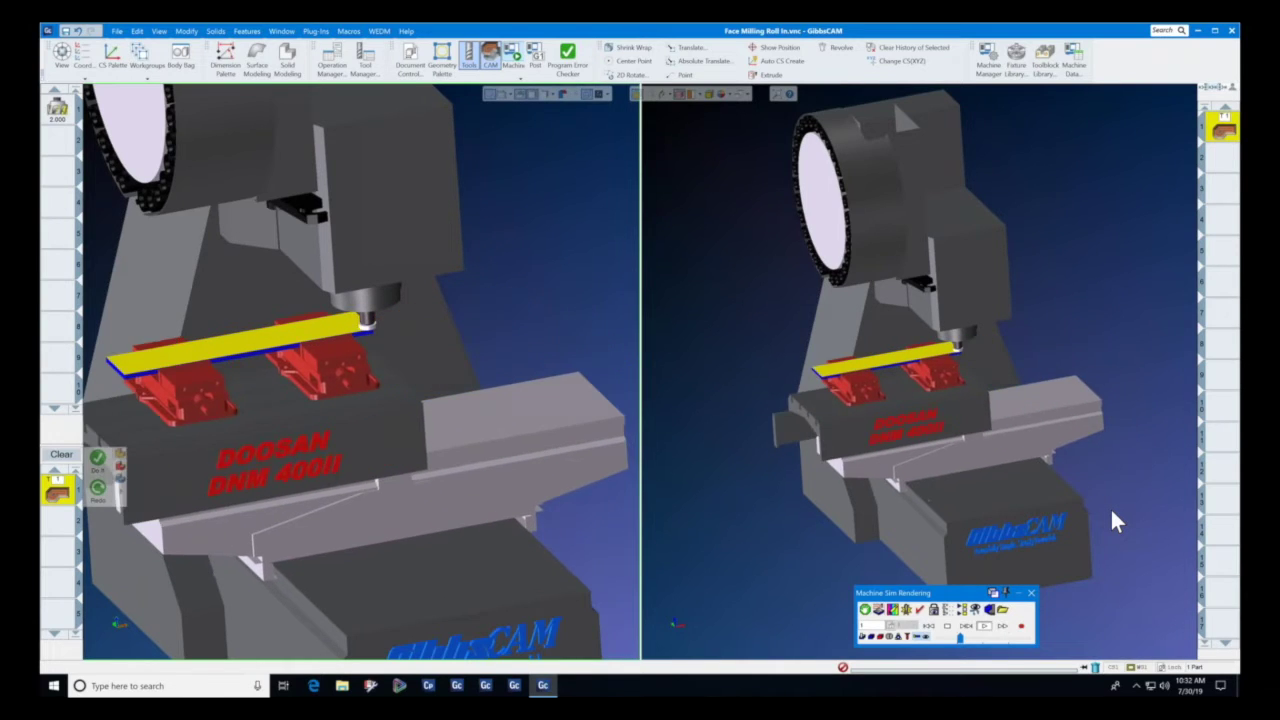
left_click(966, 627)
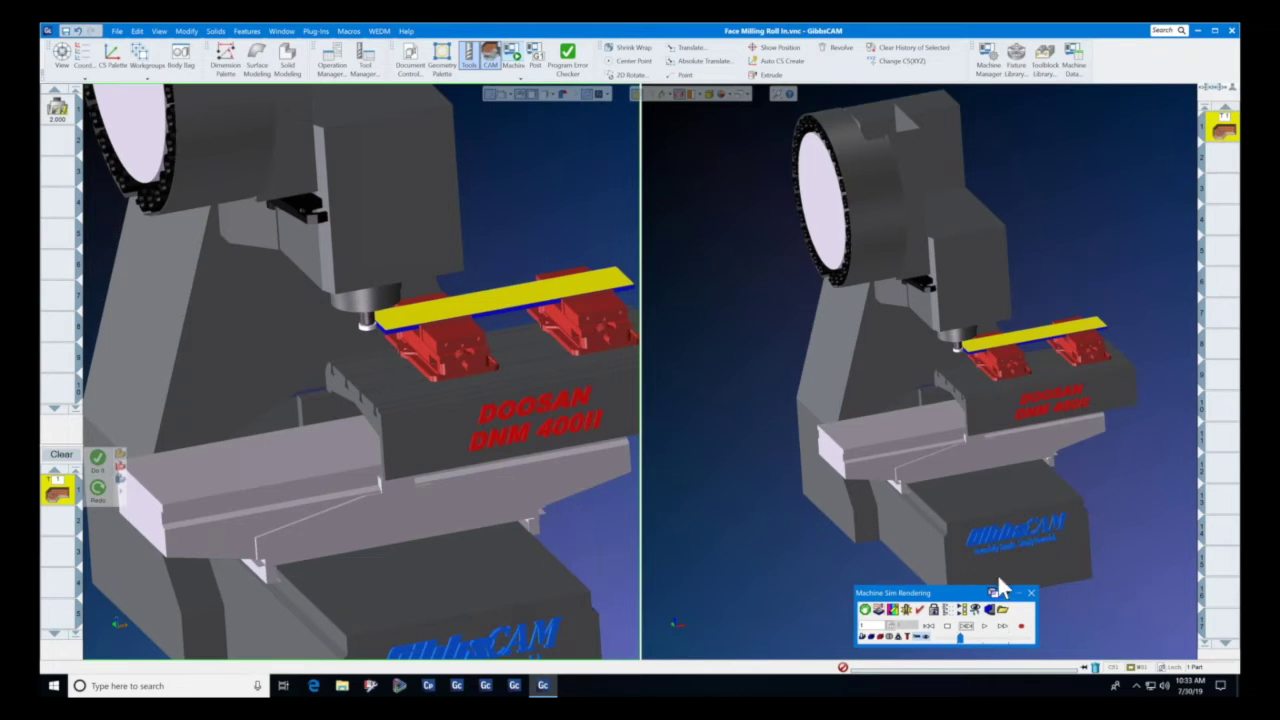
left_click(1031, 593)
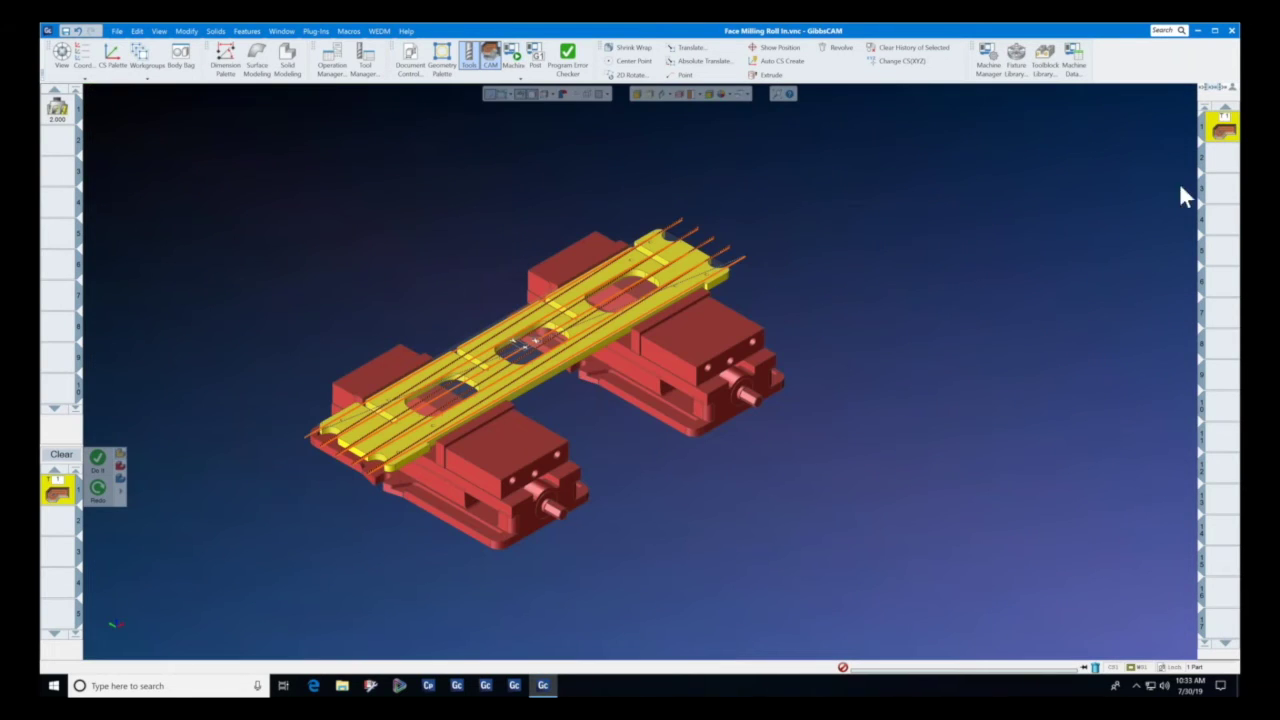
Enable Roll In Entry in the plate's face milling process, regenerate the operation's toolpath, and close the process.
double_click(1224, 134)
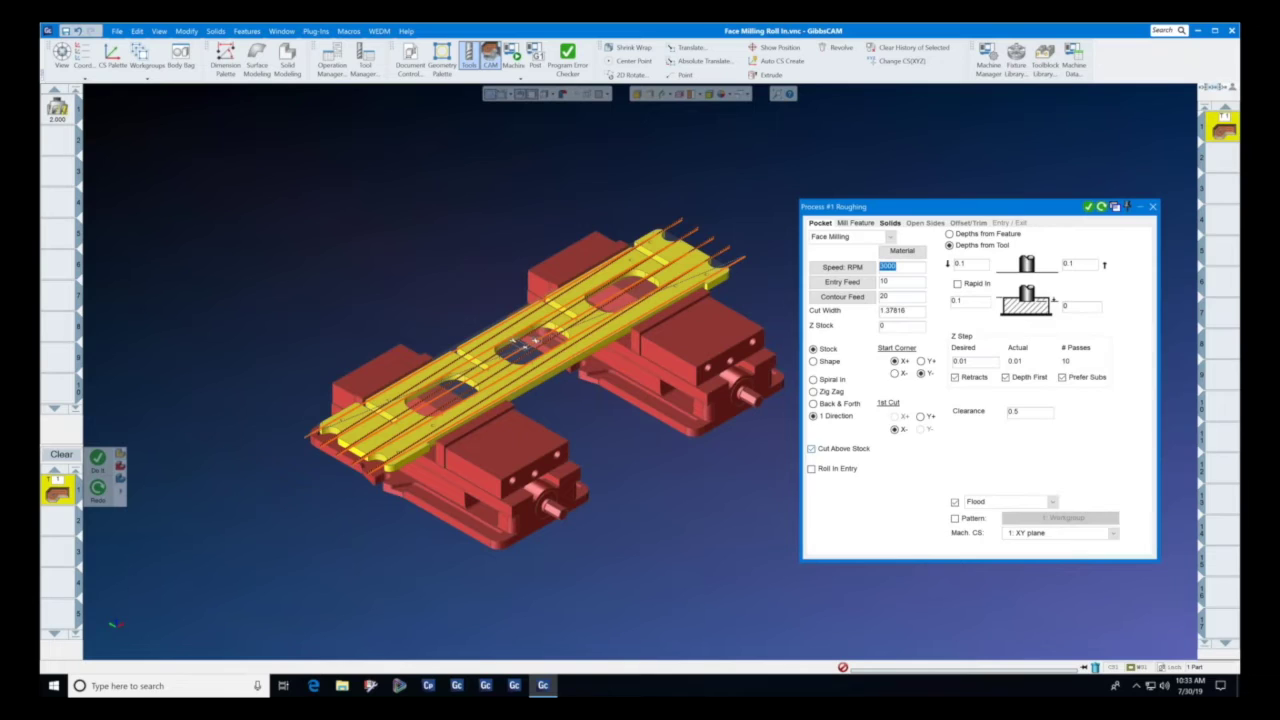
left_click(827, 476)
left_click(1101, 207)
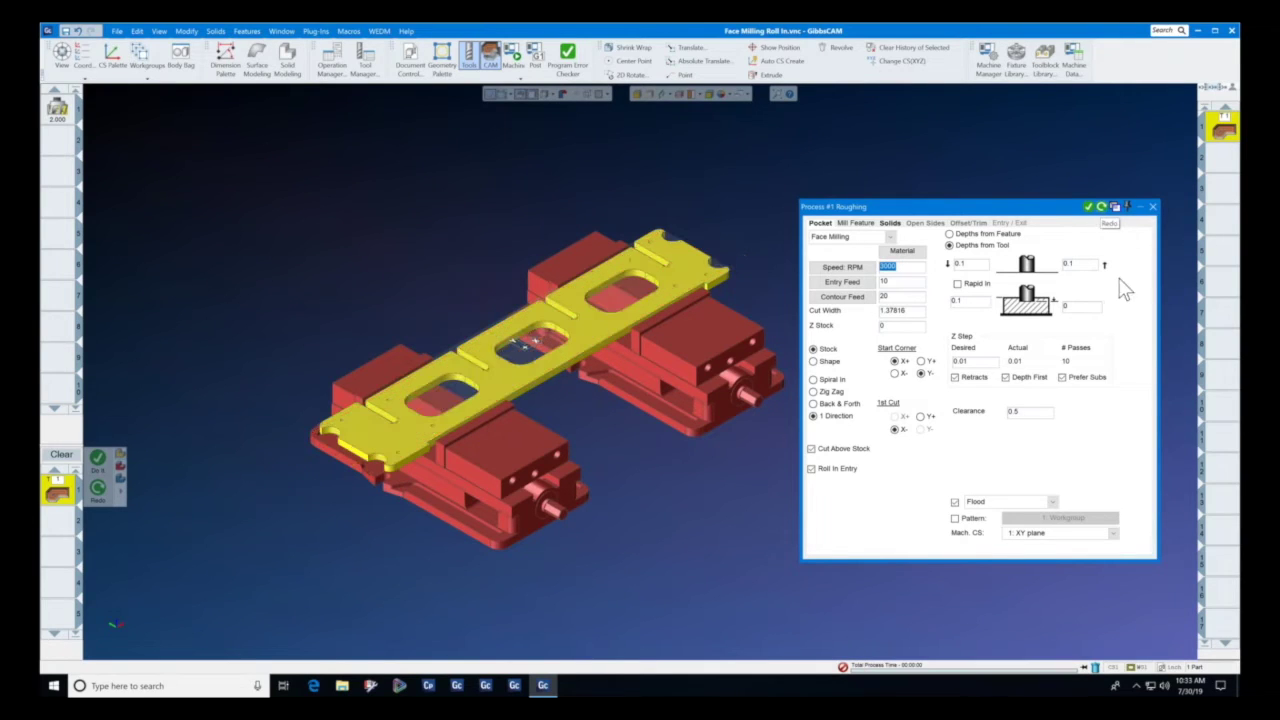
left_click(1153, 207)
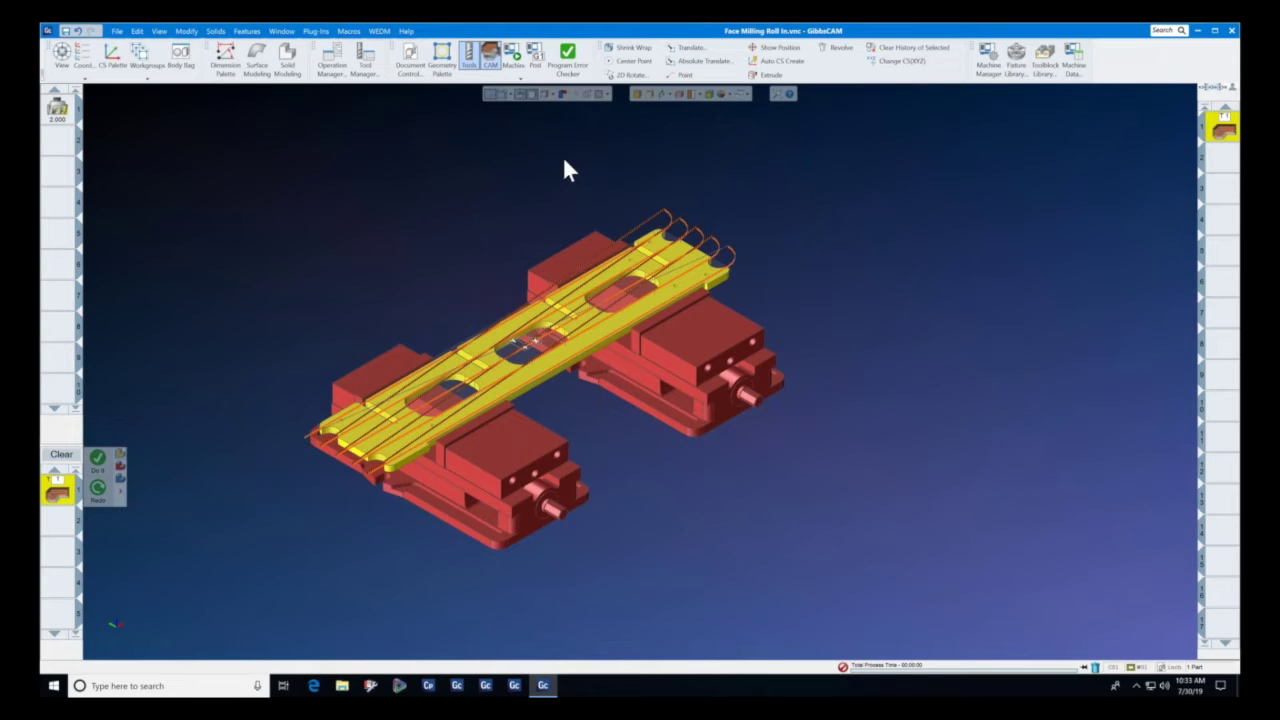
Run the machine simulation of the roll-in face milling close up, close it, and check the Roll In Entry option in the roughing process.
left_click(513, 56)
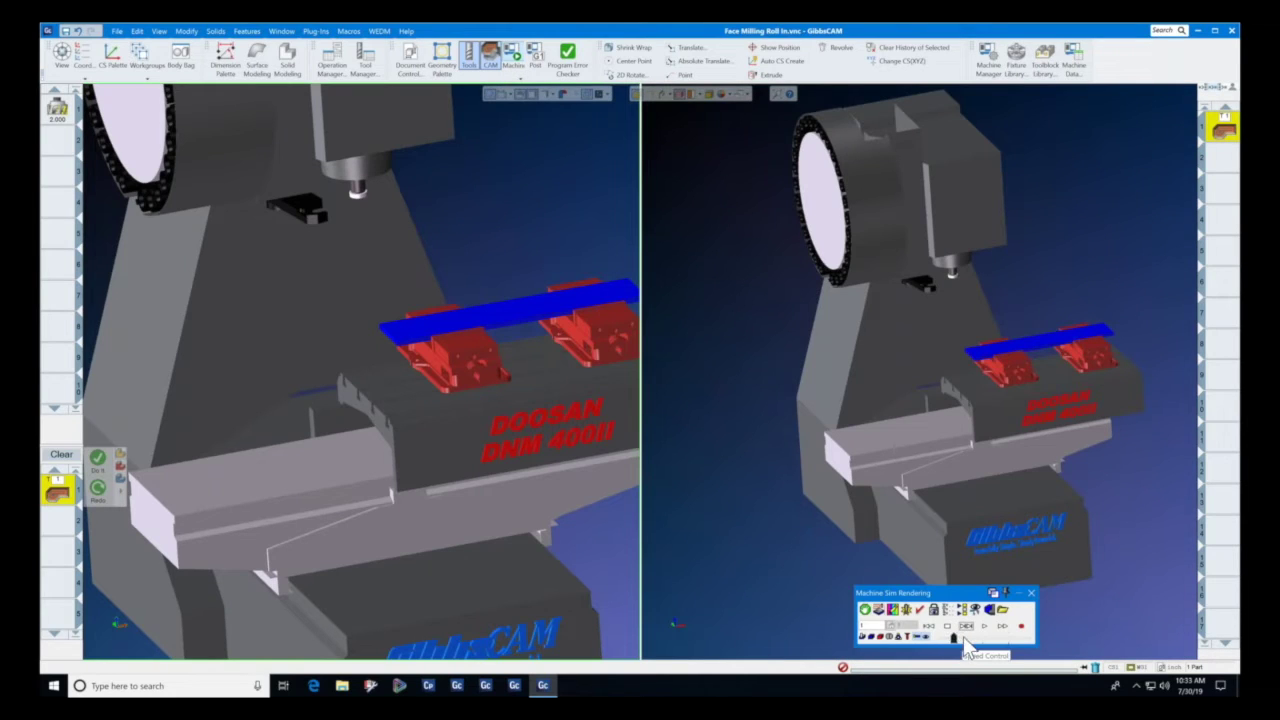
left_click(984, 625)
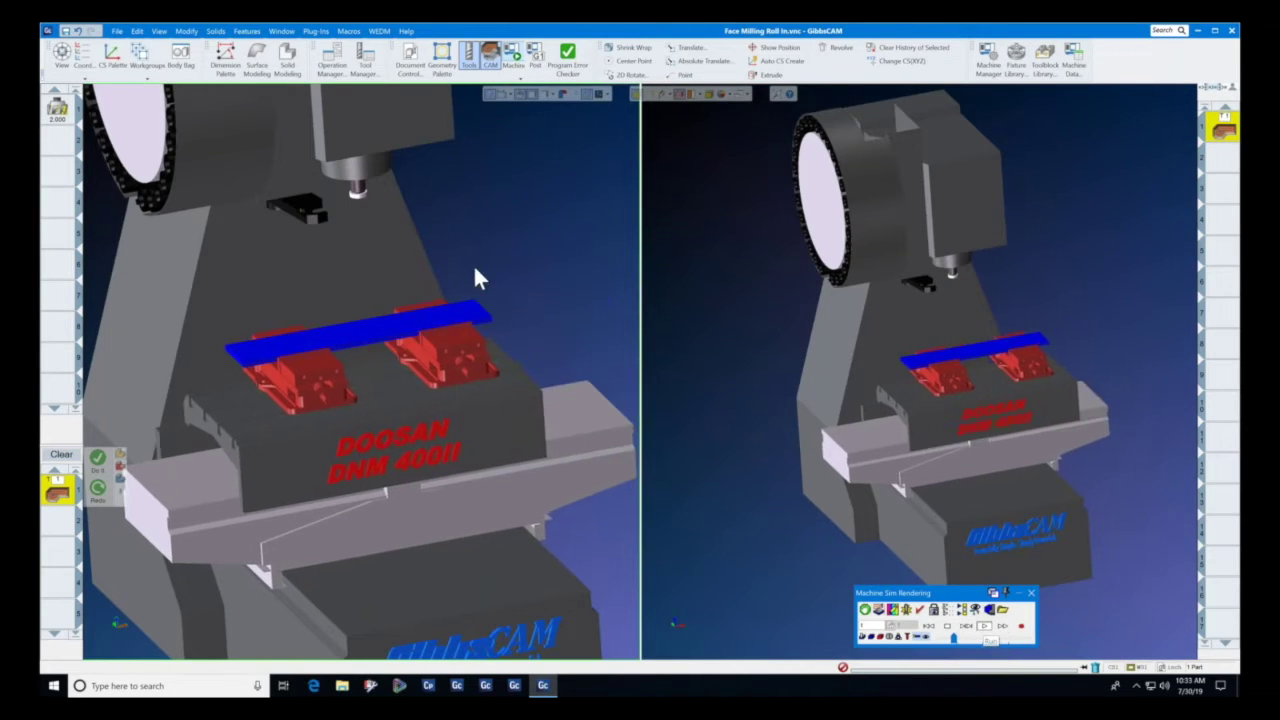
left_click_drag(406, 258, 484, 386)
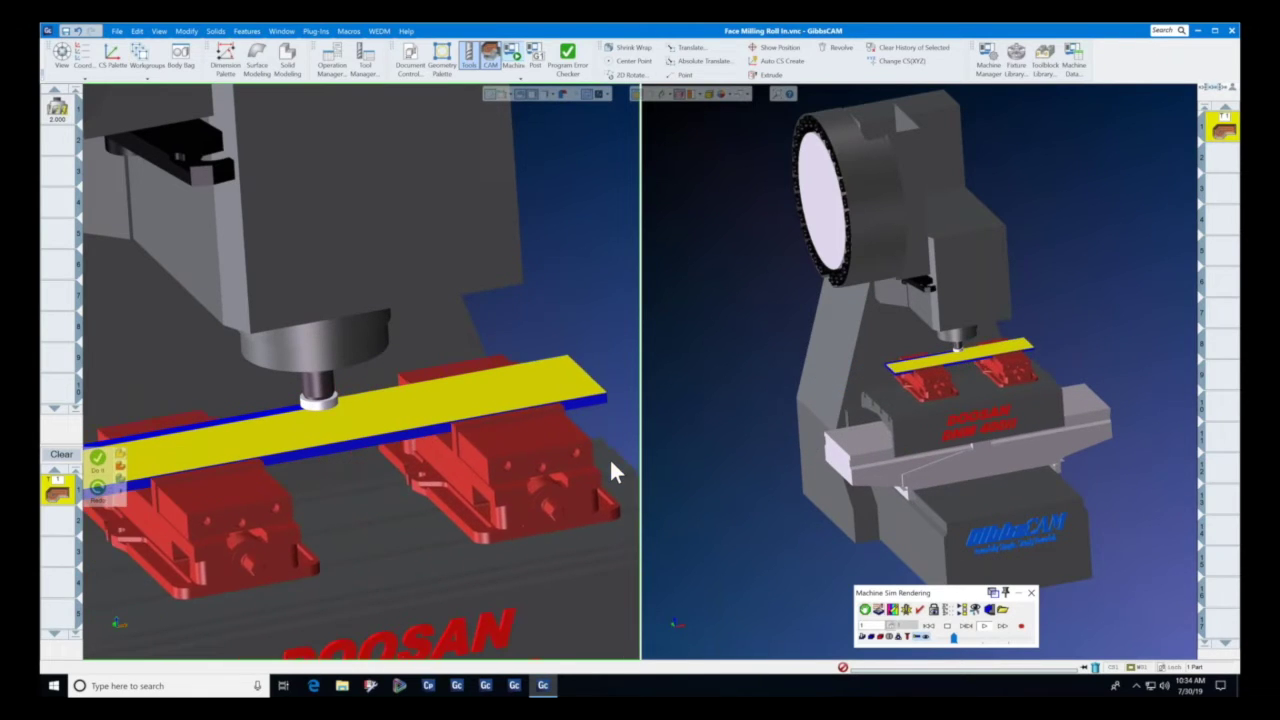
left_click(1031, 592)
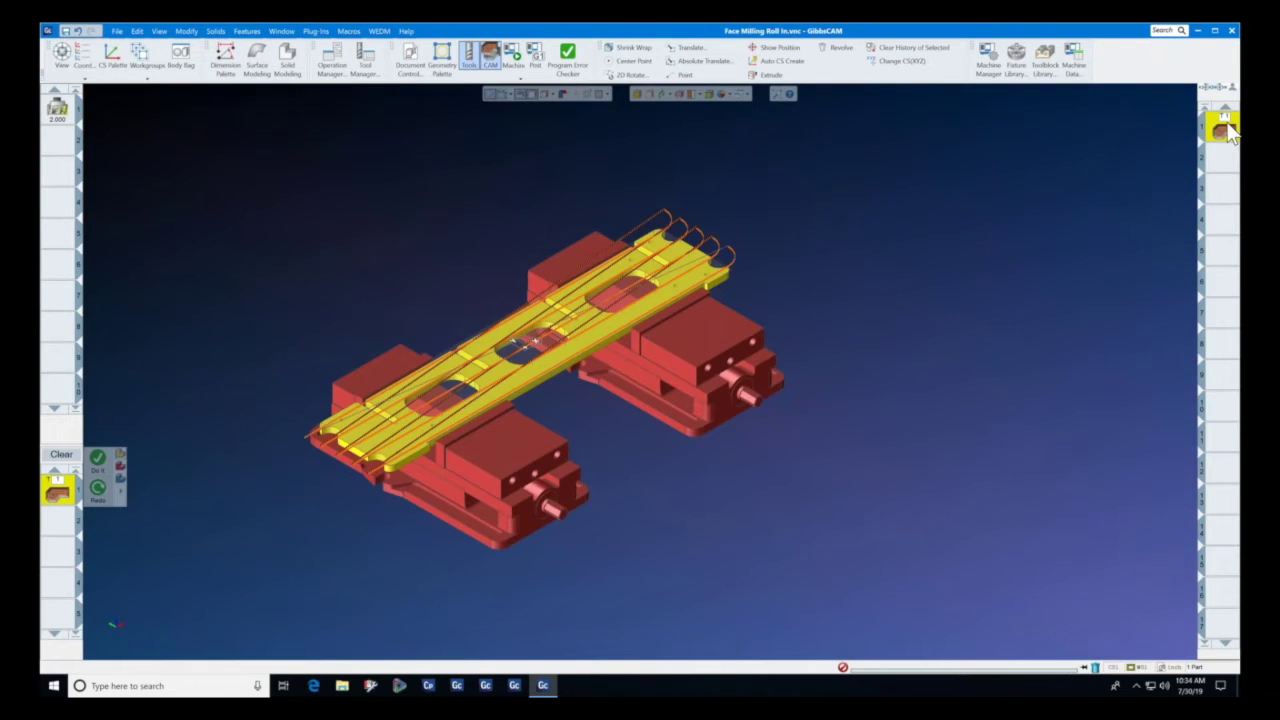
double_click(1225, 127)
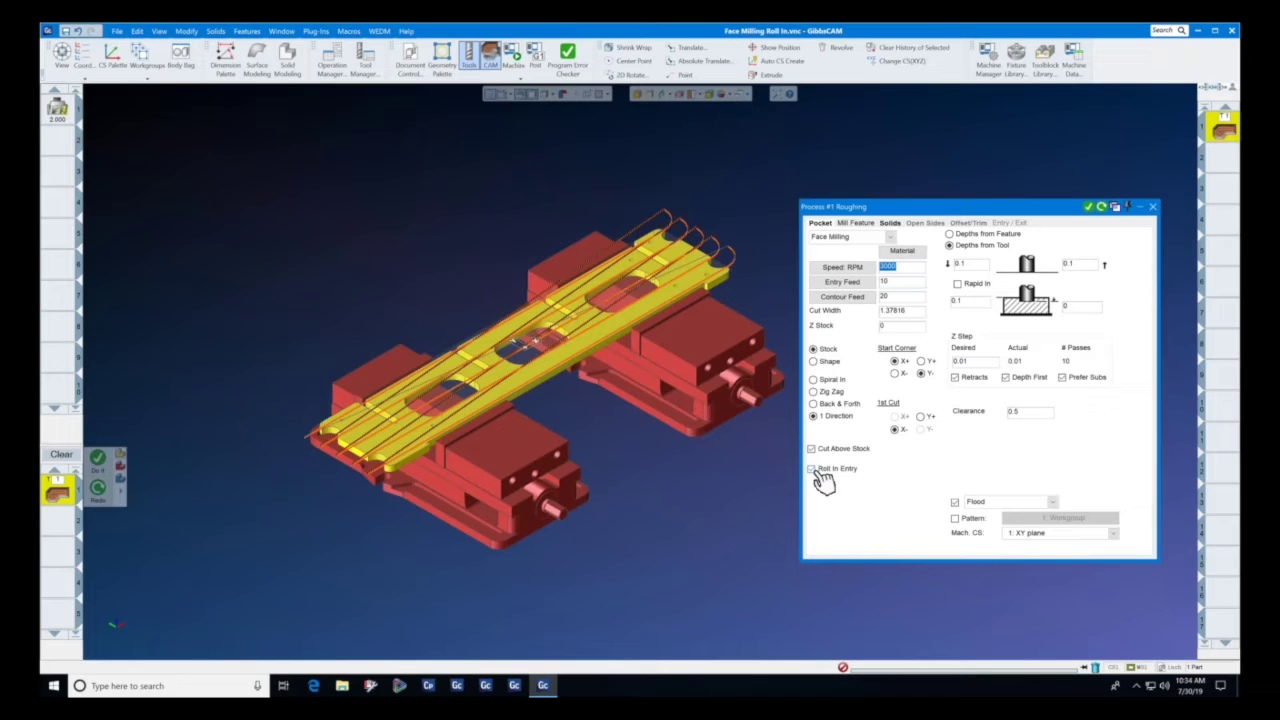
left_click(1152, 206)
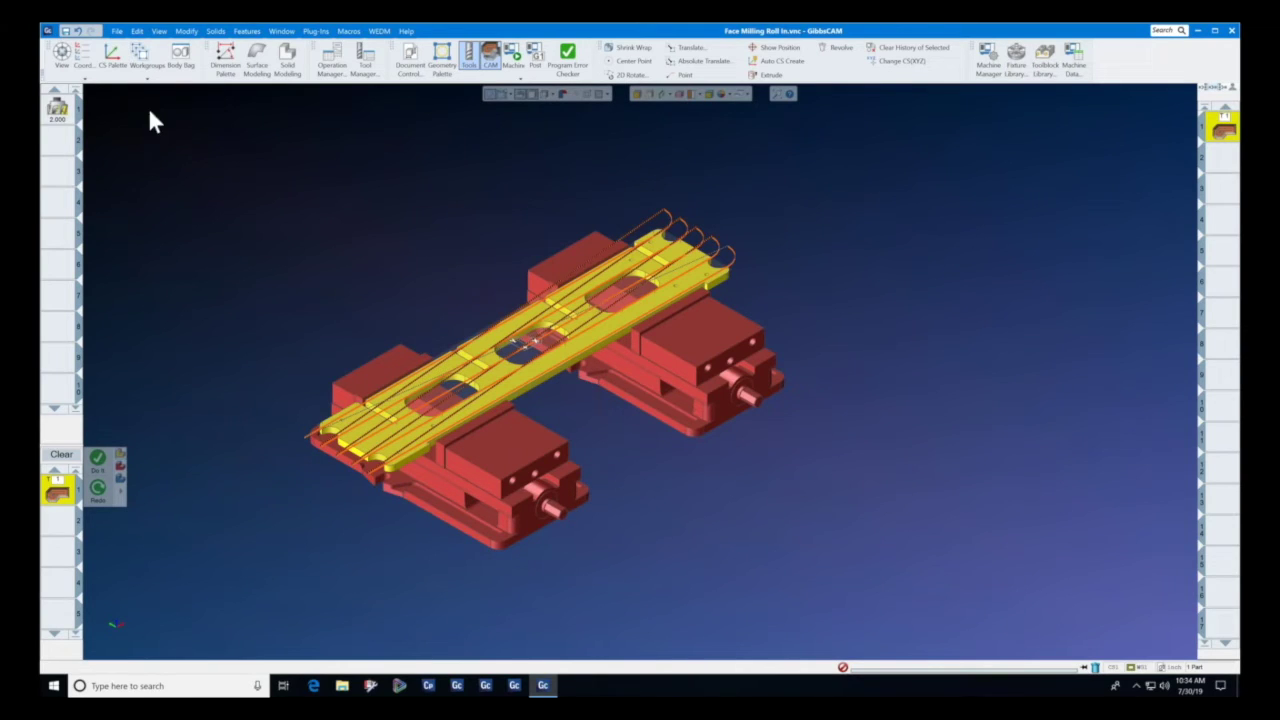
Open the recent Chip breaking part without saving the changes to the Face Milling Roll In part.
left_click(116, 31)
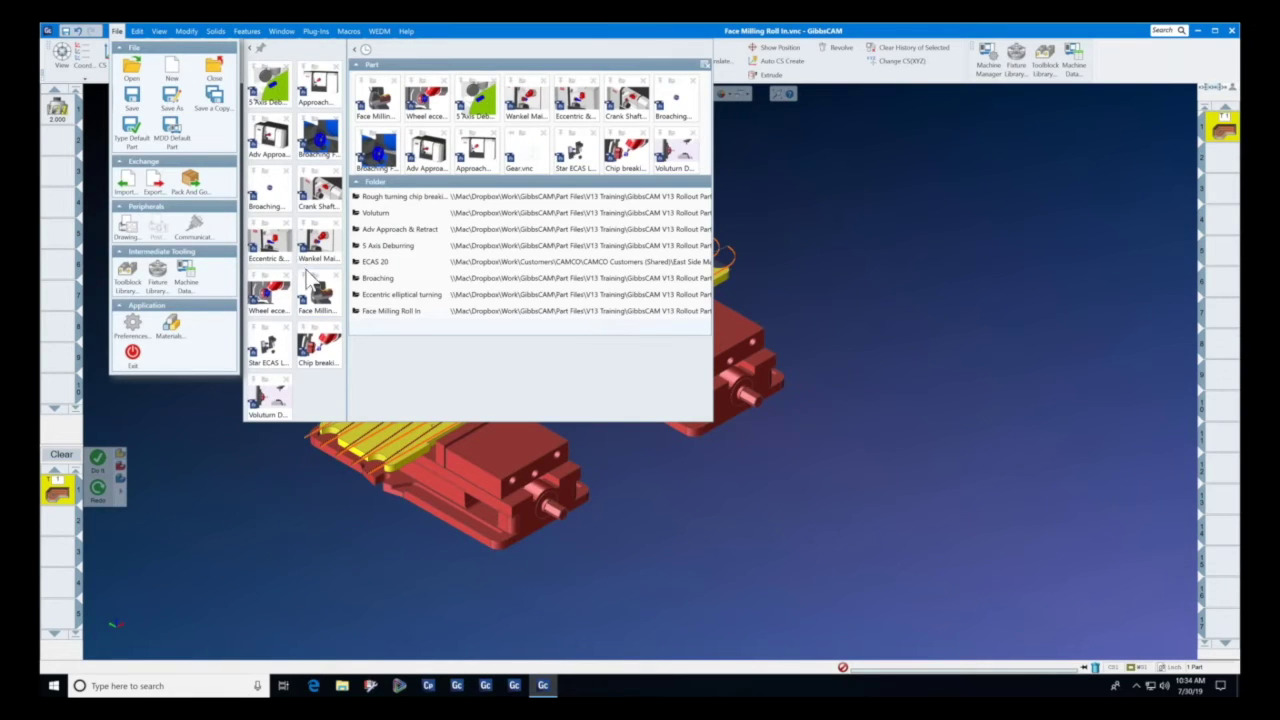
mouse_move(318, 300)
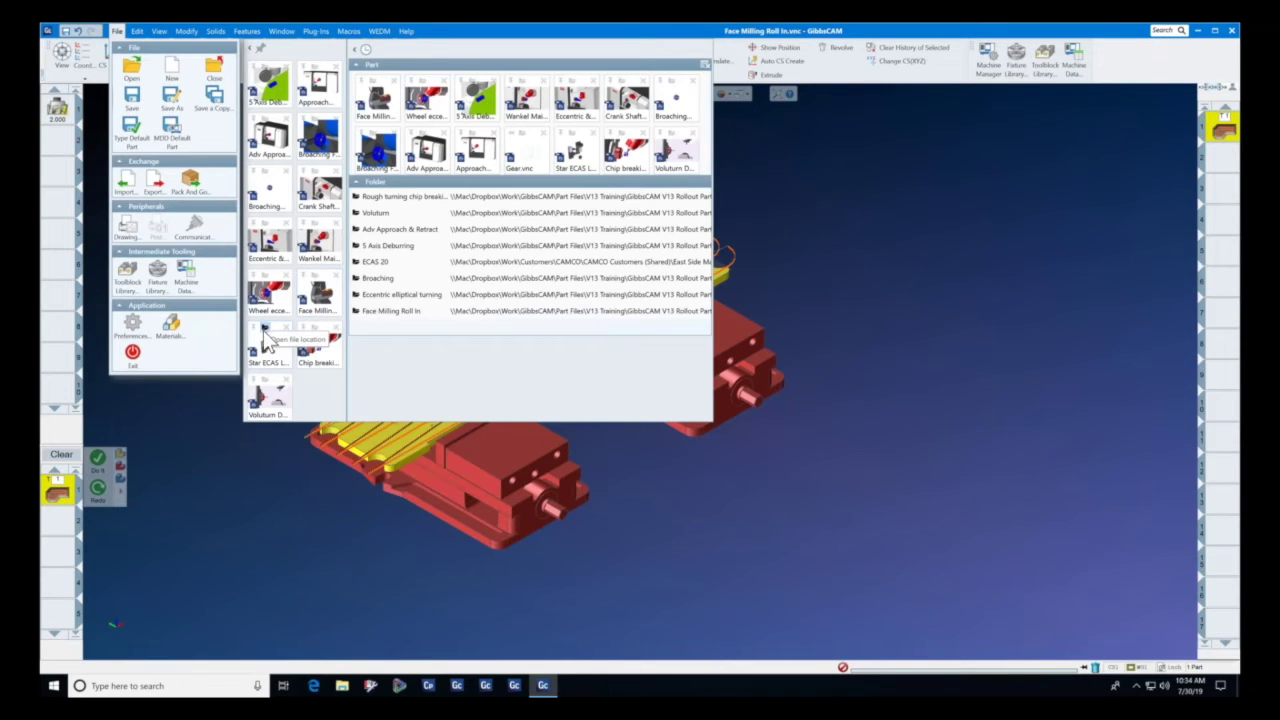
mouse_move(268, 350)
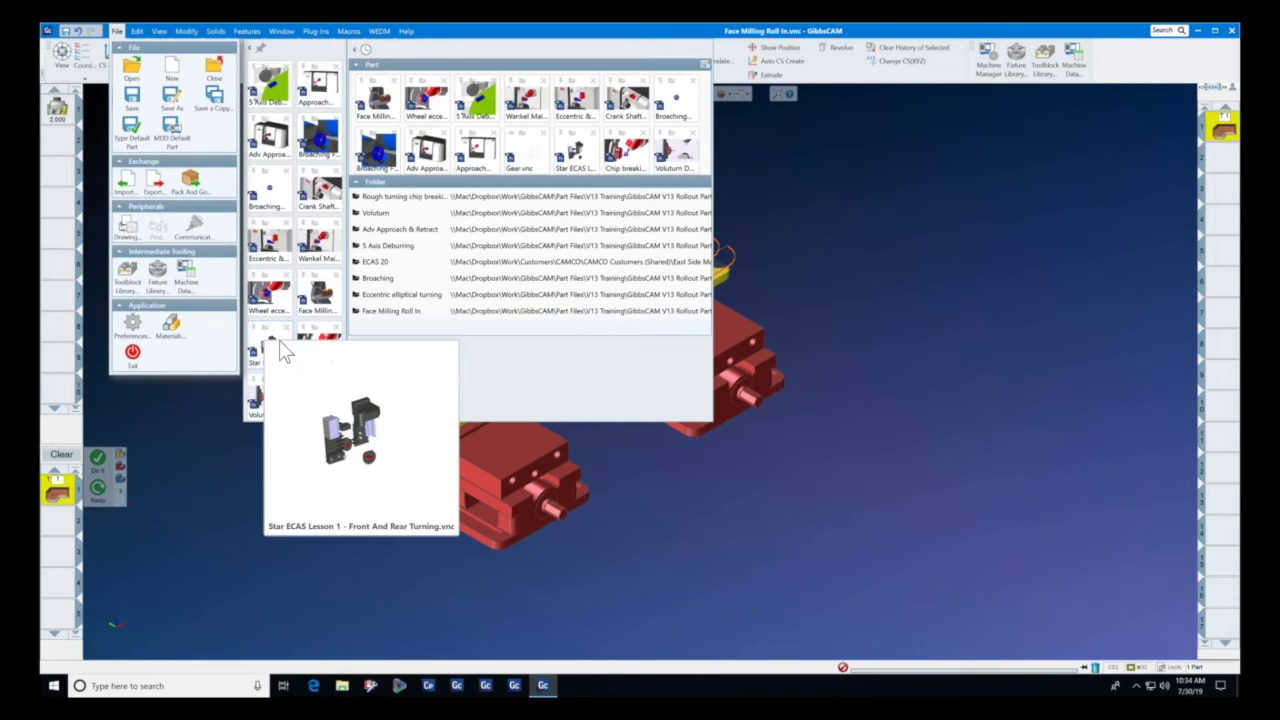
left_click(324, 343)
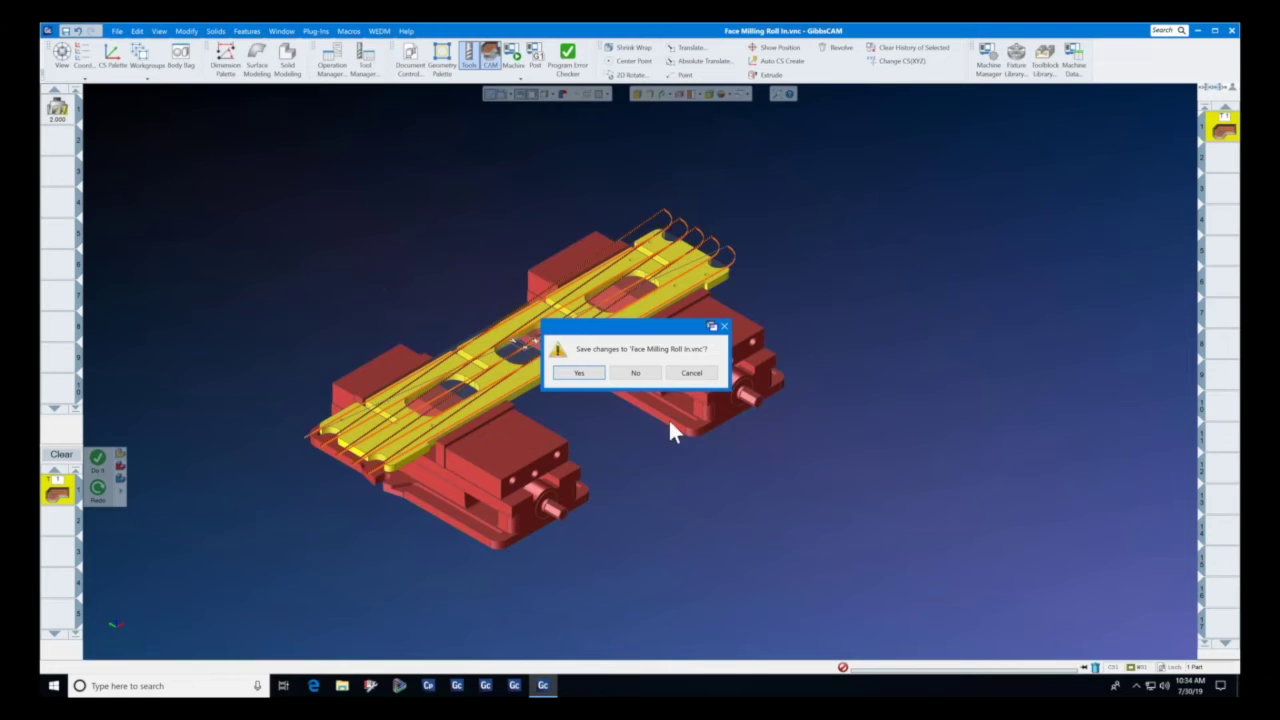
left_click(643, 372)
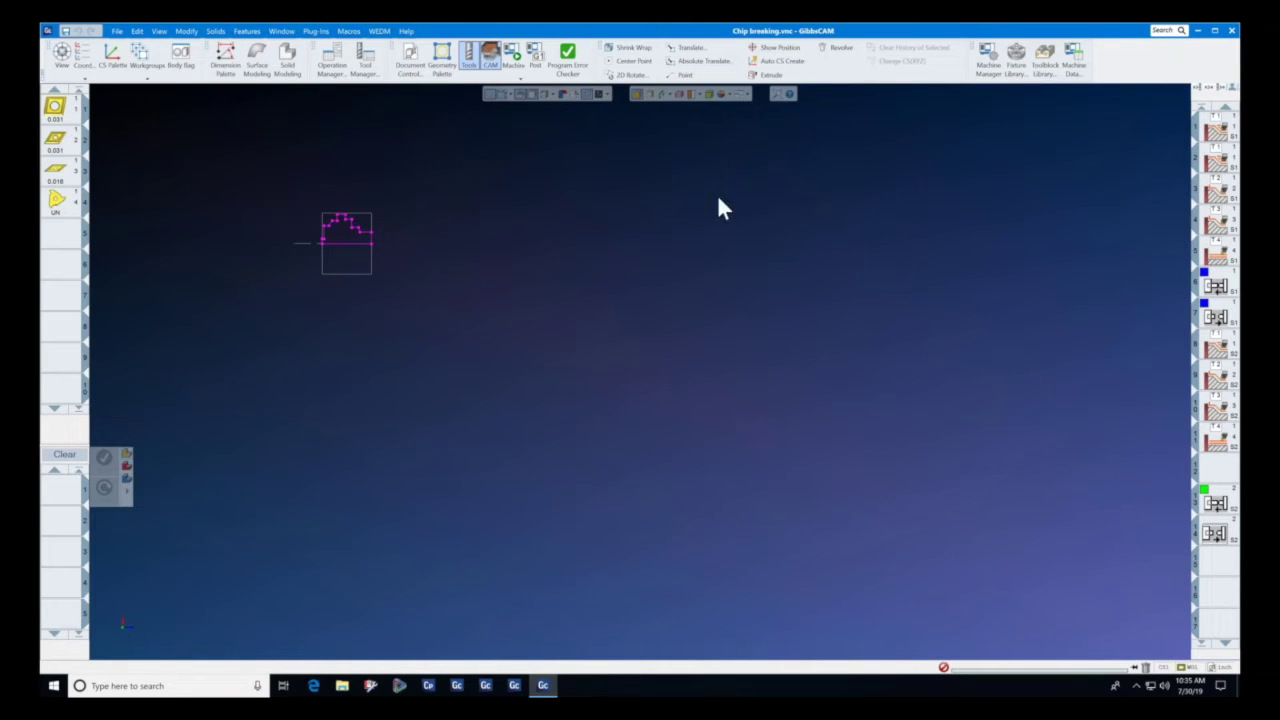
Examine the first roughing process, its turning tool's tip radius, and the Chip Break pull-off, dwell and chip length settings, closing both dialogs.
double_click(1221, 124)
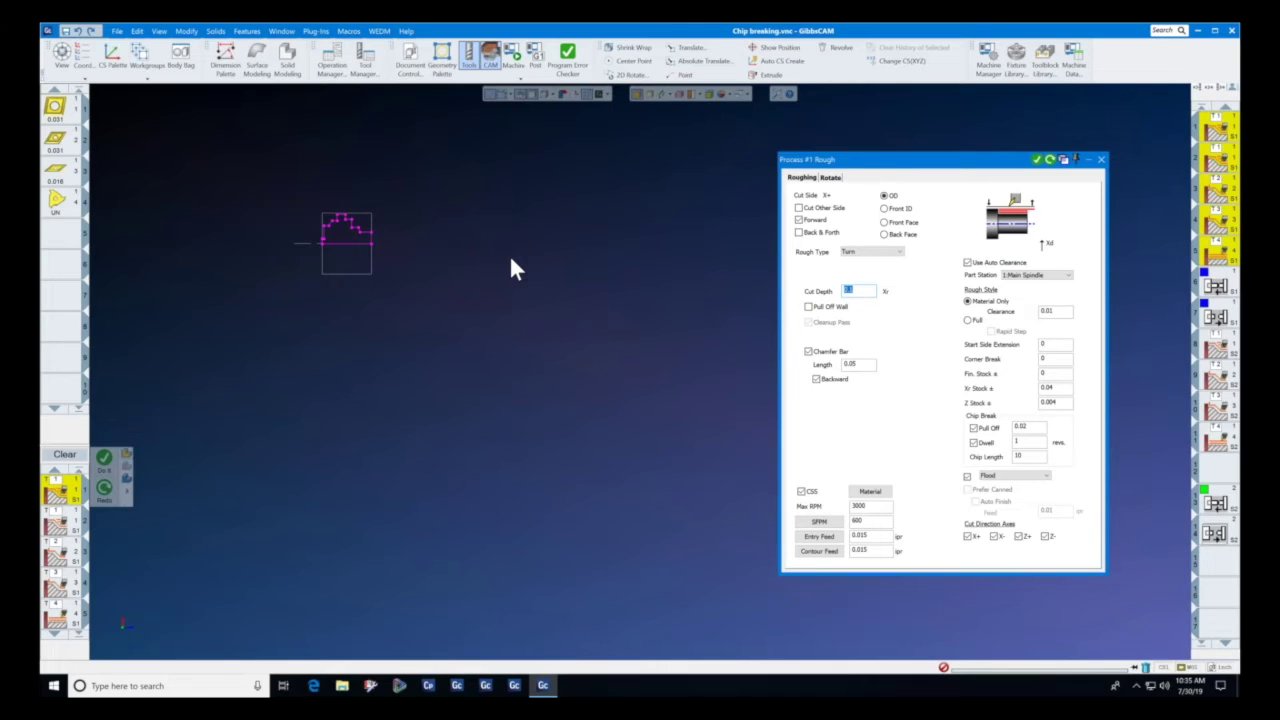
double_click(55, 106)
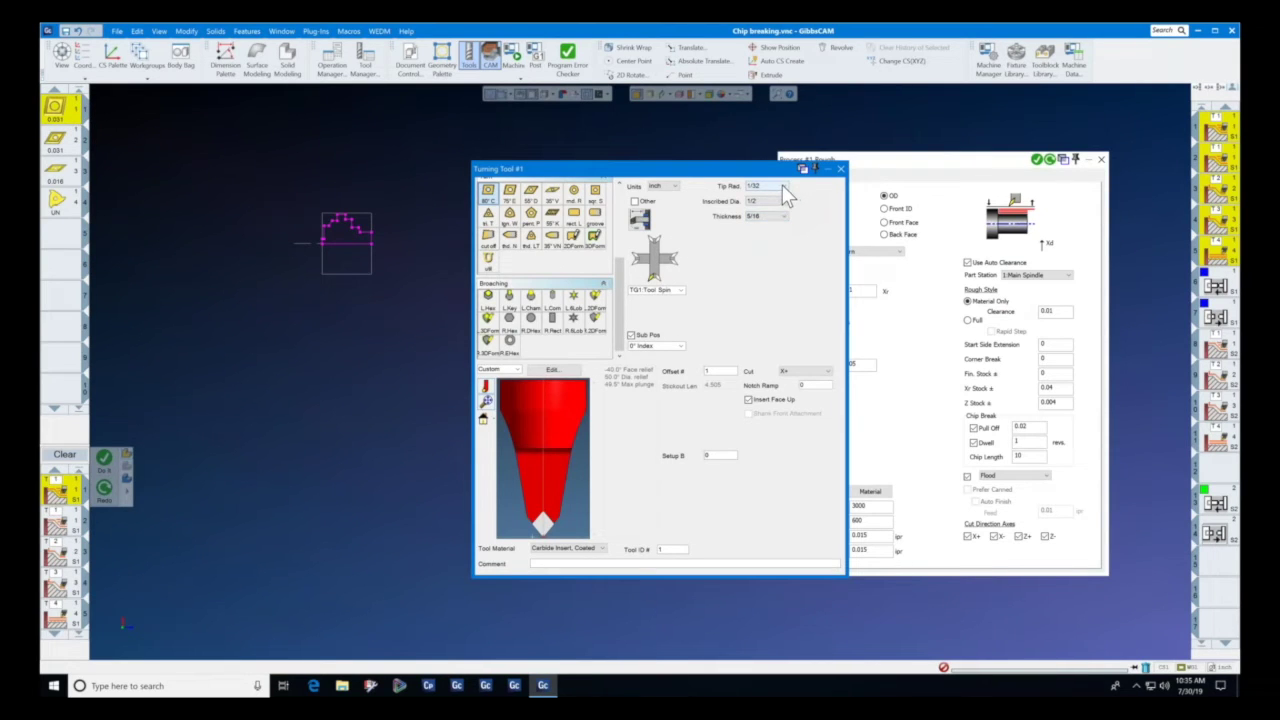
left_click(840, 168)
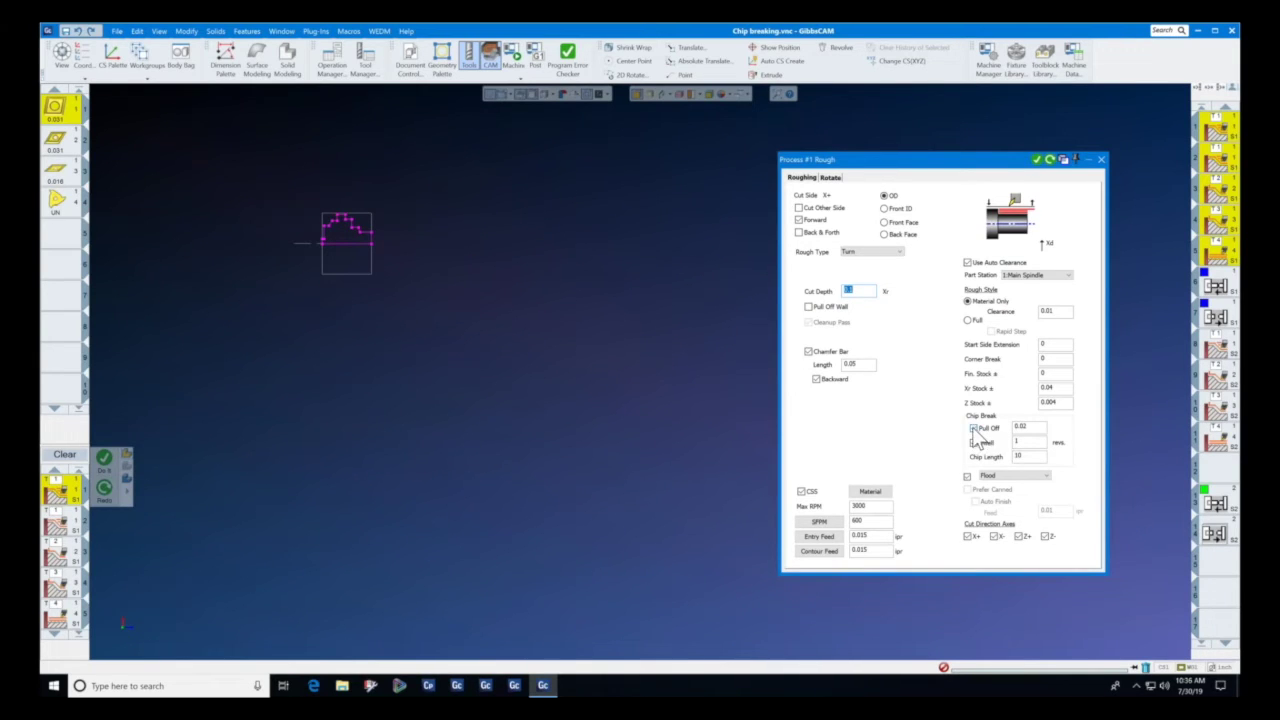
double_click(1034, 427)
double_click(1025, 441)
left_click(1028, 457)
left_click(1101, 159)
Run the machine simulation of the chip-breaking roughing, view the insert and stock close up, and close the simulation.
left_click(535, 57)
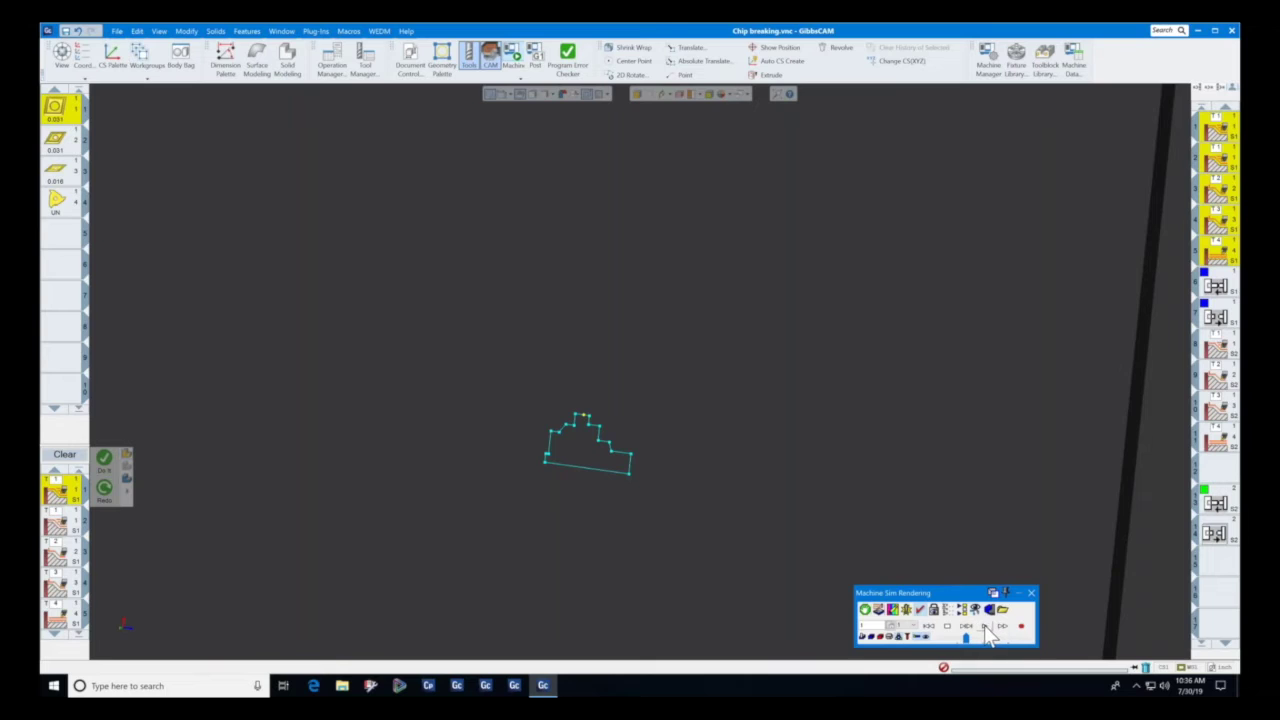
left_click(986, 628)
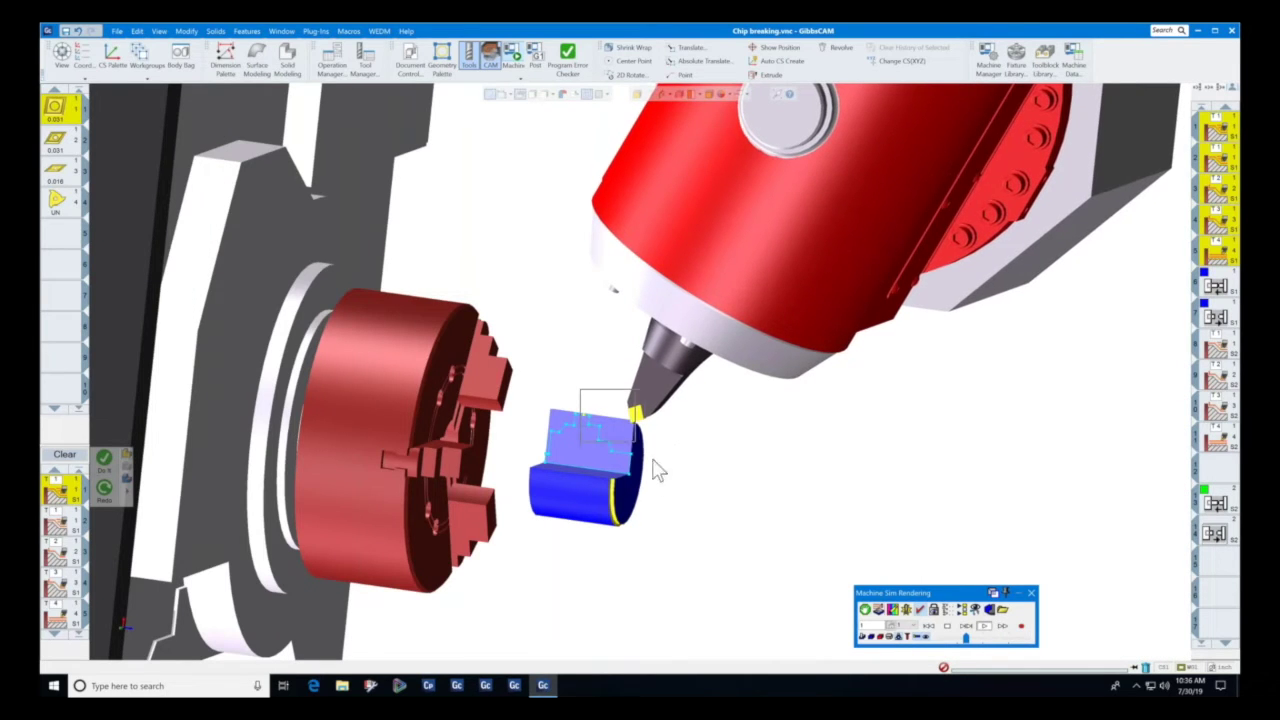
scroll(715, 500, "up", 5)
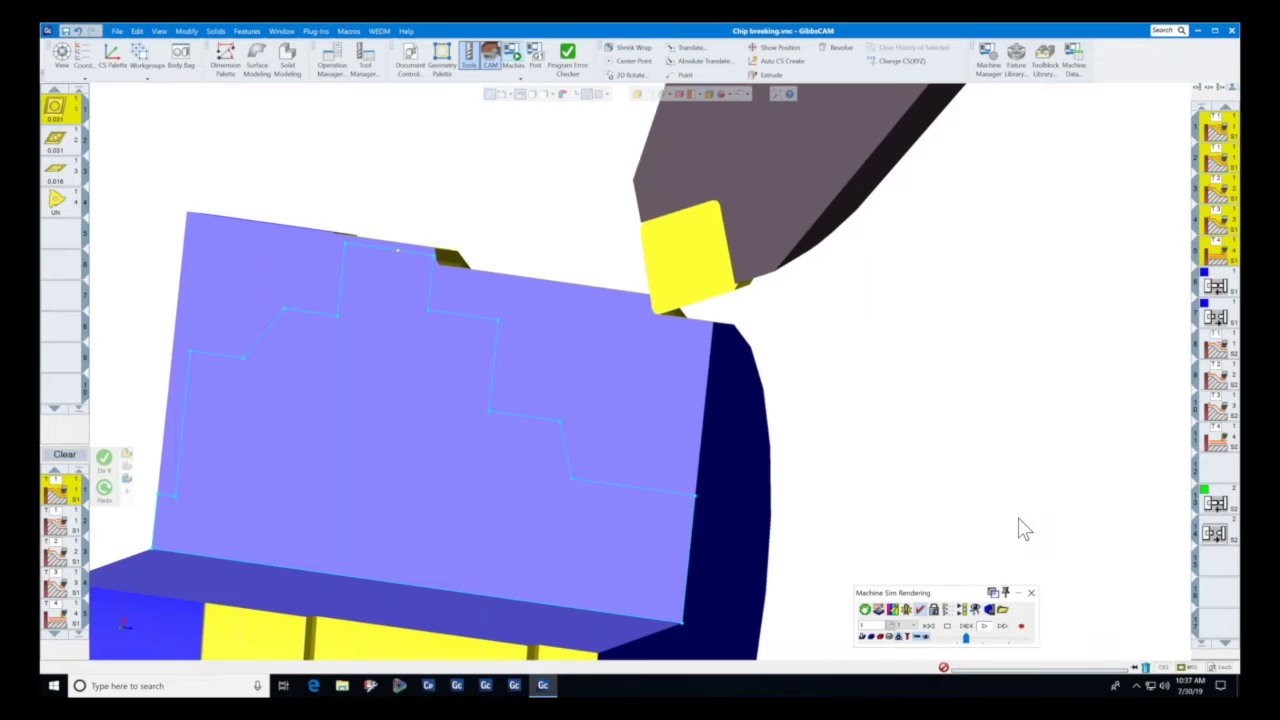
left_click(1031, 594)
Reopen the first roughing process, examine its Chip Length setting under Chip Break, and close the process.
double_click(1225, 124)
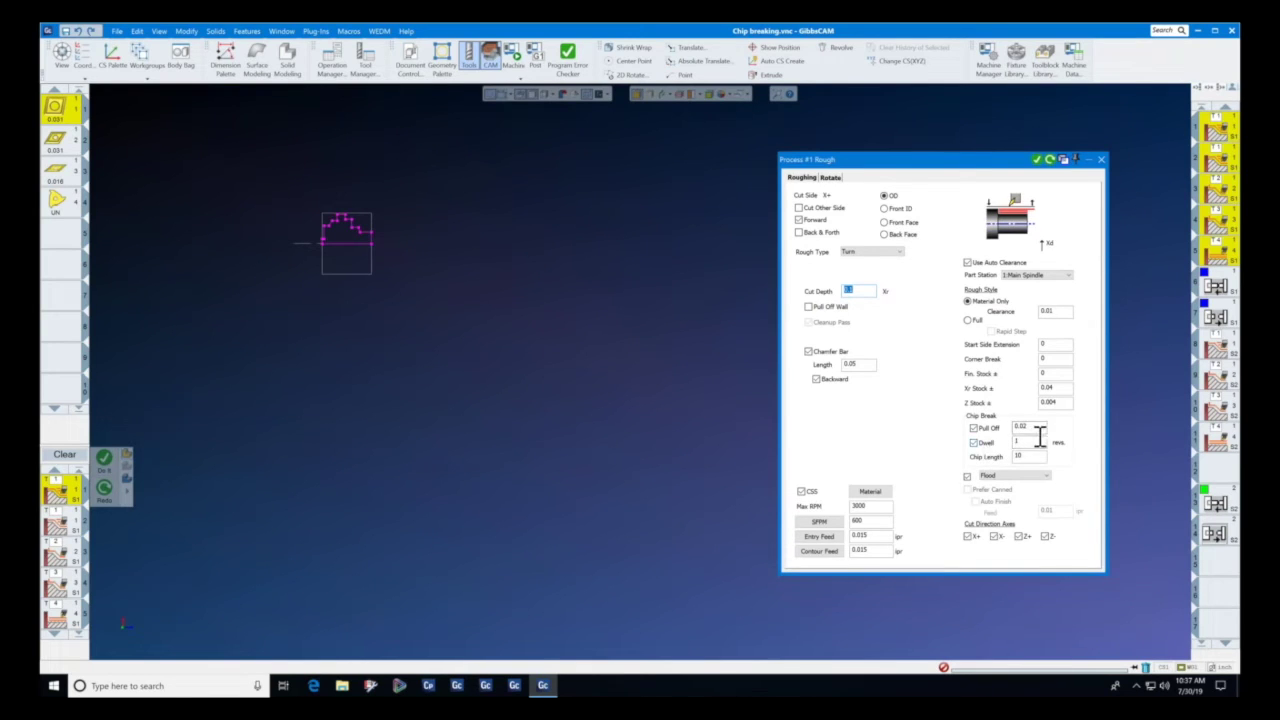
left_click(1033, 458)
left_click(1041, 457)
double_click(1039, 457)
left_click(1101, 160)
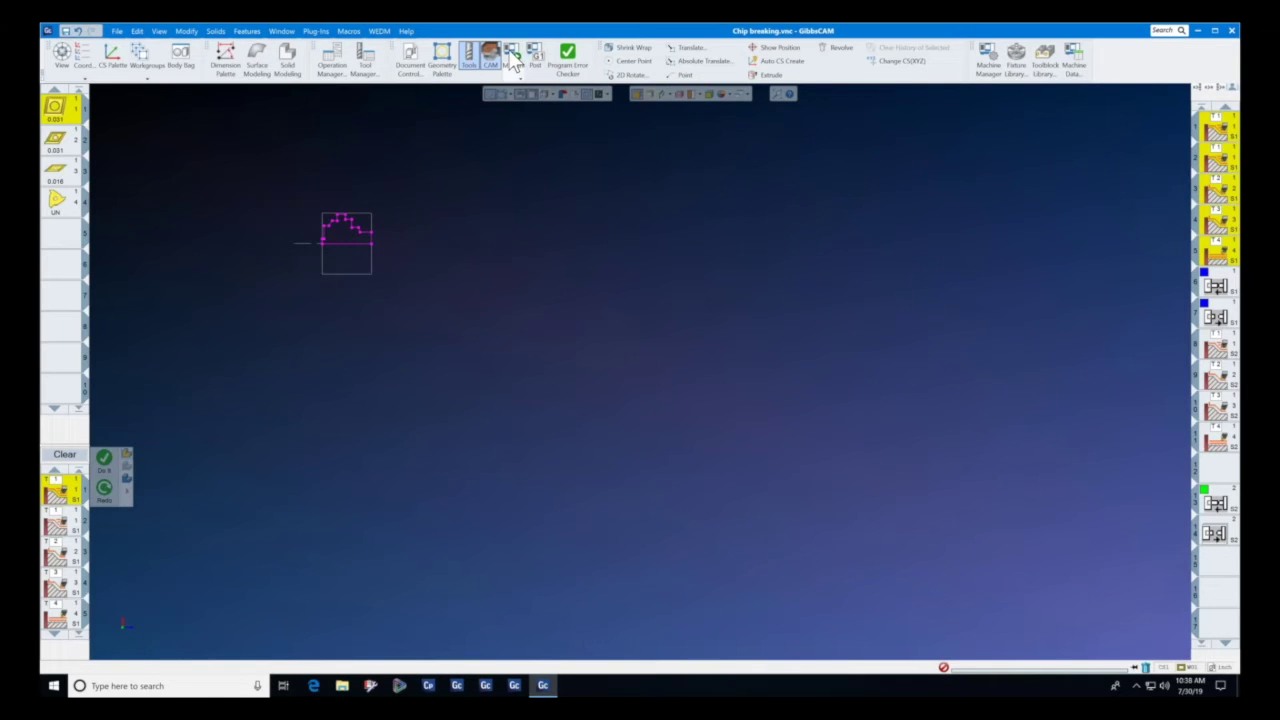
Run the turning simulation again through the roughing operations, then close it and the roughing process.
left_click(513, 58)
left_click(983, 628)
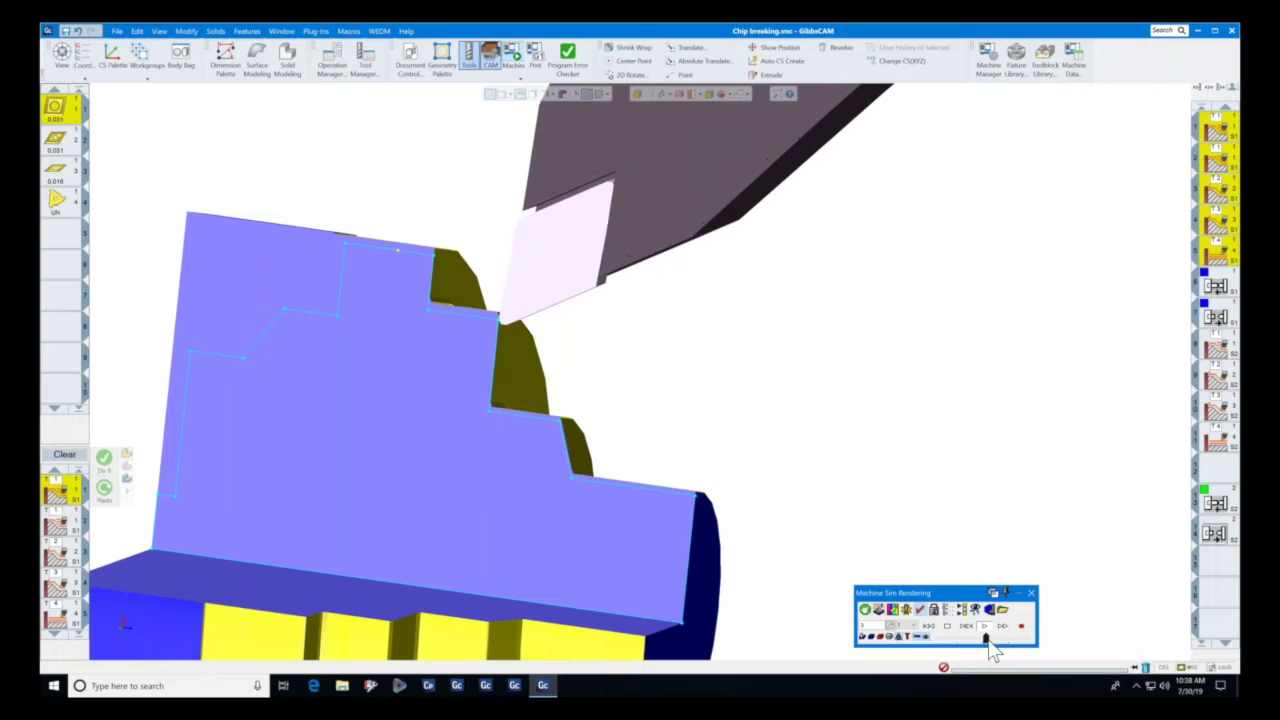
left_click(1031, 593)
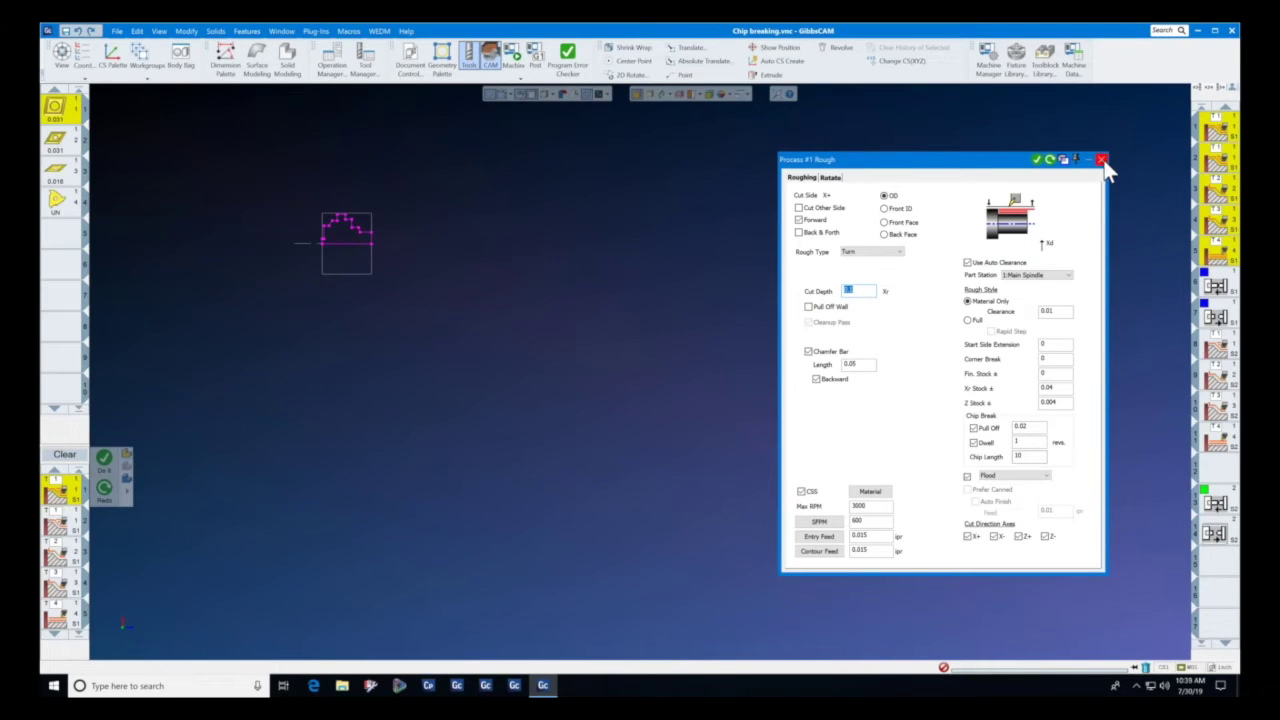
left_click(1101, 160)
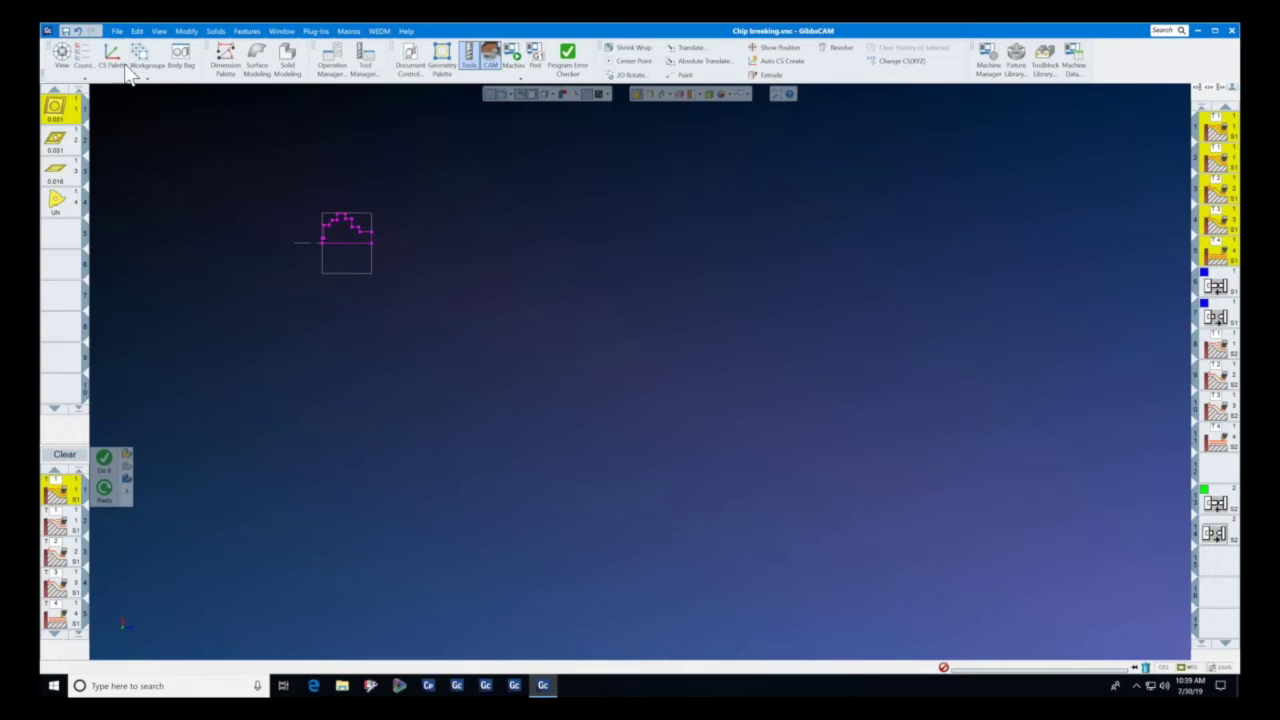
Open the recent Voluturn Demo 1 part without saving the changes to the chip breaking part.
left_click(117, 31)
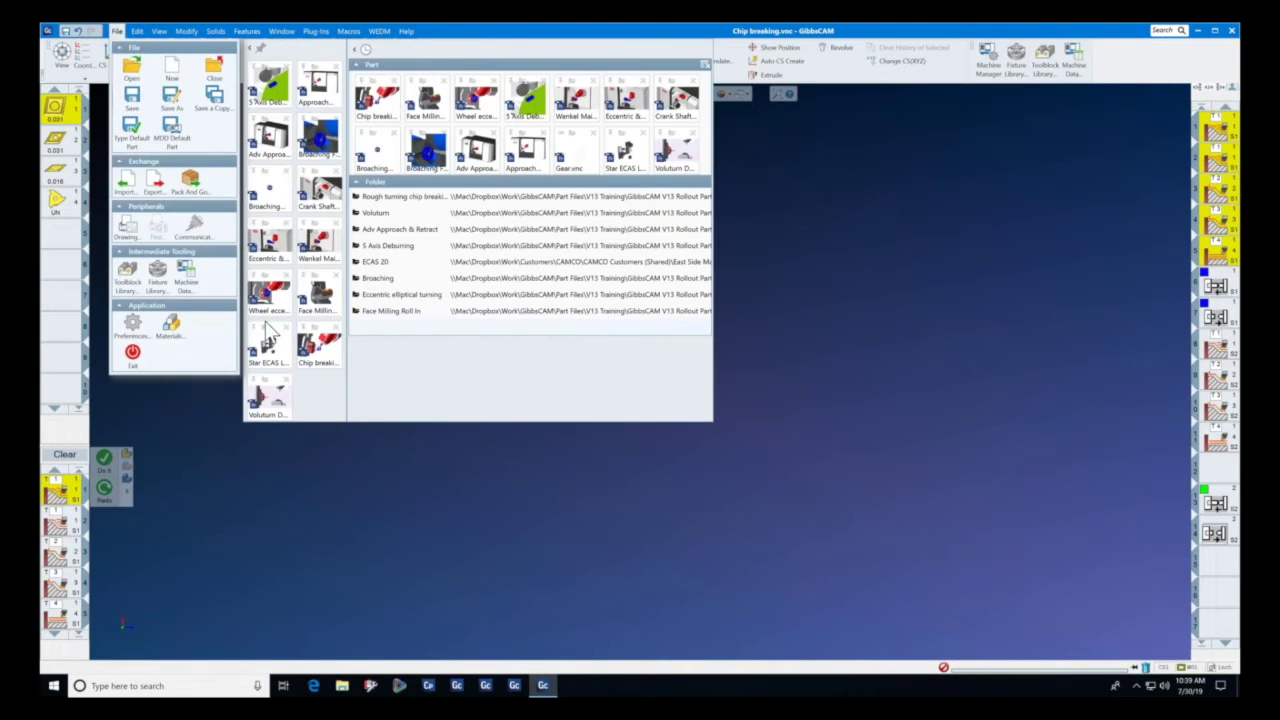
left_click(266, 395)
left_click(636, 374)
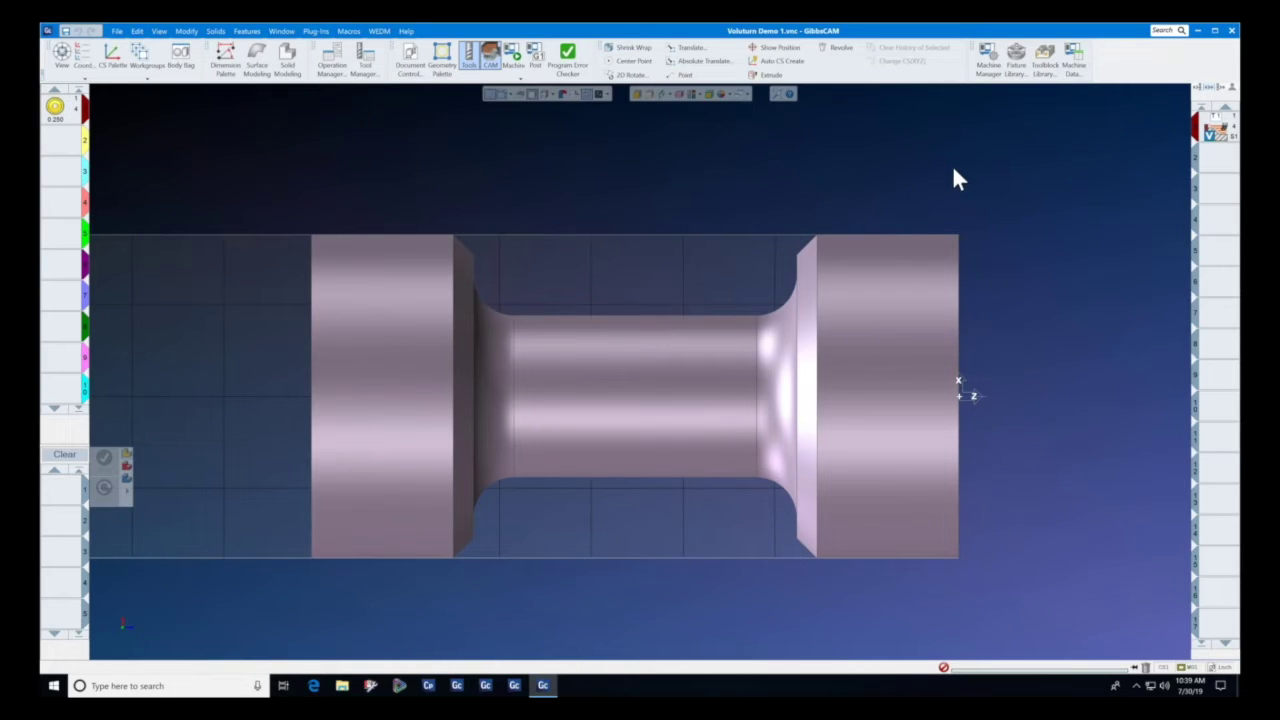
Open the part's VoluTurn process, place its dialog clear of the groove, and adjust the display to examine the toolpath.
scroll(686, 462, "down", 3)
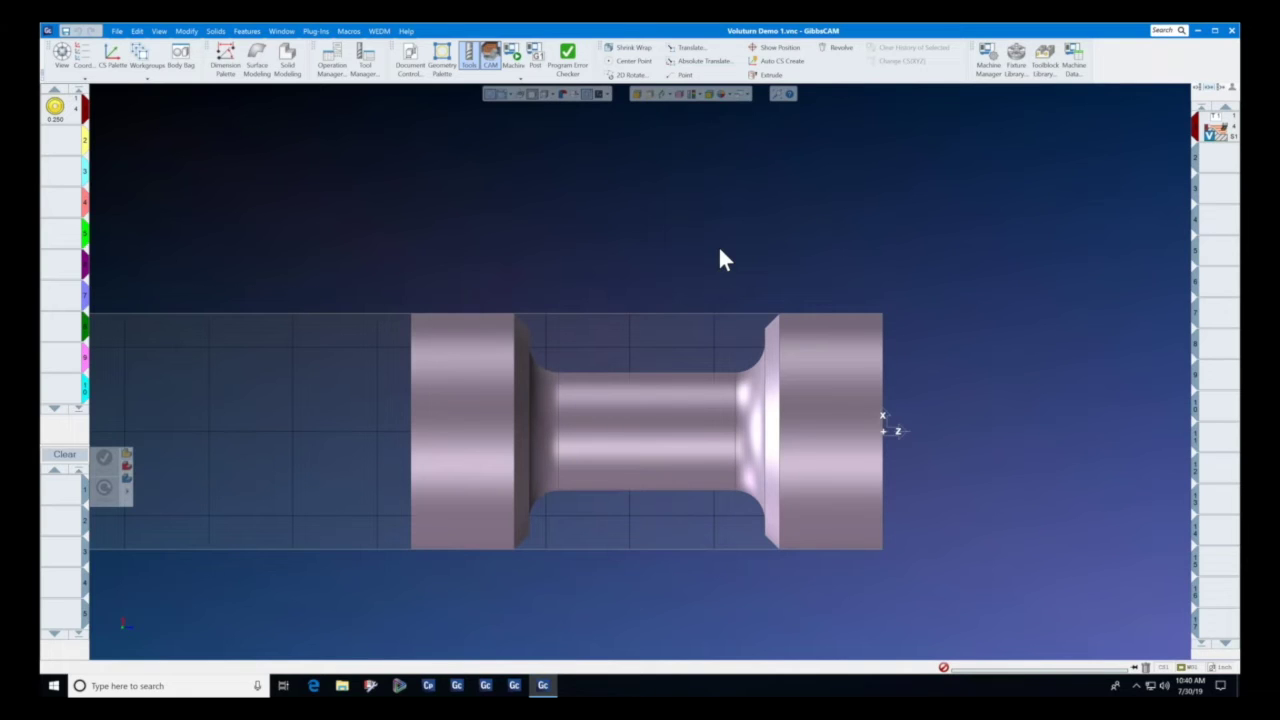
double_click(1222, 133)
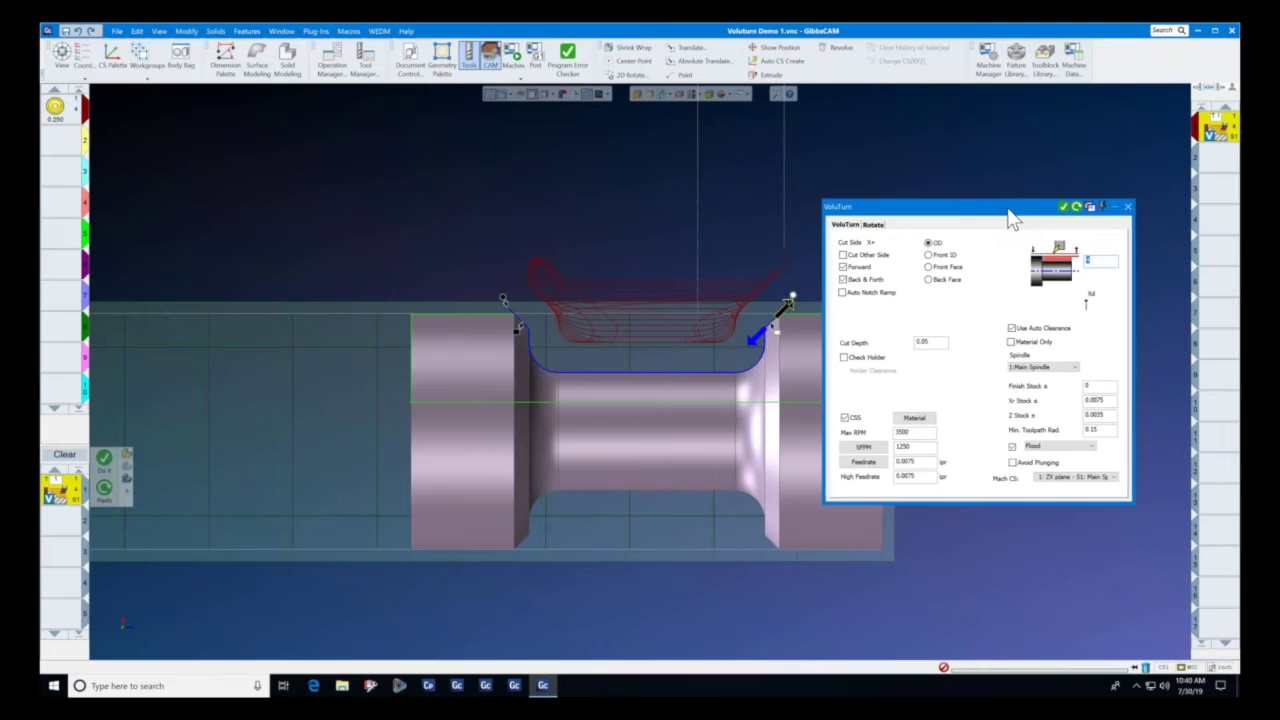
left_click_drag(1010, 218, 1058, 213)
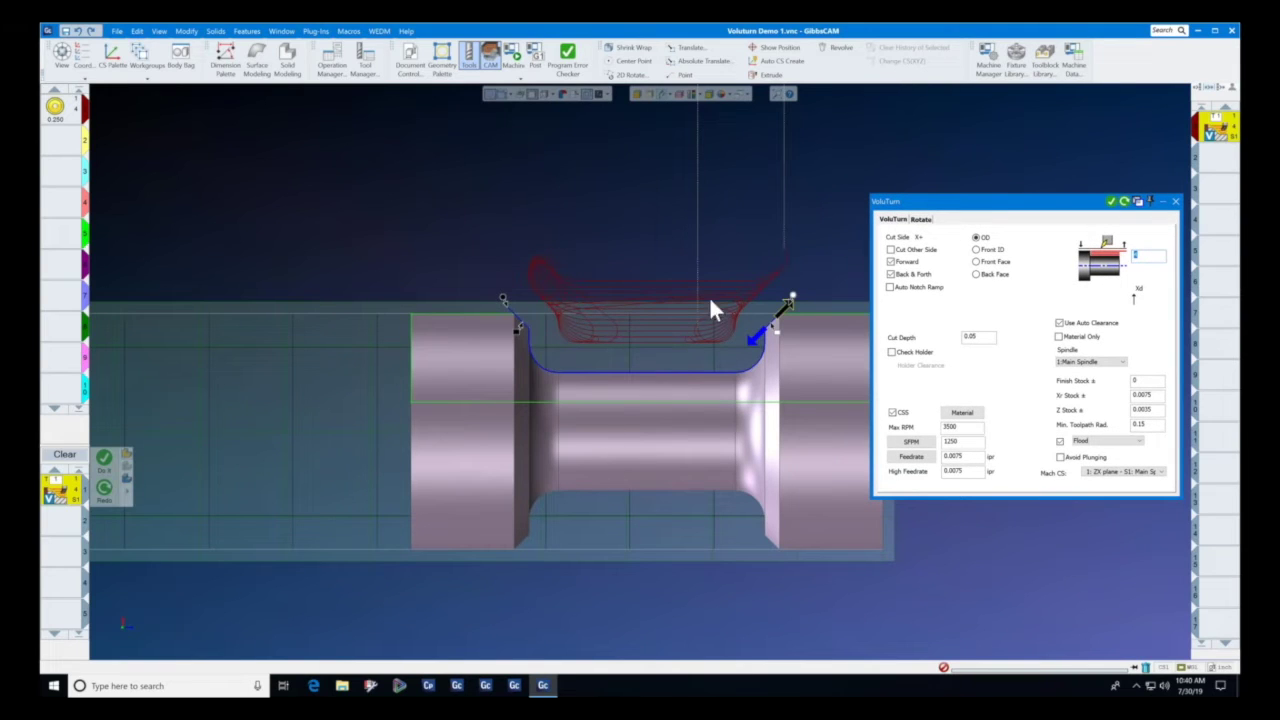
left_click(699, 93)
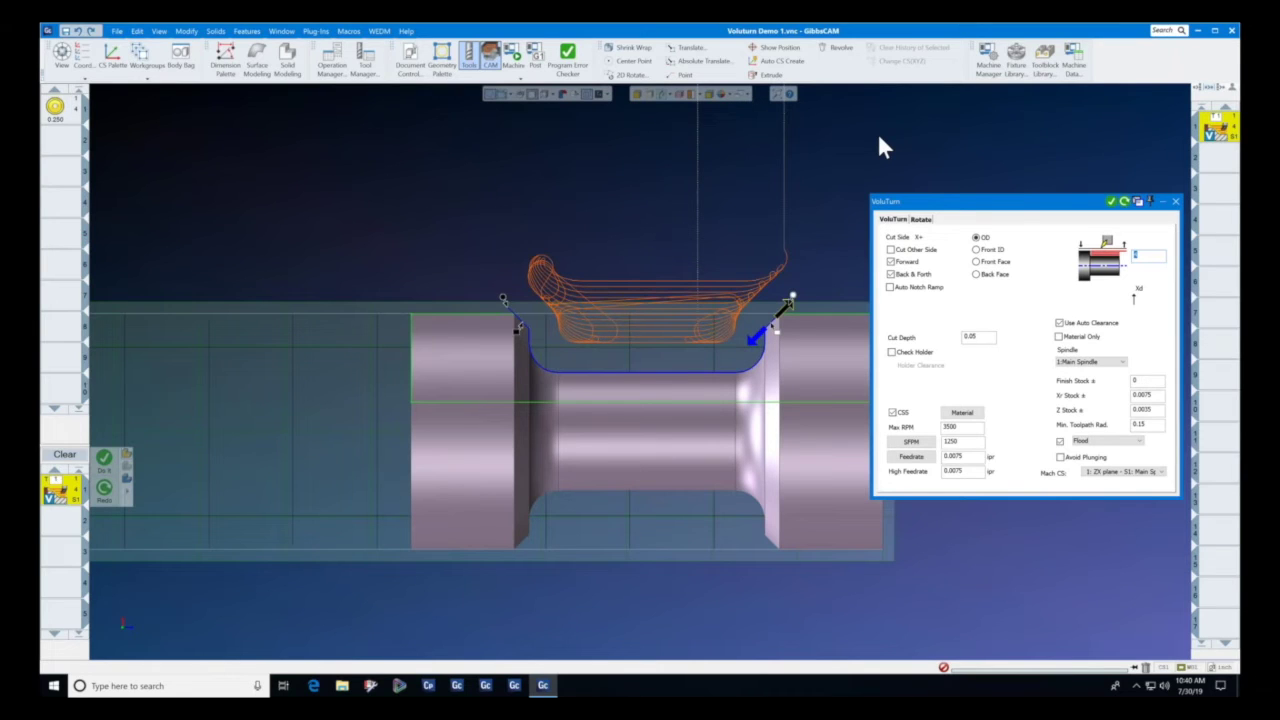
Set the VoluTurn process's Feedrate and High Feedrate to 0.025 ipr, regenerate the toolpath, and close the process.
double_click(970, 441)
double_click(975, 461)
type(".02")
double_click(969, 473)
type(".02")
left_click(1125, 204)
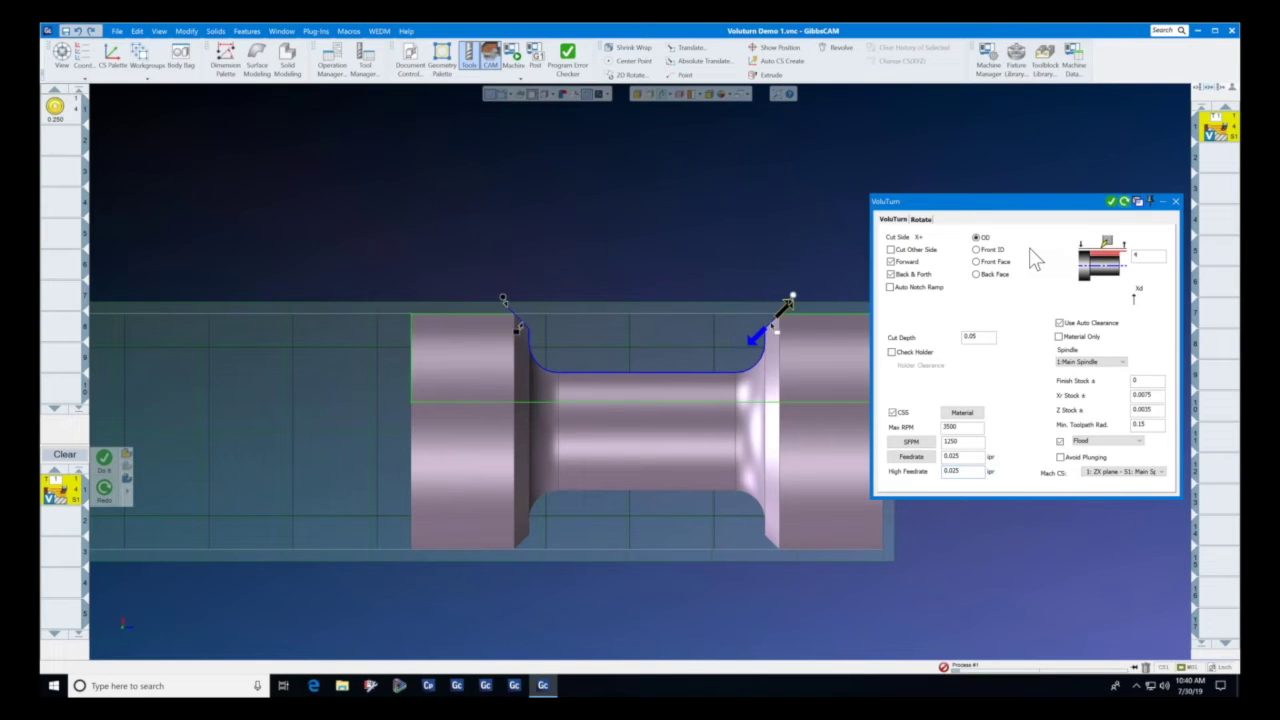
left_click(1176, 202)
Select the part body, run the machine simulation of the VoluTurn operation, and close the simulation.
left_click(853, 378)
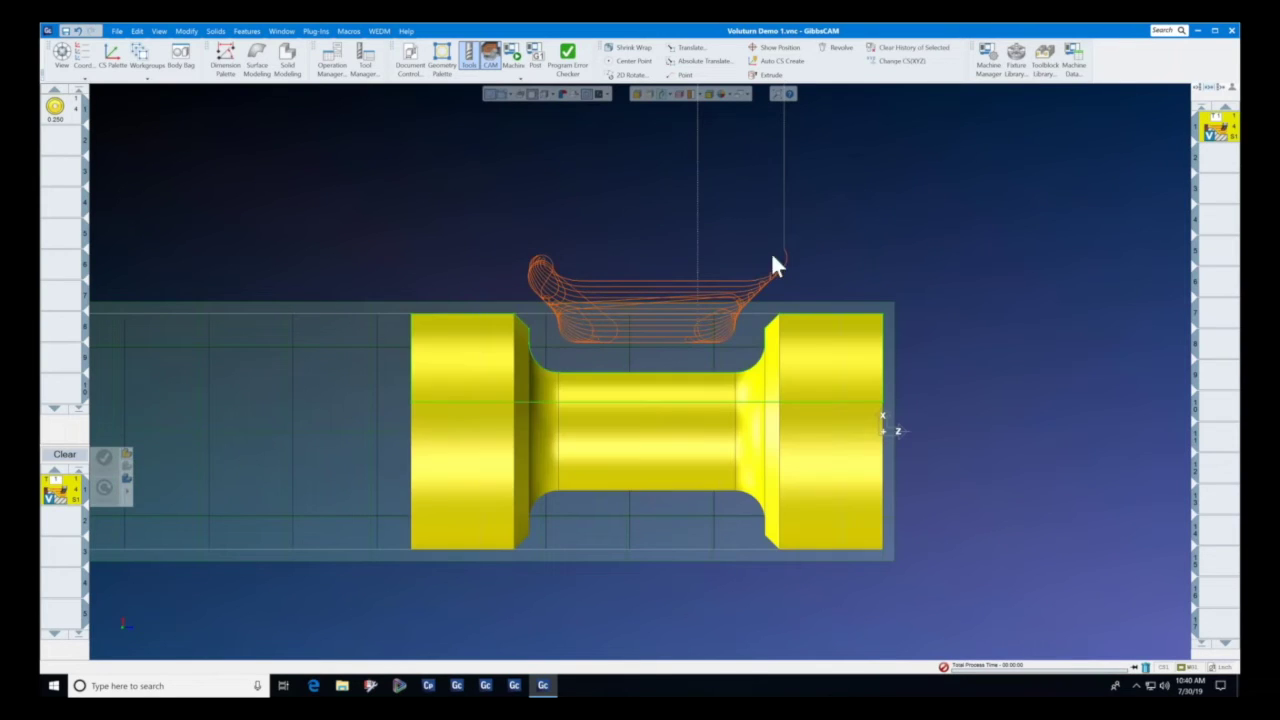
left_click(517, 56)
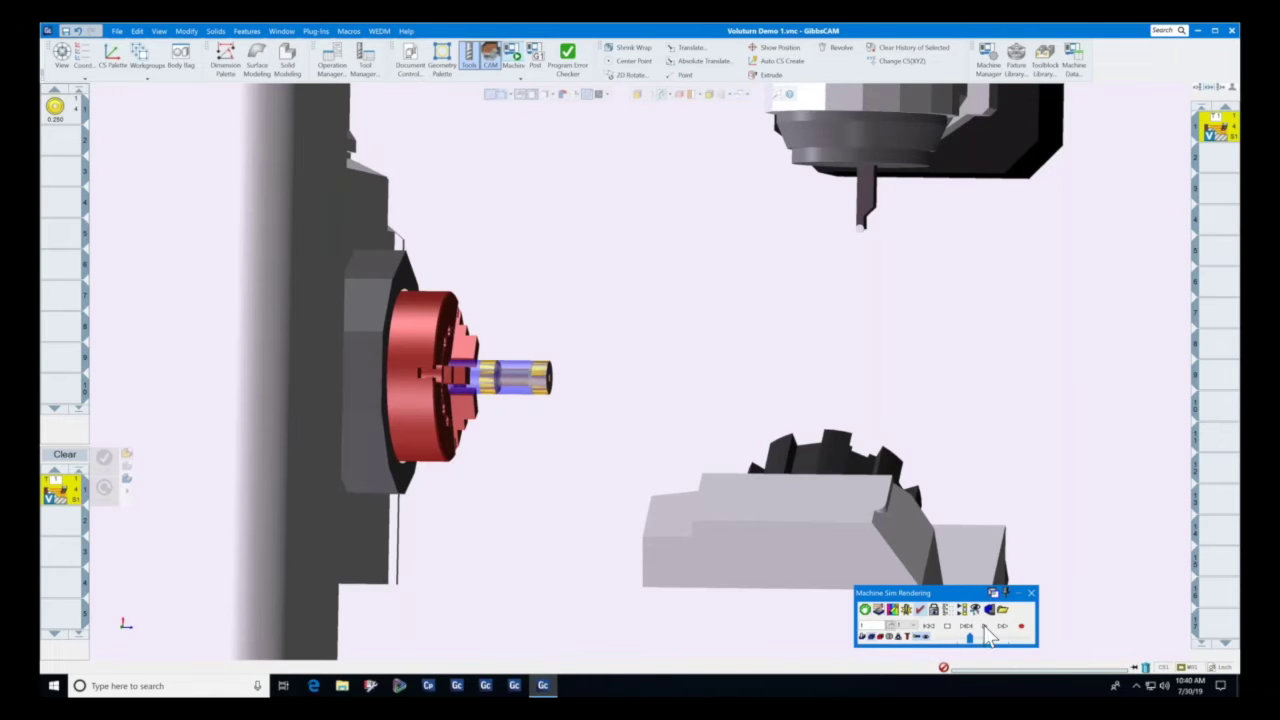
left_click(986, 627)
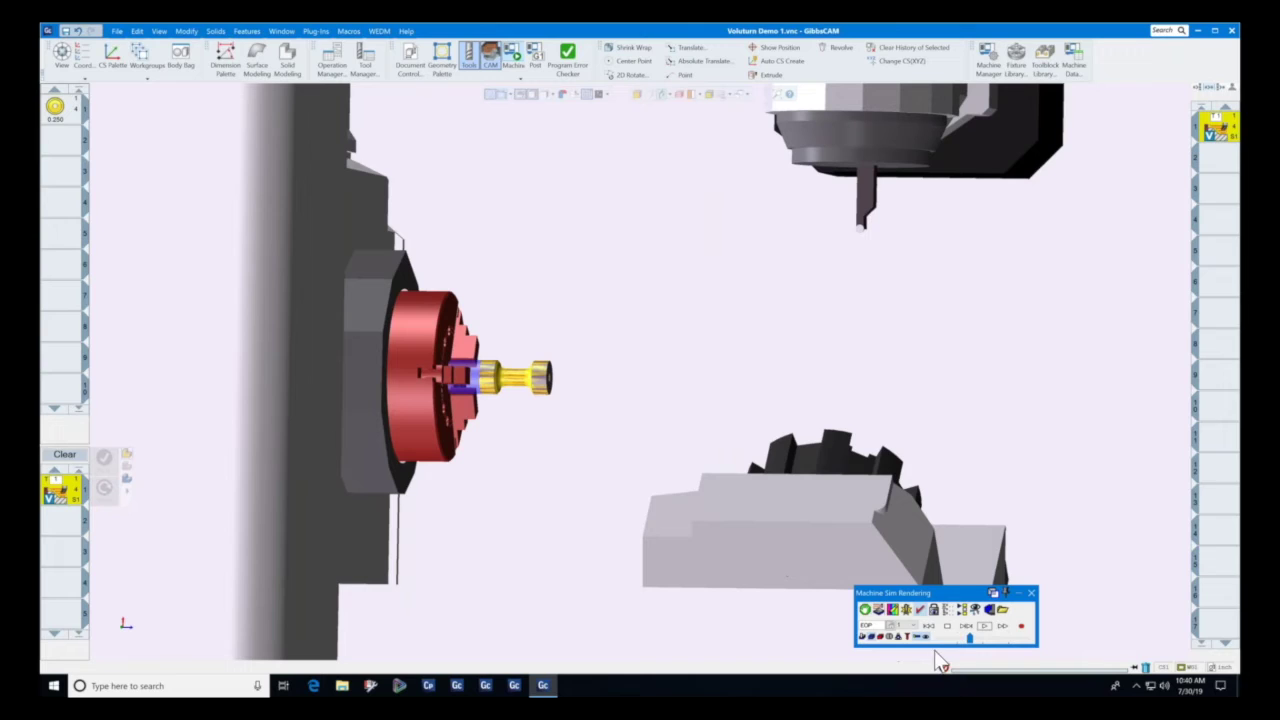
left_click(984, 622)
left_click(1033, 590)
Reopen the VoluTurn process, set its Holder Angle to 75 under Rotate, regenerate the toolpath, and close the process.
double_click(1234, 128)
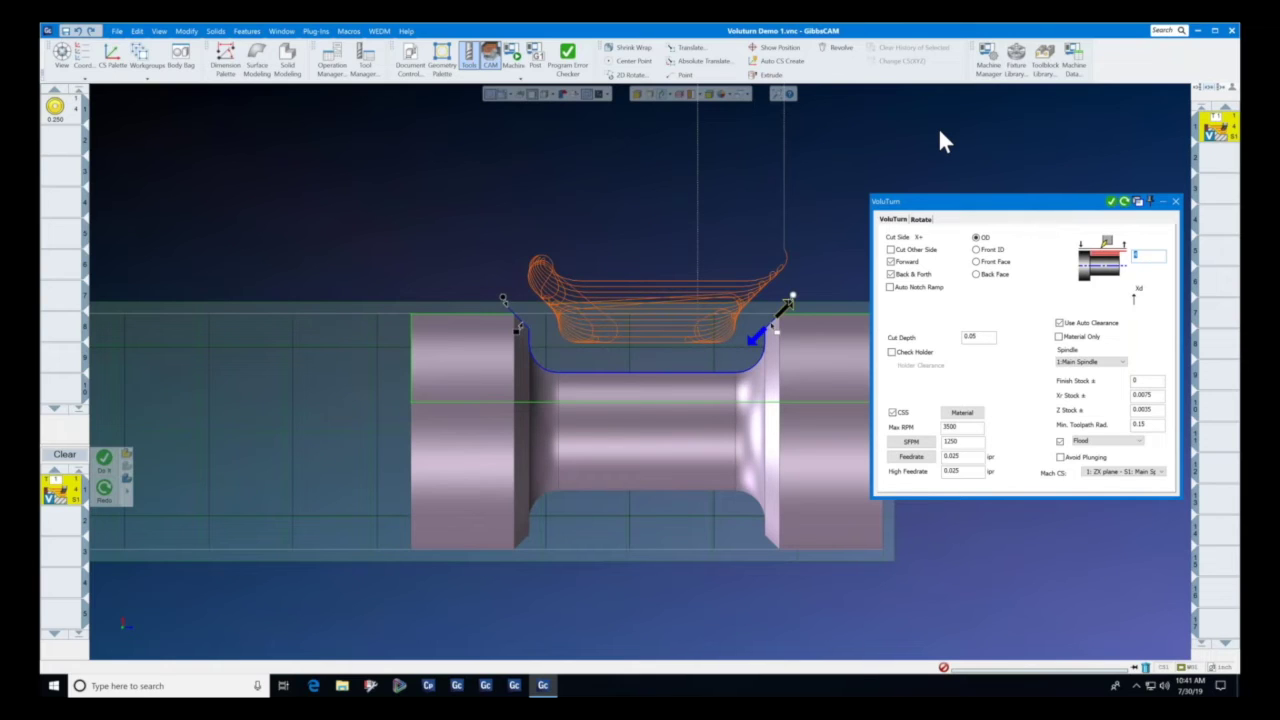
left_click(921, 219)
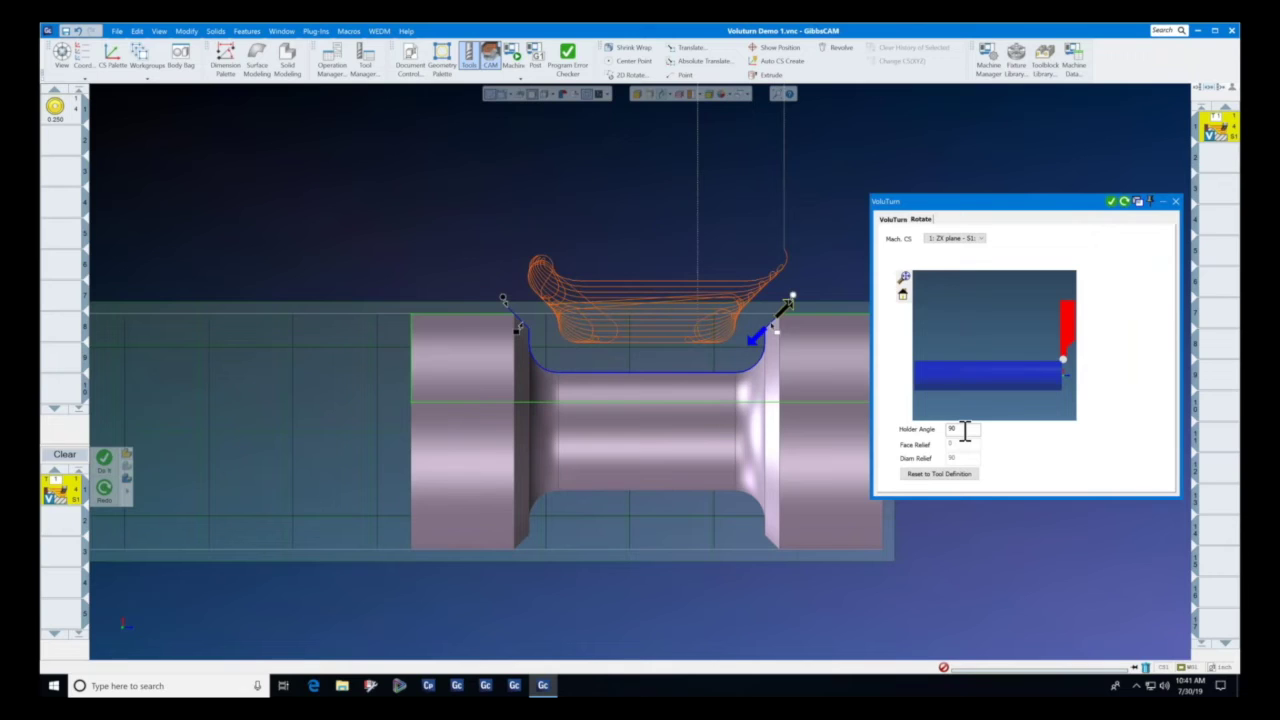
double_click(963, 430)
type("75")
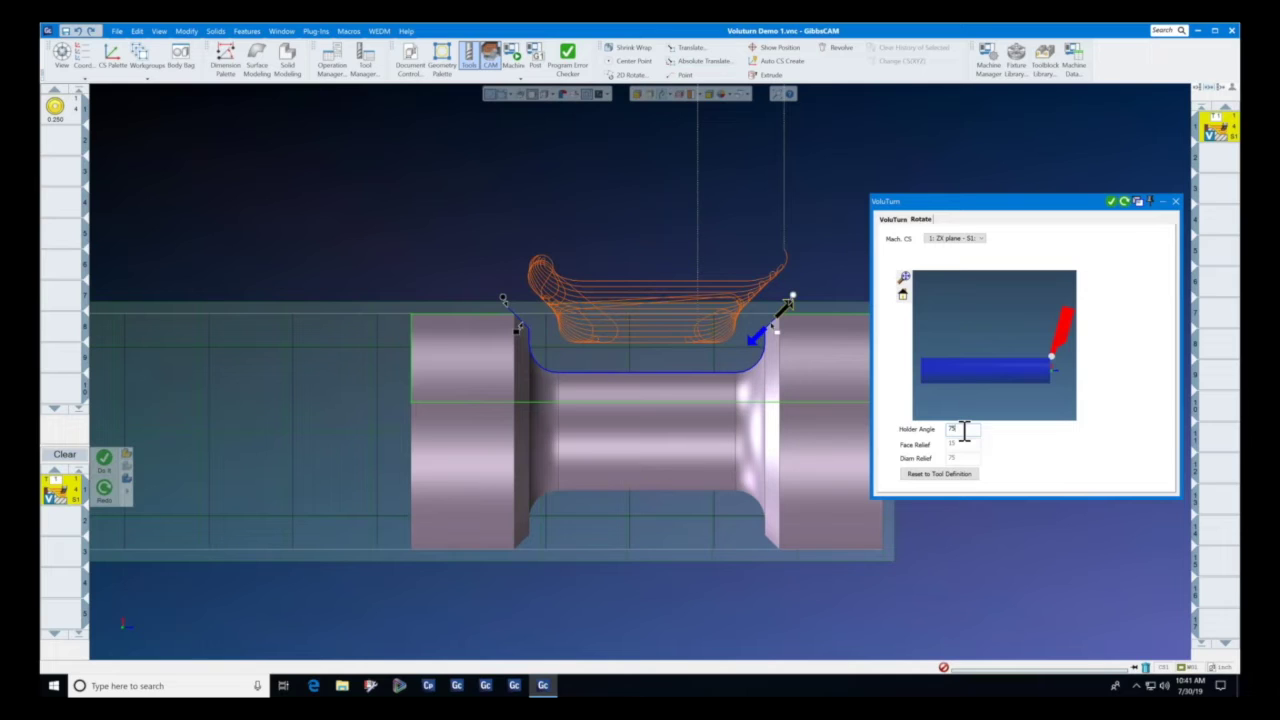
left_click(1125, 201)
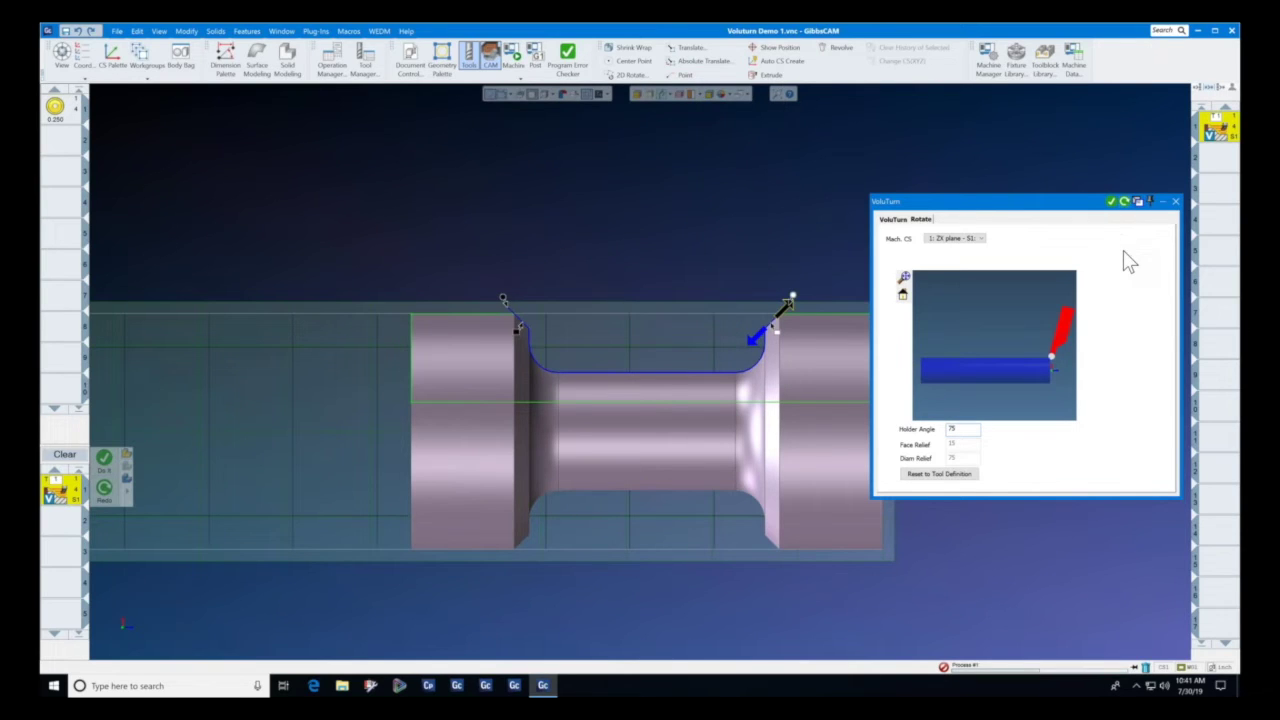
left_click(1175, 201)
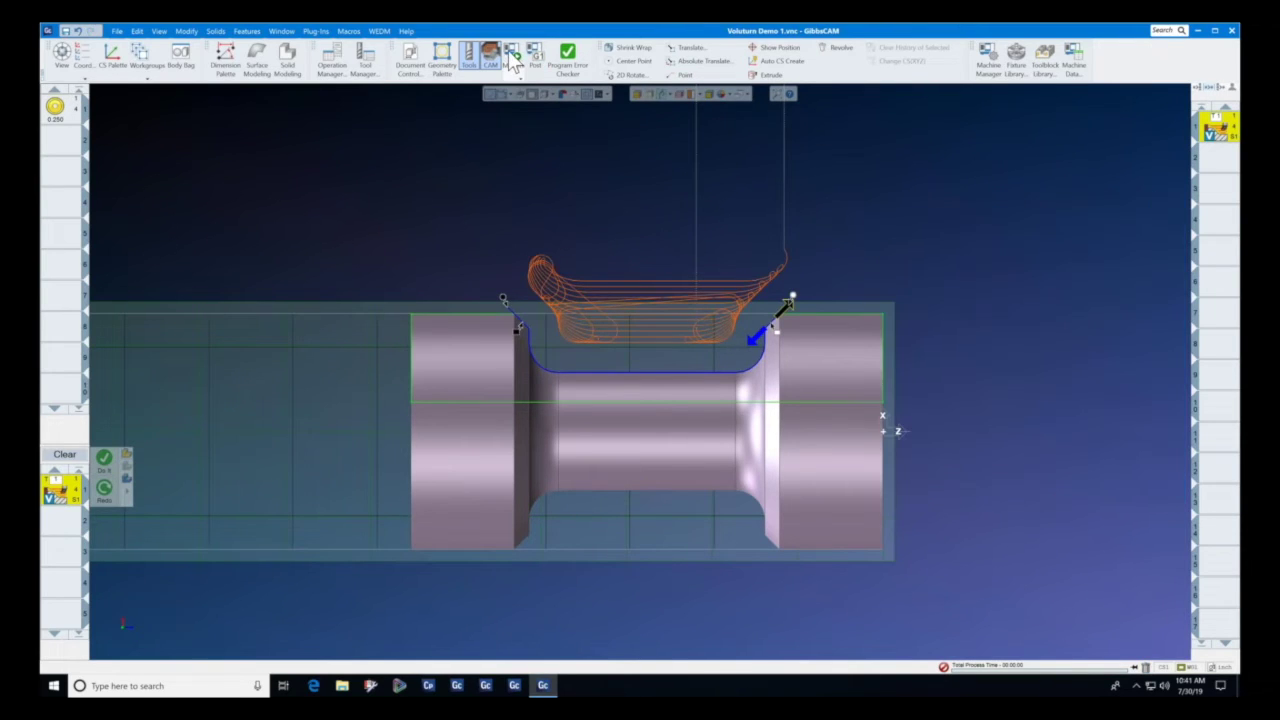
Run the machine simulation again with the rotated holder, close it, and review the main settings of the VoluTurn process.
left_click(512, 56)
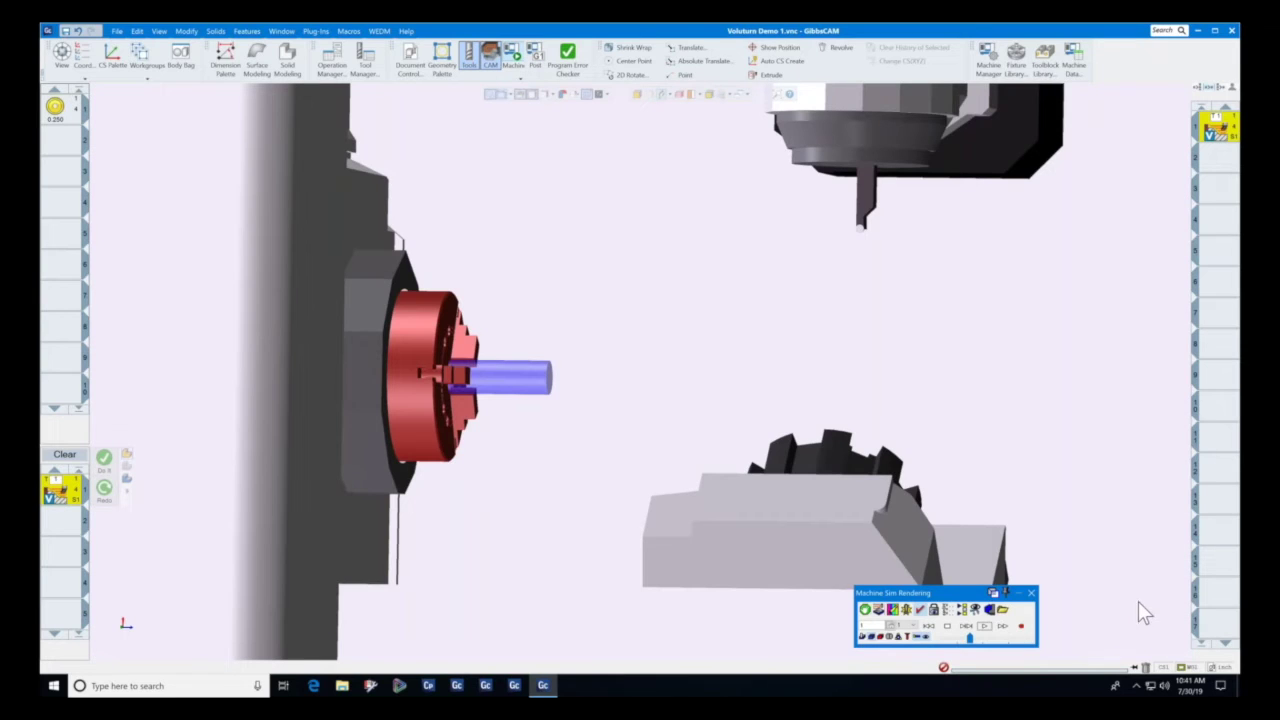
left_click(984, 625)
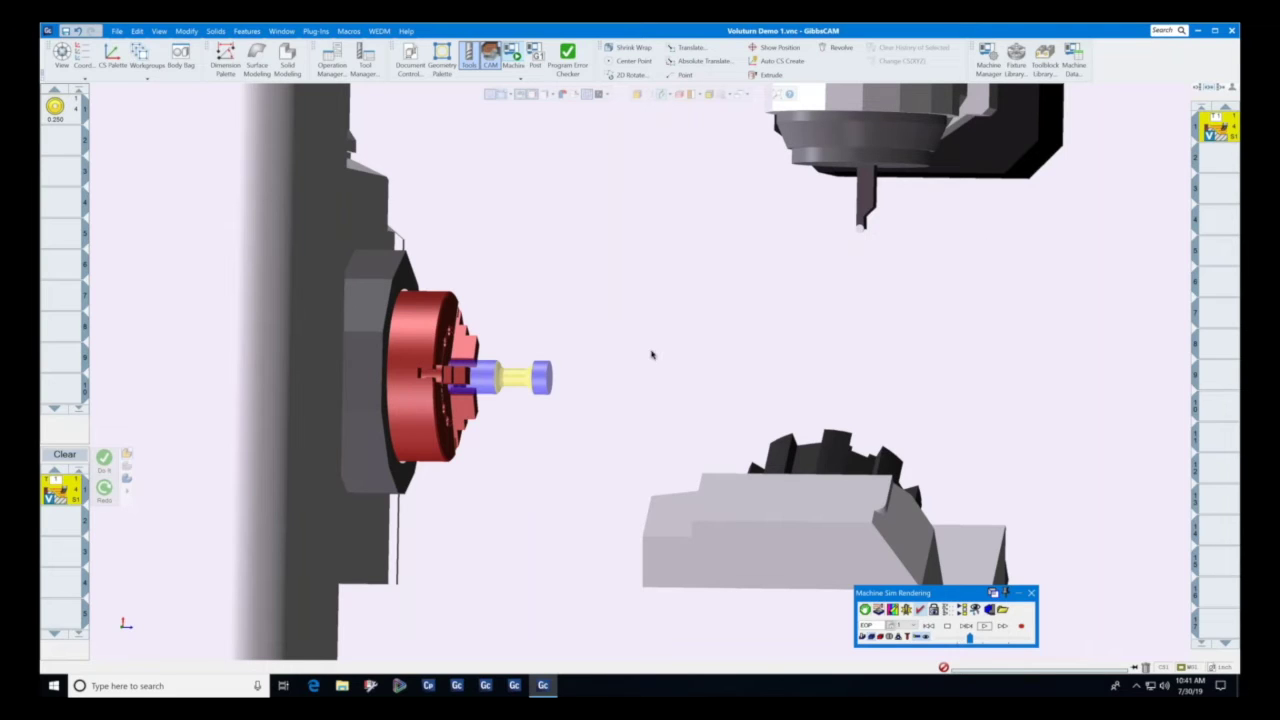
left_click(1031, 592)
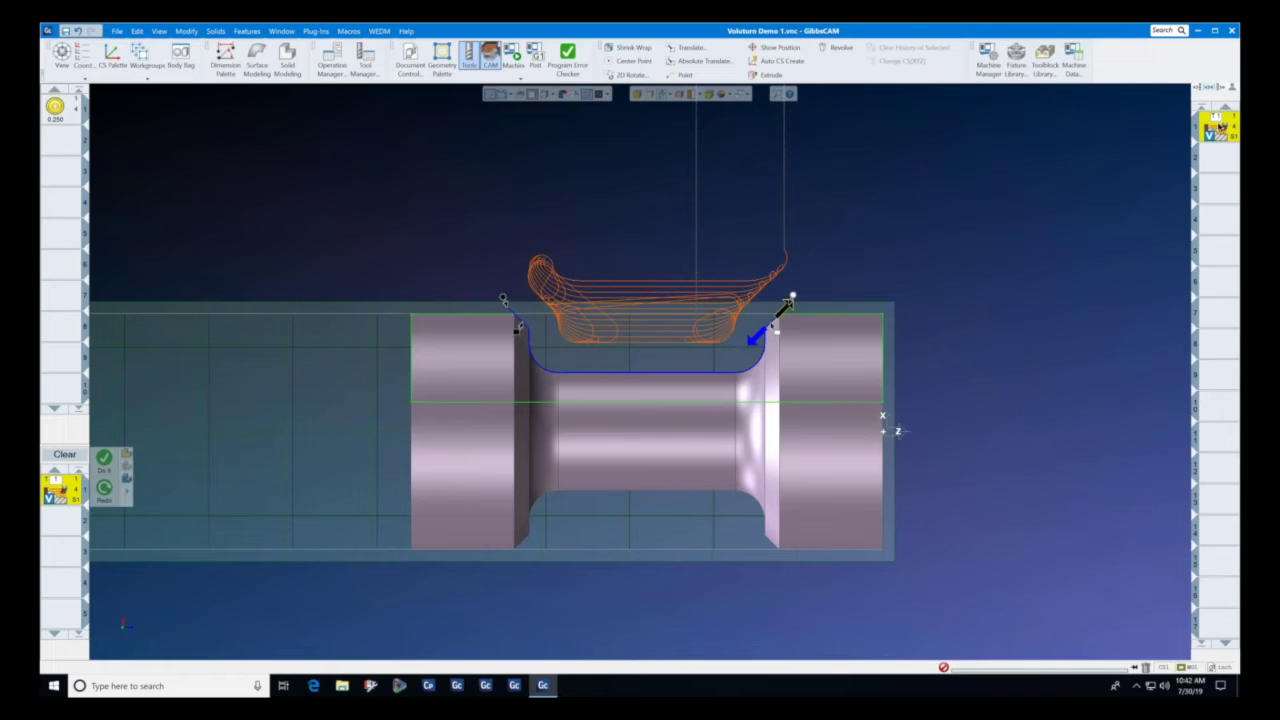
double_click(1218, 127)
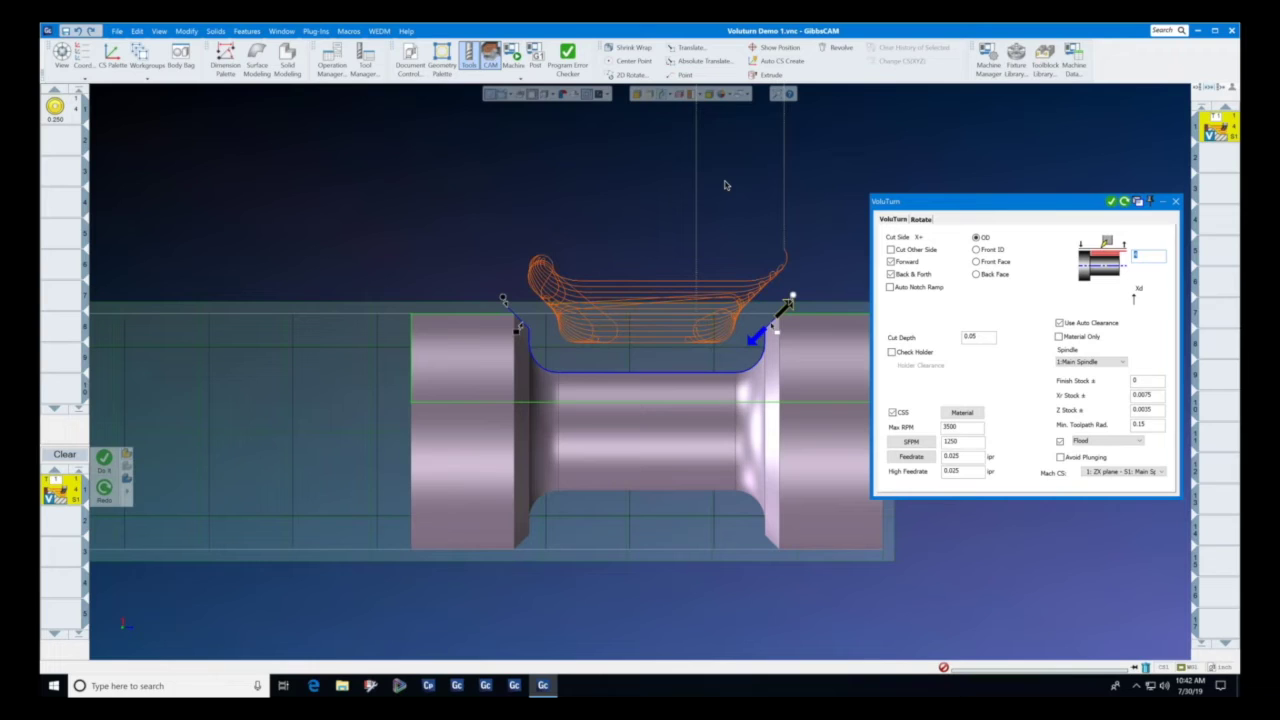
left_click(1176, 202)
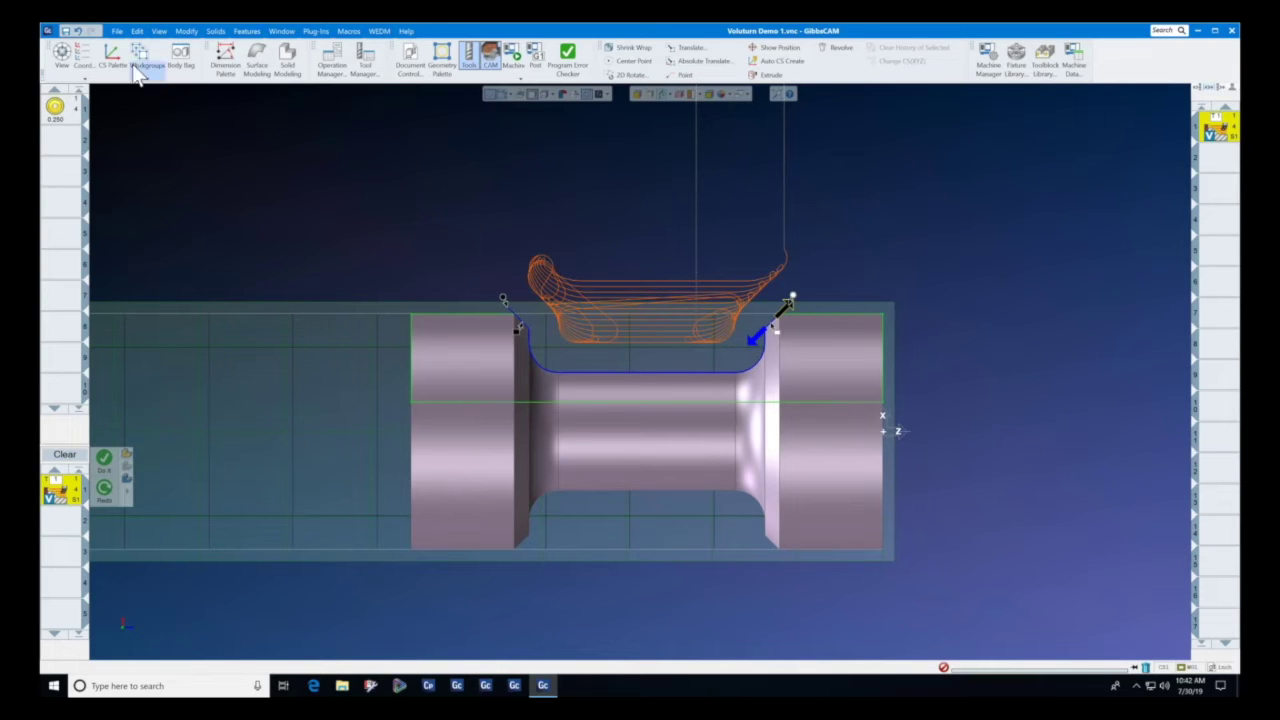
Open the recent Star ECAS Lesson 1 - Front And Rear Turning part without saving the changes to Voluturn Demo 1.
left_click(117, 31)
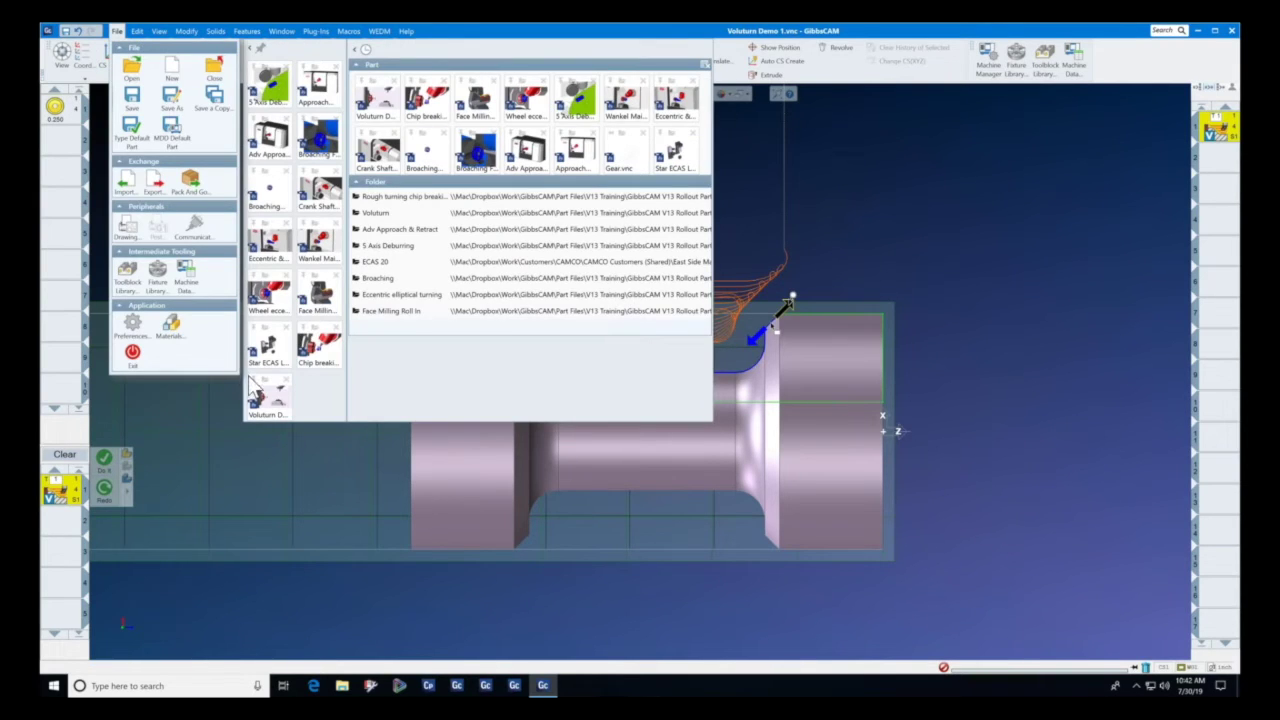
left_click(270, 352)
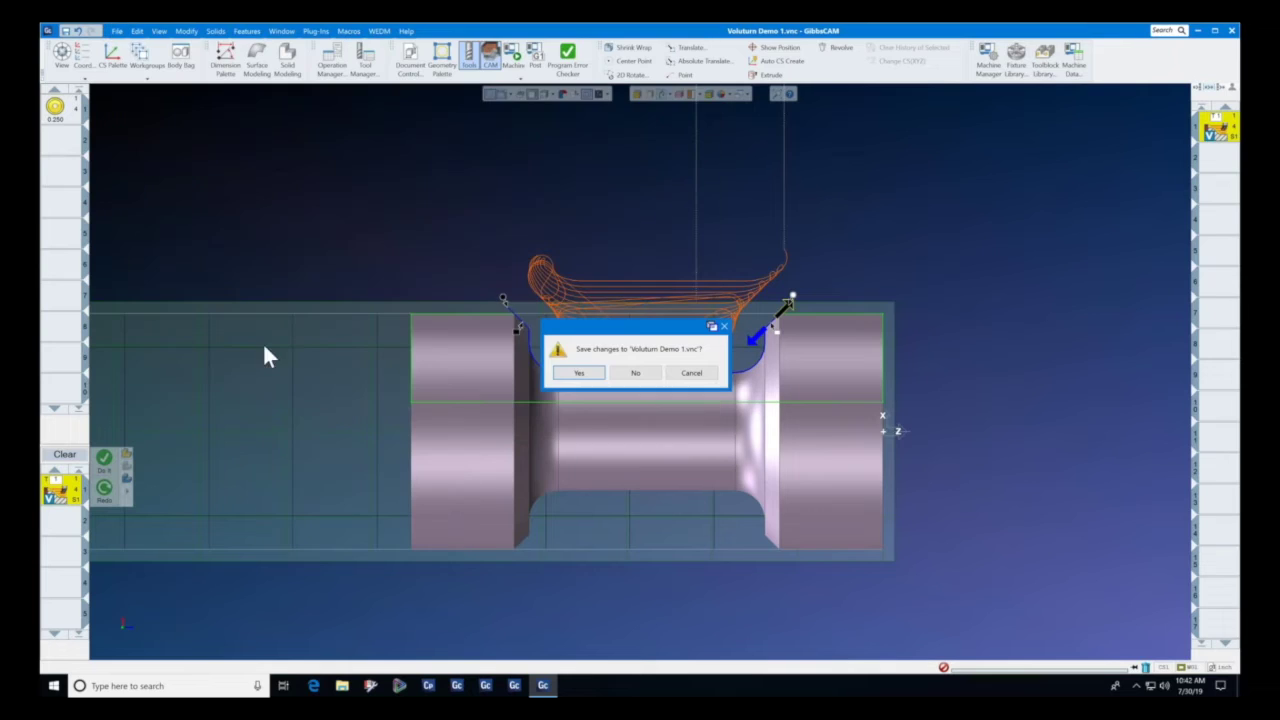
left_click(656, 372)
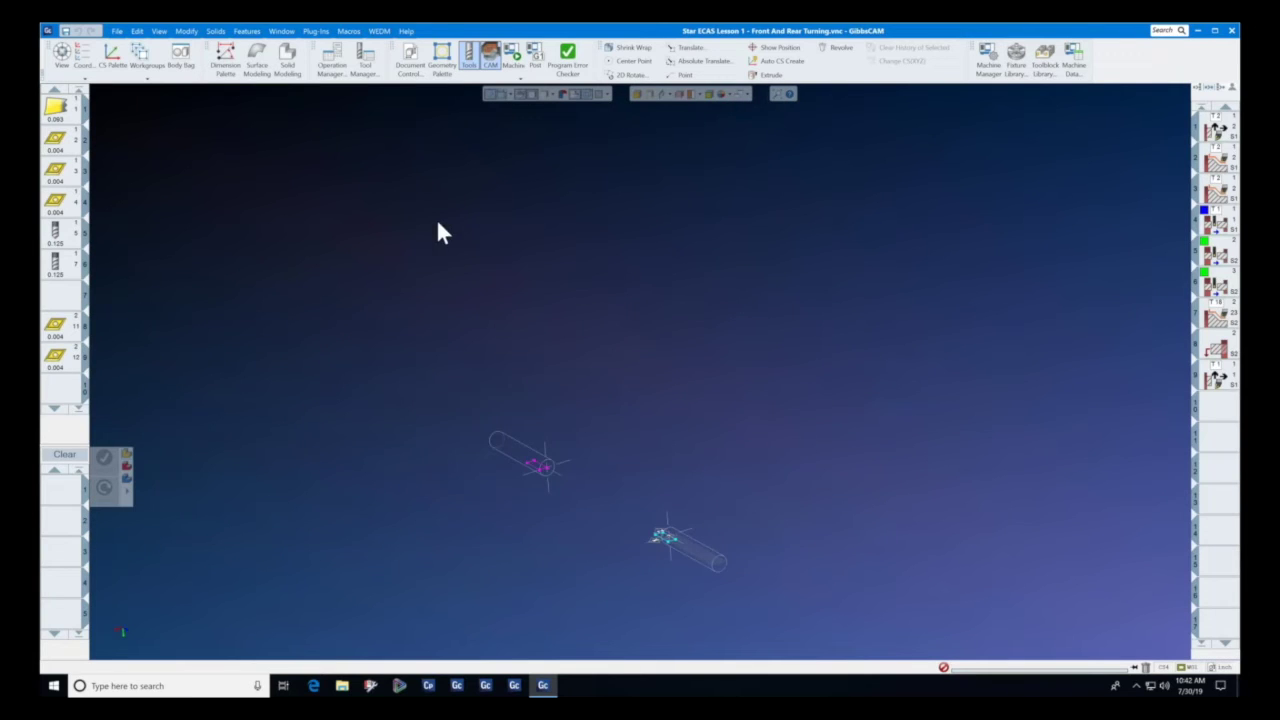
Run the machine simulation of the Star ECAS front and rear turning part, then close it.
left_click(512, 57)
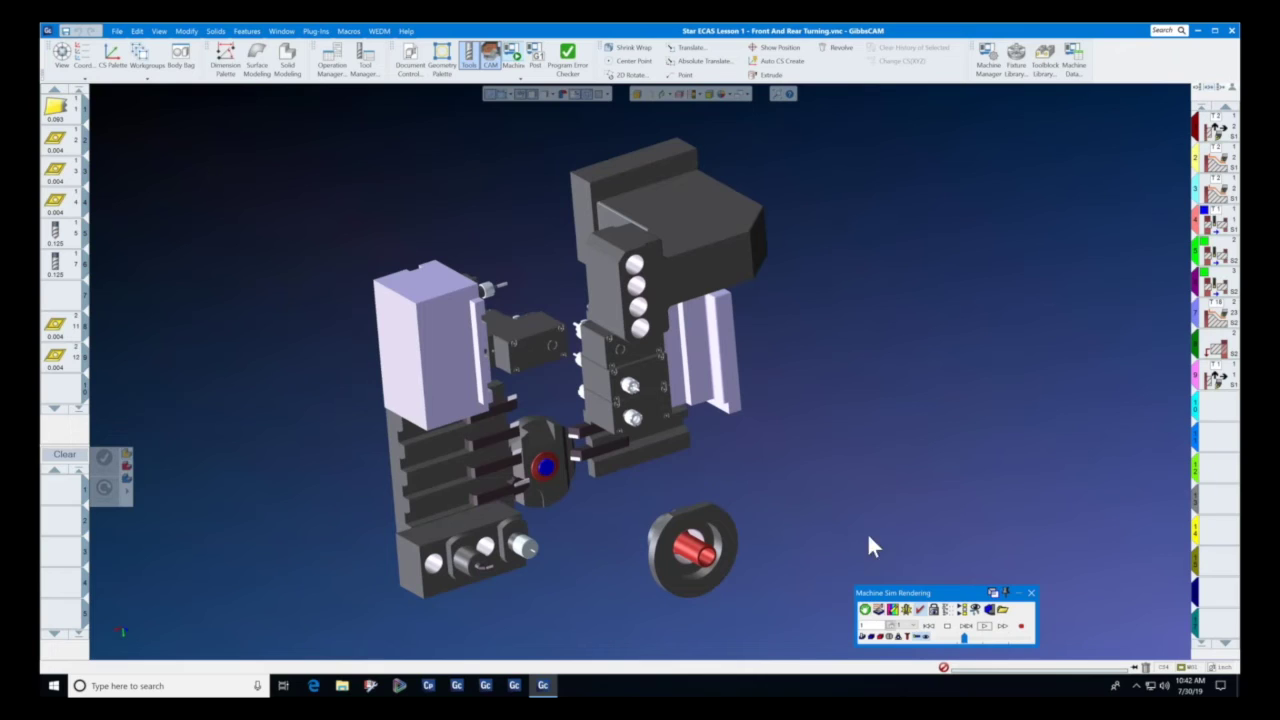
left_click(984, 626)
left_click(1032, 594)
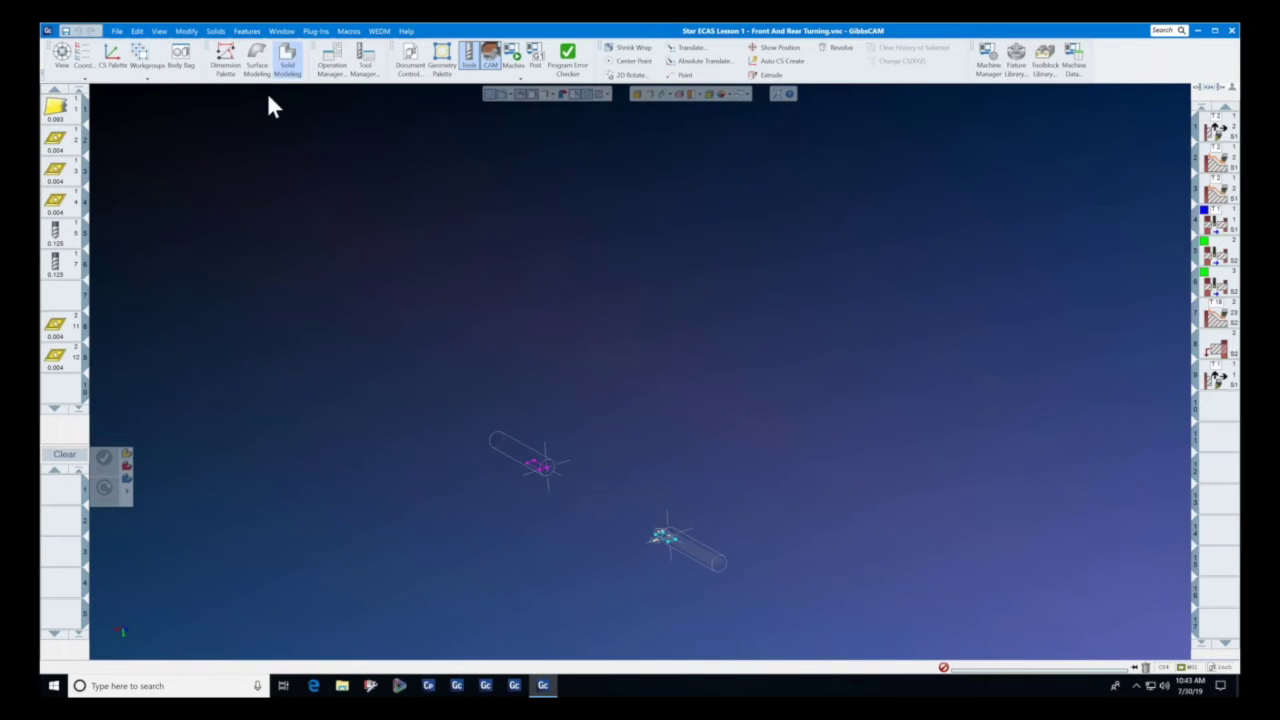
Post-process the Star ECAS part with starting program number 100 and output in inches, dismissing the post error dialog.
left_click(536, 55)
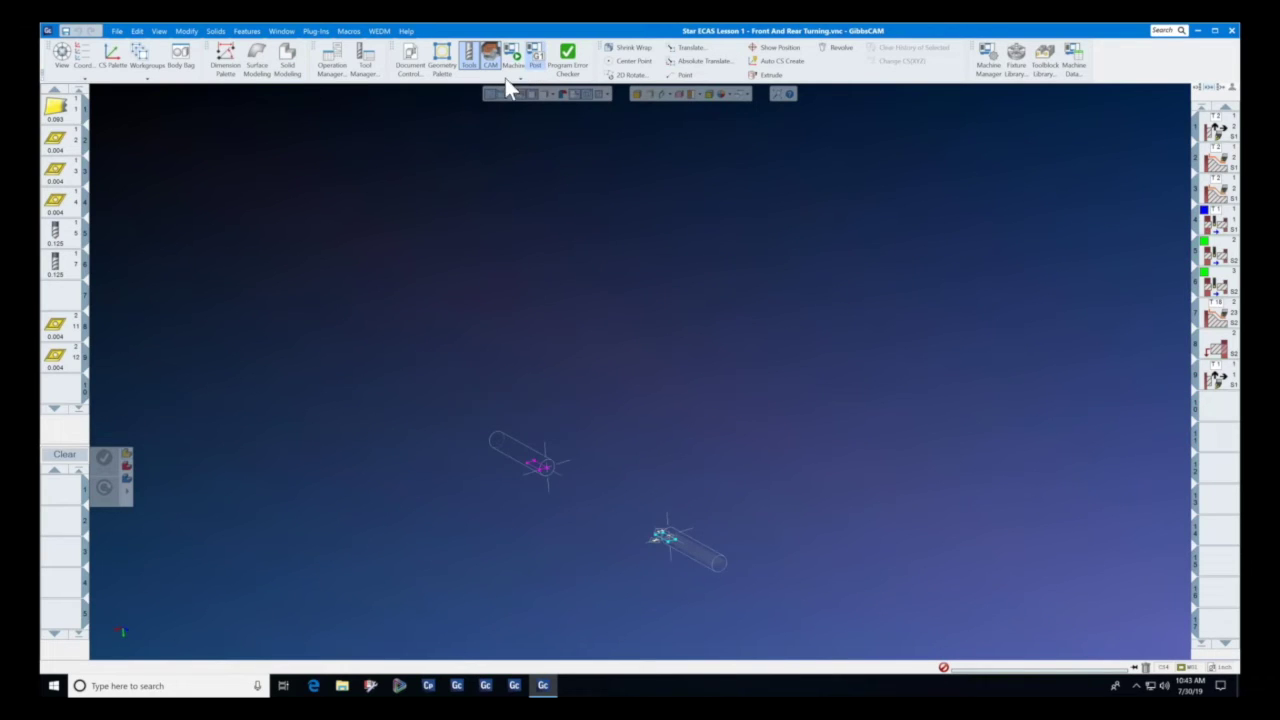
left_click(789, 428)
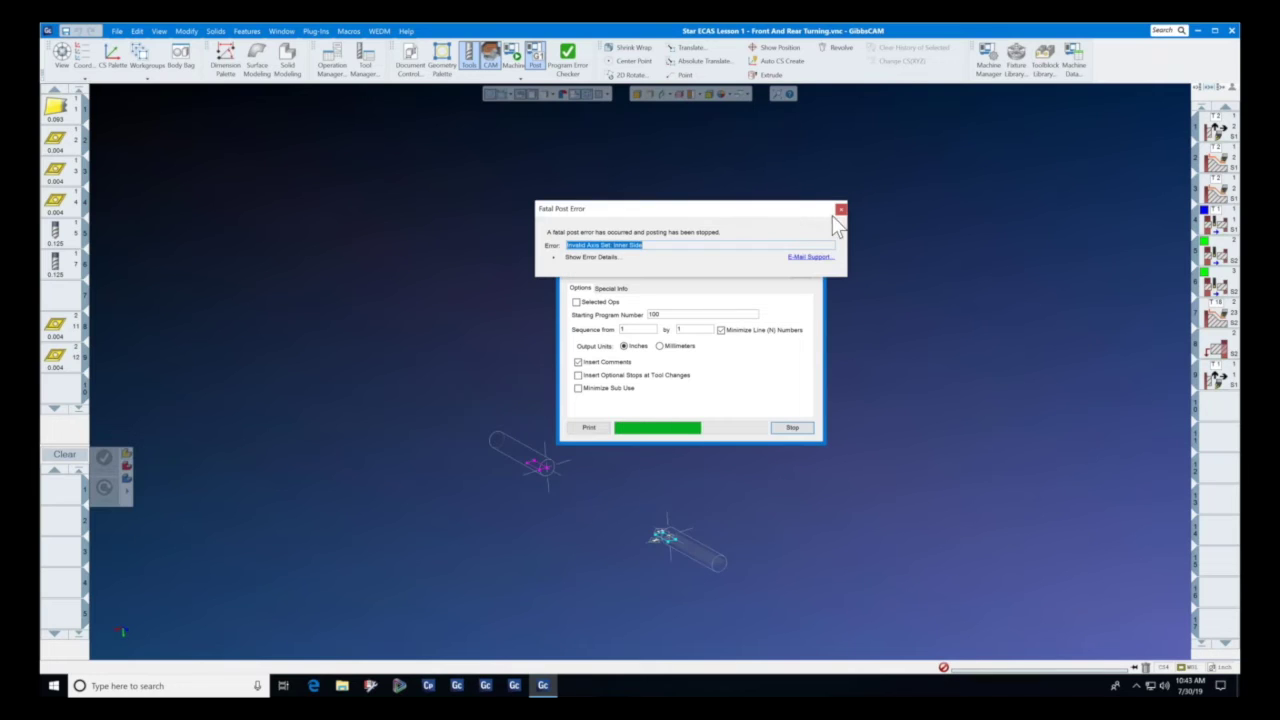
left_click(842, 211)
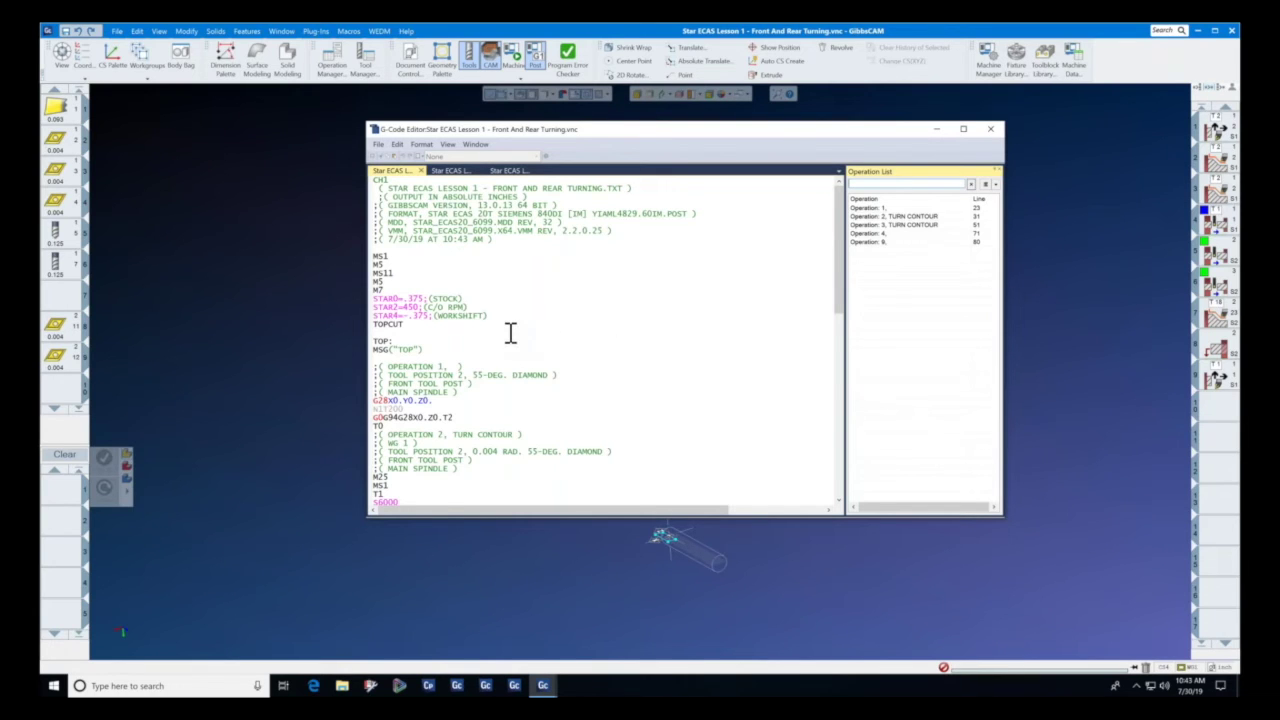
Read through the posted code in the G-Code Editor and examine its View and Format options.
scroll(510, 333, "down", 10)
scroll(510, 333, "up", 10)
scroll(510, 333, "down", 10)
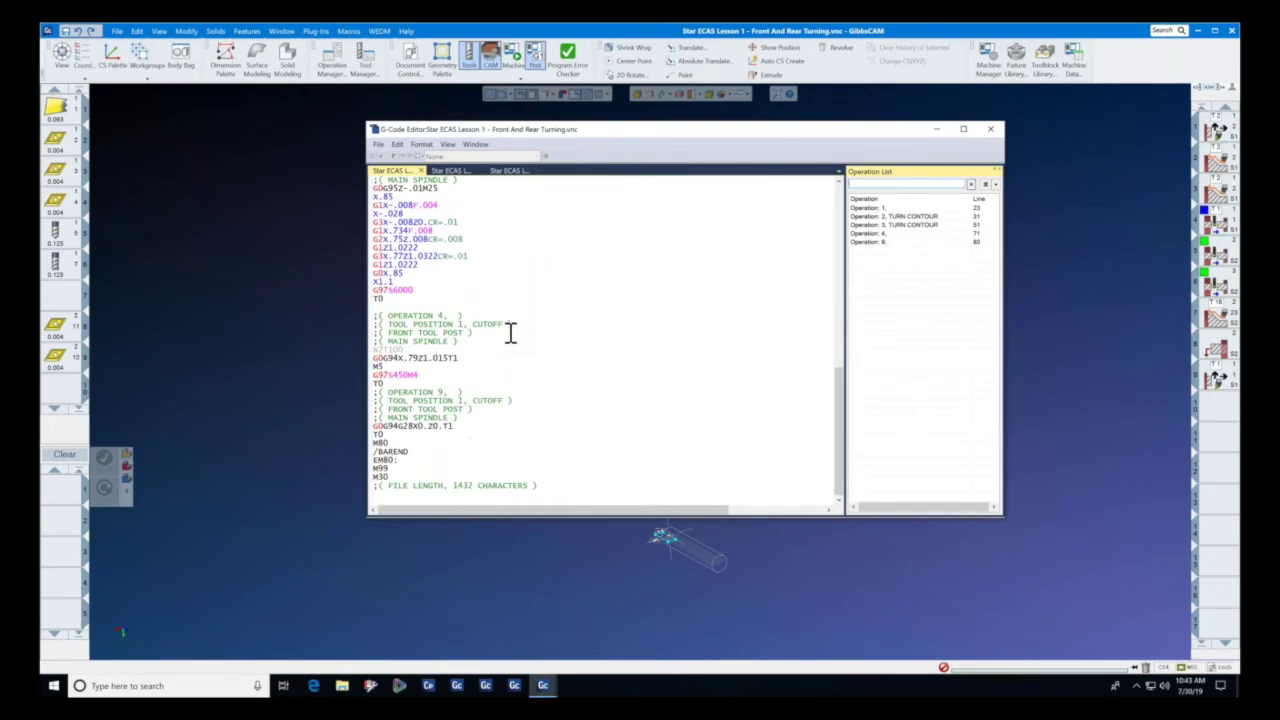
scroll(510, 333, "up", 10)
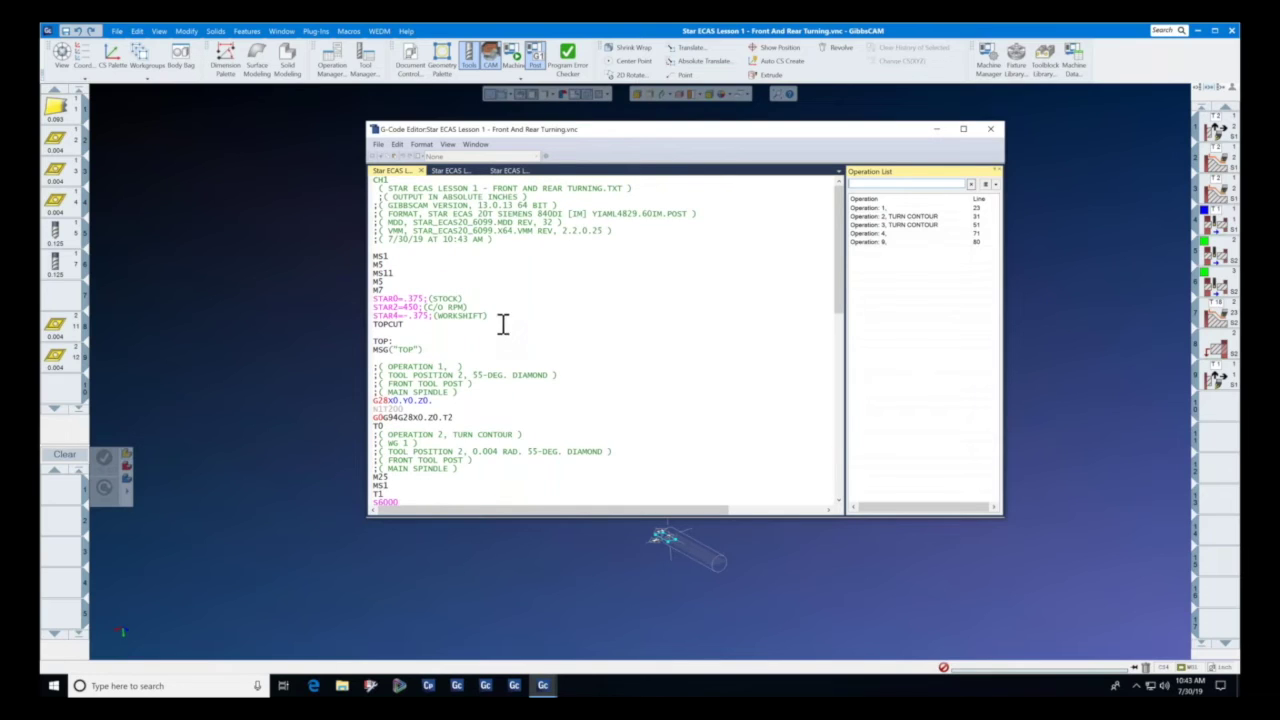
left_click(449, 145)
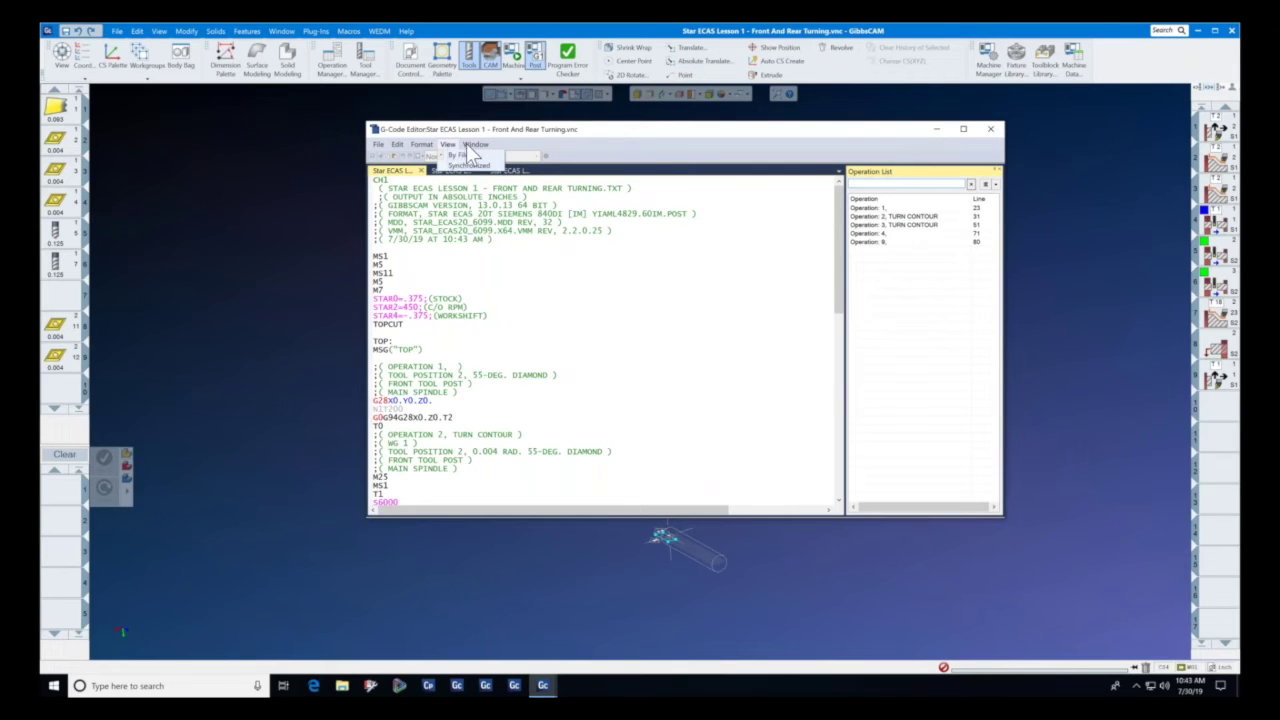
mouse_move(422, 146)
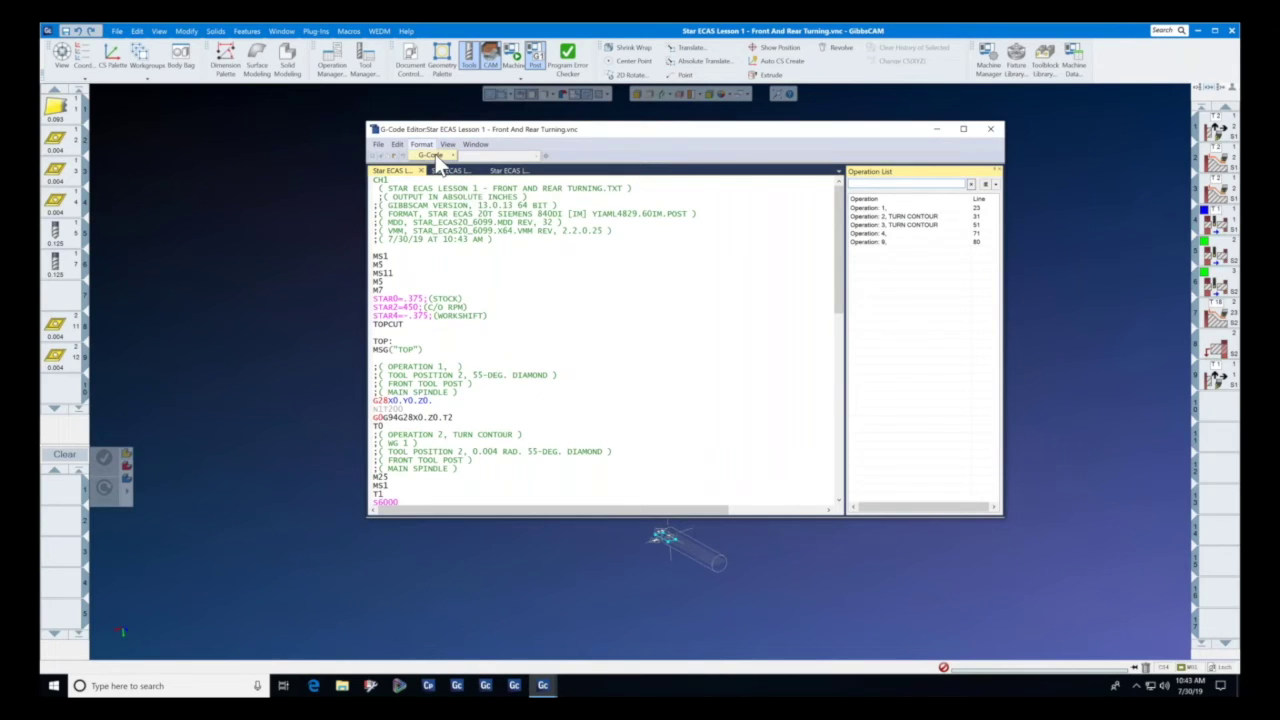
left_click(545, 270)
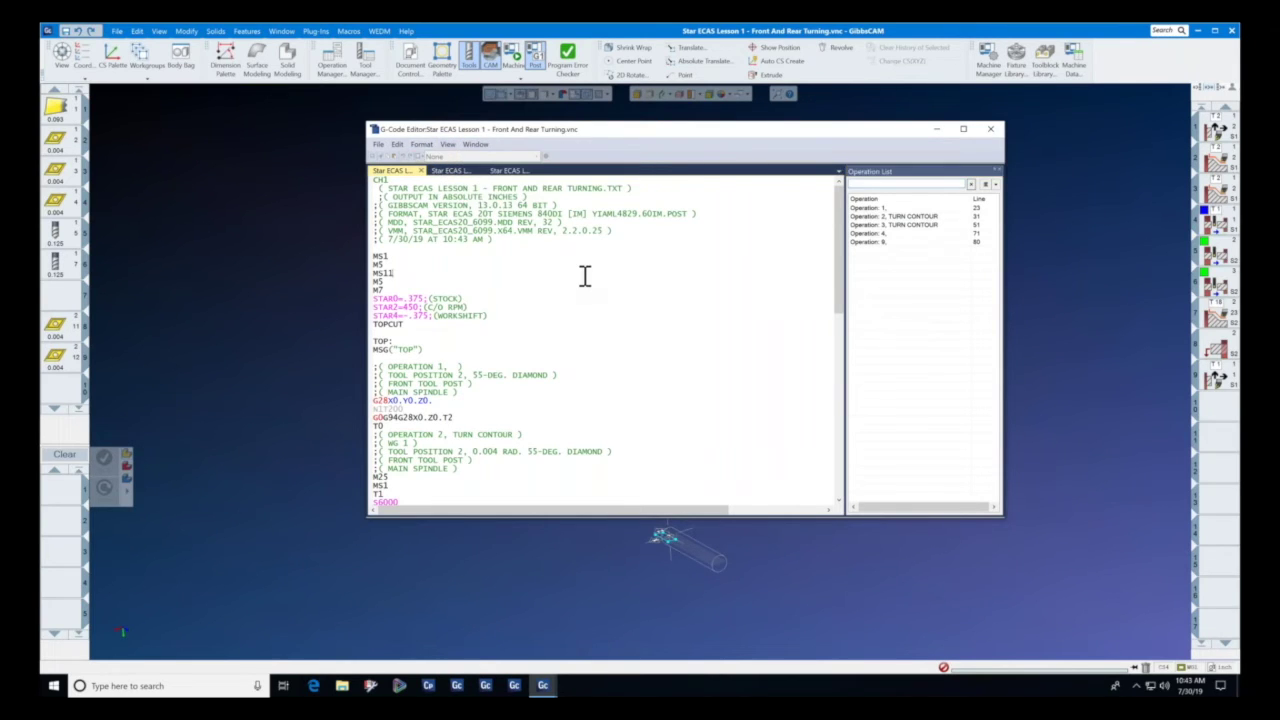
Jump to operations 1, 3 and 9 from the G-Code Editor's Operation List and read through the posted code.
left_click(880, 208)
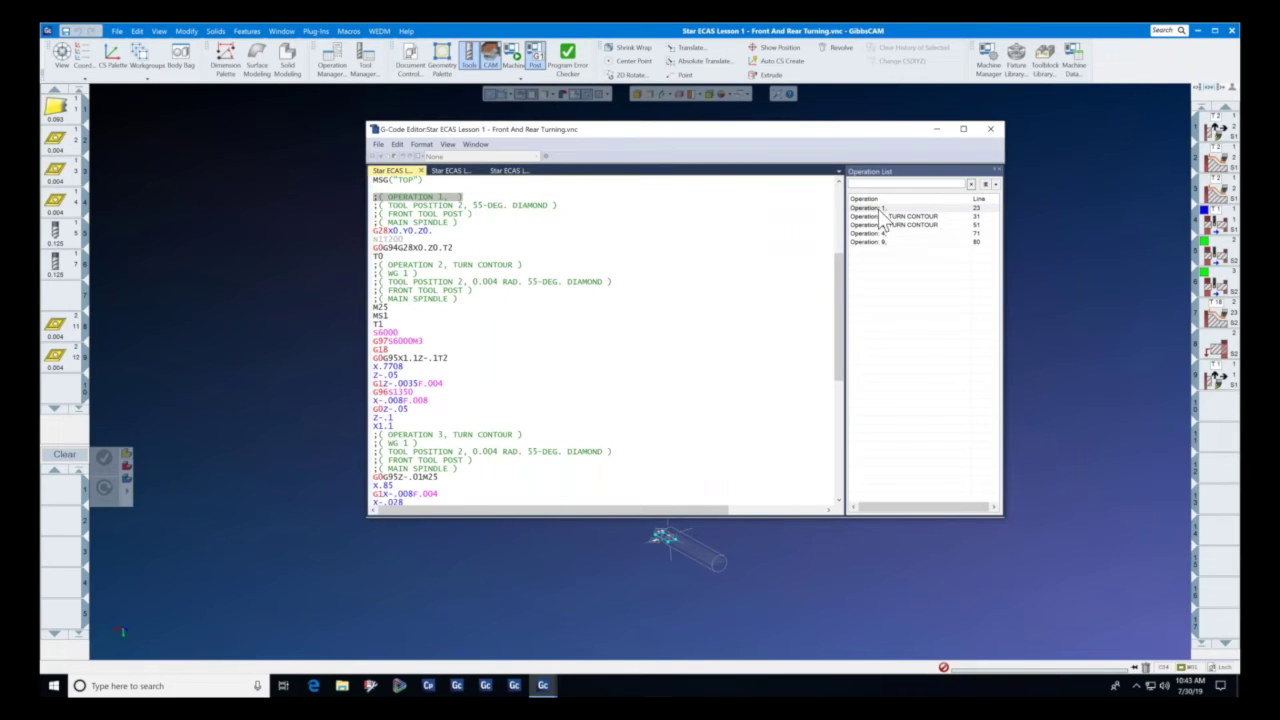
left_click(874, 226)
left_click(877, 242)
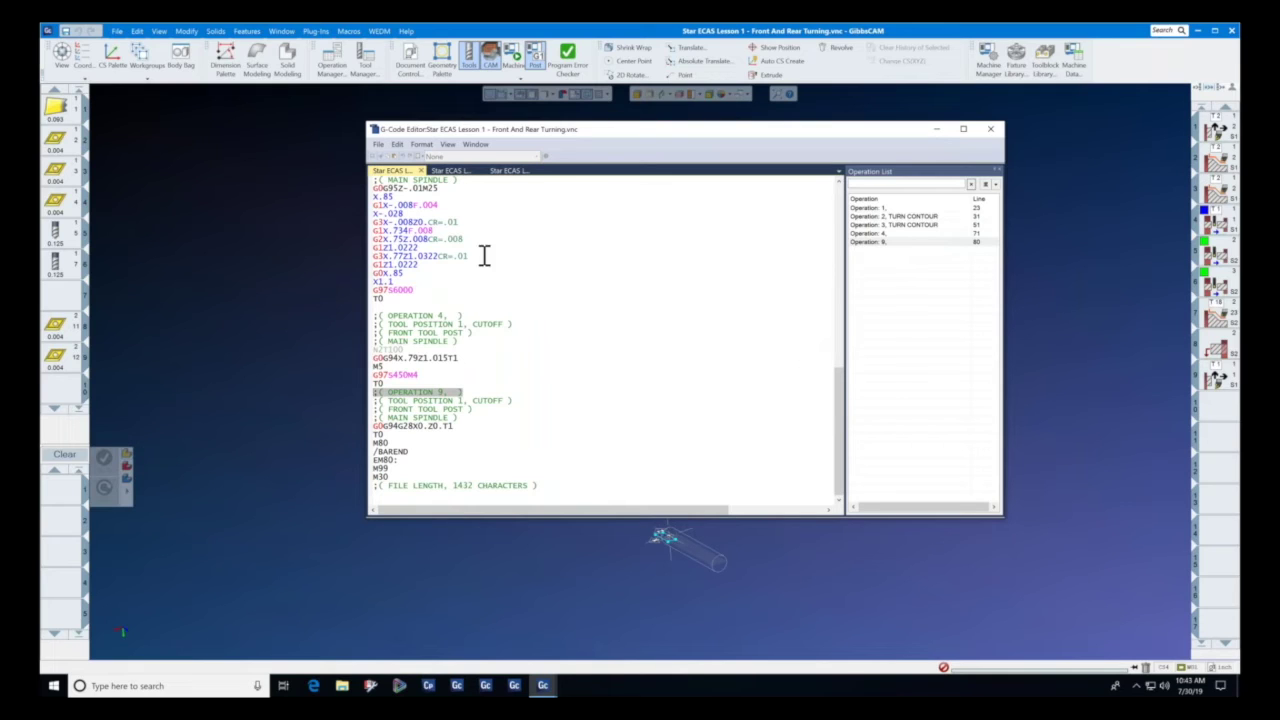
scroll(477, 281, "up", 17)
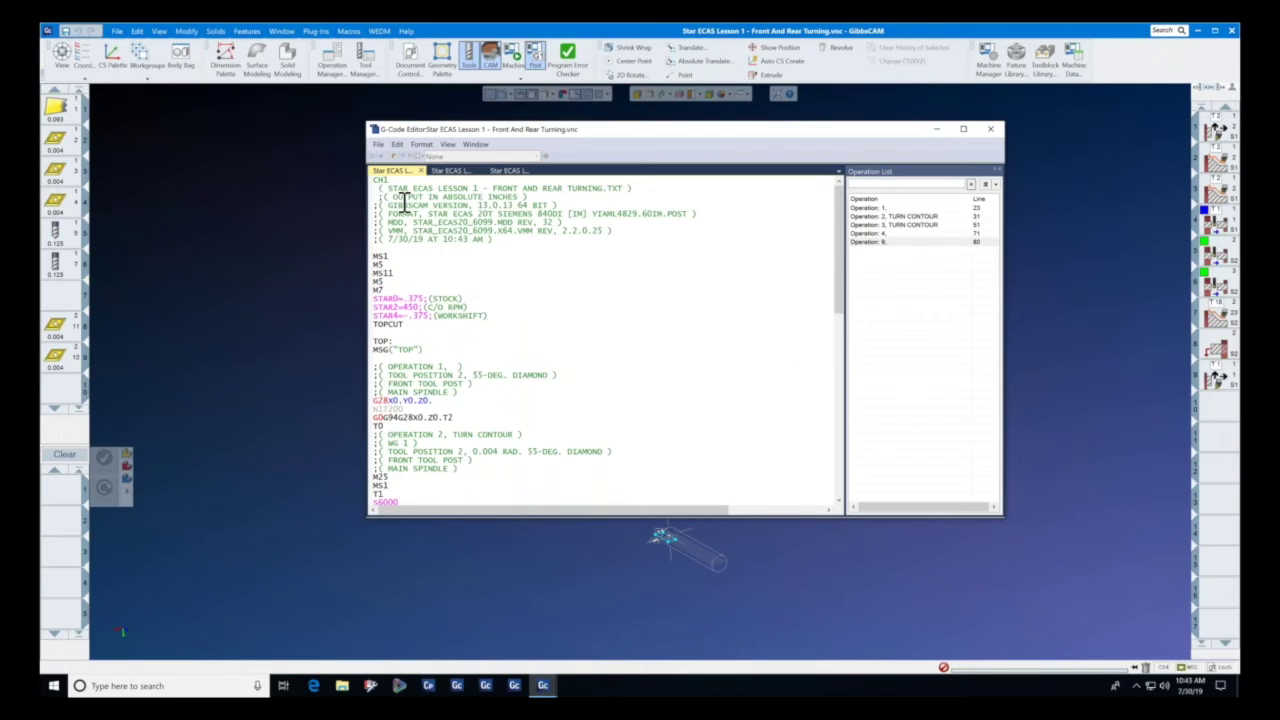
scroll(405, 210, "down", 13)
scroll(418, 318, "down", 5)
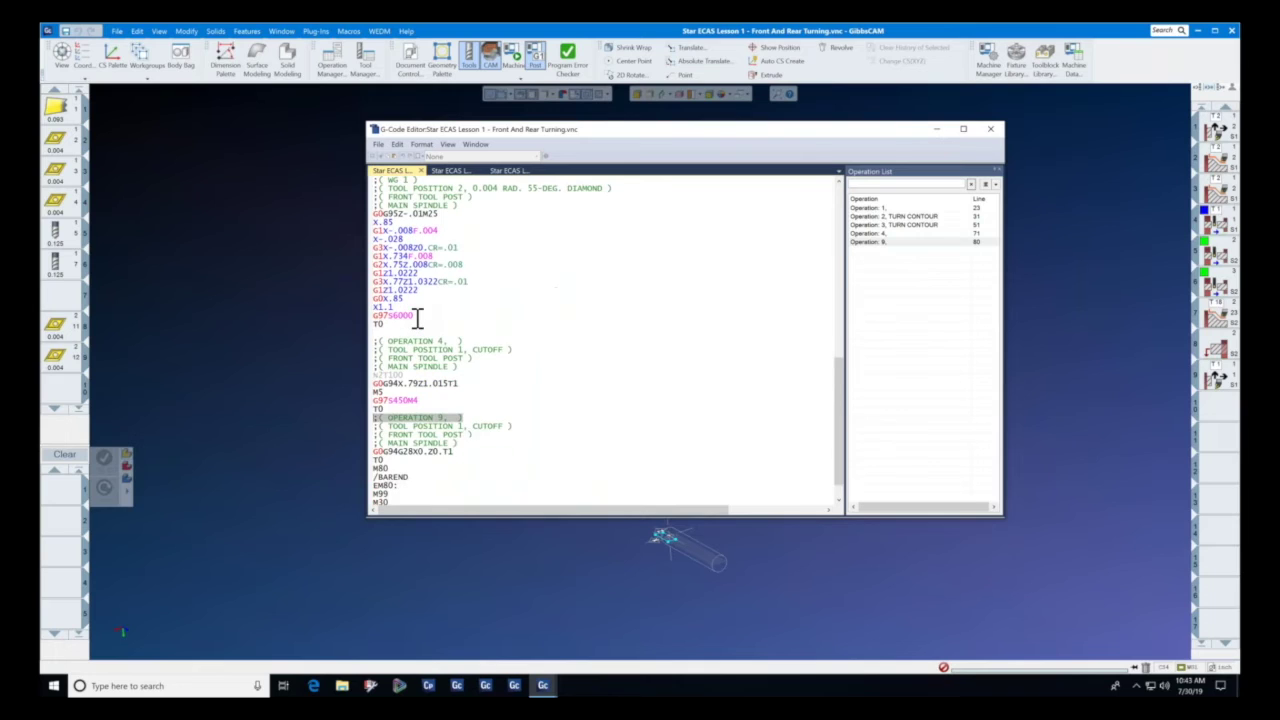
scroll(418, 318, "up", 1)
scroll(410, 360, "down", 1)
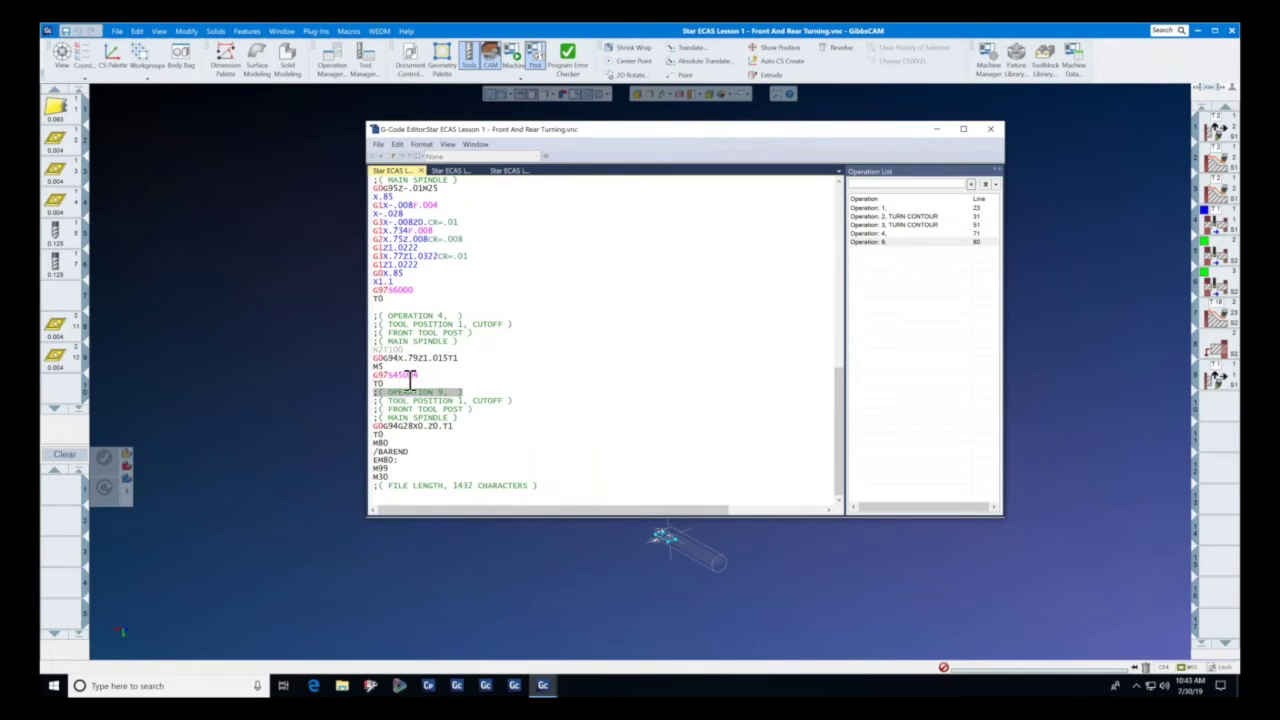
Examine the posted G-code for flows CH1, CH2 and CH3 of the front and rear turning part.
scroll(398, 425, "up", 9)
scroll(398, 425, "up", 9)
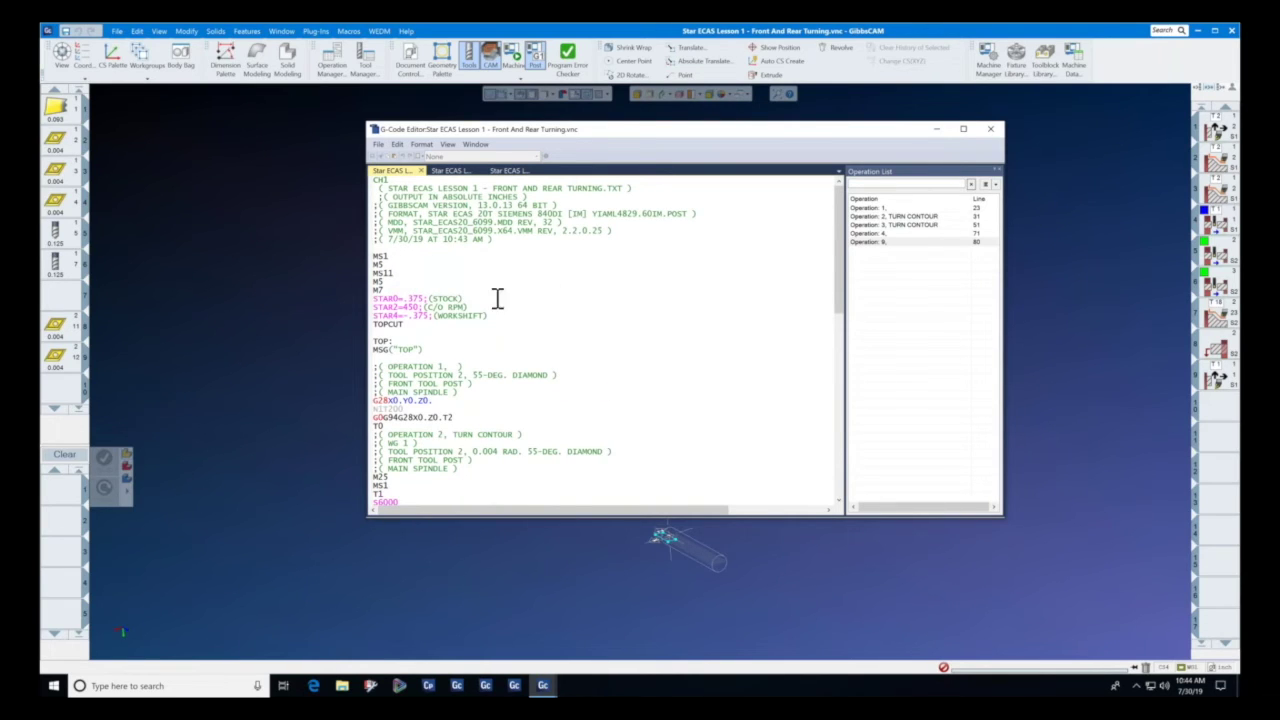
left_click(446, 170)
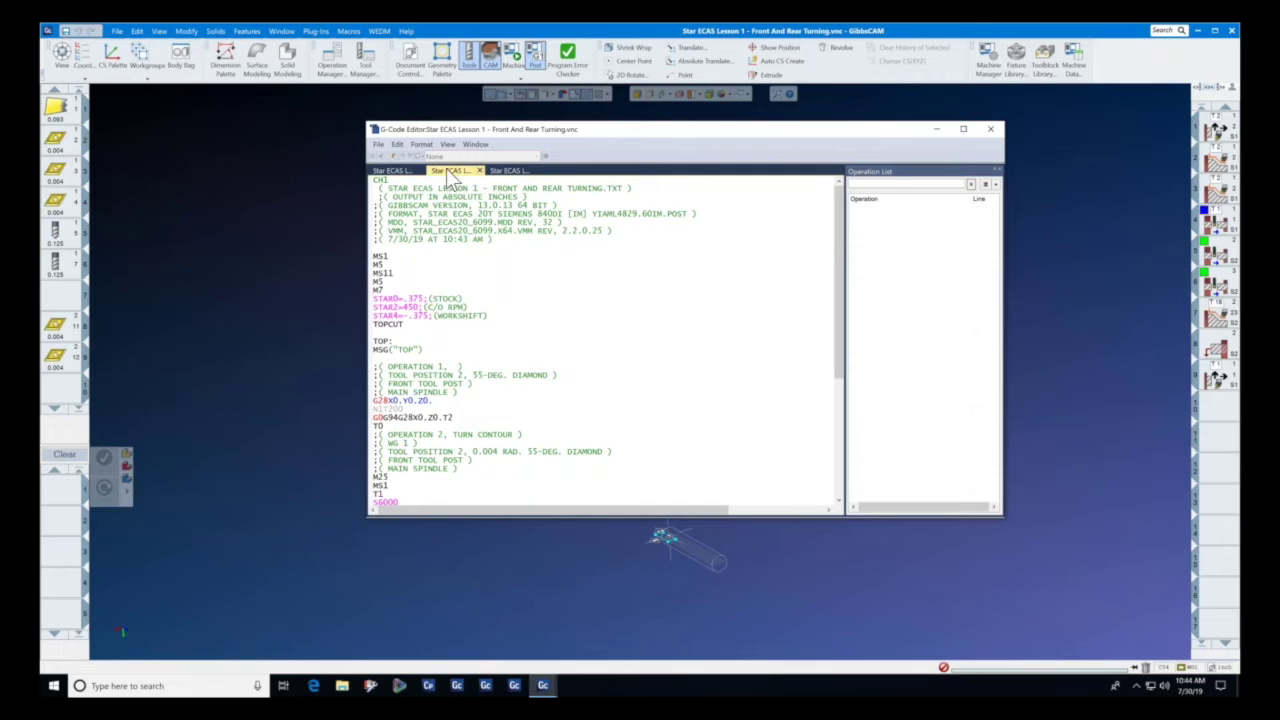
scroll(453, 291, "down", 8)
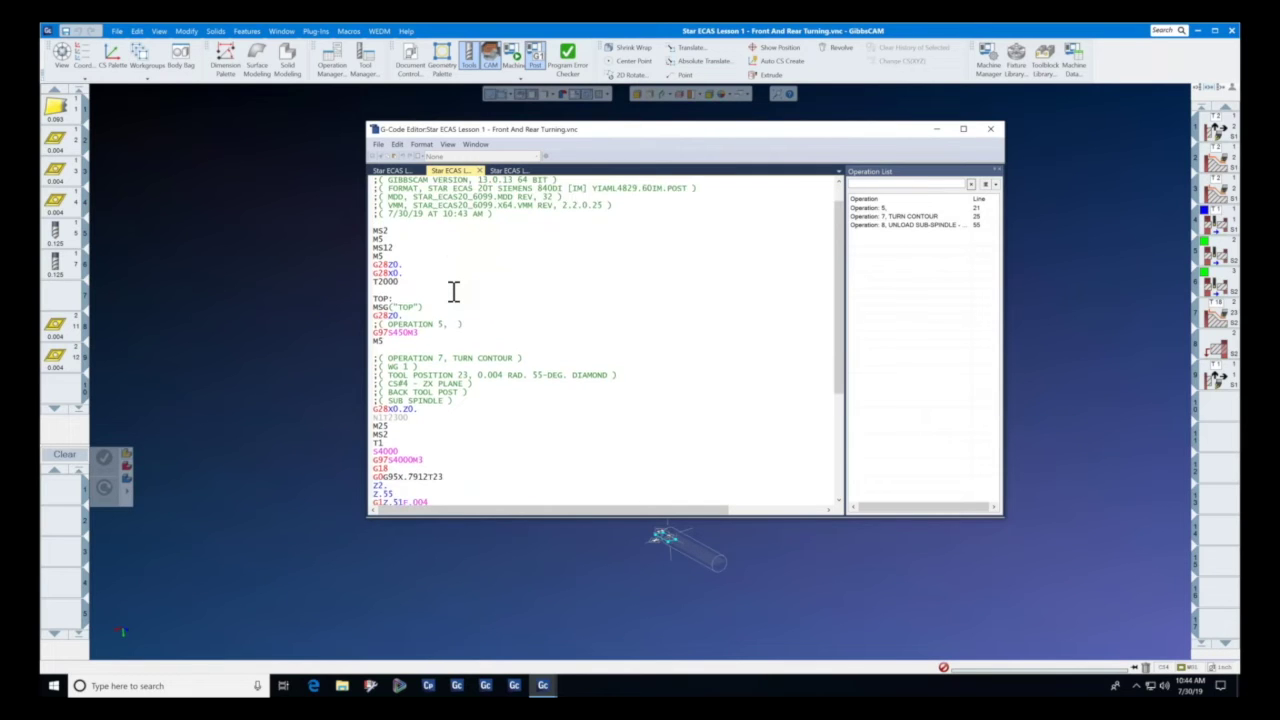
scroll(453, 291, "up", 8)
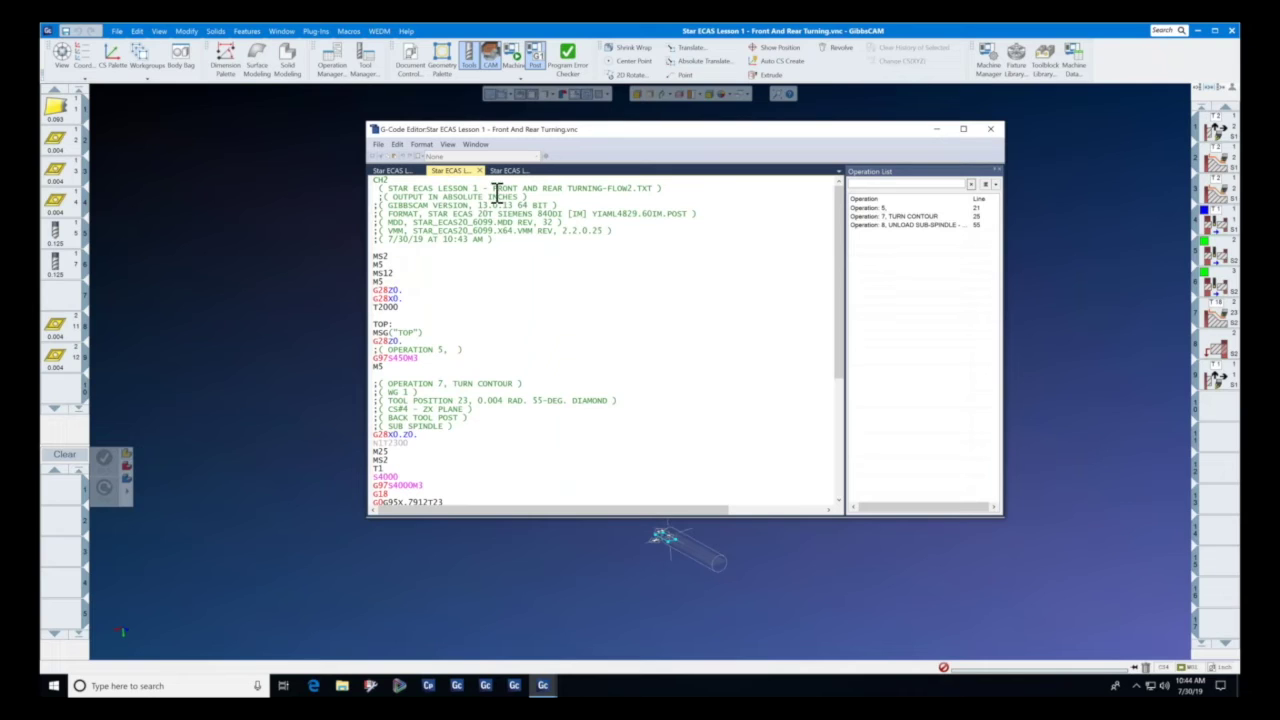
left_click(513, 171)
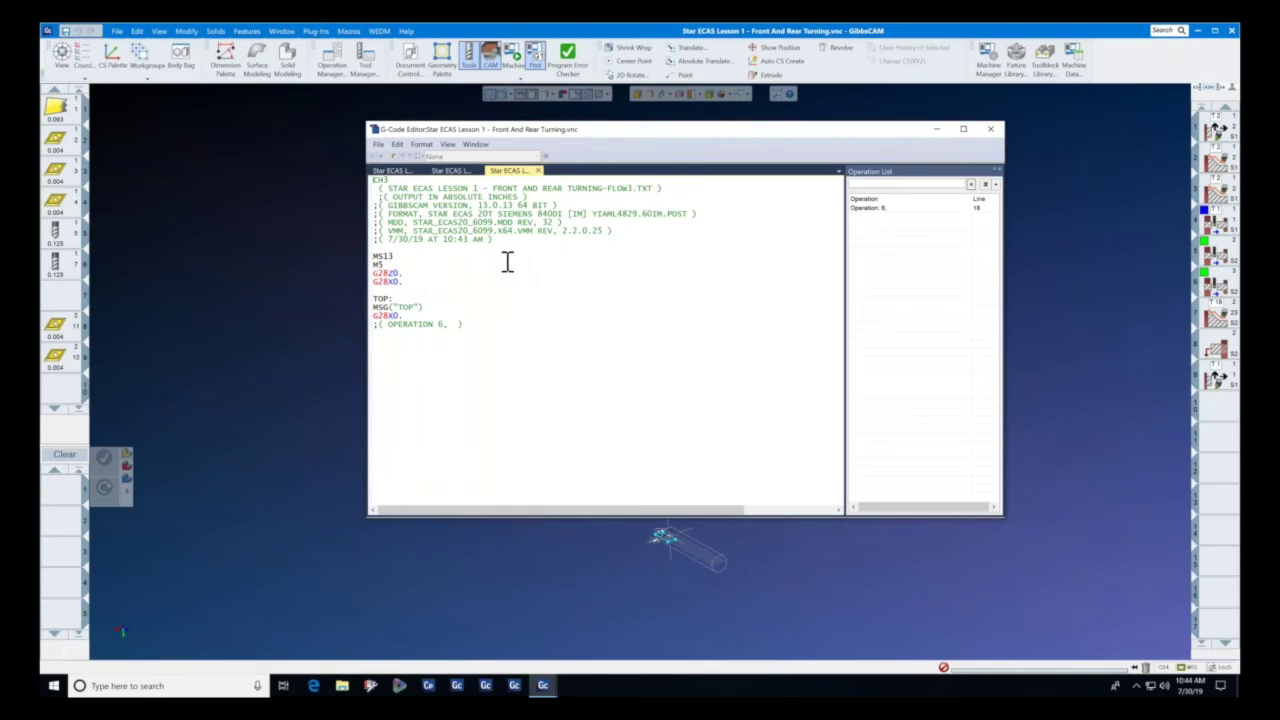
left_click(466, 171)
left_click(393, 171)
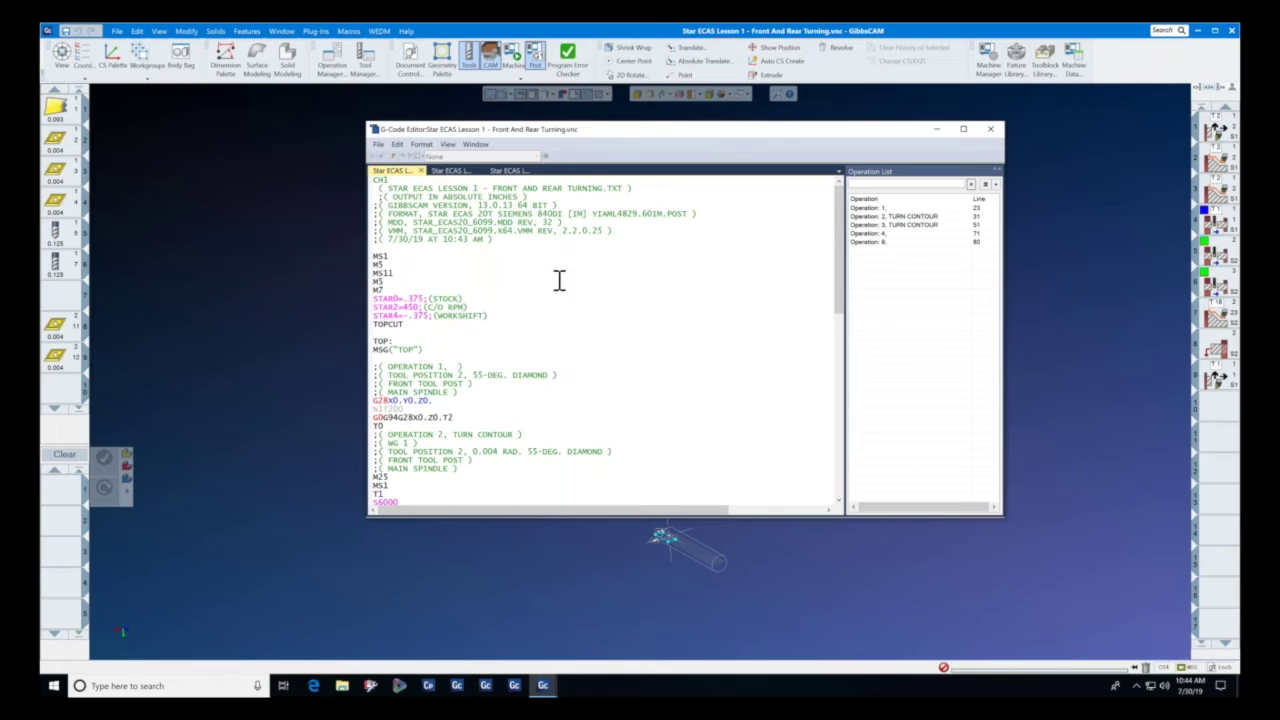
Jump through the CH1 code to operations 2, 3, 4 and 9 using the operation list.
left_click(872, 216)
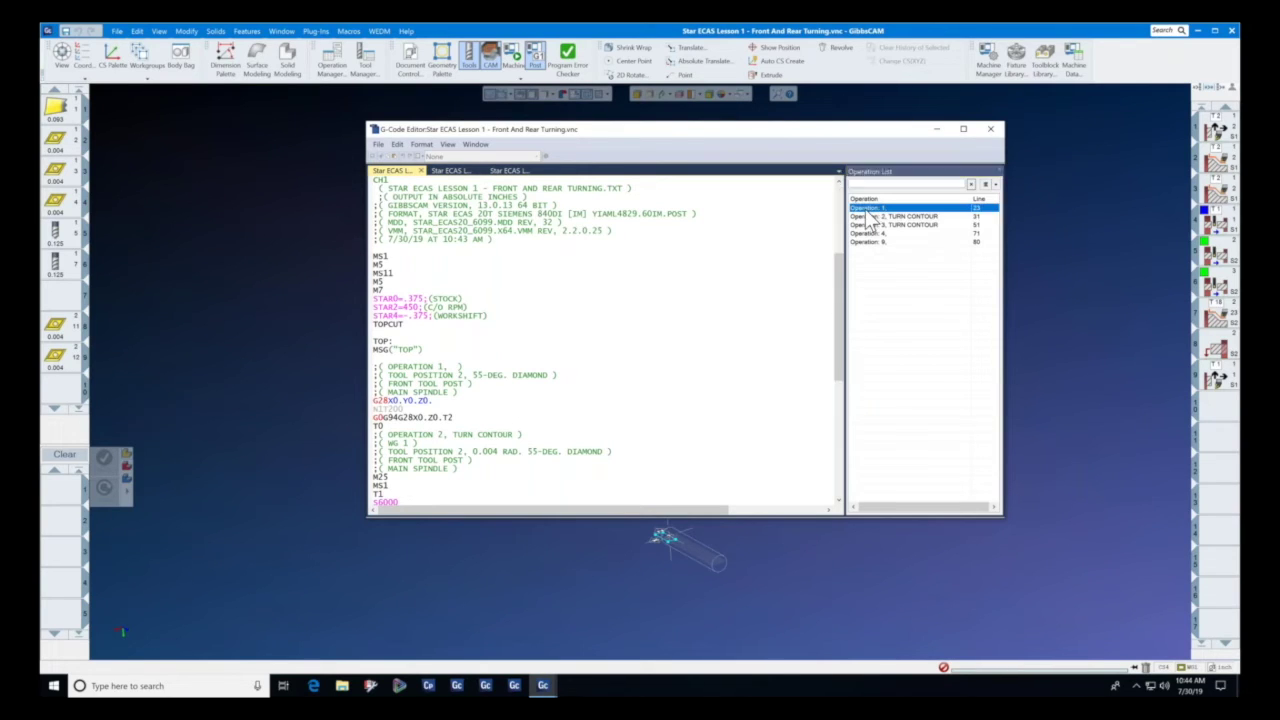
left_click(872, 225)
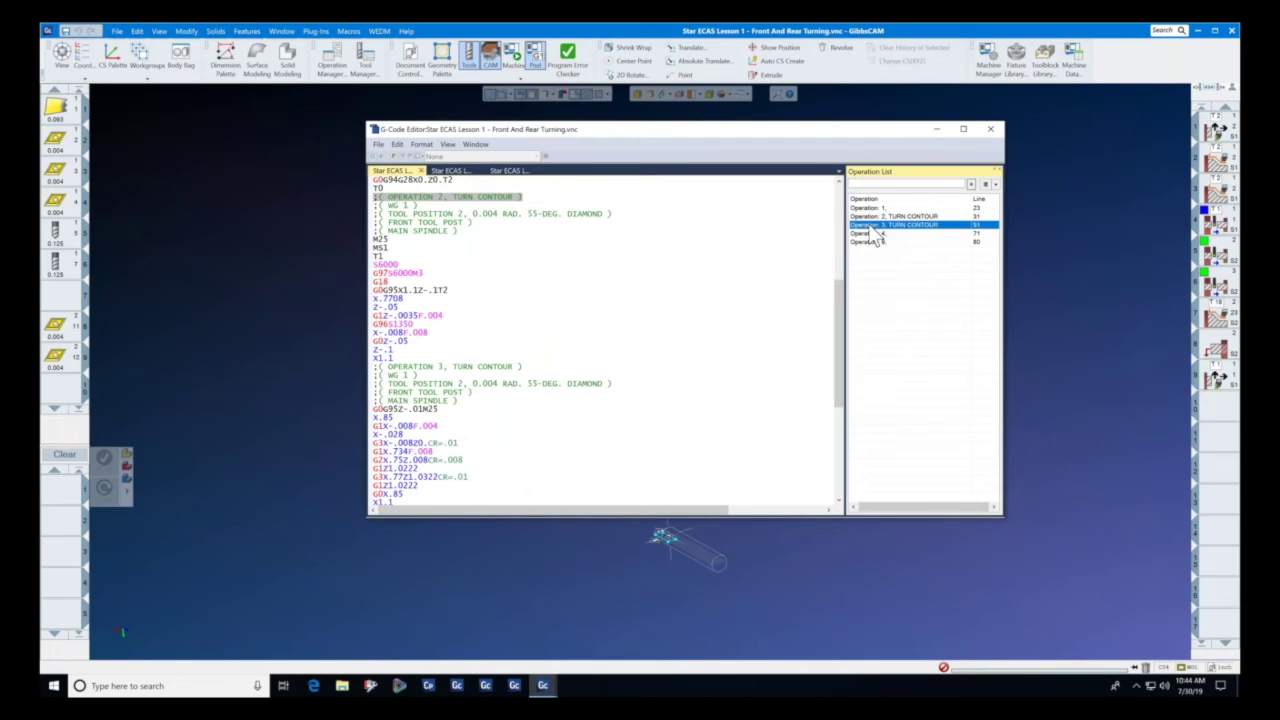
left_click(866, 233)
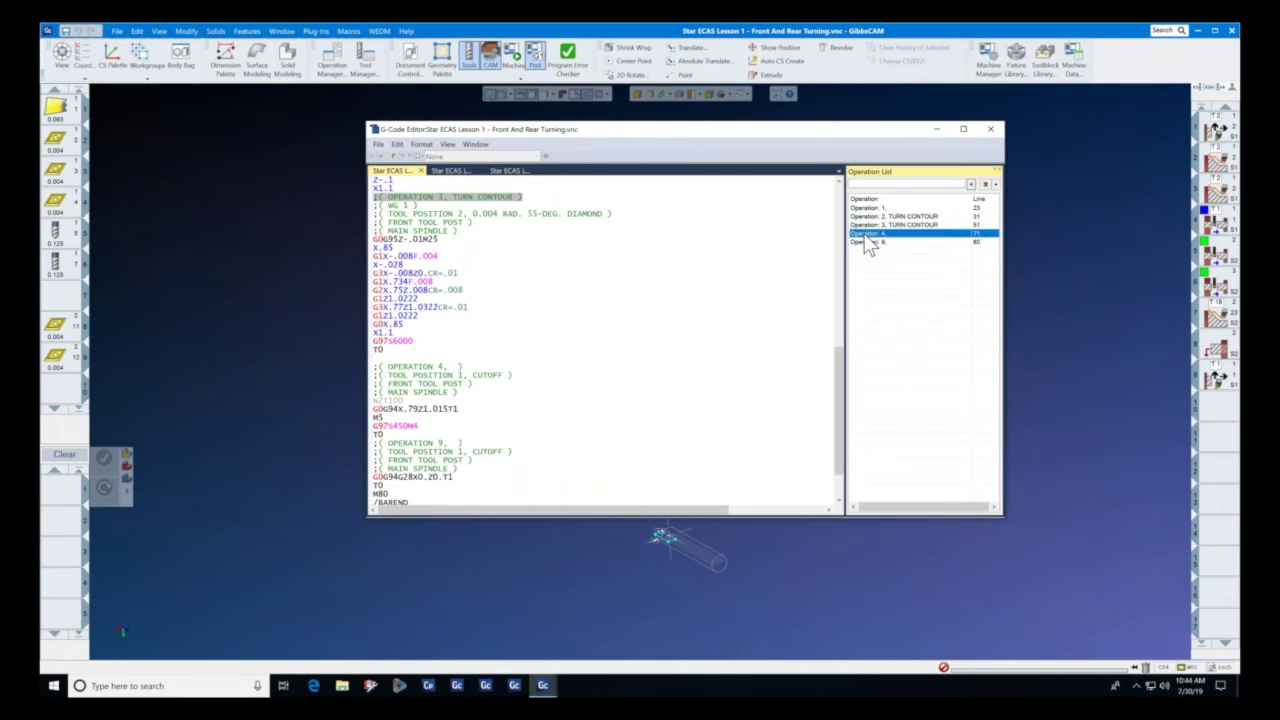
left_click(866, 242)
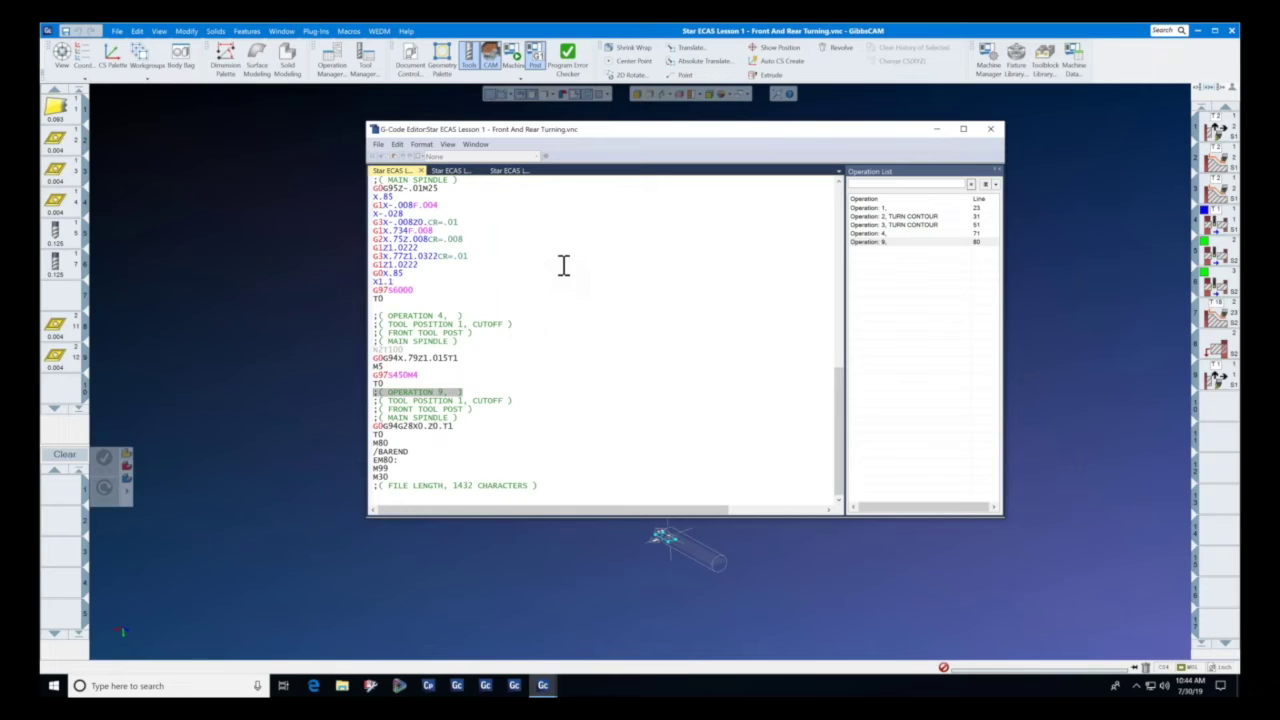
Set the G-code editor's text styling background color to black and apply the settings.
left_click(397, 145)
mouse_move(383, 150)
left_click(400, 210)
left_click(450, 214)
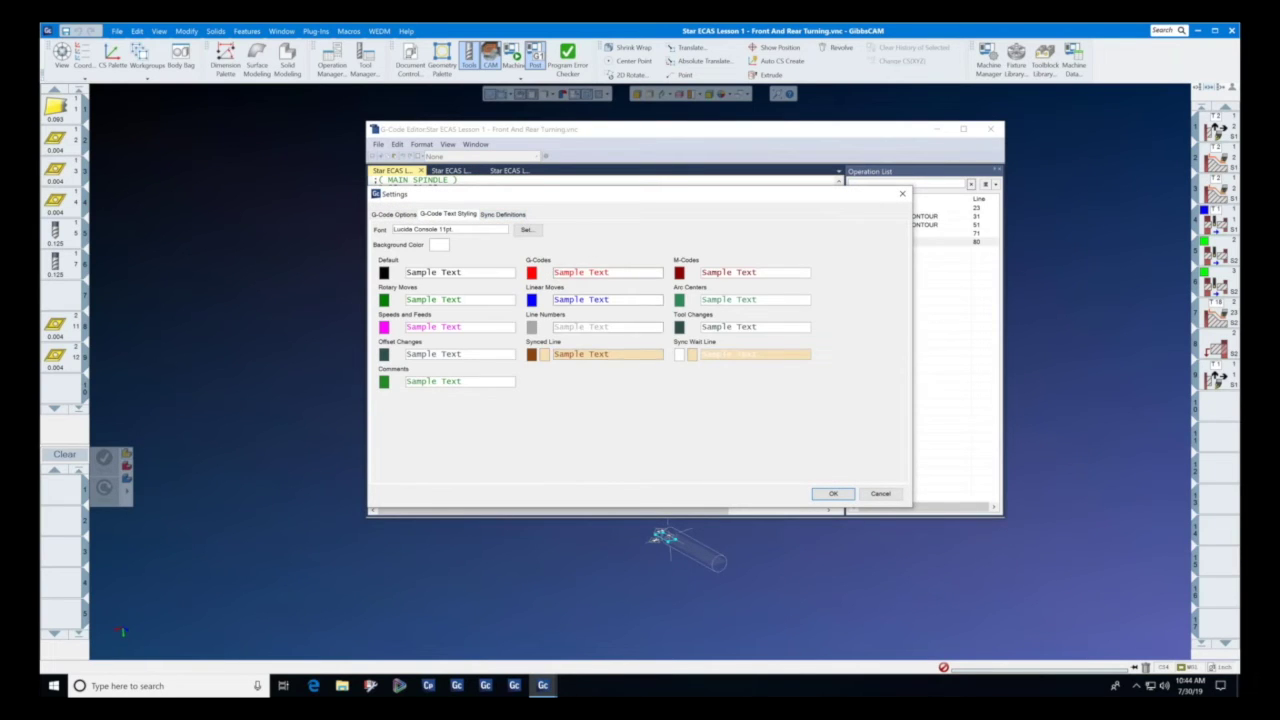
left_click(446, 245)
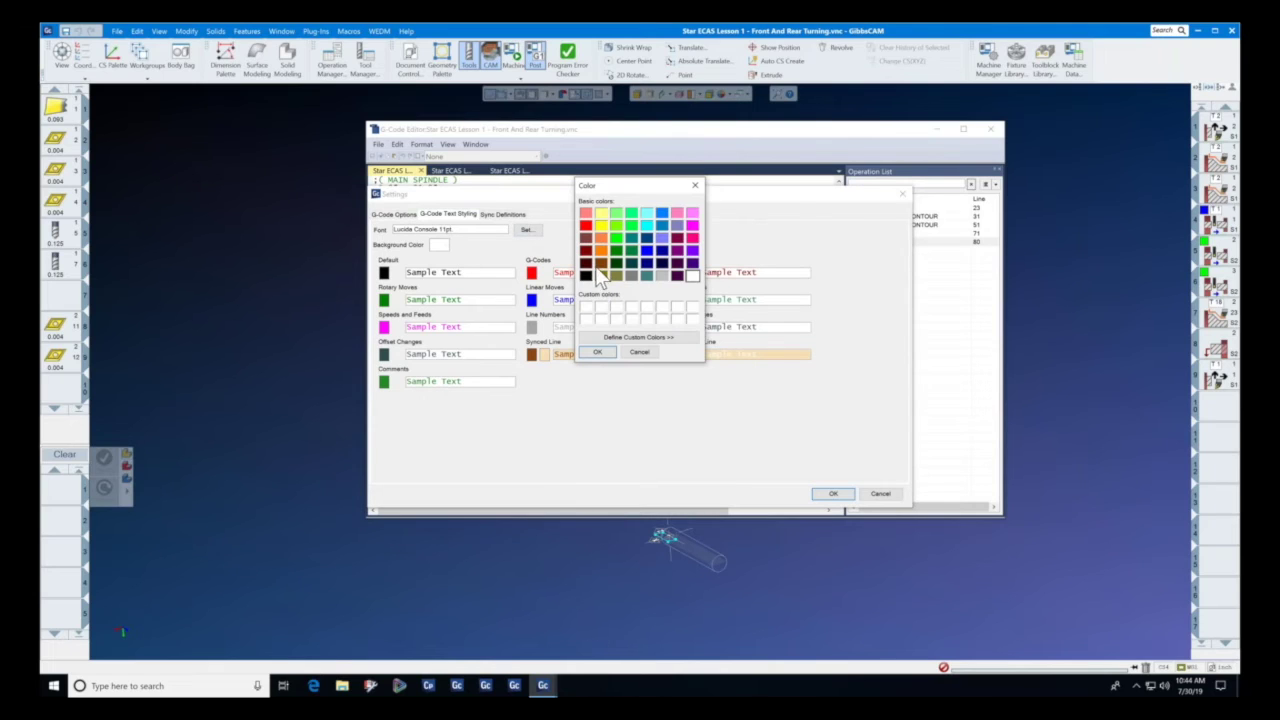
left_click(597, 352)
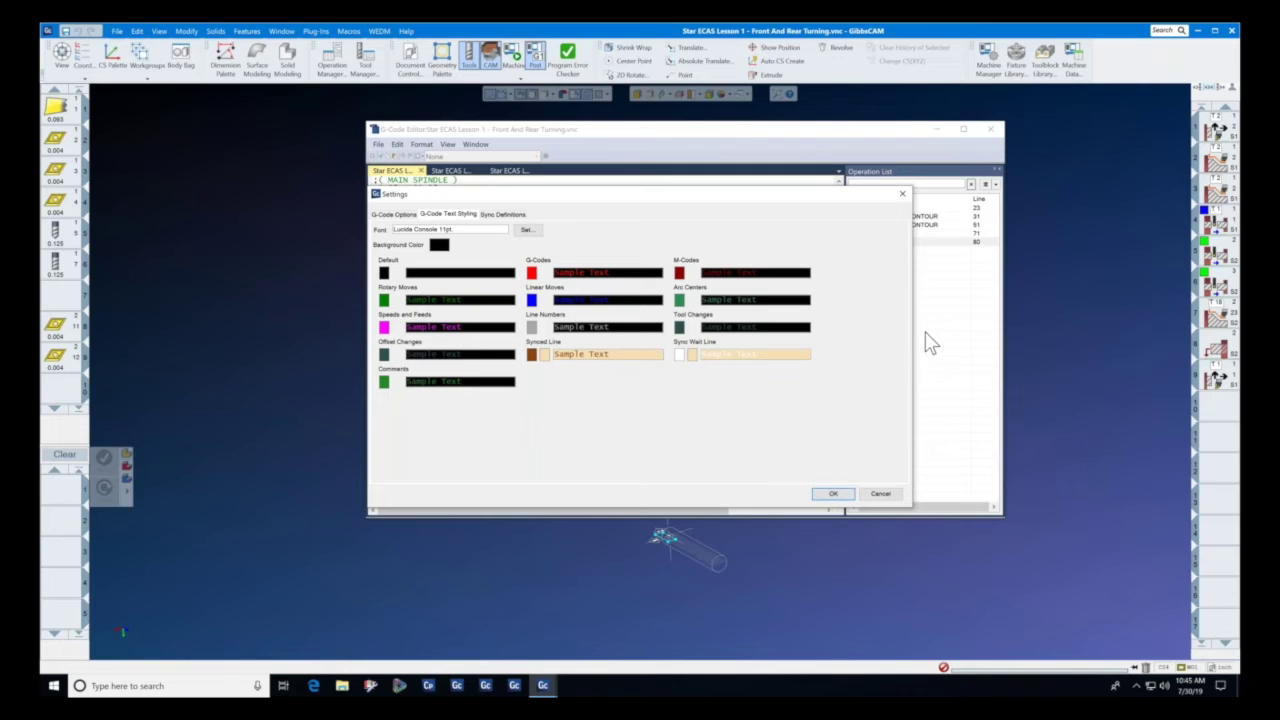
left_click(838, 493)
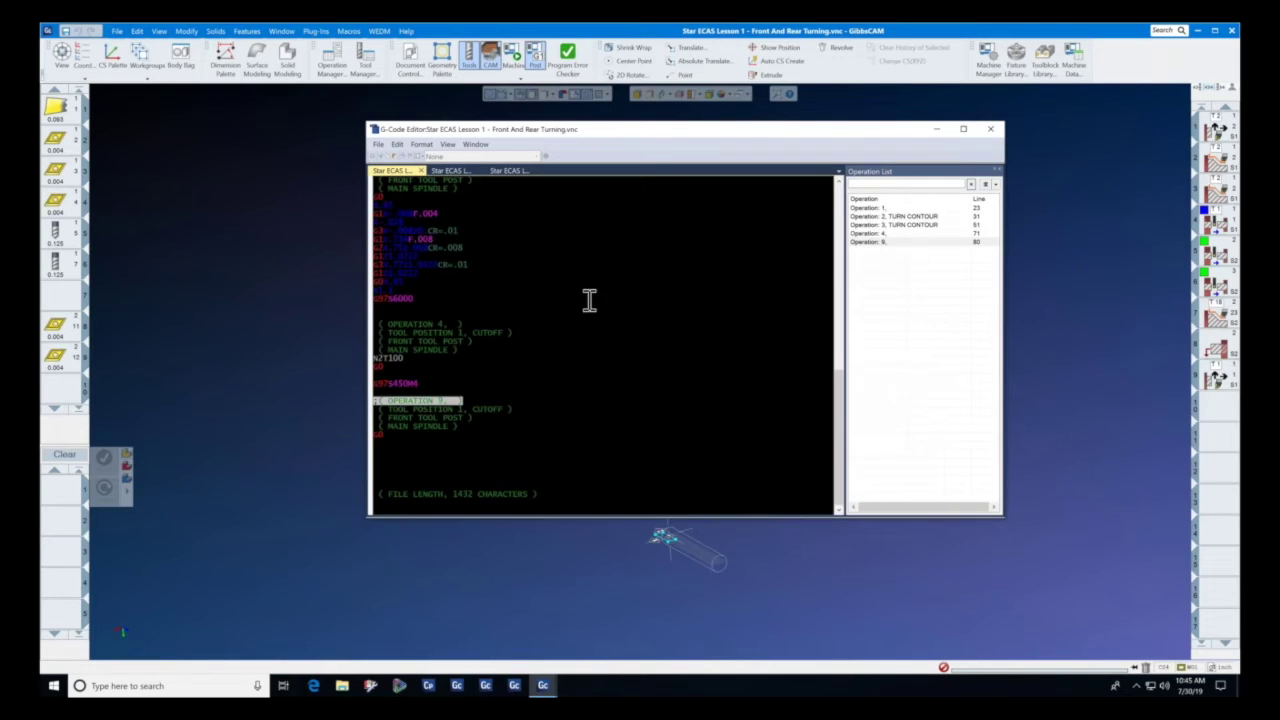
Check the styling in the code of all three flows, and close the G-code editor and post processor.
left_click(450, 170)
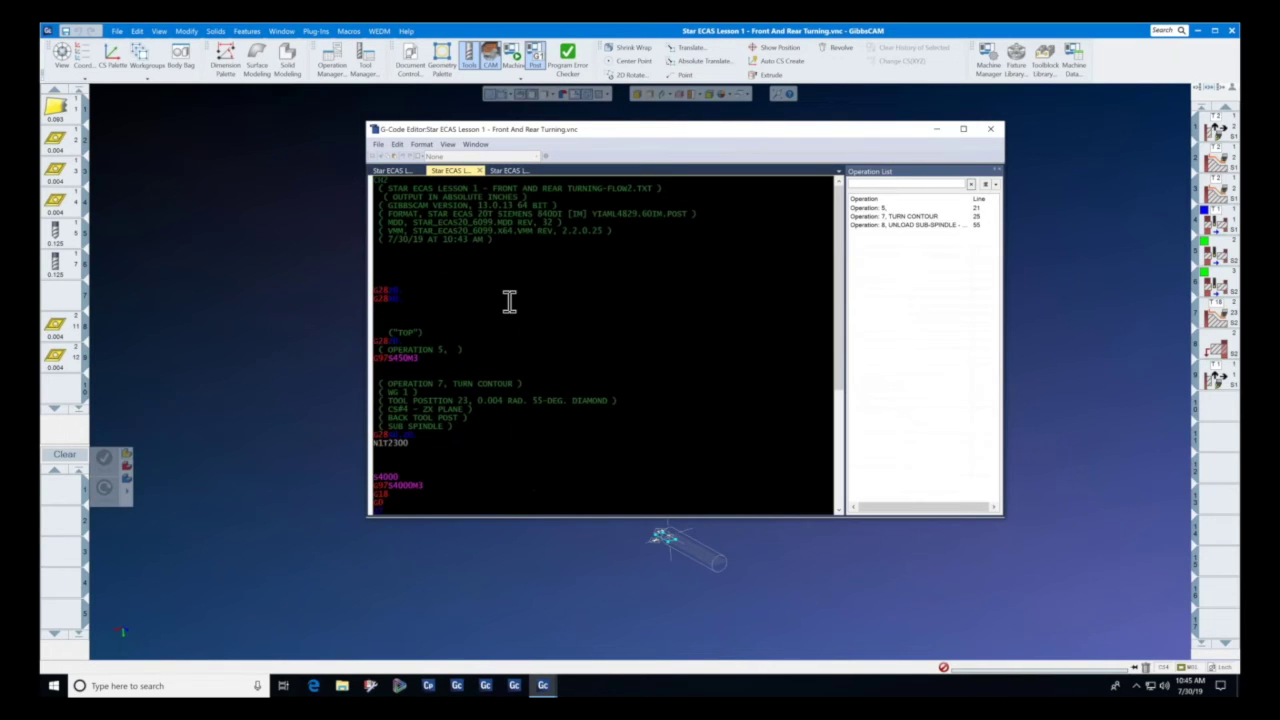
left_click(511, 170)
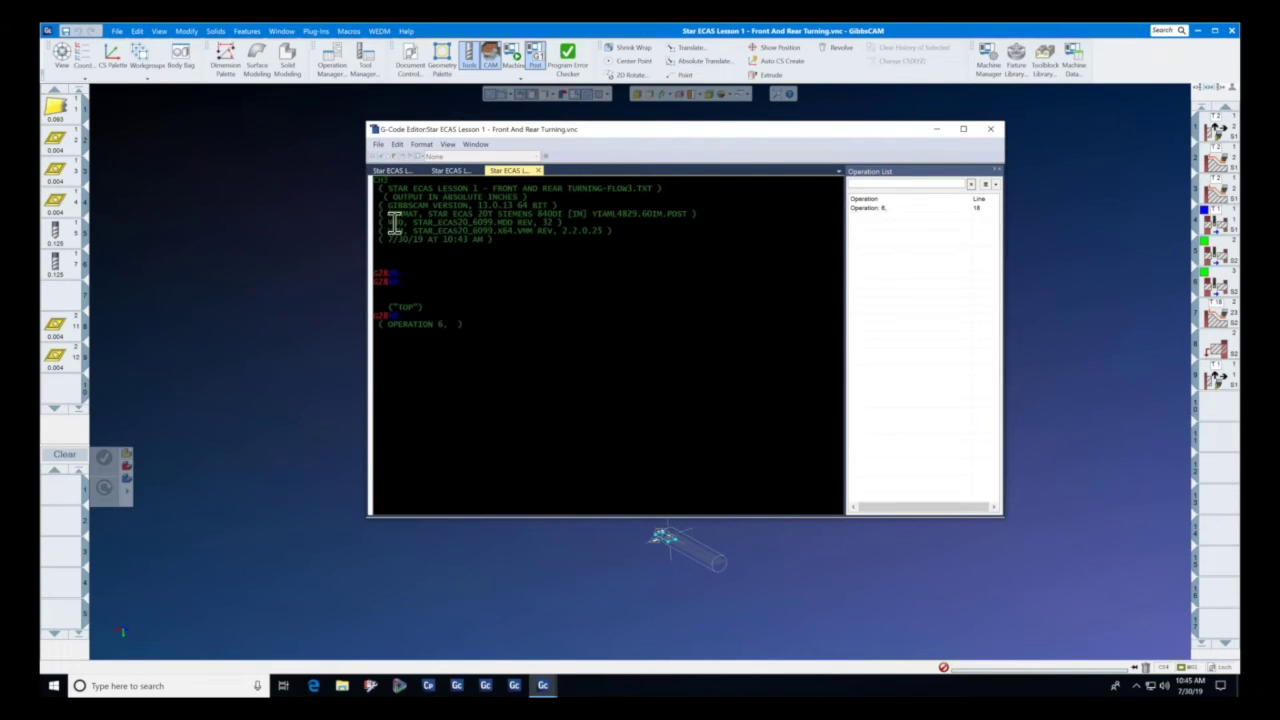
left_click(396, 171)
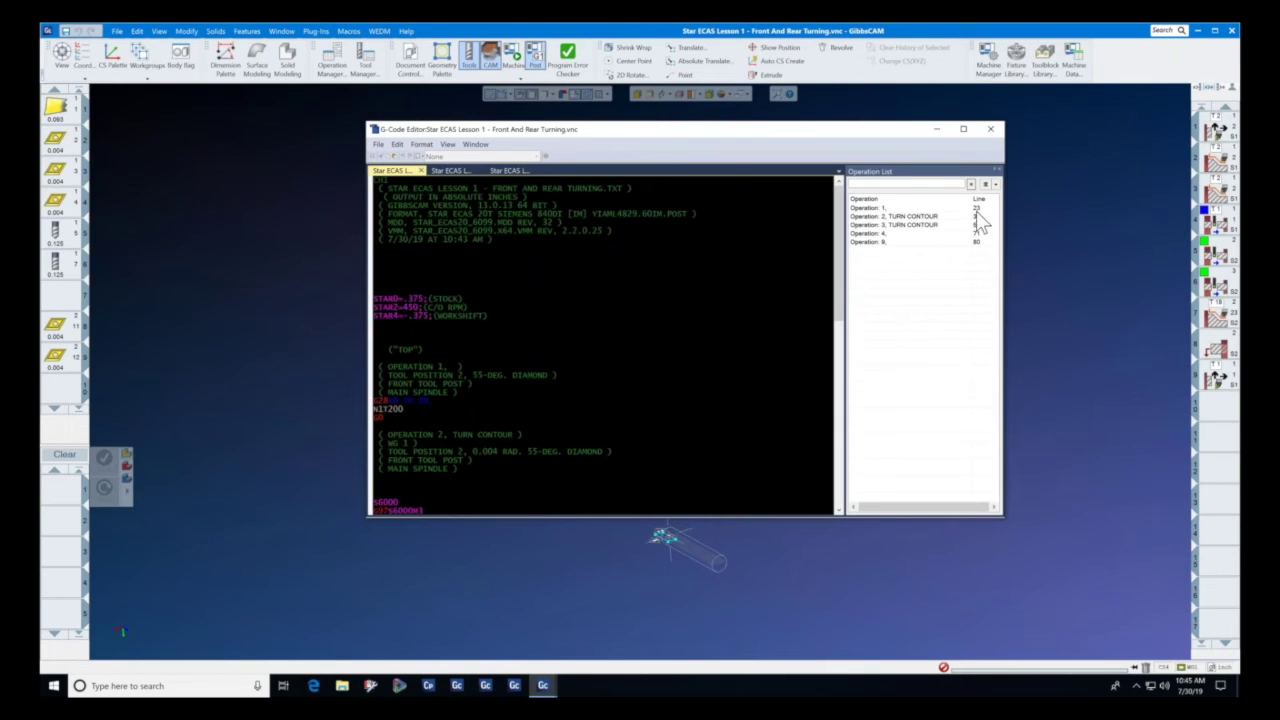
left_click(993, 134)
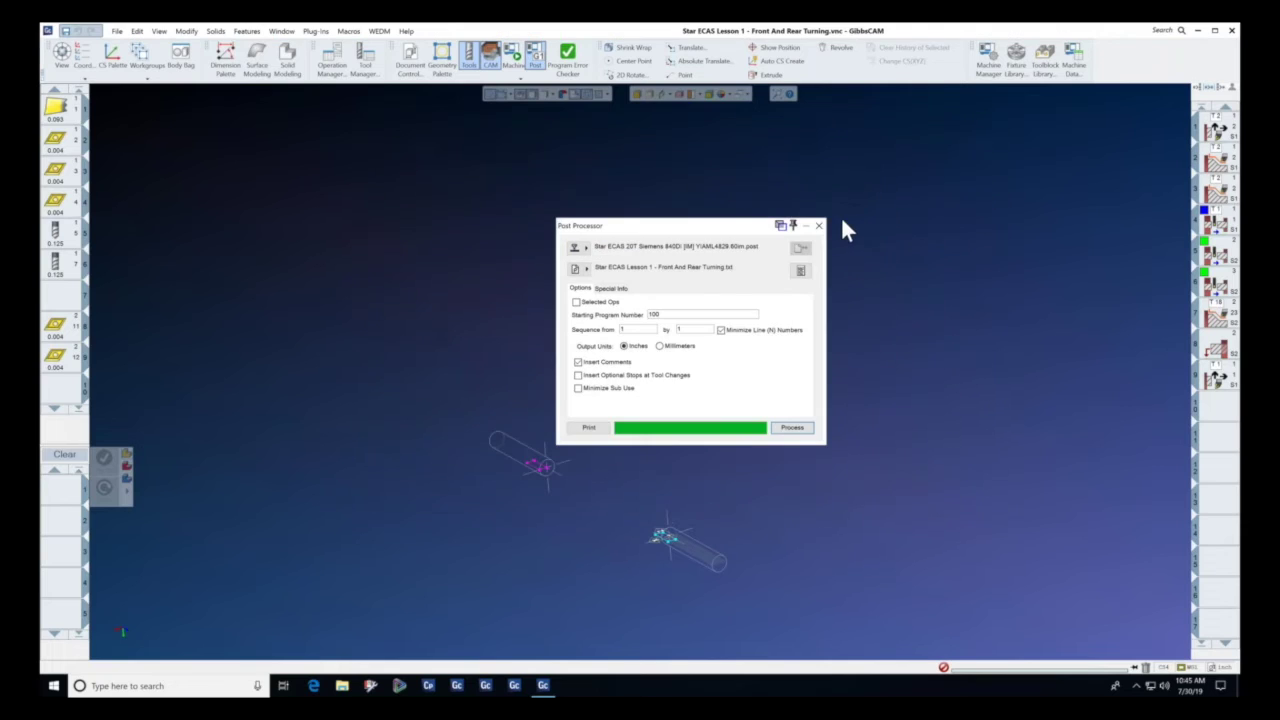
left_click(819, 225)
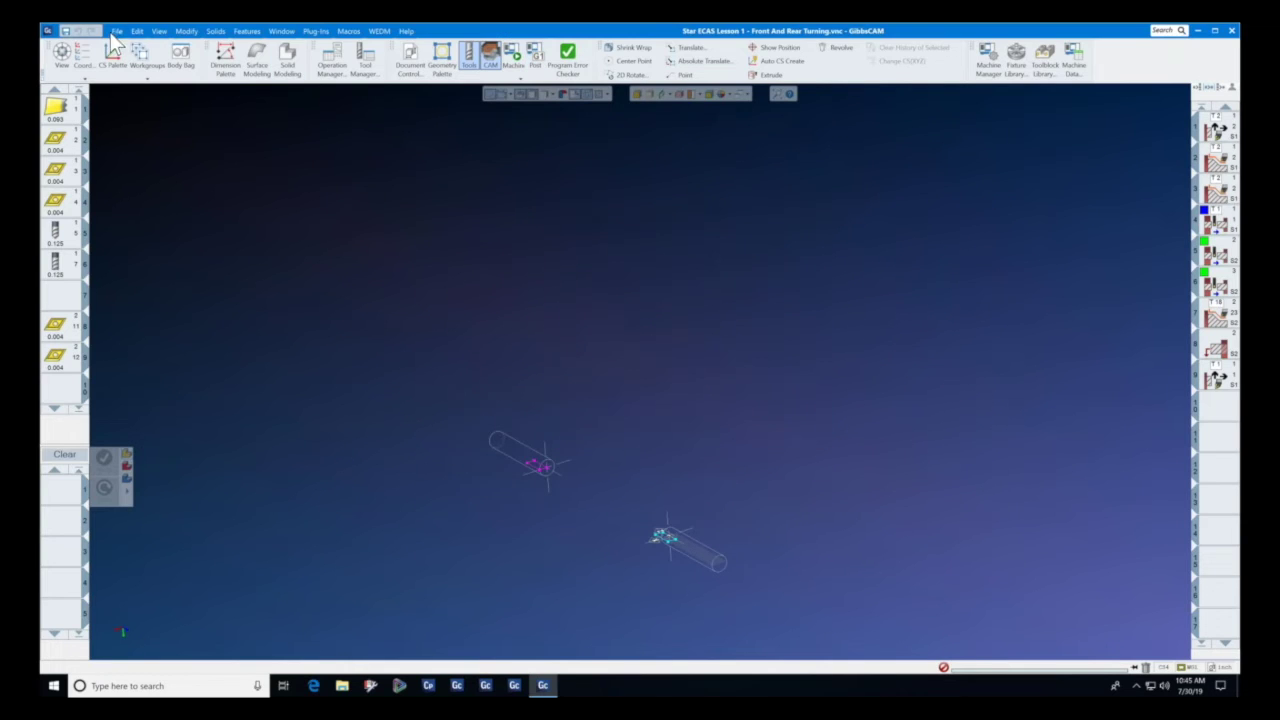
Examine the G-Code Editor Settings in the preferences and close them without changes.
left_click(117, 31)
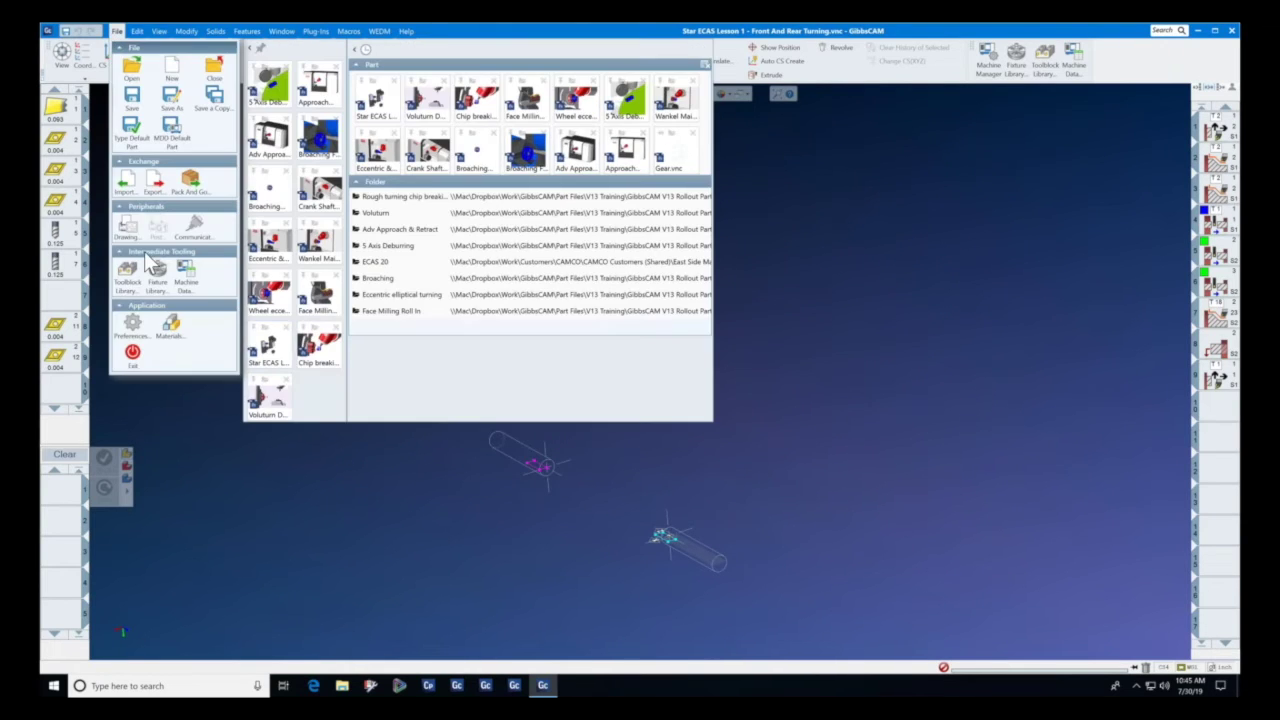
left_click(133, 328)
left_click(398, 314)
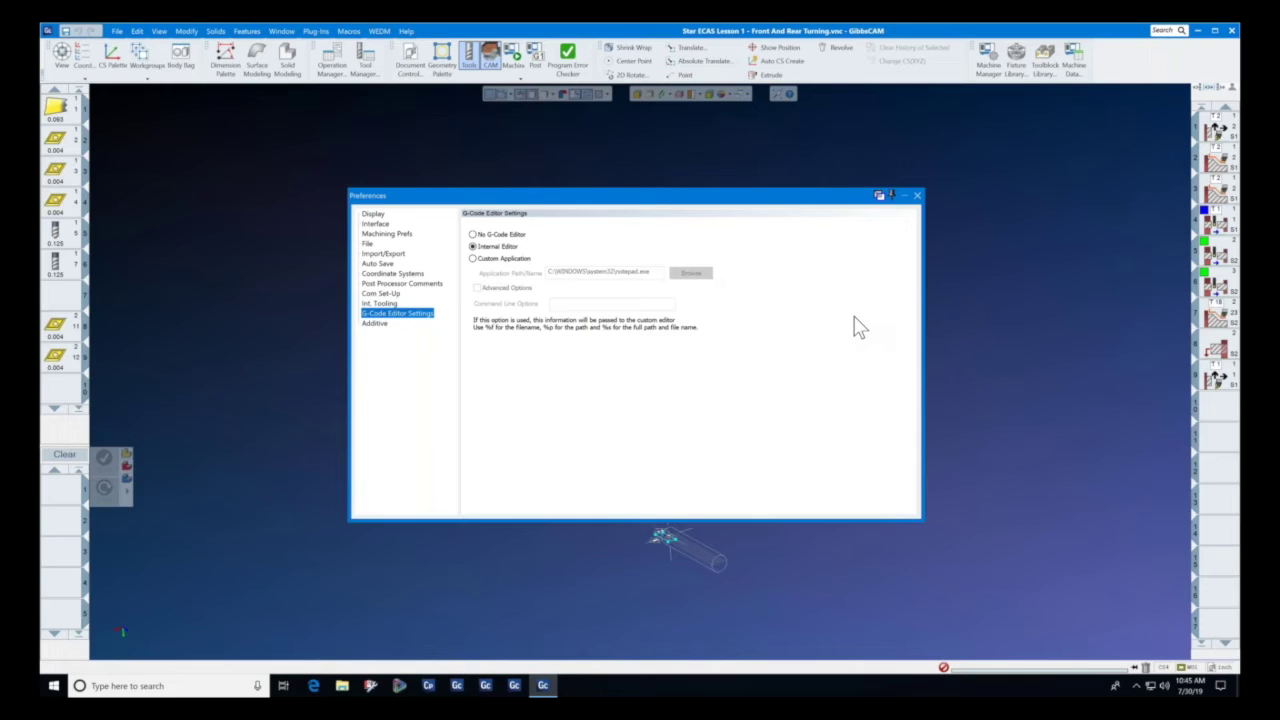
left_click(917, 196)
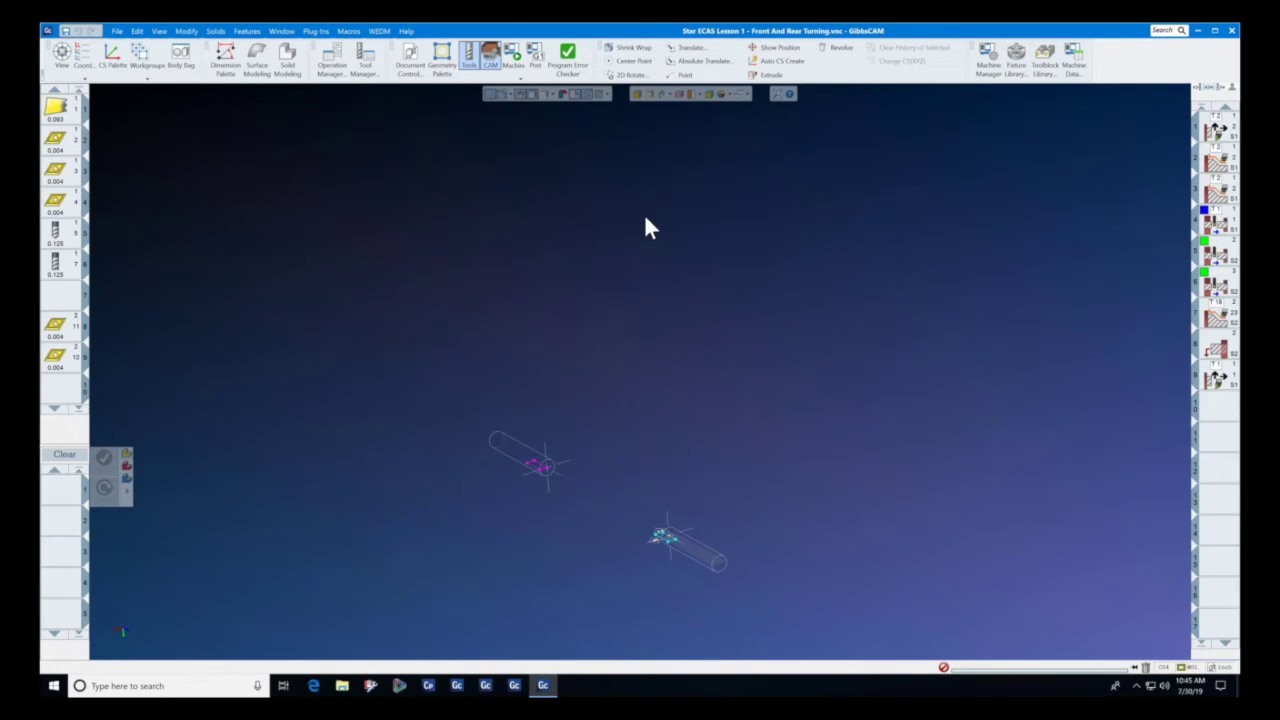
Open the recent part 5 Axis Deburring 1 - Pipe, discarding changes to the turning part.
left_click(113, 31)
left_click(266, 89)
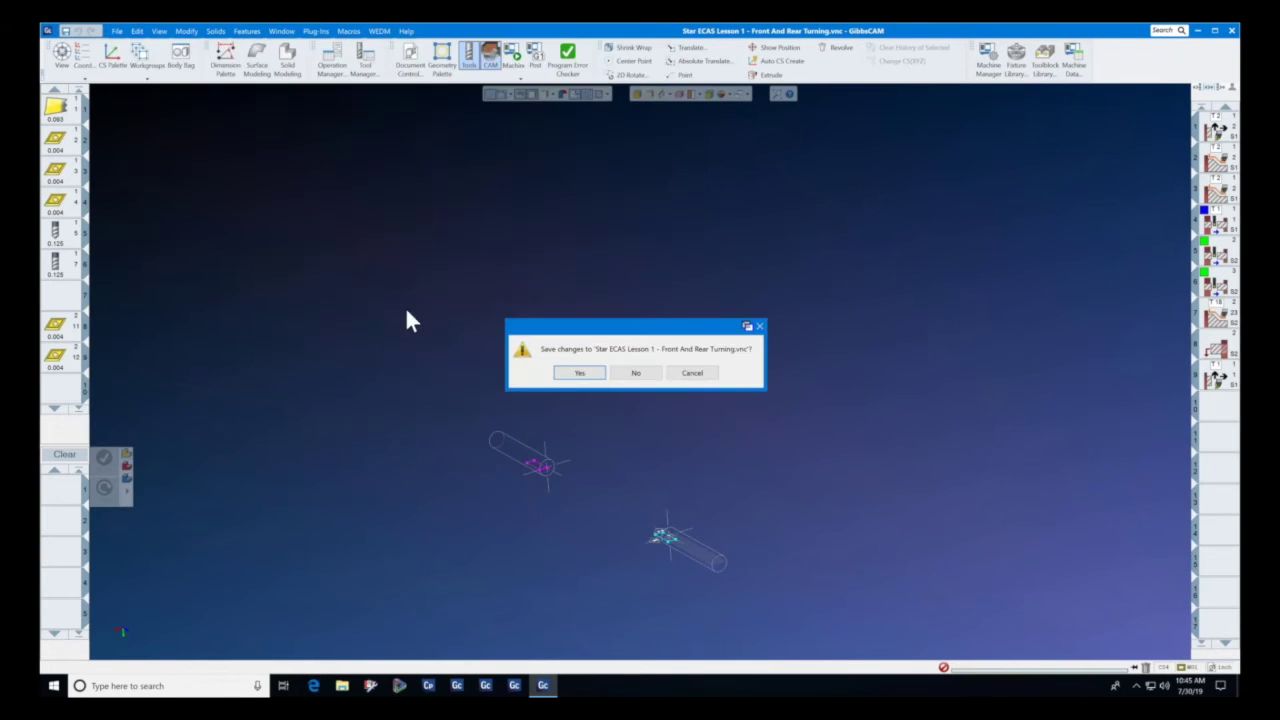
left_click(622, 374)
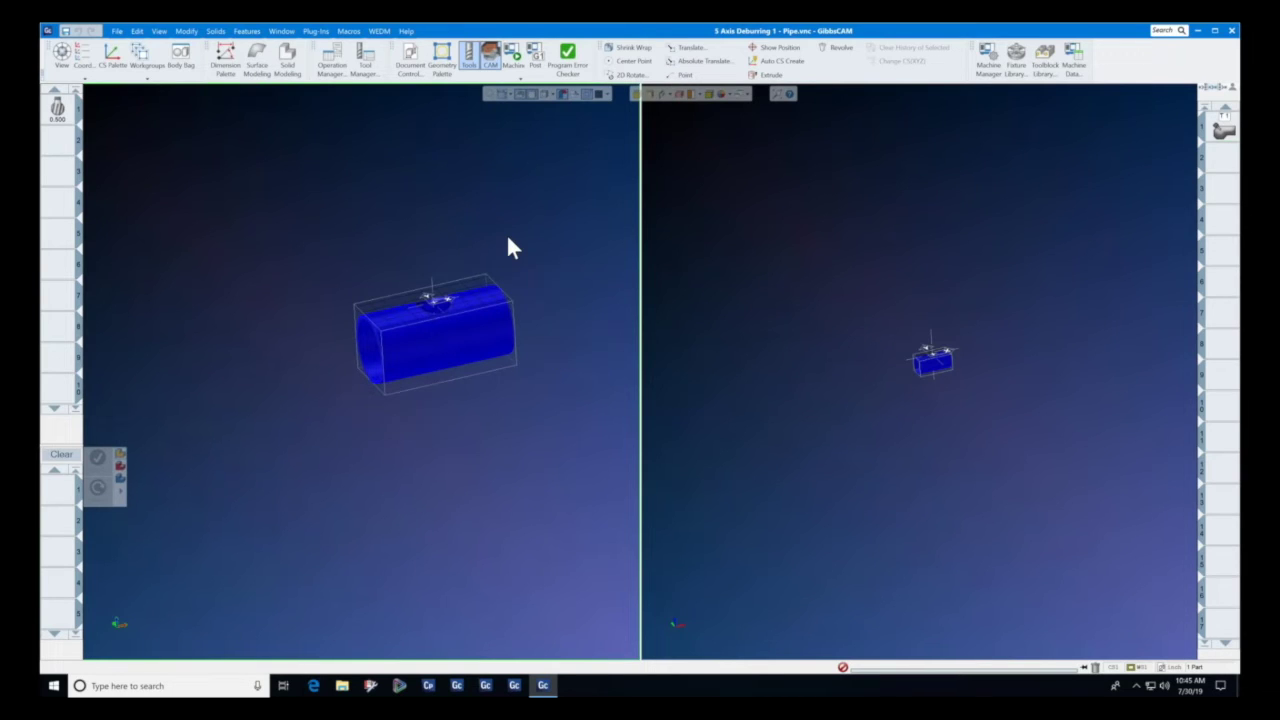
Open the Operation Manager and add all available columns to its data headers.
left_click(334, 59)
right_click(531, 175)
left_click(576, 182)
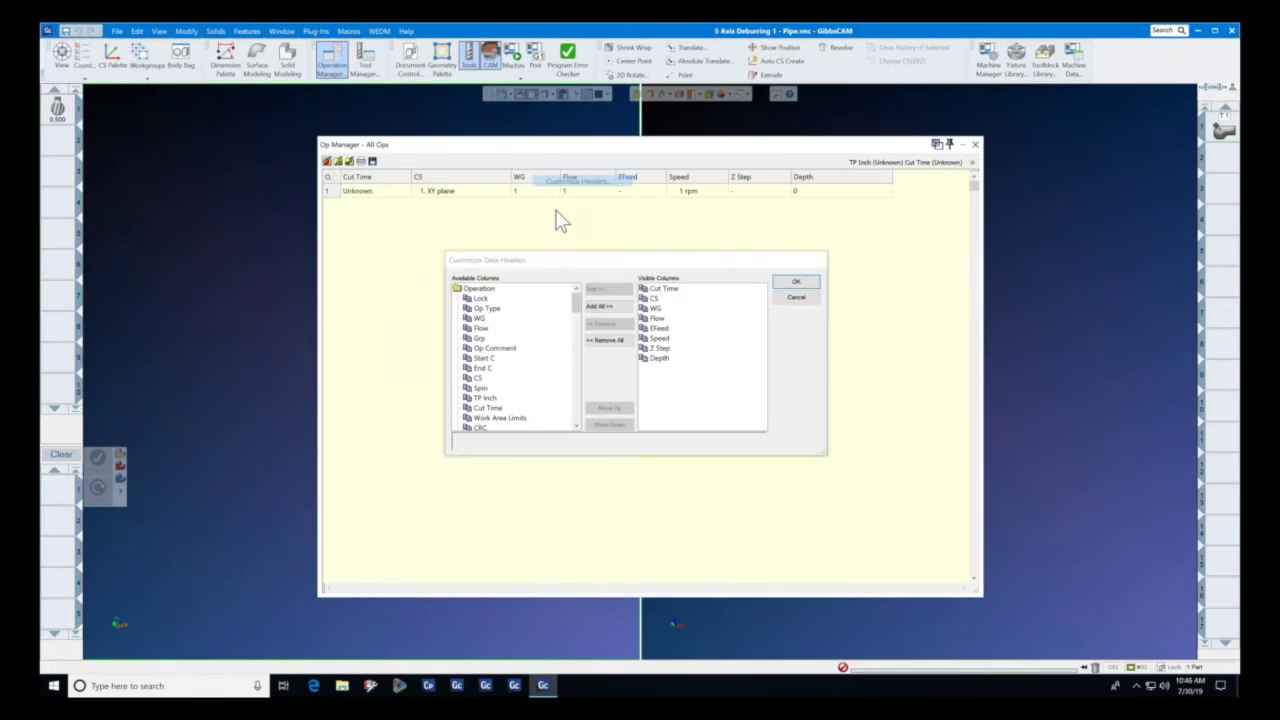
left_click(599, 305)
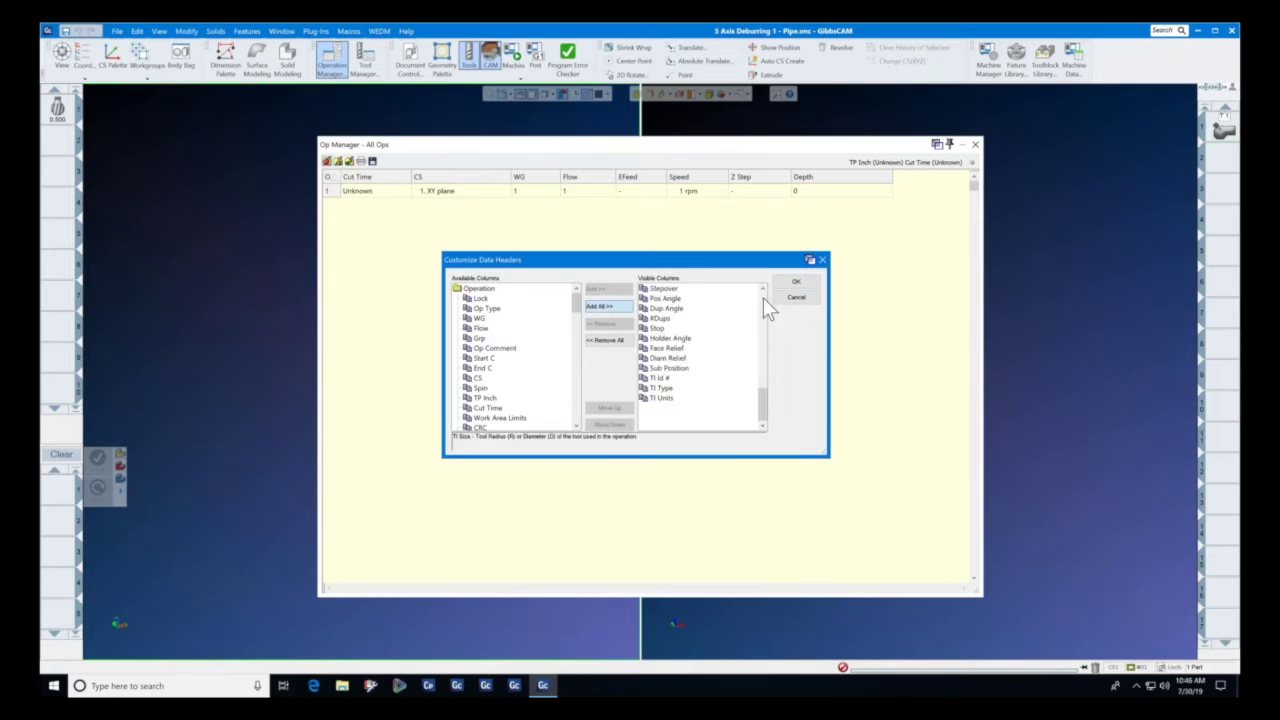
left_click(799, 283)
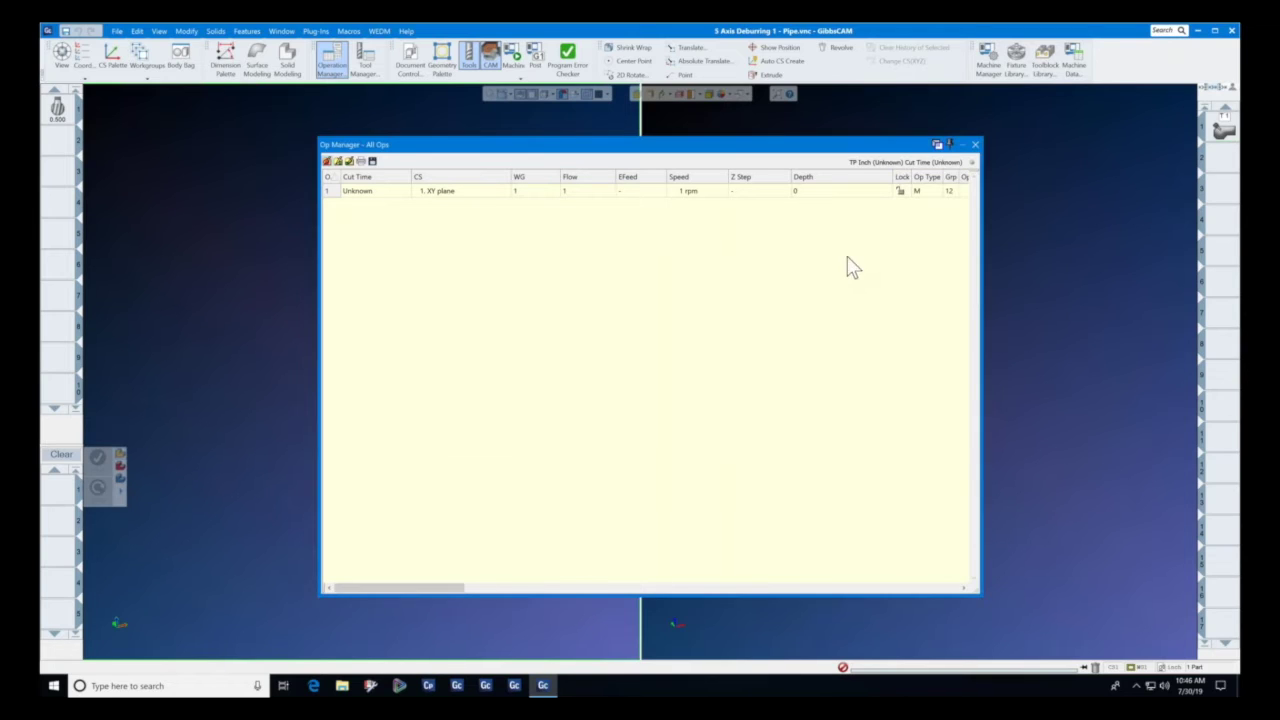
Calculate the operation's toolpath length and cut time in the Op Manager, looking across its columns.
left_click_drag(441, 587, 399, 588)
left_click(973, 164)
left_click_drag(462, 589, 390, 587)
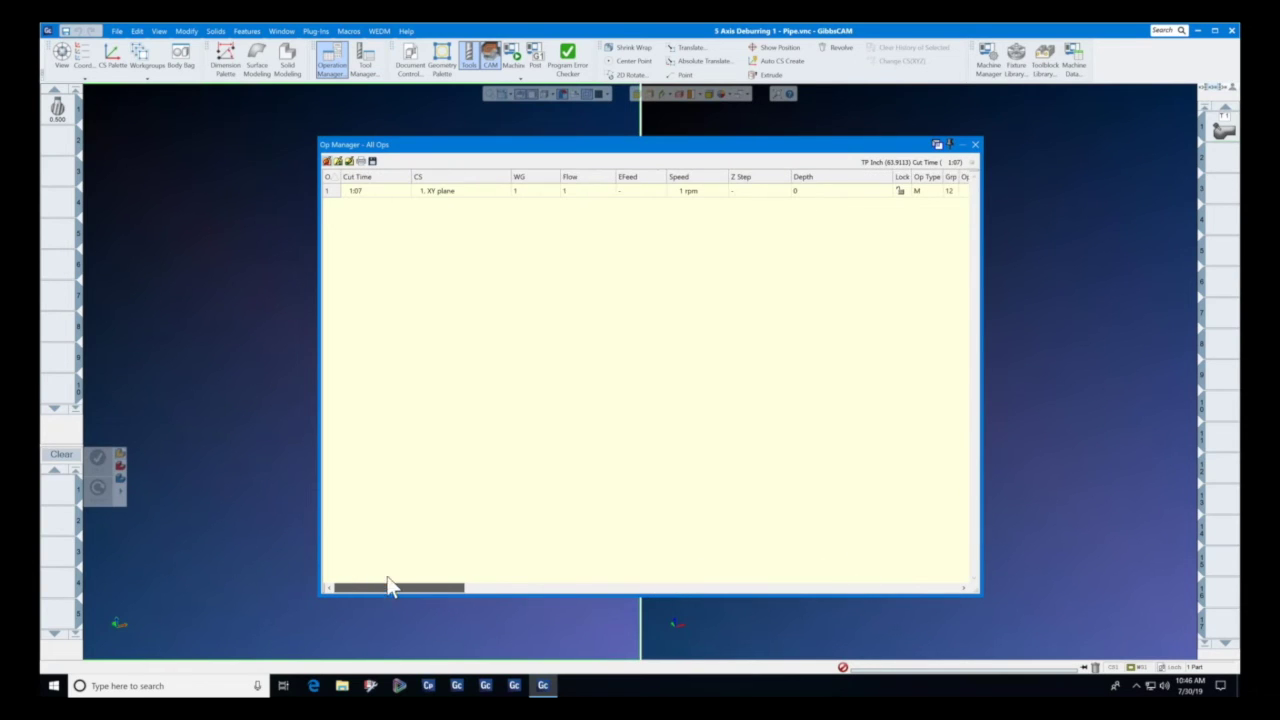
Remove all visible columns from the Op Manager headers and add the Cut Time column.
right_click(592, 178)
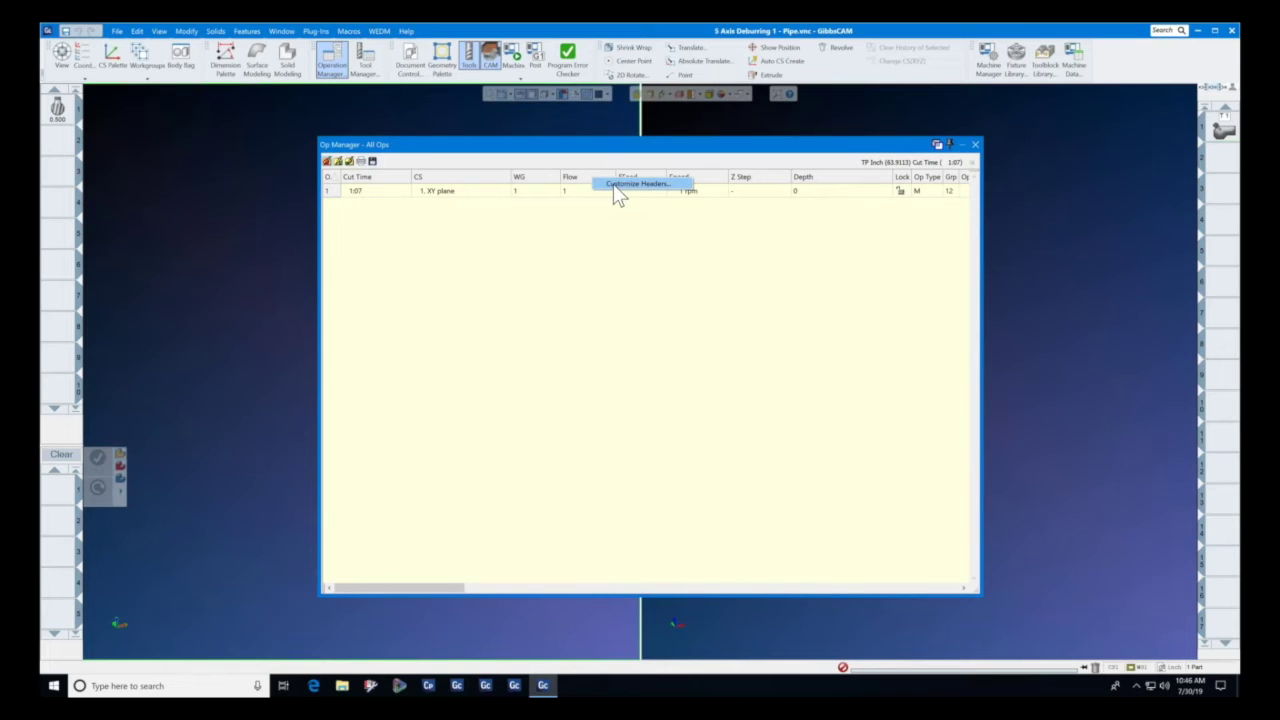
left_click(614, 186)
left_click(602, 340)
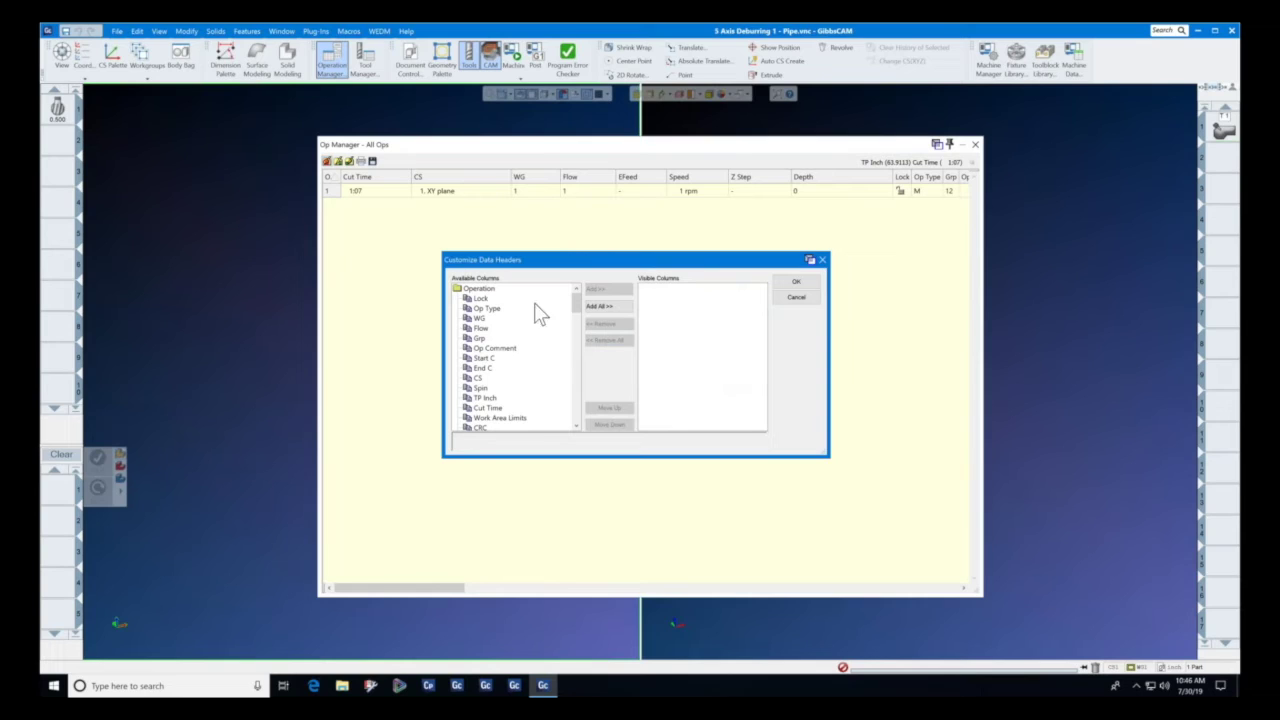
mouse_move(575, 301)
left_mouse_down()
mouse_move(578, 338)
mouse_move(582, 308)
left_mouse_up()
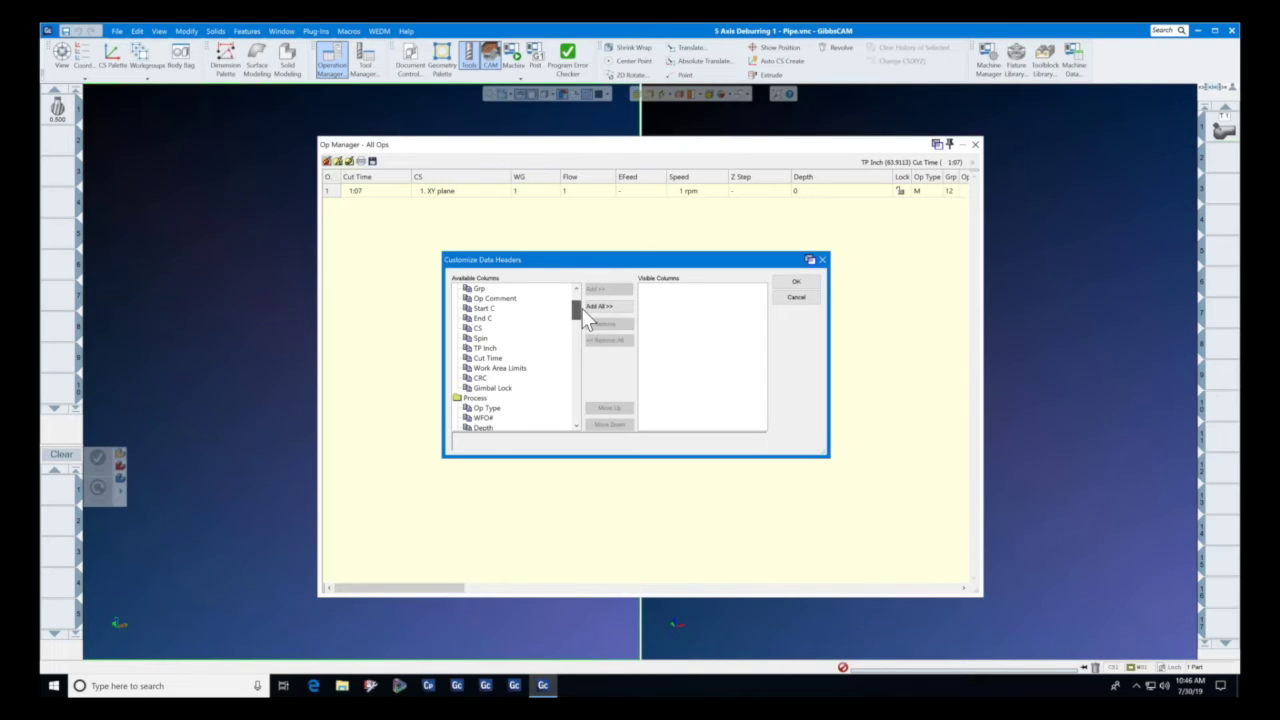
left_click(487, 368)
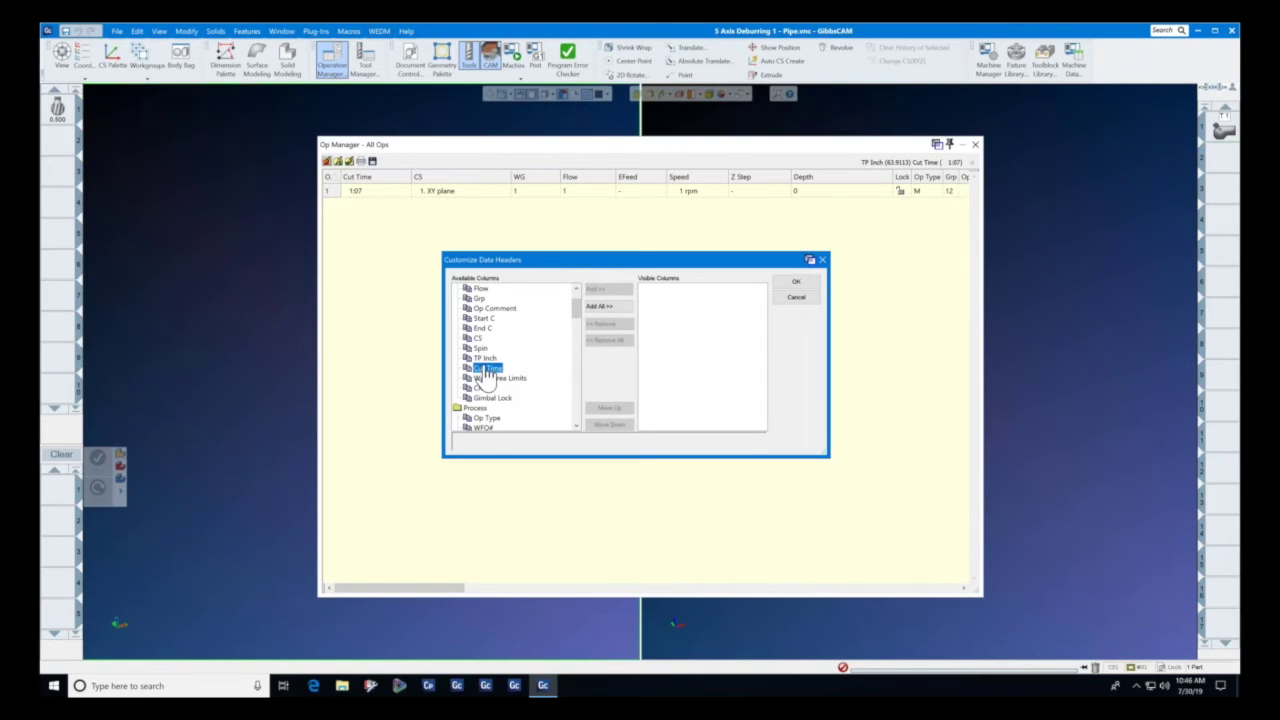
left_click(601, 291)
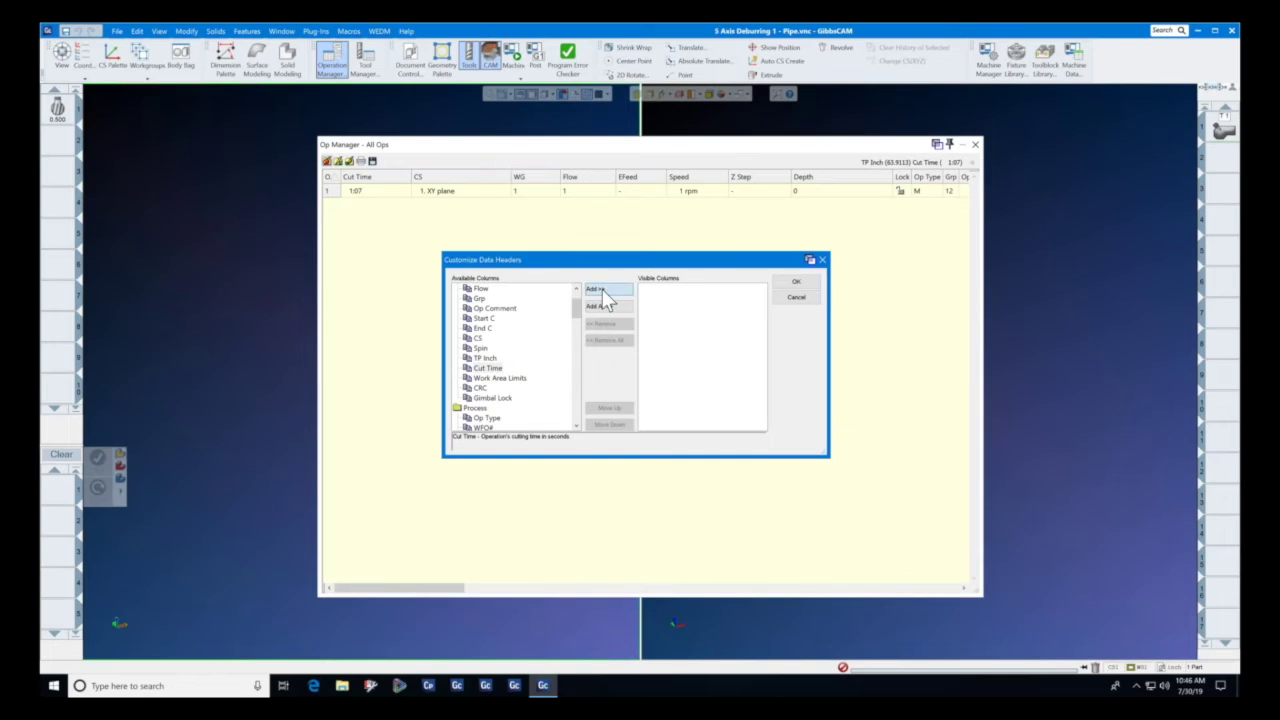
Add the operation's Op Type and the process's Speed to the Op Manager's visible columns.
scroll(583, 312, "up", 2)
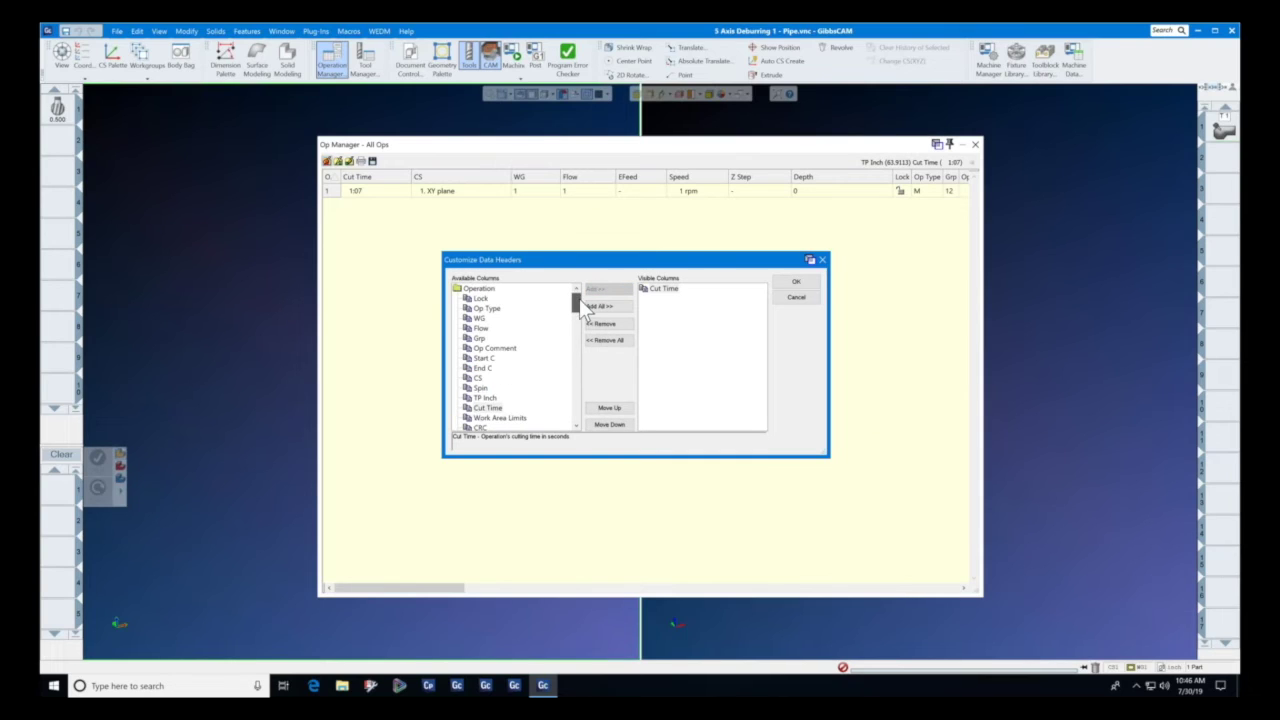
left_click(487, 308)
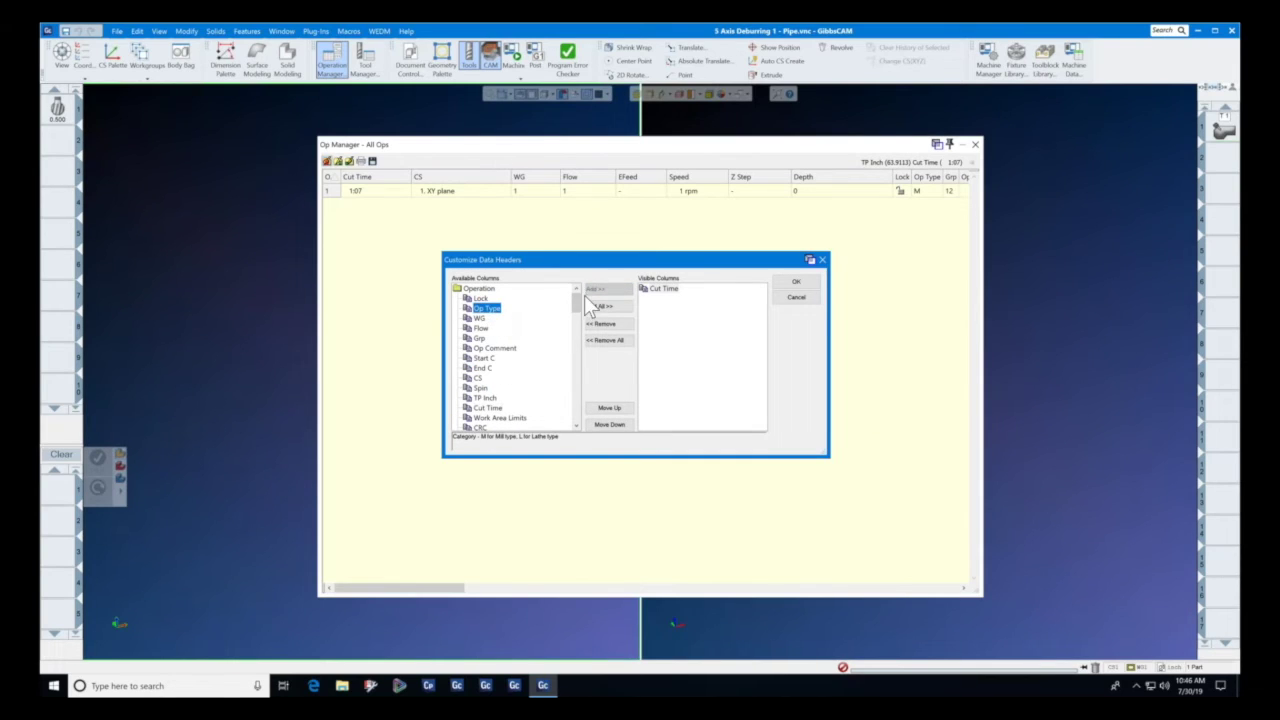
left_click(598, 290)
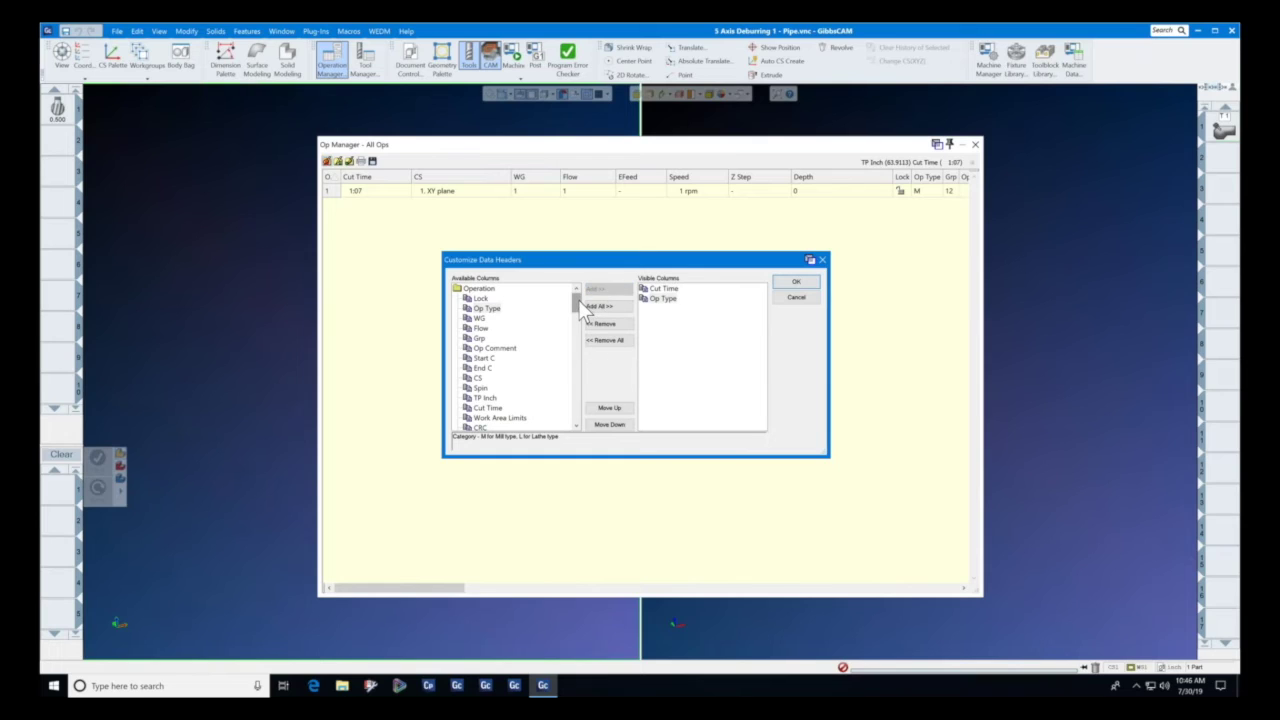
scroll(580, 304, "down", 5)
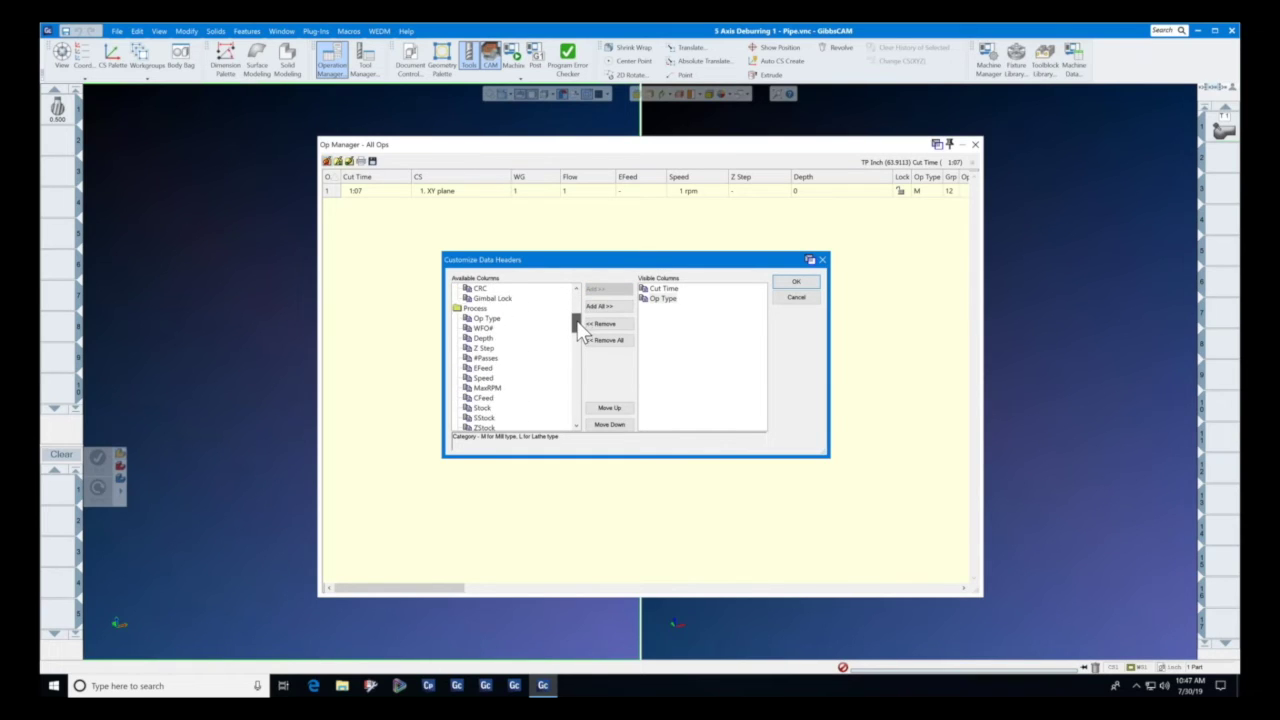
left_click(484, 358)
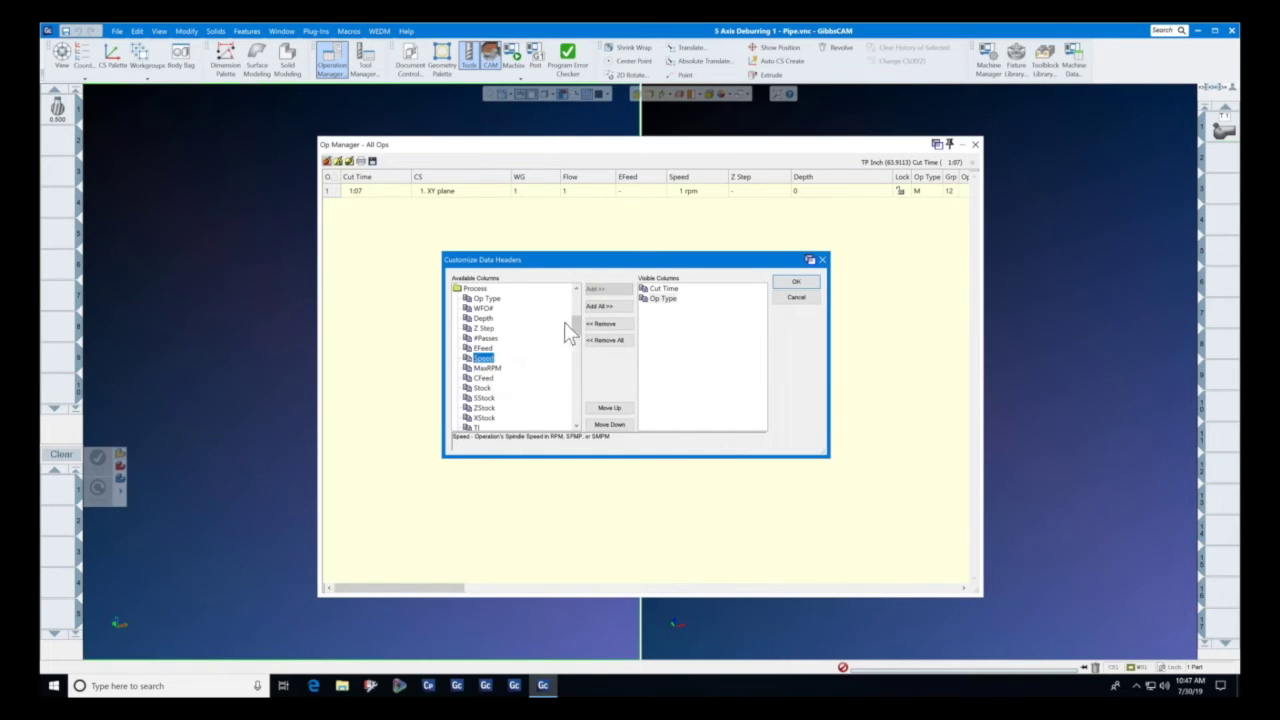
left_click(597, 290)
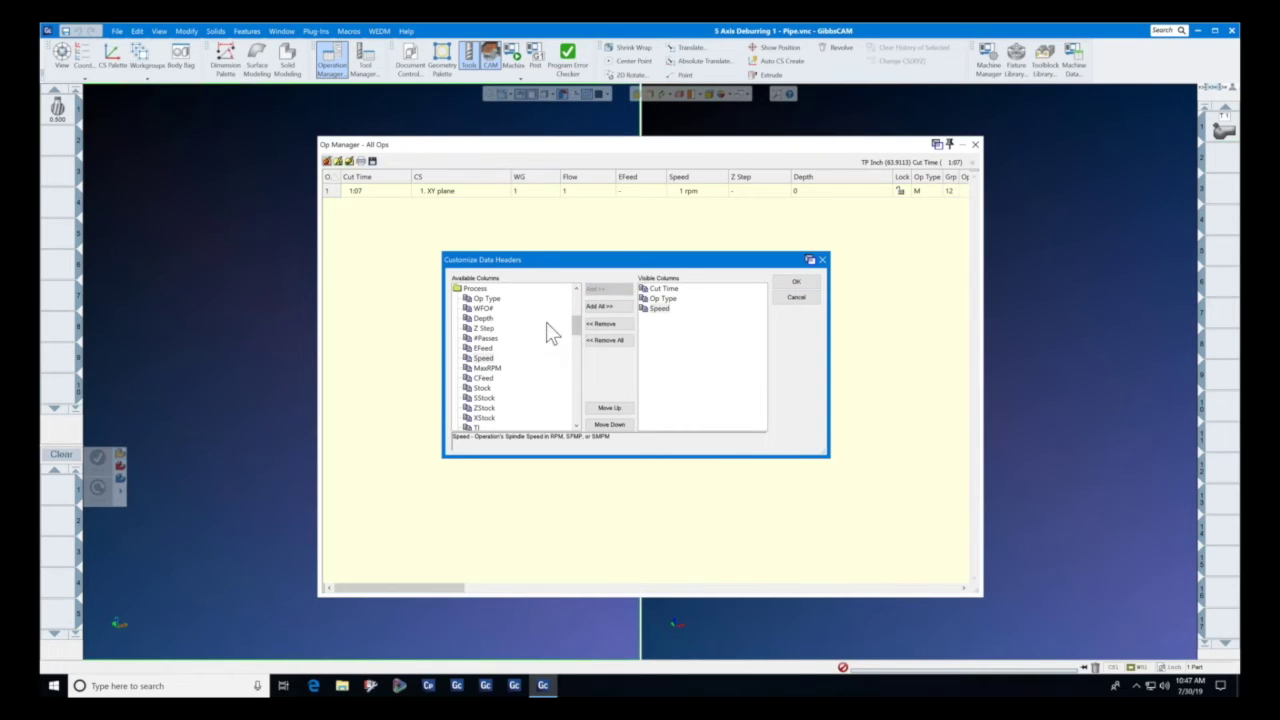
Add the EFeed, CFeed and Tl process columns to the Op Manager and accept the customized headers.
left_click(484, 348)
left_click(600, 290)
left_click(484, 378)
left_click(596, 289)
mouse_move(576, 326)
left_mouse_down()
mouse_move(577, 409)
mouse_move(580, 340)
left_mouse_up()
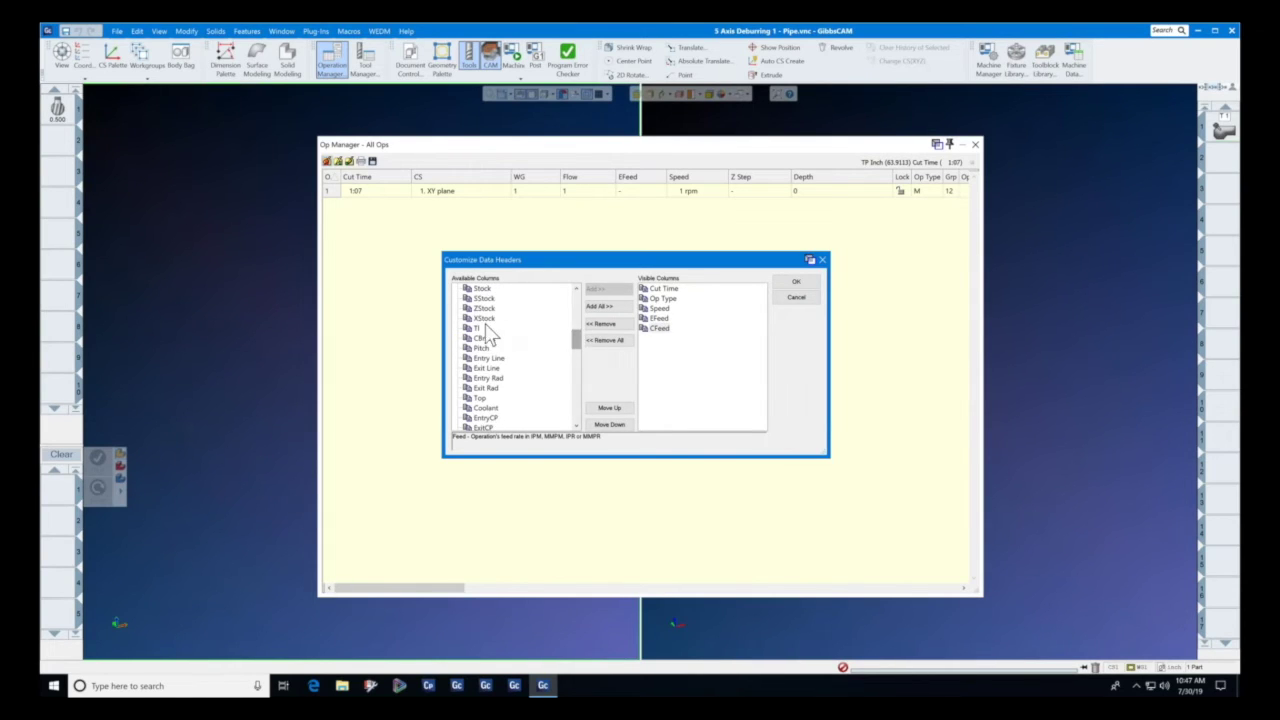
left_click(476, 328)
left_click(596, 289)
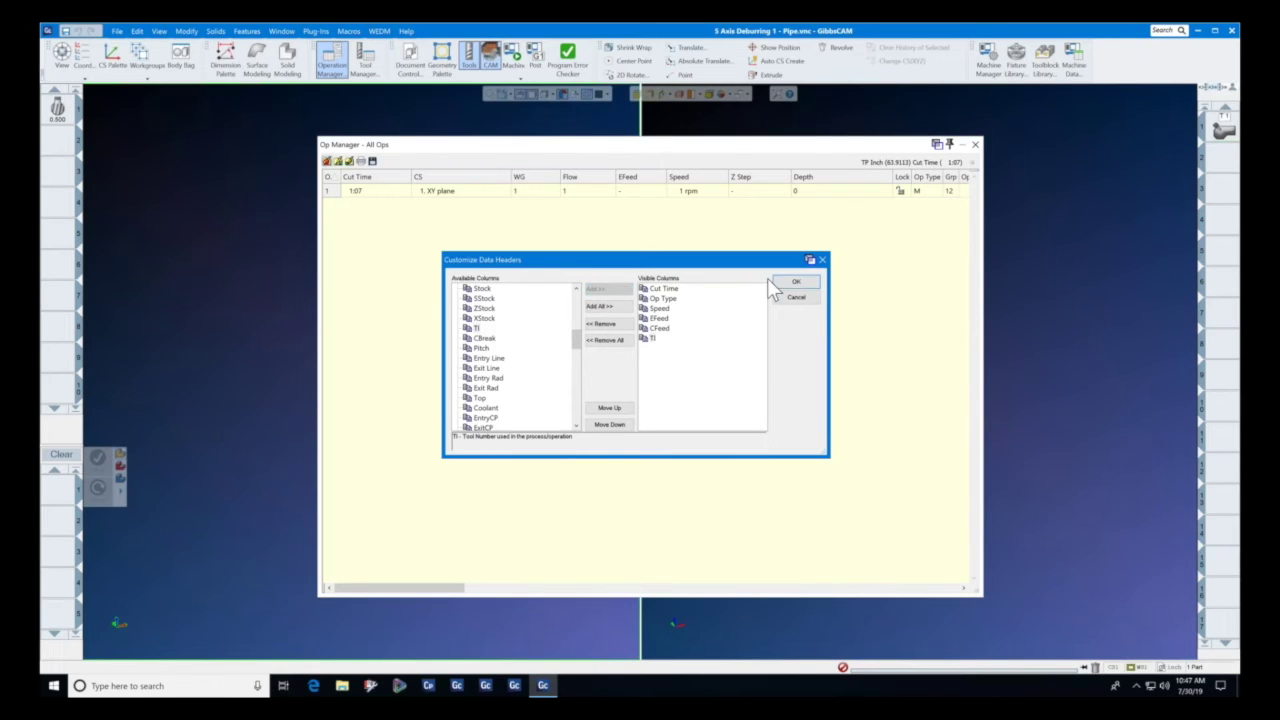
left_click(792, 285)
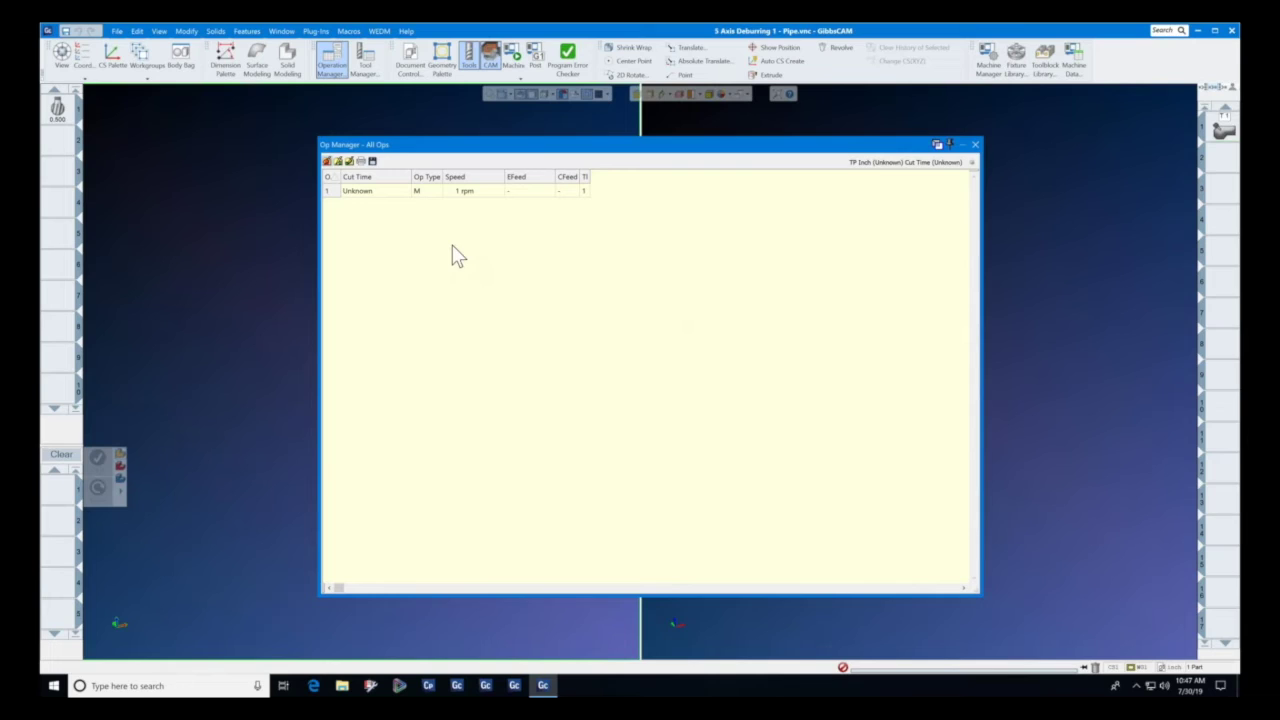
Recalculate the deburring operation's cut time, widen the Op Type column, and close the Op Manager.
left_click(971, 162)
left_click_drag(446, 177, 480, 177)
left_click(449, 191)
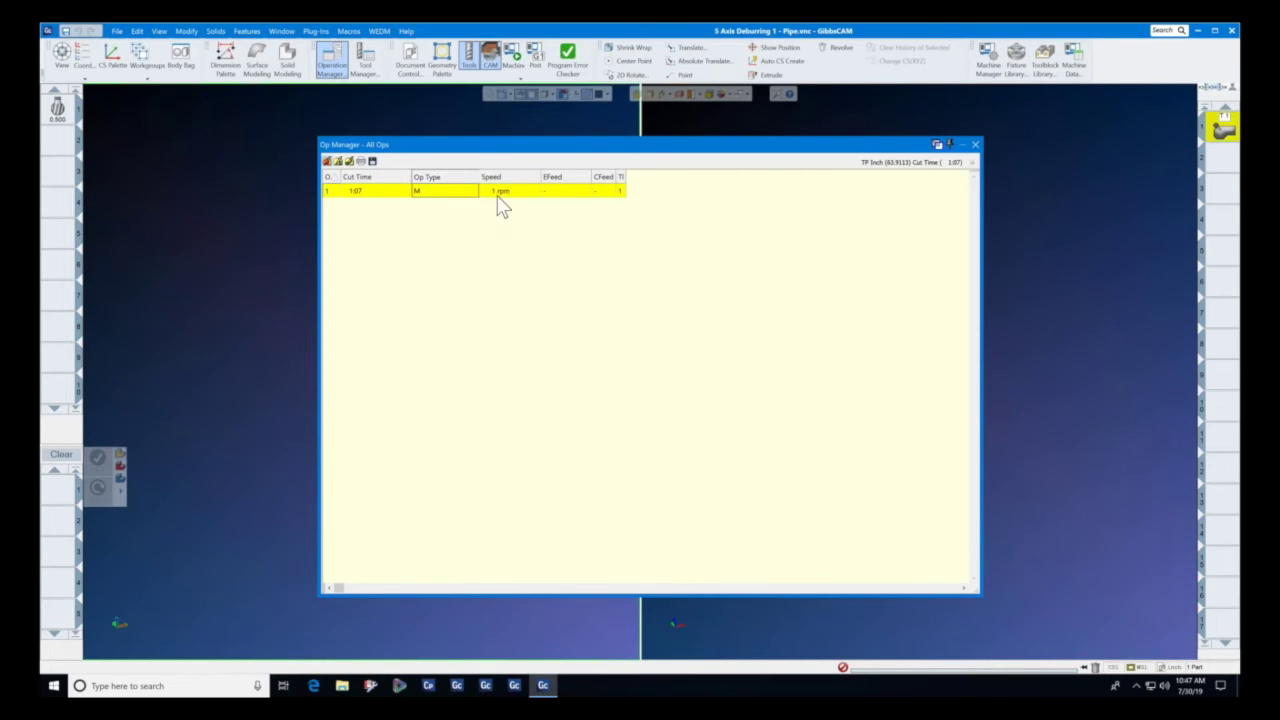
left_click(511, 191)
left_click(563, 192)
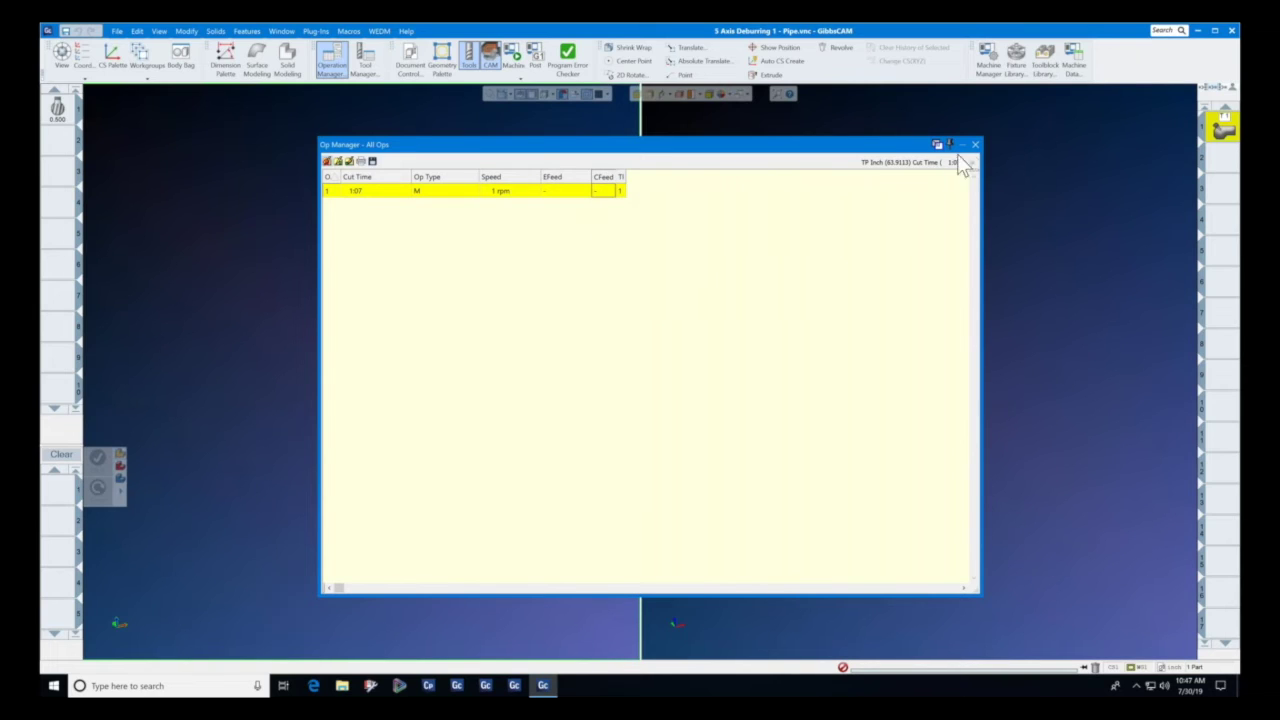
left_click(975, 144)
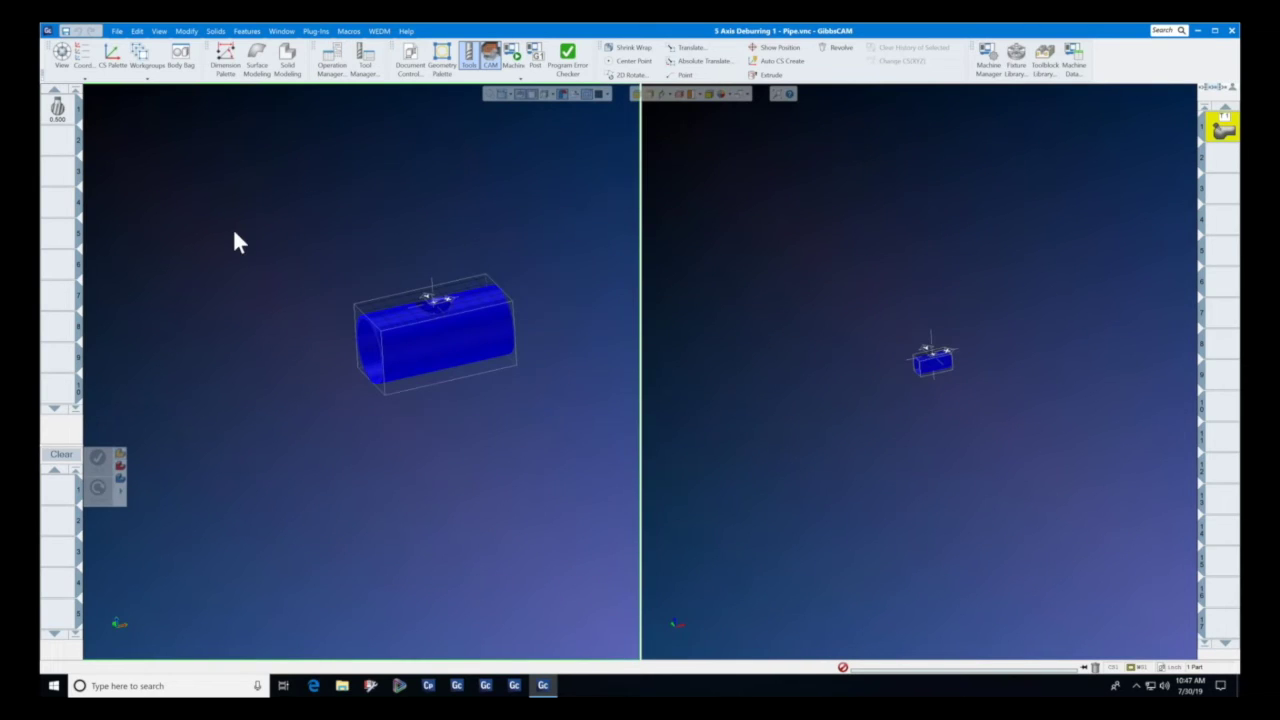
Open the recent part Face Milling Roll In.
left_click(117, 31)
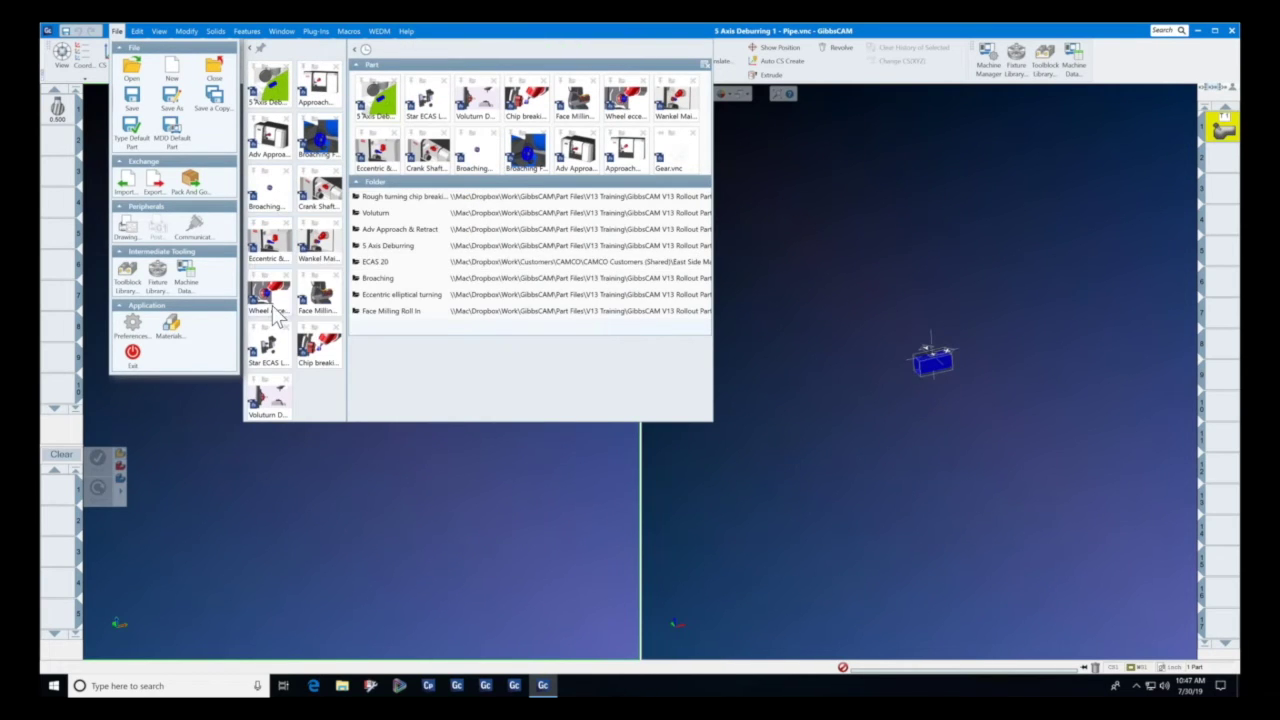
mouse_move(323, 305)
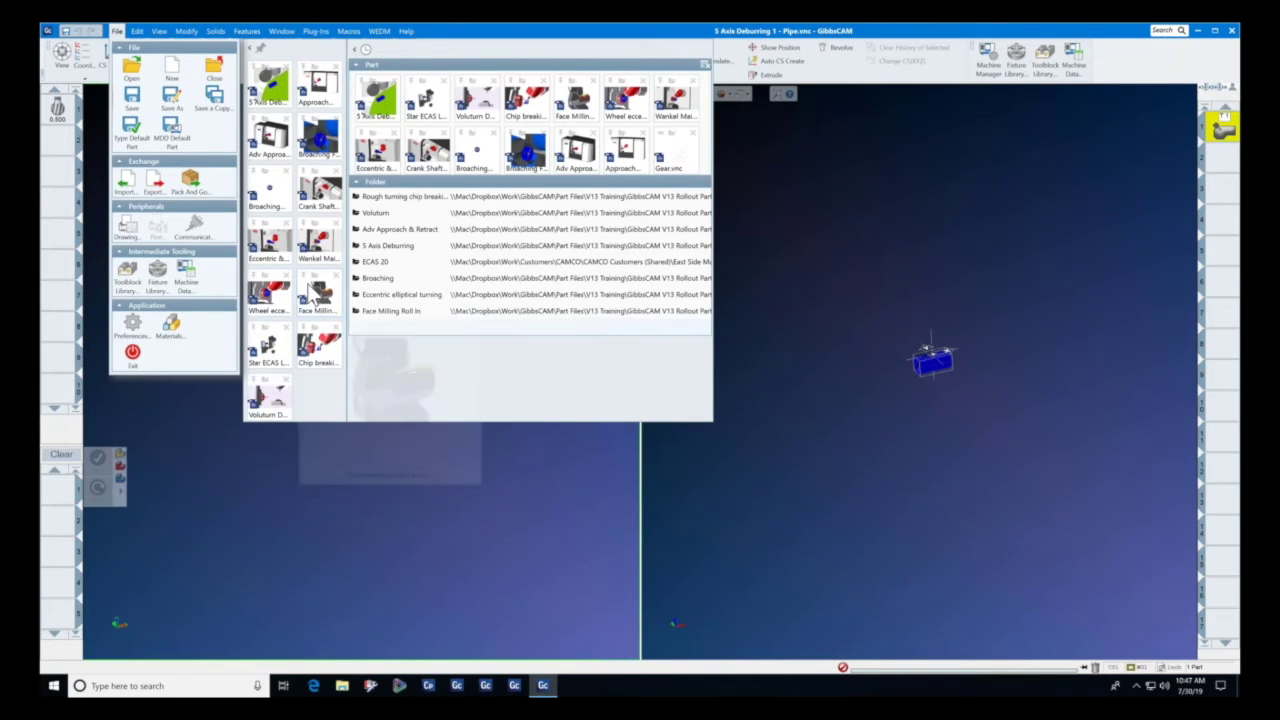
left_click(309, 285)
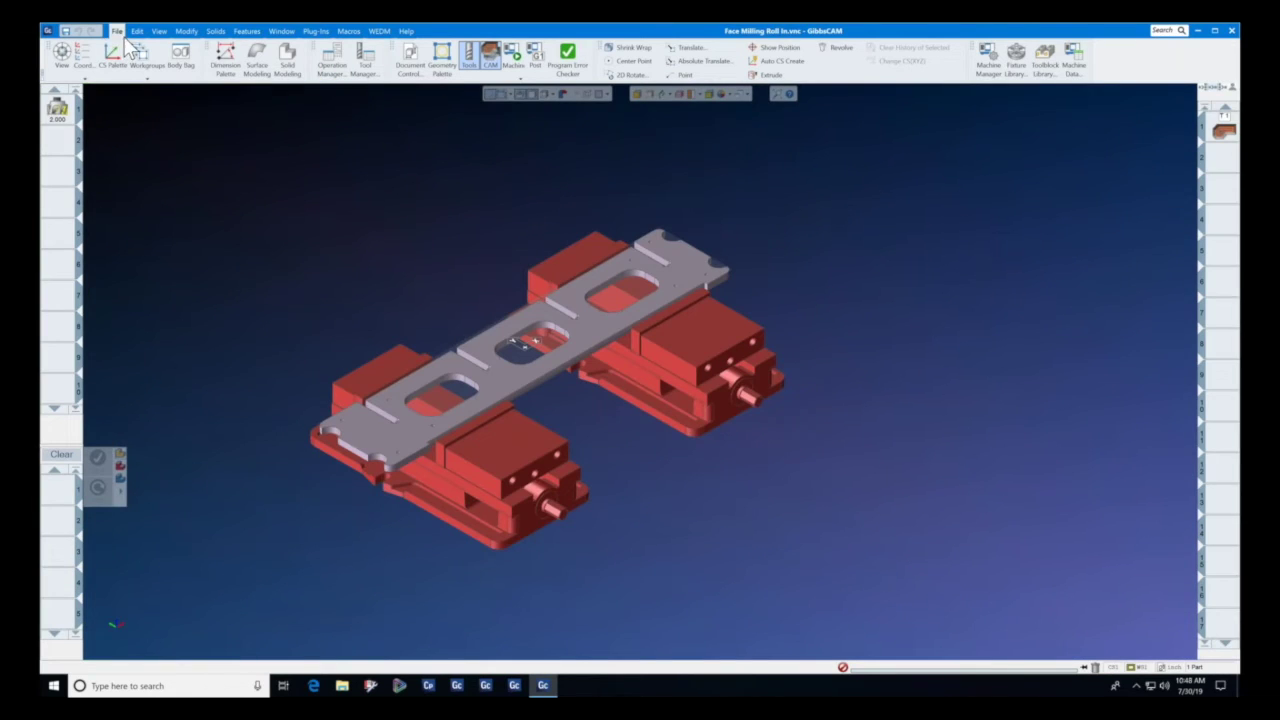
Open the recent part Adv Approach & Retract - ID approach and calculate its operations' cut times in the Op Manager.
left_click(121, 33)
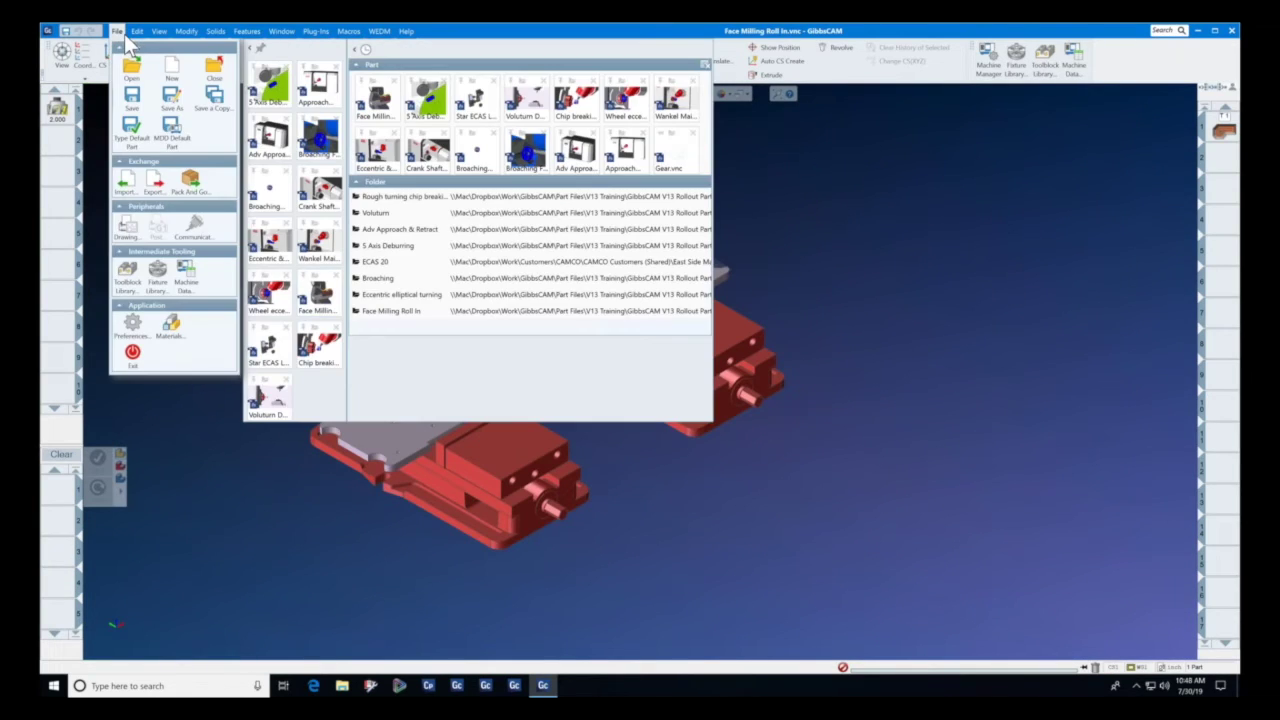
mouse_move(281, 148)
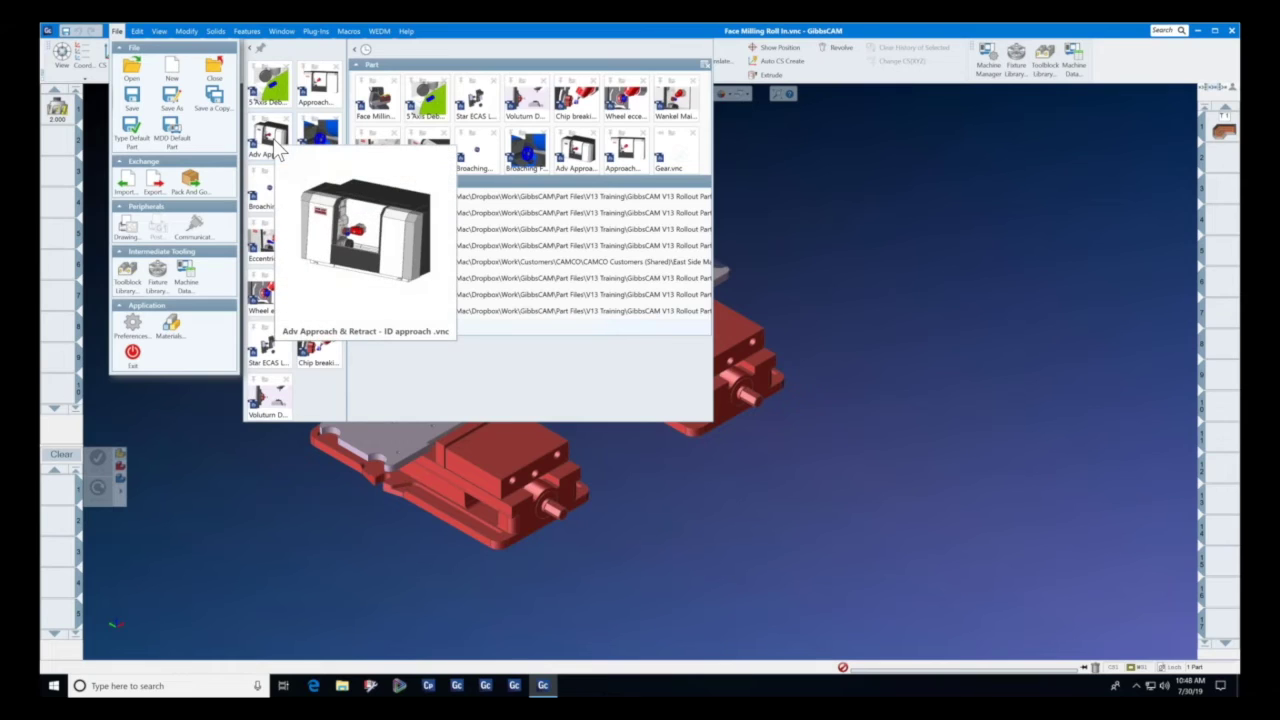
left_click(278, 145)
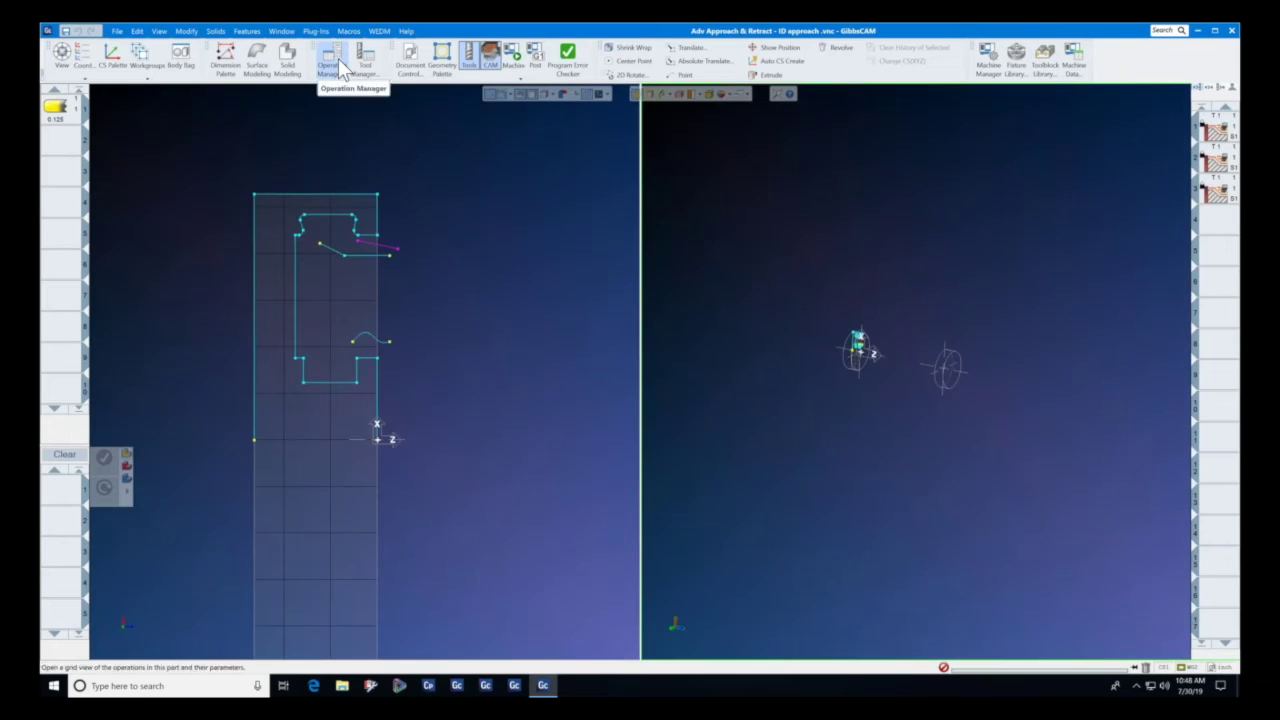
left_click(338, 58)
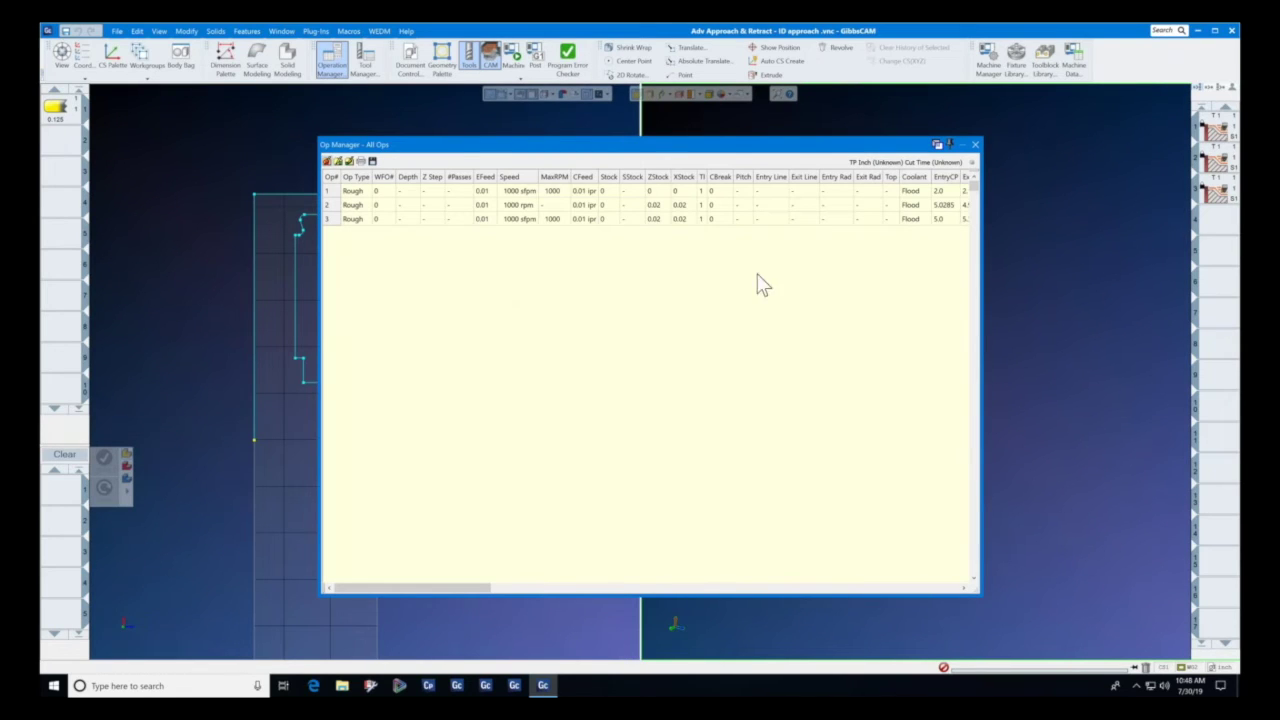
left_click(971, 162)
Replace all visible Op Manager columns with Cut Time alone and sort the operations by cut time.
right_click(553, 177)
left_click(585, 183)
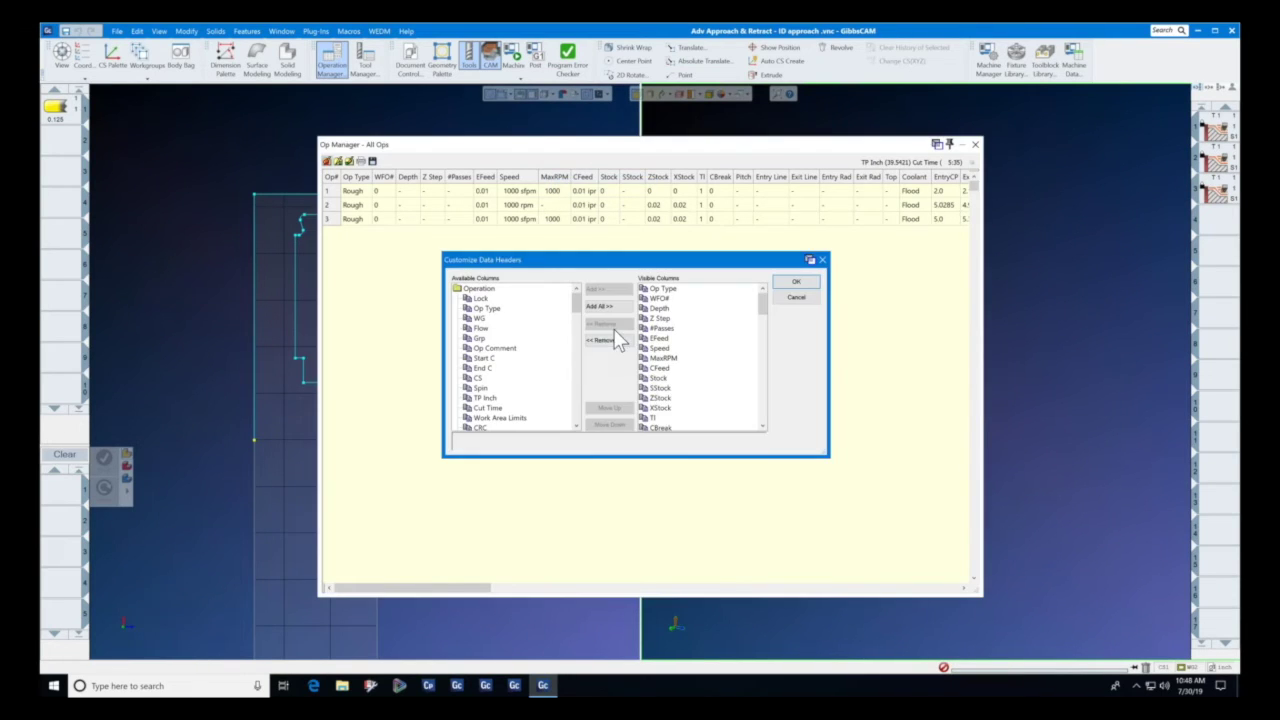
left_click(610, 341)
scroll(574, 304, "down", 2)
left_click(500, 350)
left_click(609, 289)
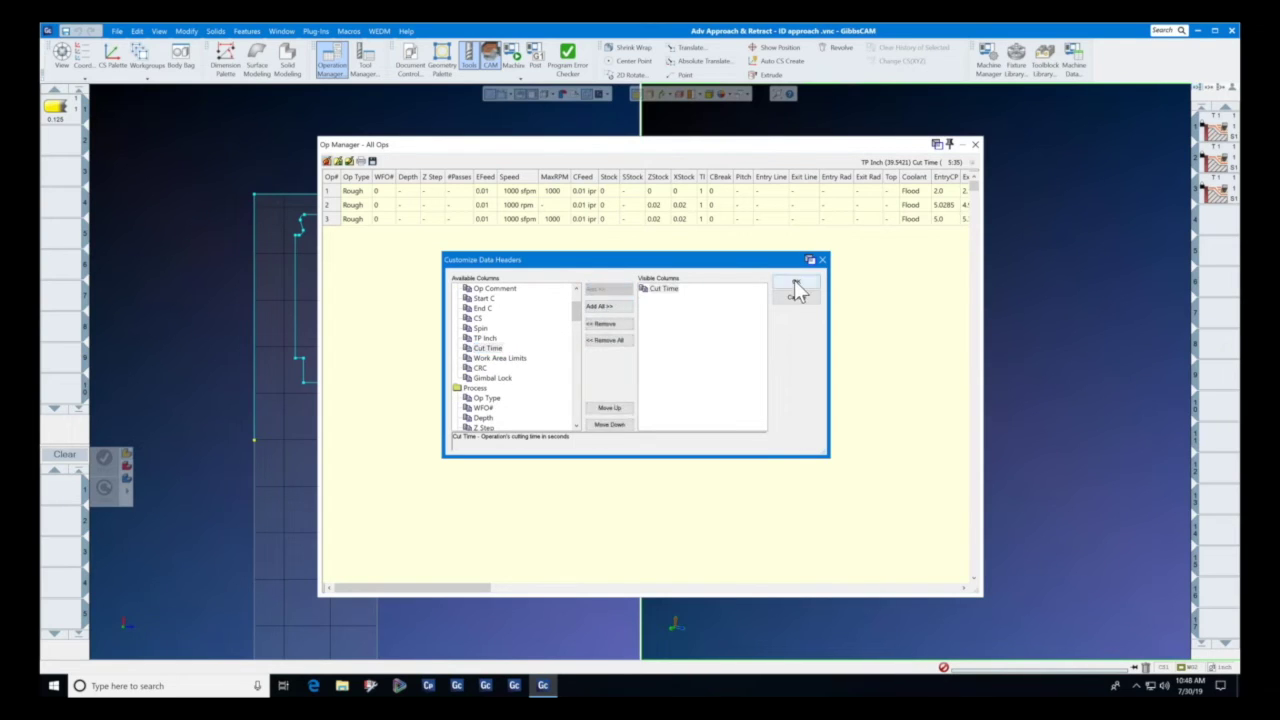
left_click(796, 287)
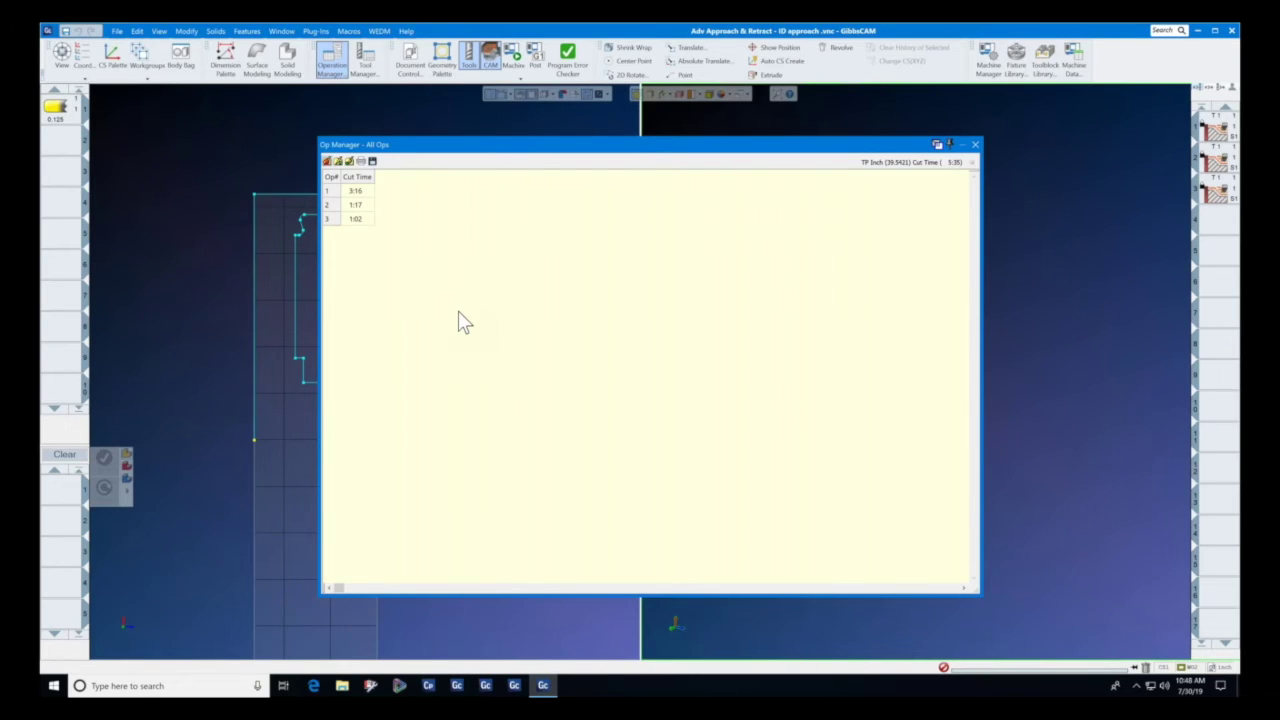
left_click(360, 177)
left_click(368, 179)
Set the first roughing process to Max RPM 3500 and SFPM 1350, and recalculate the operations' cut times.
double_click(1222, 122)
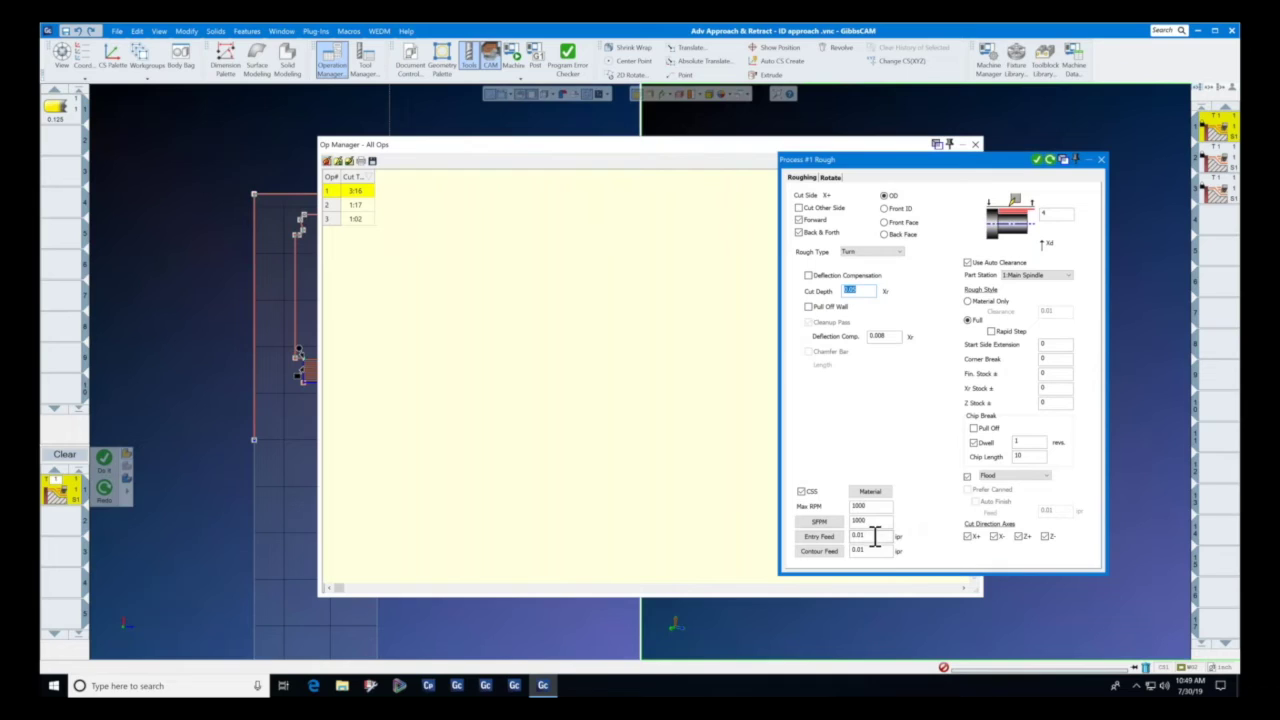
double_click(866, 506)
type("35")
double_click(876, 520)
type("8")
left_click_drag(1000, 166, 999, 193)
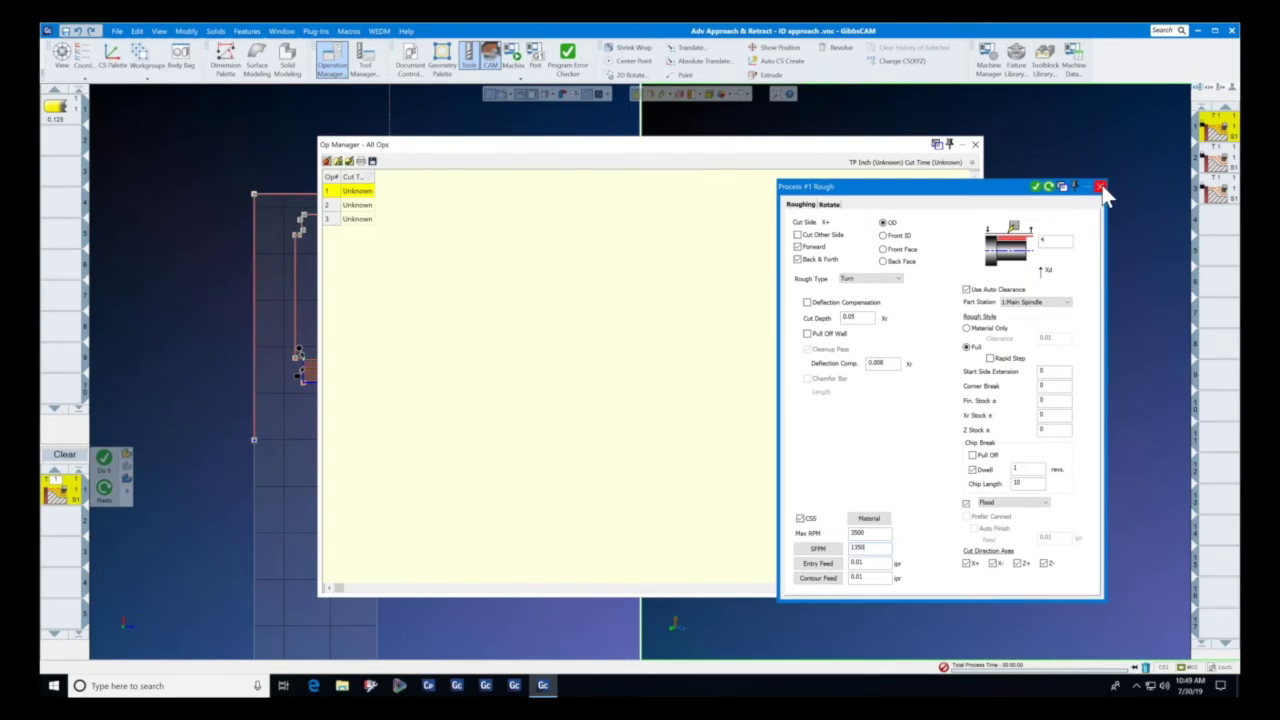
left_click(972, 162)
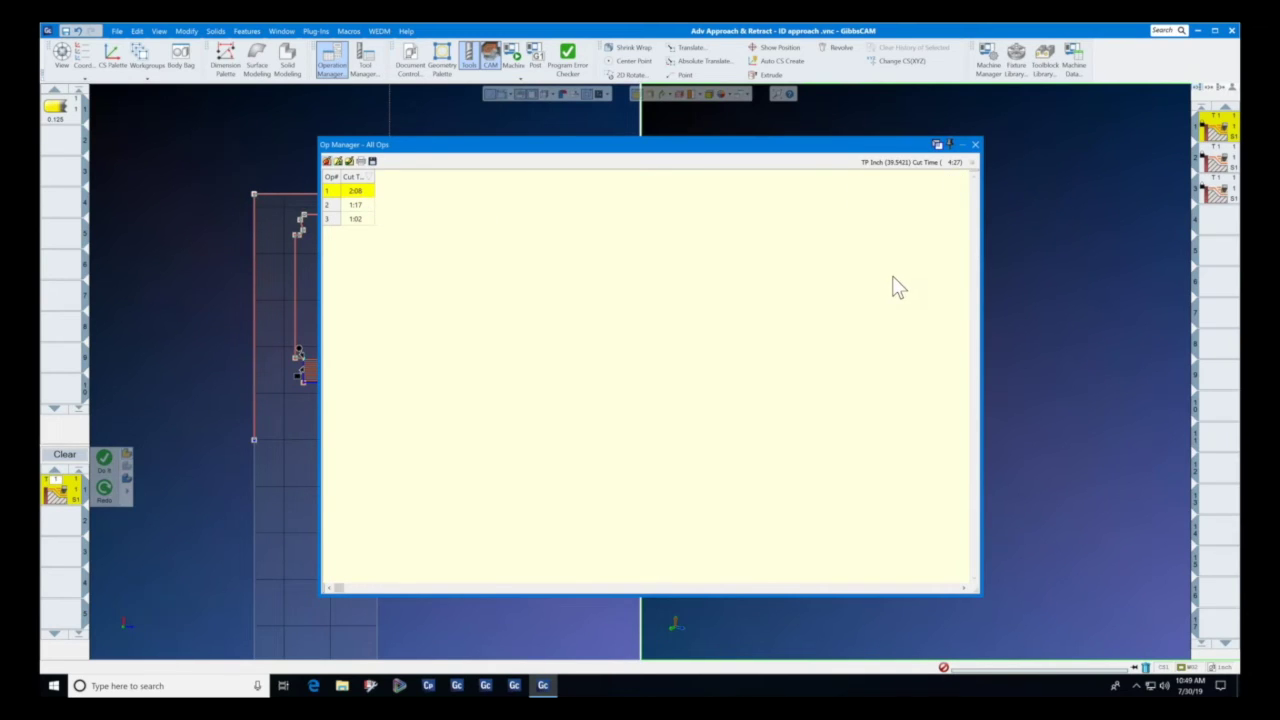
Sort the operations by cut time, return them to ascending operation number order, and close the Op Manager.
left_click(369, 177)
left_click(369, 180)
left_click(355, 177)
left_click(362, 177)
left_click(335, 177)
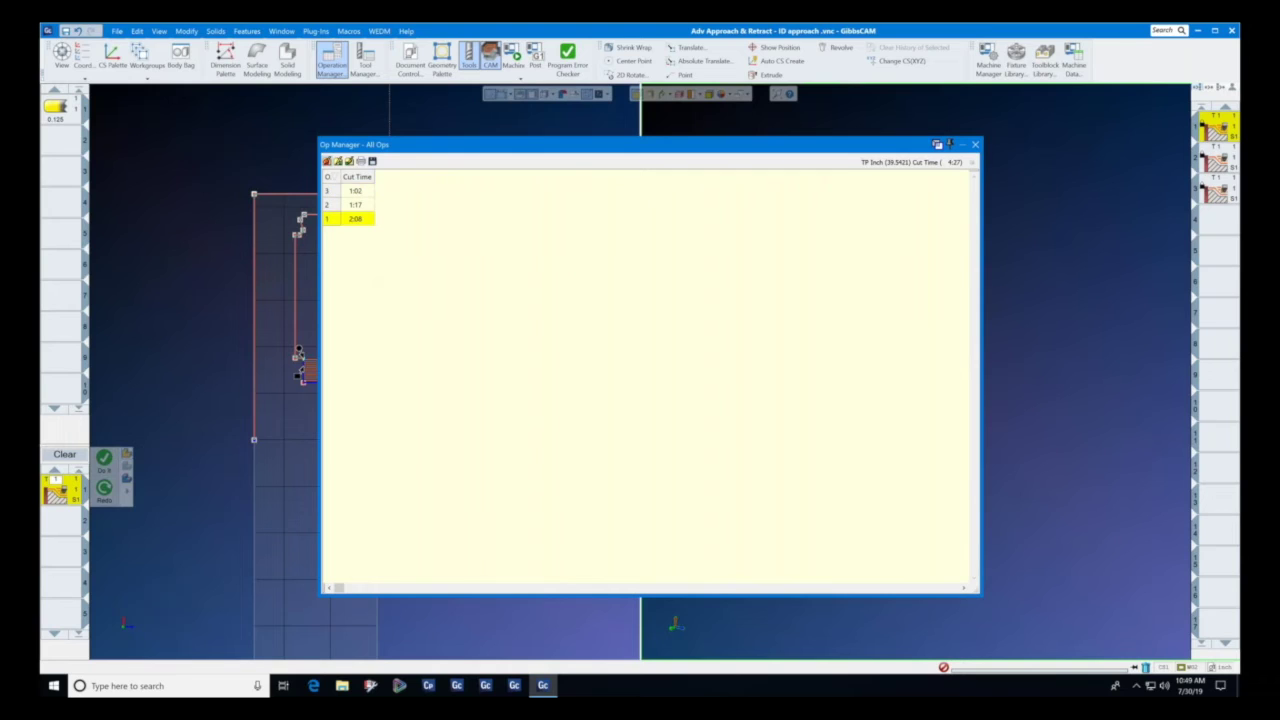
left_click(335, 177)
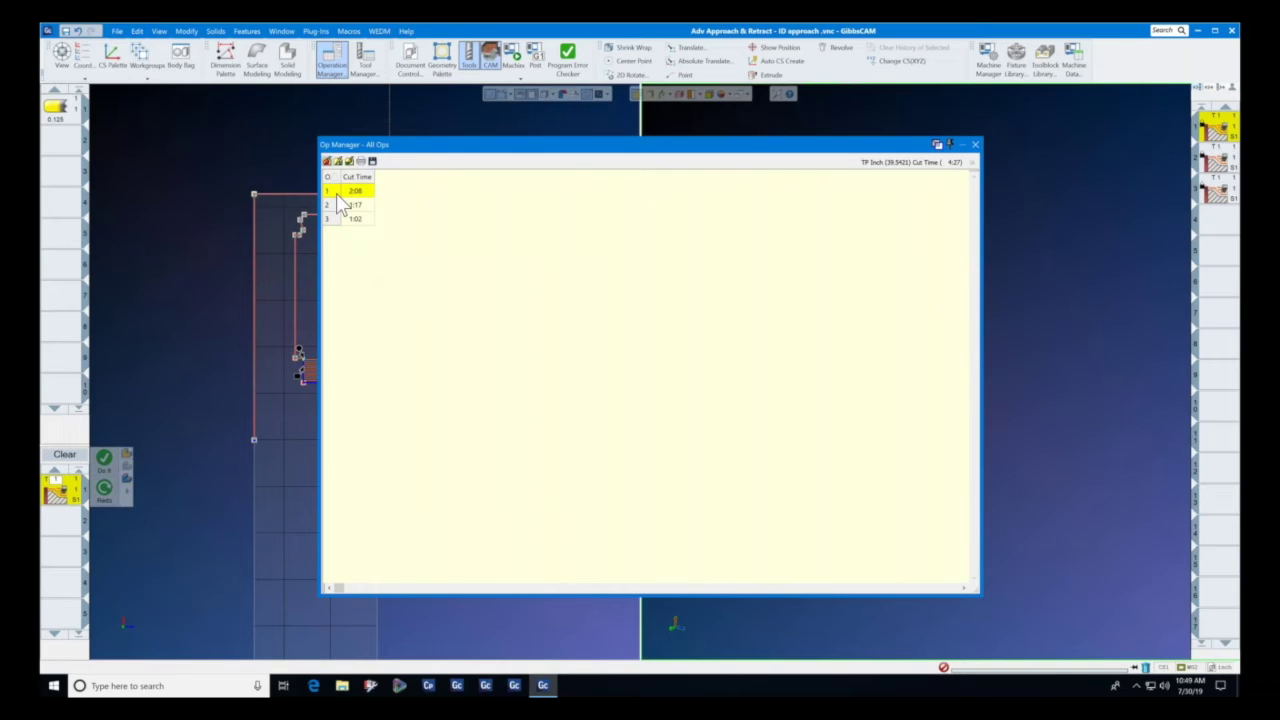
left_click(976, 145)
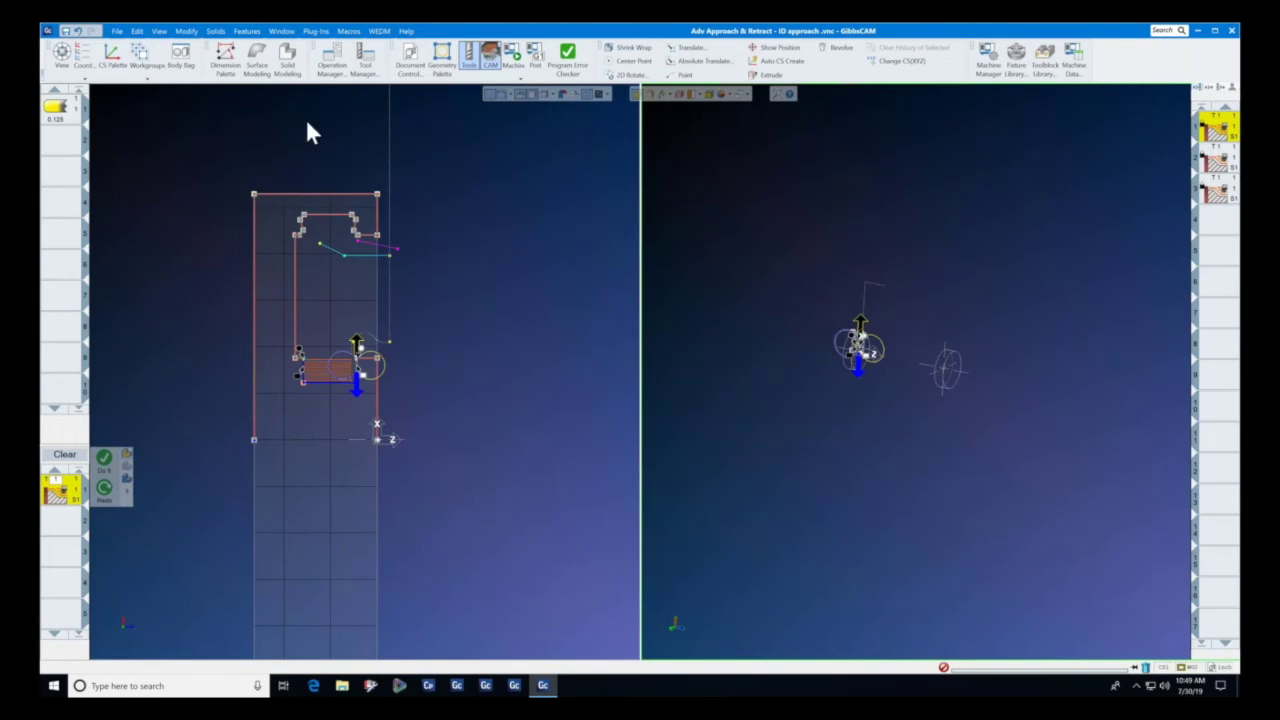
left_click(116, 31)
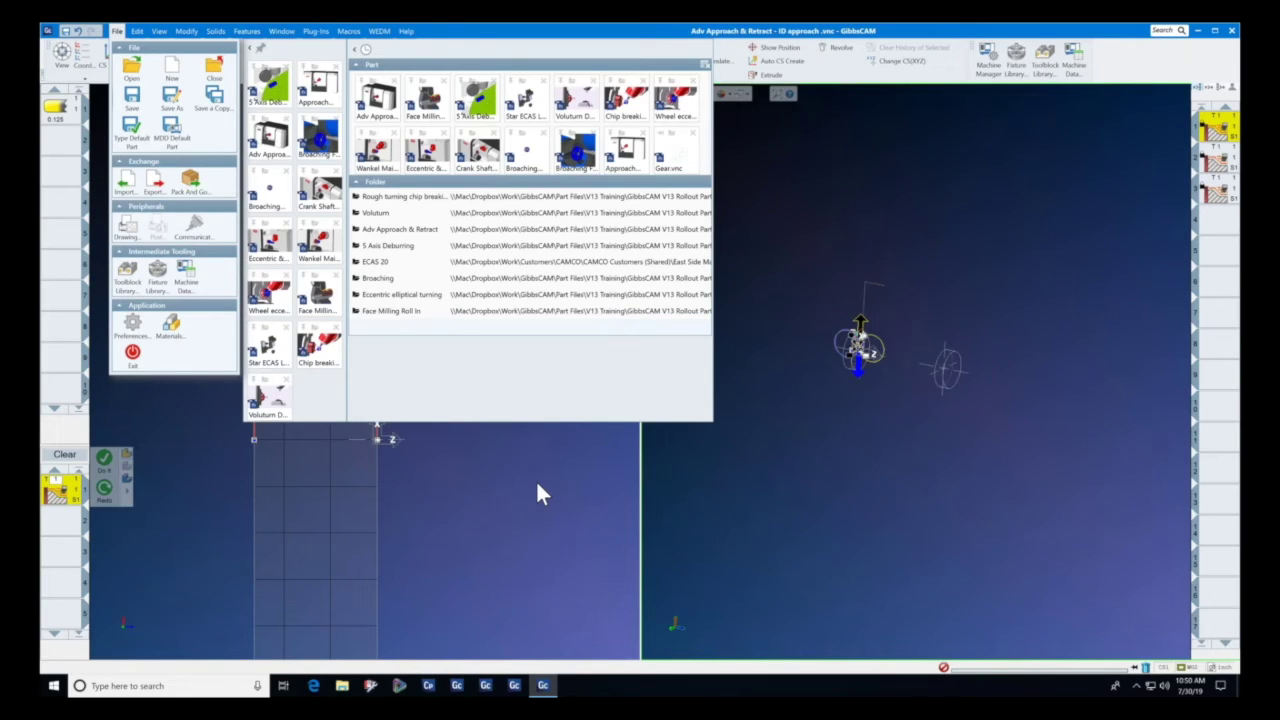
left_click(707, 478)
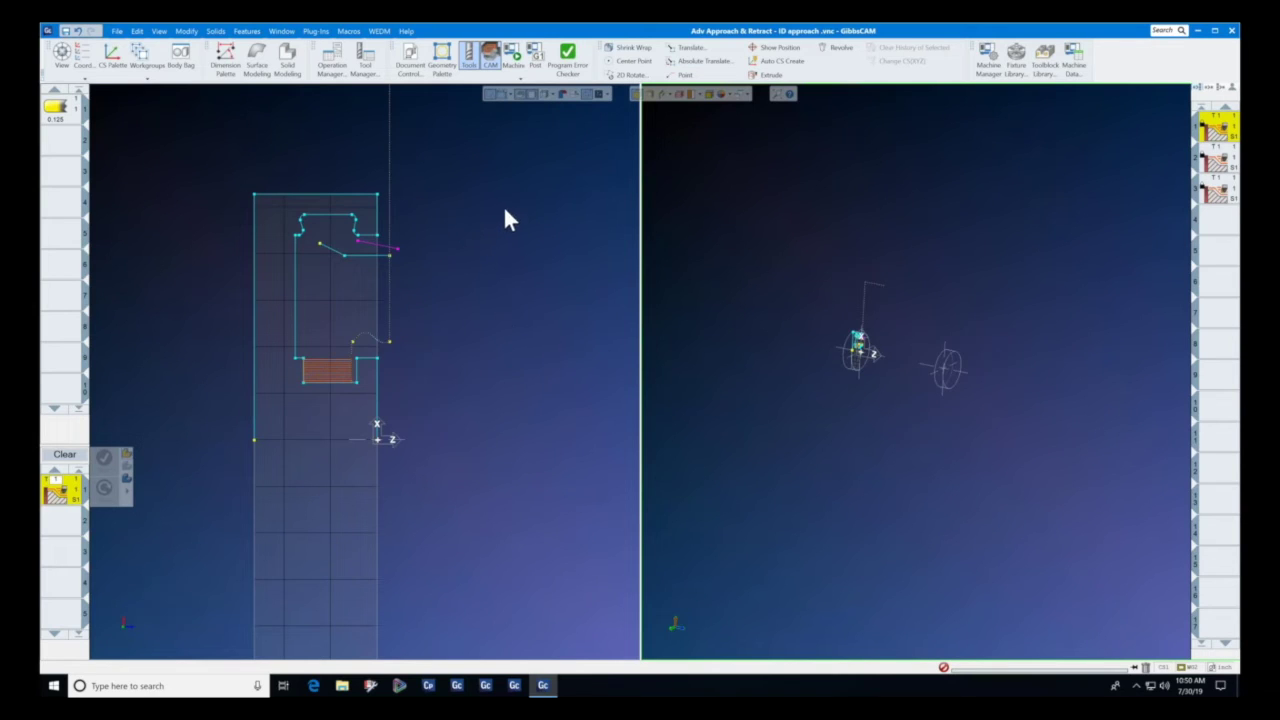
Create a new part file named op stack engrave in the Adv Approach & Retract folder and open its document control settings.
left_click(117, 32)
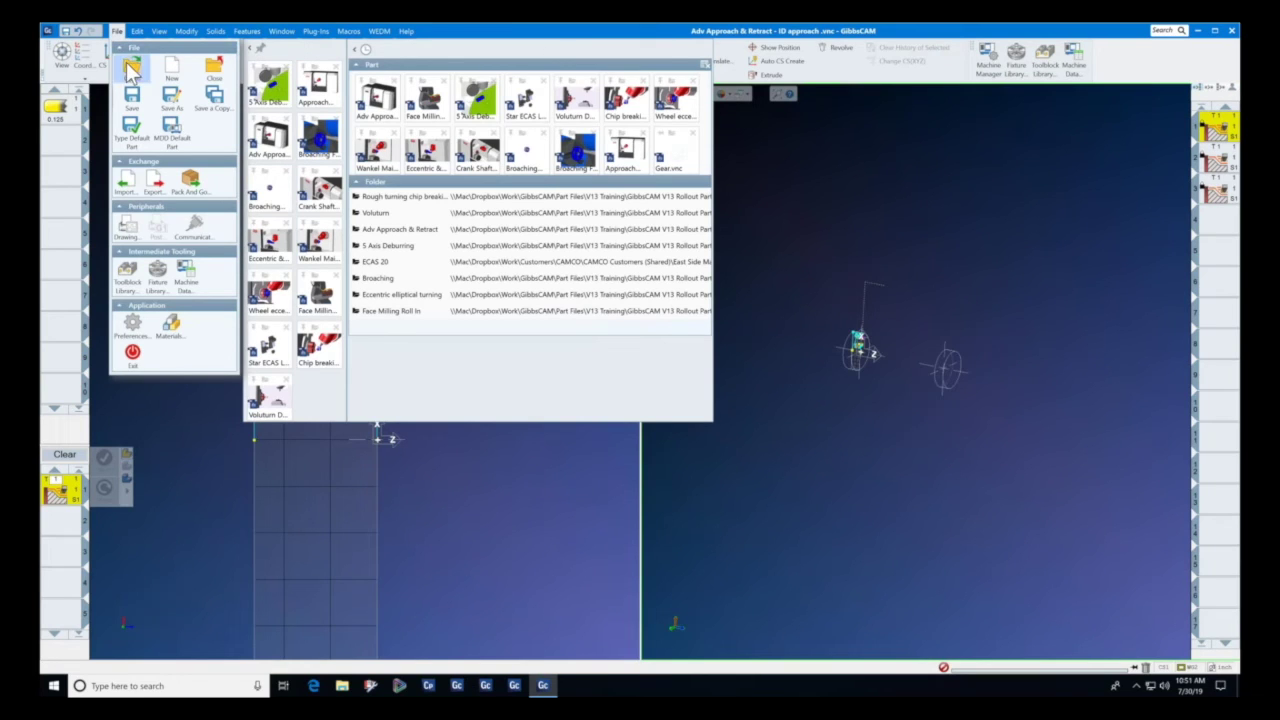
left_click(172, 72)
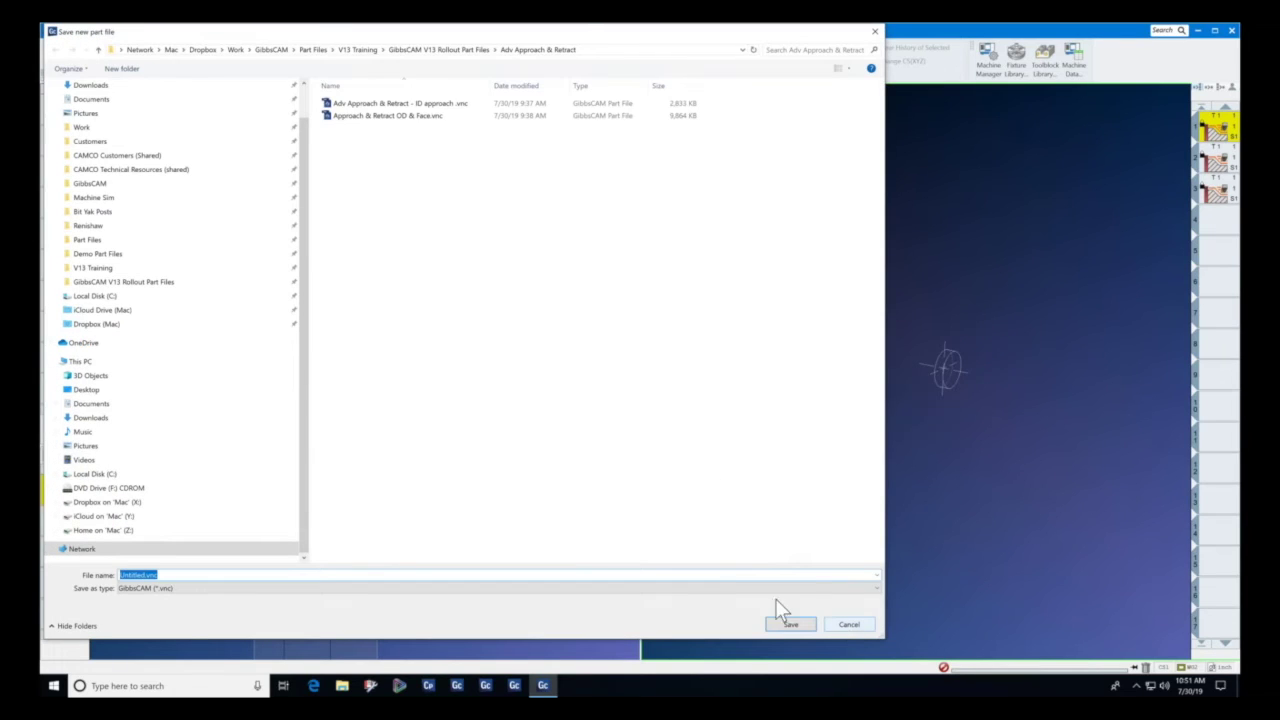
type("op stack engrave")
key("Return")
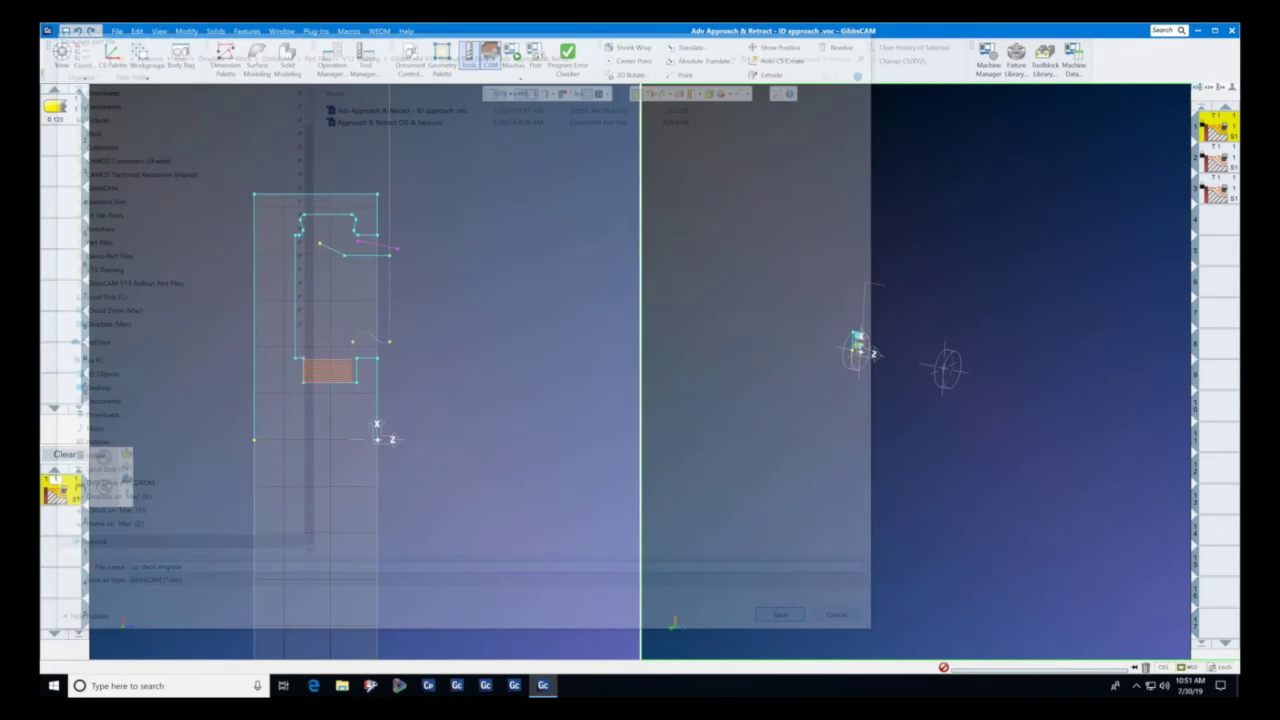
left_click(640, 374)
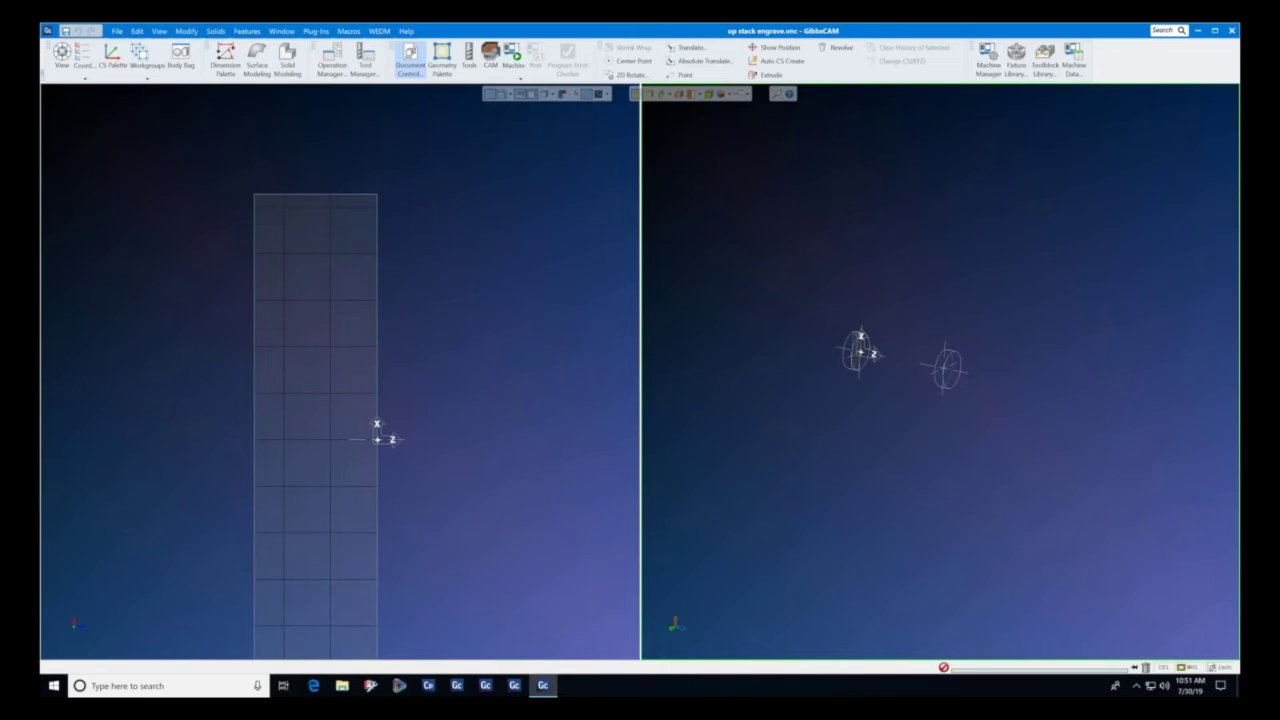
left_click(409, 60)
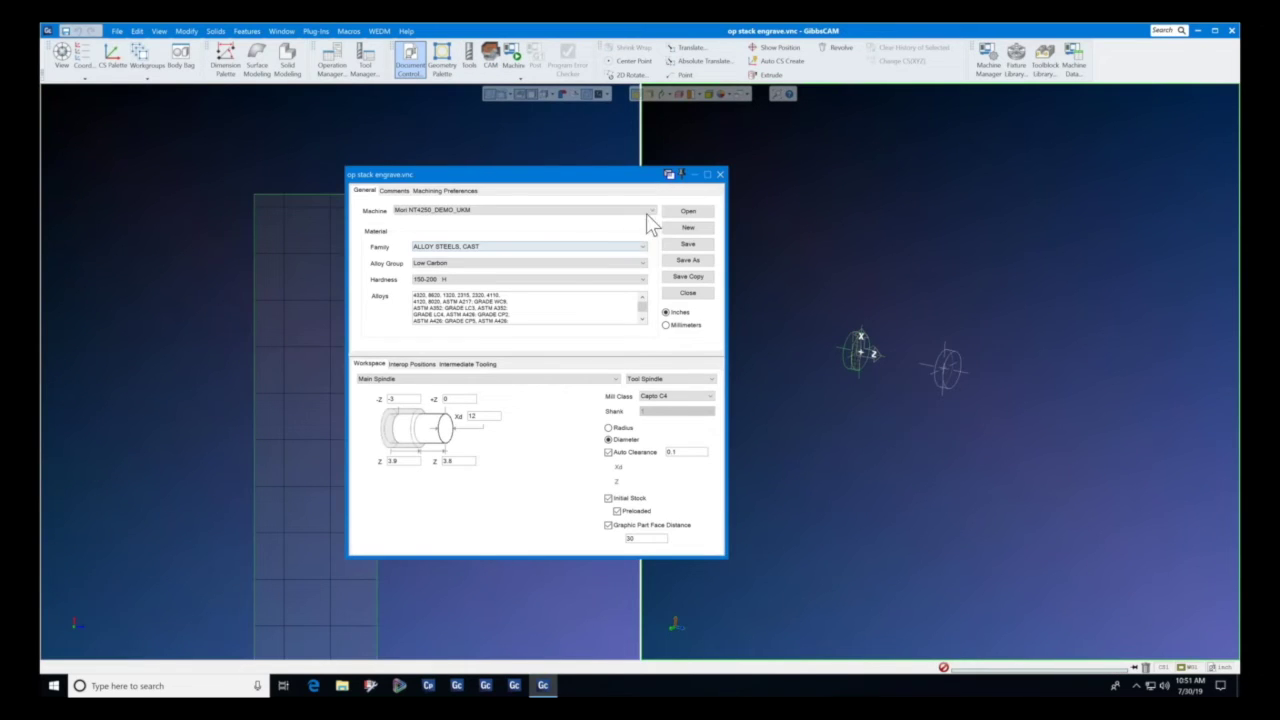
Set the part's machine to 3 Axis Vertical Mill and close the document control settings.
left_click(651, 211)
scroll(655, 285, "up", 10)
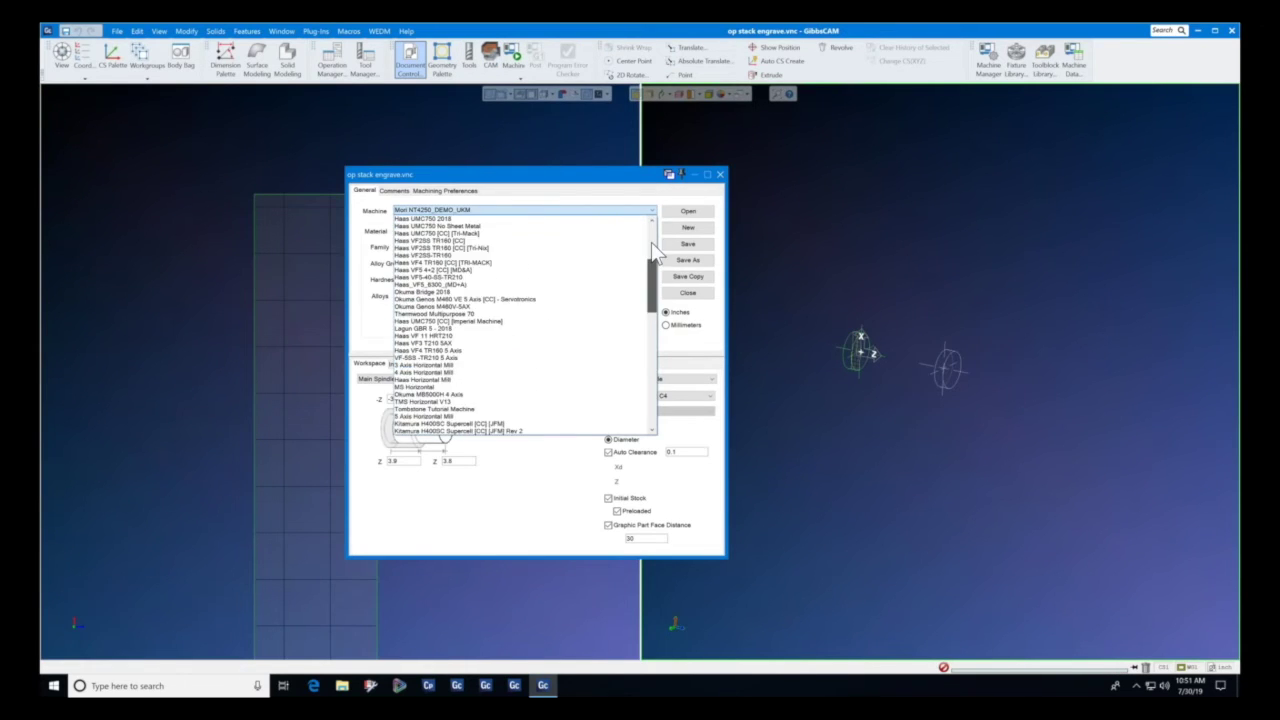
left_click(455, 220)
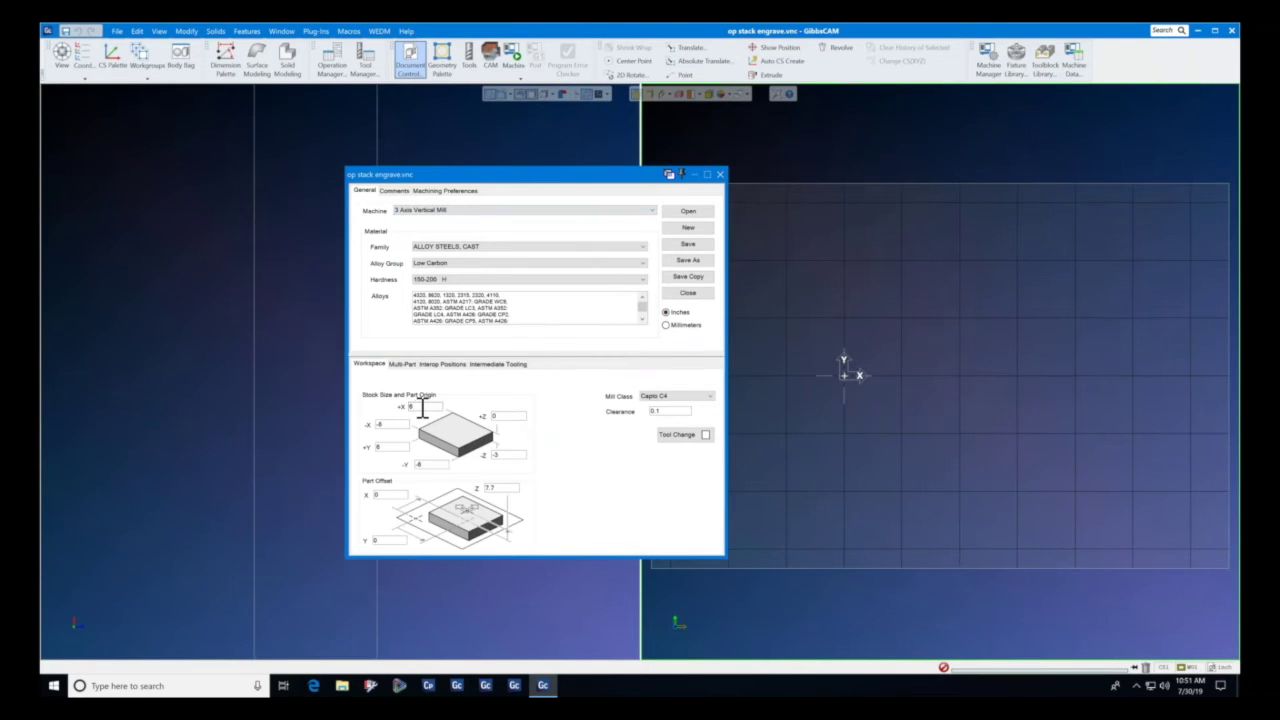
left_click(720, 174)
Change the part's viewport configuration from two panes to a single pane and close the viewset windows.
left_click(741, 94)
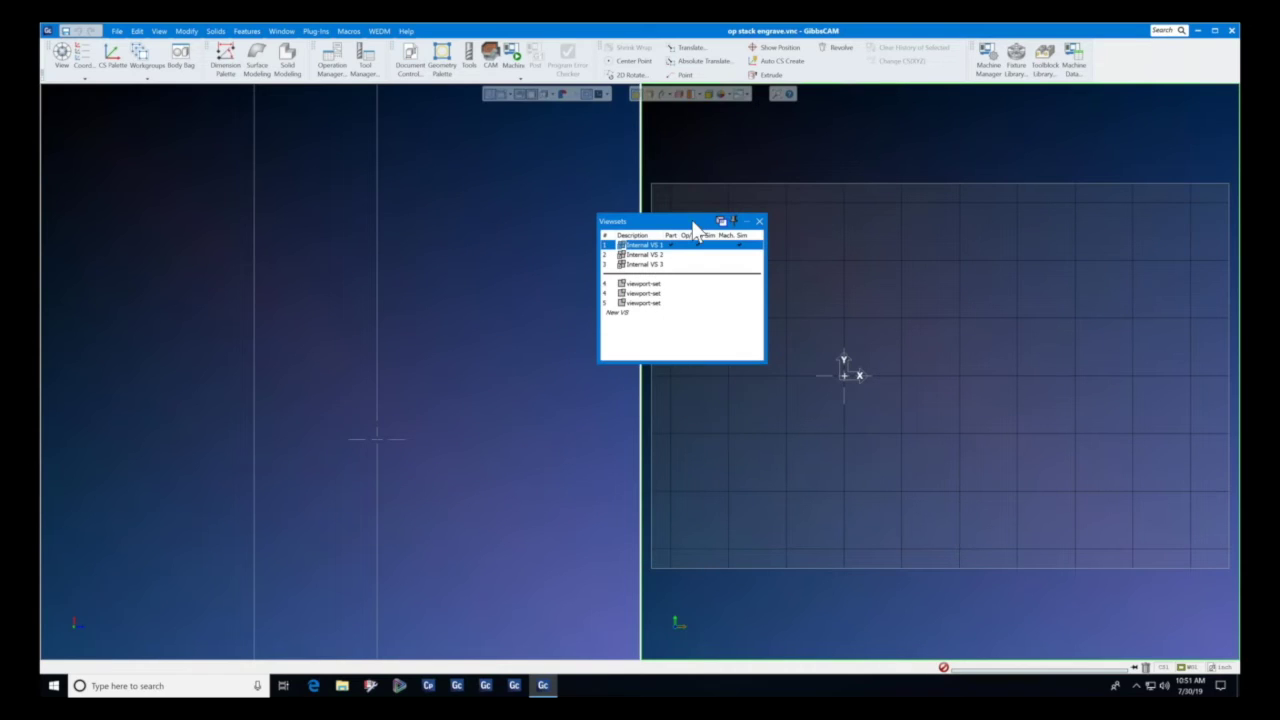
double_click(660, 254)
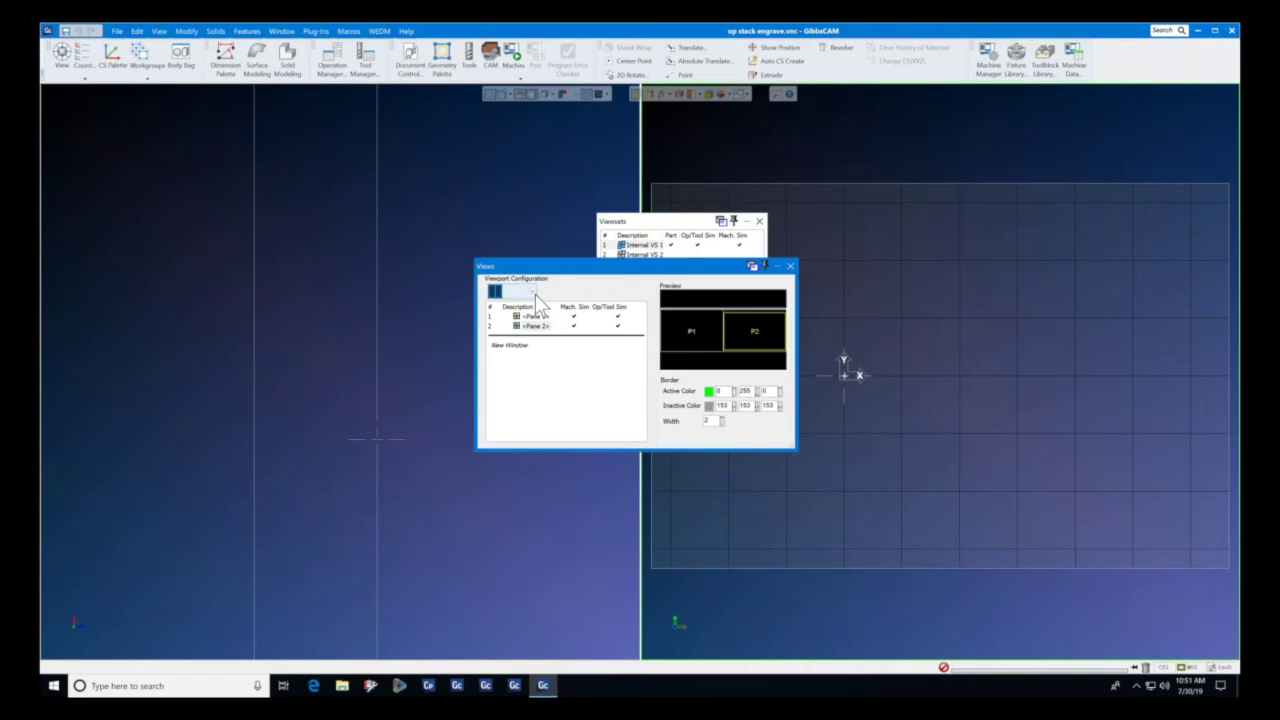
left_click(530, 292)
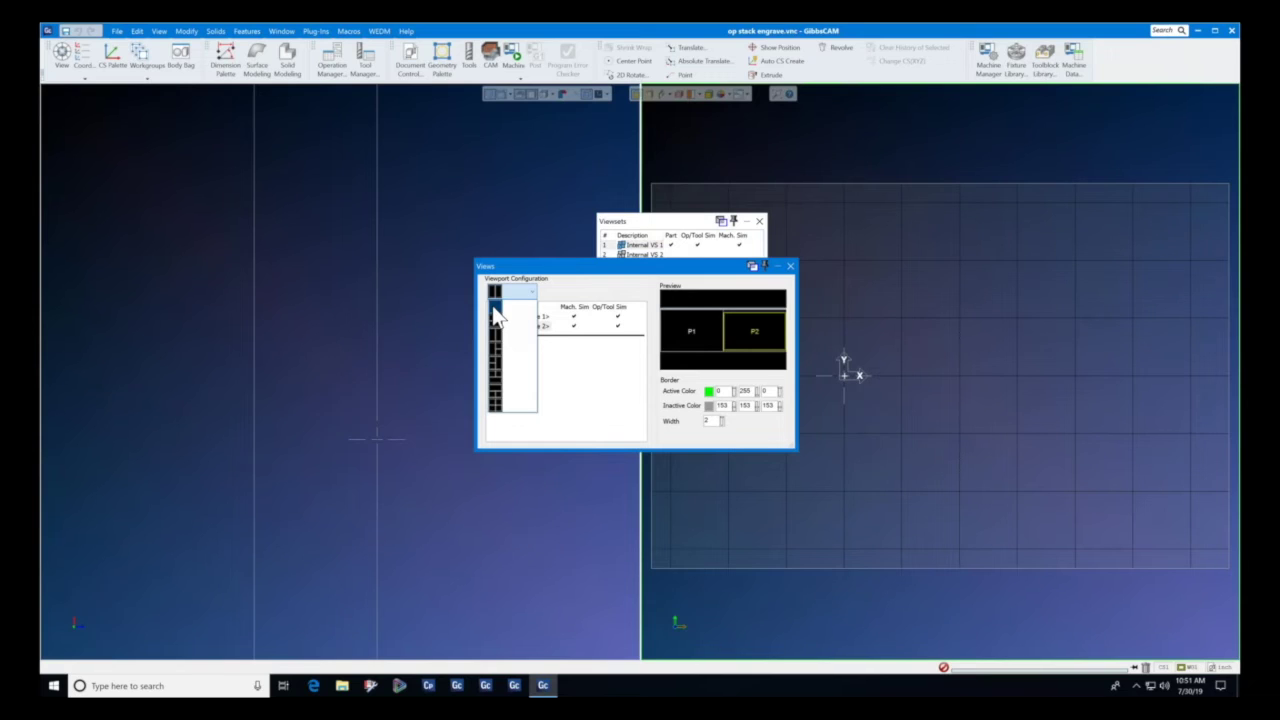
left_click(494, 310)
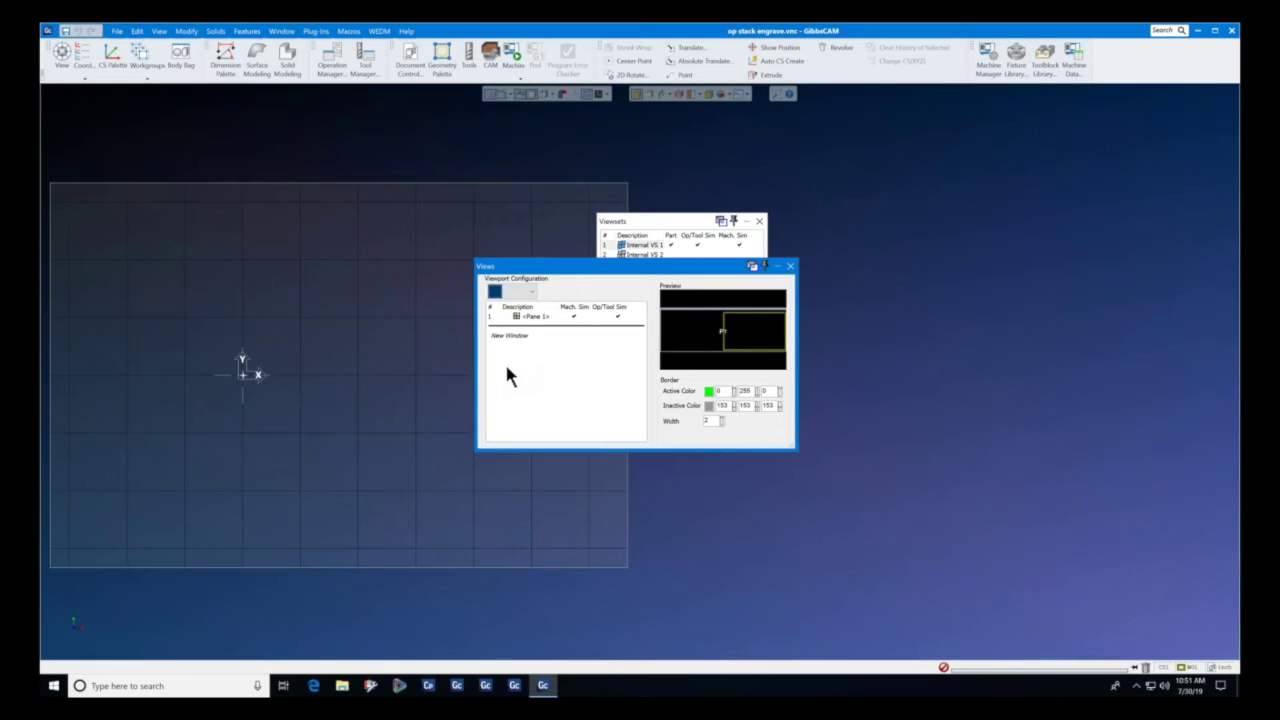
left_click(791, 268)
left_click(760, 220)
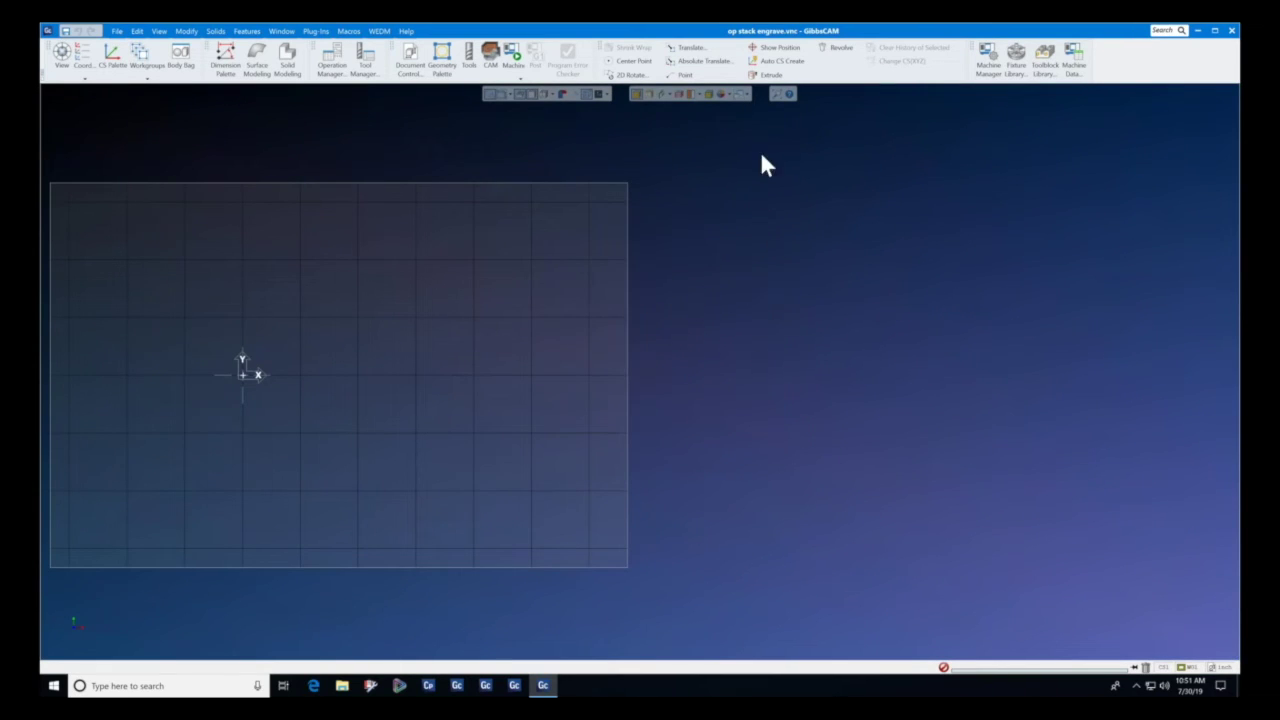
Try a three-pane viewport configuration for Internal VS 1 and return it to a single pane.
left_click(739, 98)
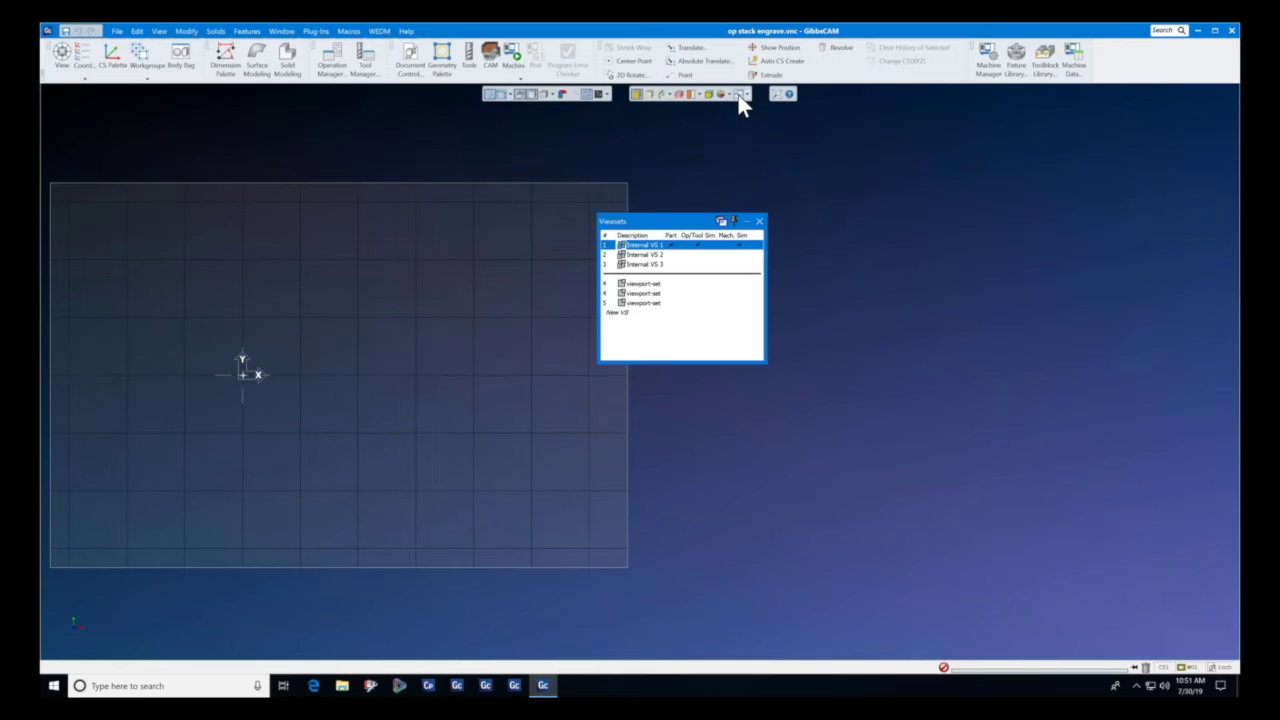
double_click(646, 247)
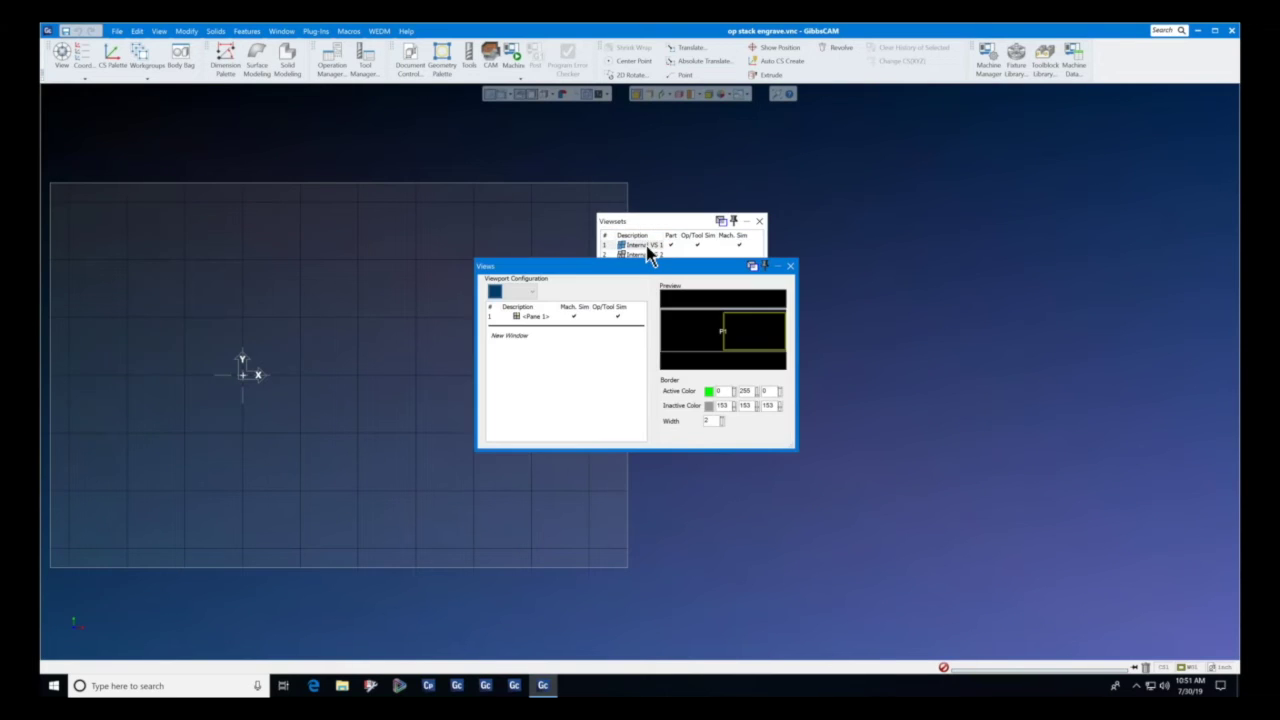
left_click(534, 295)
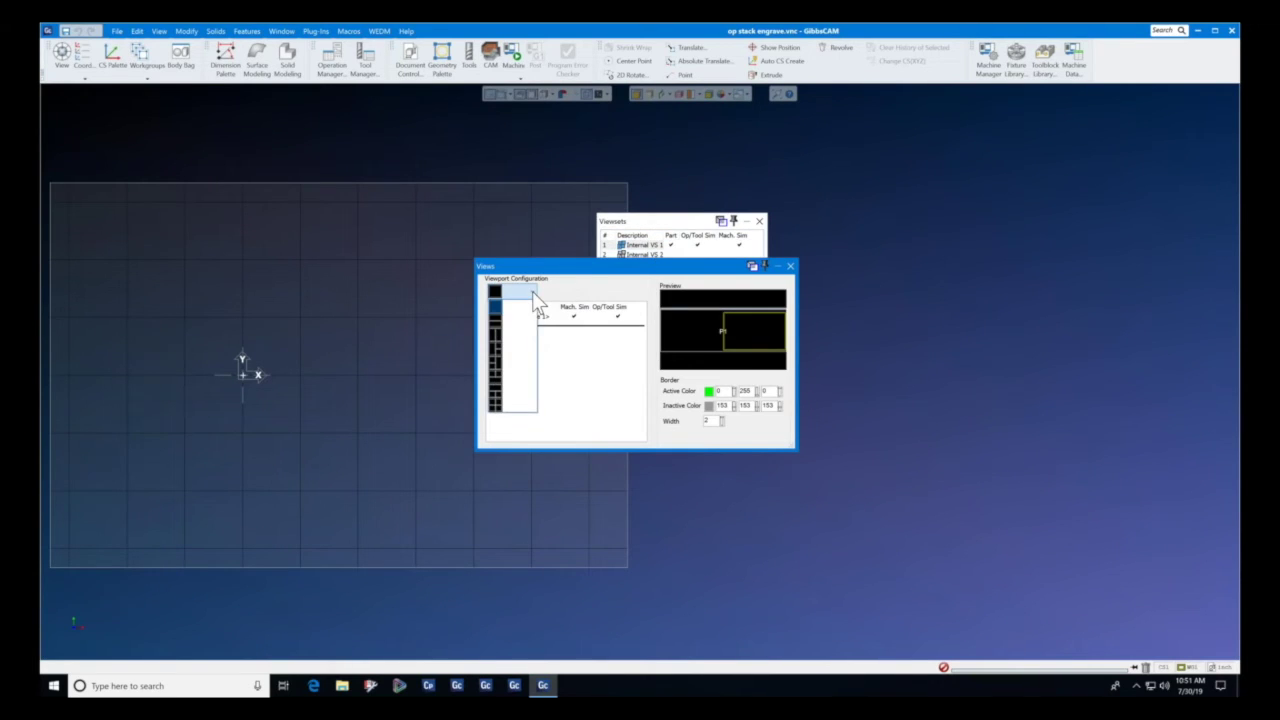
left_click(505, 358)
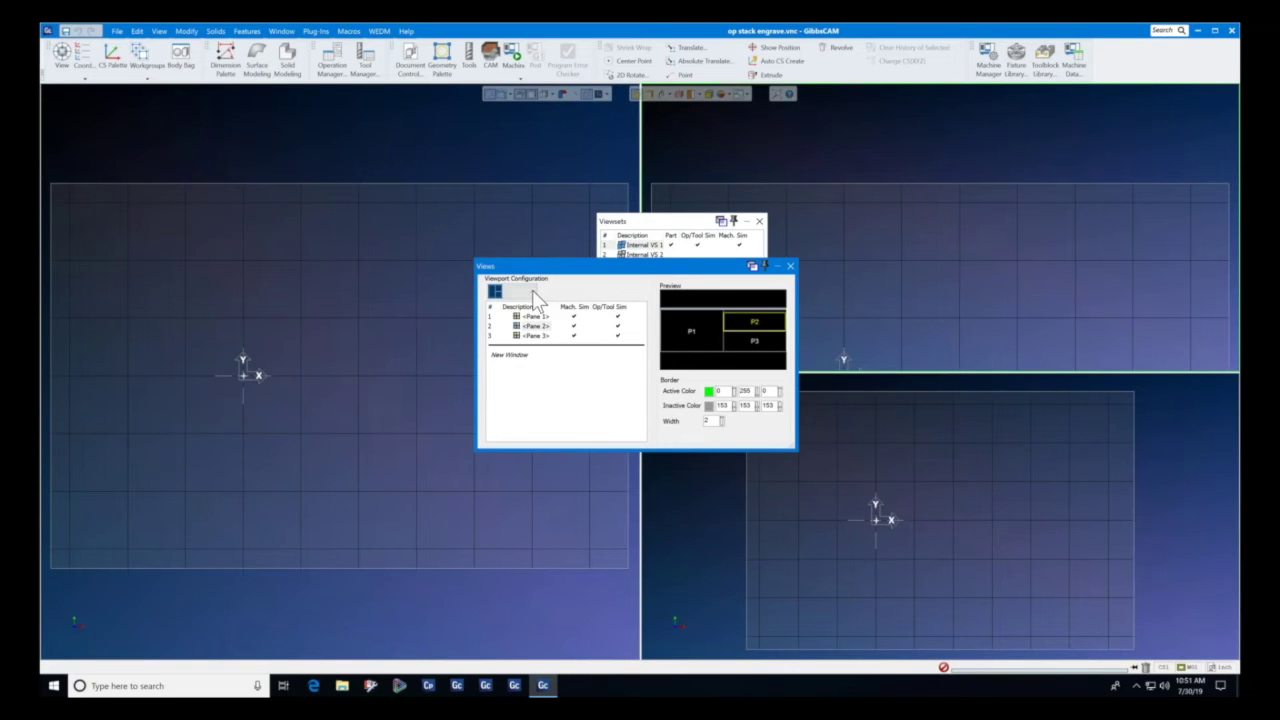
left_click(518, 291)
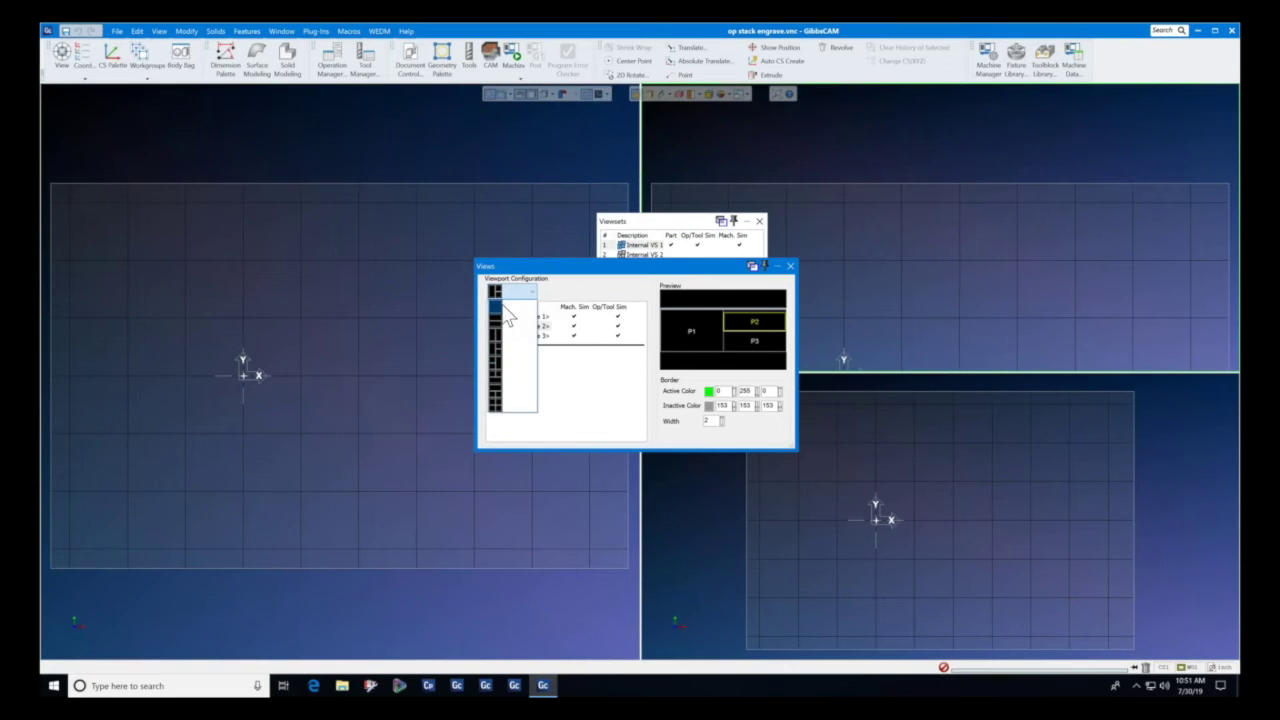
left_click(496, 314)
left_click(790, 266)
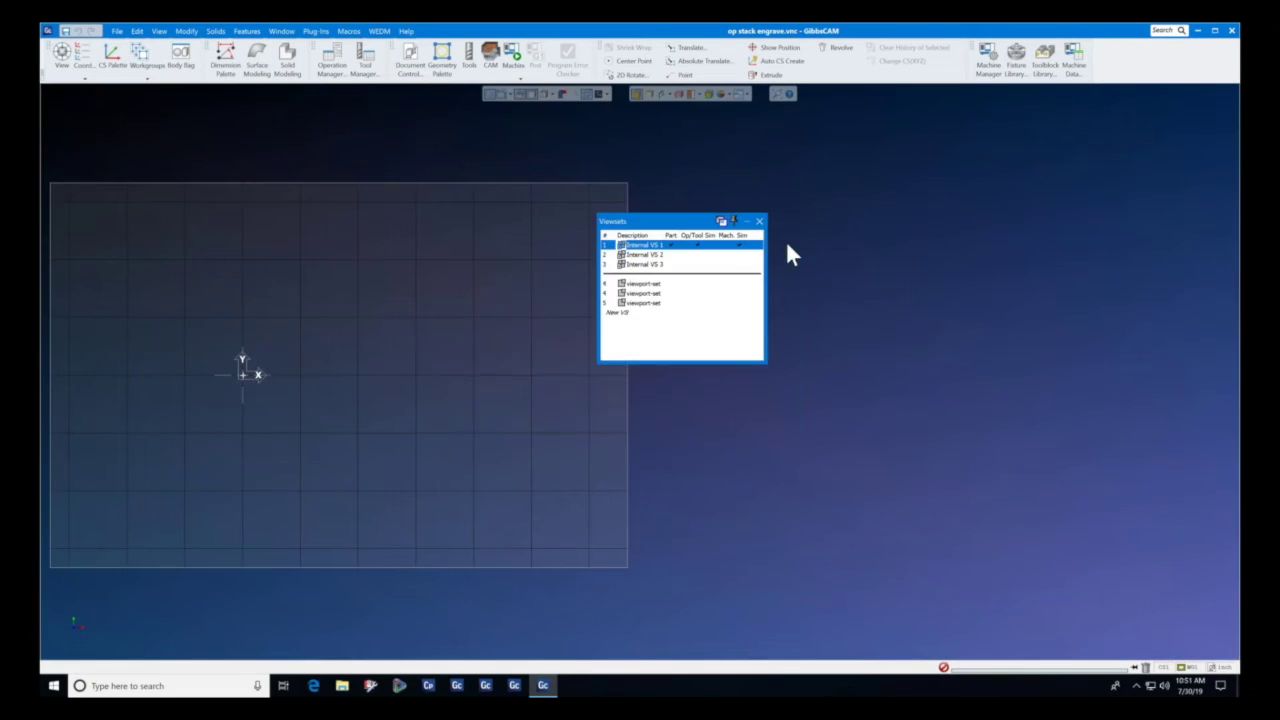
left_click(759, 221)
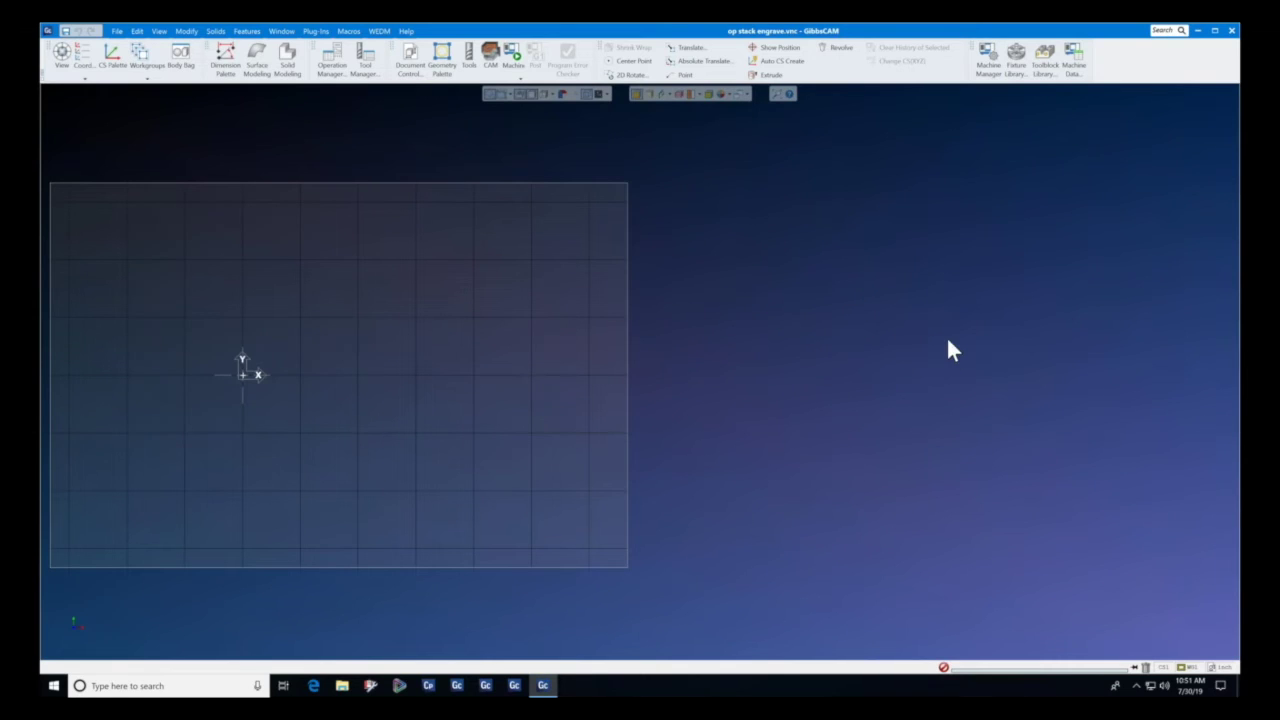
Start a text creation with the Moorpark font, a center alignment point and centered justification.
scroll(995, 370, "down", 5)
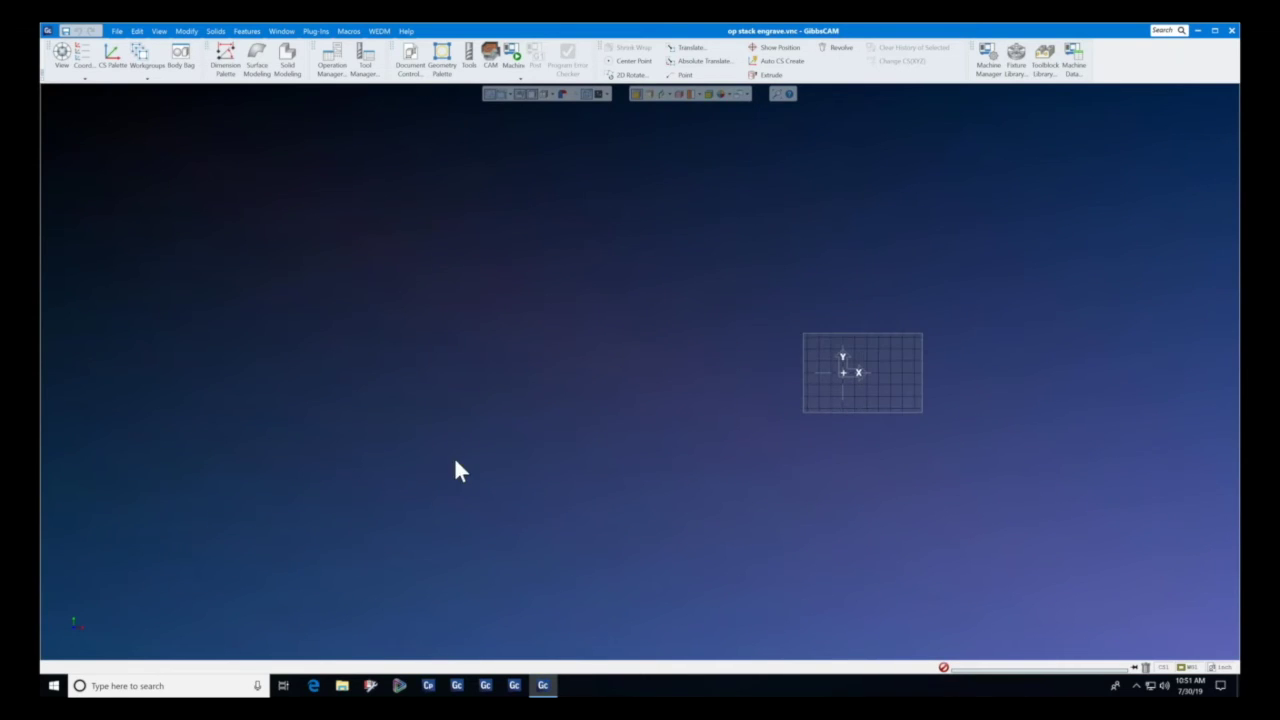
scroll(413, 465, "up", 2)
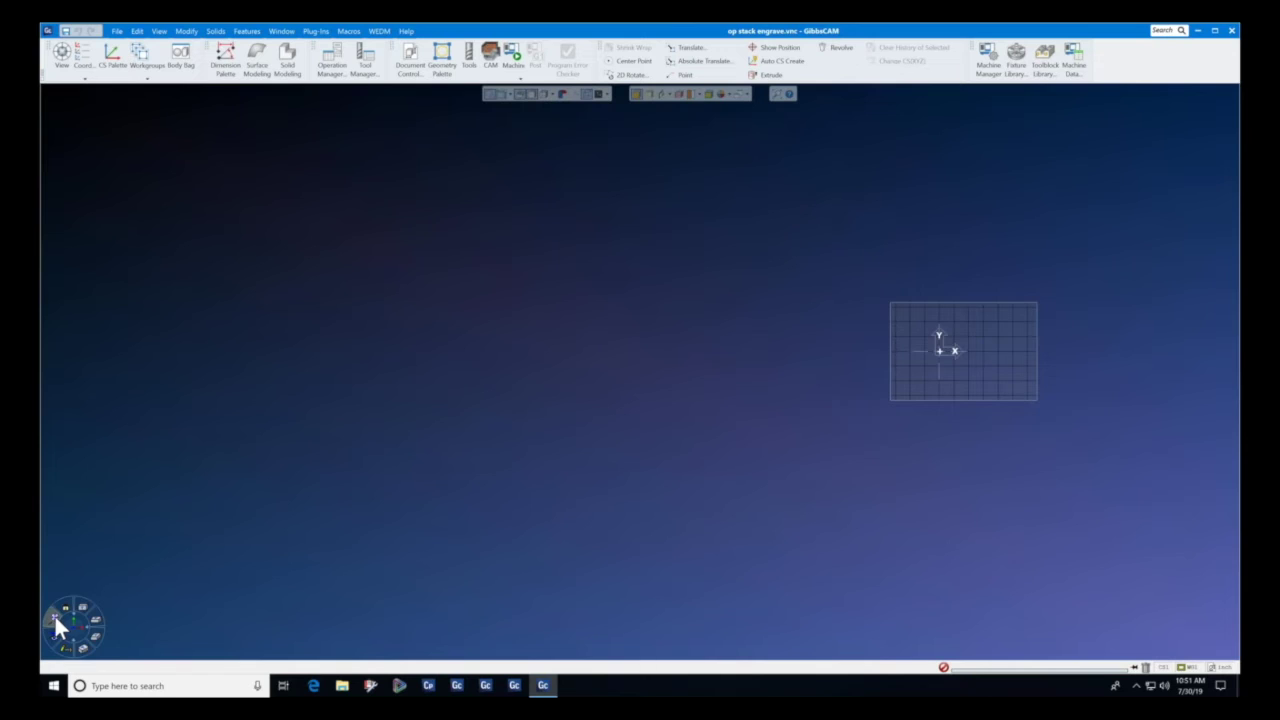
left_click(55, 618)
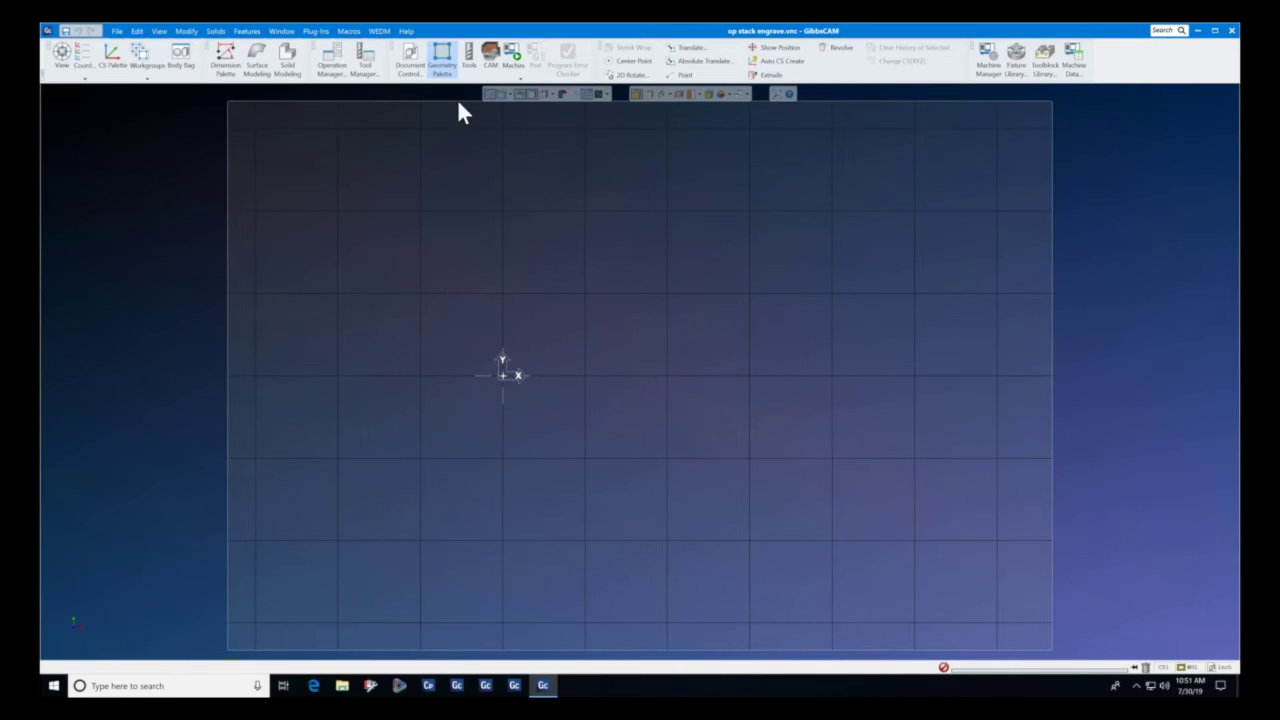
left_click(441, 57)
left_click(250, 178)
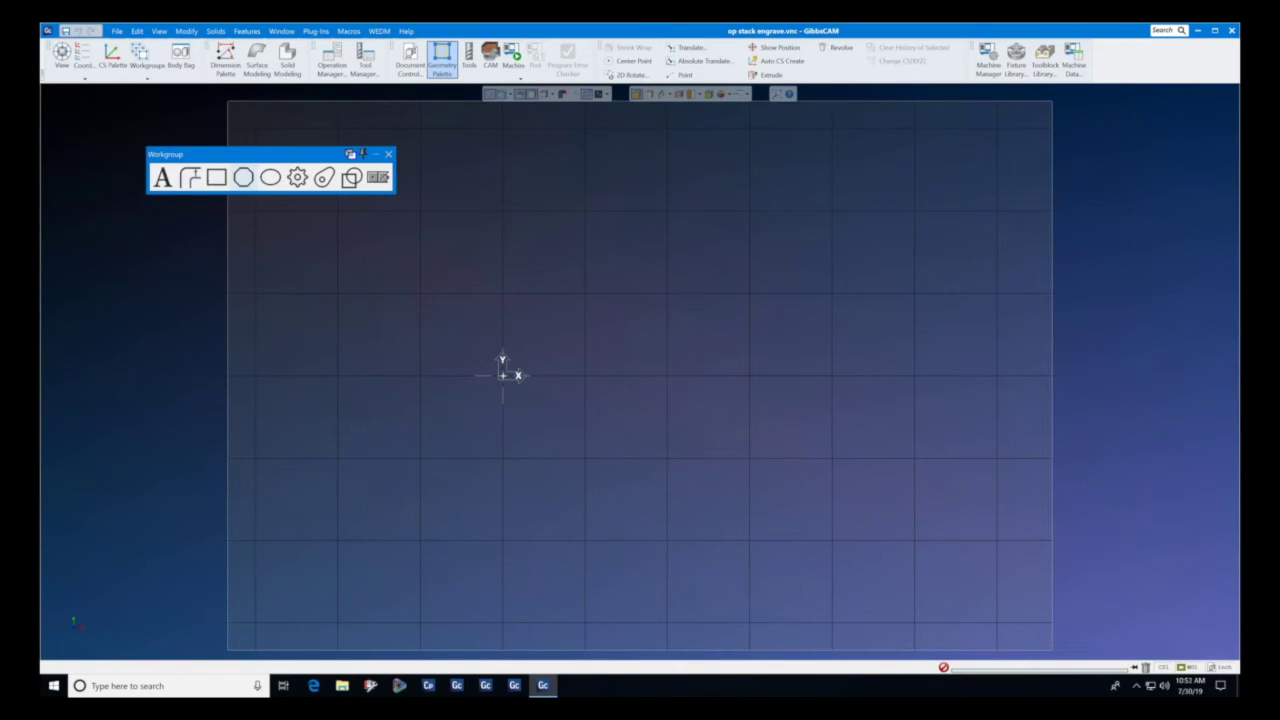
left_click(163, 178)
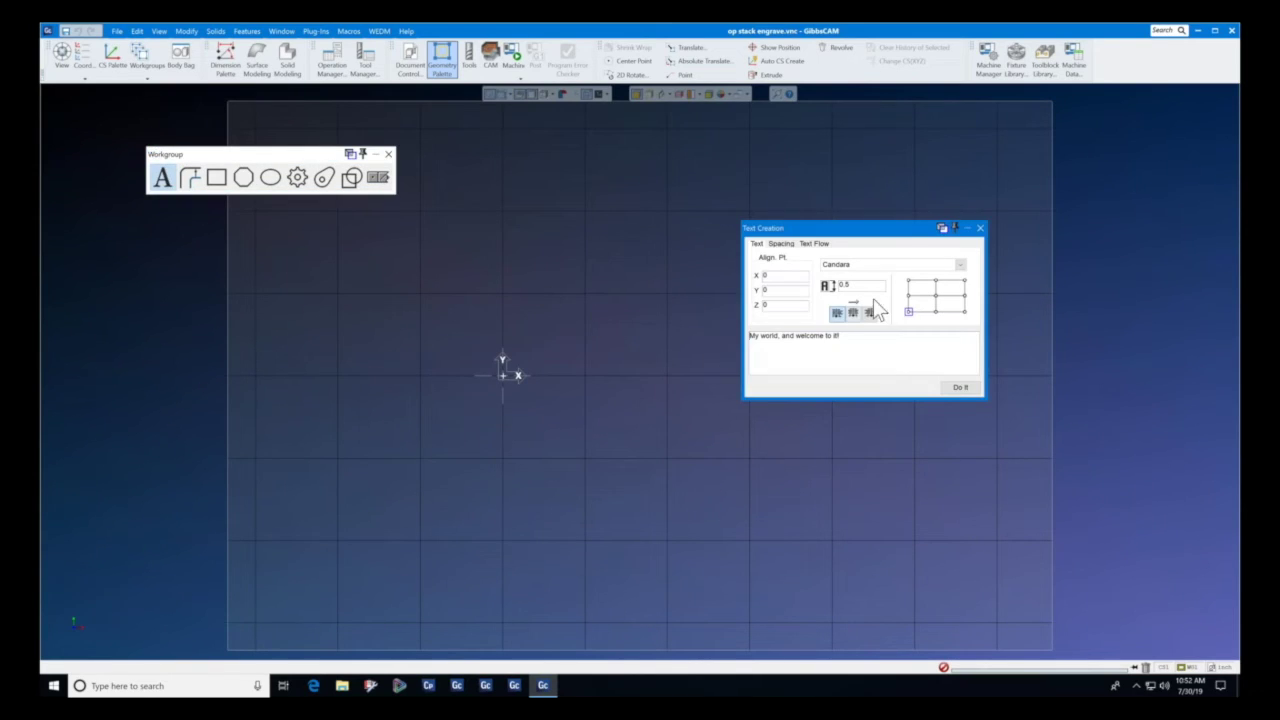
left_click(958, 268)
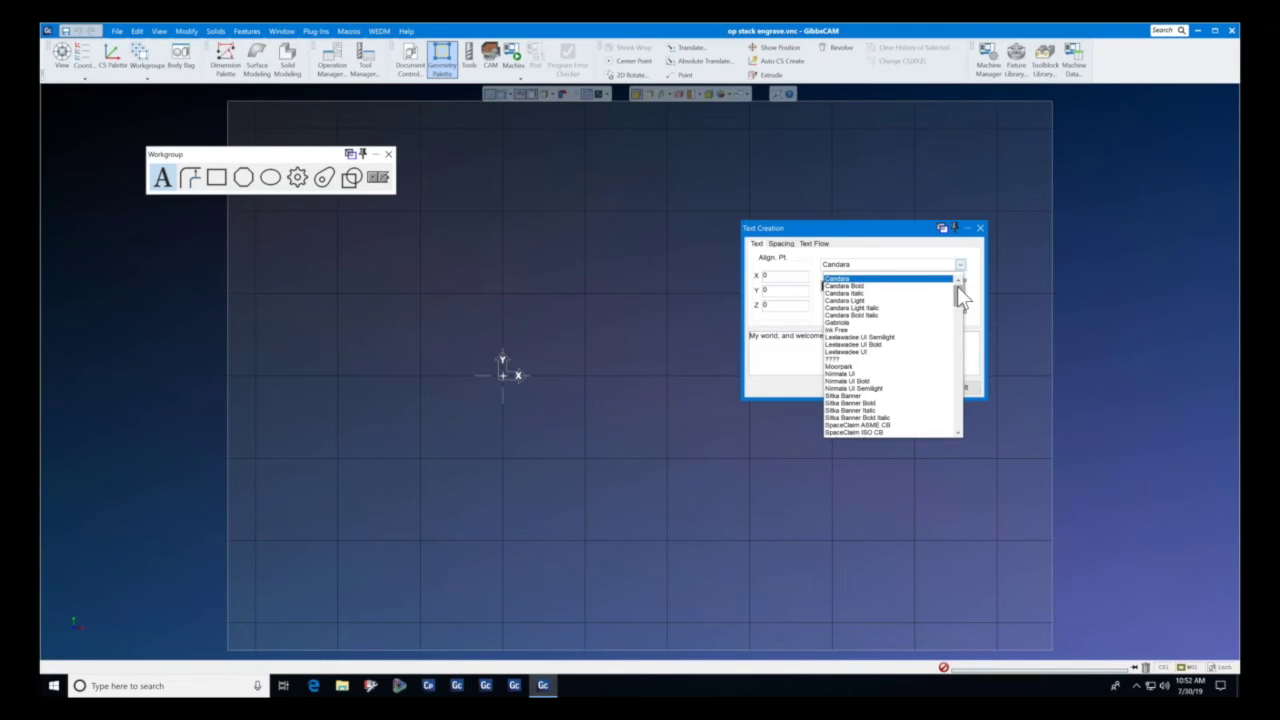
left_click(842, 359)
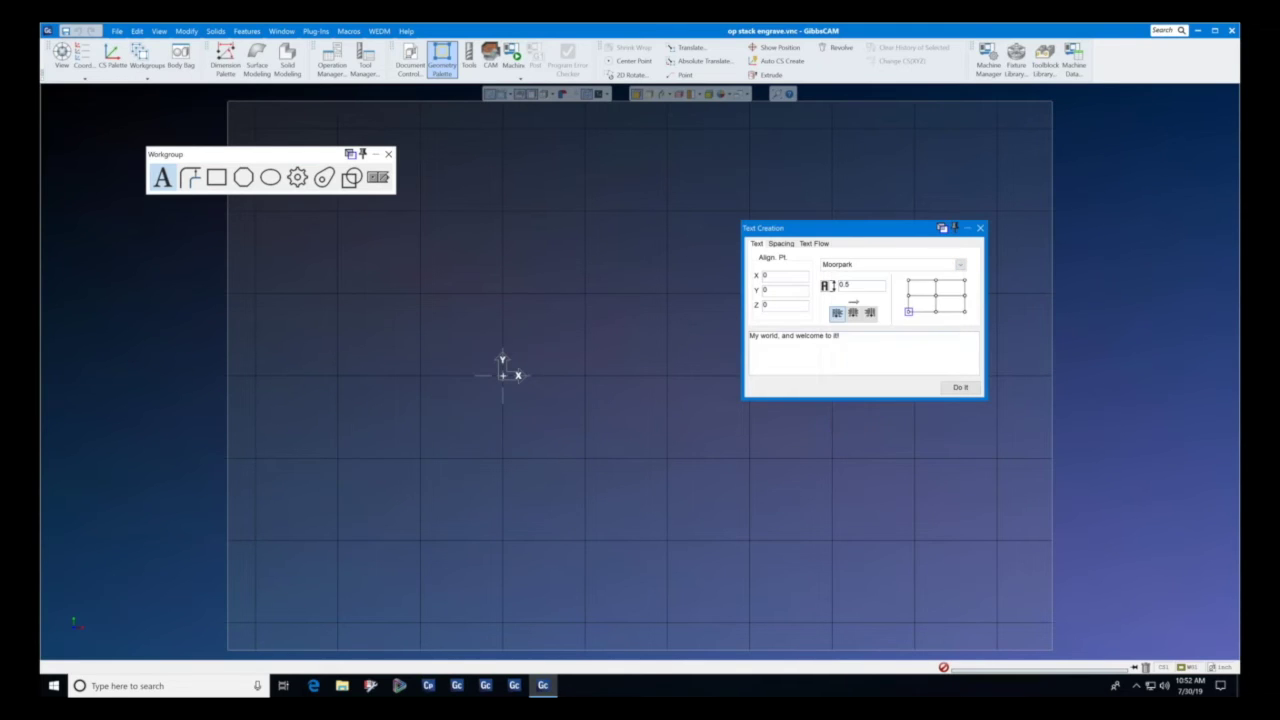
left_click(936, 296)
left_click(853, 313)
Create the text GIBBSCAM at a height of 1 and close the text and geometry tools.
left_click_drag(846, 337, 720, 340)
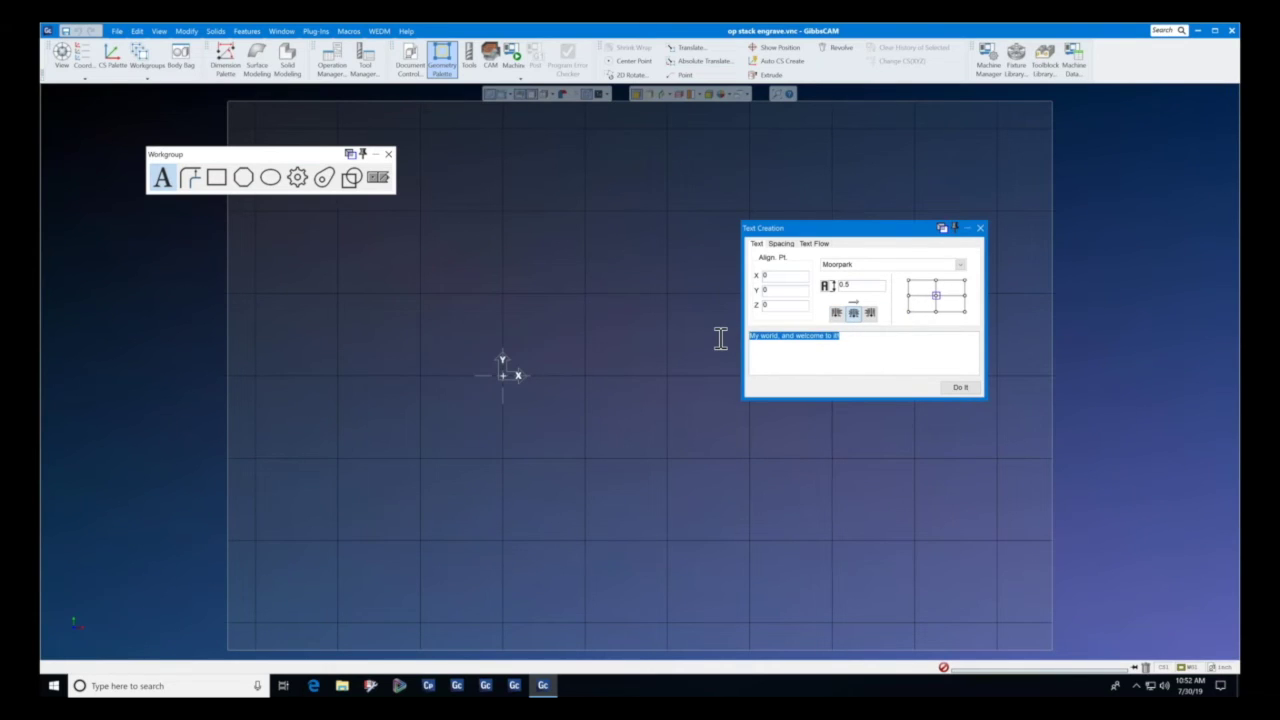
type("GIBBSCAM")
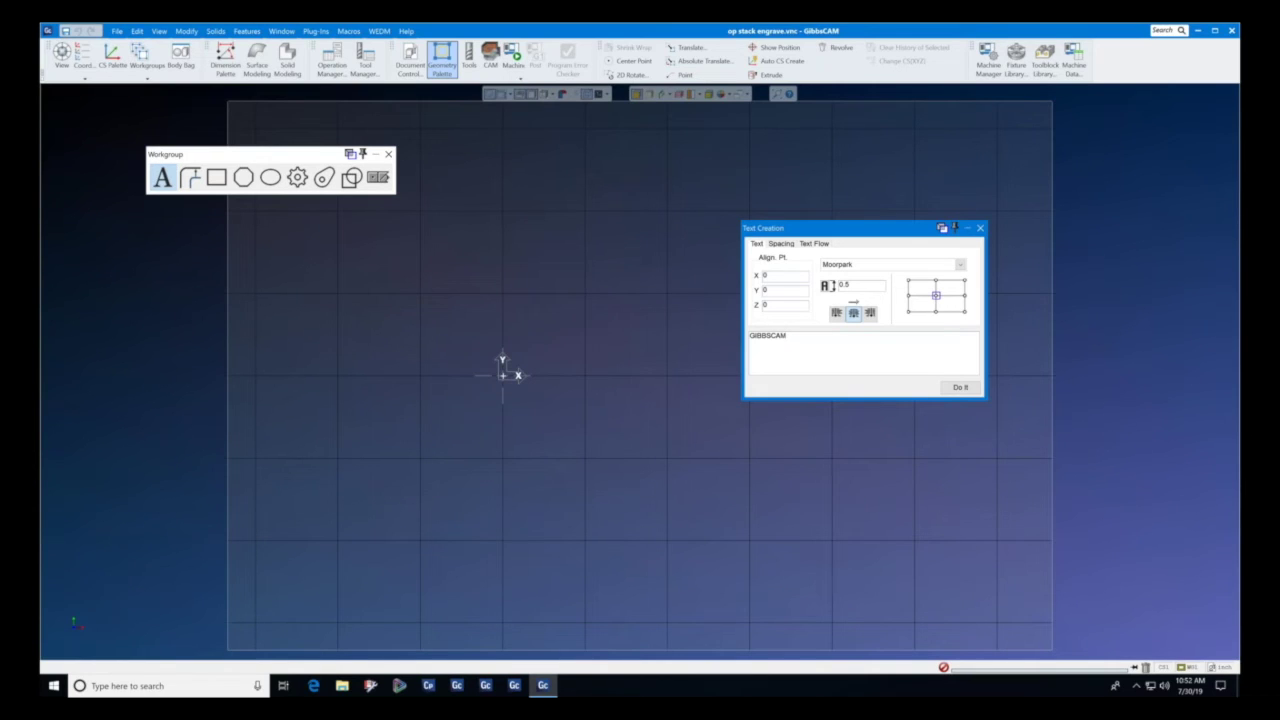
double_click(855, 285)
type("1")
left_click(957, 388)
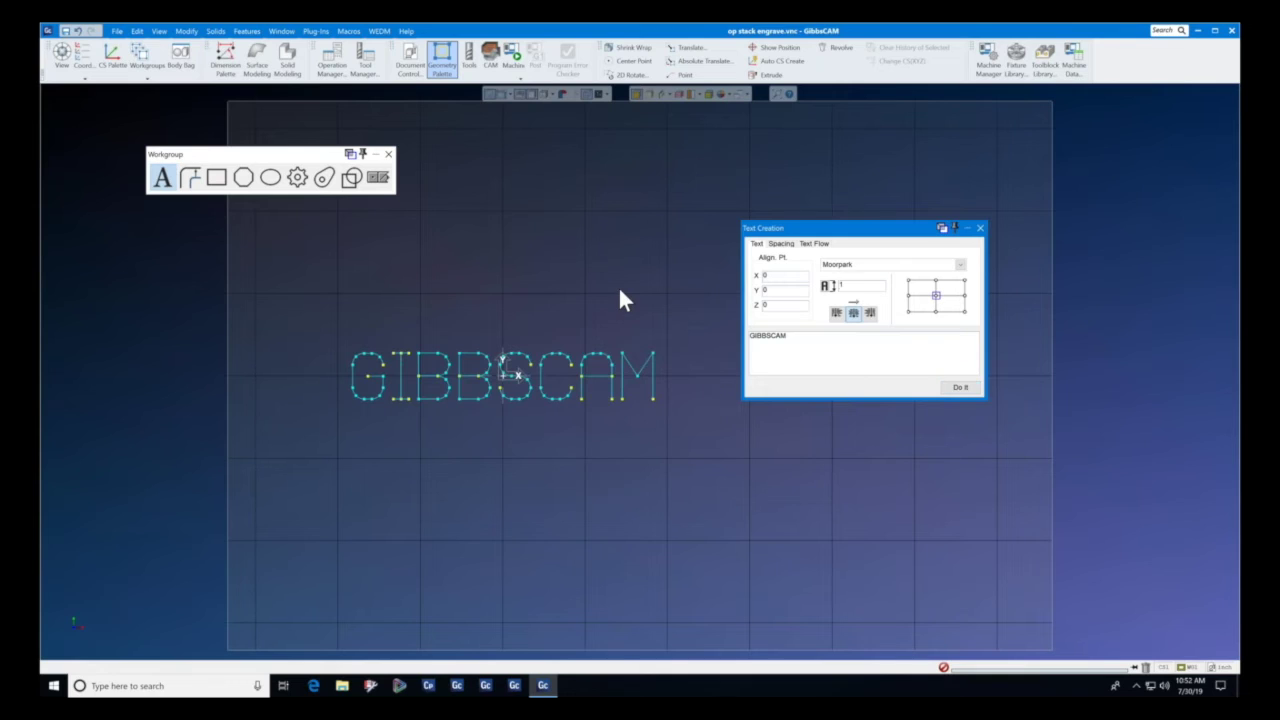
left_click(981, 228)
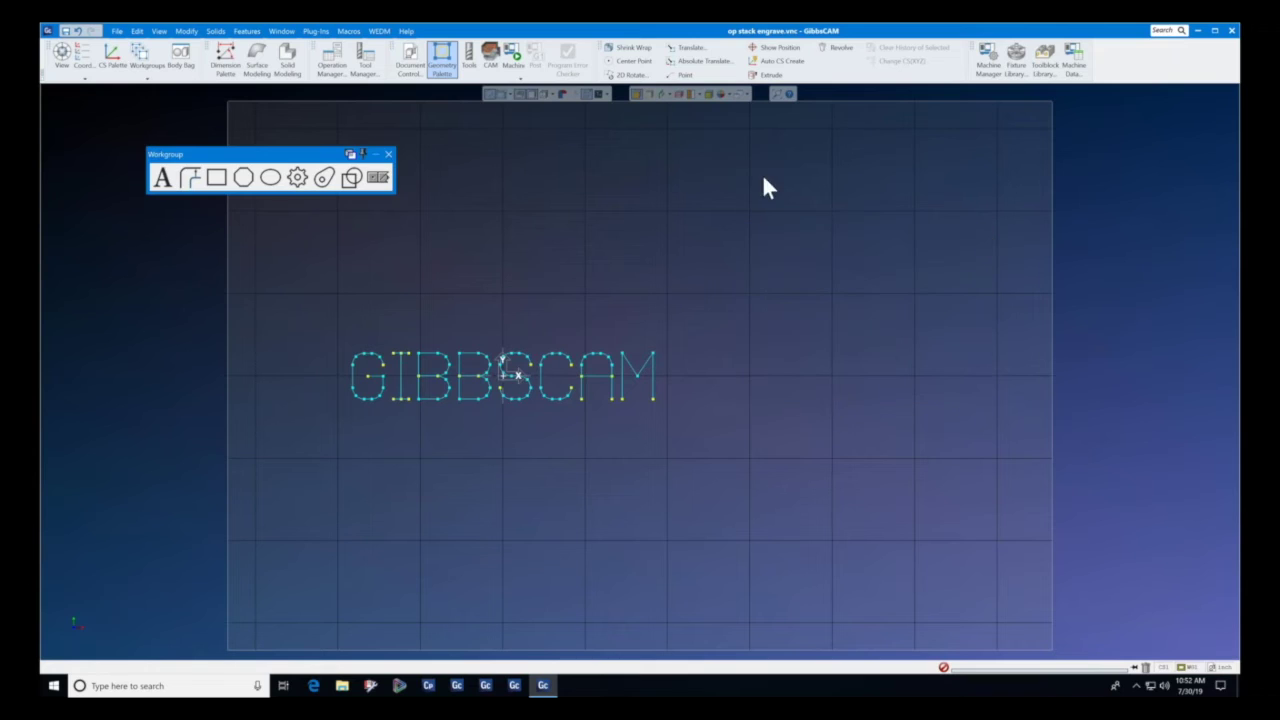
left_click(389, 154)
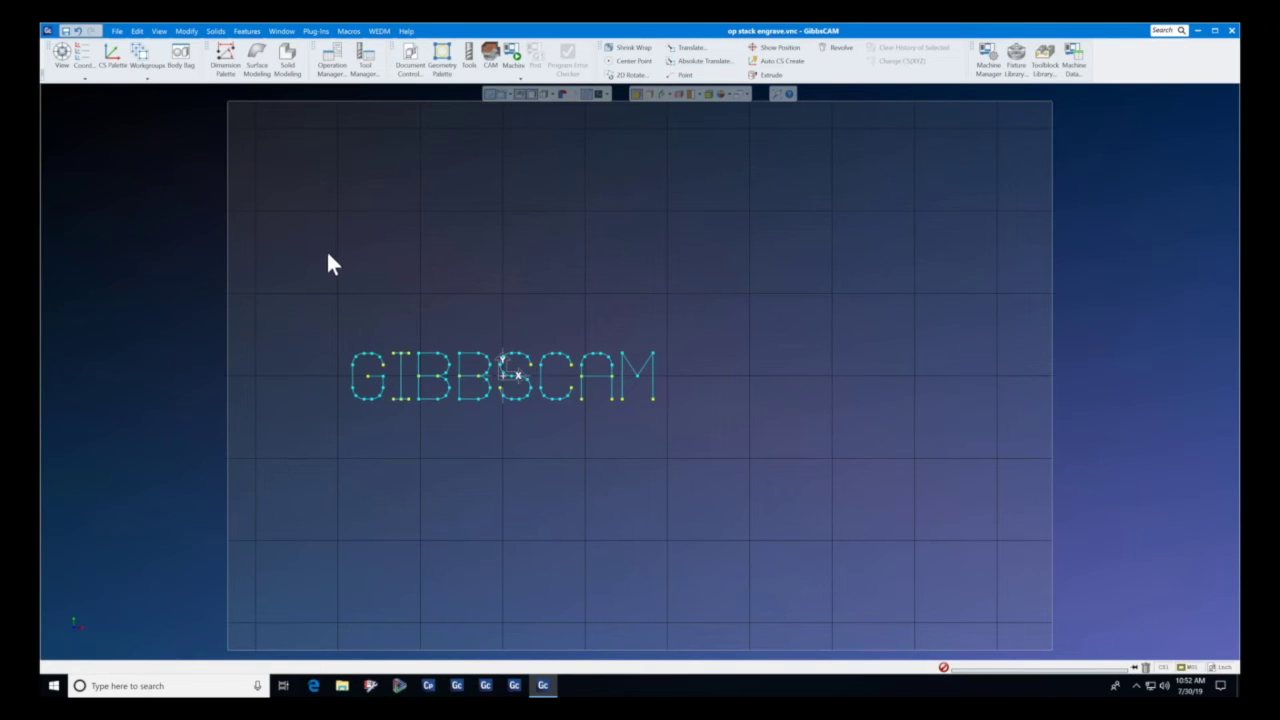
Define milling tool 1 as a countersink with a tip diameter of 0.
middle_click_drag(330, 250, 375, 318)
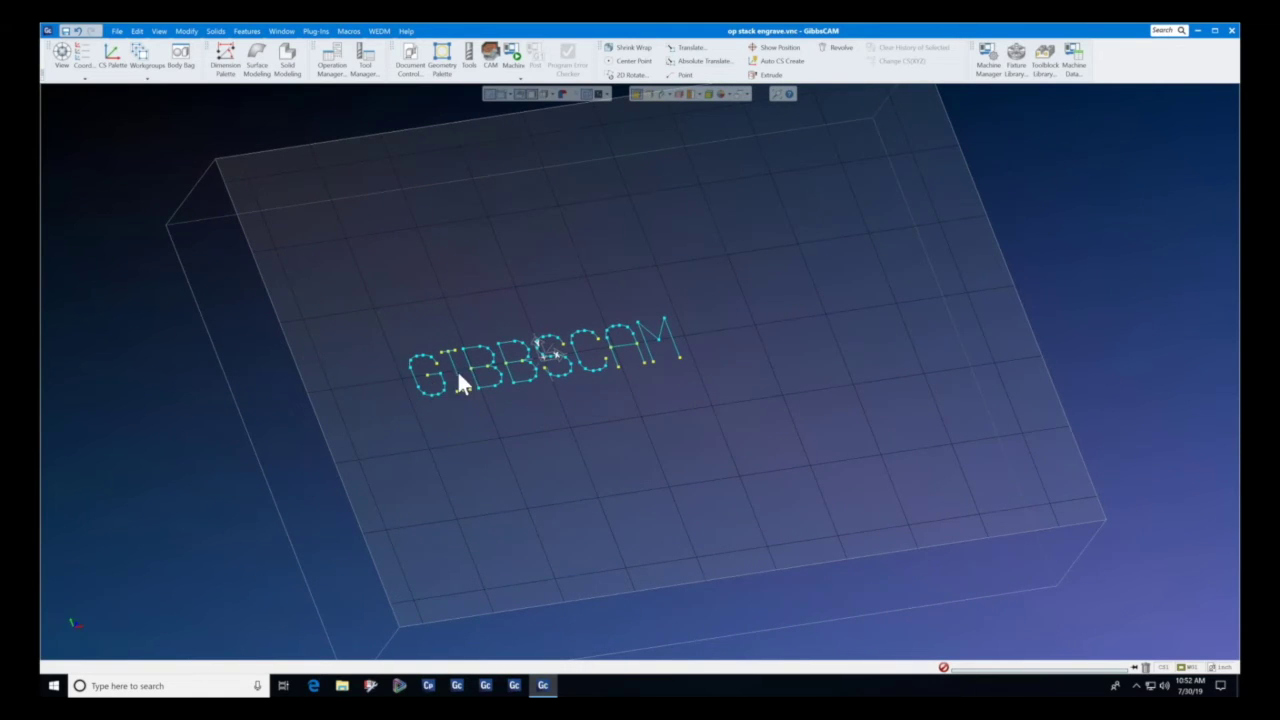
left_click(467, 55)
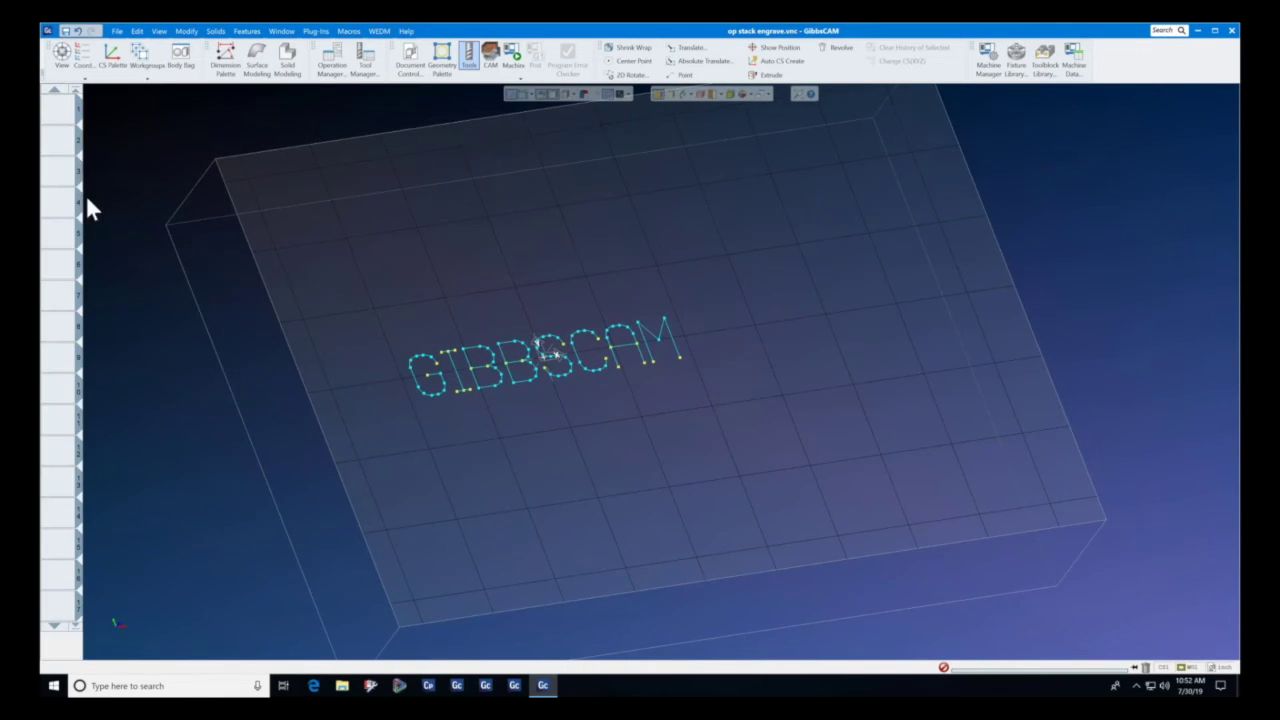
double_click(66, 110)
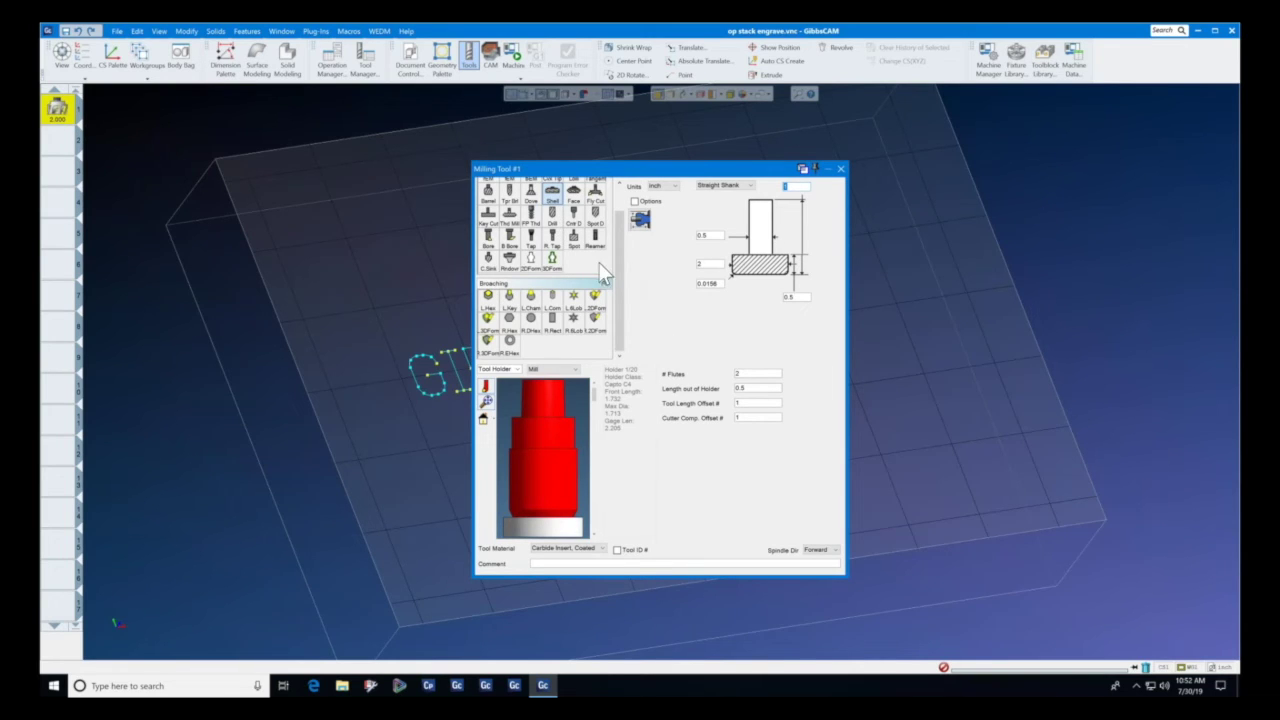
left_click(488, 260)
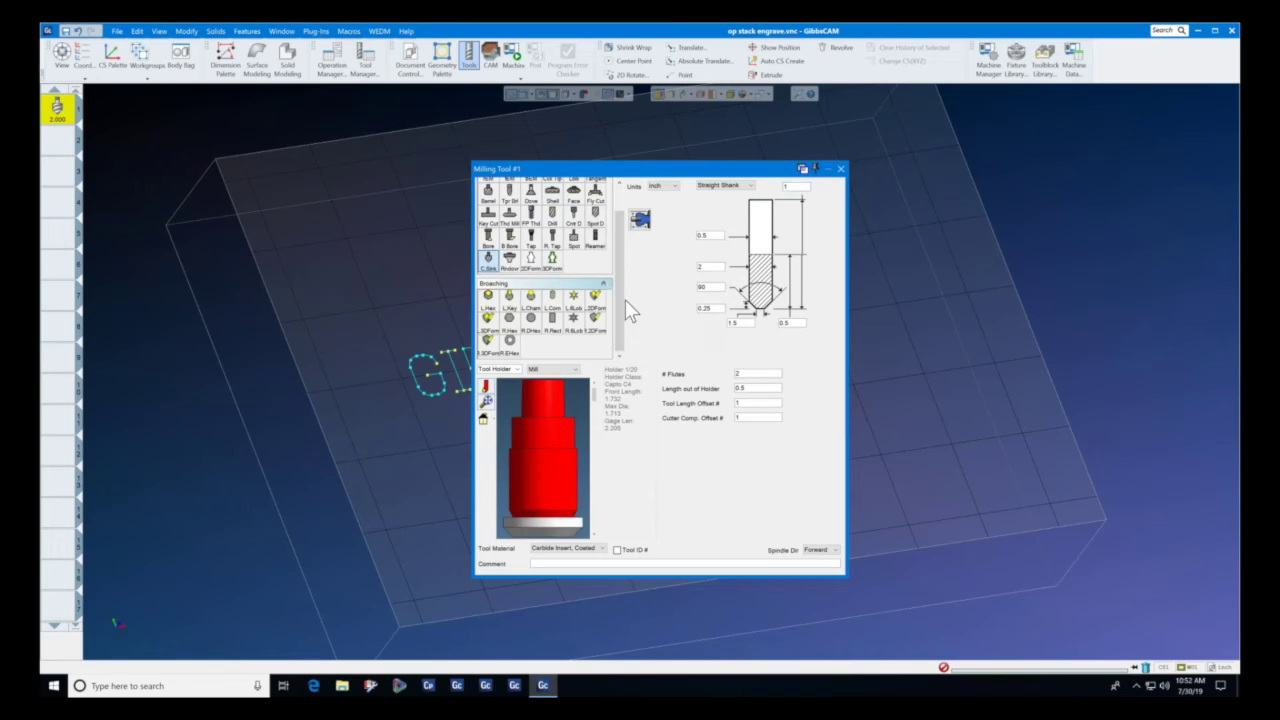
double_click(751, 323)
type("0")
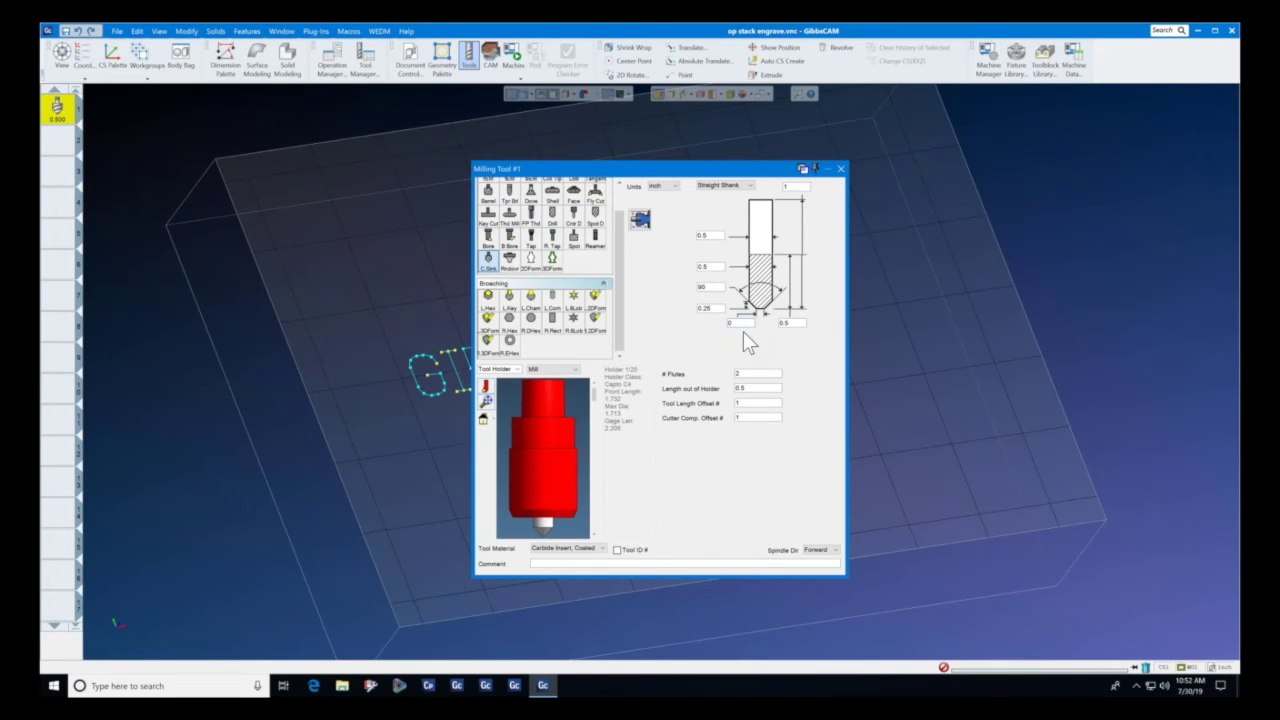
left_click(841, 169)
Add a milling Contour process that uses the countersink tool.
left_click(491, 52)
left_click_drag(60, 118, 62, 500)
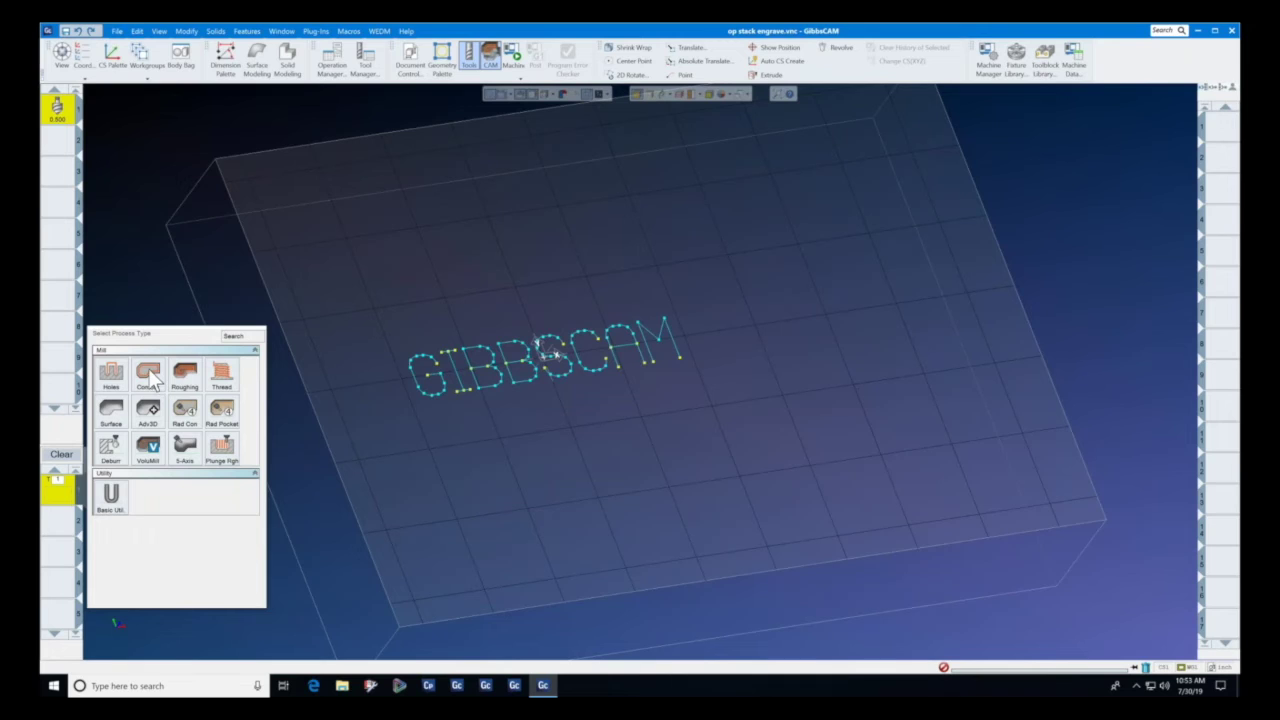
left_click(160, 384)
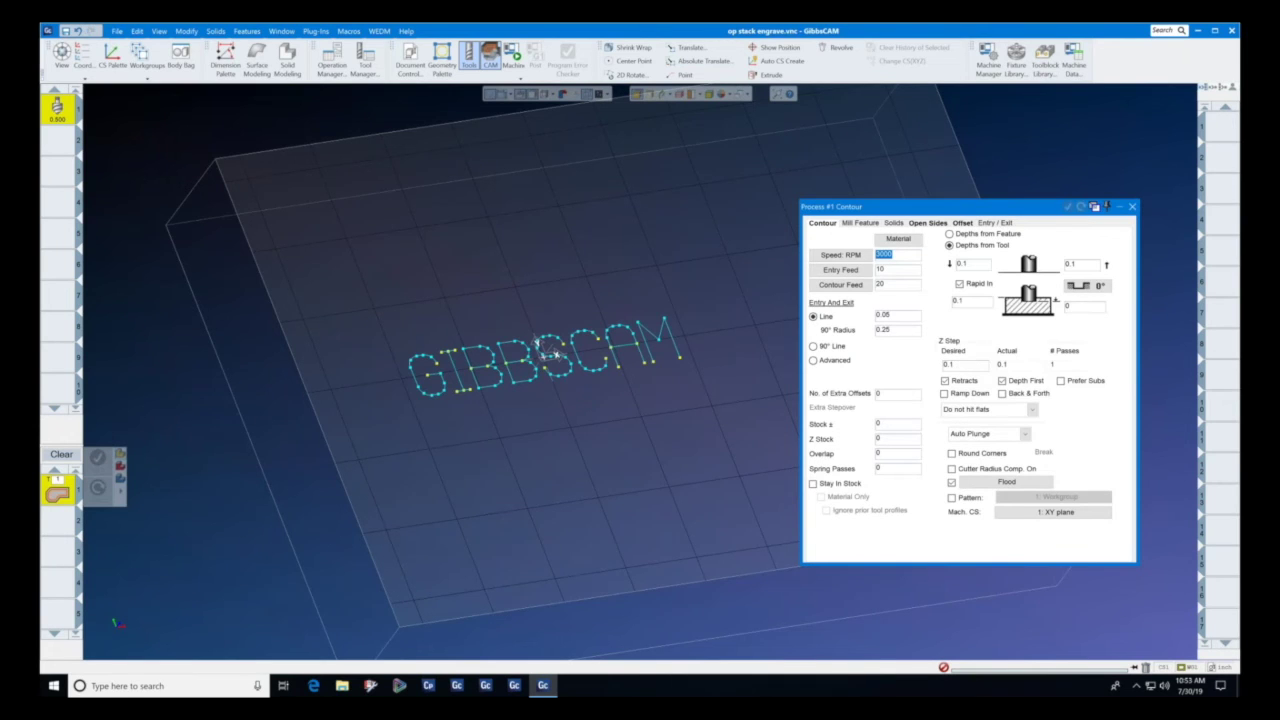
Set the contour's surface Z to 0, its final depth to -0.02, and its entry/exit line and 90° radius to 0.
left_click(958, 300)
type("0")
left_click(1067, 306)
type("-.02")
left_click(892, 315)
double_click(889, 315)
type("0")
key("Tab")
type("0")
Select all the GIBBSCAM text geometry, generate the contour operations and close the process settings.
left_click_drag(382, 311, 723, 427)
left_click(1068, 206)
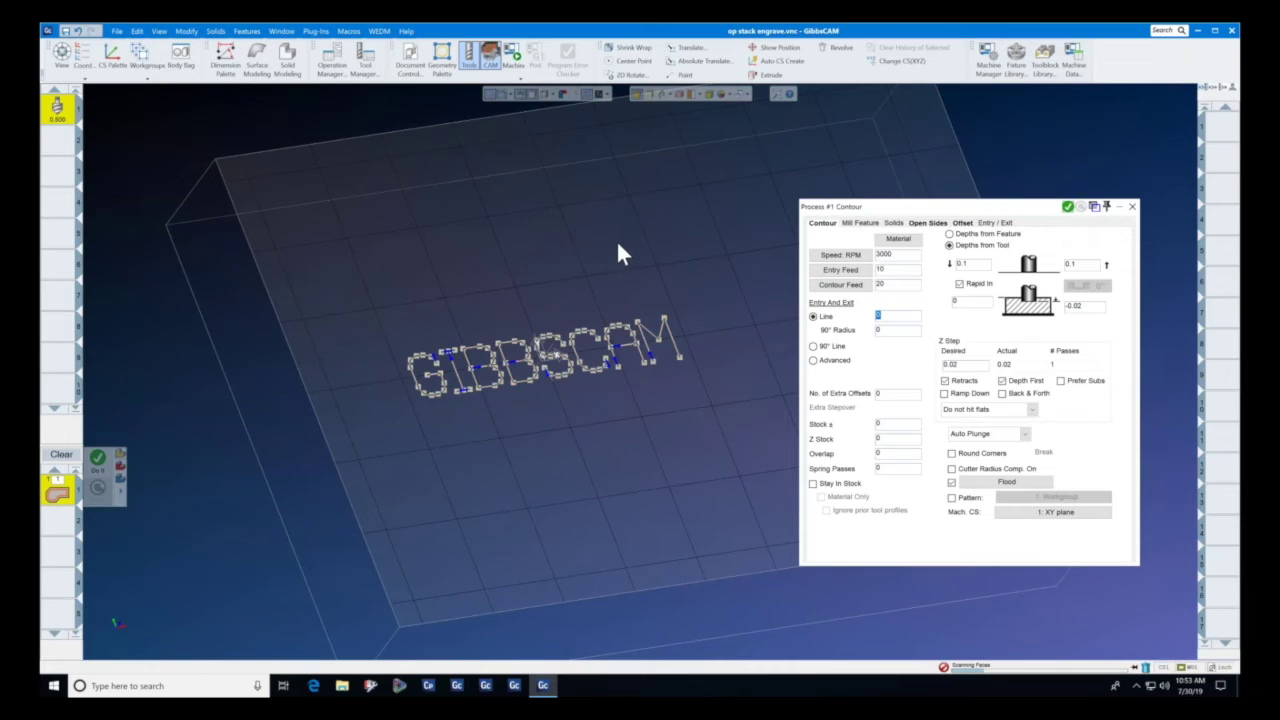
left_click(1132, 206)
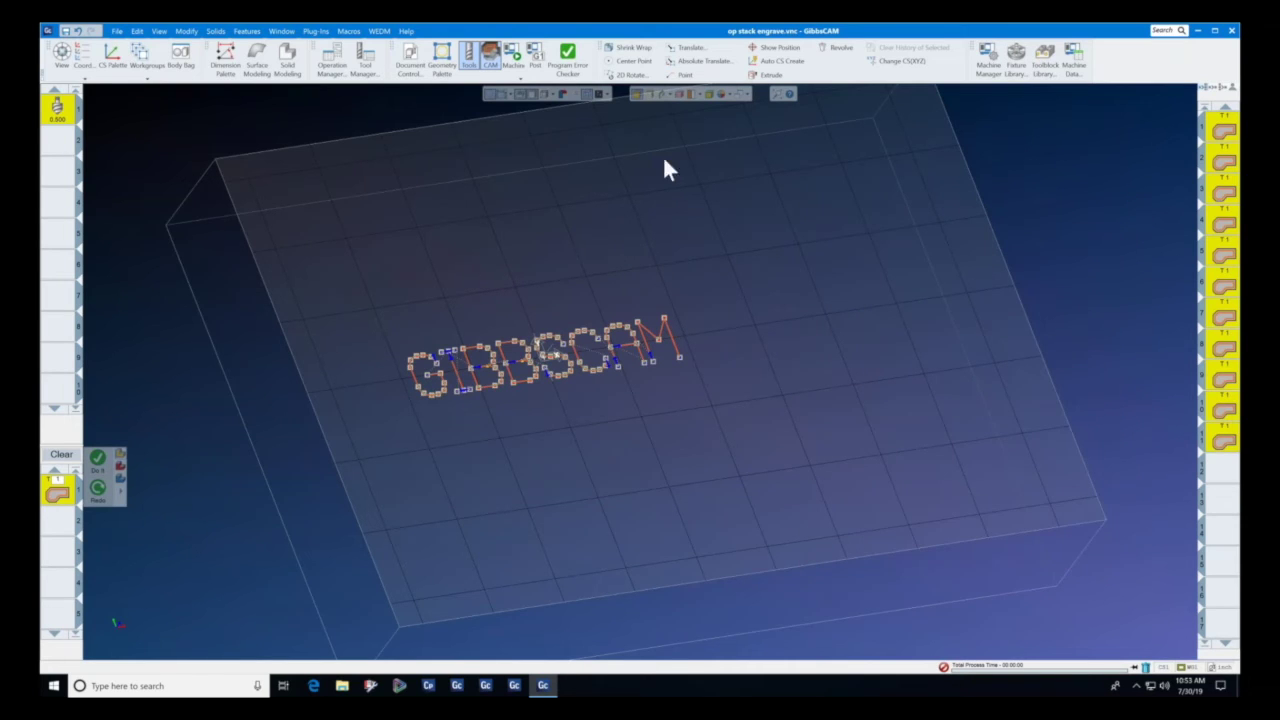
Open machine simulation without linking the initial machine, load the pre-defined Default machine model, and accept linking the MDD.
left_click(518, 58)
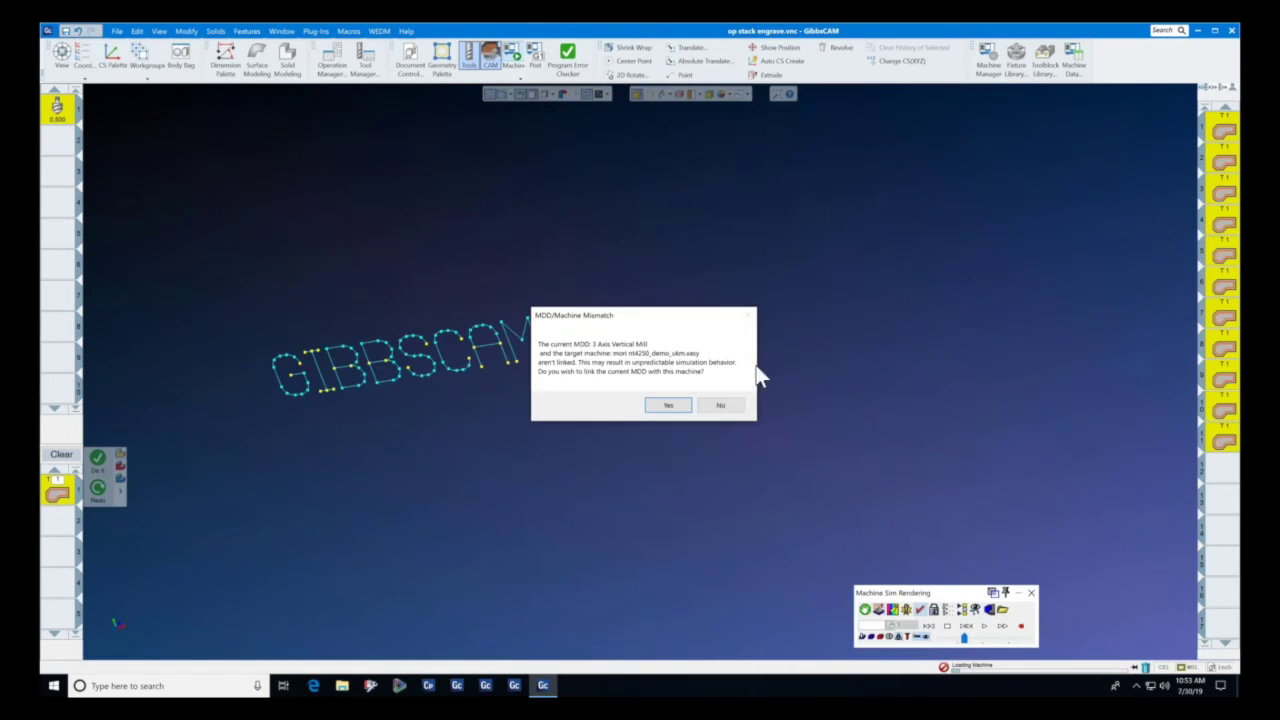
left_click(735, 407)
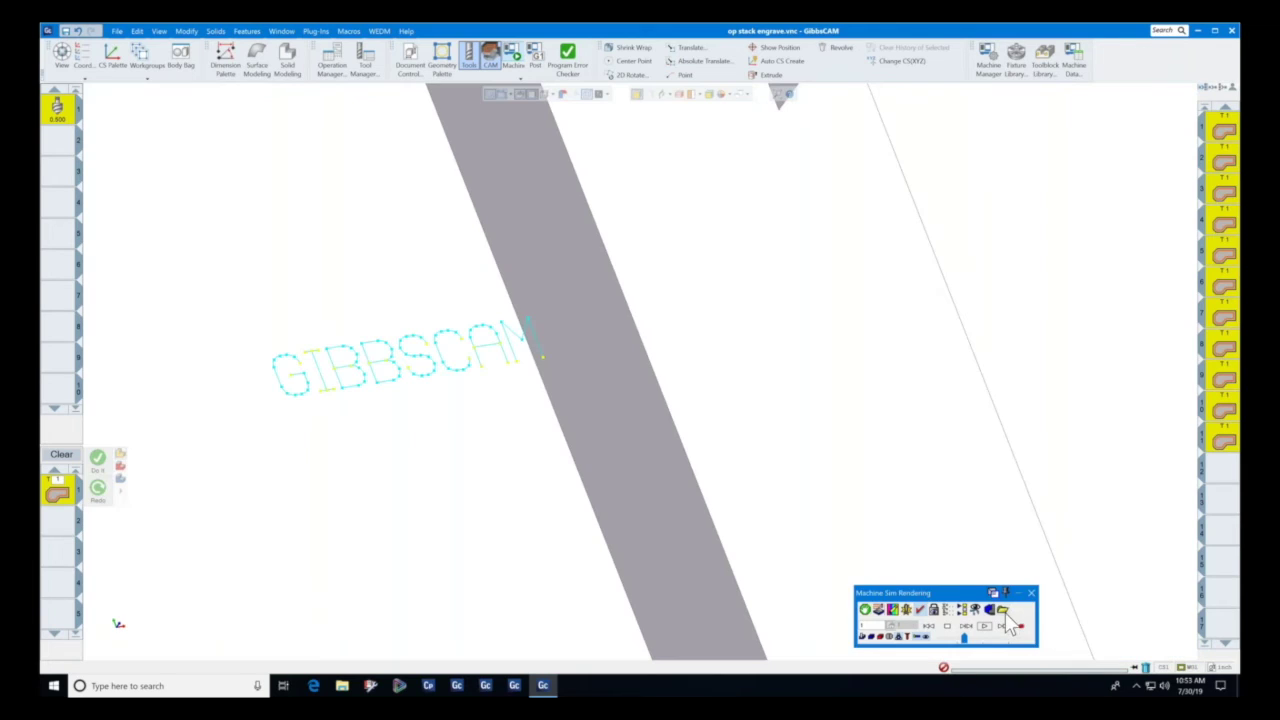
left_click(1003, 611)
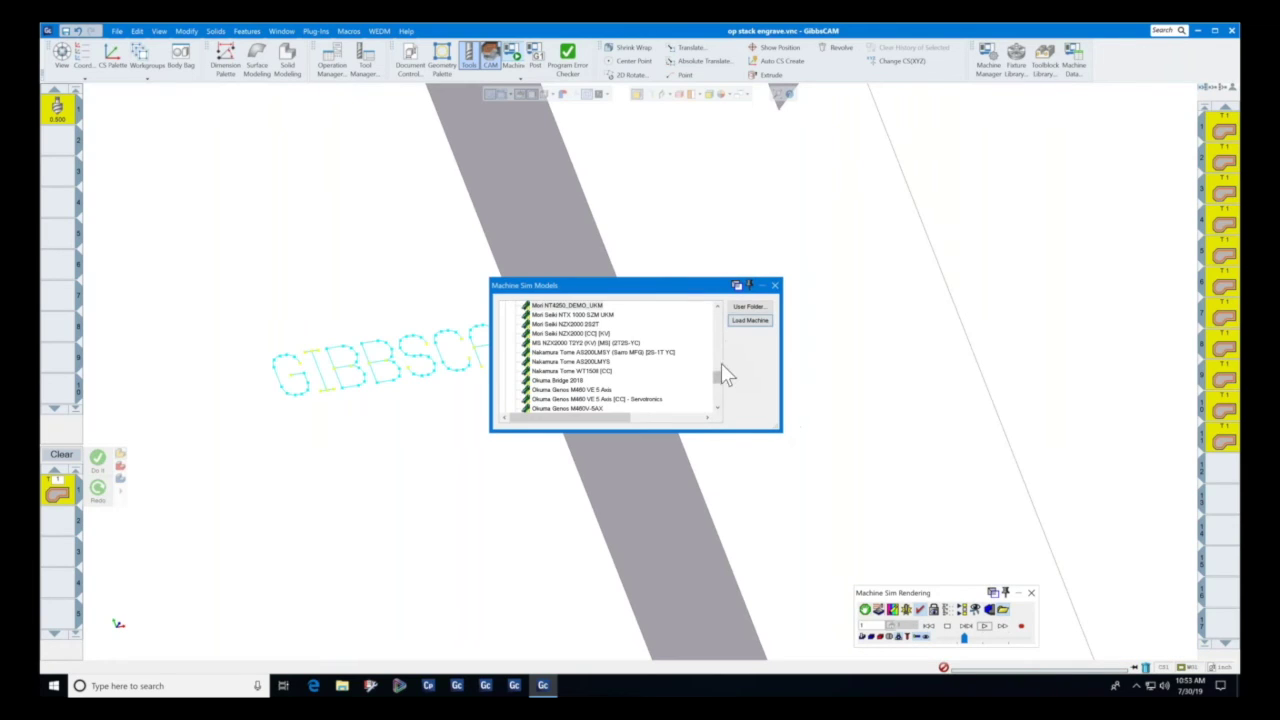
left_click_drag(722, 388, 721, 412)
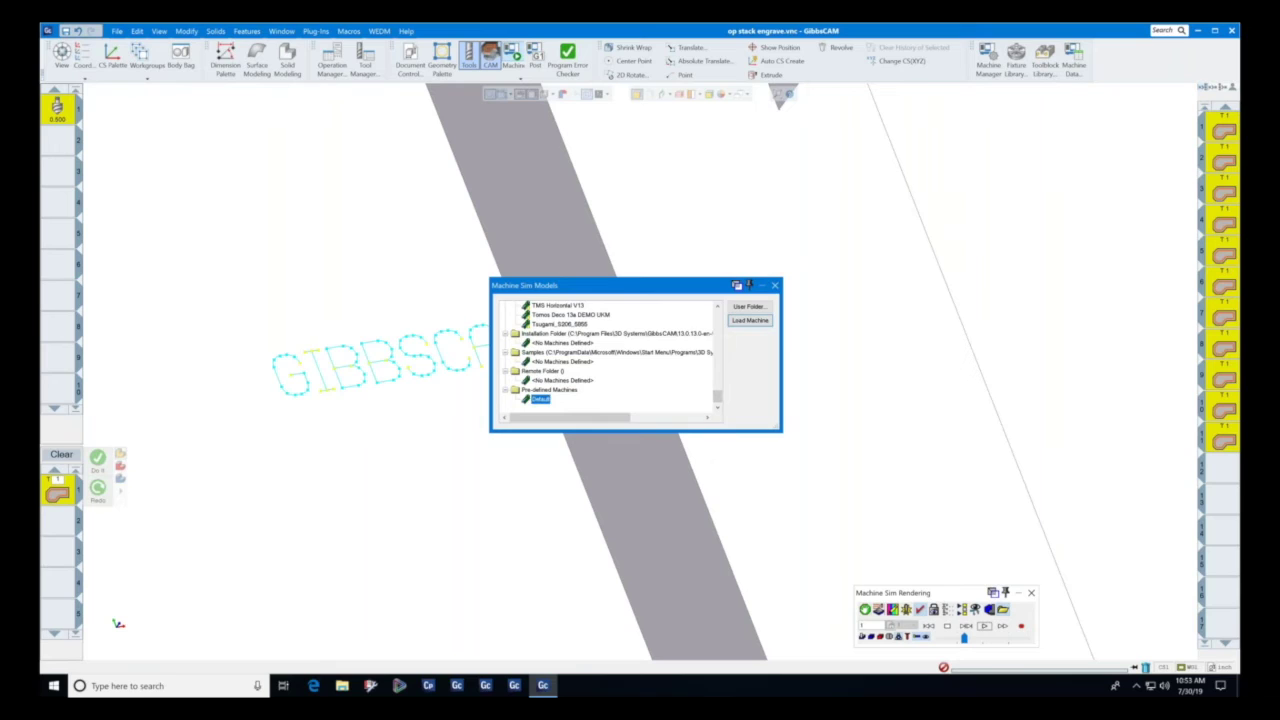
left_click(748, 320)
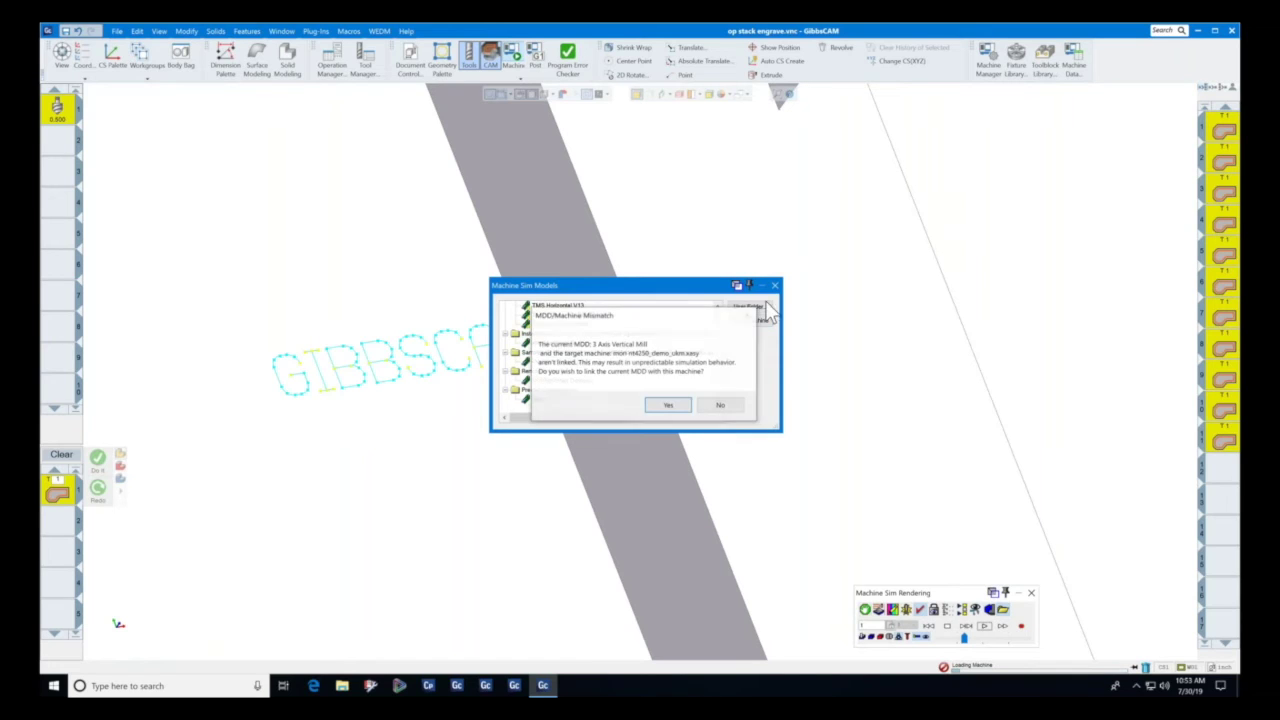
left_click(668, 405)
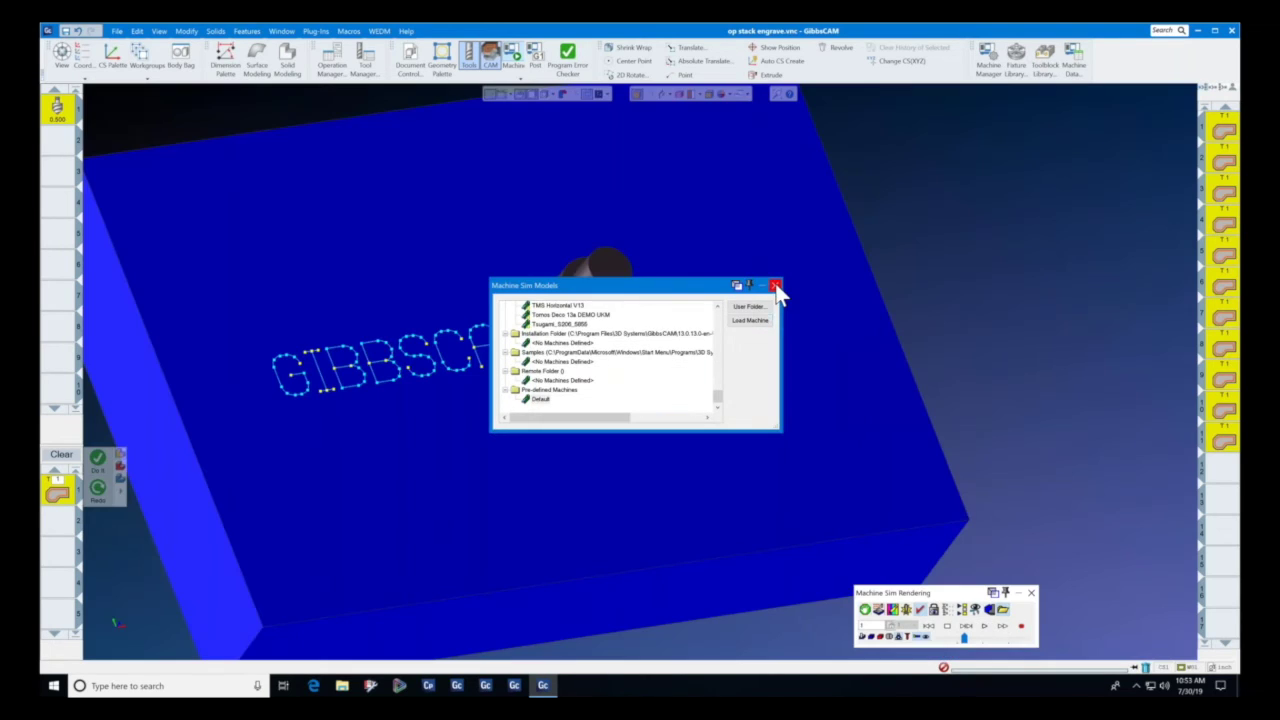
left_click(775, 286)
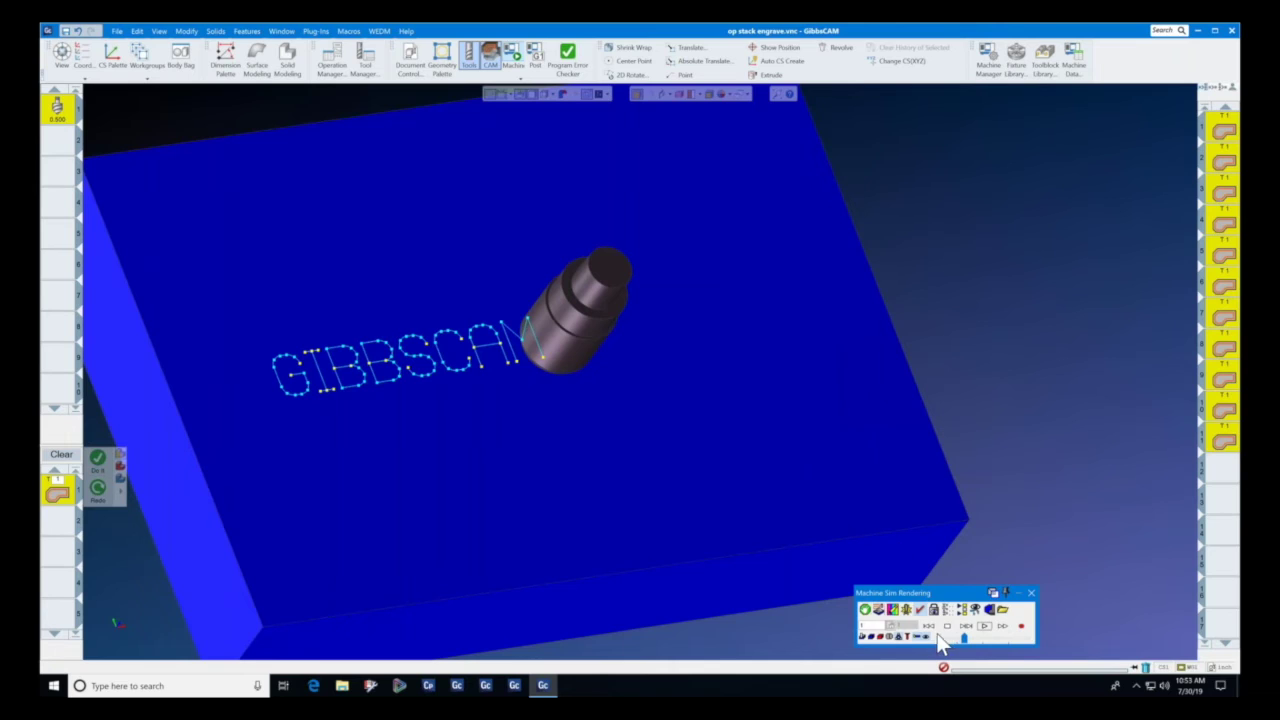
Run the engraving simulation with the point of view locked to Part, and close the simulation.
left_click(985, 626)
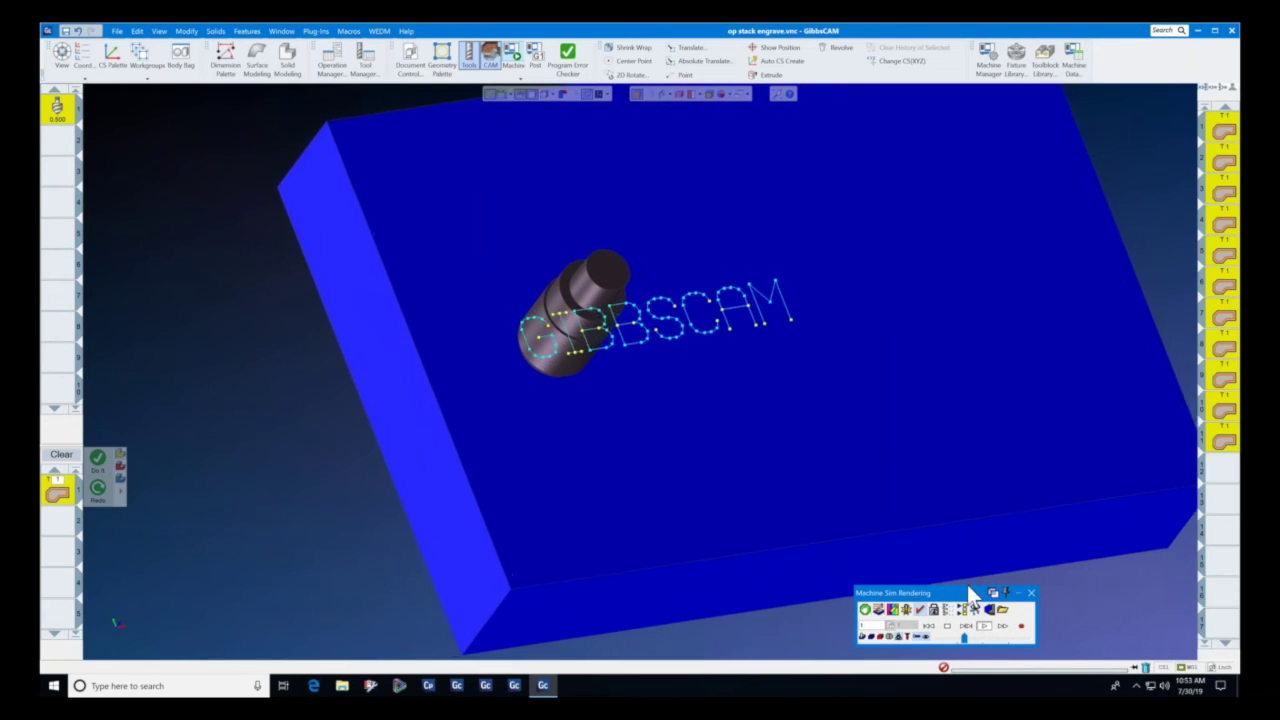
left_click(934, 610)
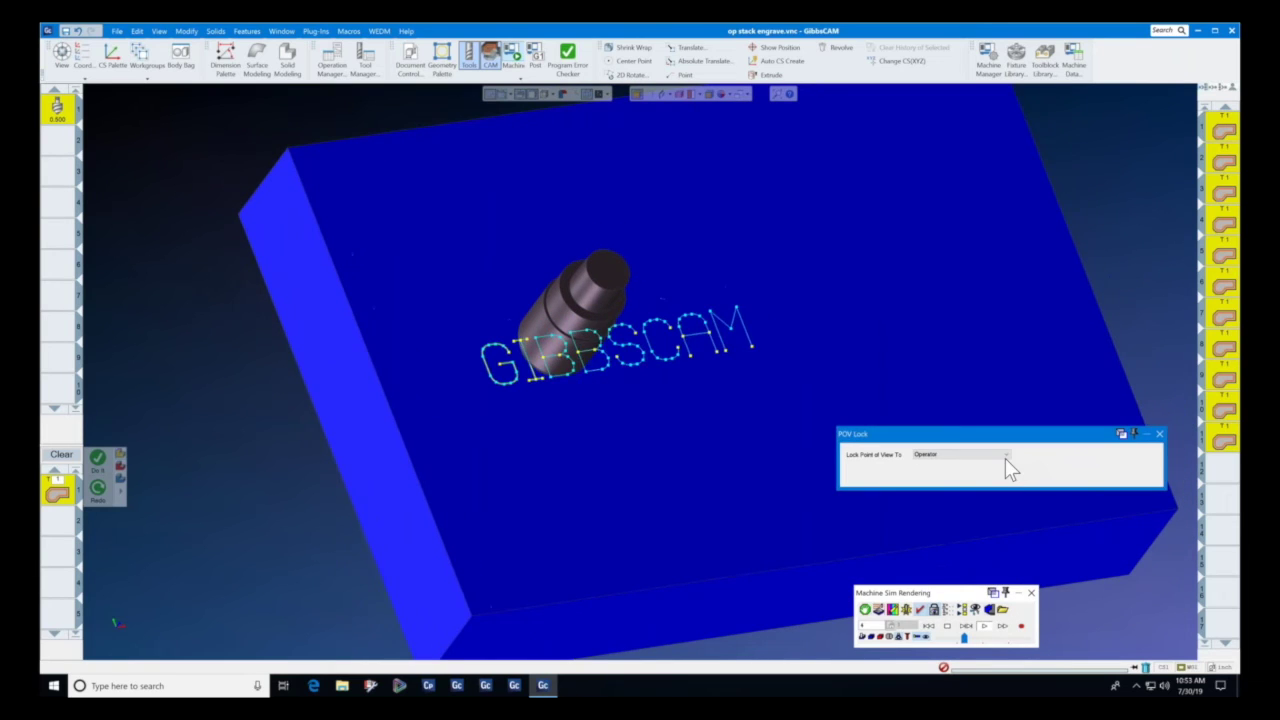
left_click(1005, 457)
left_click(1000, 470)
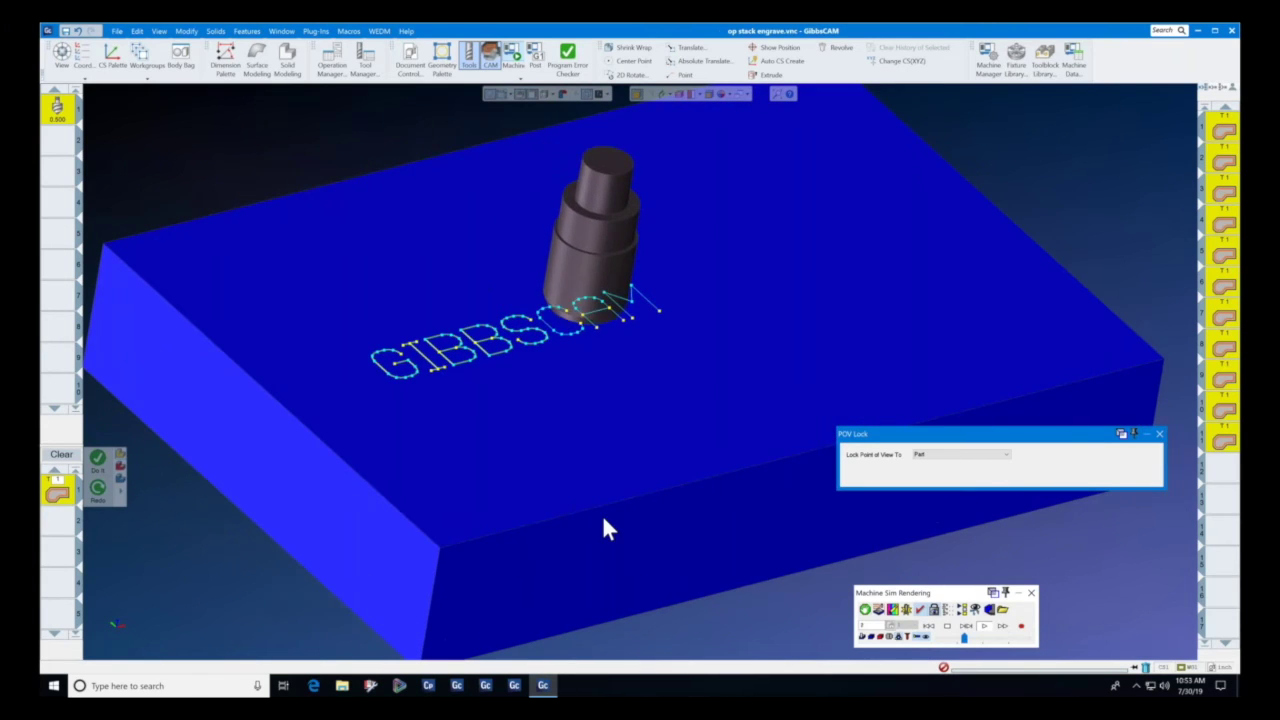
left_click(1031, 593)
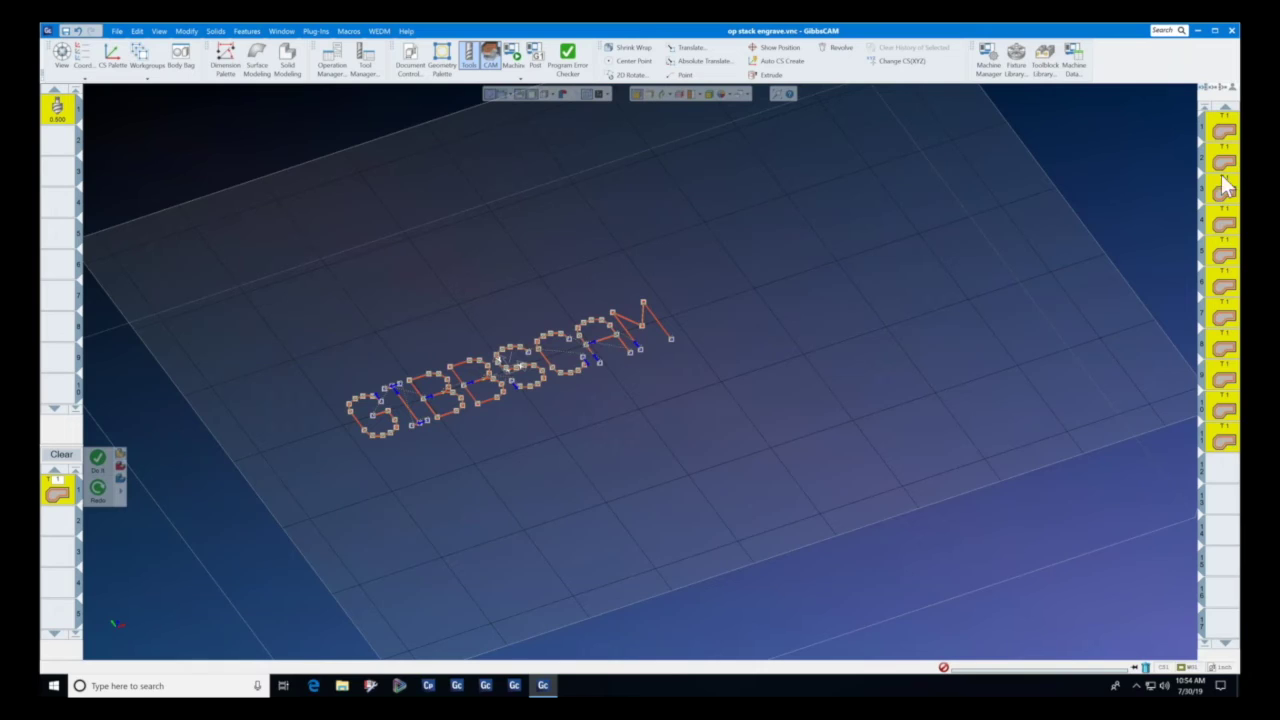
Stack the contour operations into a single tile, unstack them, and stack them again.
left_click(1214, 87)
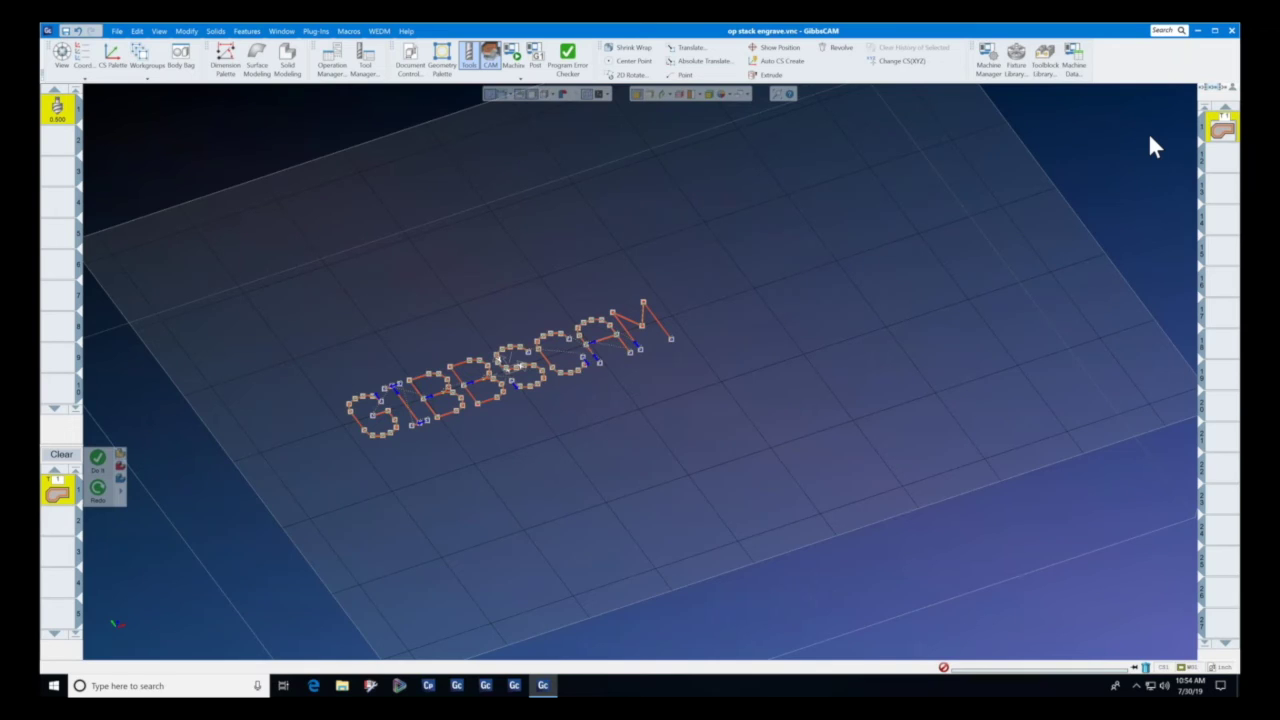
left_click(1214, 87)
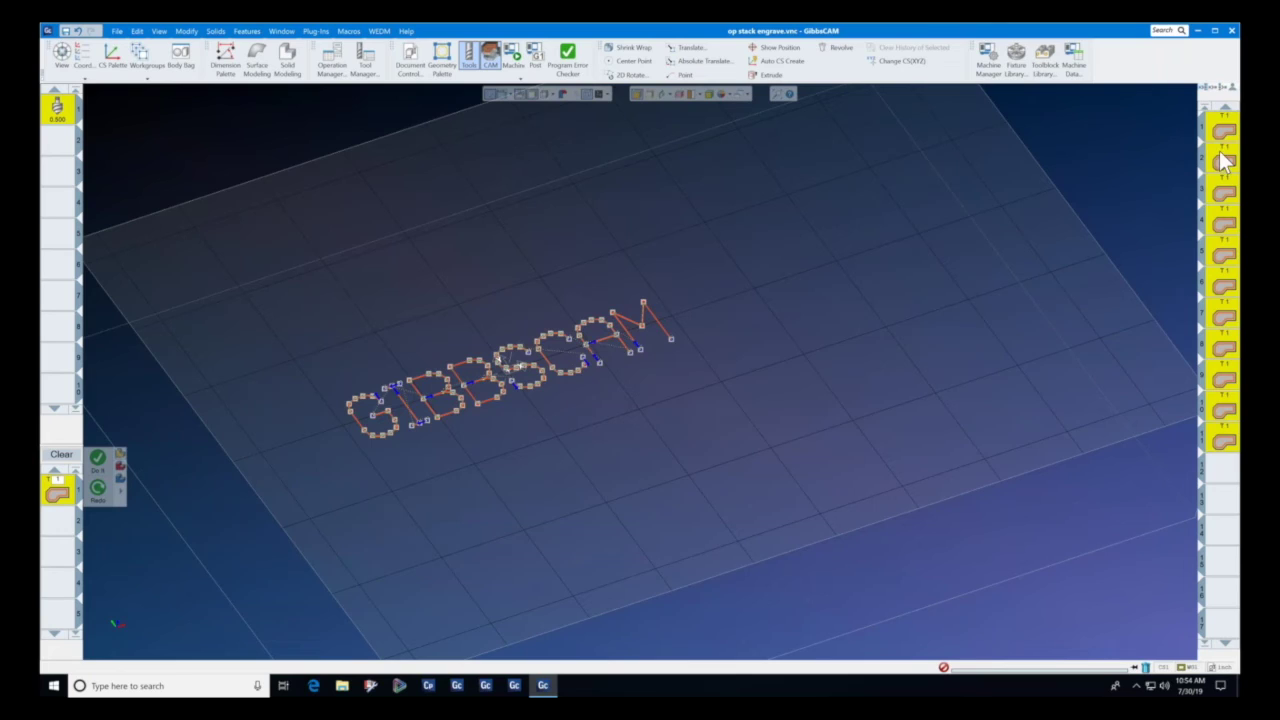
left_click(1214, 87)
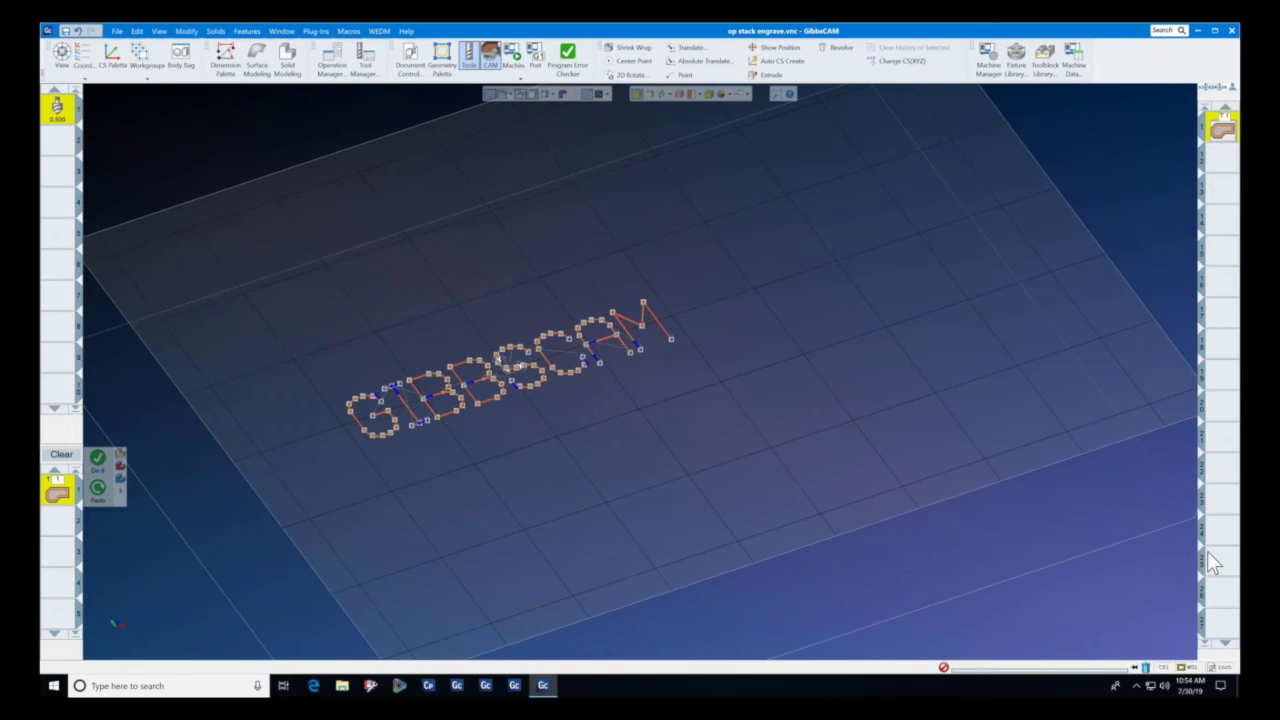
Open the stacked operation's Contour process, redo its operations unchanged and close the process settings.
double_click(1222, 138)
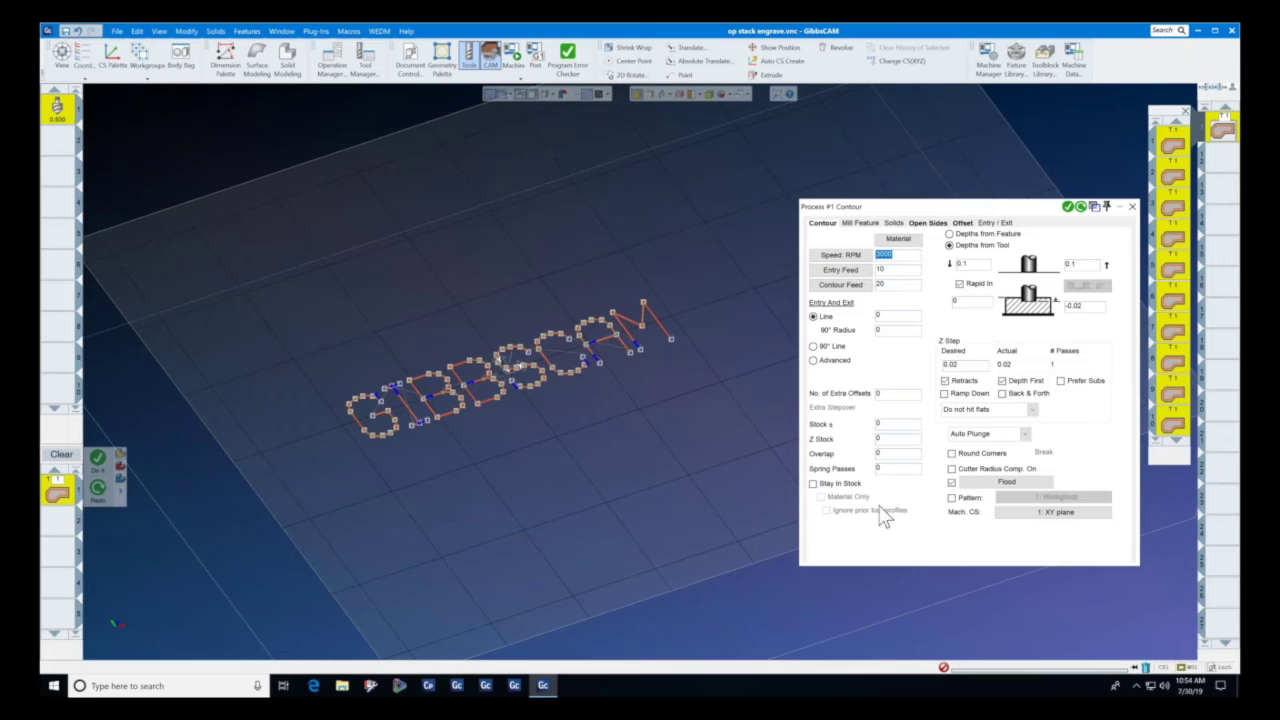
left_click(1082, 207)
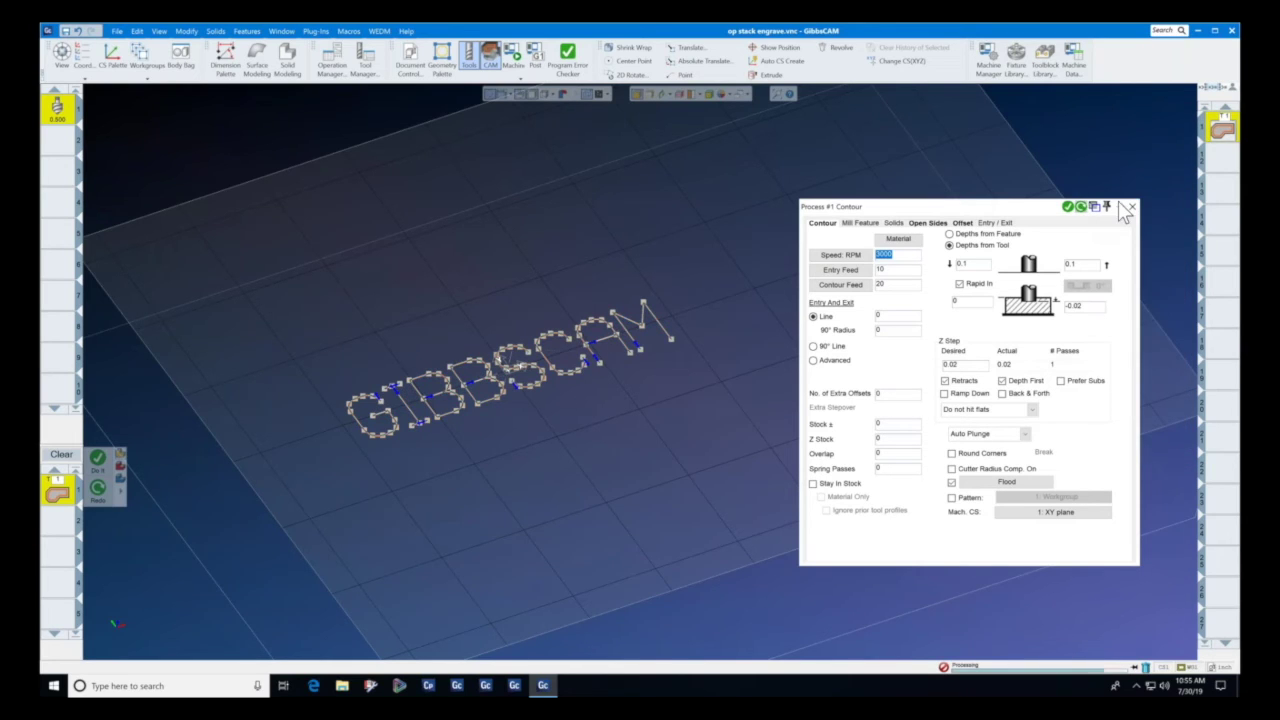
left_click(1131, 206)
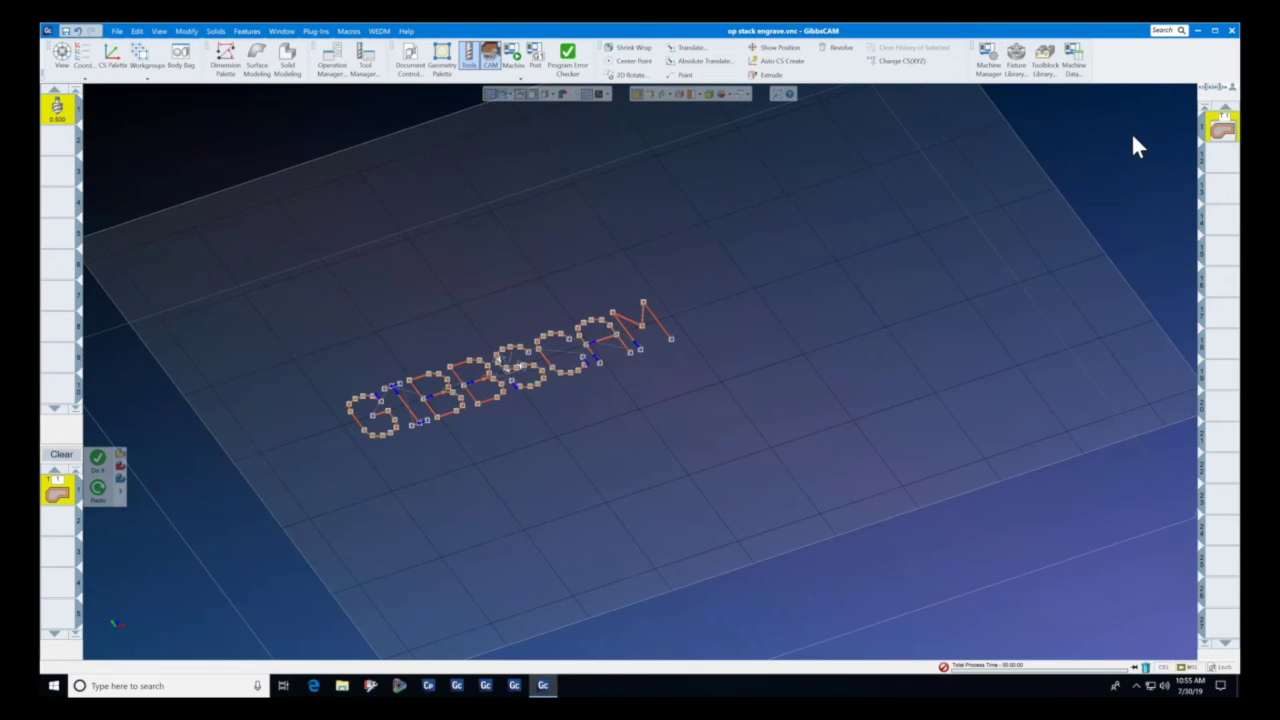
Unstack the contour operations so each has its own tile in the operation list.
left_click(1203, 85)
left_click(1215, 87)
left_click(1204, 105)
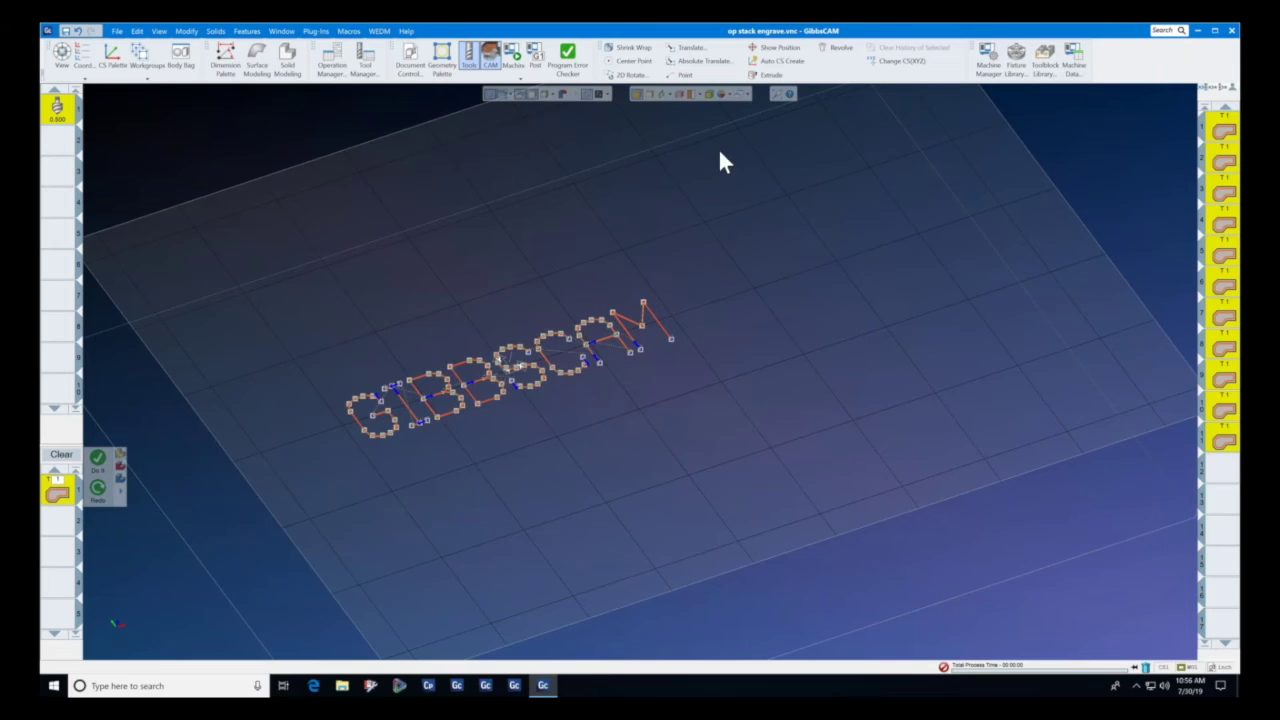
Open the recent part 5 Axis Deburring 1 - Pipe without saving the changes to op stack engrave.
left_click(116, 32)
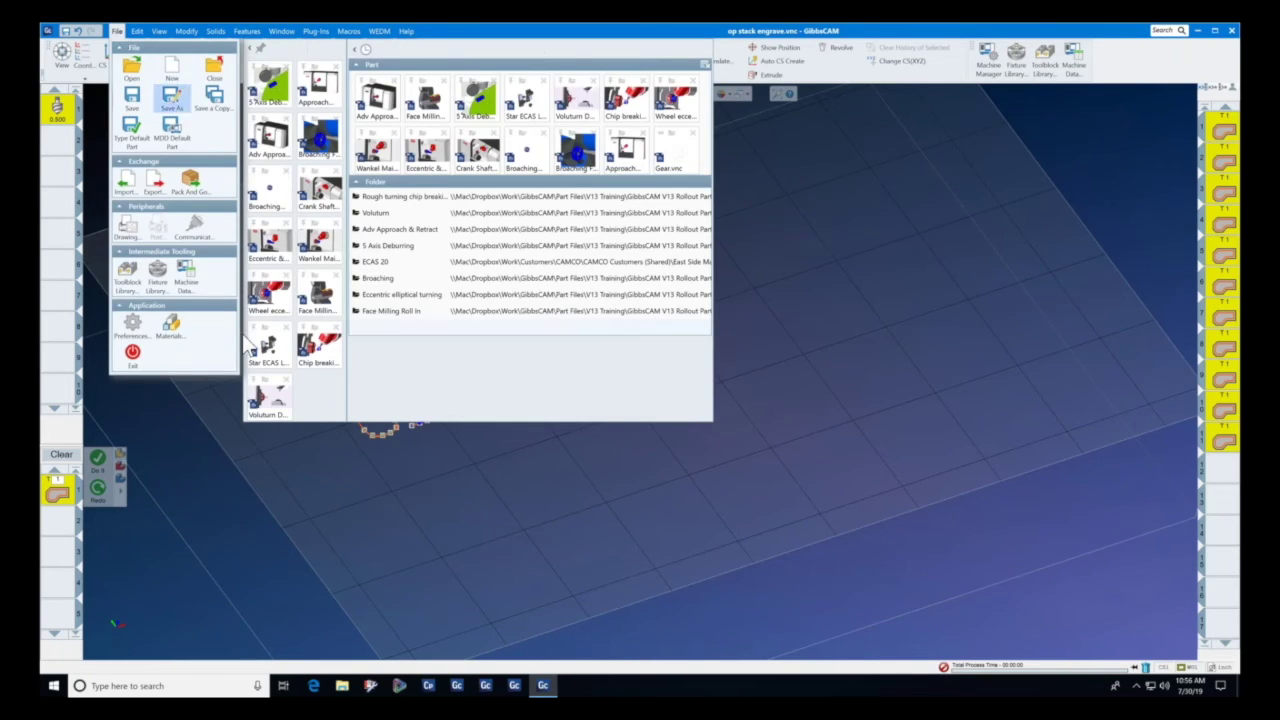
left_click(272, 90)
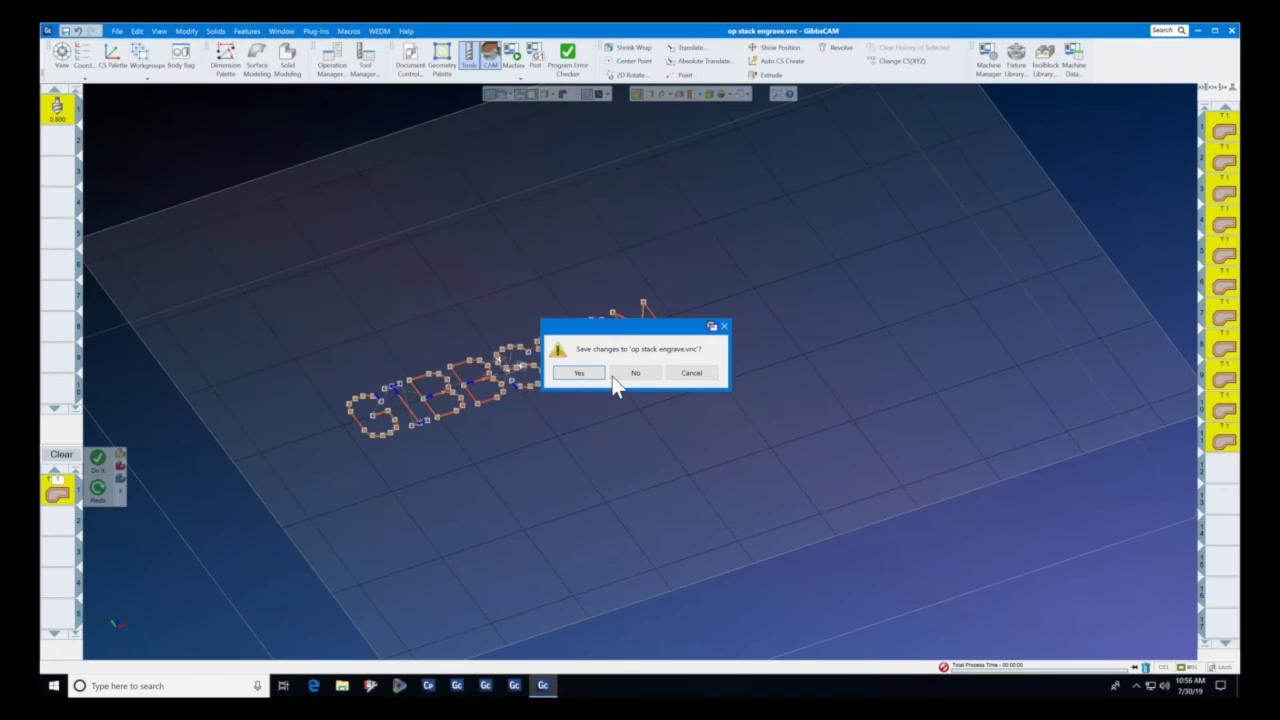
left_click(637, 373)
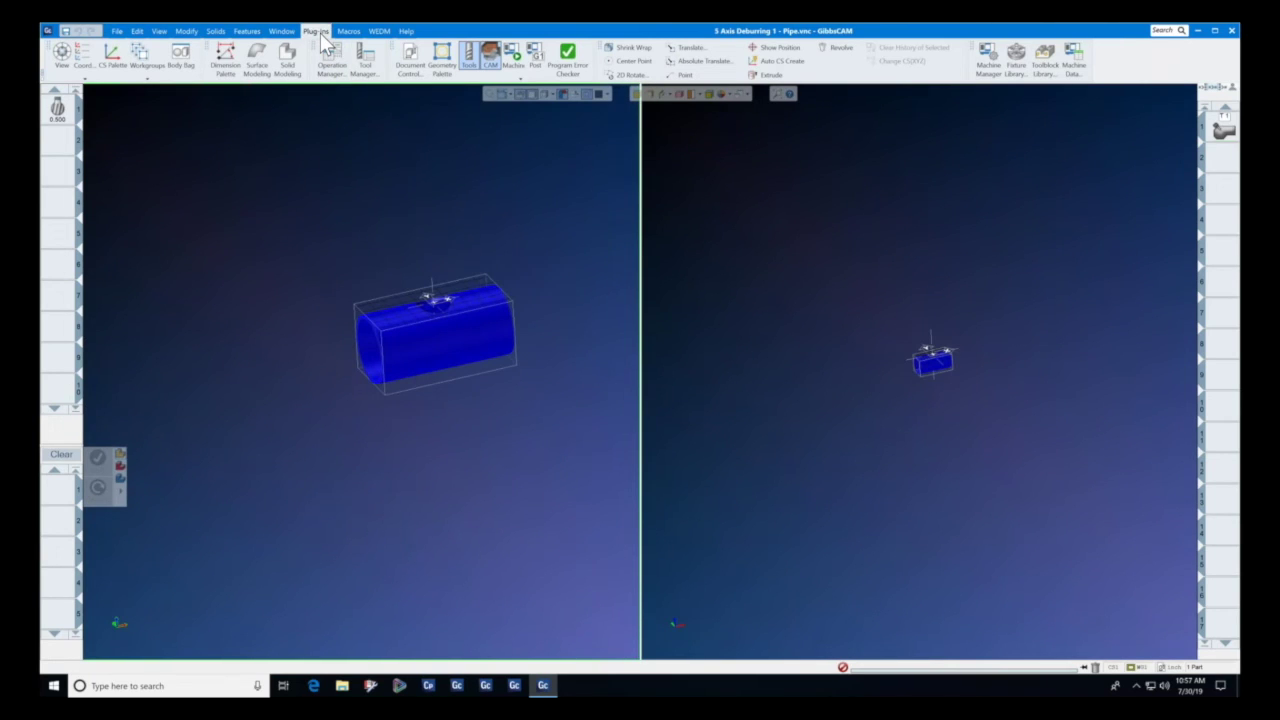
Expand the Geometry group of the plug-ins and look through the available plug-ins.
left_click(316, 31)
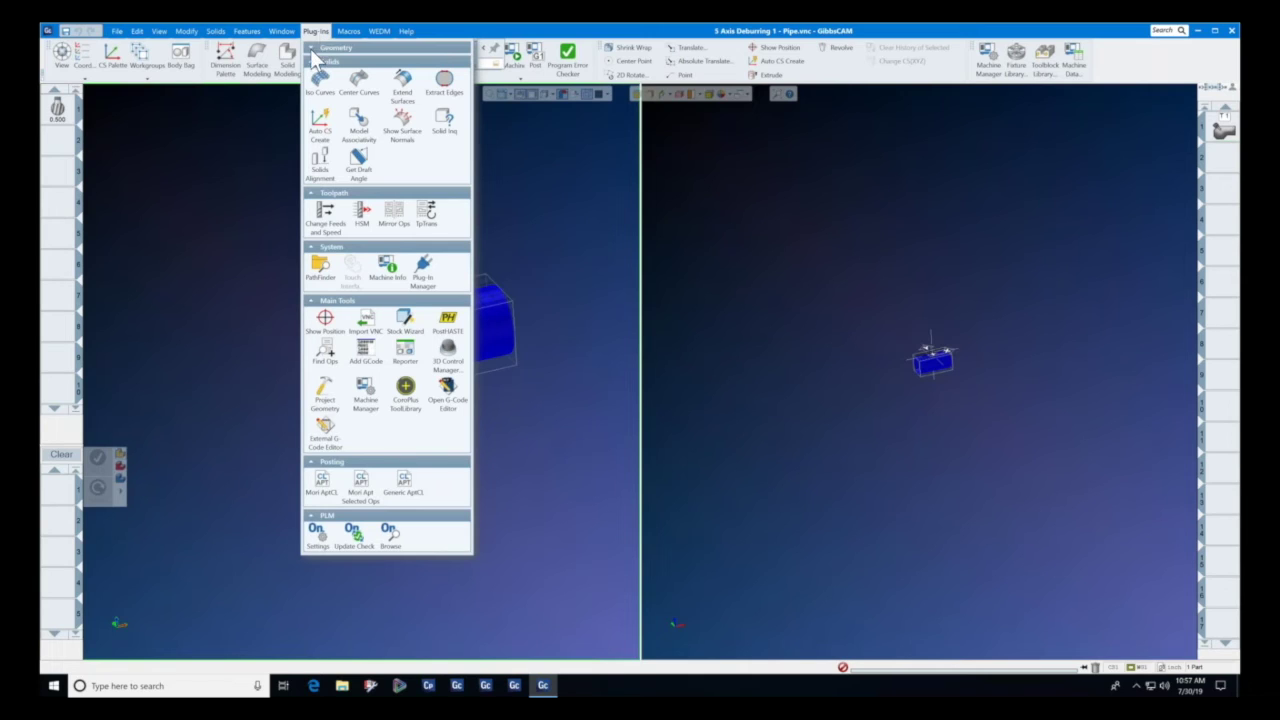
mouse_move(313, 50)
left_click(315, 52)
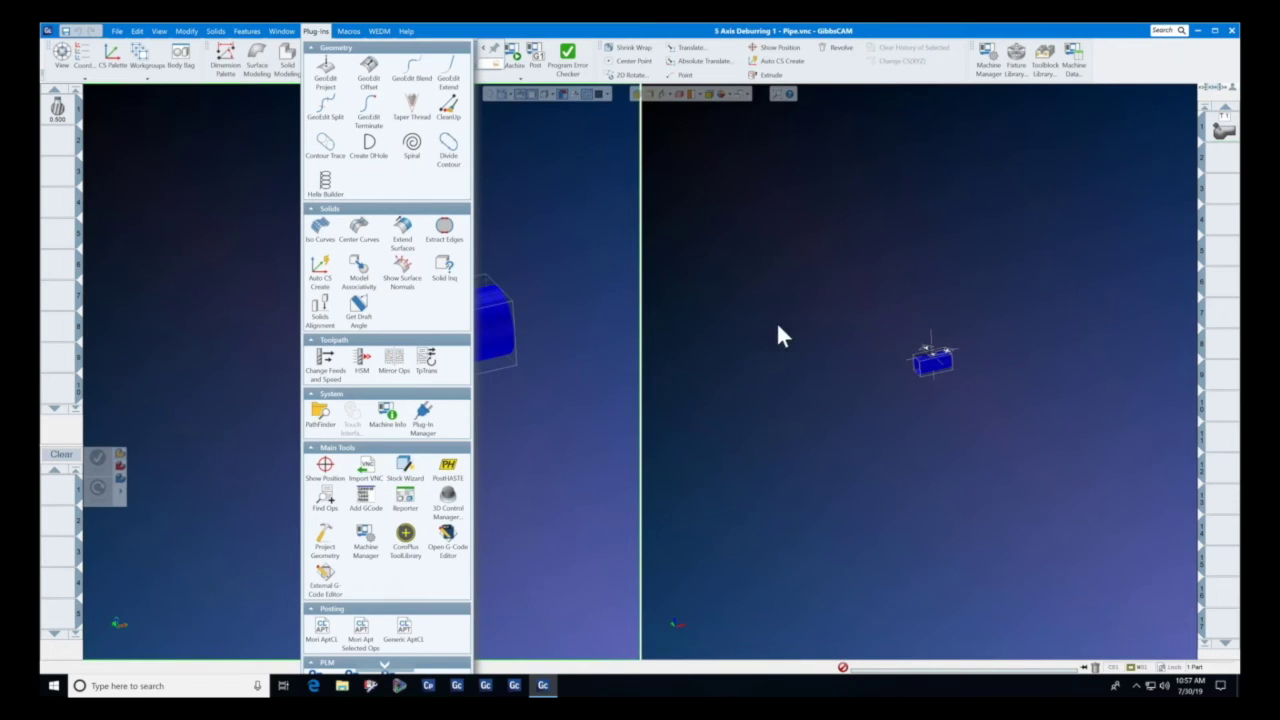
Search the commands for "DEBURRING" and "deburr", and check the plug-ins again.
left_click(1160, 32)
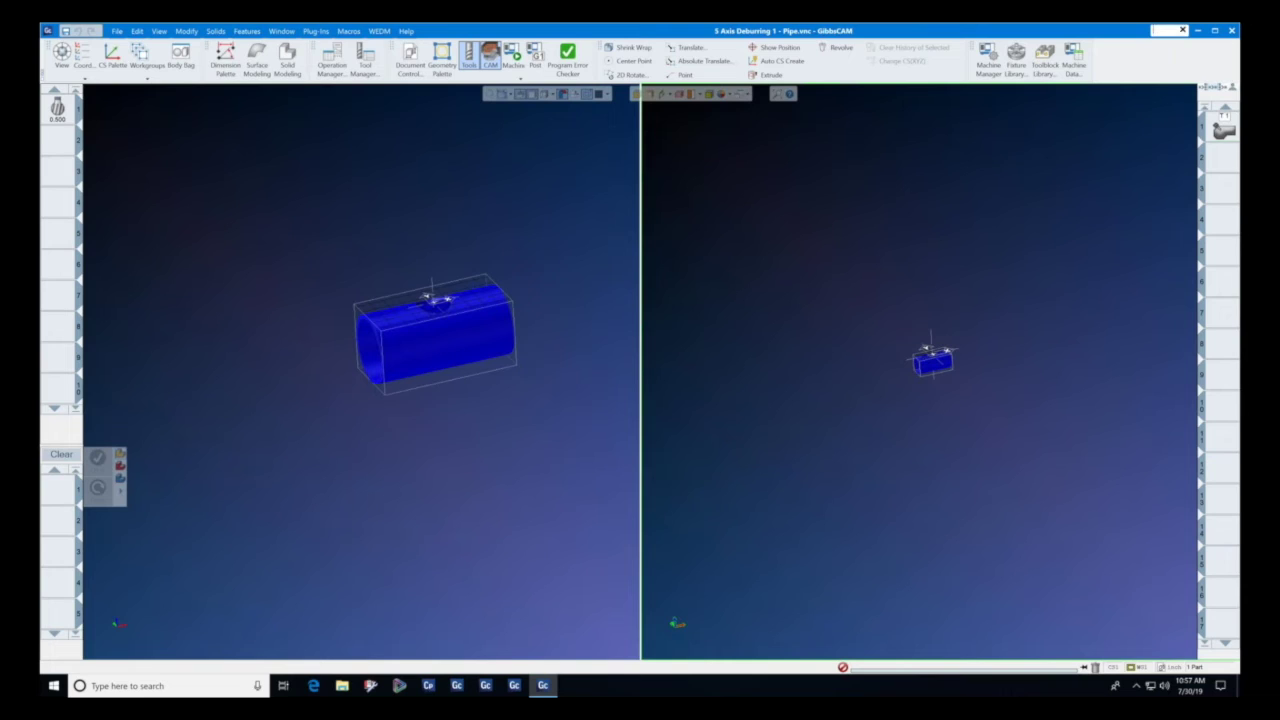
type("DEBURRIN")
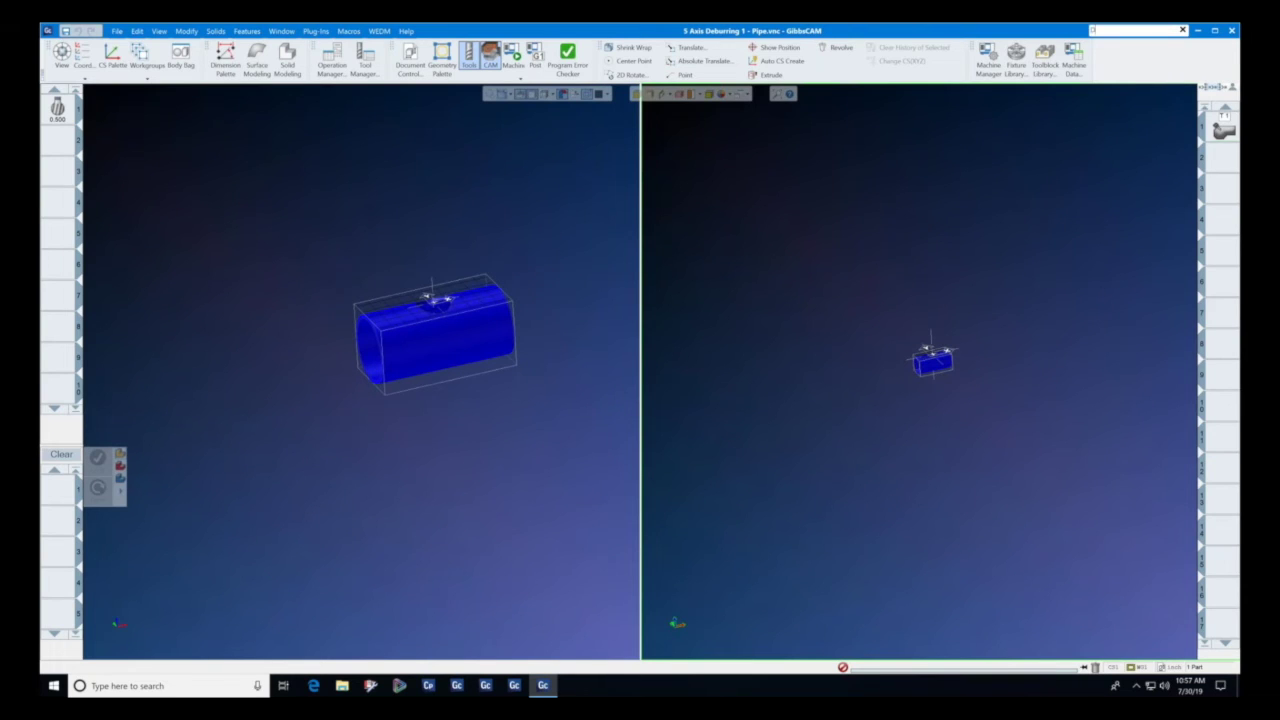
type("G")
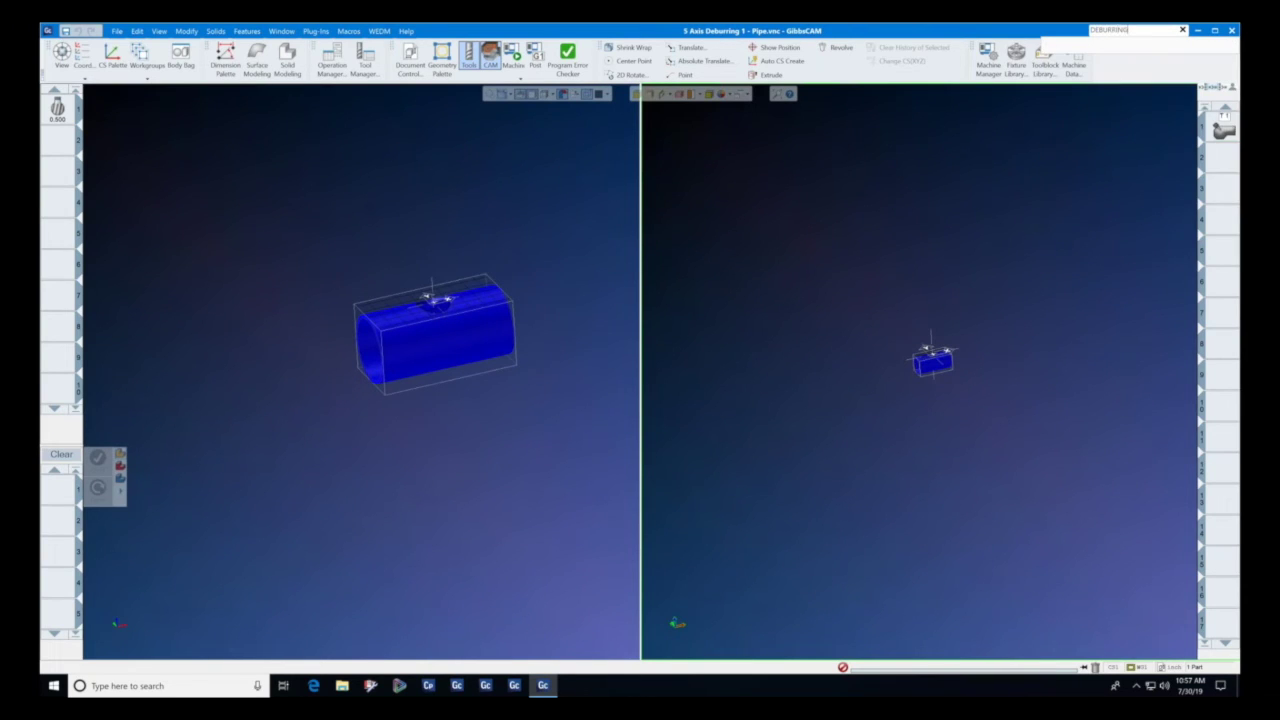
key("BackSpace")
key("BackSpace")
key("BackSpace")
key("BackSpace")
key("BackSpace")
key("BackSpace")
key("BackSpace")
key("BackSpace")
key("BackSpace")
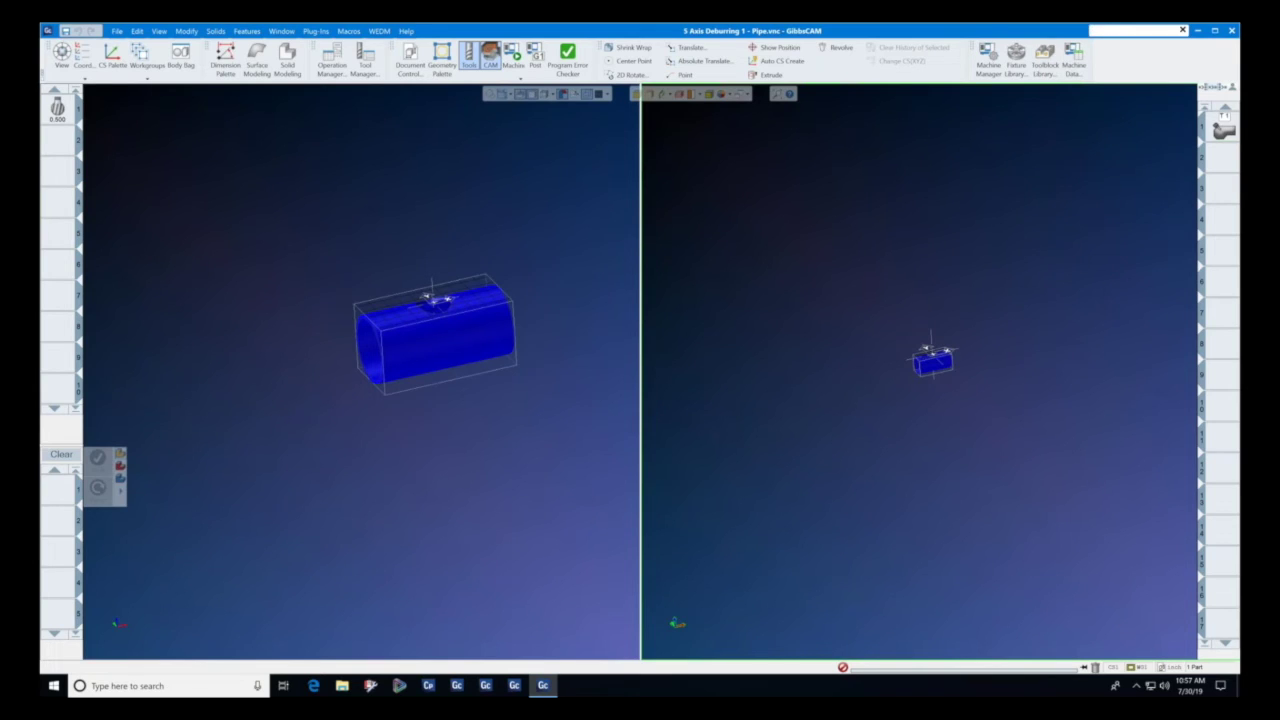
type("deburr")
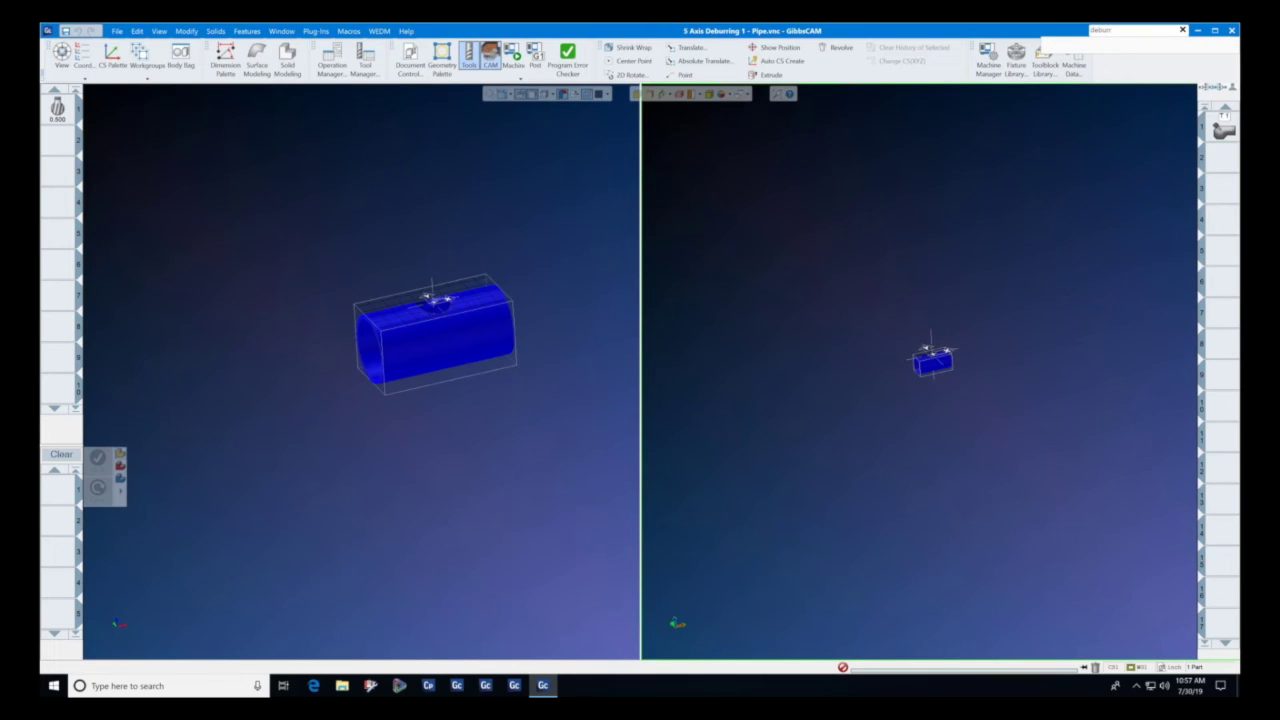
left_click(1035, 32)
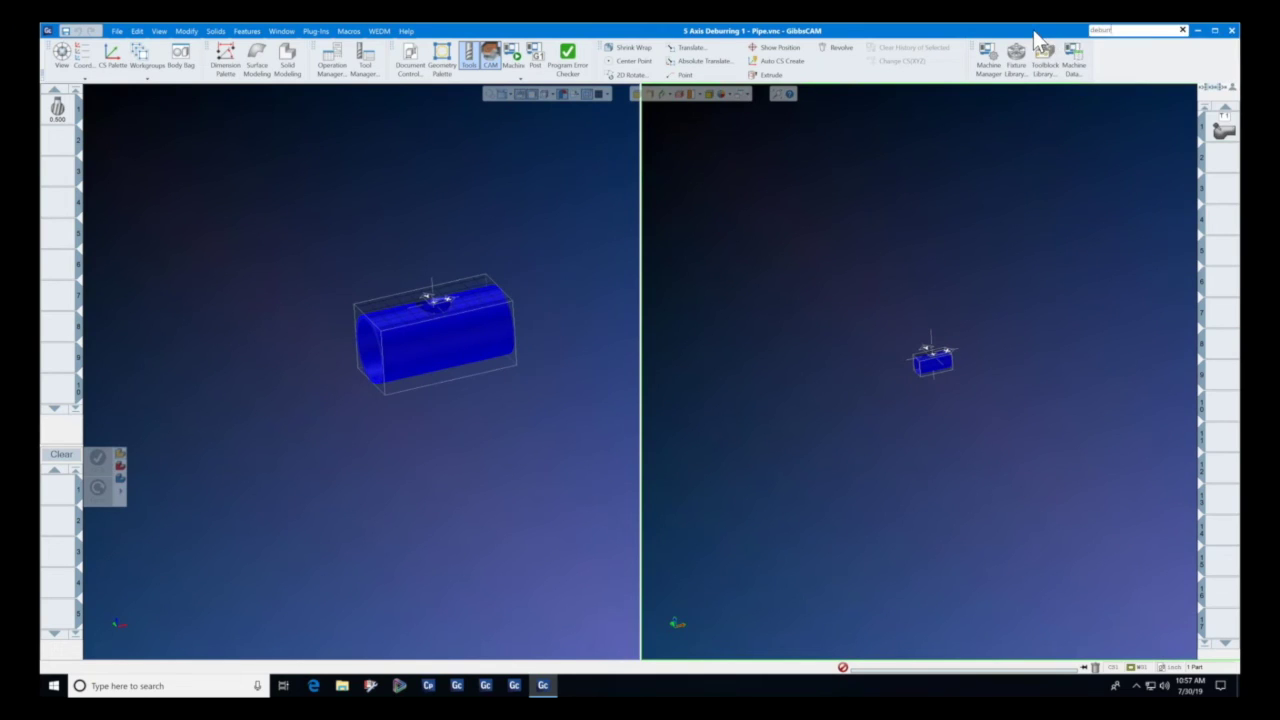
left_click(316, 31)
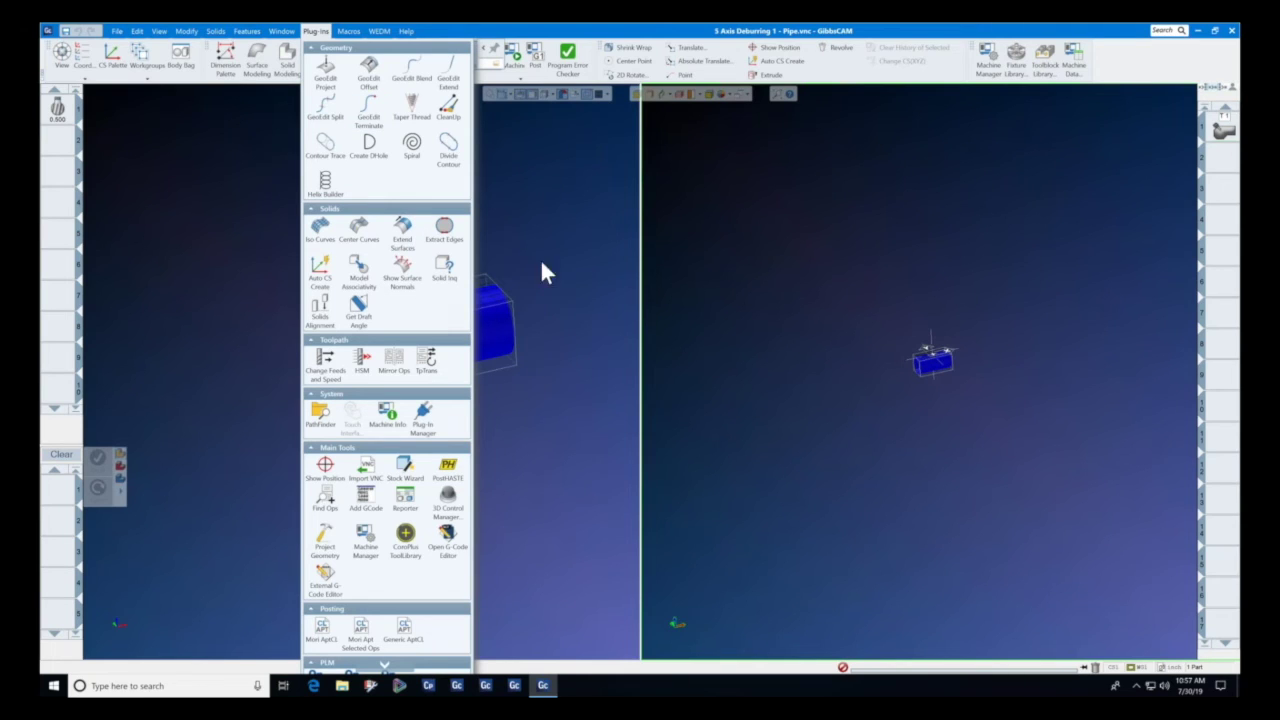
left_click(594, 231)
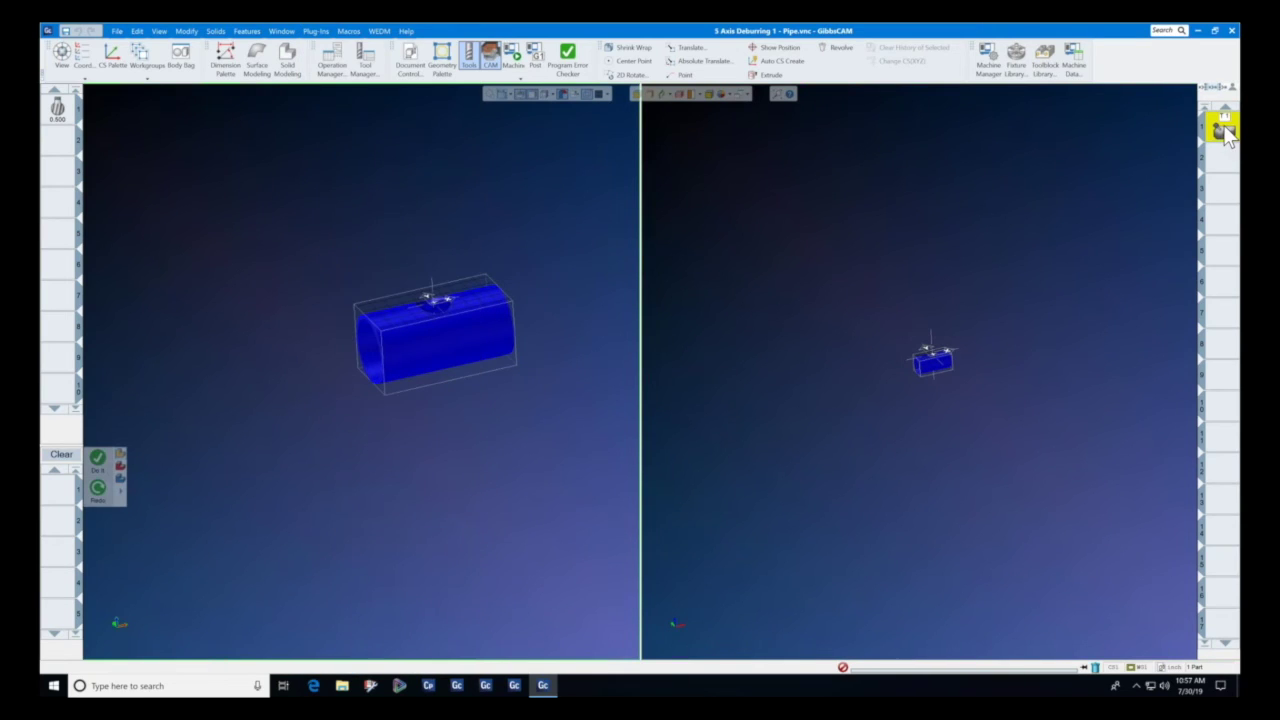
Open the pipe's 5-axis process, examine the calculation methods under its surface paths, keep Deburring, and close the process.
double_click(1225, 133)
left_click(745, 166)
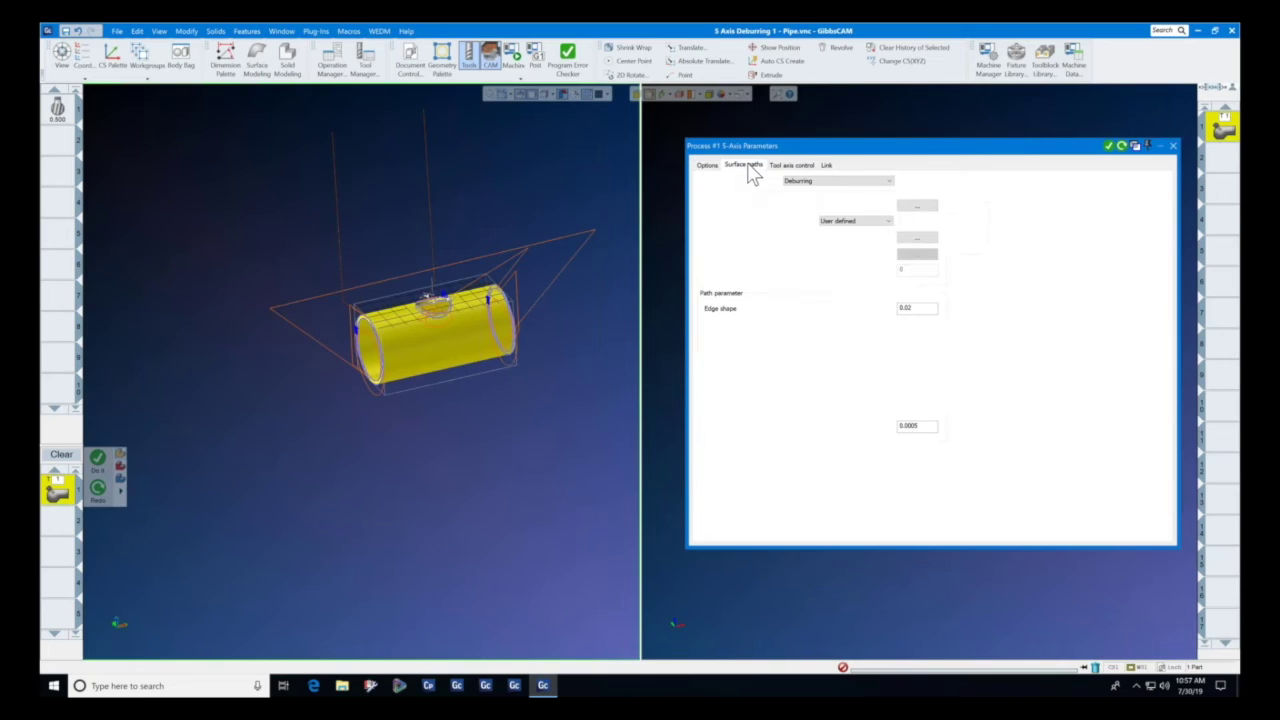
left_click(886, 182)
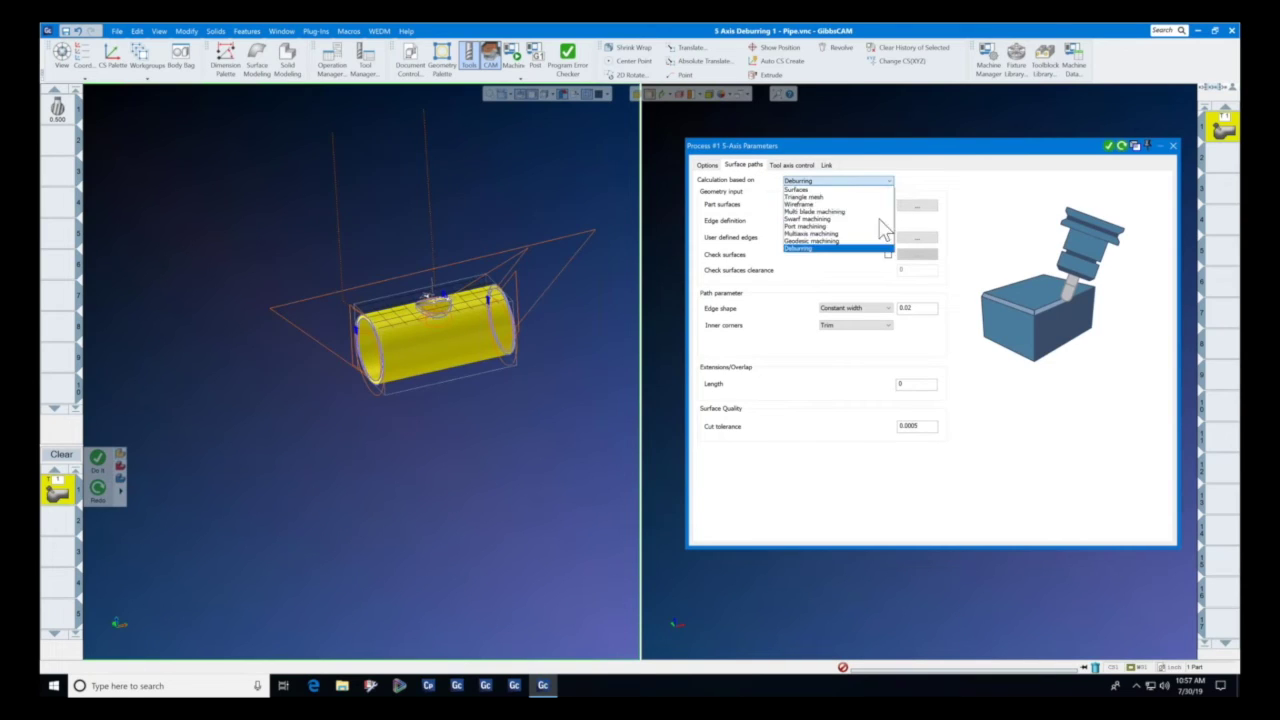
left_click(873, 249)
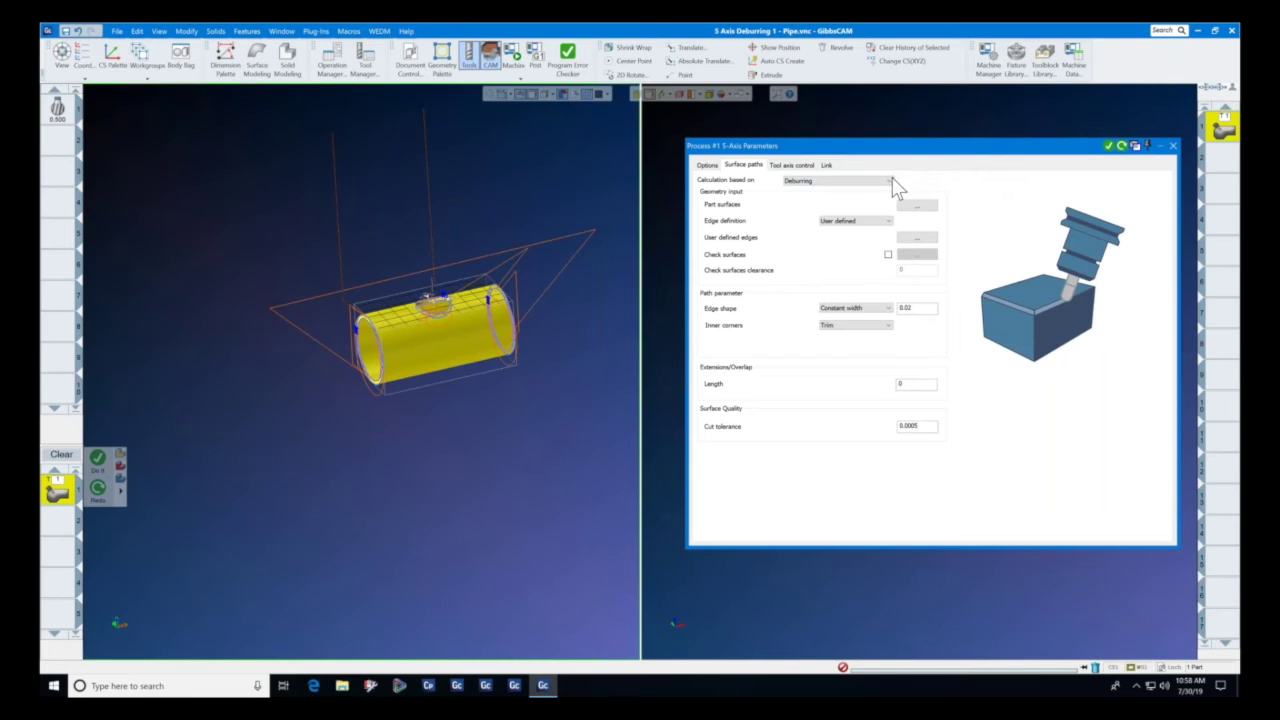
left_click(1173, 147)
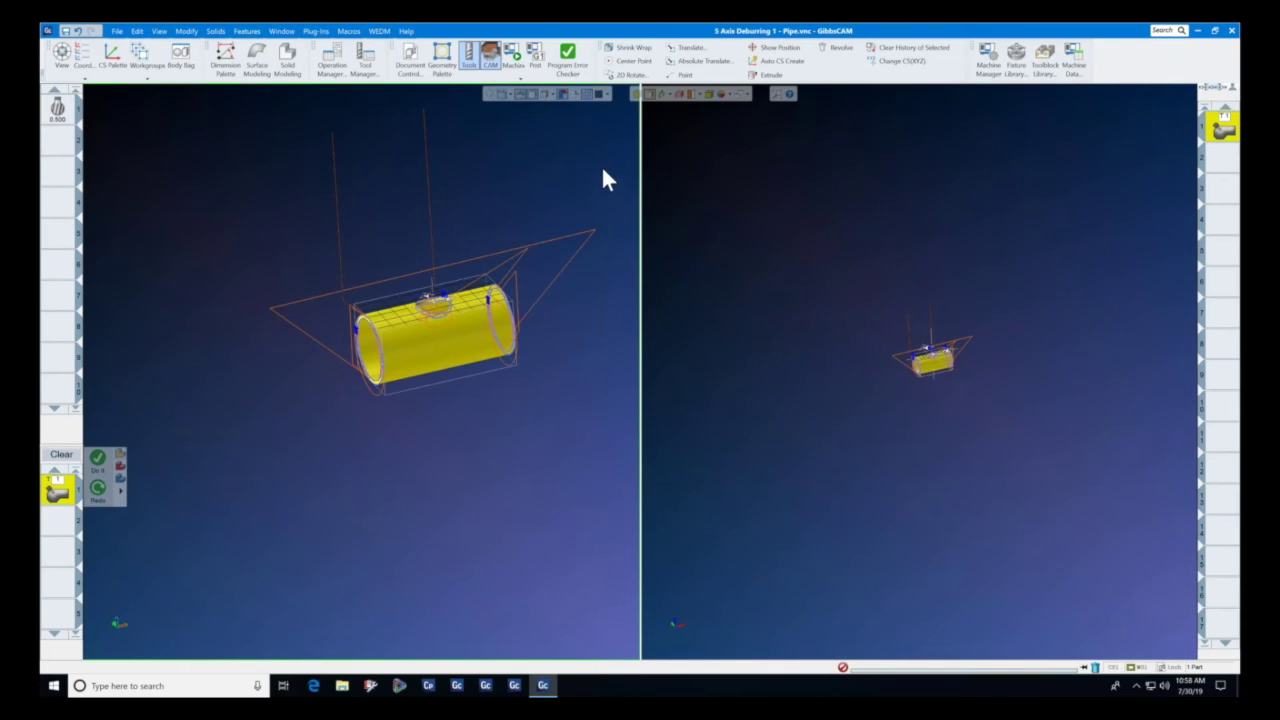
Check for software updates and dismiss the result.
left_click(407, 32)
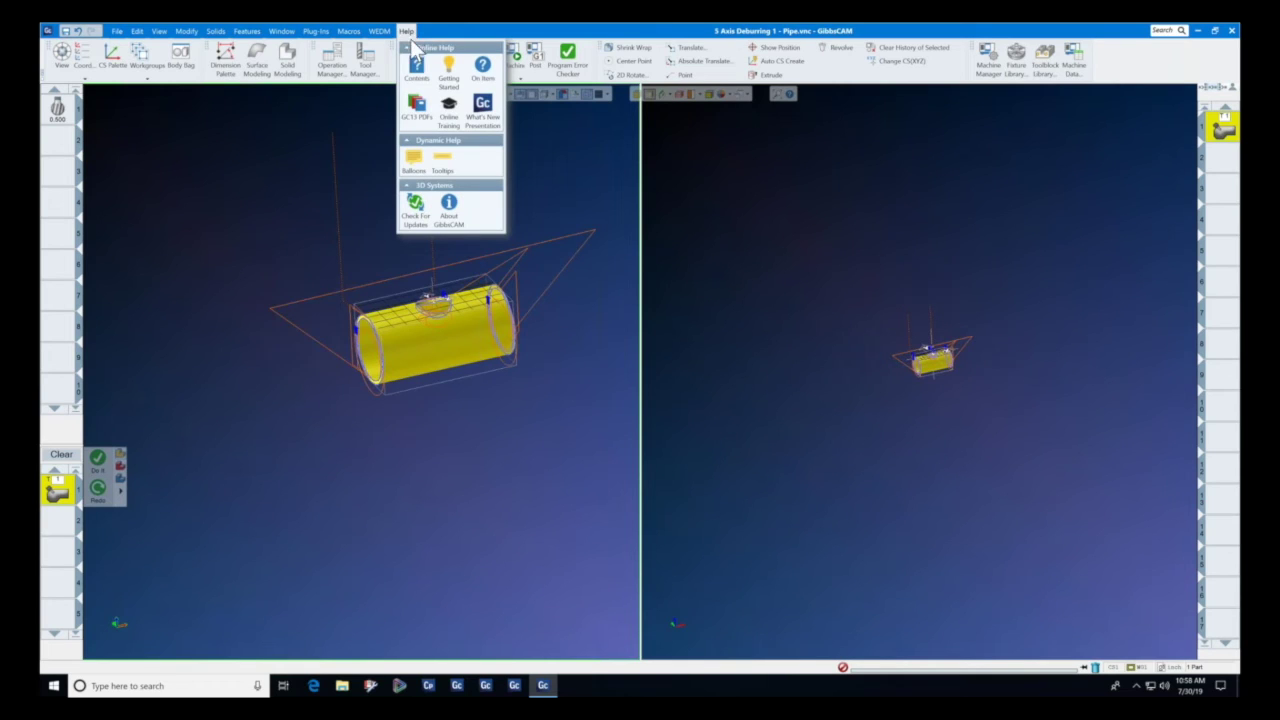
left_click(415, 210)
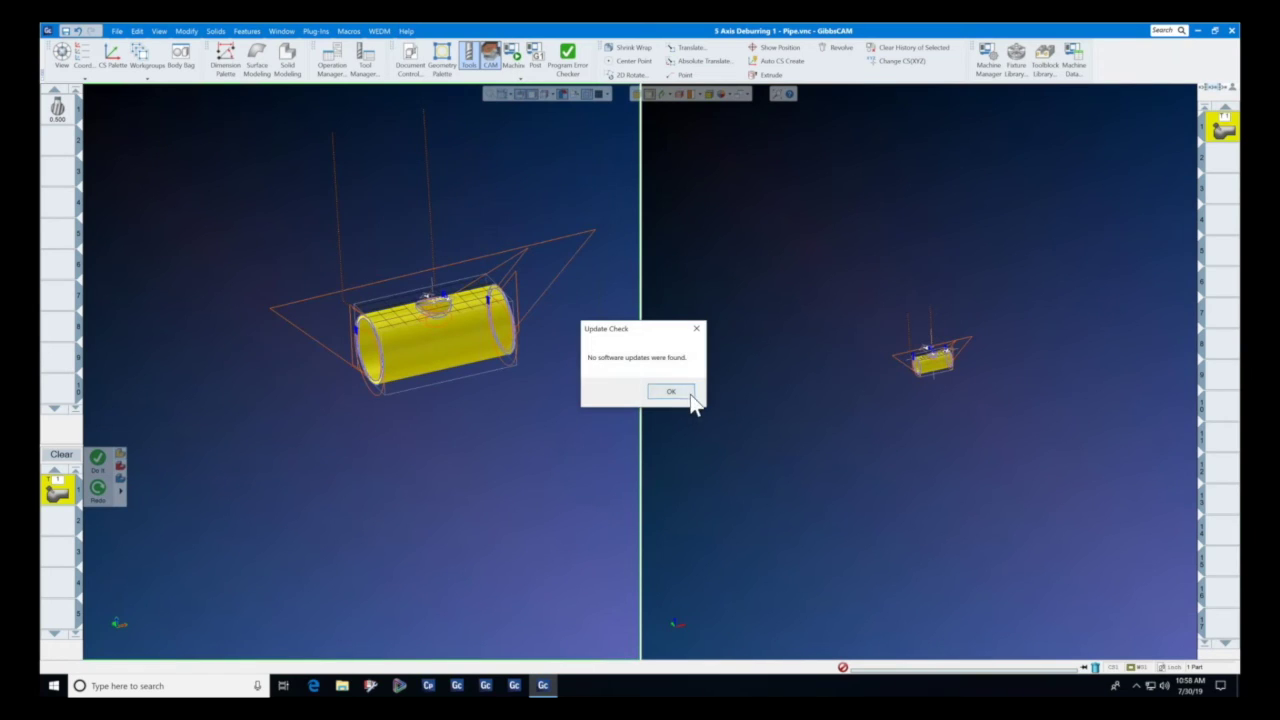
left_click(686, 393)
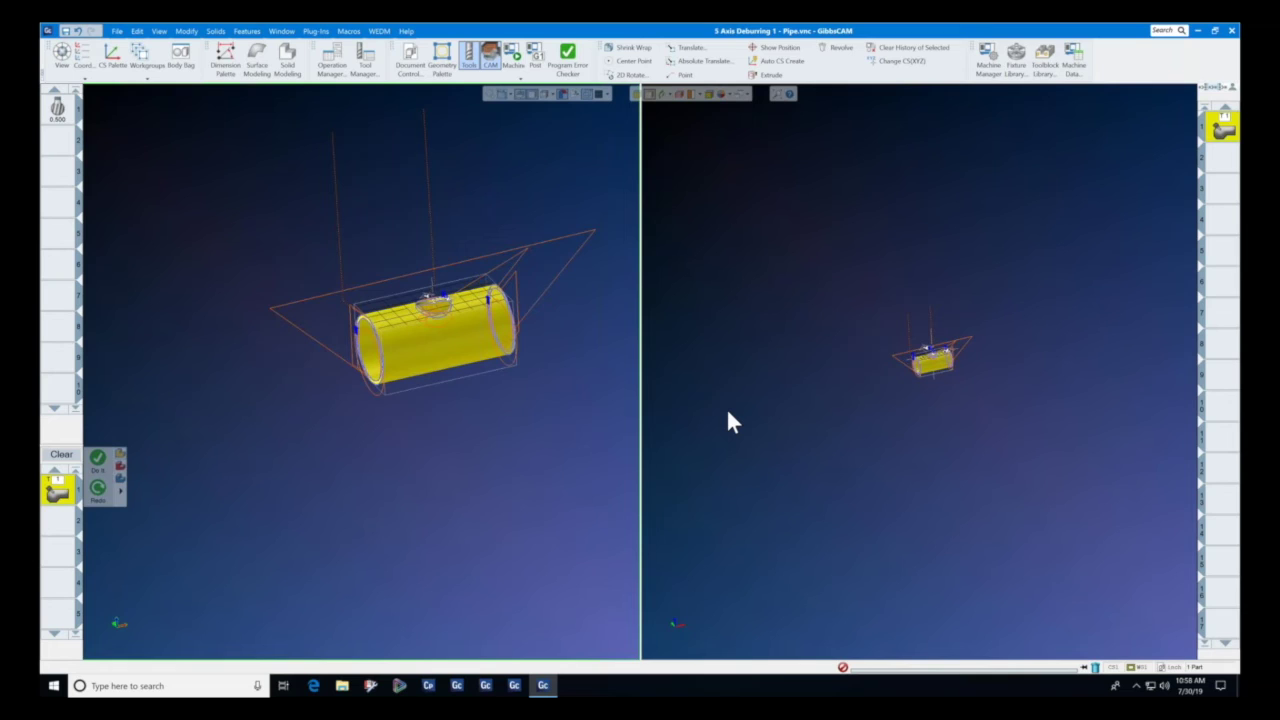
Leave the running slide show, switch to Google Chrome and open the bookmarked GibbsCAM Support page.
key("ctrl+Up")
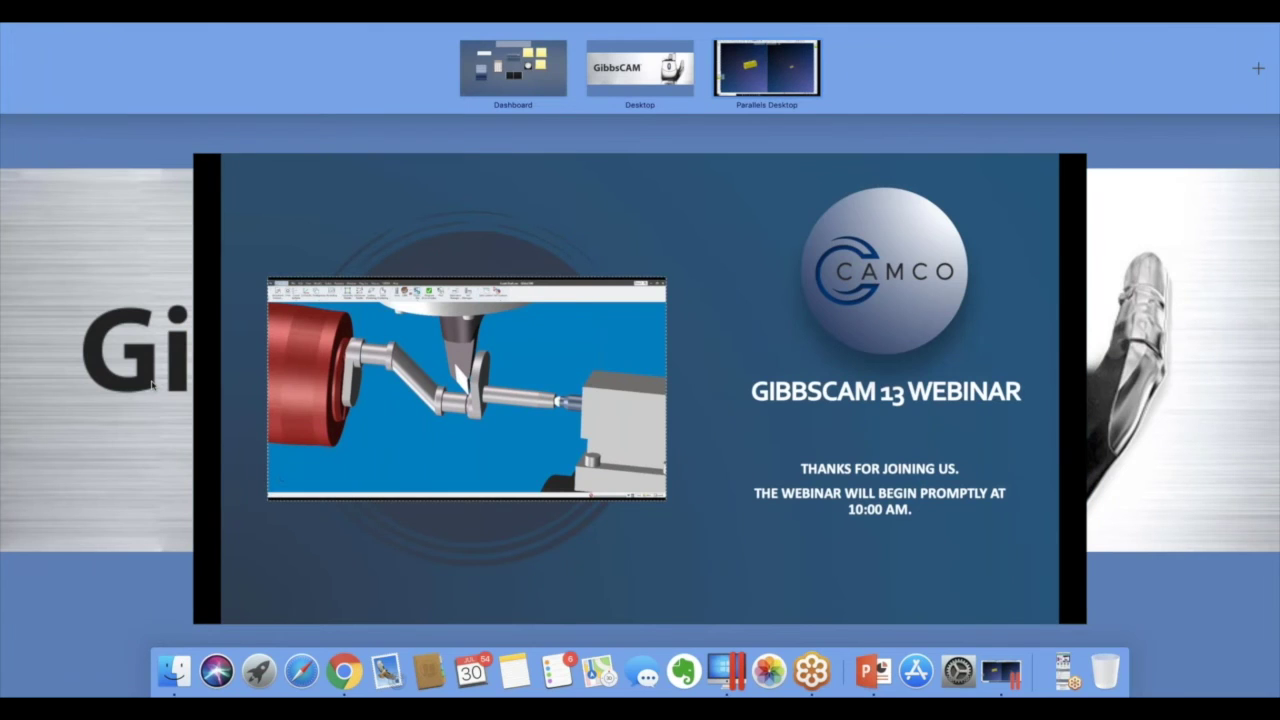
left_click(266, 525)
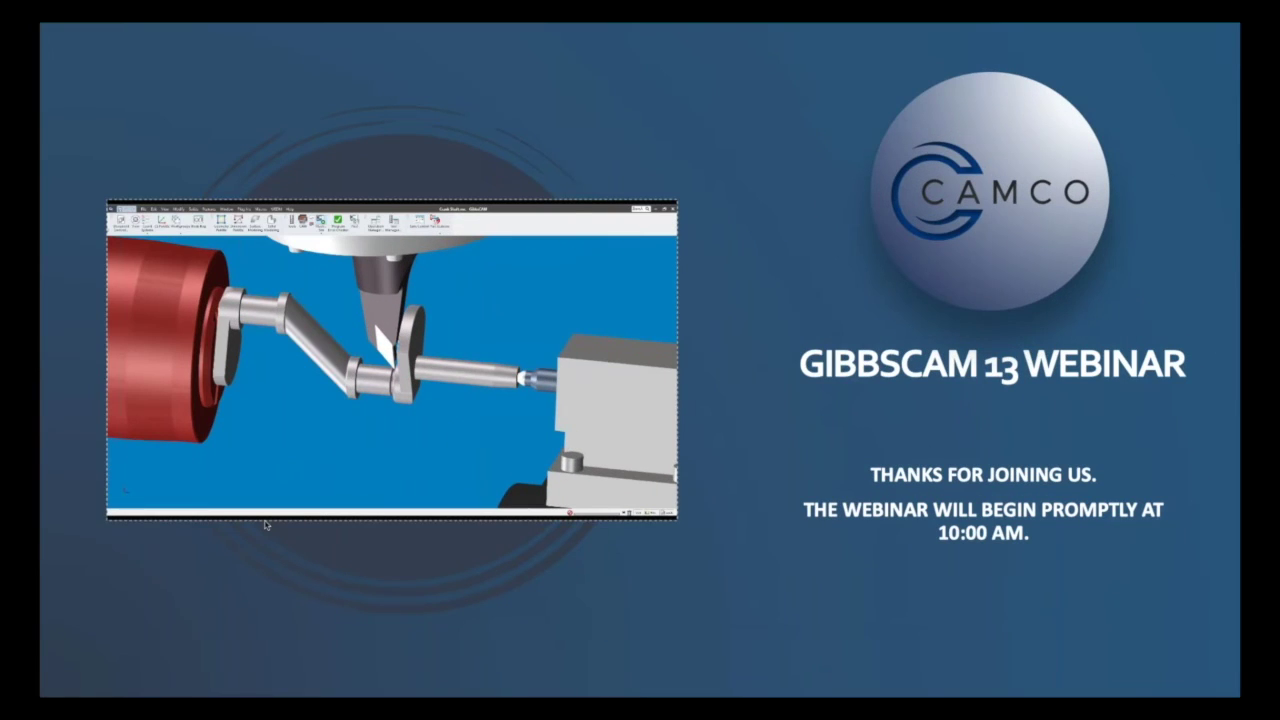
key("super+Tab")
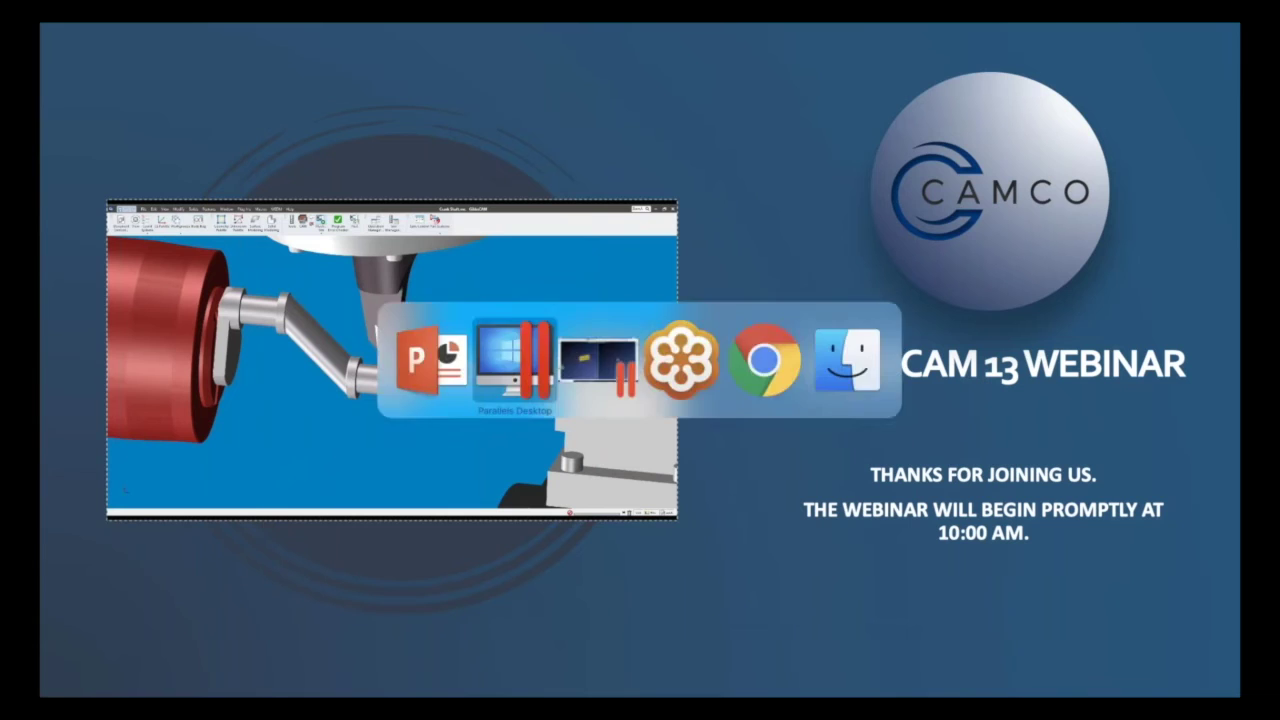
key("super+Tab")
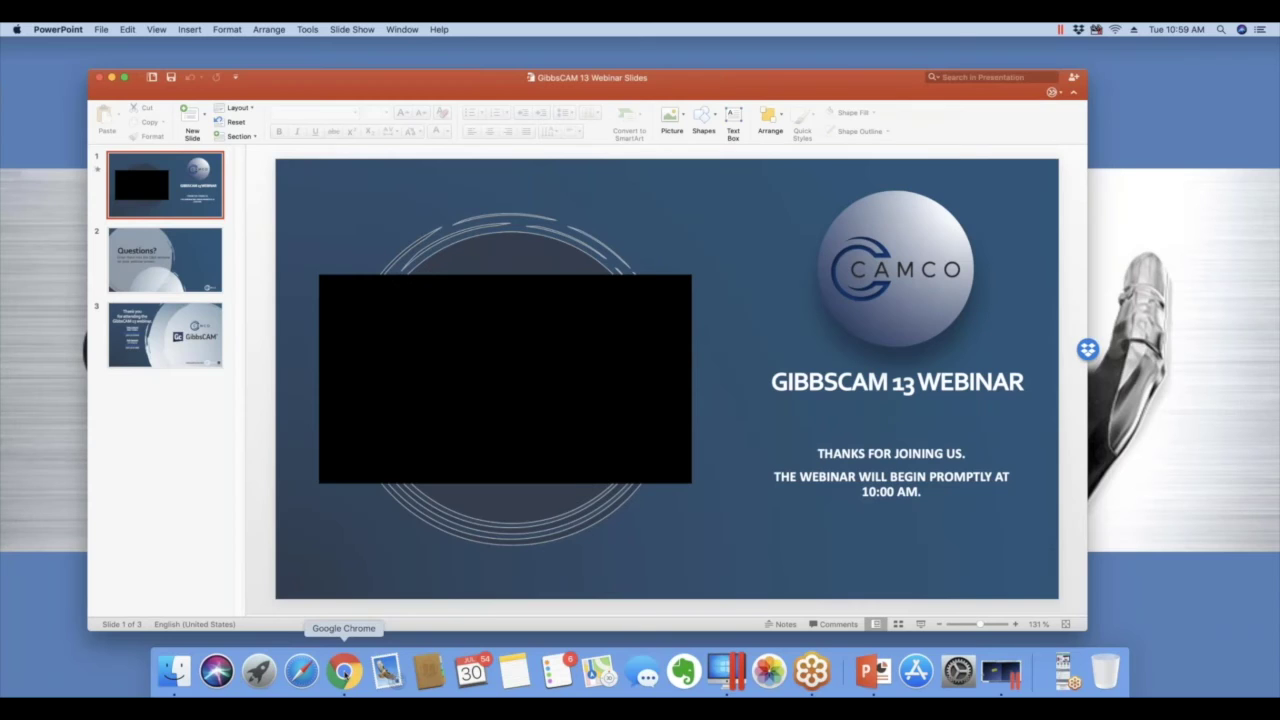
left_click(343, 672)
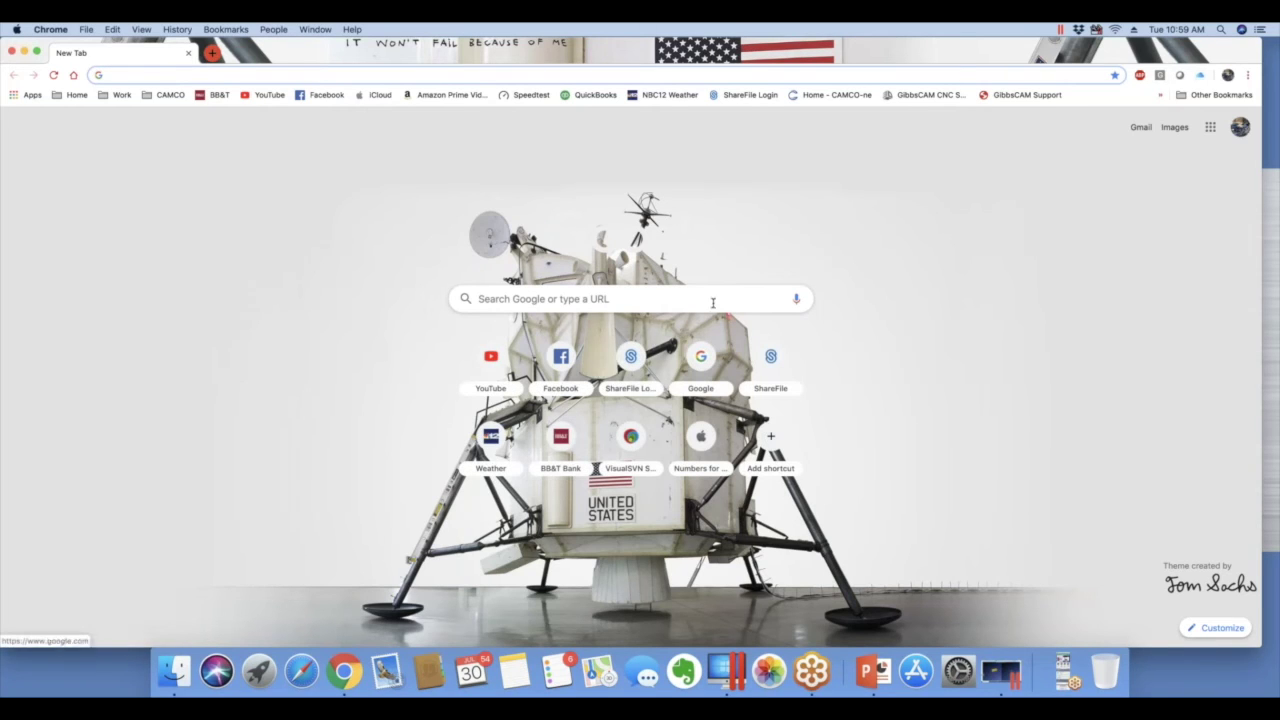
left_click(1009, 95)
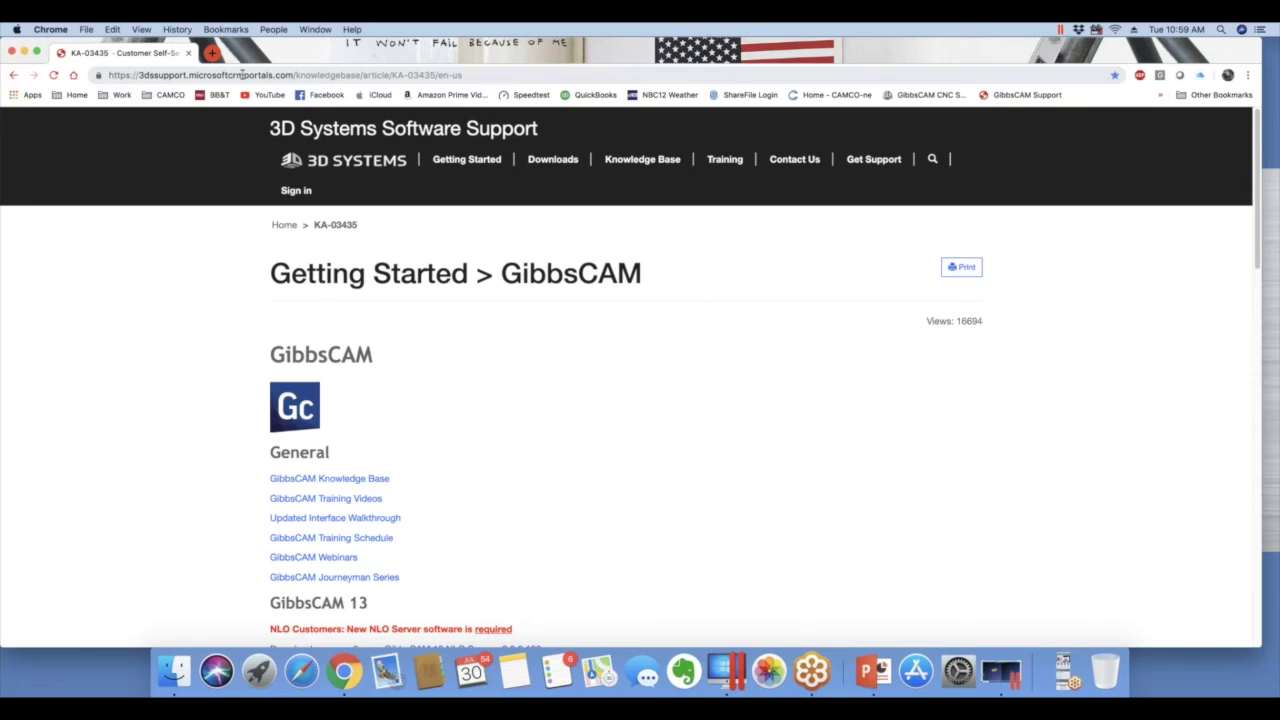
Highlight the support site's domain in the address and look through the page's GibbsCAM downloads, documentation and sample parts.
left_click_drag(293, 75, 139, 78)
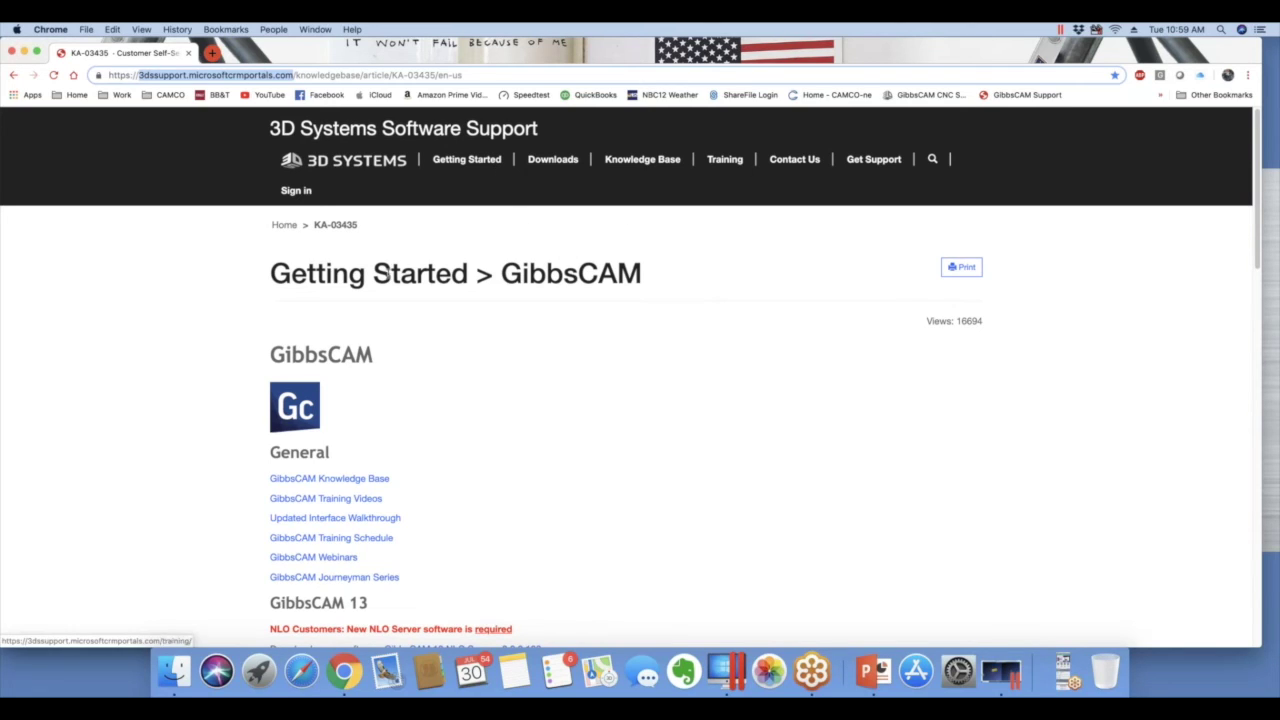
scroll(366, 354, "down", 4)
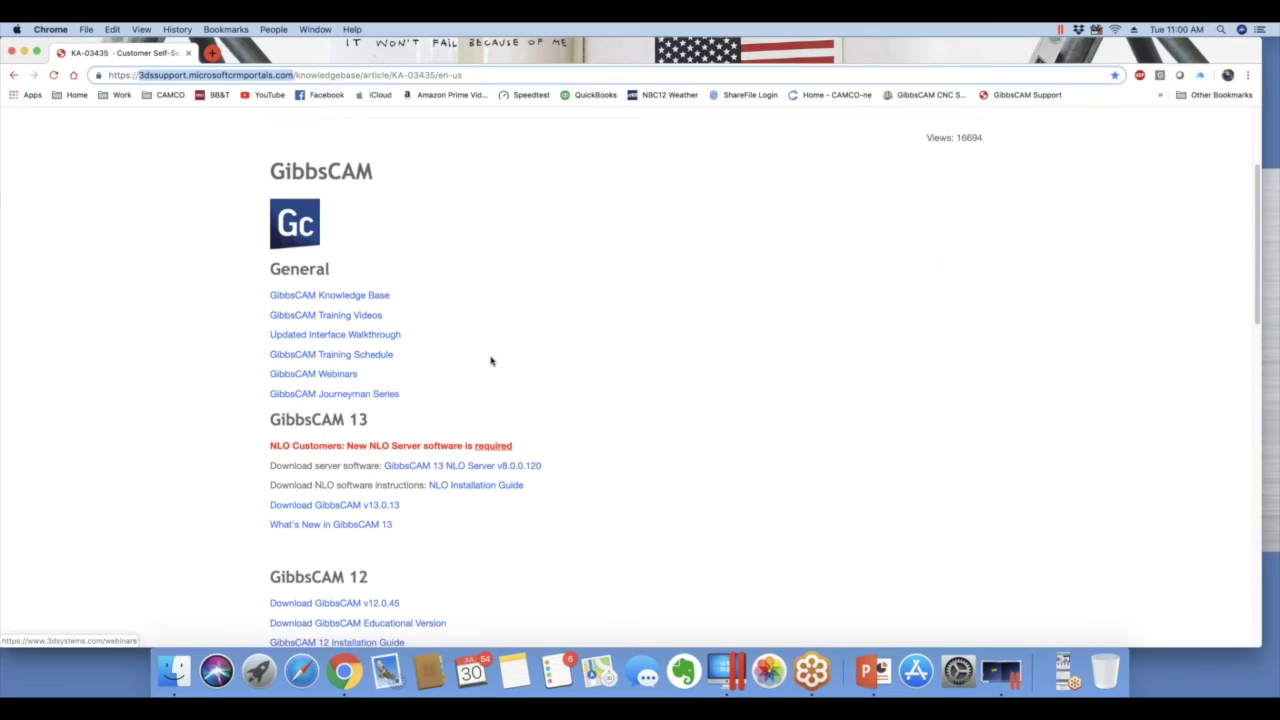
scroll(490, 361, "down", 2)
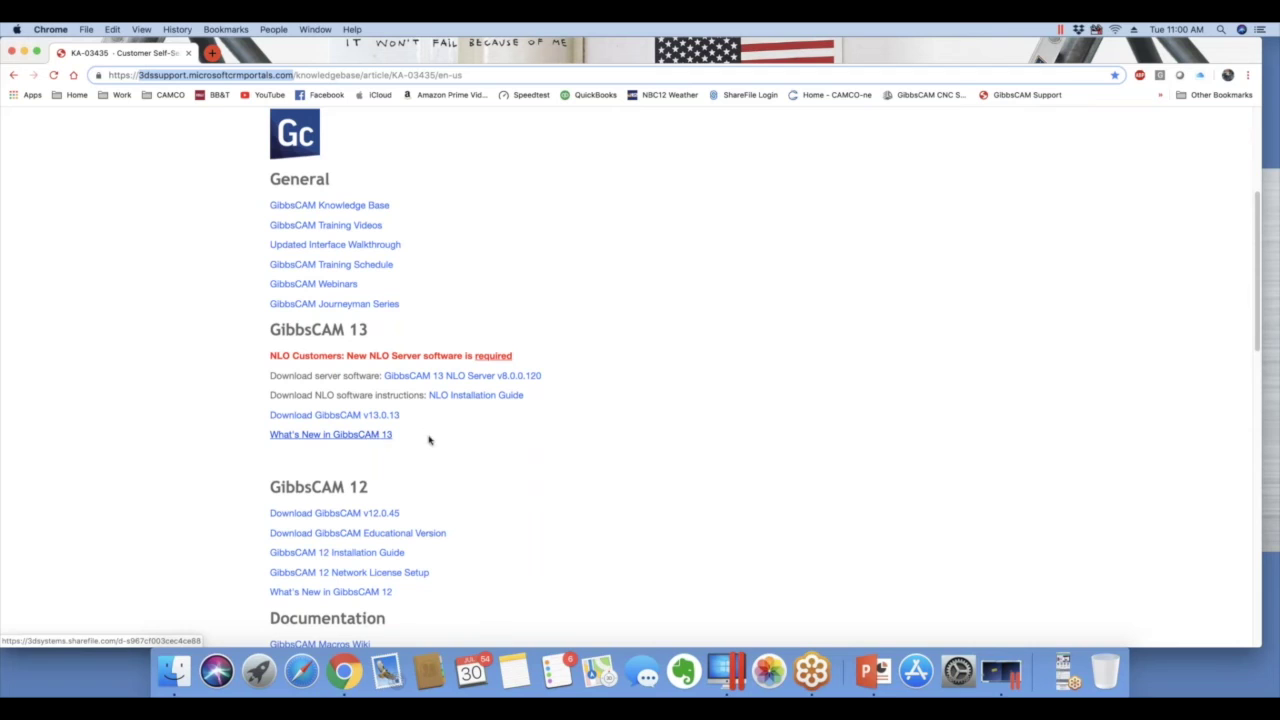
scroll(420, 400, "down", 5)
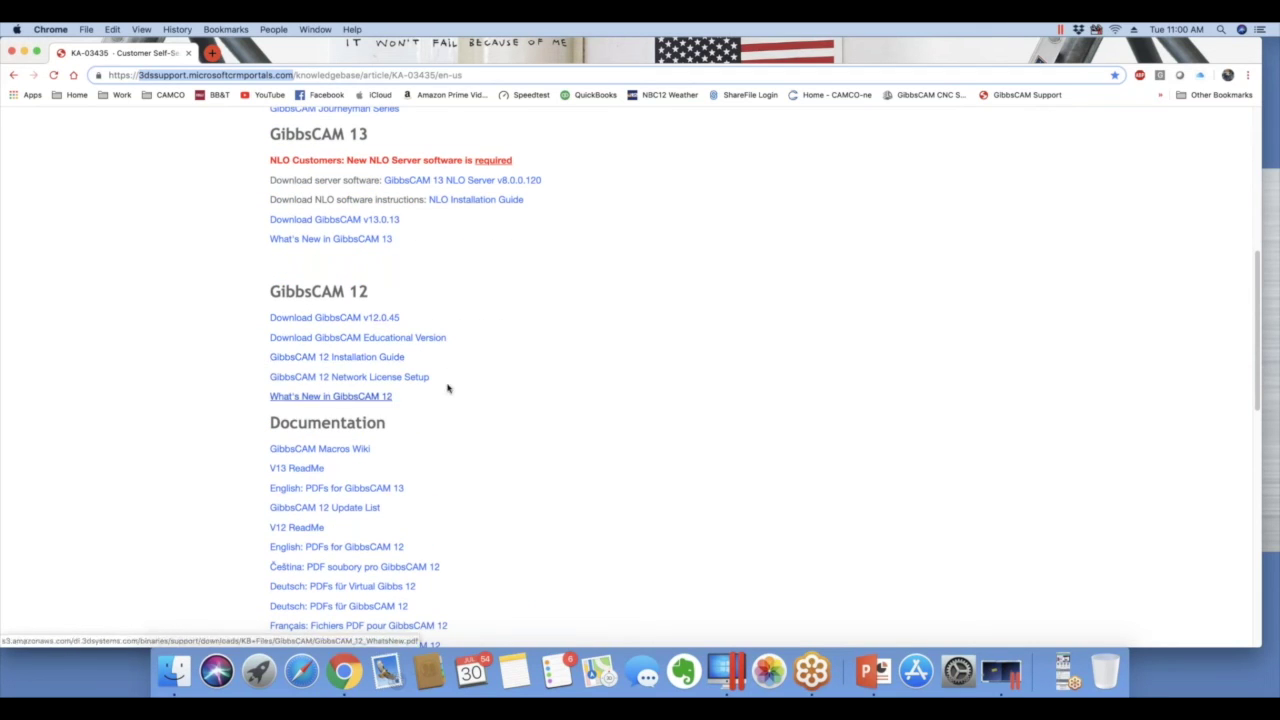
scroll(470, 380, "down", 3)
scroll(482, 362, "down", 1)
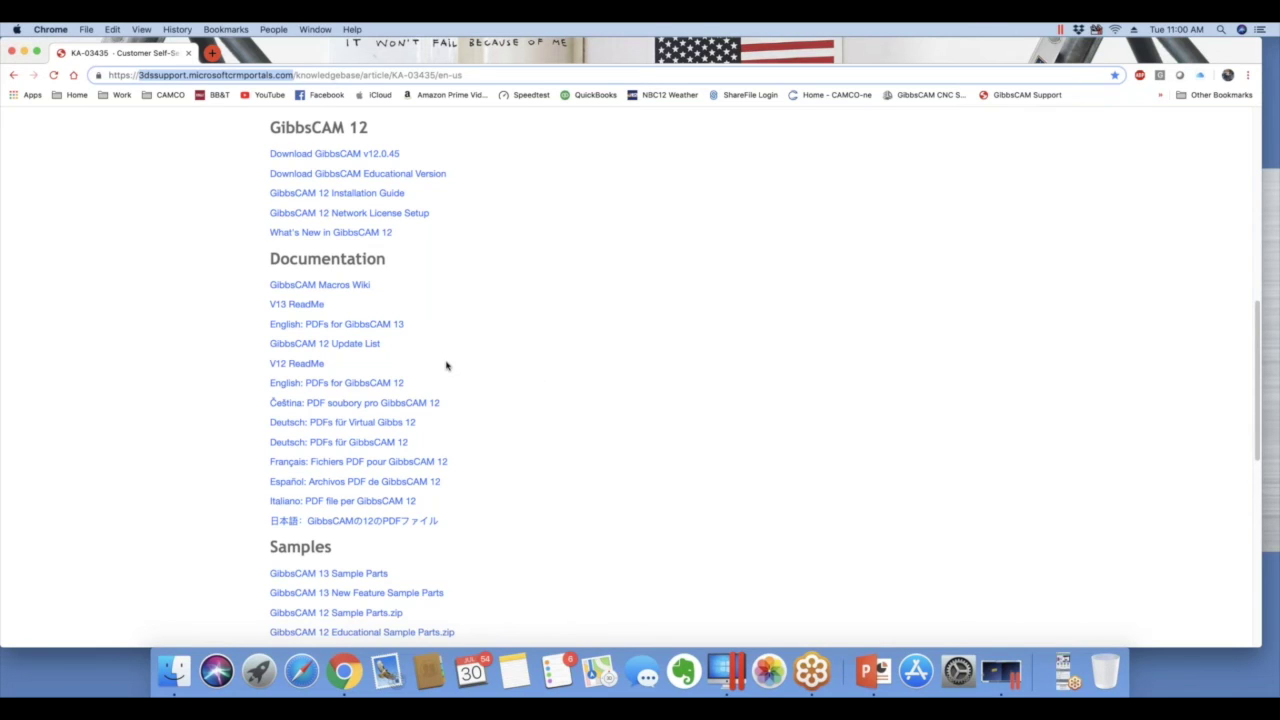
scroll(394, 423, "down", 5)
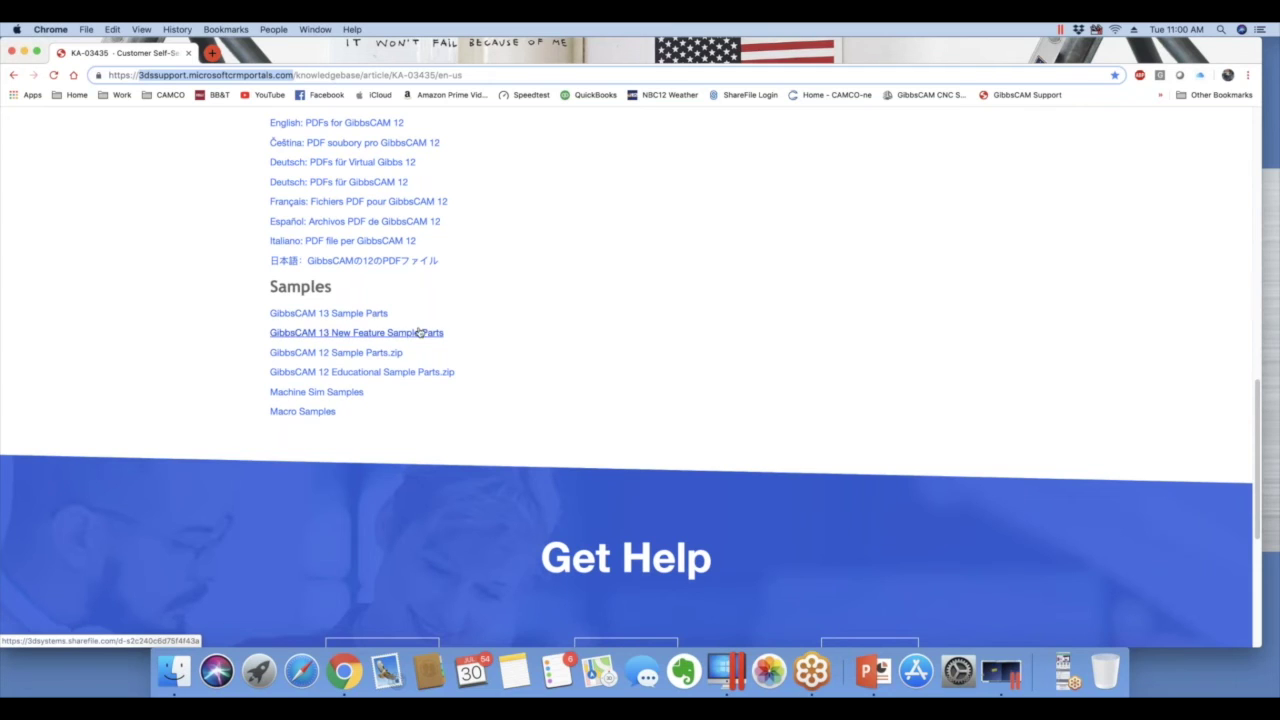
scroll(478, 366, "up", 15)
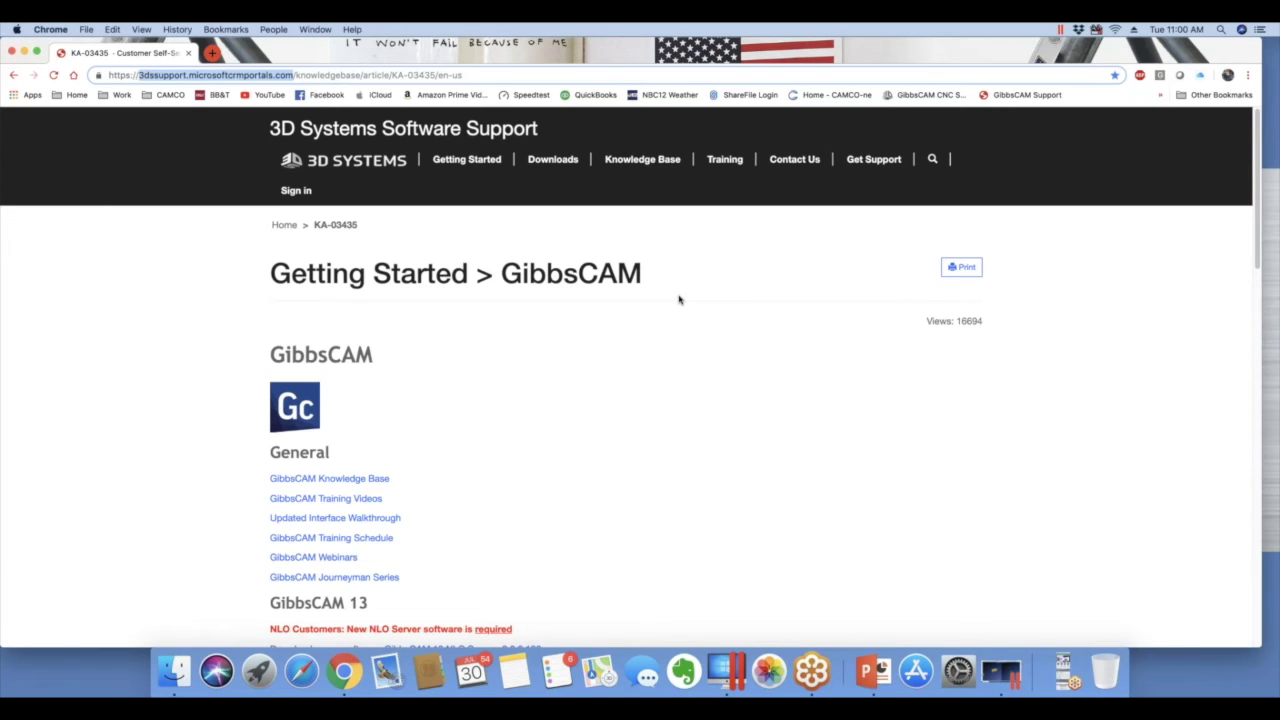
Visit the bookmarked GibbsCAM CNC software page and CAMCO home page, and close the browser window.
left_click(922, 95)
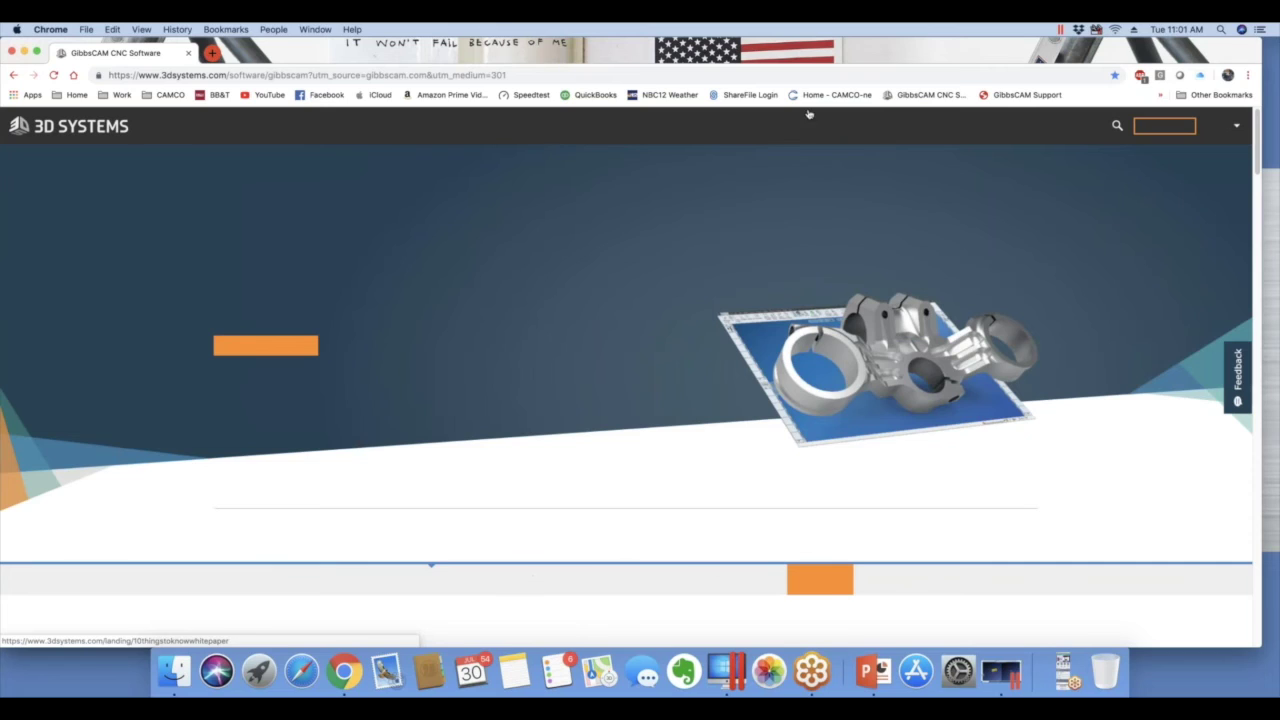
left_click(834, 95)
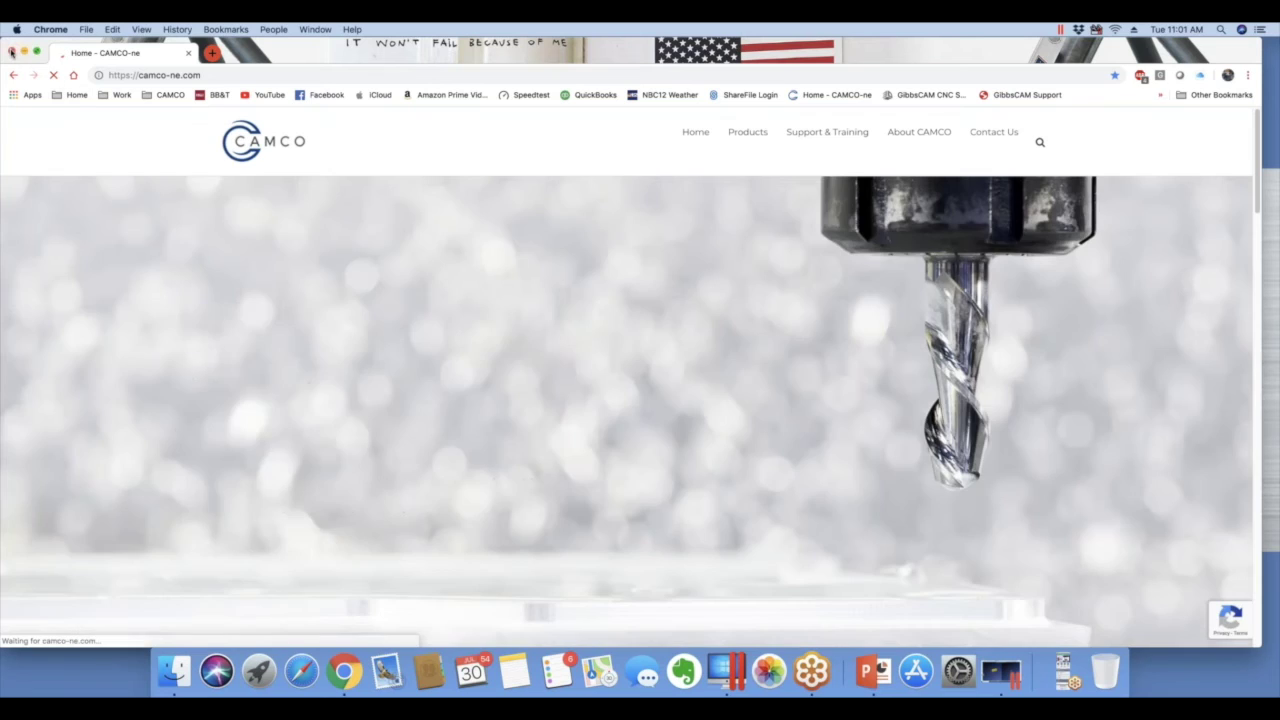
left_click(11, 51)
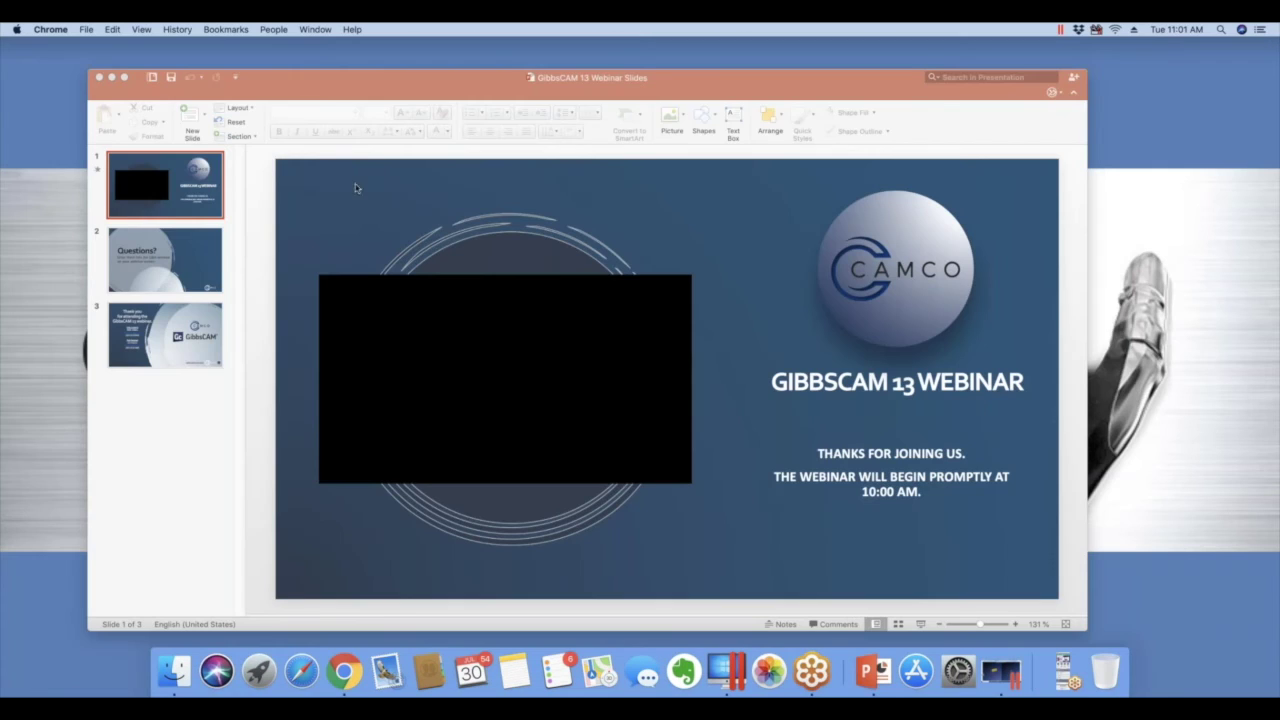
Select the Questions? slide in the PowerPoint presentation and play the slide show from it.
left_click(172, 256)
left_click(172, 257)
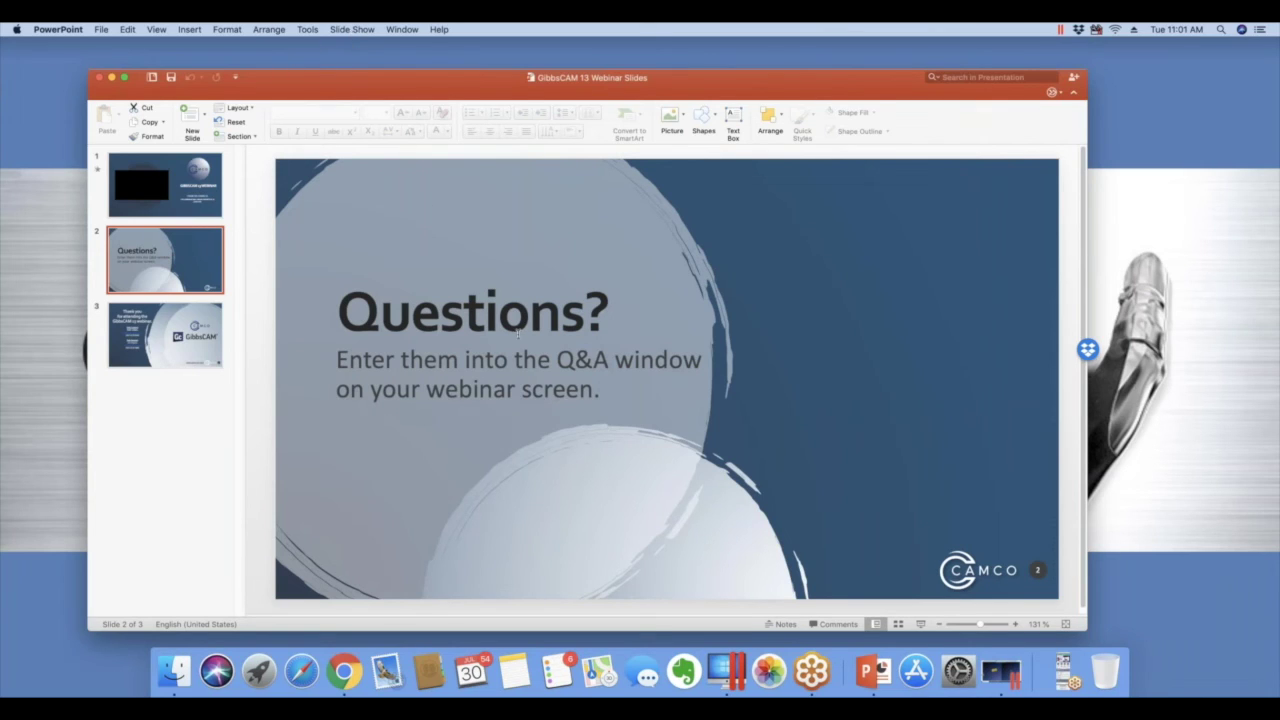
left_click(360, 29)
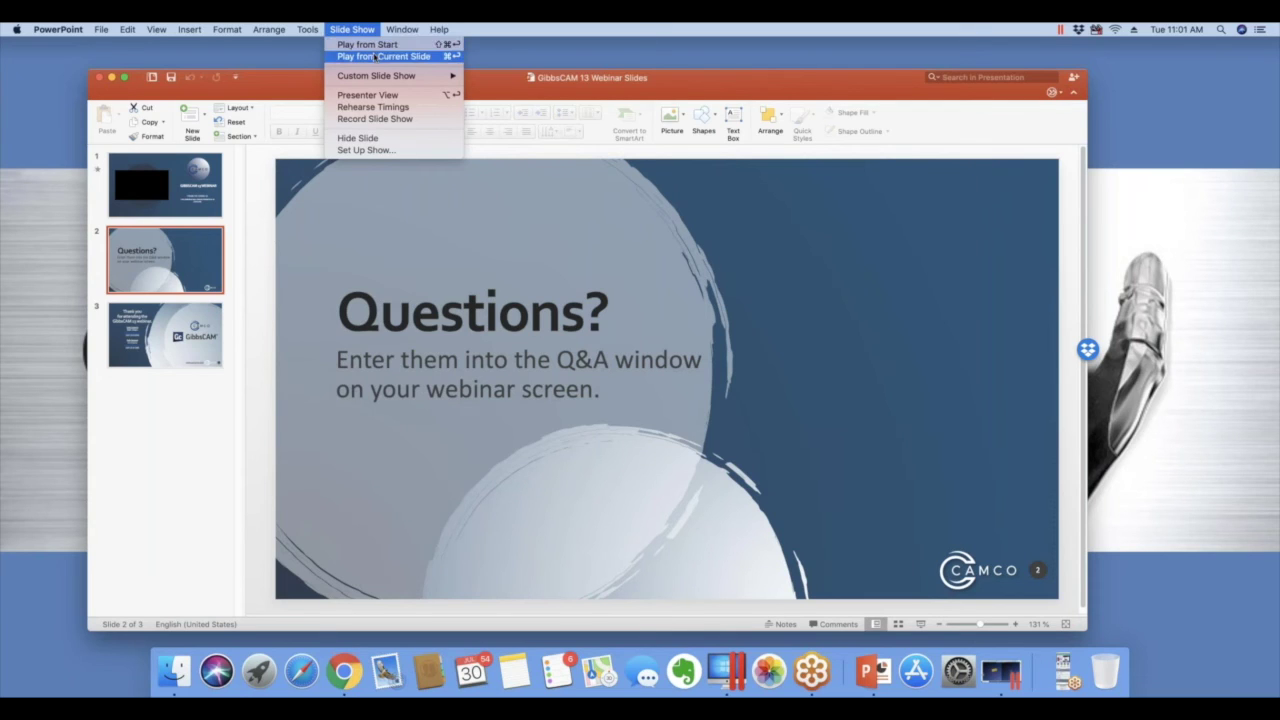
left_click(375, 57)
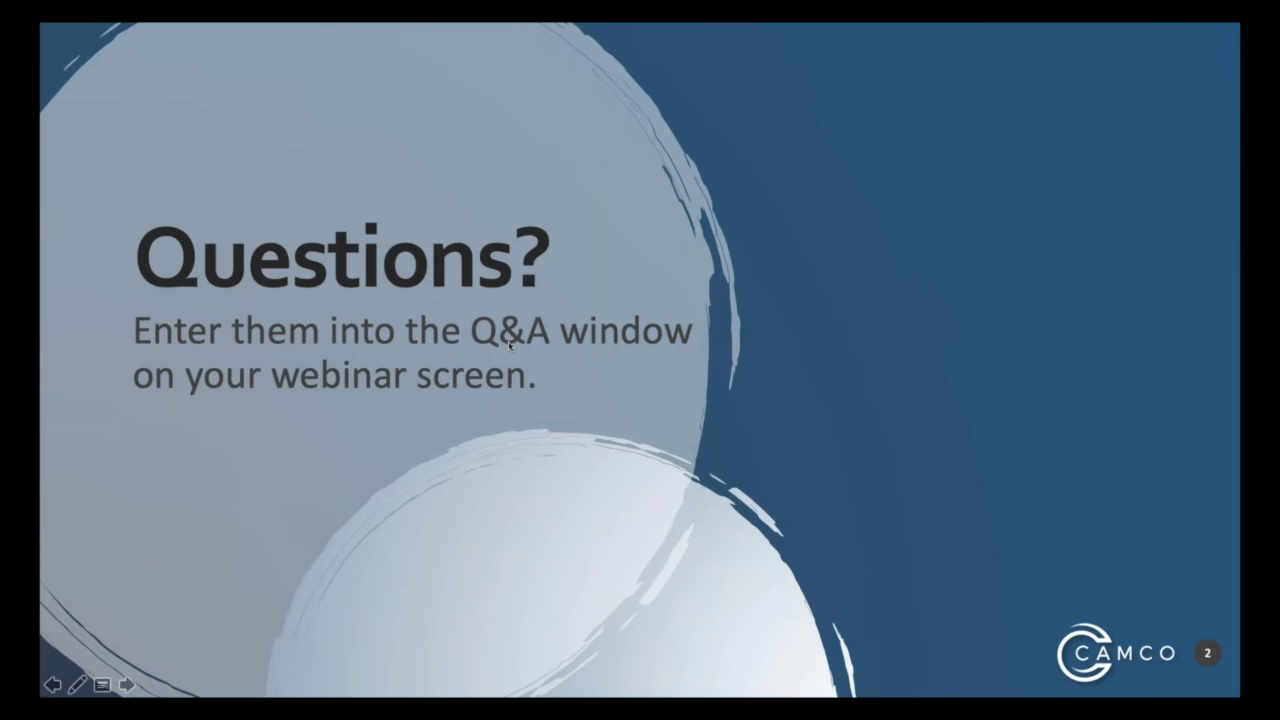
Switch back to GibbsCAM and create a new part file named volumill test, discarding the changes to the pipe part.
key("ctrl+Up")
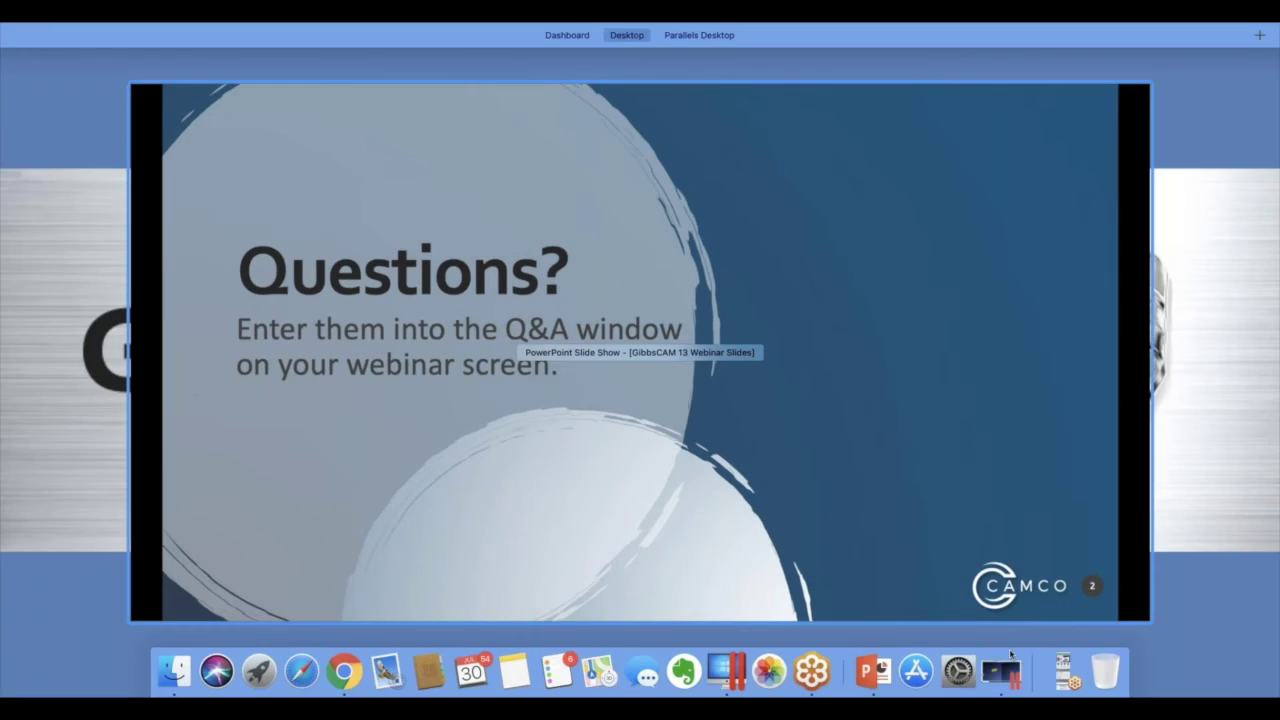
left_click(1002, 677)
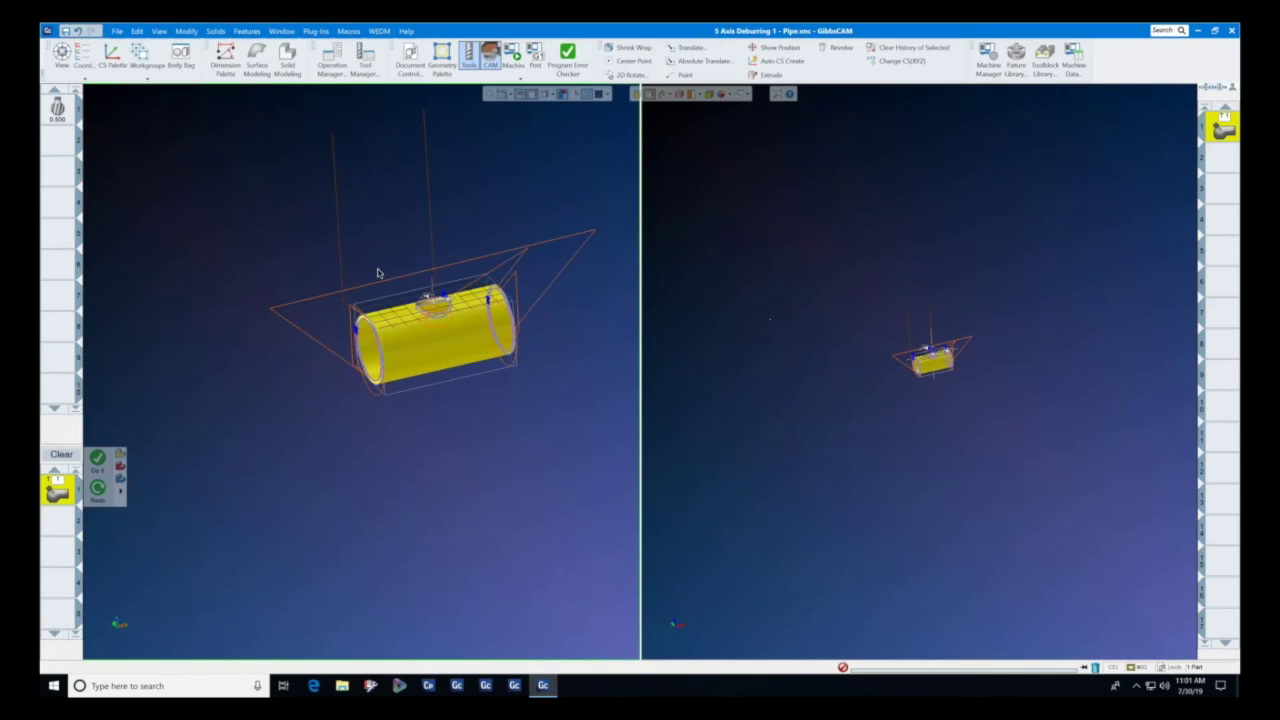
left_click(117, 31)
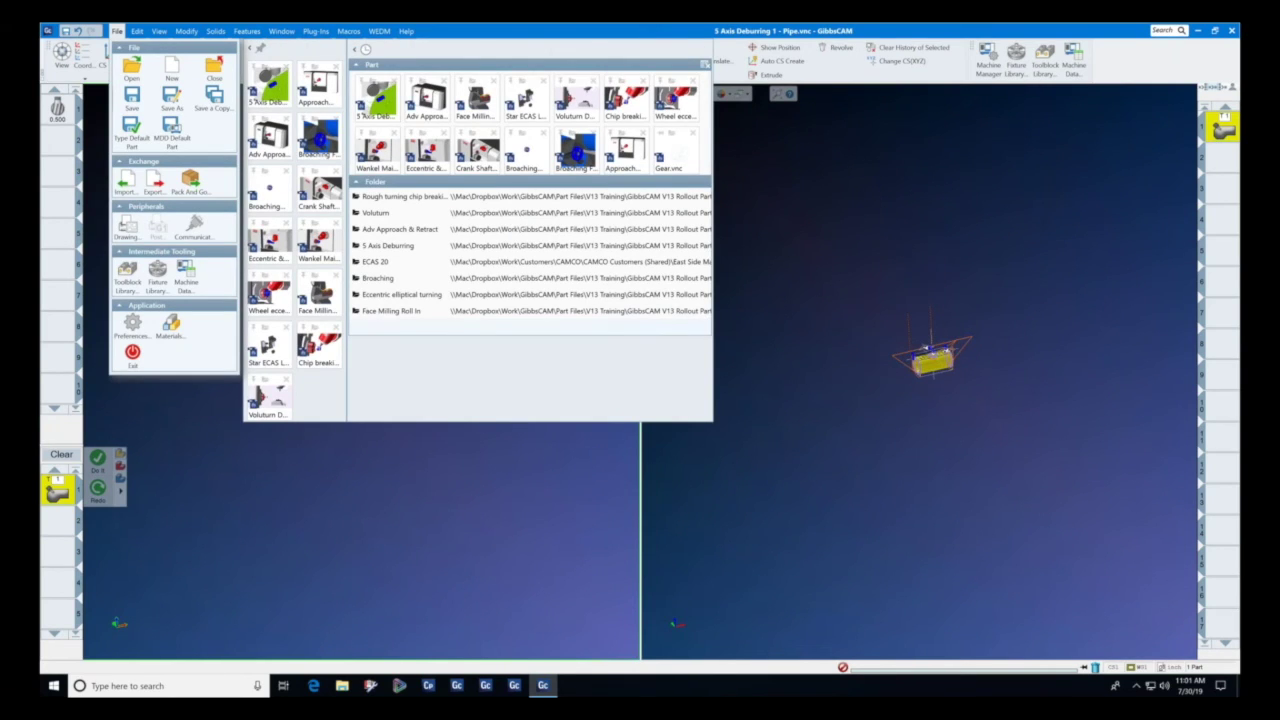
left_click(172, 65)
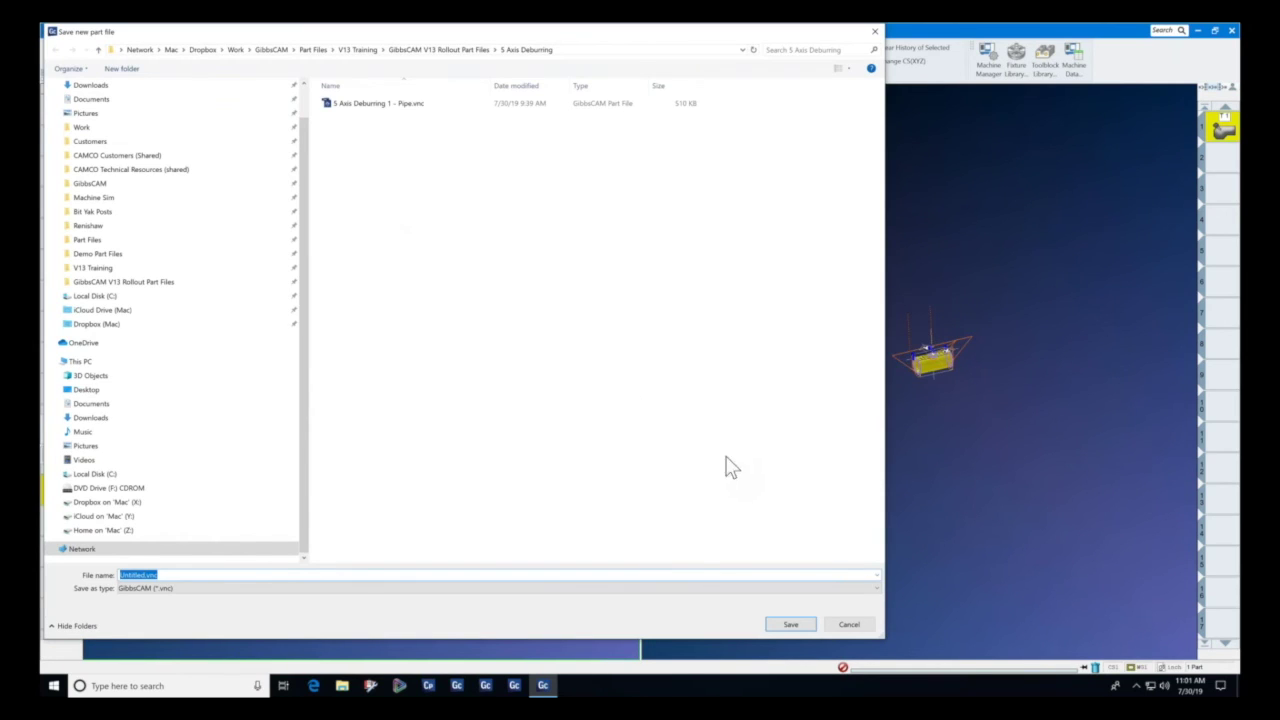
type("vsaoi")
key("BackSpace")
key("BackSpace")
key("BackSpace")
key("BackSpace")
key("Return")
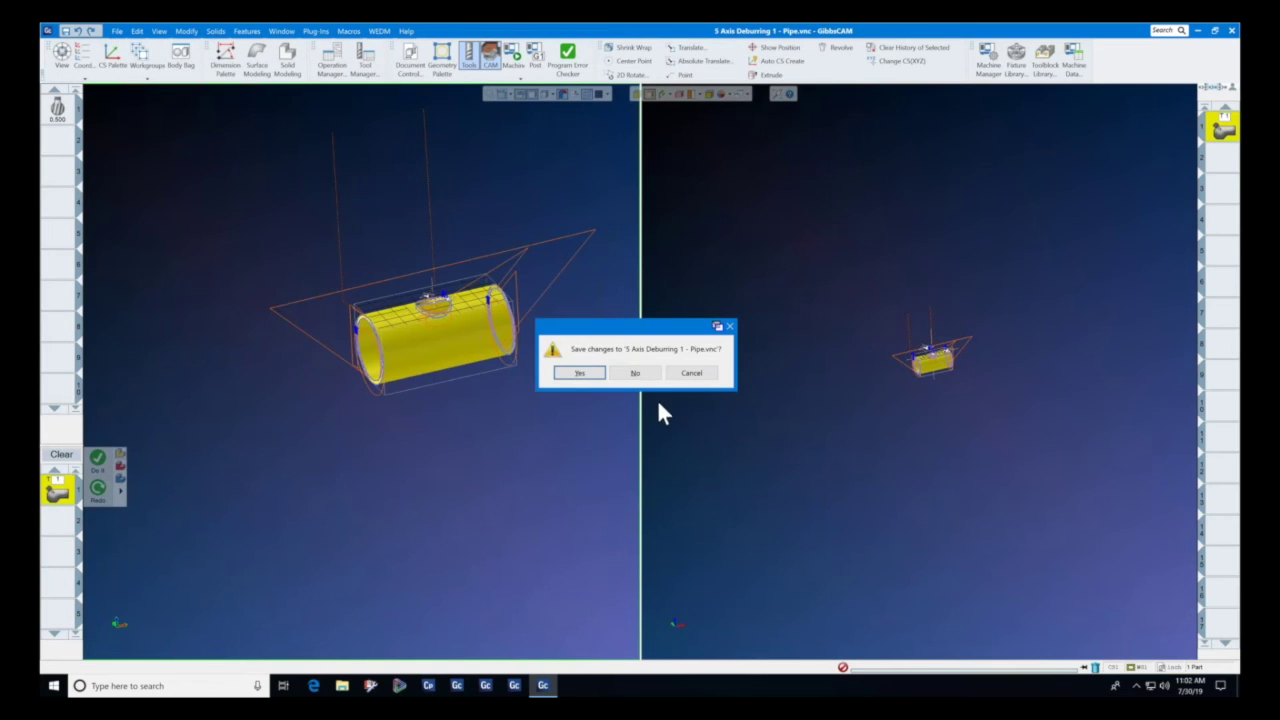
left_click(646, 373)
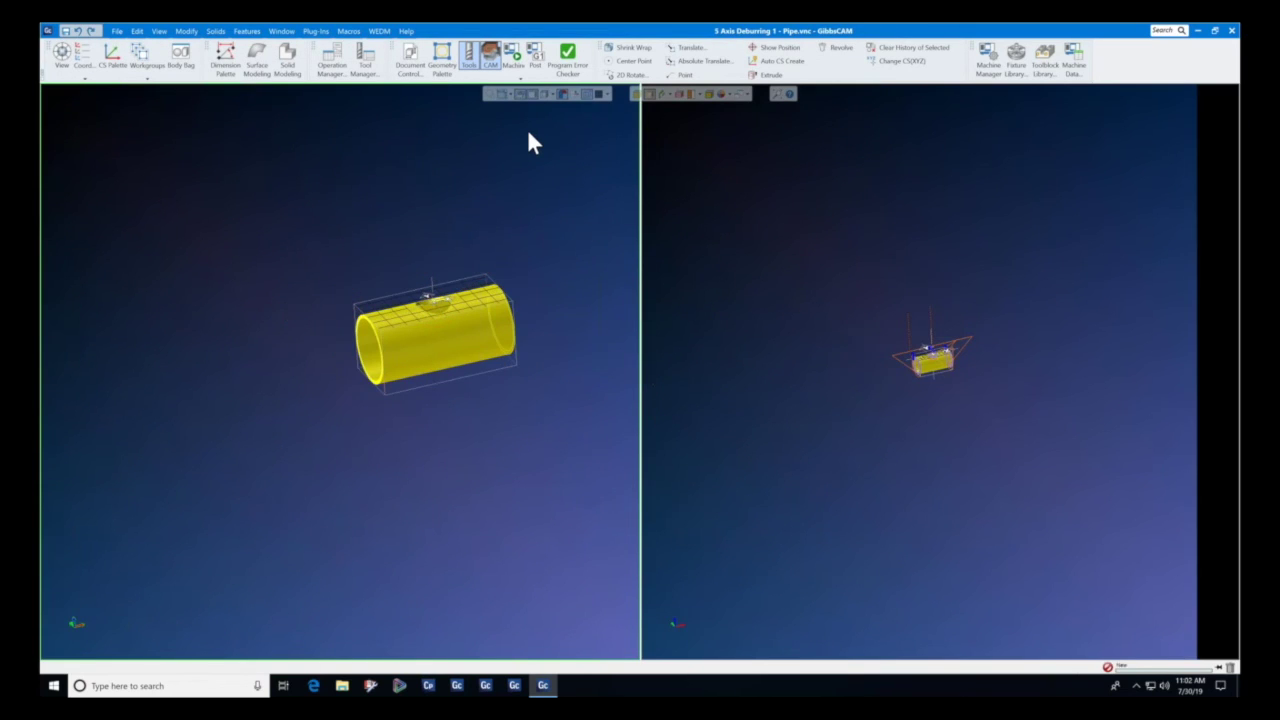
Open the new part's document settings and set the machine to 3 Axis Vertical Mill.
left_click(415, 68)
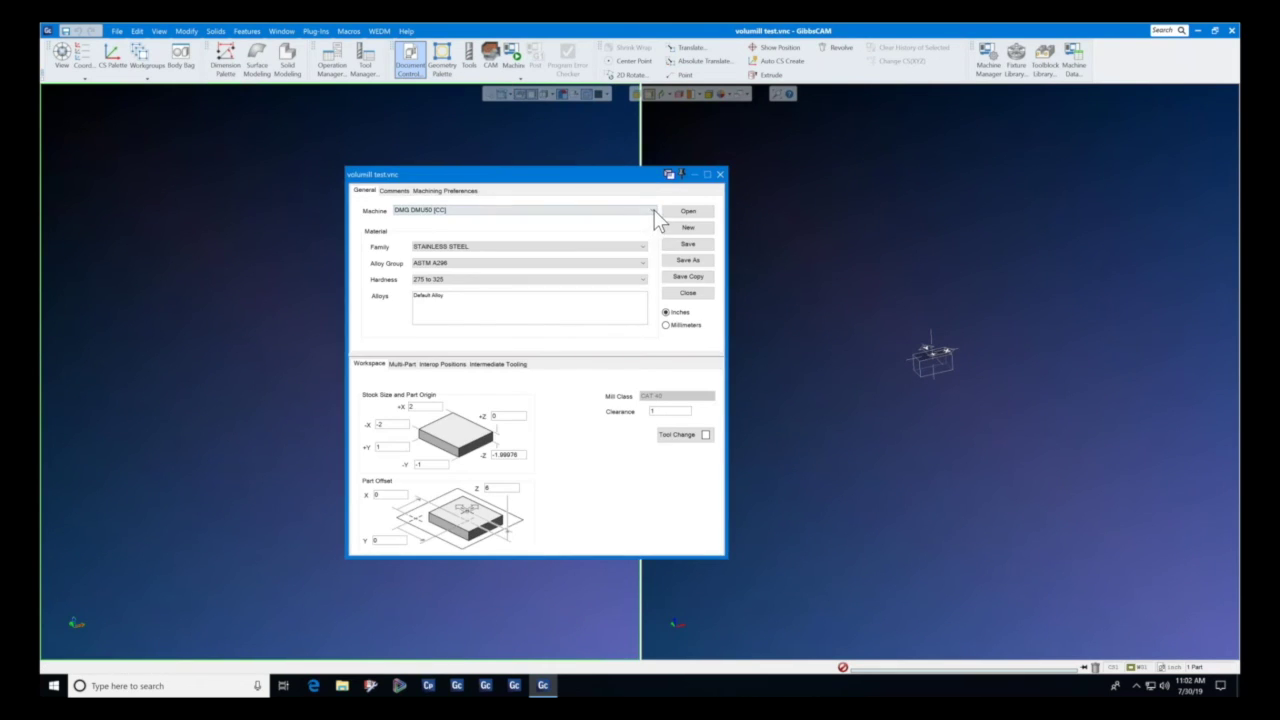
left_click(654, 211)
left_click_drag(651, 262, 537, 206)
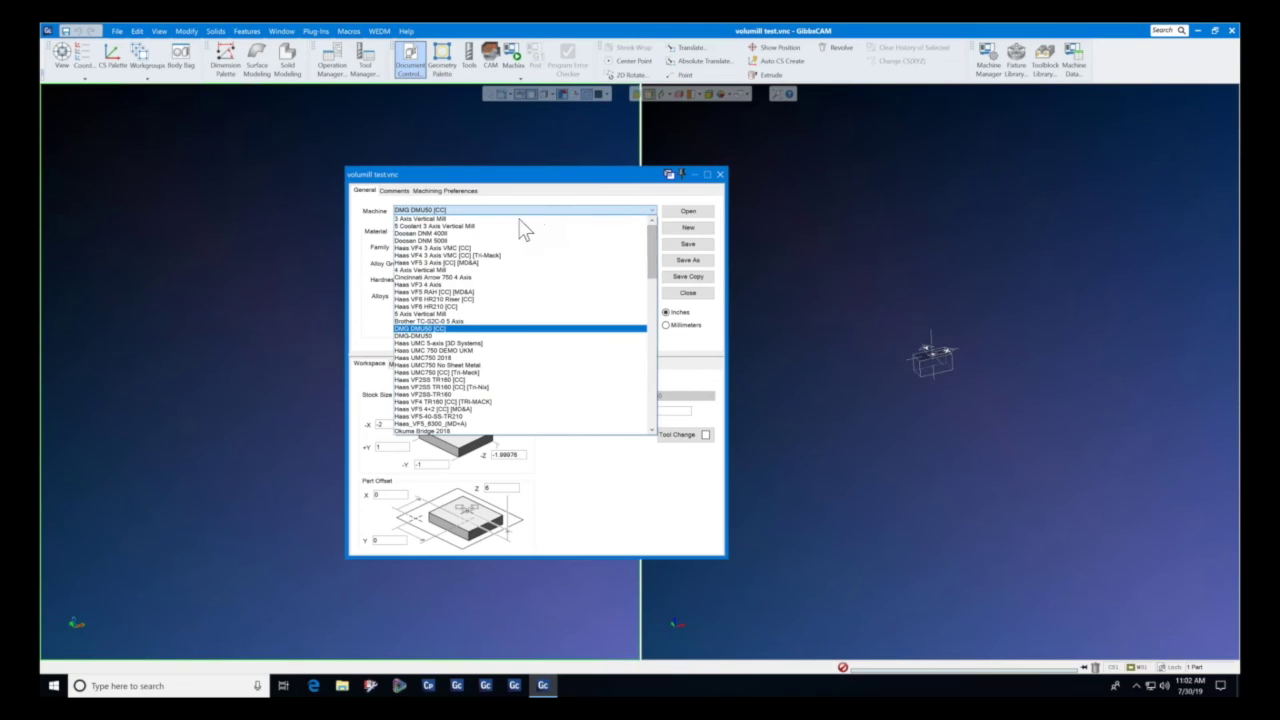
left_click(520, 218)
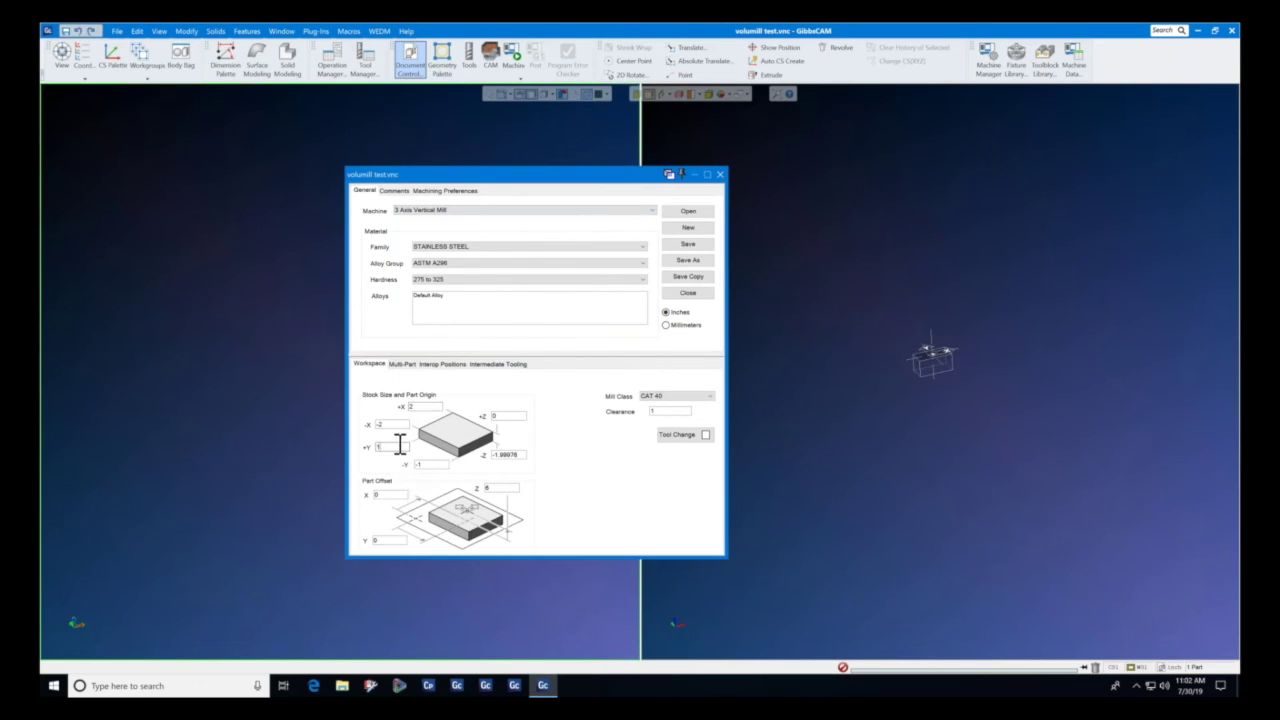
Set the stock size to +Y 2, -Y -2 and -Z -2 inches, and close the document settings.
type("2")
key("Tab")
type("-2")
key("Tab")
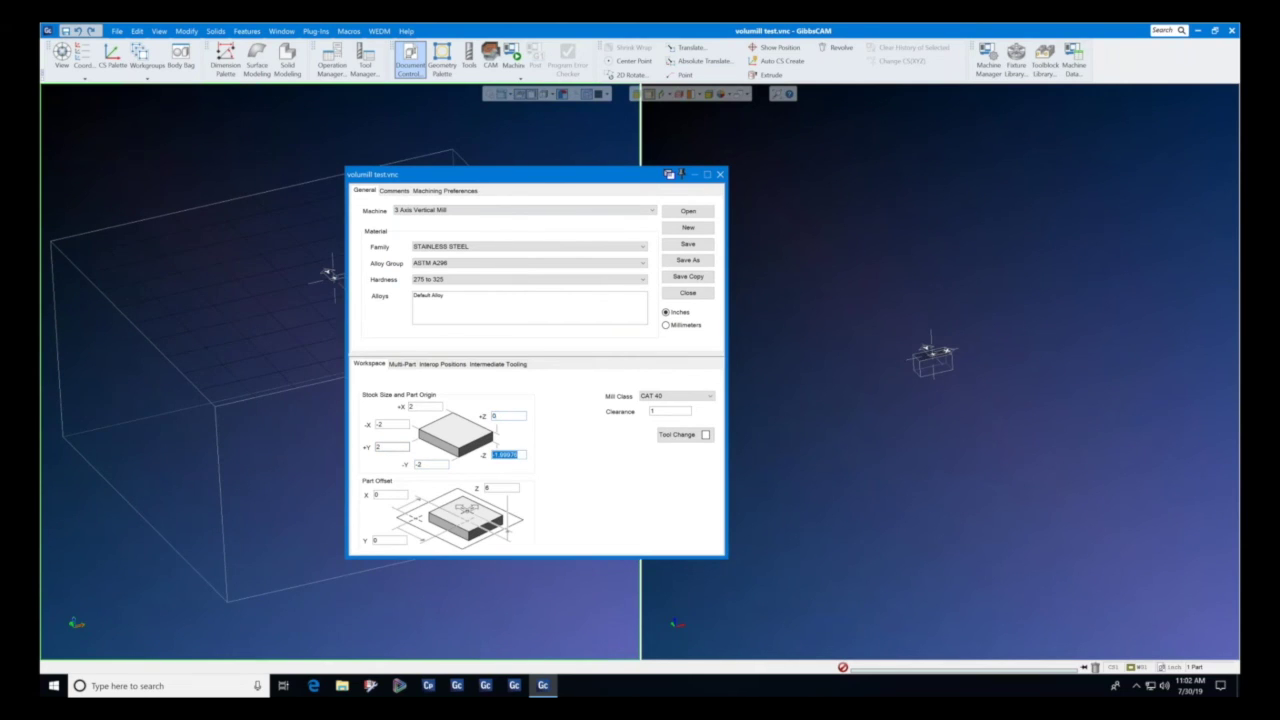
type("-2")
key("Tab")
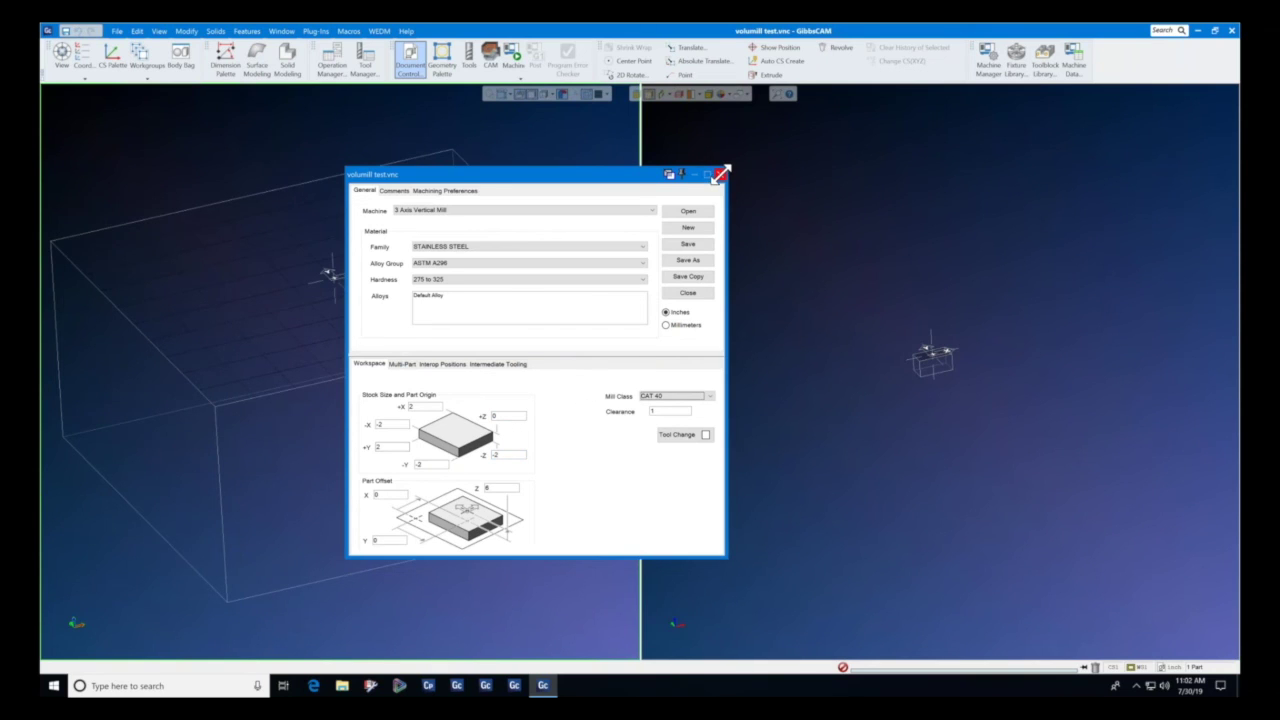
left_click(718, 175)
Change the first internal viewset to a single-pane viewport configuration and close the view settings.
left_click(736, 95)
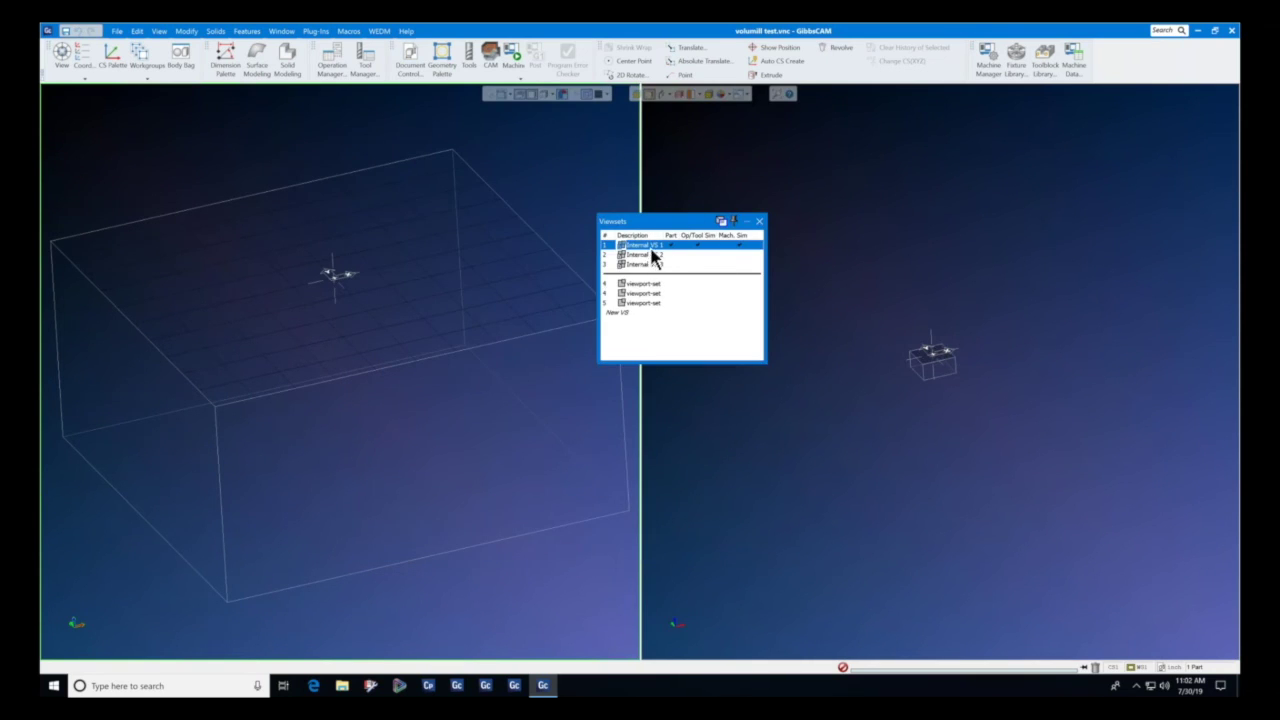
double_click(652, 245)
left_click(531, 296)
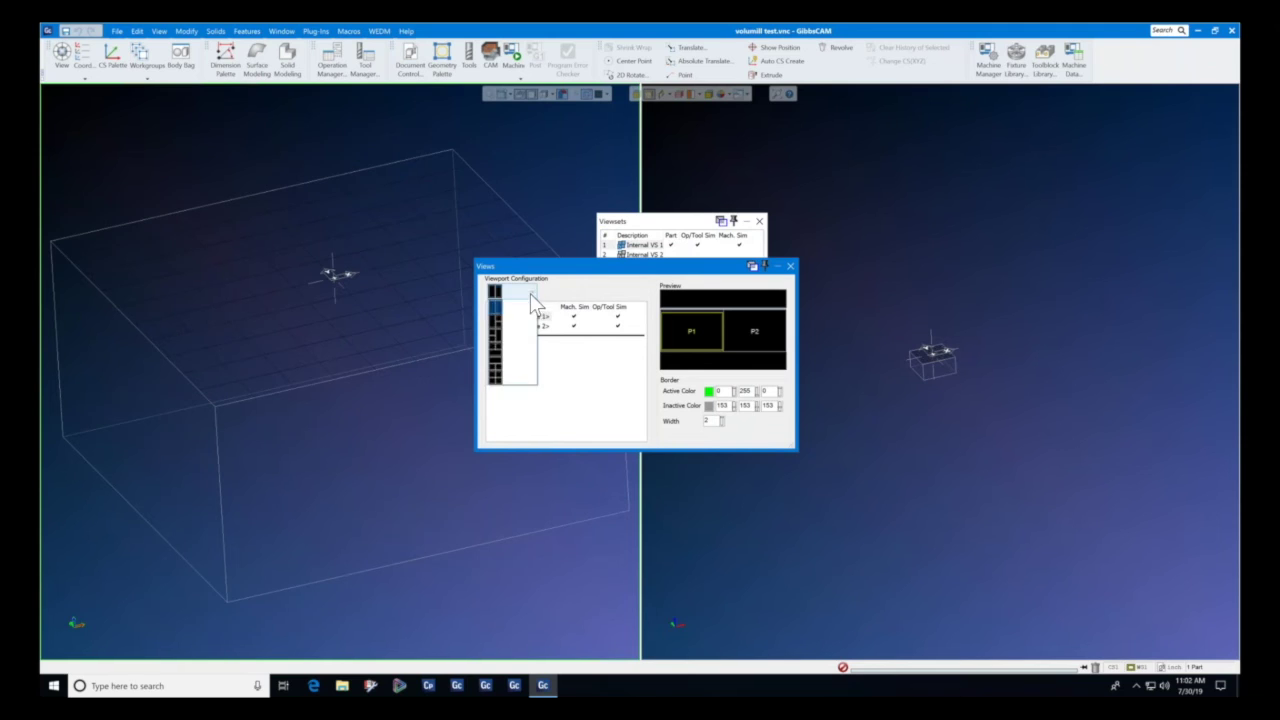
left_click(614, 306)
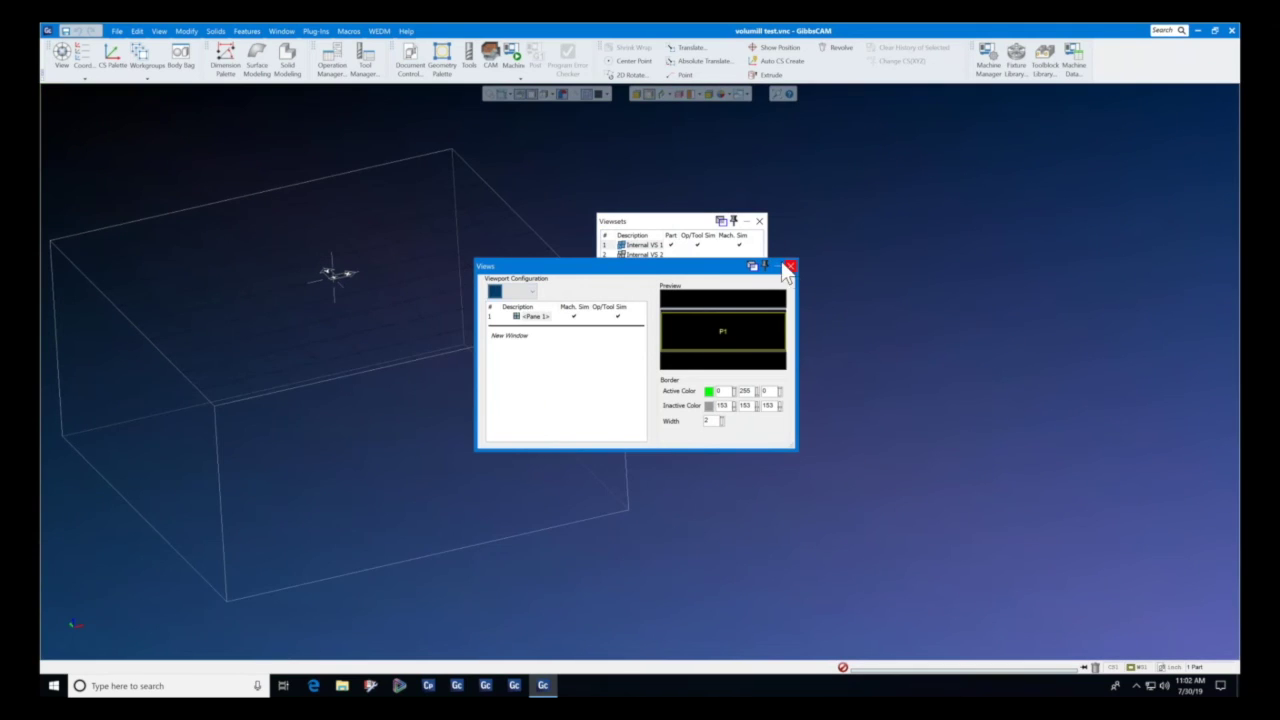
left_click(790, 267)
left_click(759, 222)
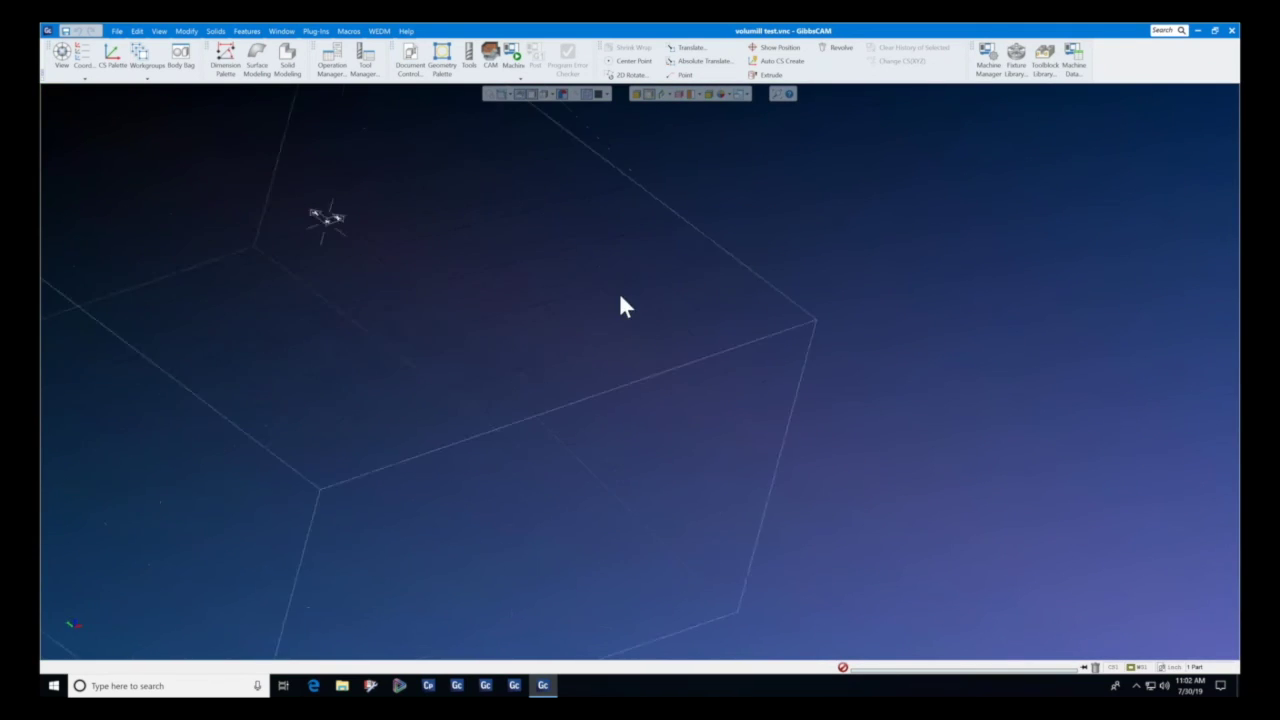
Create a solid cuboid matching the stock, from X -2, Y -2, Z -2 to X 2, Y 2, Z 0.
left_click(288, 63)
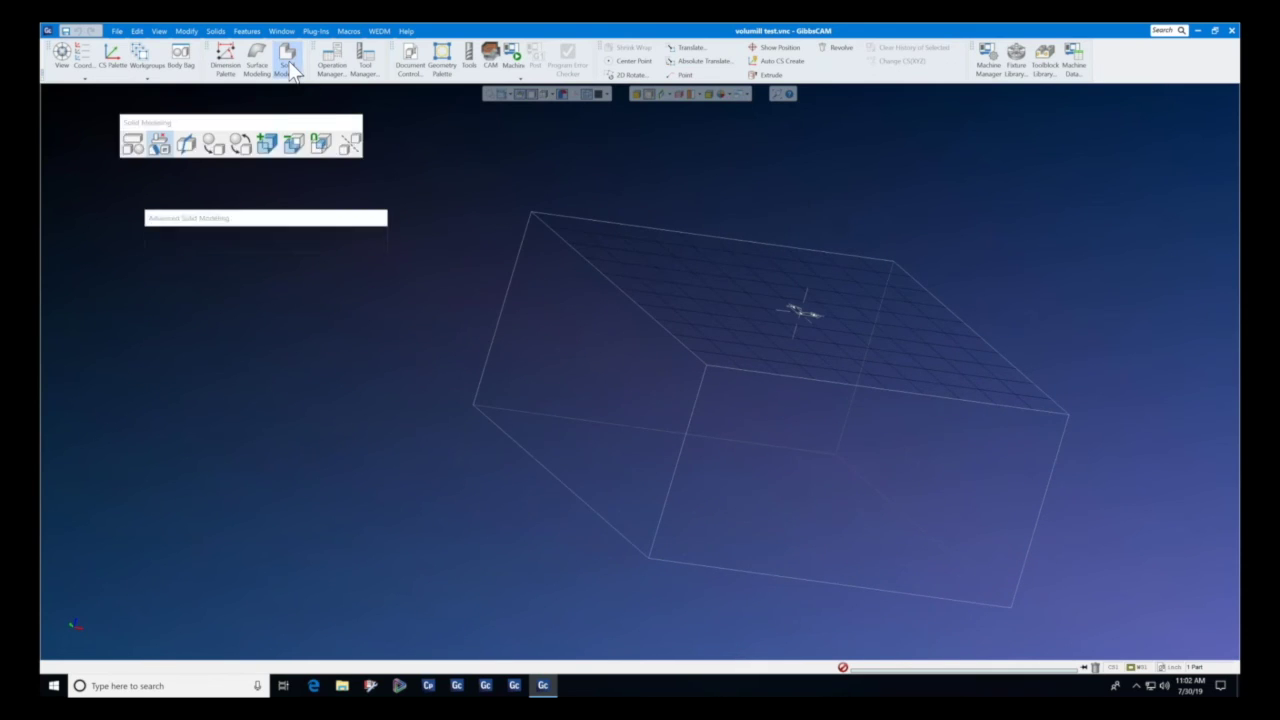
left_click(146, 150)
left_click(168, 196)
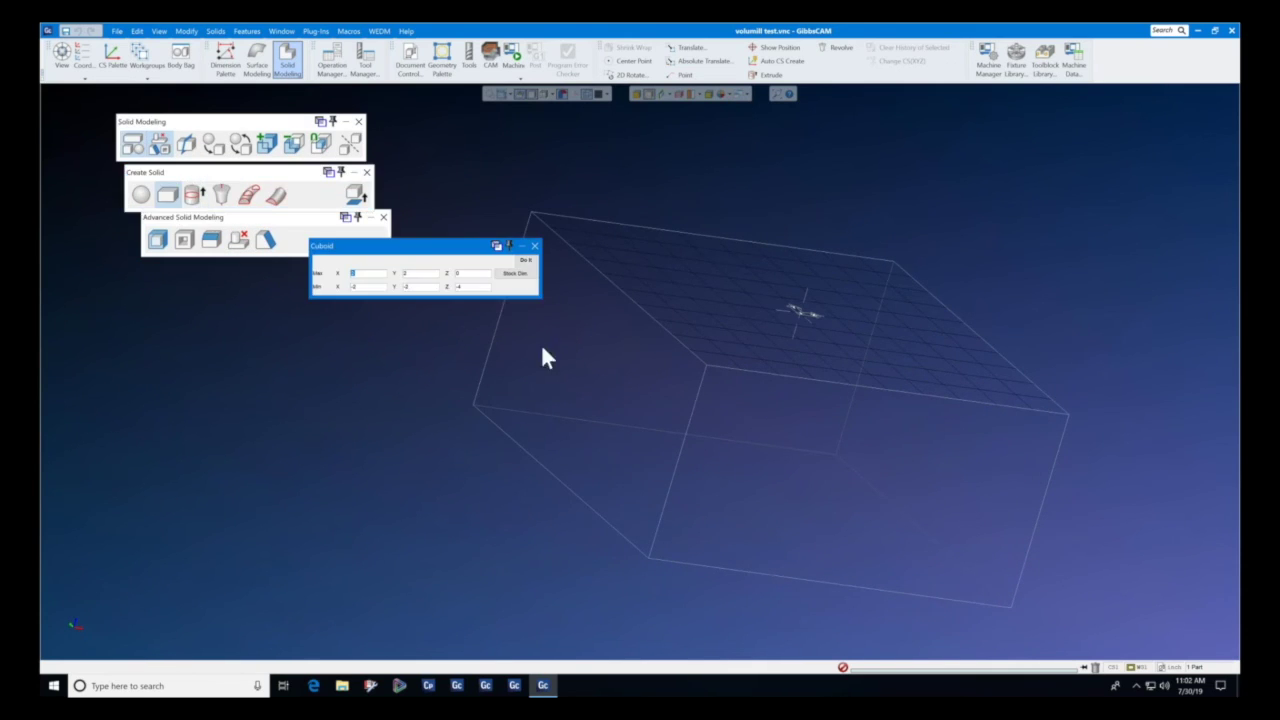
left_click(527, 261)
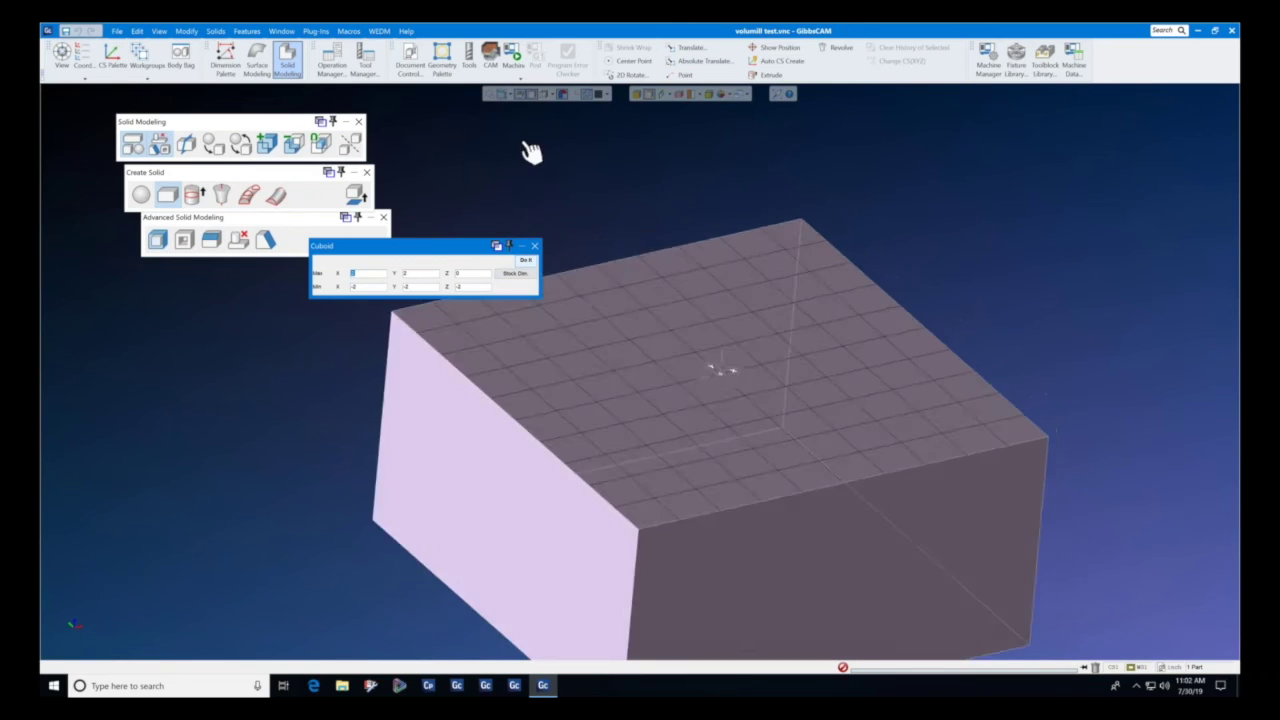
Create a six-sided polygon centered at the origin with a distance to flat of 1.5.
left_click(441, 58)
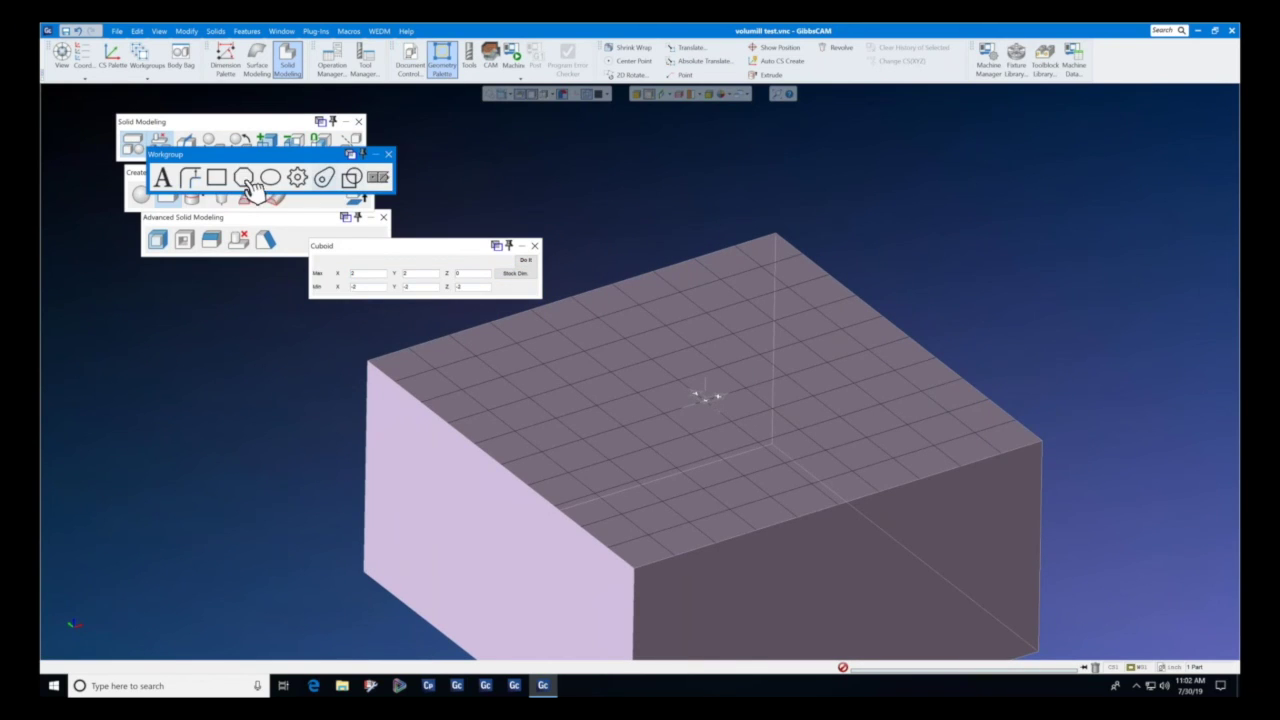
left_click(245, 177)
double_click(246, 175)
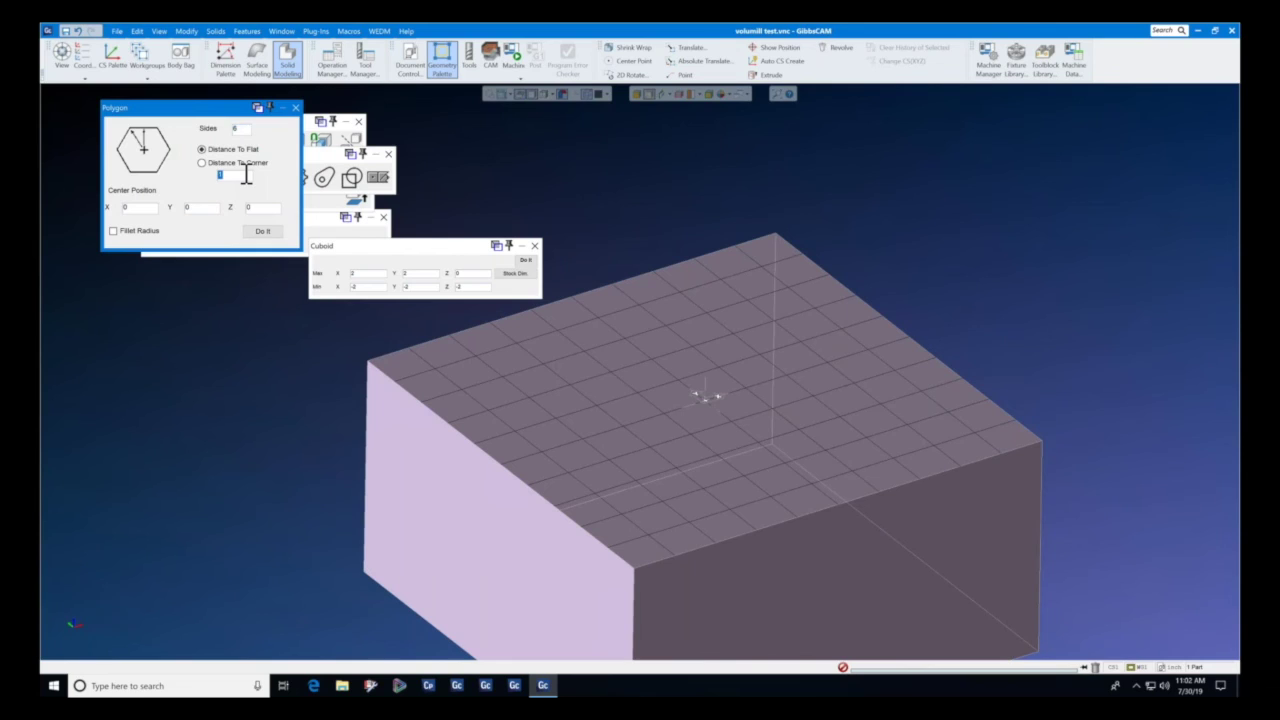
type("1.5")
left_click(262, 231)
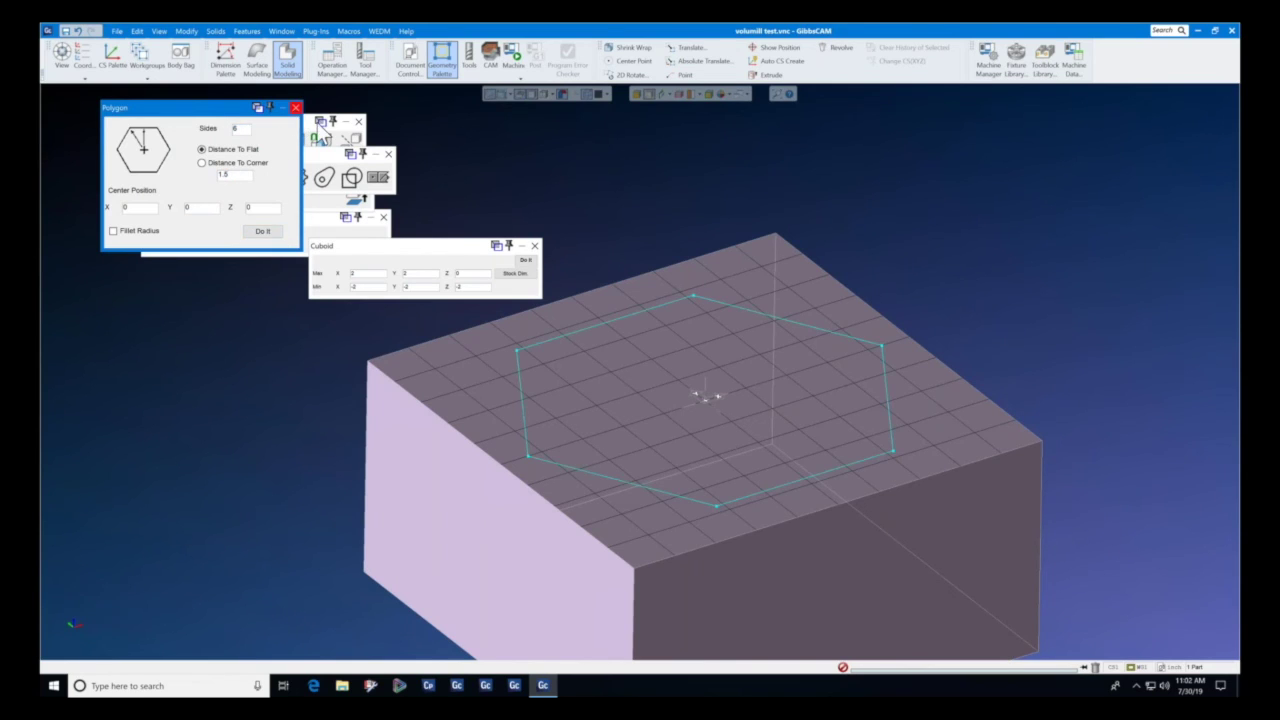
left_click(295, 108)
Extrude the hexagon into a solid from Z 1 to Z -1.
left_click(620, 328)
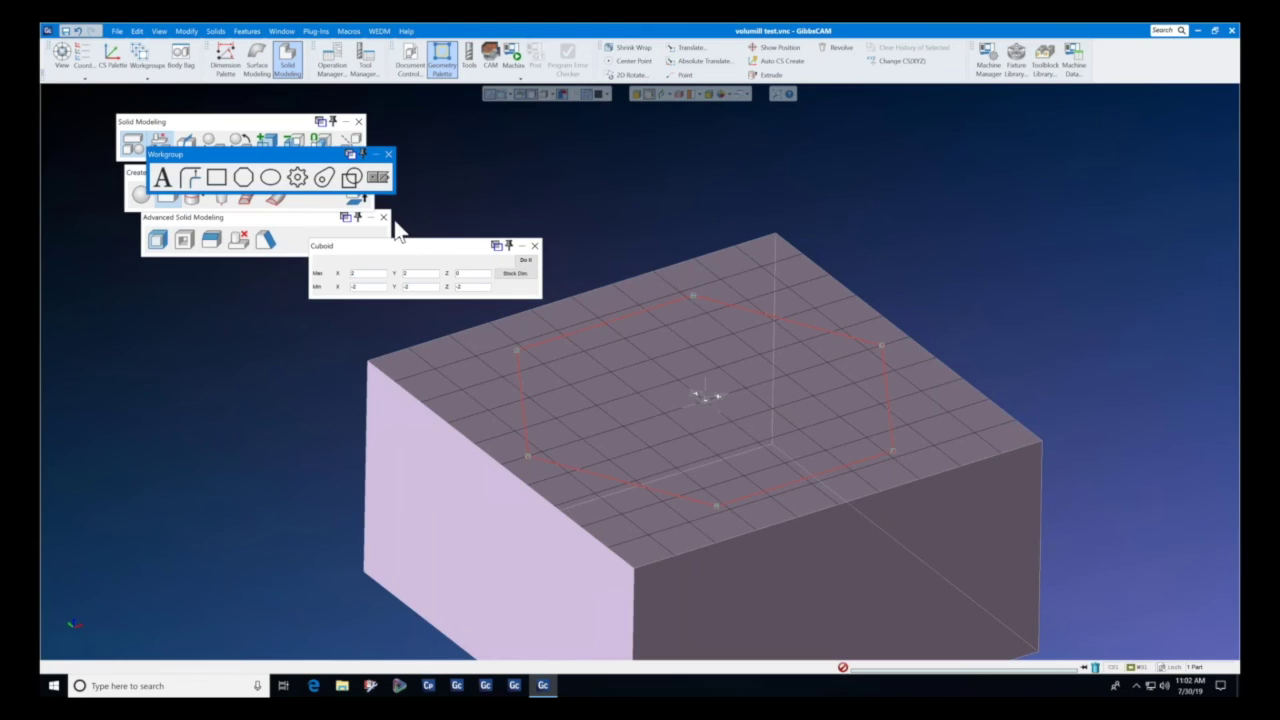
left_click(389, 156)
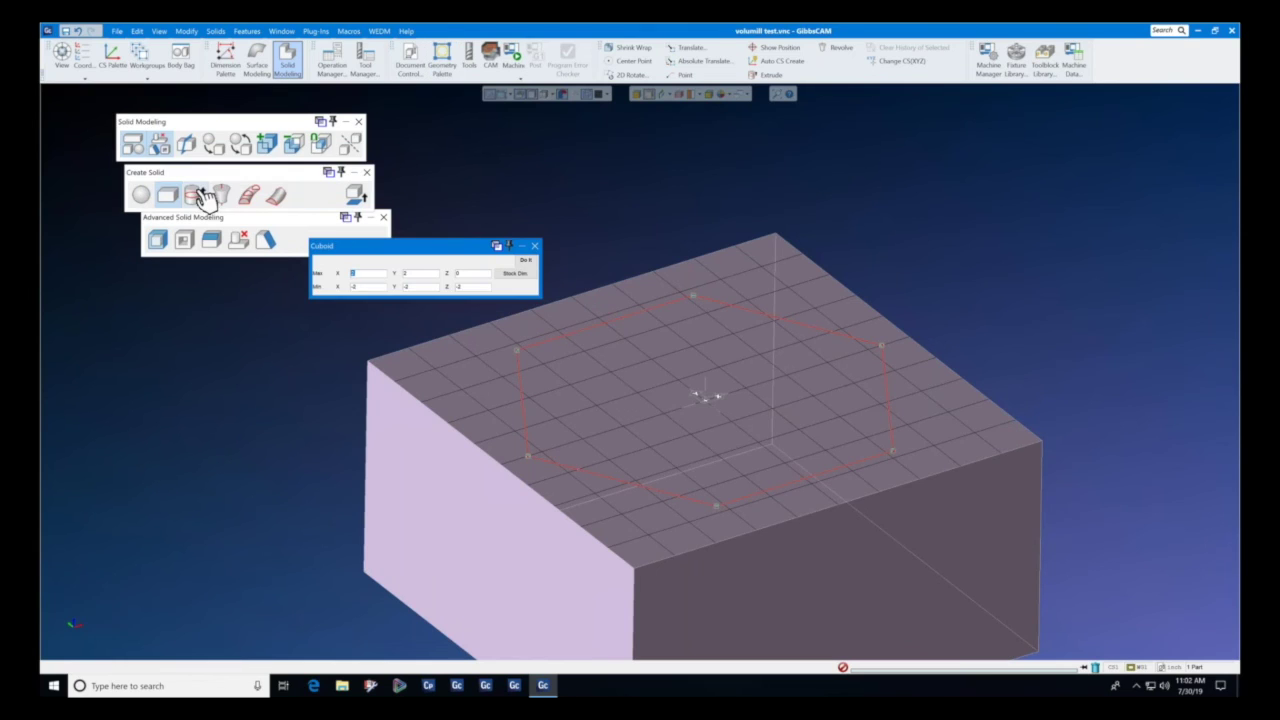
left_click(193, 195)
type("3")
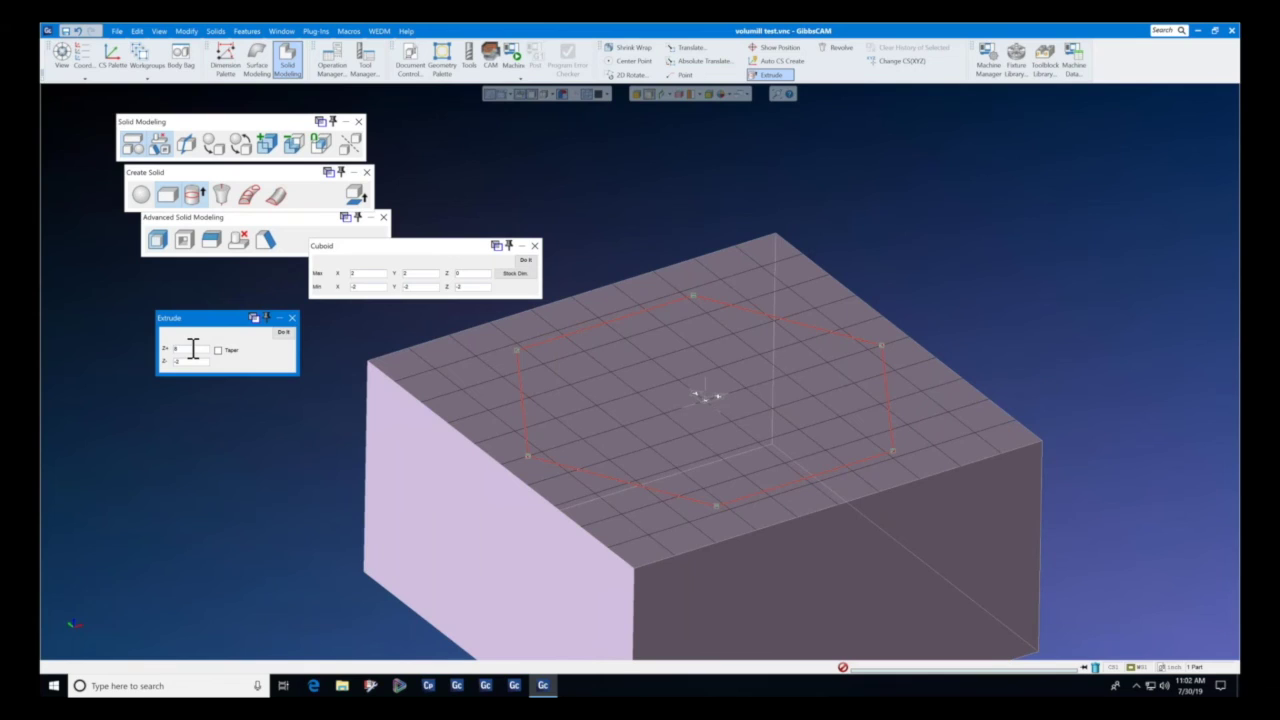
double_click(193, 351)
type("5")
left_click(284, 332)
Subtract the extruded hexagon from the block to form the pocket, and close solid modeling.
left_click(458, 442)
left_click(565, 406)
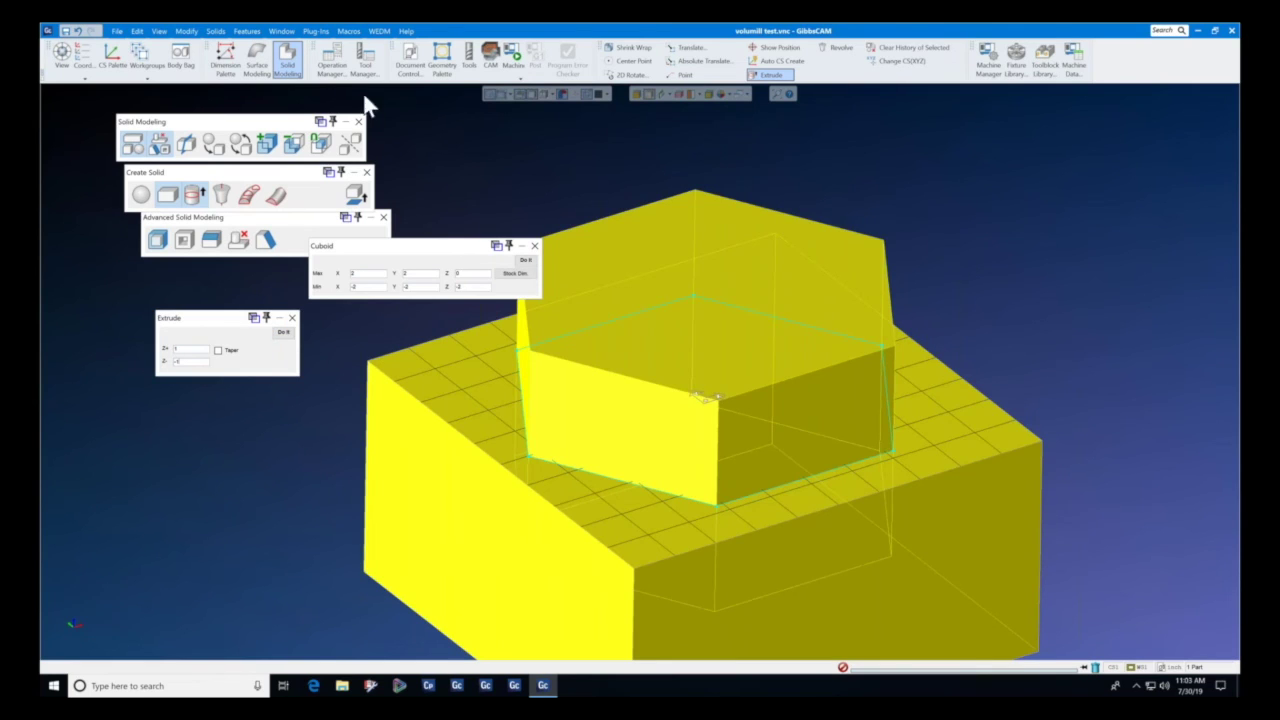
left_click(298, 144)
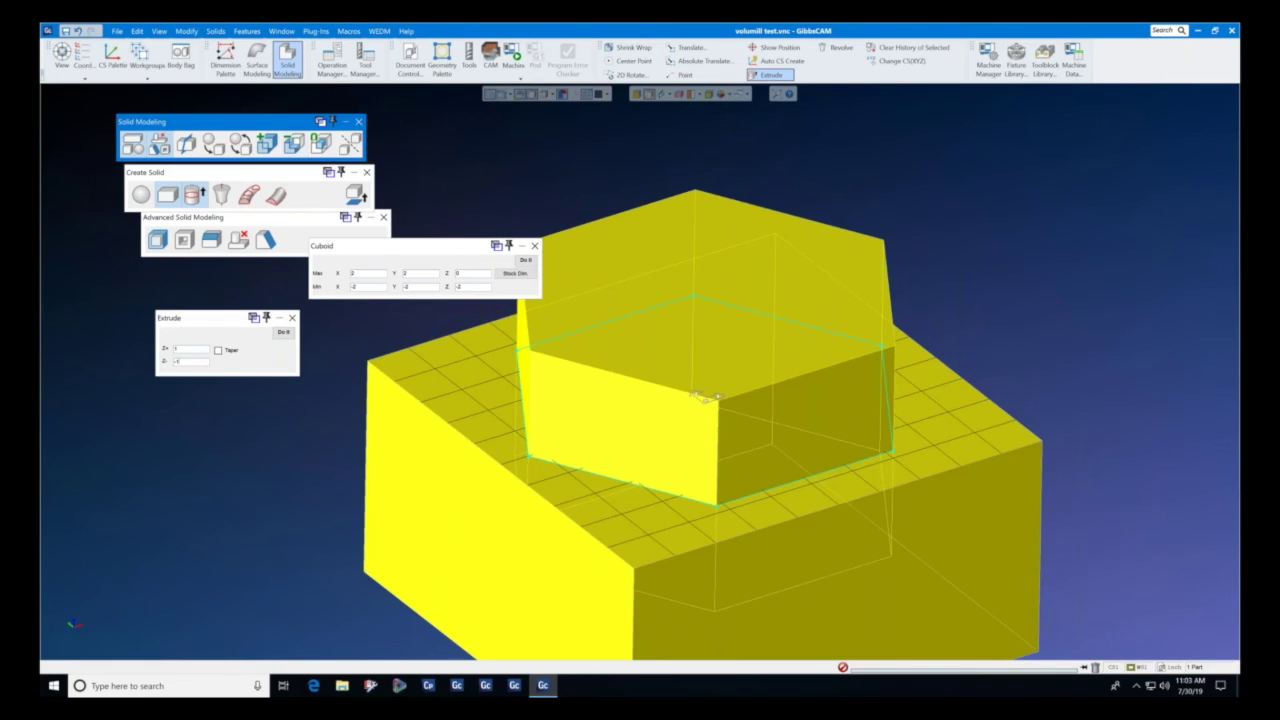
left_click(359, 123)
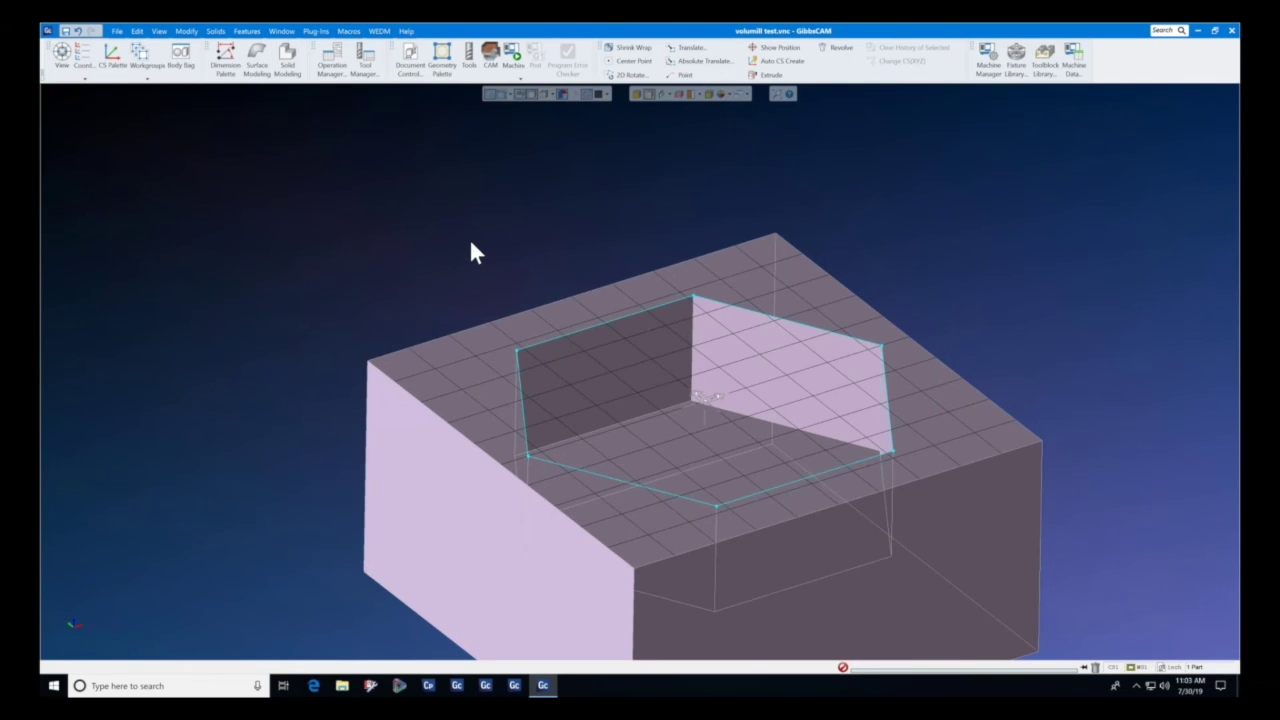
Delete the hexagon geometry around the pocket and hide the block's hidden edge lines.
middle_click_drag(471, 243, 322, 287)
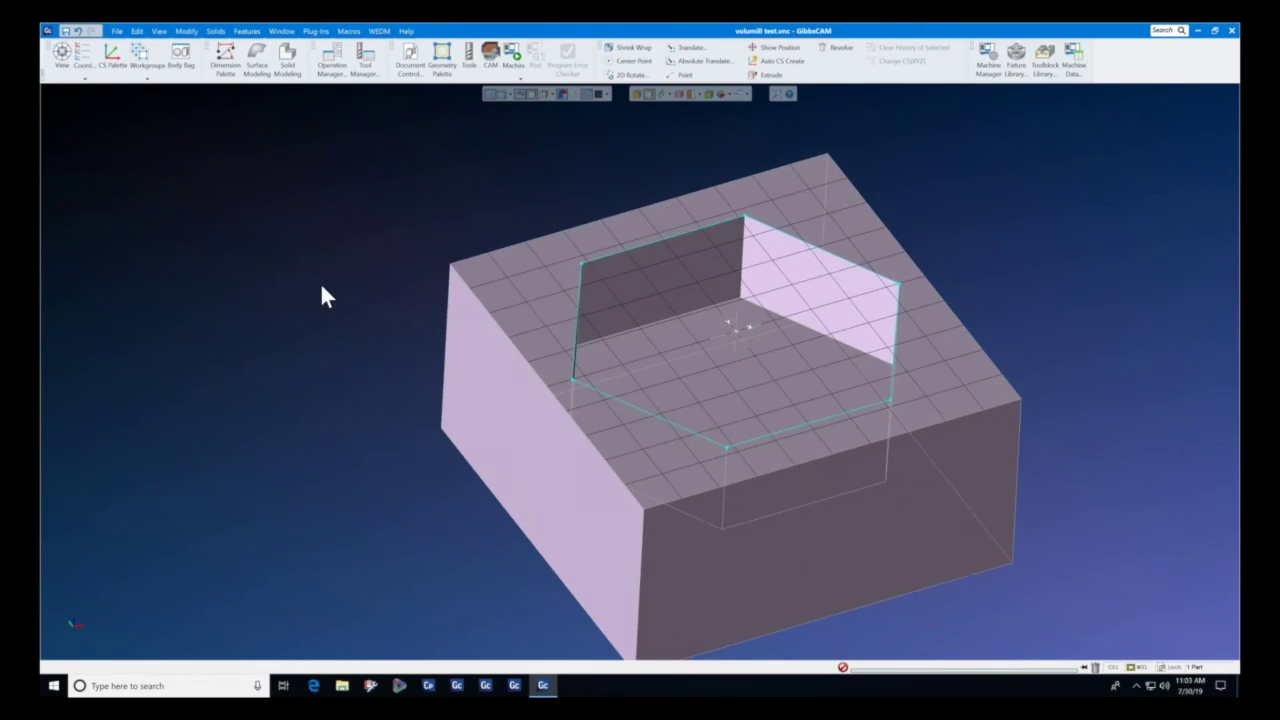
scroll(659, 264, "up", 1)
scroll(680, 212, "down", 3)
double_click(680, 215)
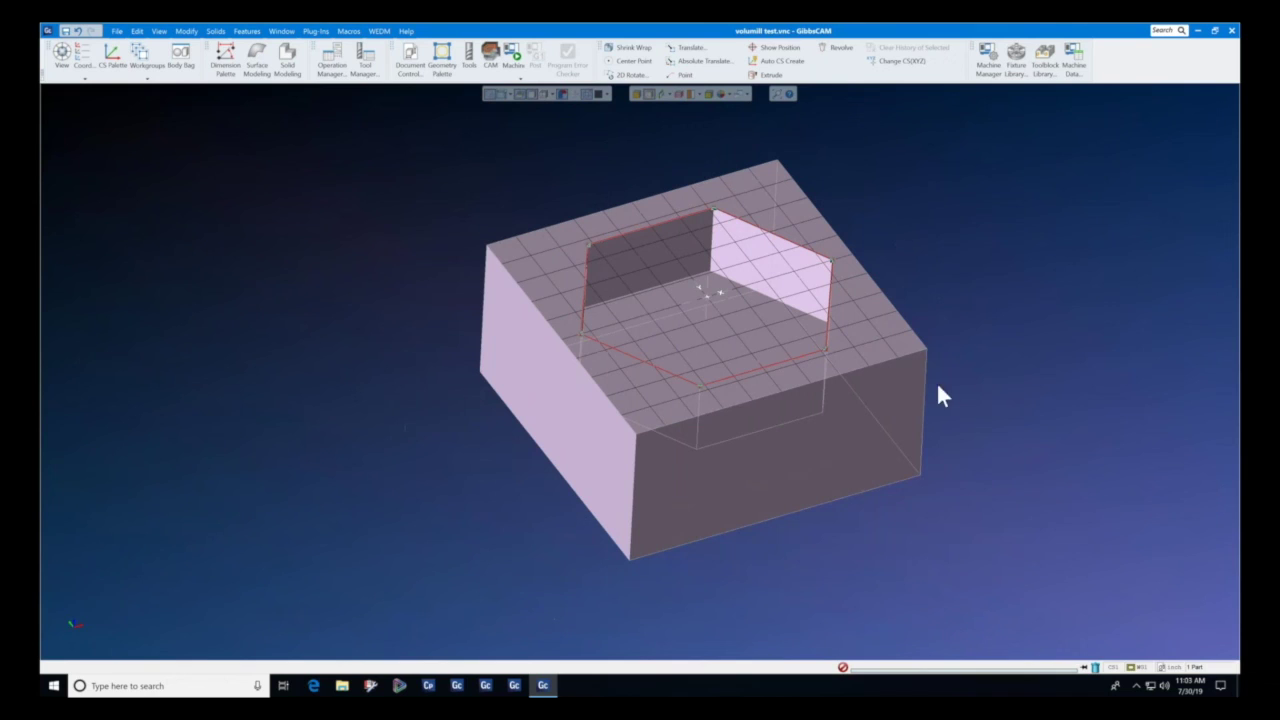
left_click(1096, 667)
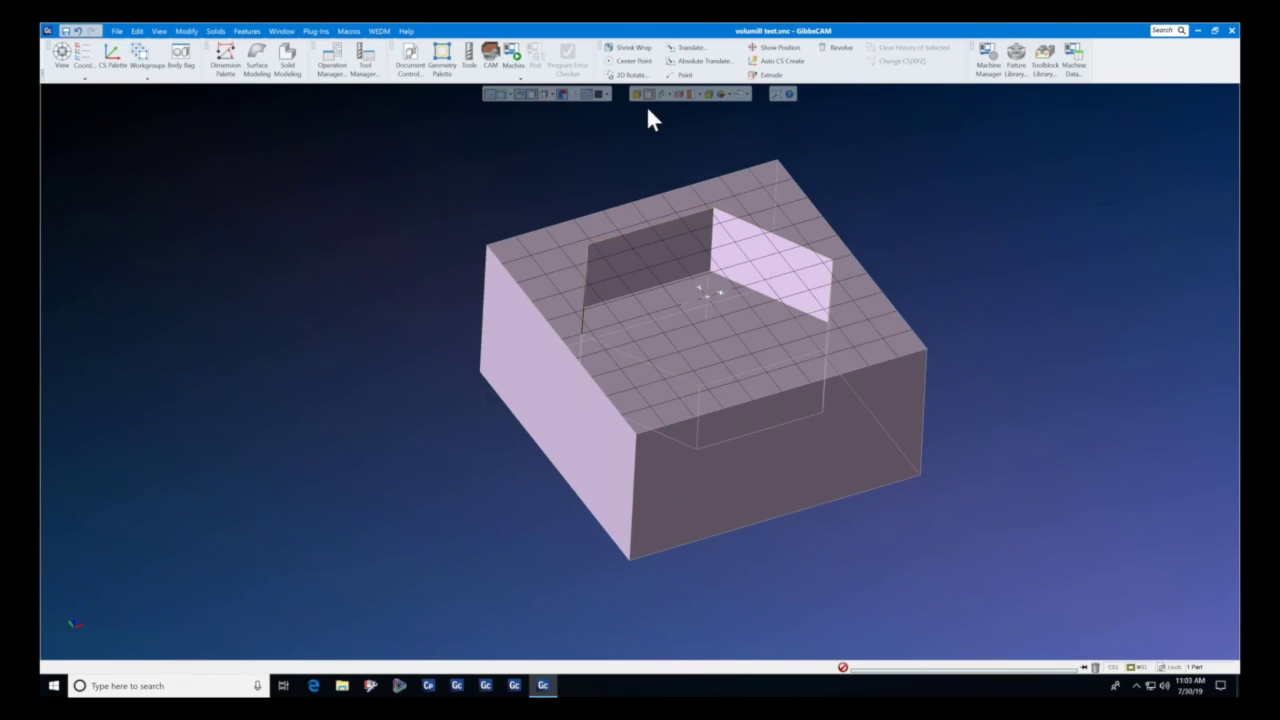
left_click(650, 96)
middle_click_drag(524, 215, 507, 224)
scroll(507, 224, "up", 2)
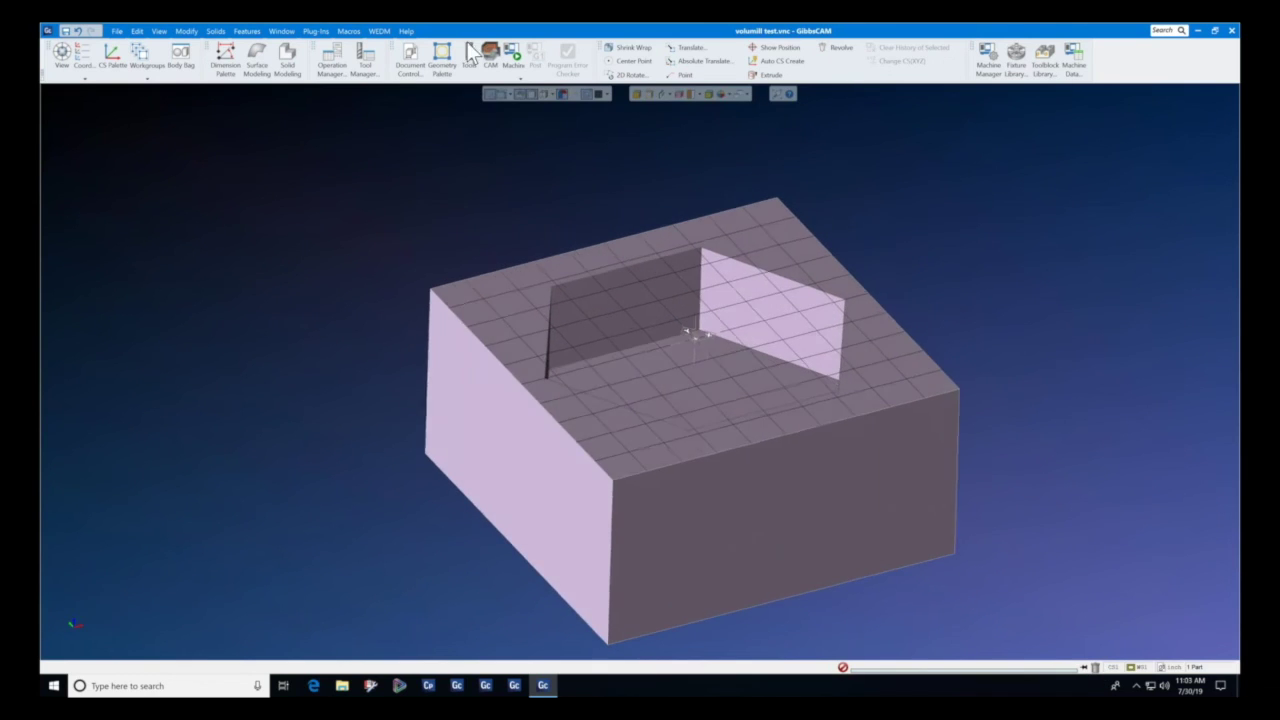
Define milling tool 1 as a finish end mill with diameter 0.5 and corner radius 0.
left_click(468, 52)
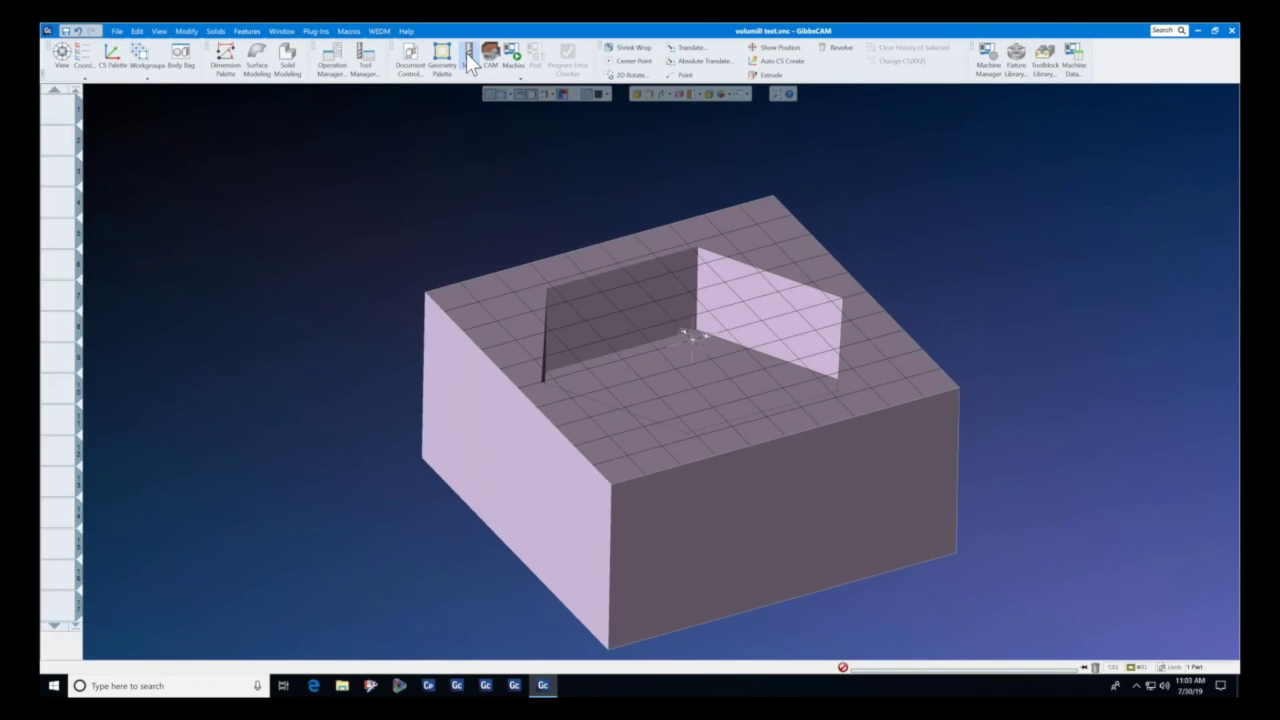
double_click(62, 110)
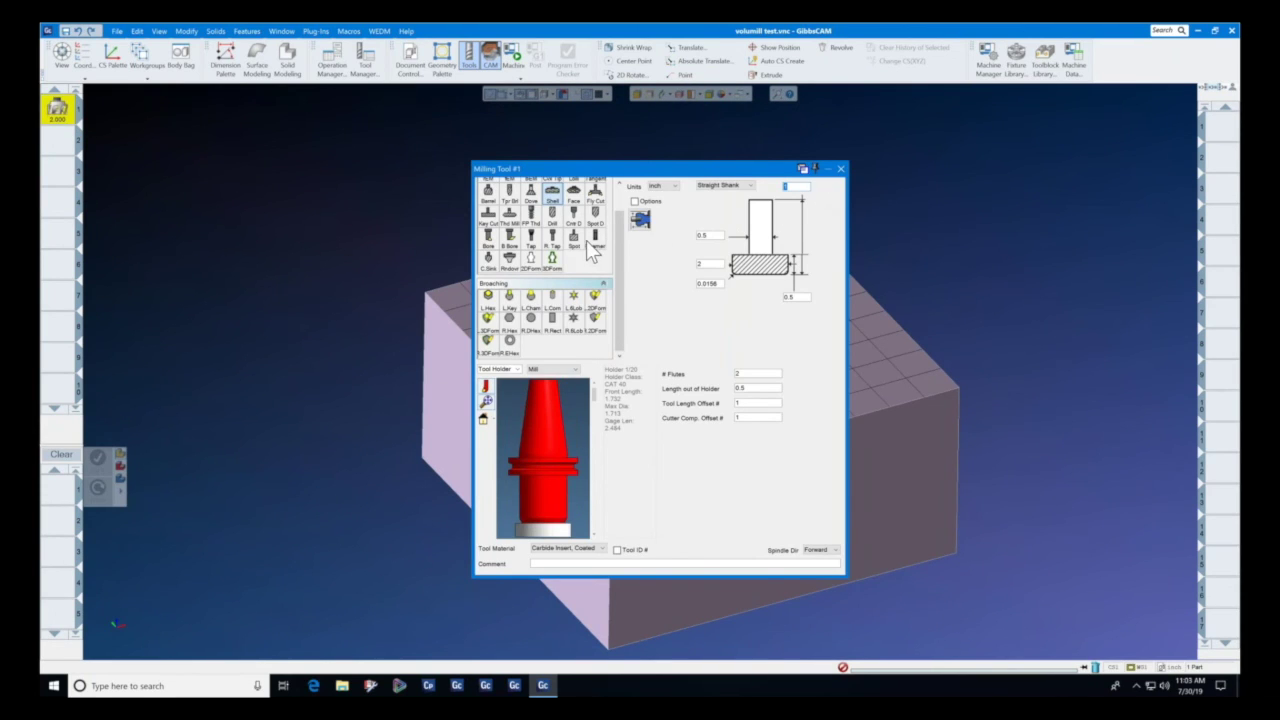
scroll(614, 255, "up", 2)
left_click(510, 203)
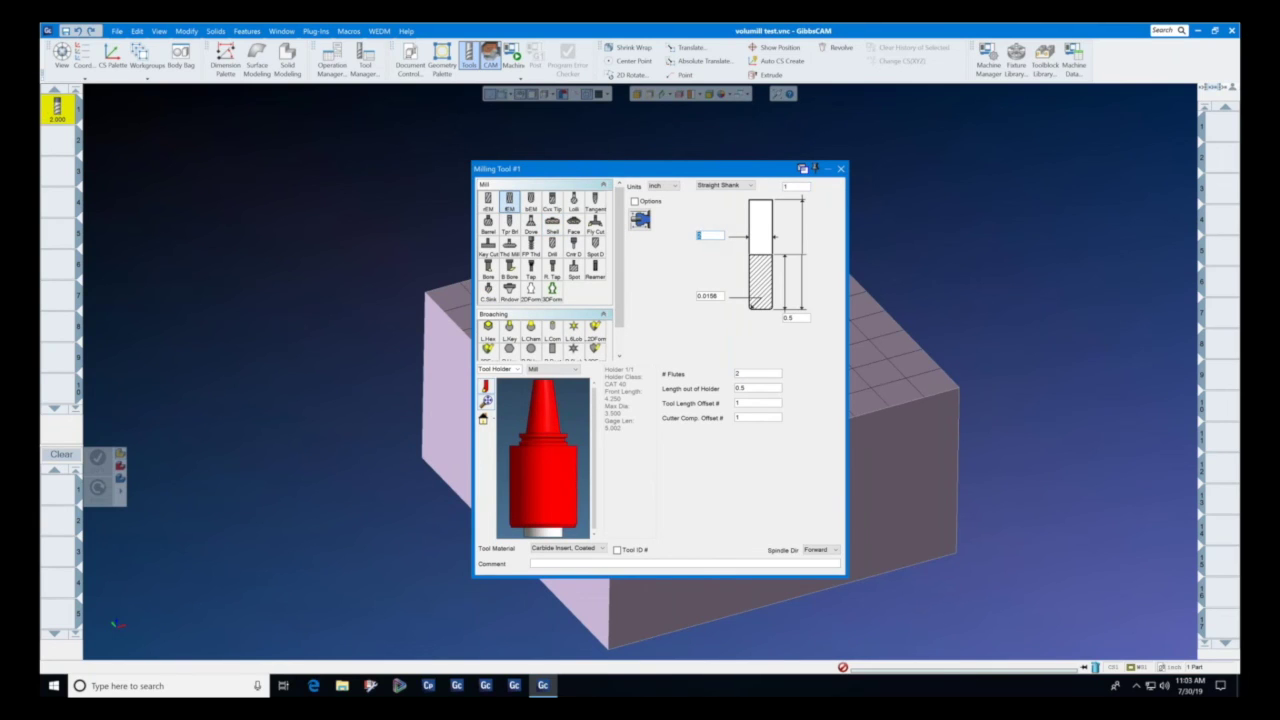
type(".5")
double_click(721, 298)
type("0")
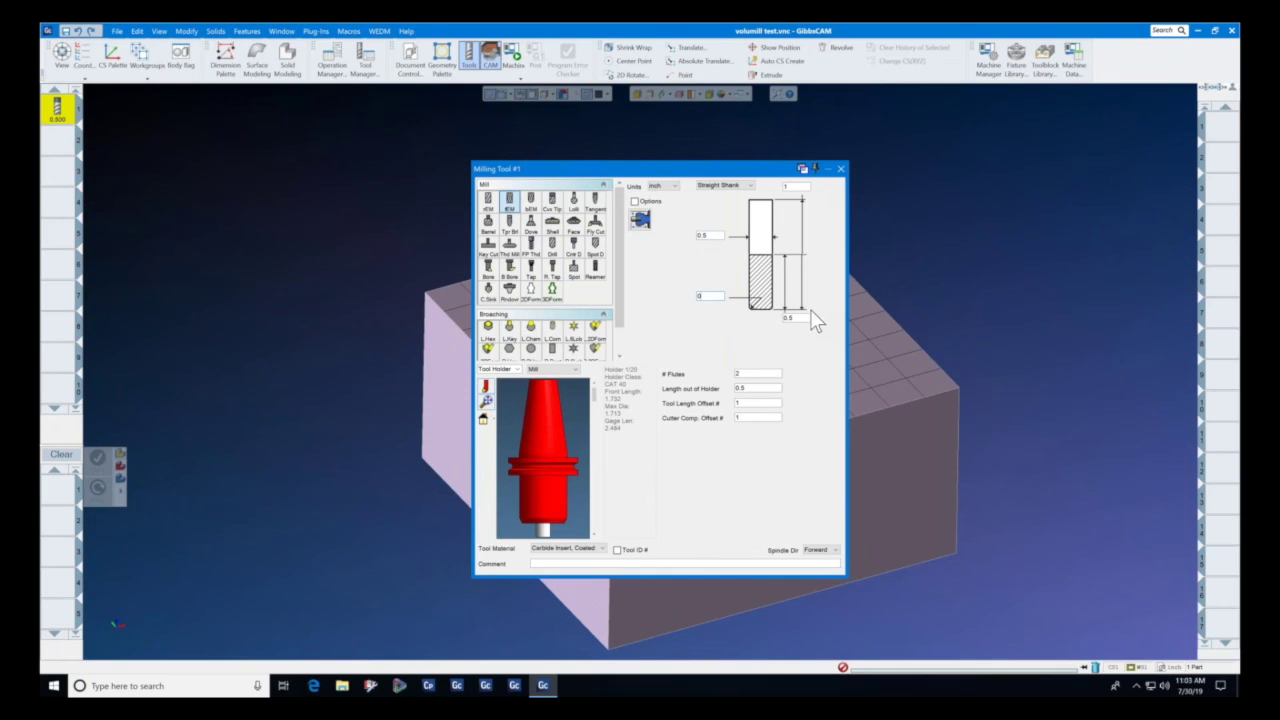
Set the end mill's flute length to 1.25, total length to 3.5, flutes to 6 and length out of holder to 1.375.
double_click(789, 317)
type("1.25")
double_click(788, 186)
type("3.5")
type("8")
double_click(760, 390)
type("1.375")
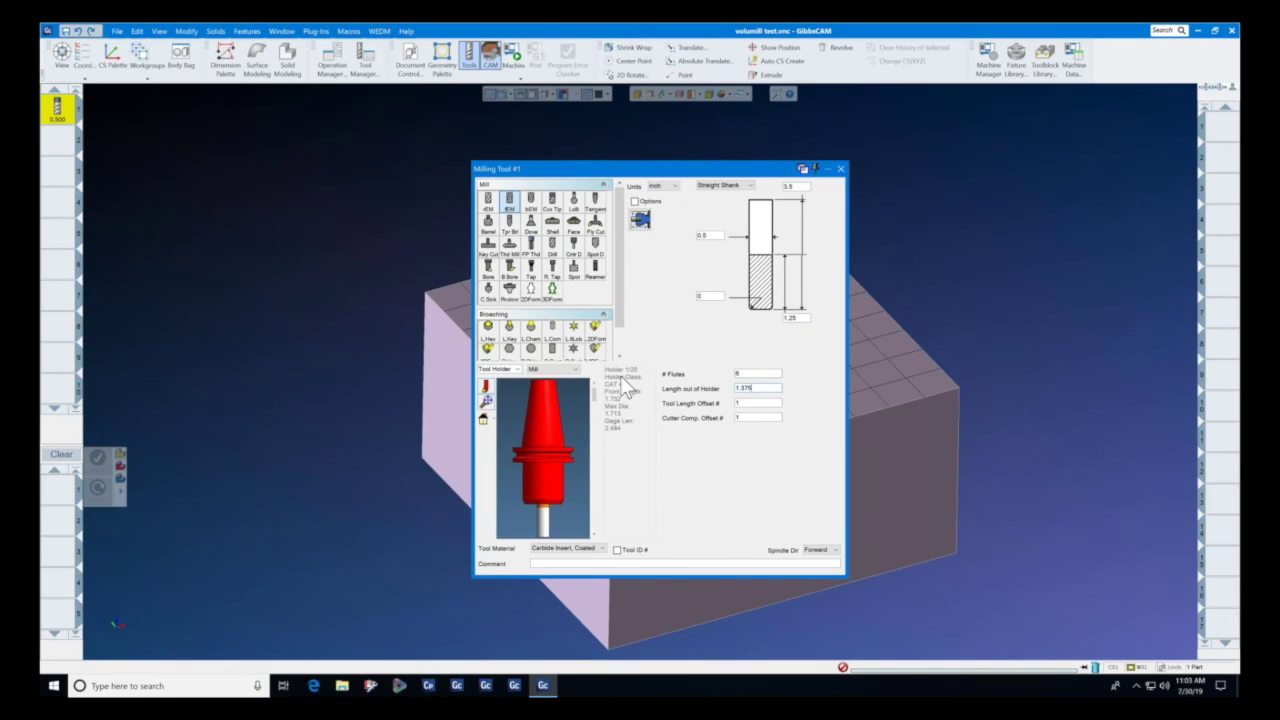
Give the end mill a Shrink Fit holder and Carbide Solid material, and close the tool definition.
left_click(570, 369)
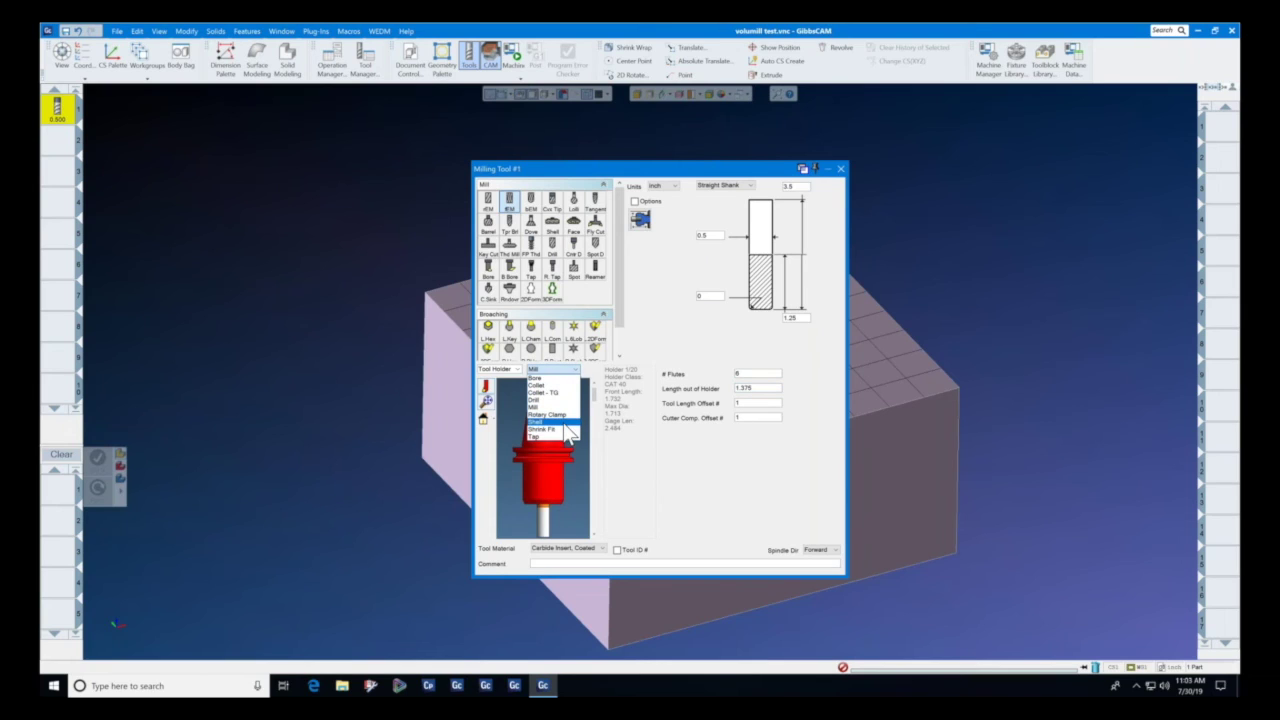
left_click(563, 430)
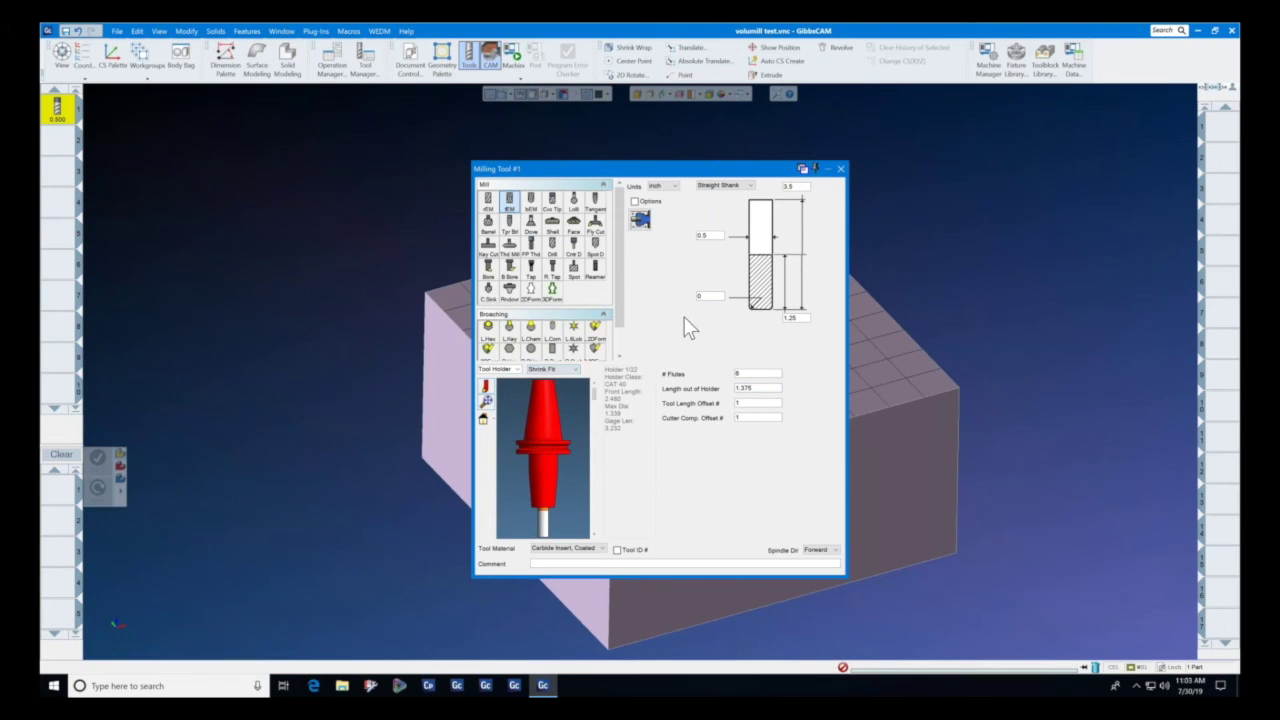
left_click(603, 549)
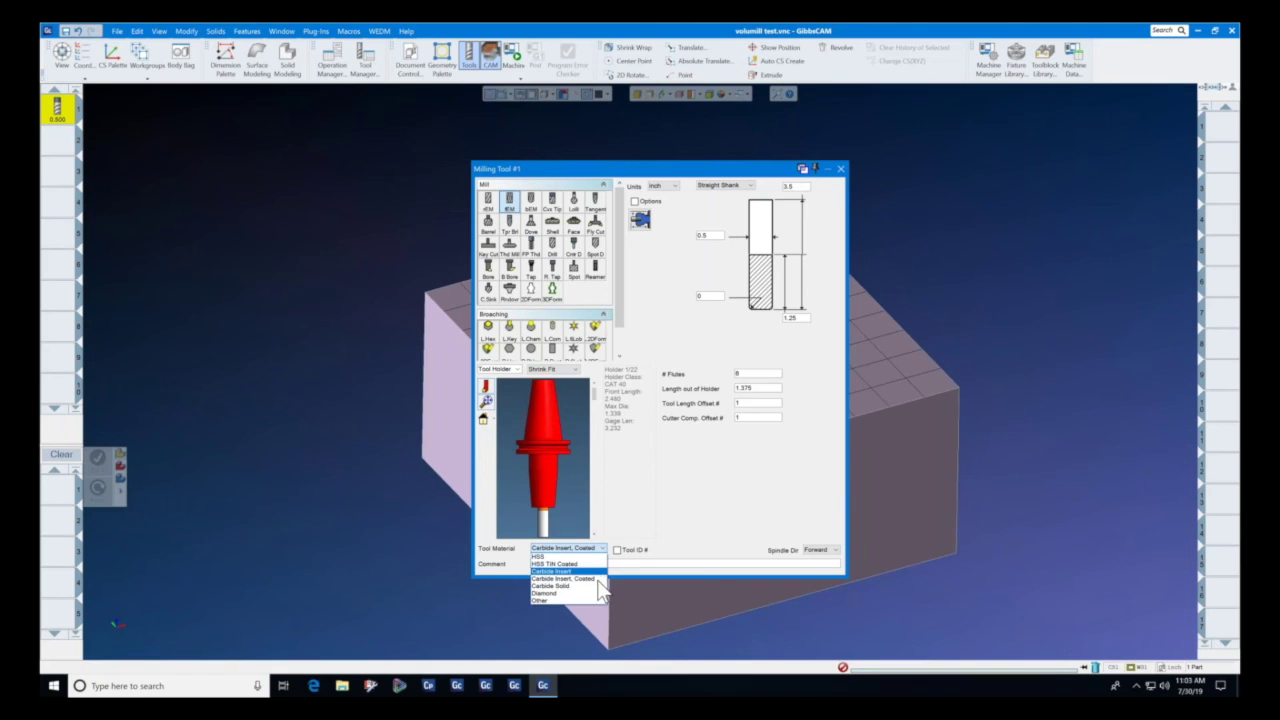
left_click(570, 580)
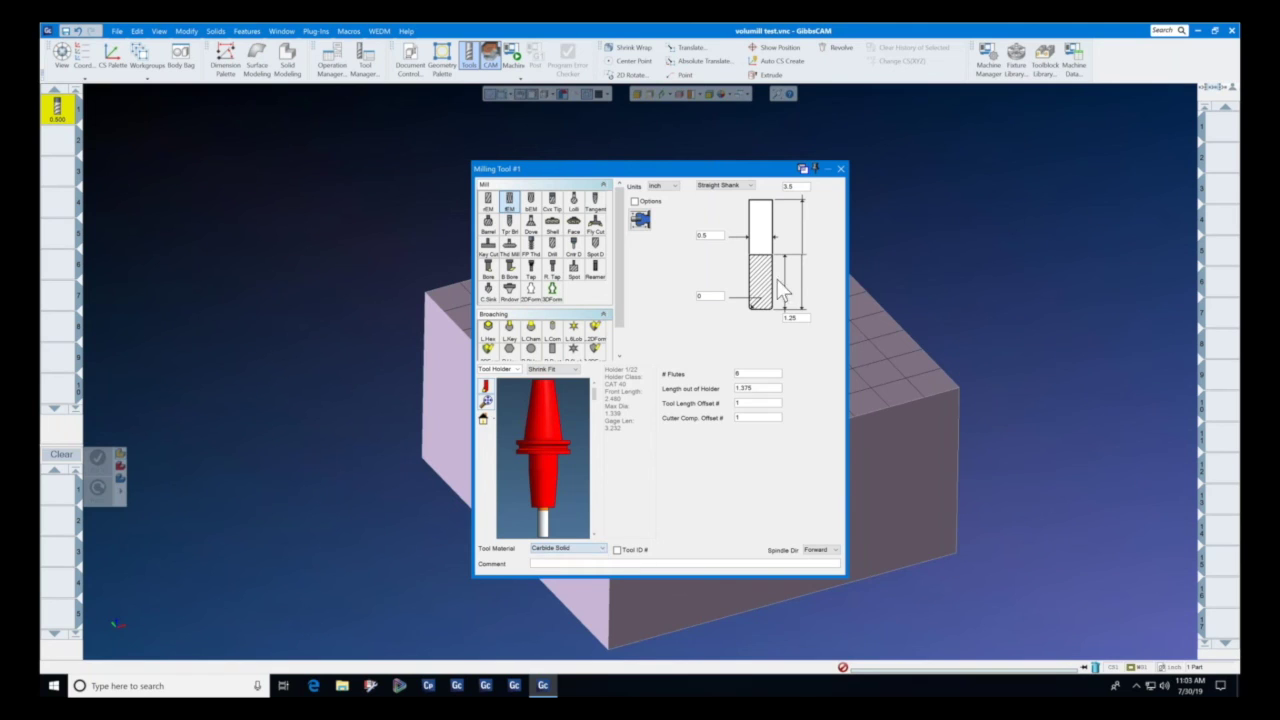
left_click(841, 169)
Create a VoluMill process using the 0.5 inch end mill.
mouse_move(59, 113)
left_click_drag(59, 113, 58, 485)
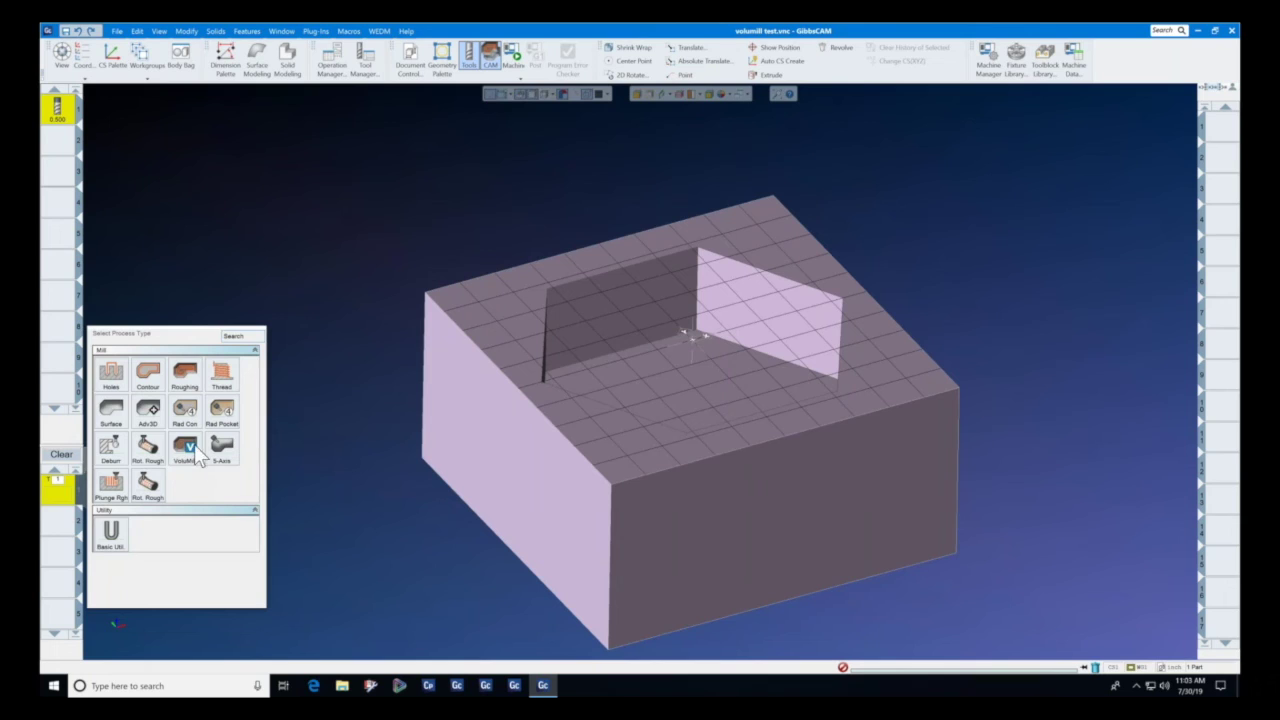
left_click(187, 455)
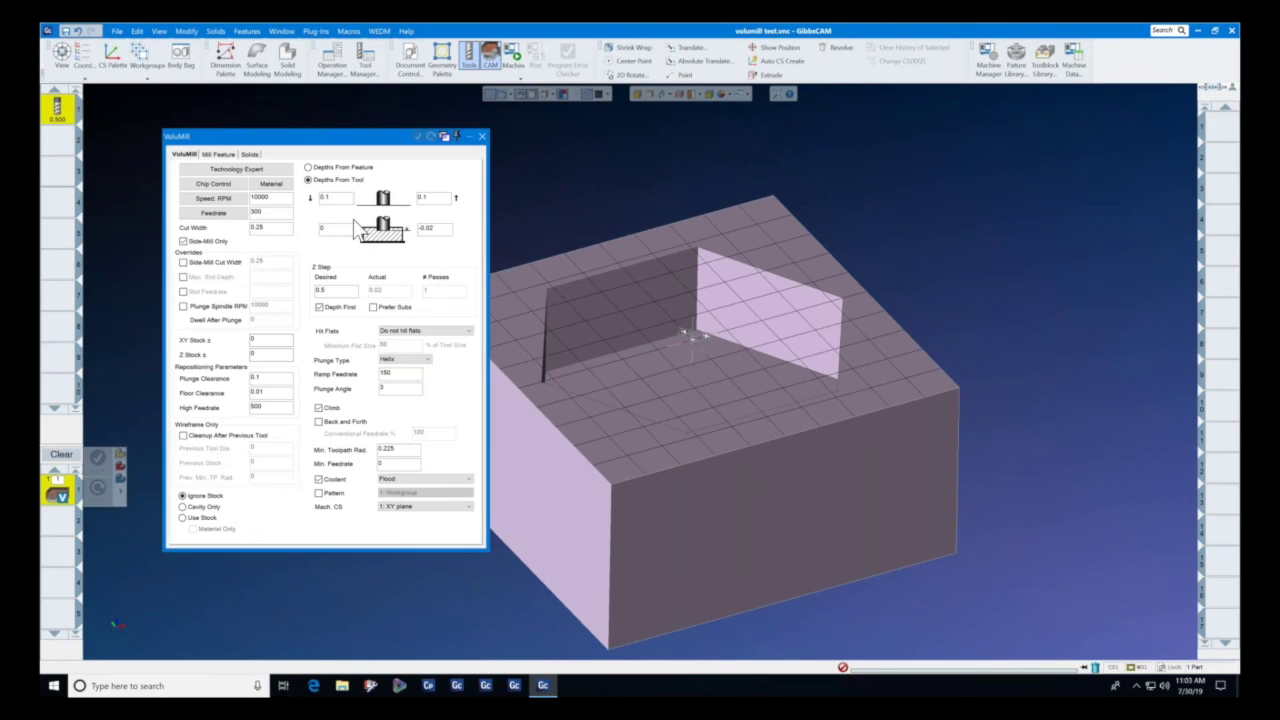
In the VoluMill Technology Expert, set the part material to precipitation hardened stainless steel with a hardness of Rockwell (Rc) 32.
left_click(231, 168)
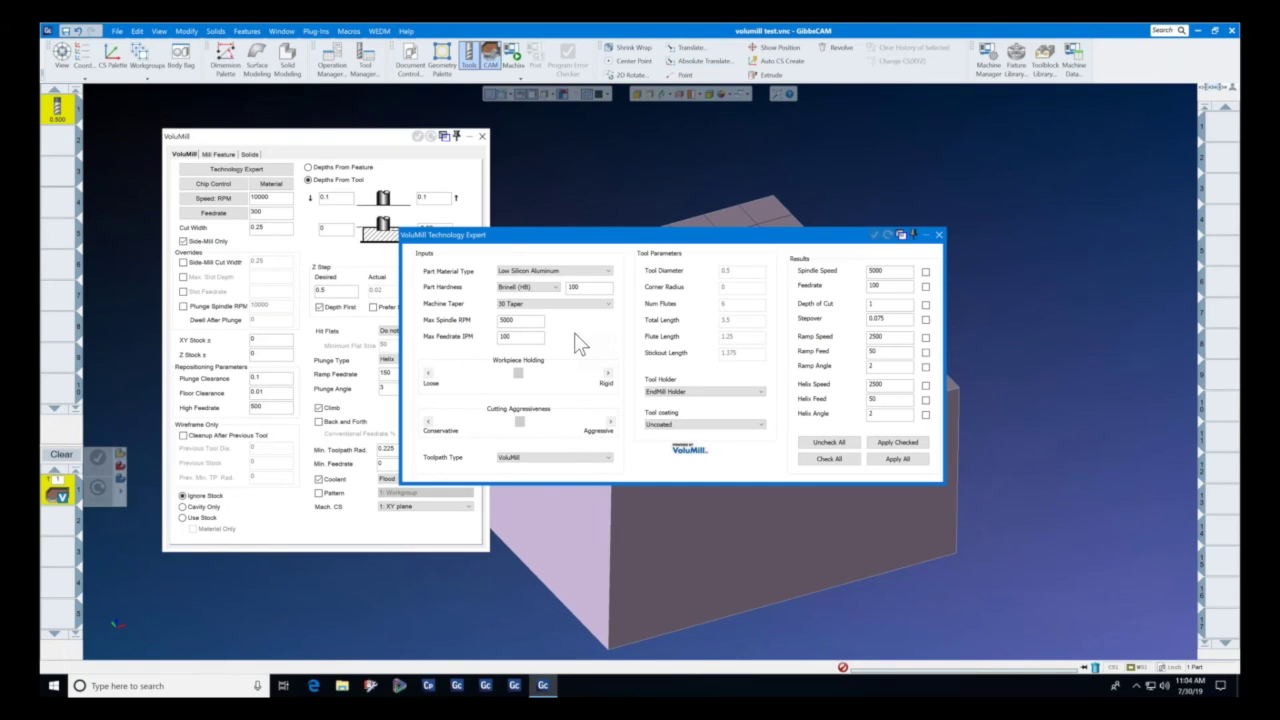
left_click(610, 271)
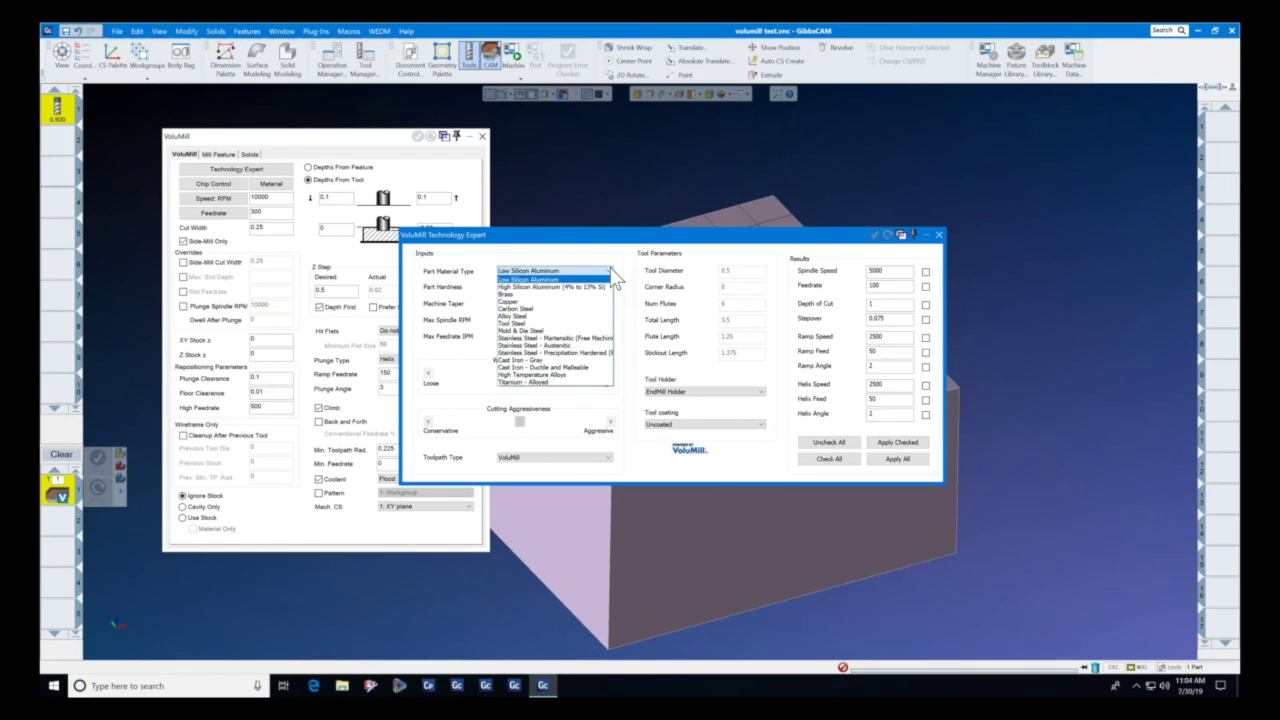
left_click(600, 353)
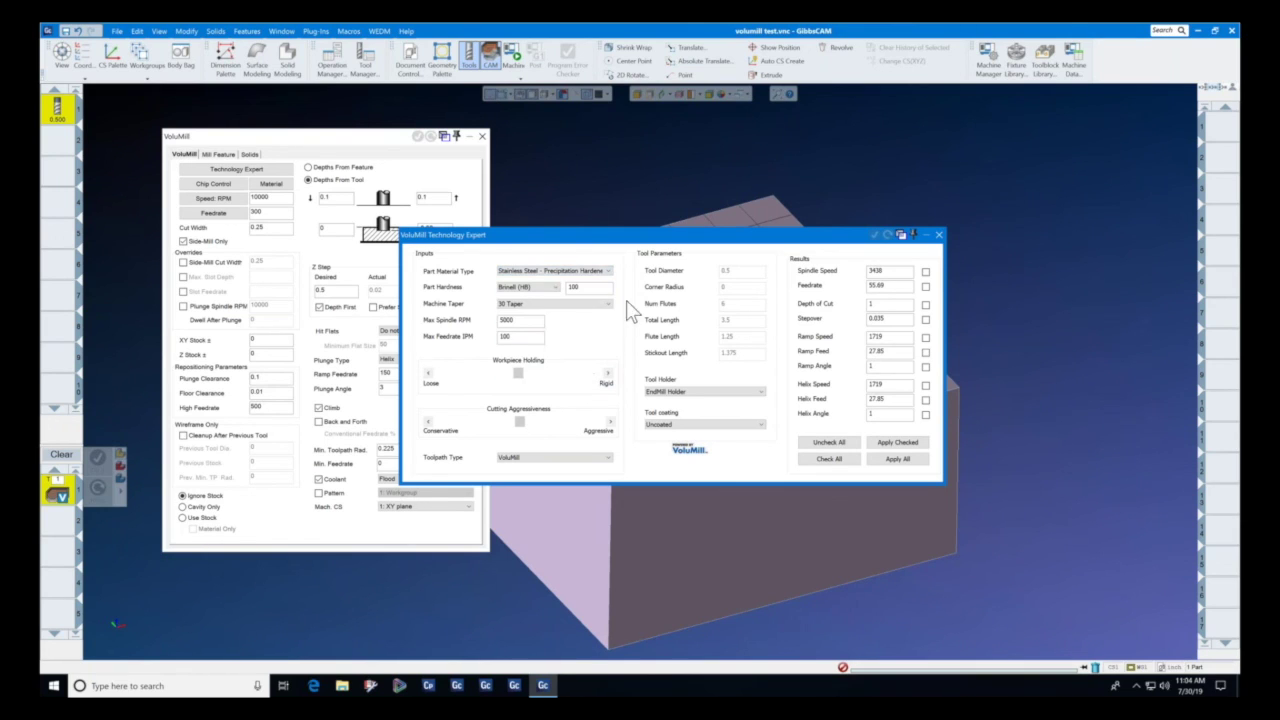
left_click(556, 287)
left_click(553, 312)
left_click_drag(590, 285, 560, 286)
type("32")
Set the Technology Expert's maximum spindle speed to 10000 RPM and maximum feedrate to 500 IPM.
type("10")
type("000")
key("Tab")
type("500")
mouse_move(521, 421)
left_mouse_down()
mouse_move(509, 418)
mouse_move(520, 419)
left_mouse_up()
Set the Technology Expert's tool holder to Hydraulic Chuck and the tool coating to Coated.
left_click(752, 392)
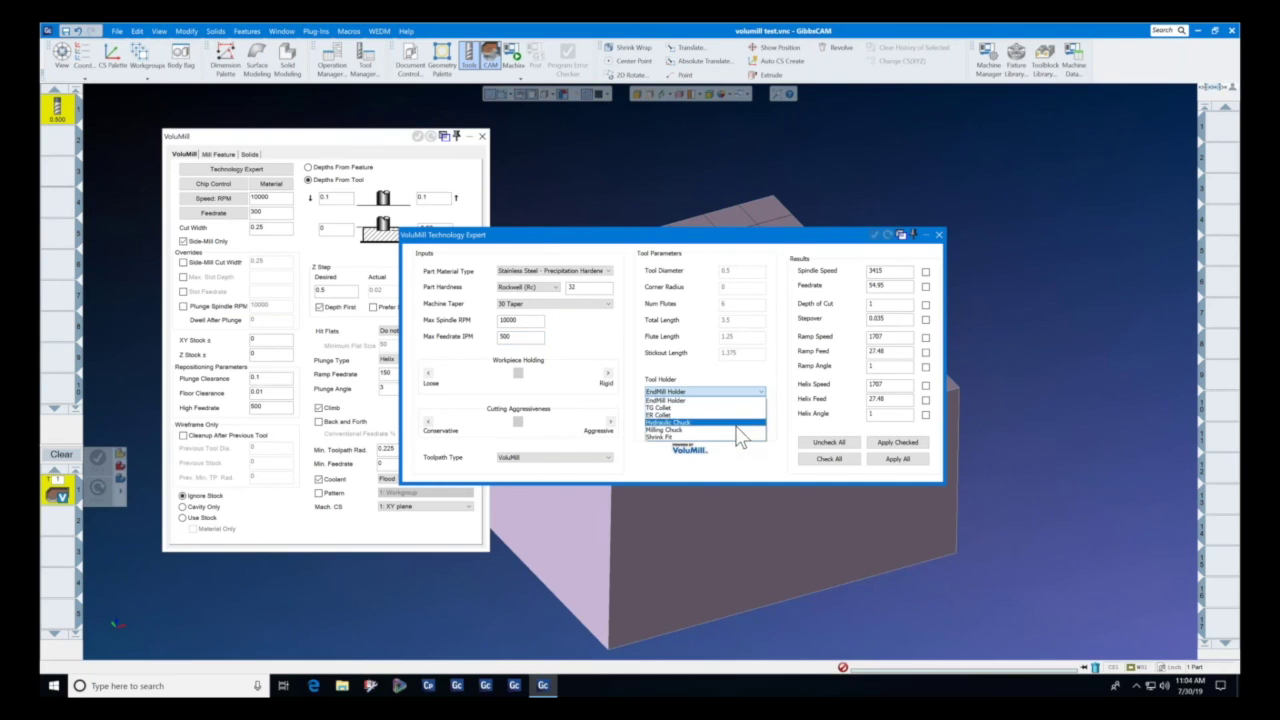
left_click(741, 424)
left_click(754, 426)
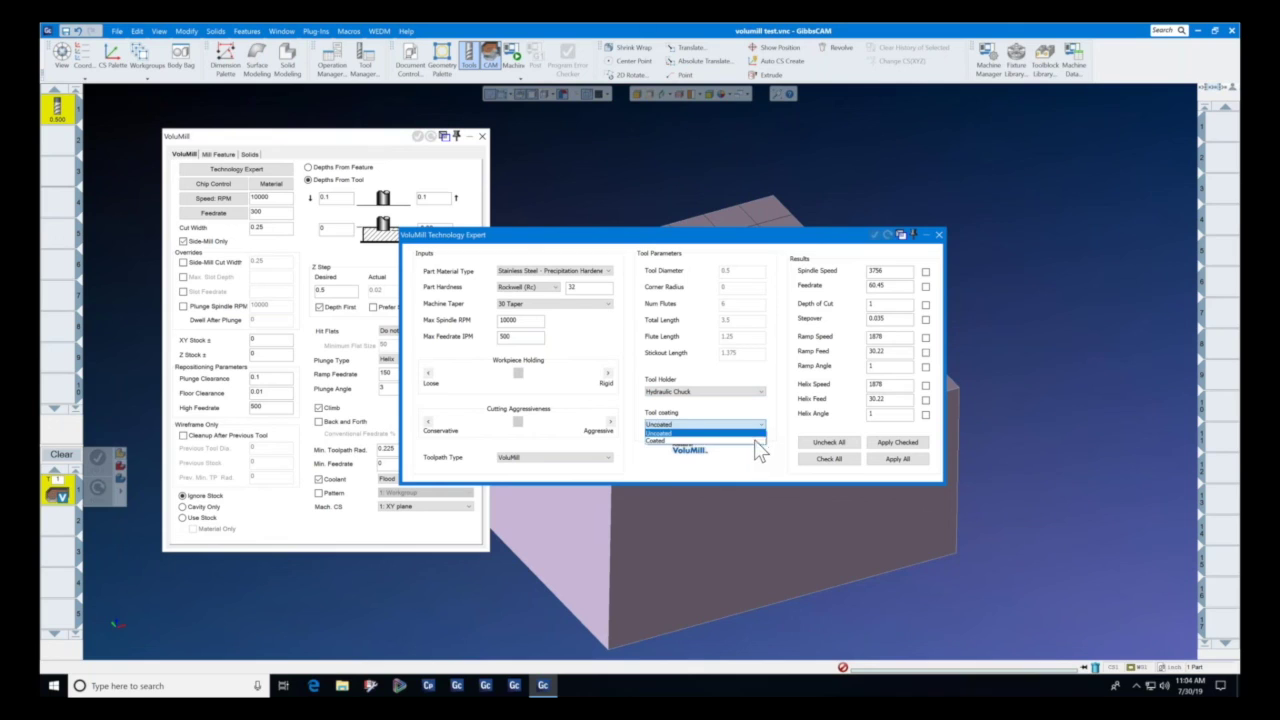
left_click(757, 441)
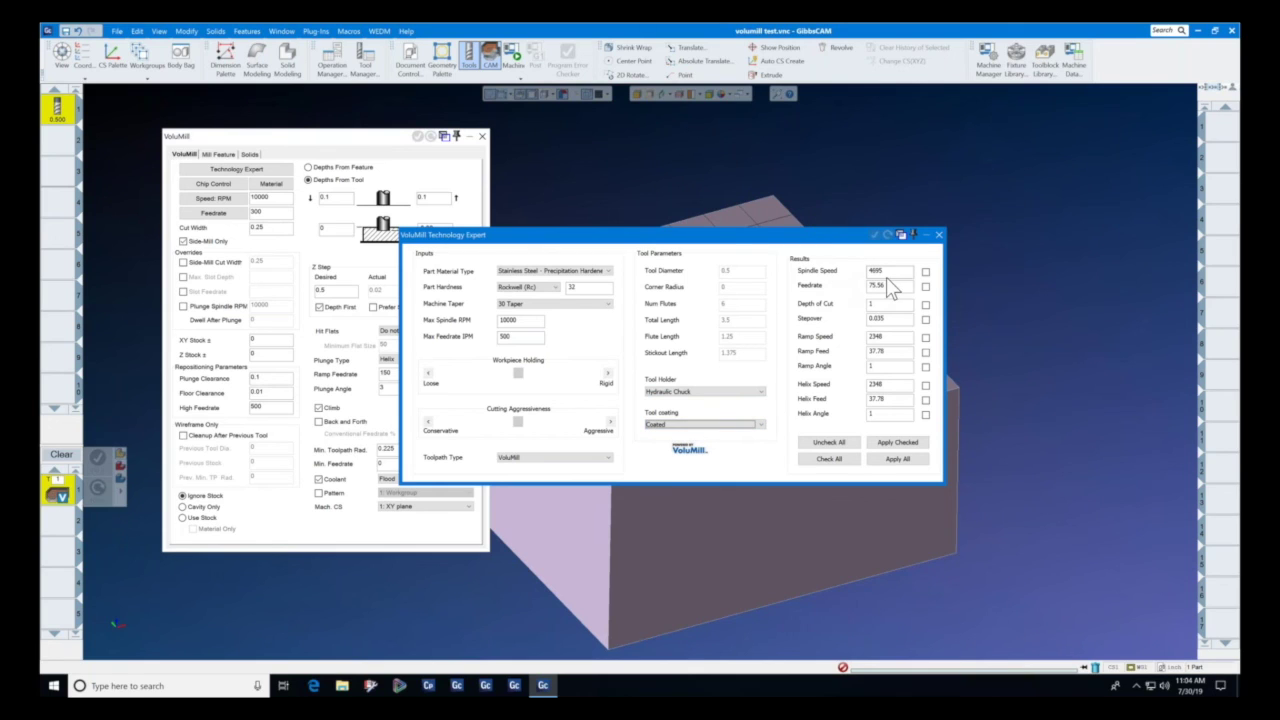
Apply all of the Technology Expert's calculated cutting values to the VoluMill process and close the Technology Expert.
left_click_drag(858, 234, 968, 223)
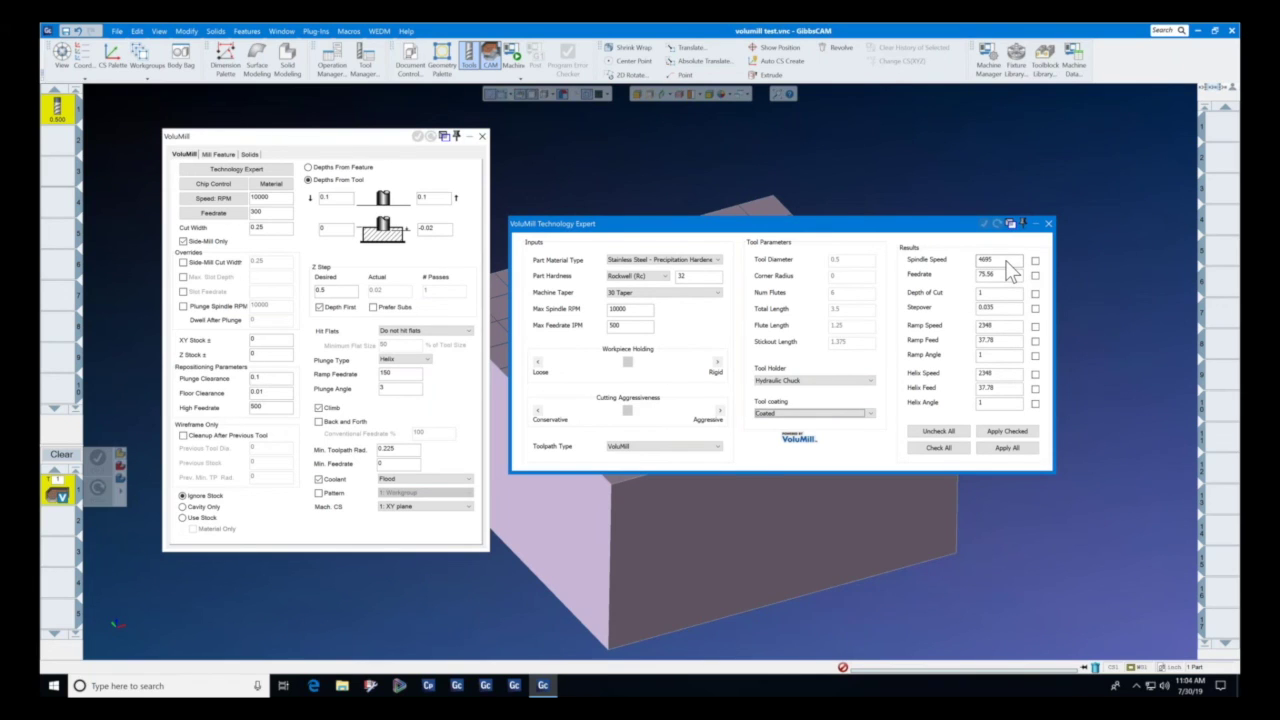
left_click(1006, 261)
left_click(1005, 274)
left_click(1003, 291)
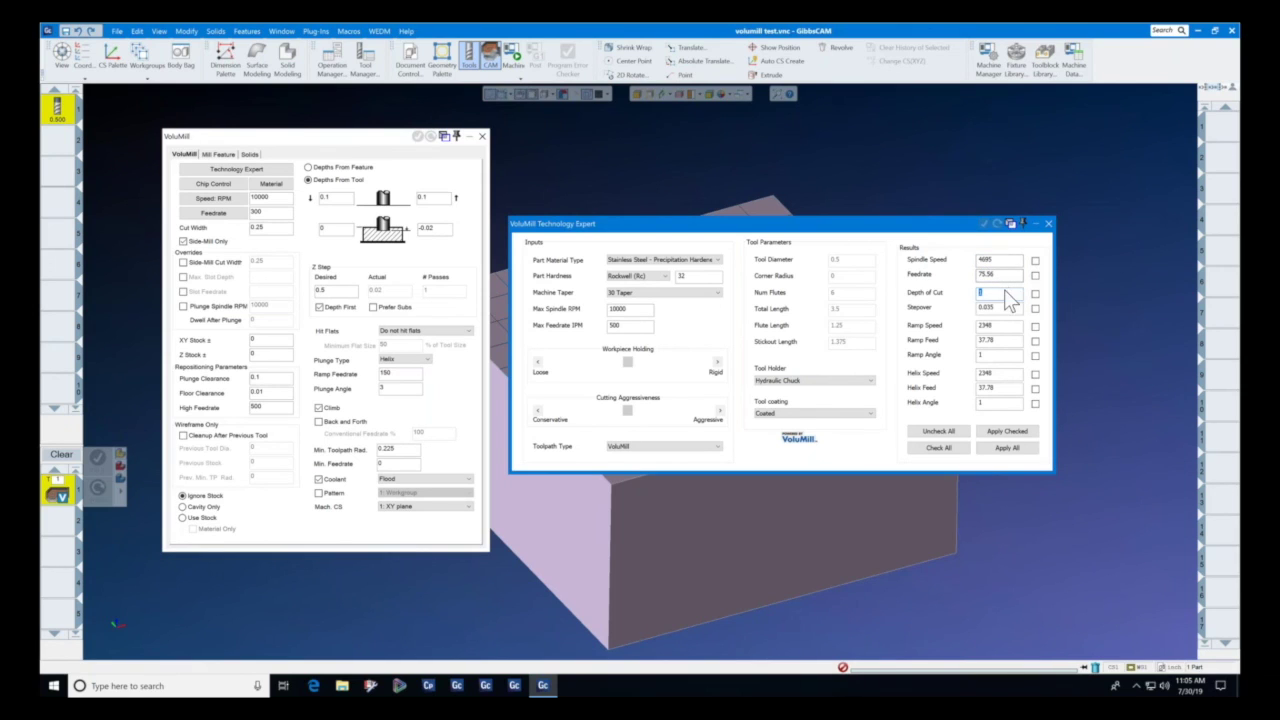
left_click(1007, 448)
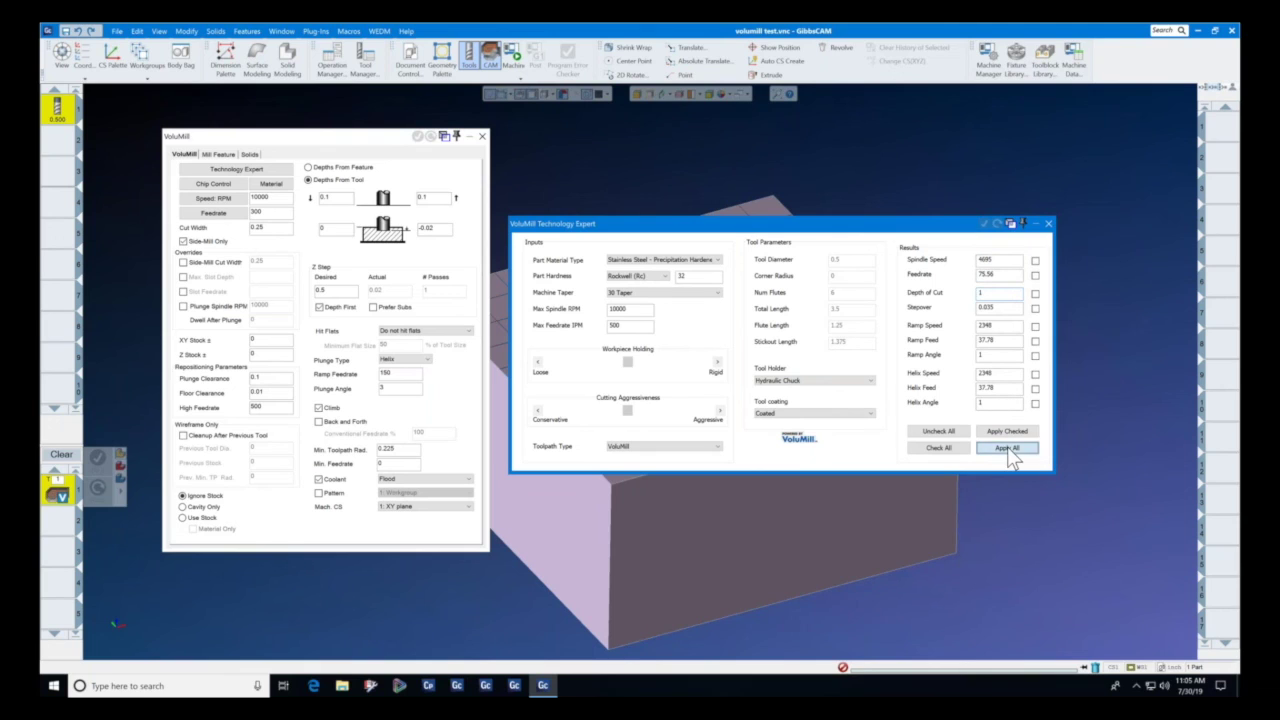
left_click(1048, 225)
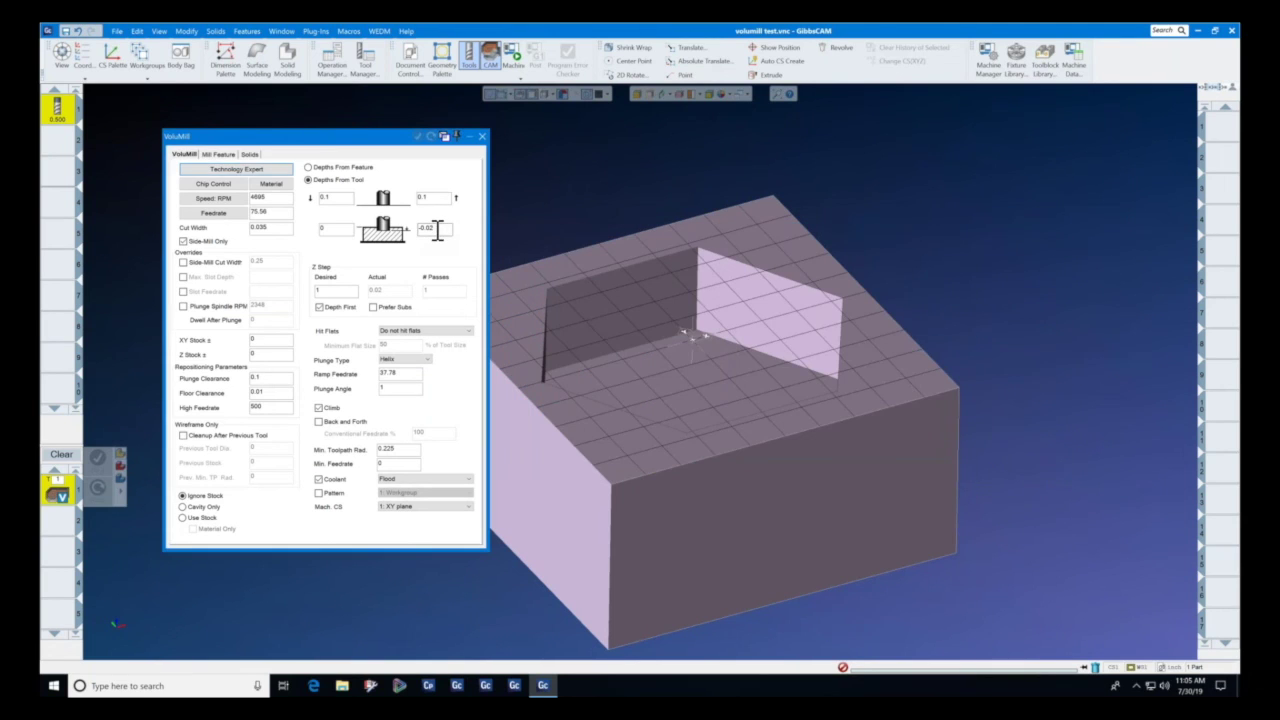
Set the pocket's final depth to -1, select the solid block, and generate the VoluMill toolpath.
left_click(567, 278)
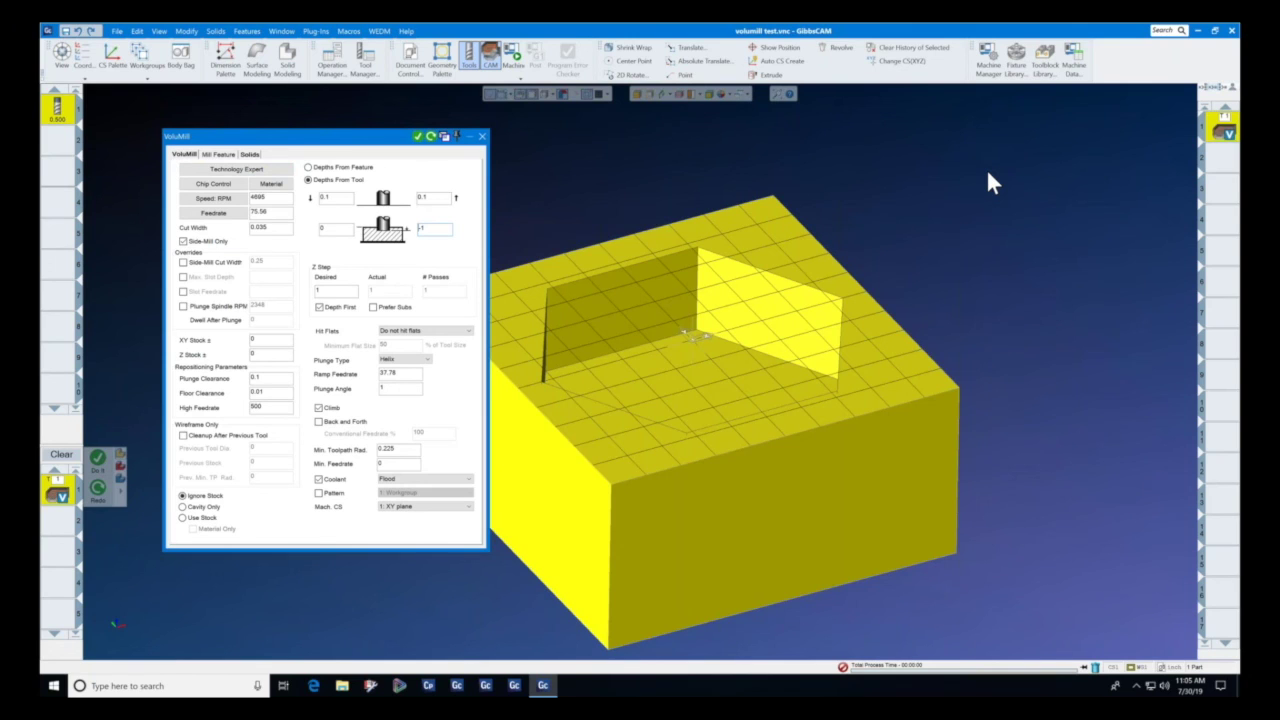
left_click(483, 136)
Start Machine Simulation without linking the DMG machine, and load the pre-defined Default machine instead.
left_click(514, 55)
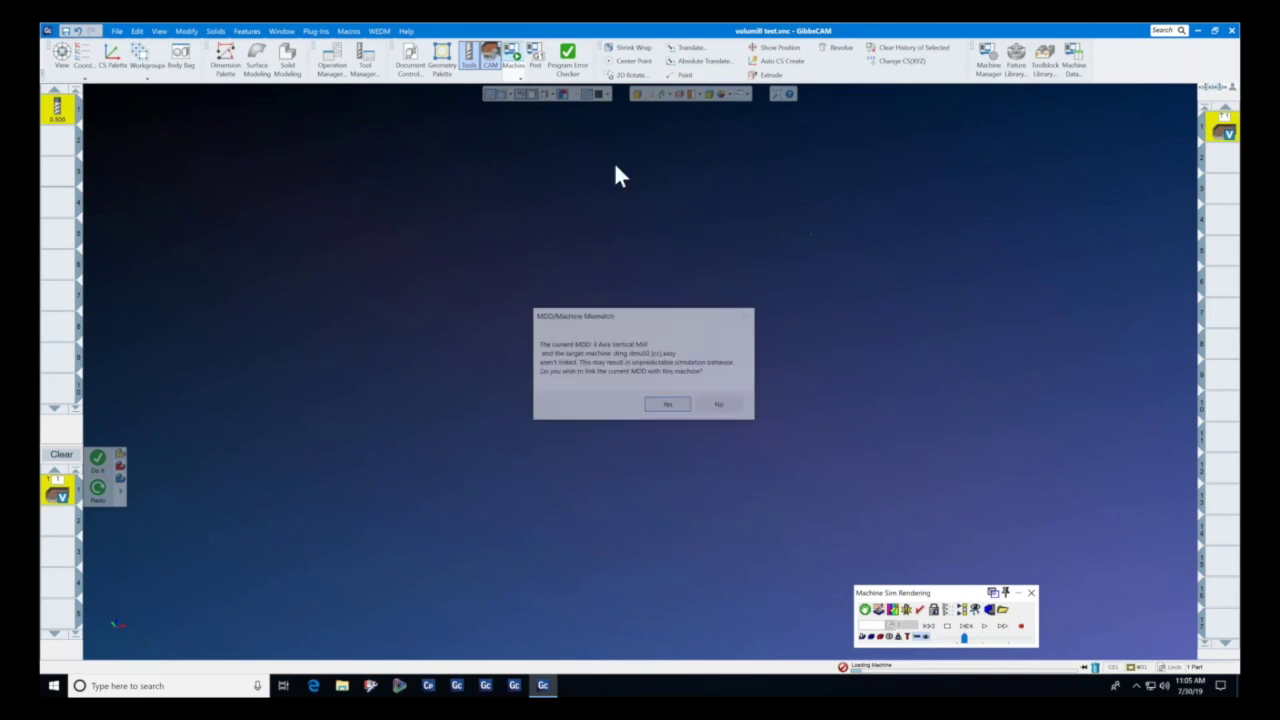
left_click(720, 406)
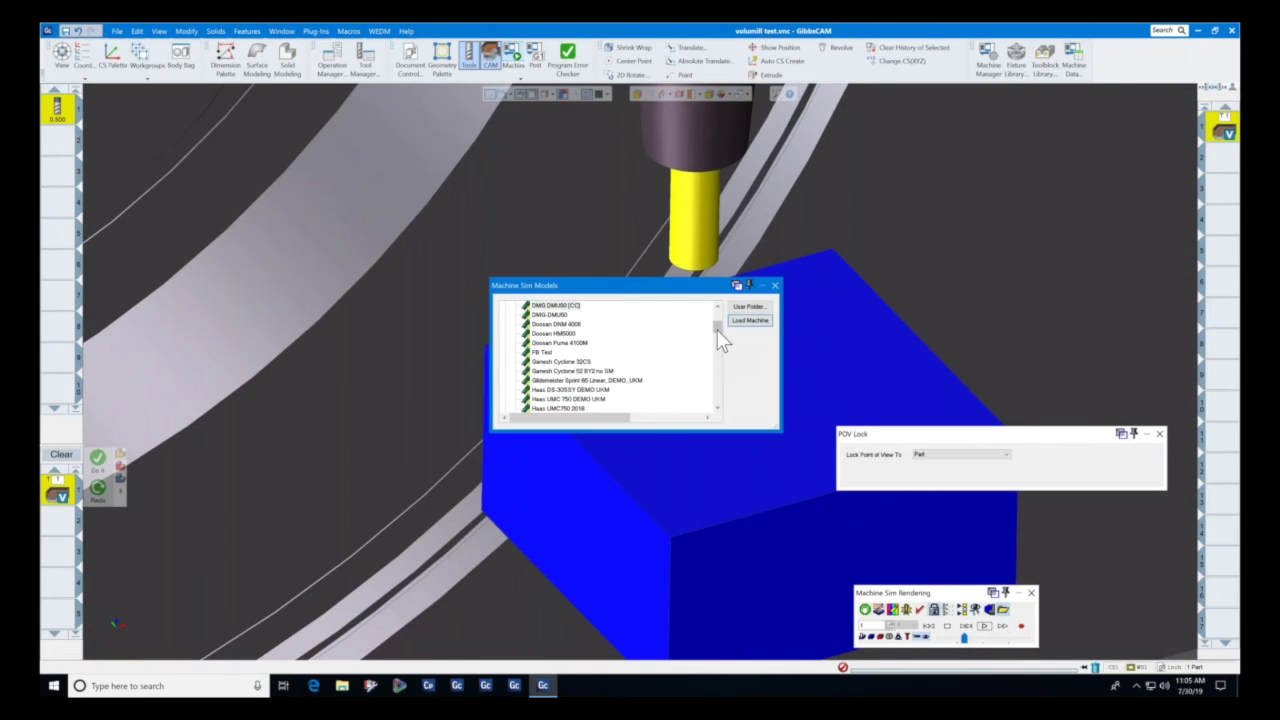
scroll(725, 378, "down", 10)
left_click(541, 399)
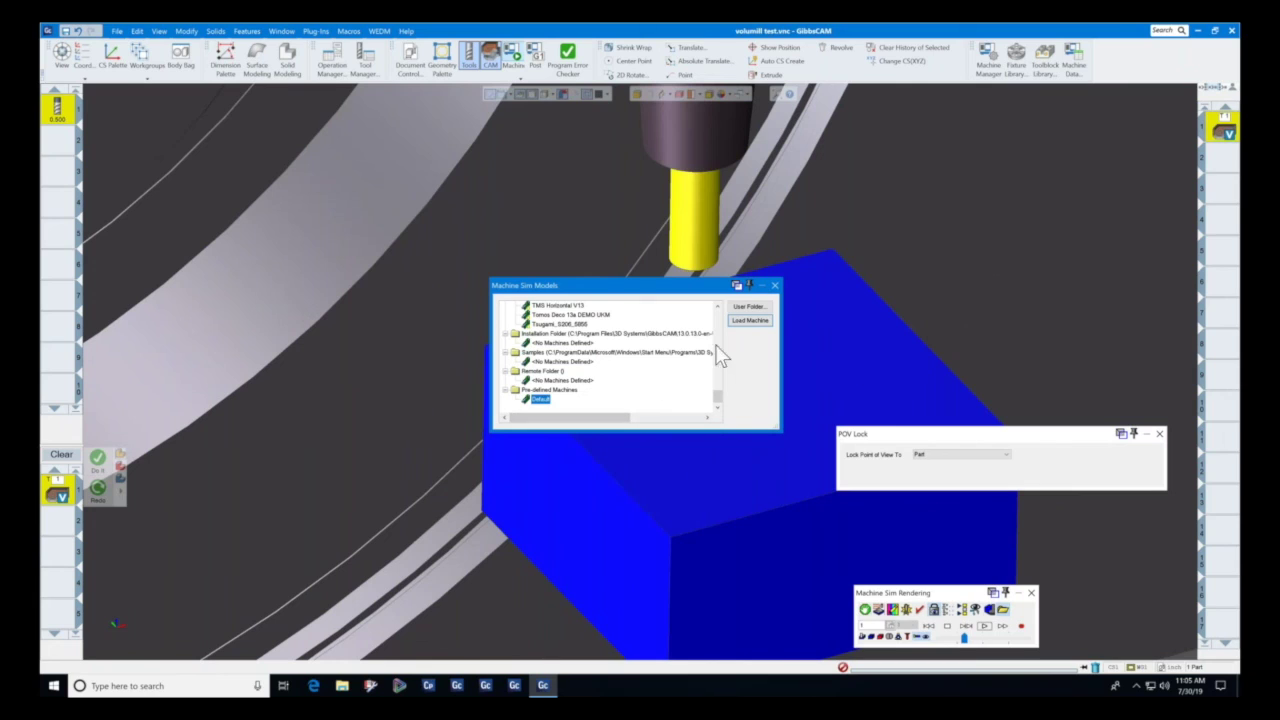
left_click(752, 321)
left_click(669, 405)
left_click(775, 286)
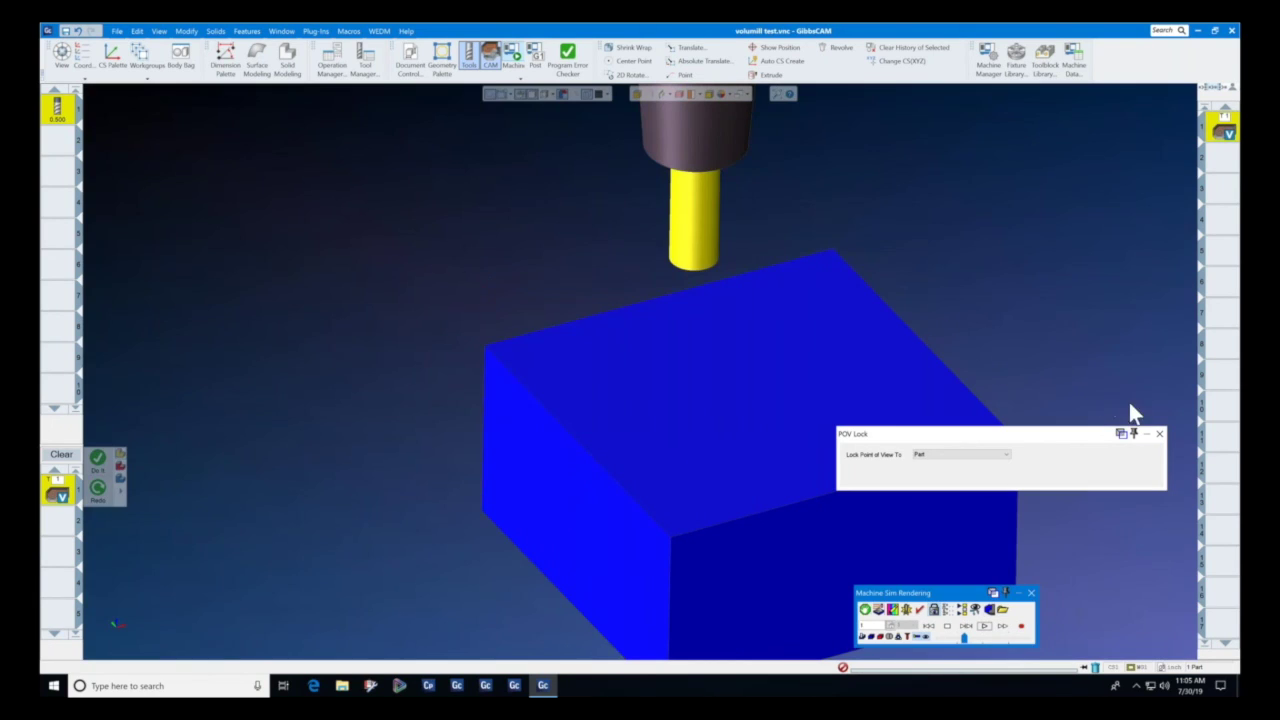
left_click(1160, 434)
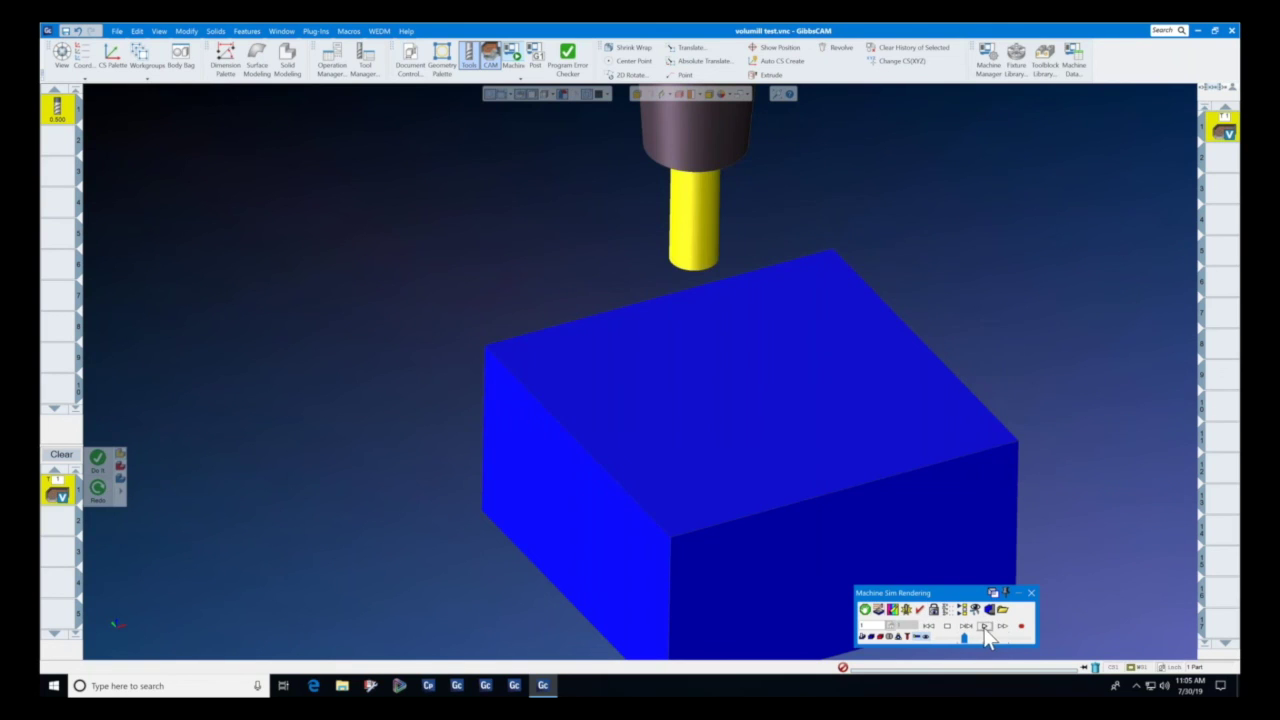
Run the simulation of the VoluMill pocket operation, adjusting the playback speed, and close the simulation.
left_click_drag(966, 638, 971, 638)
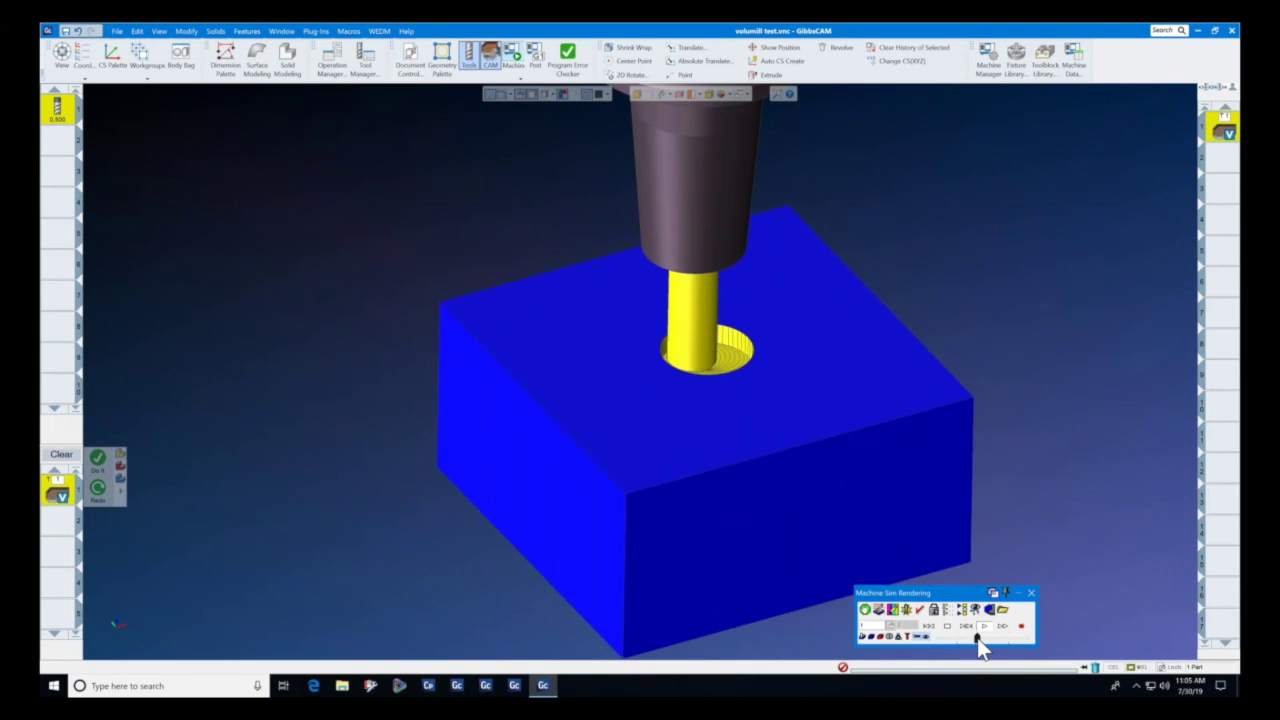
left_click_drag(977, 638, 969, 645)
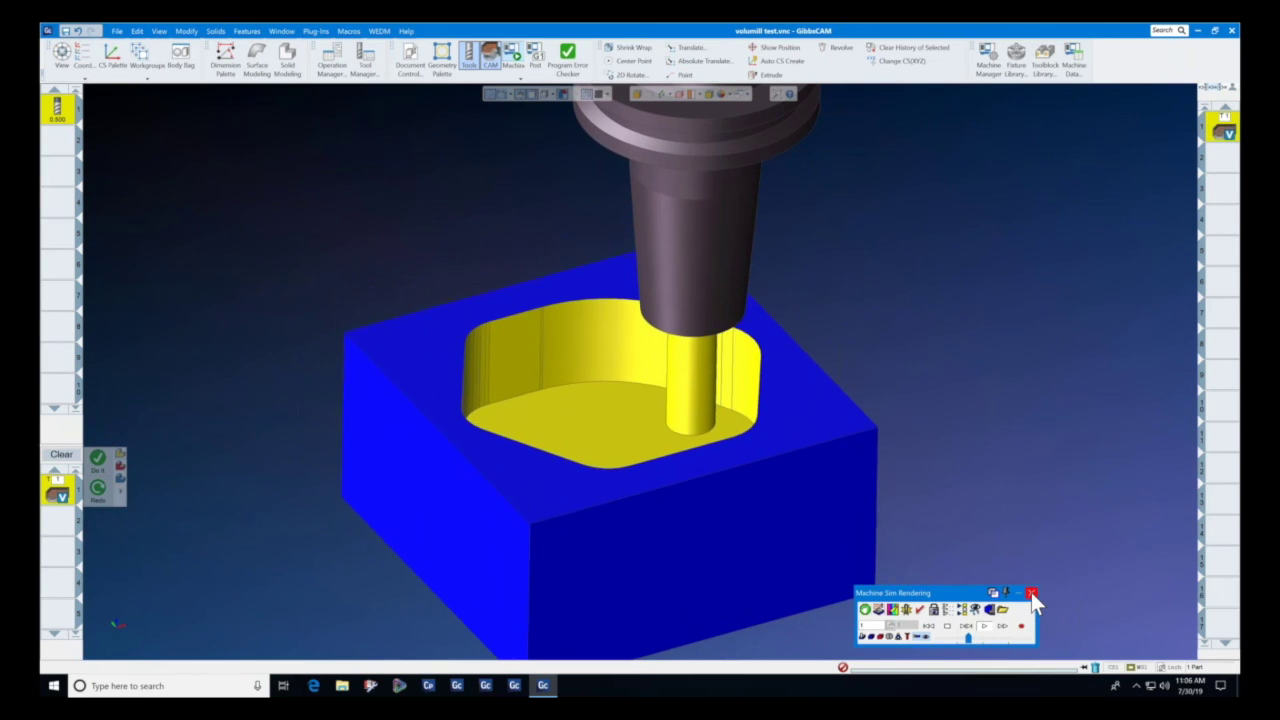
left_click(1031, 593)
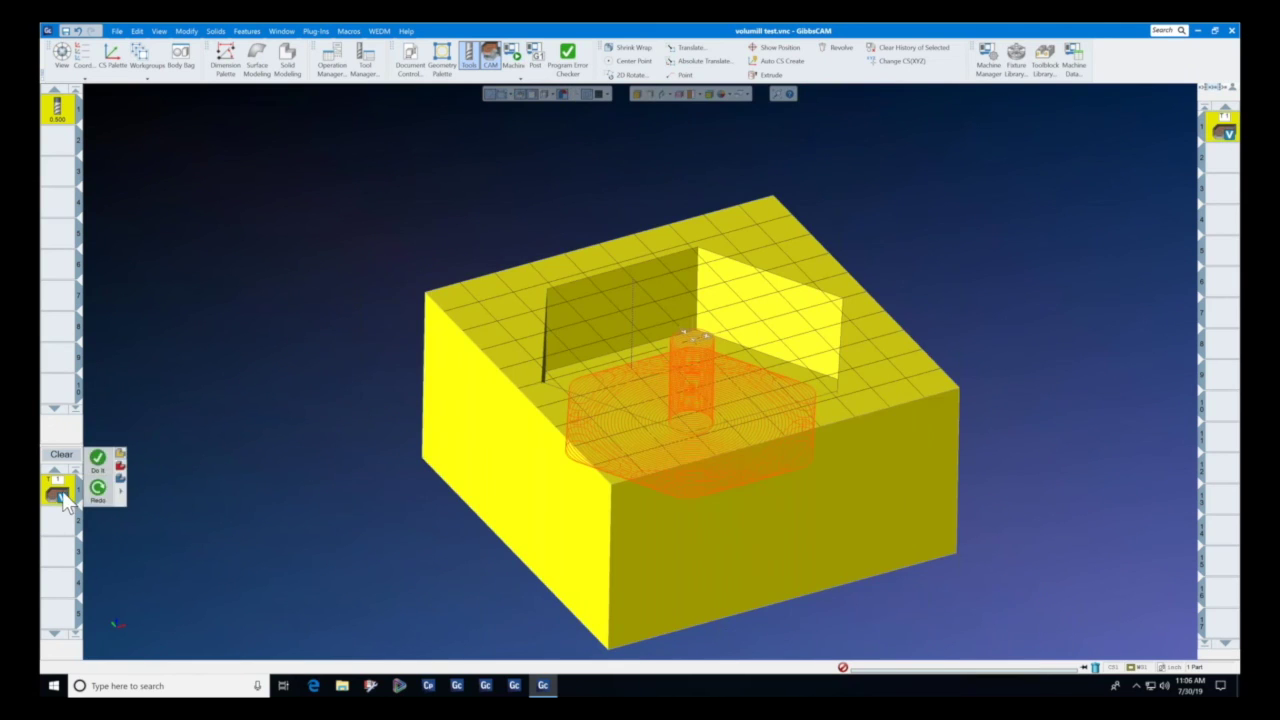
Set the VoluMill process's minimum toolpath radius to 0.025 and recalculate the operation.
double_click(62, 491)
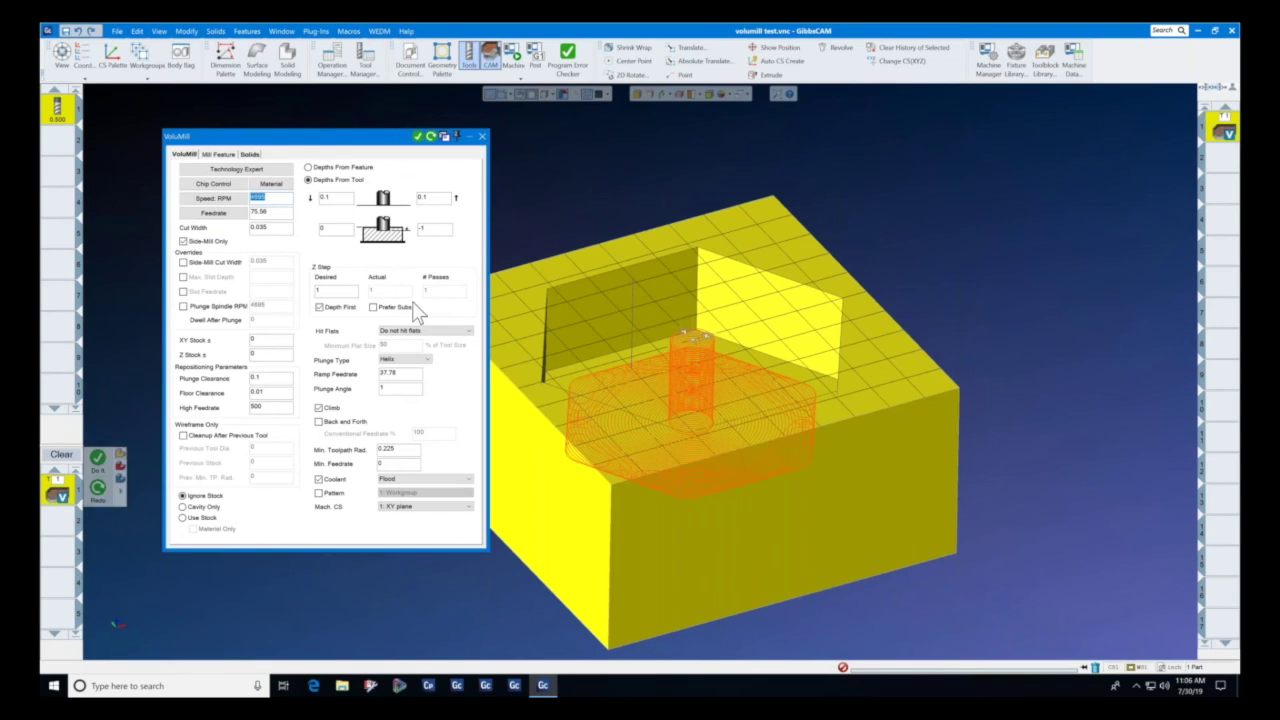
double_click(408, 449)
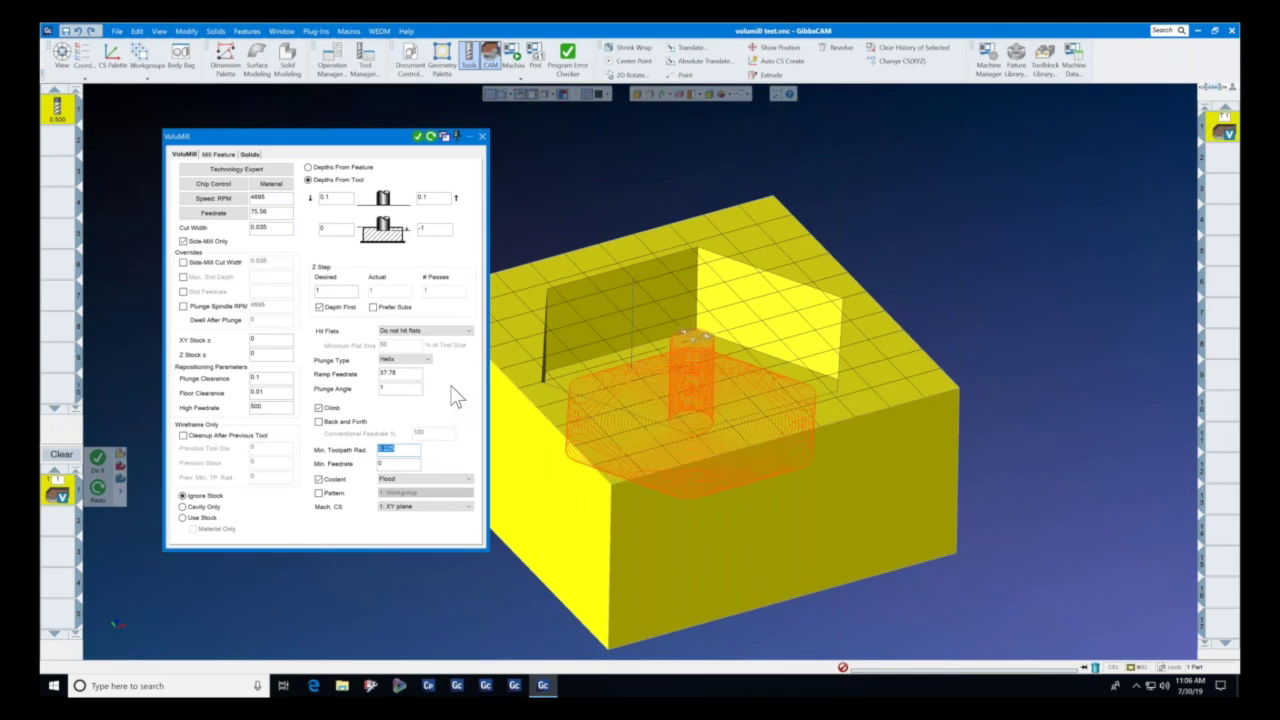
left_click(407, 449)
double_click(408, 451)
type(".01")
left_click(430, 137)
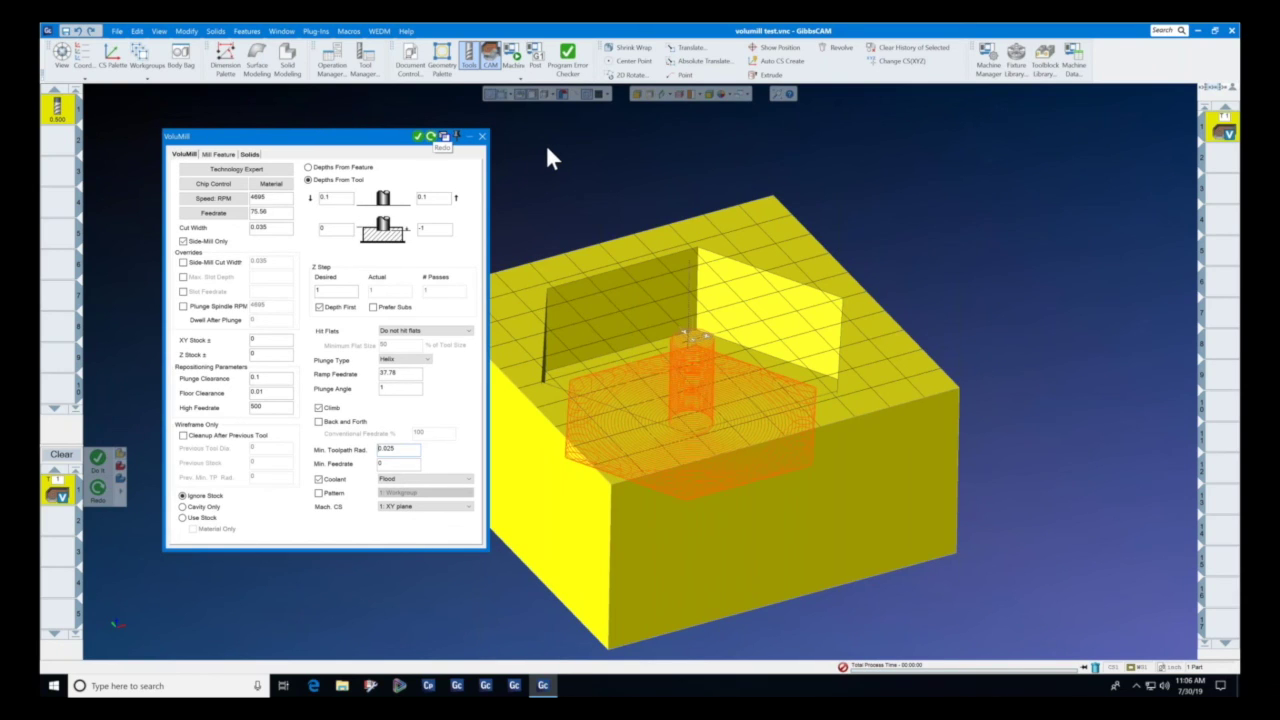
Change the VoluMill process's minimum toolpath radius again, recalculate the operation, and close the process dialog.
double_click(406, 452)
key("BackSpace")
left_click(430, 137)
left_click(482, 137)
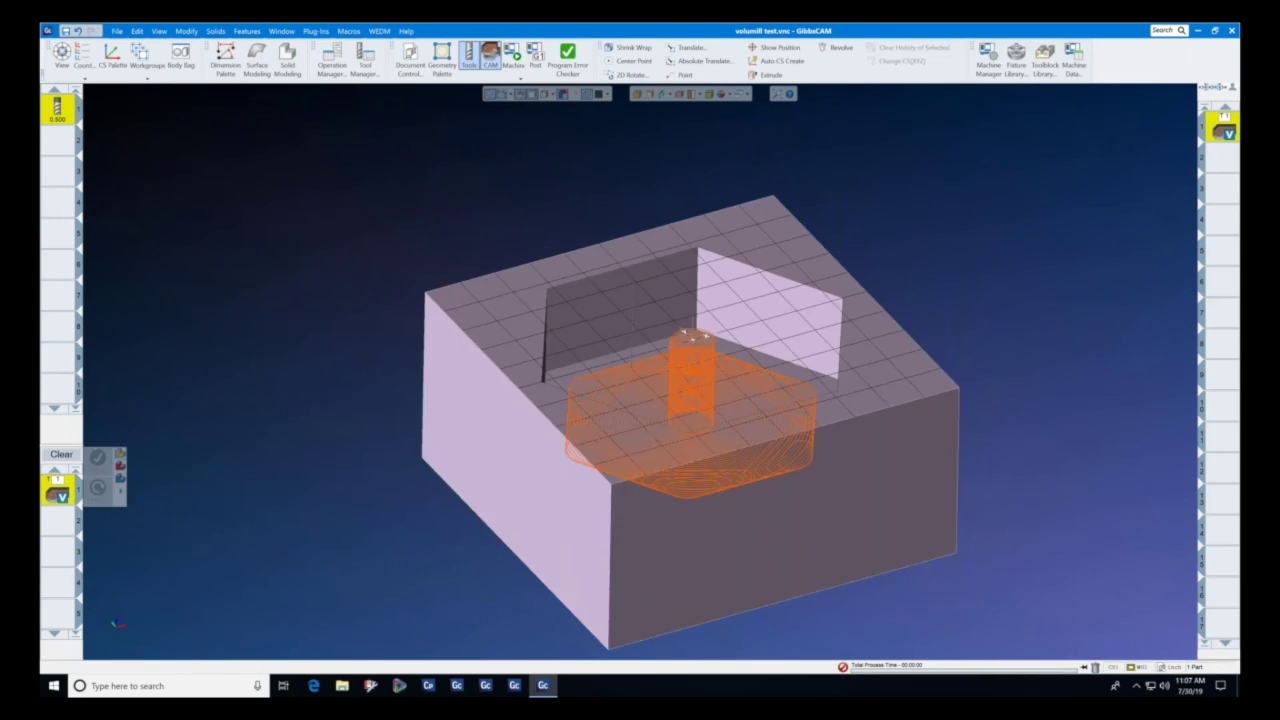
Switch from GibbsCAM to the webinar presentation's Questions slide.
middle_click_drag(690, 380, 641, 342)
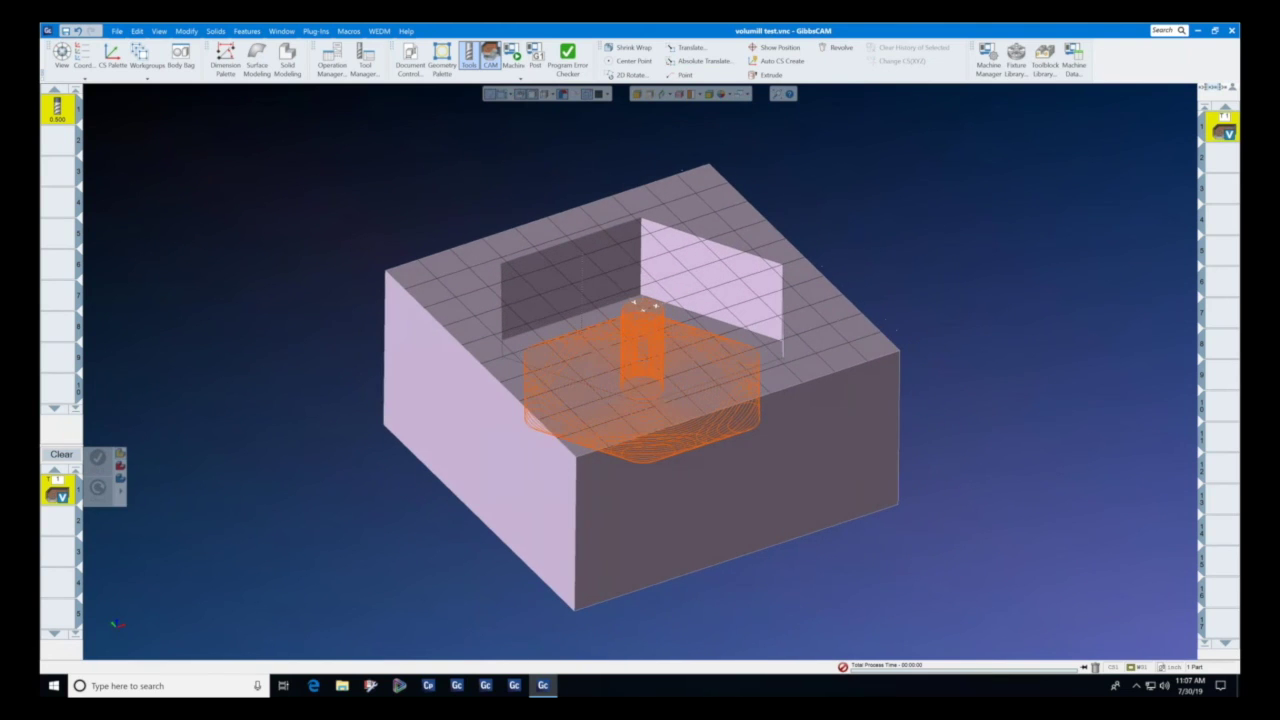
left_click(118, 32)
left_click(195, 437)
key("ctrl+Up")
left_click(362, 625)
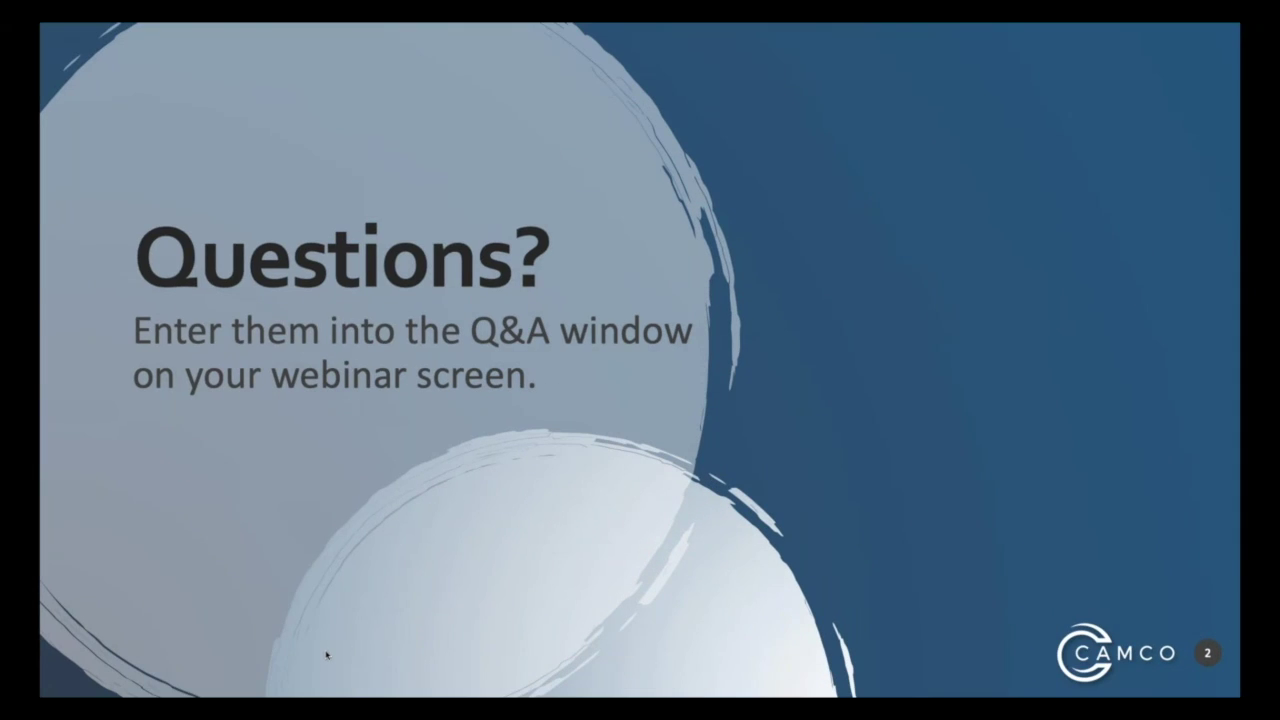
Switch to Google Chrome, open the CAMCO website, dismiss the whitepaper pop-up, and view the Support & Training page.
key("ctrl+Up")
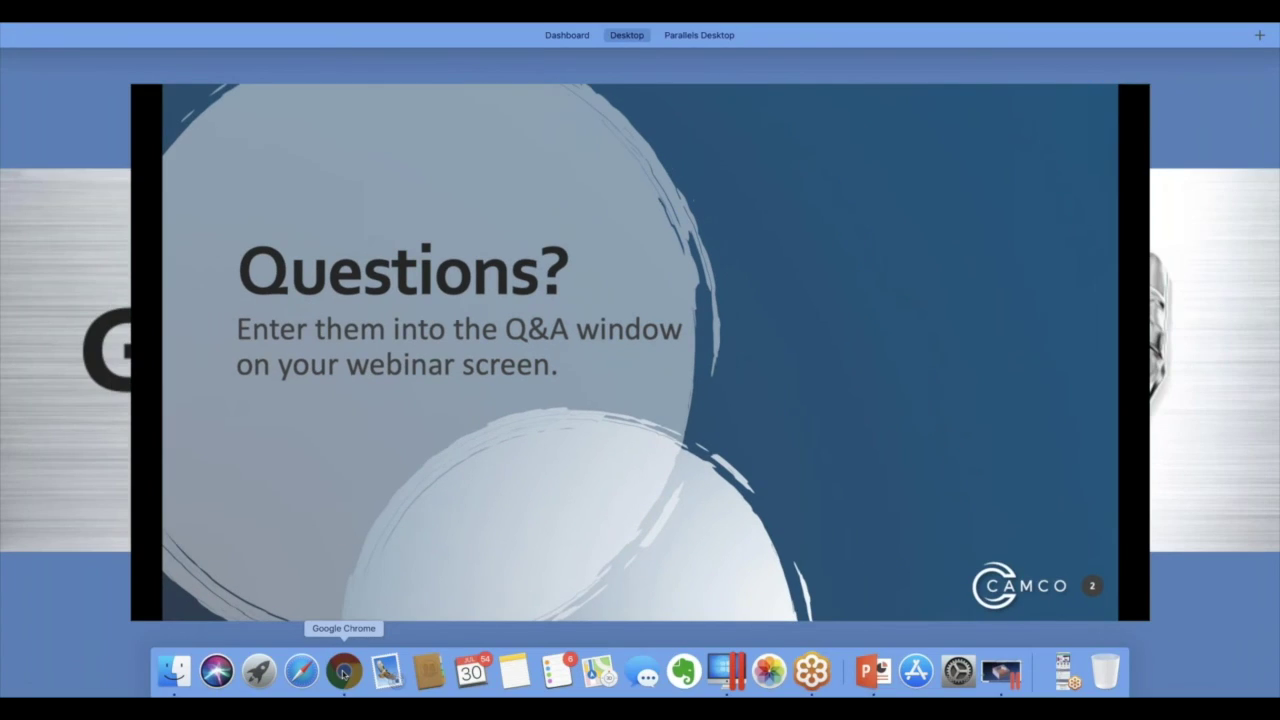
left_click(343, 670)
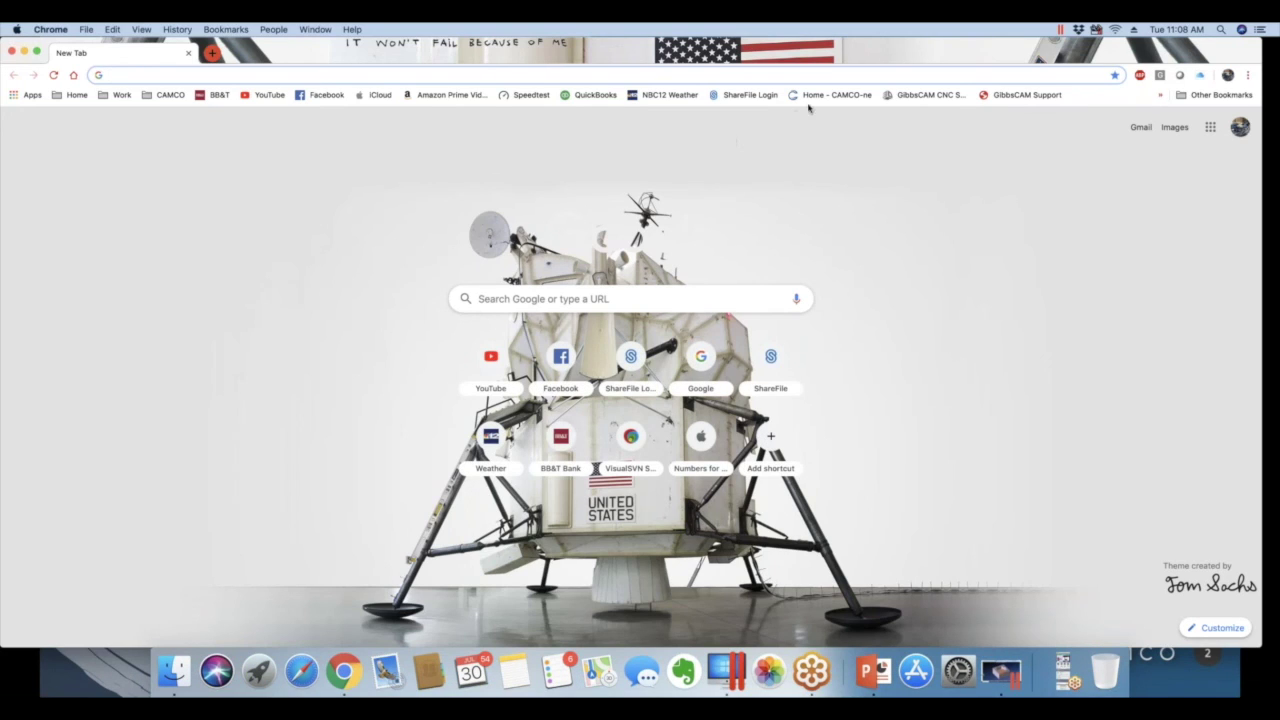
left_click(828, 95)
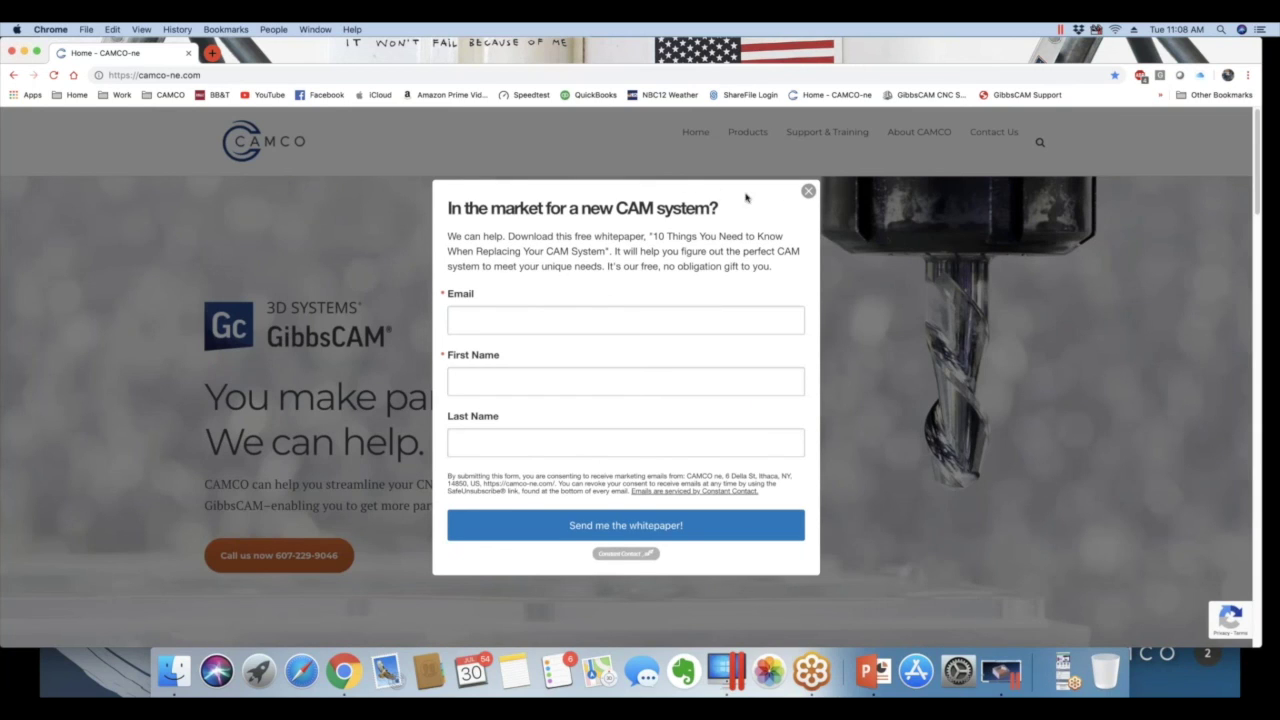
left_click(808, 192)
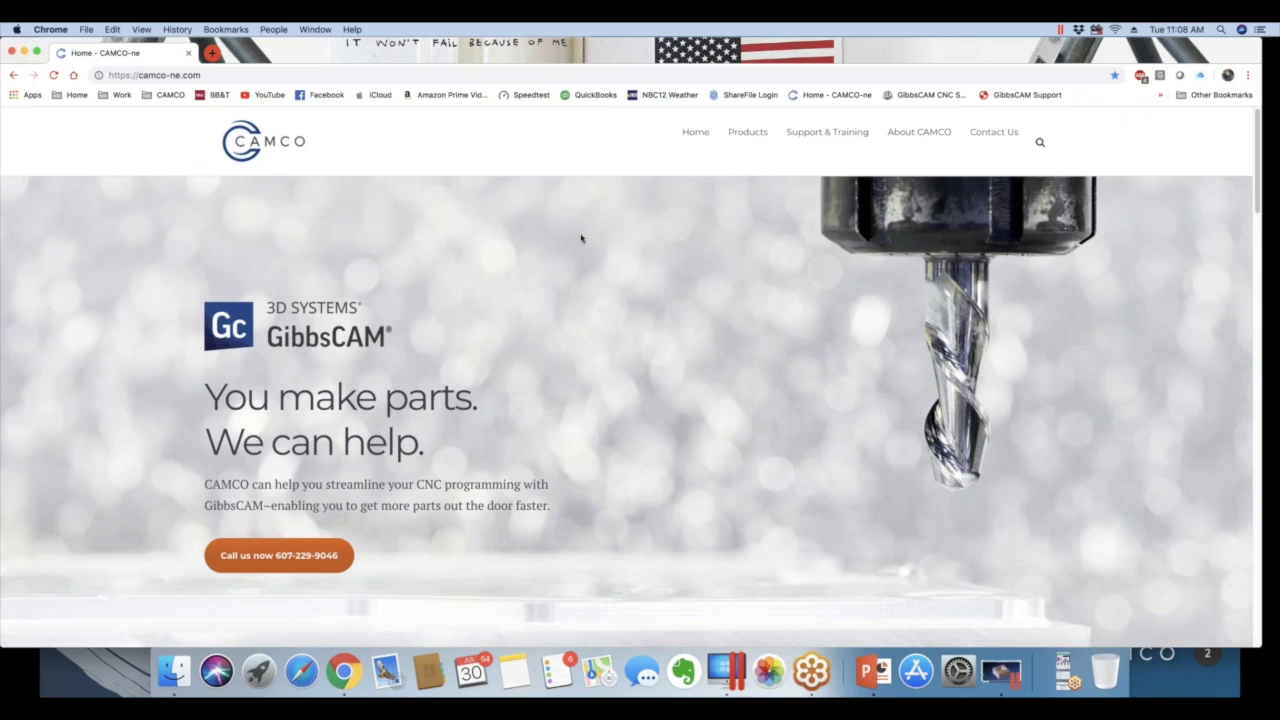
left_click(820, 134)
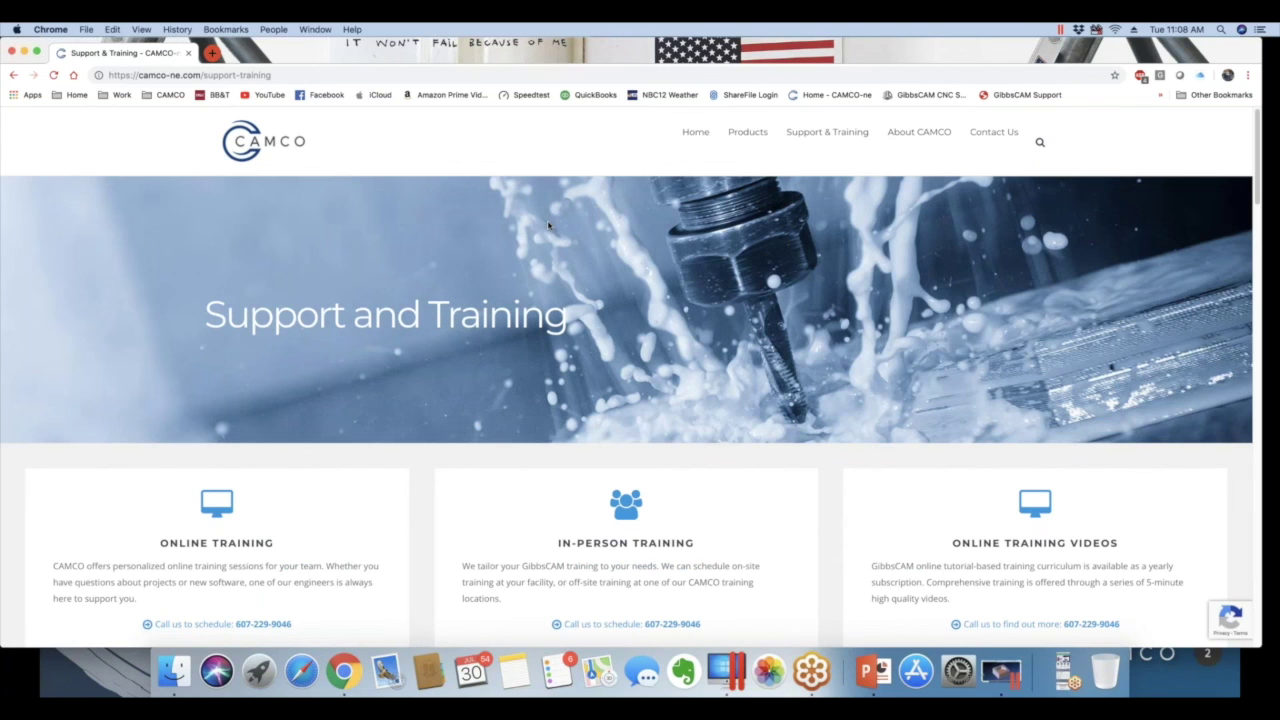
scroll(548, 225, "down", 3)
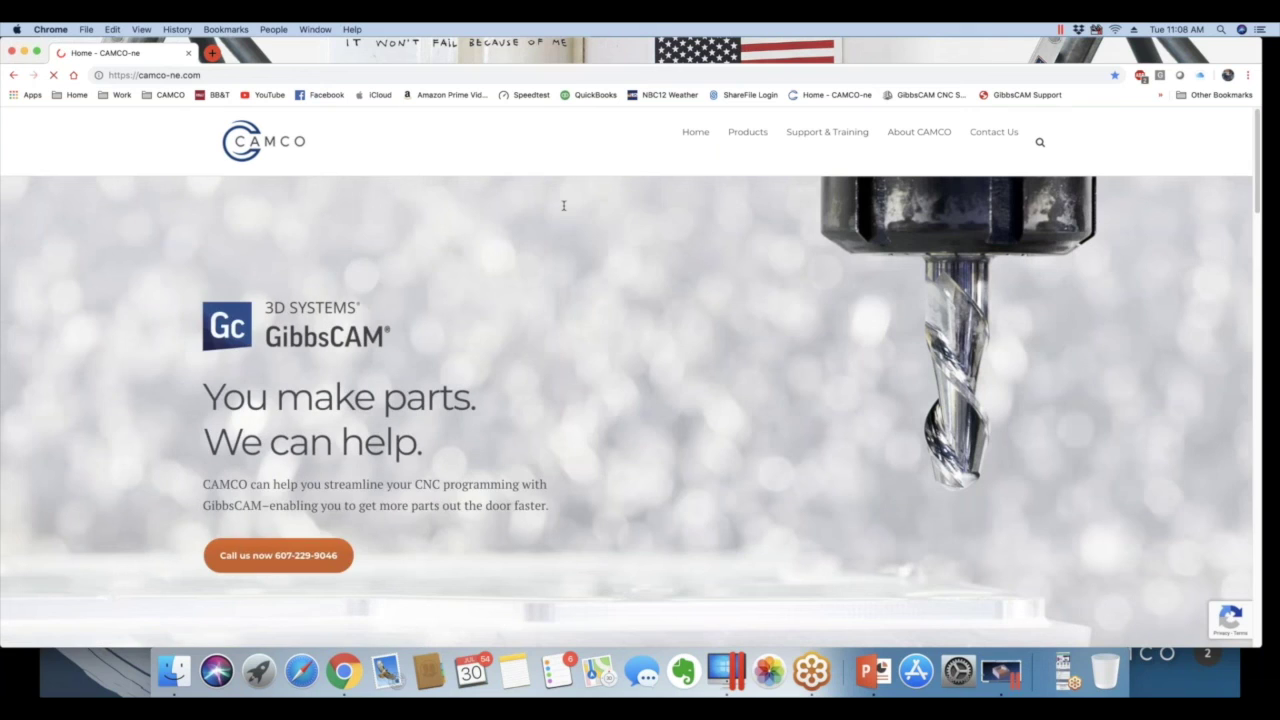
Look through the Upcoming Events section on the CAMCO home page.
scroll(583, 263, "down", 7)
scroll(626, 356, "up", 1)
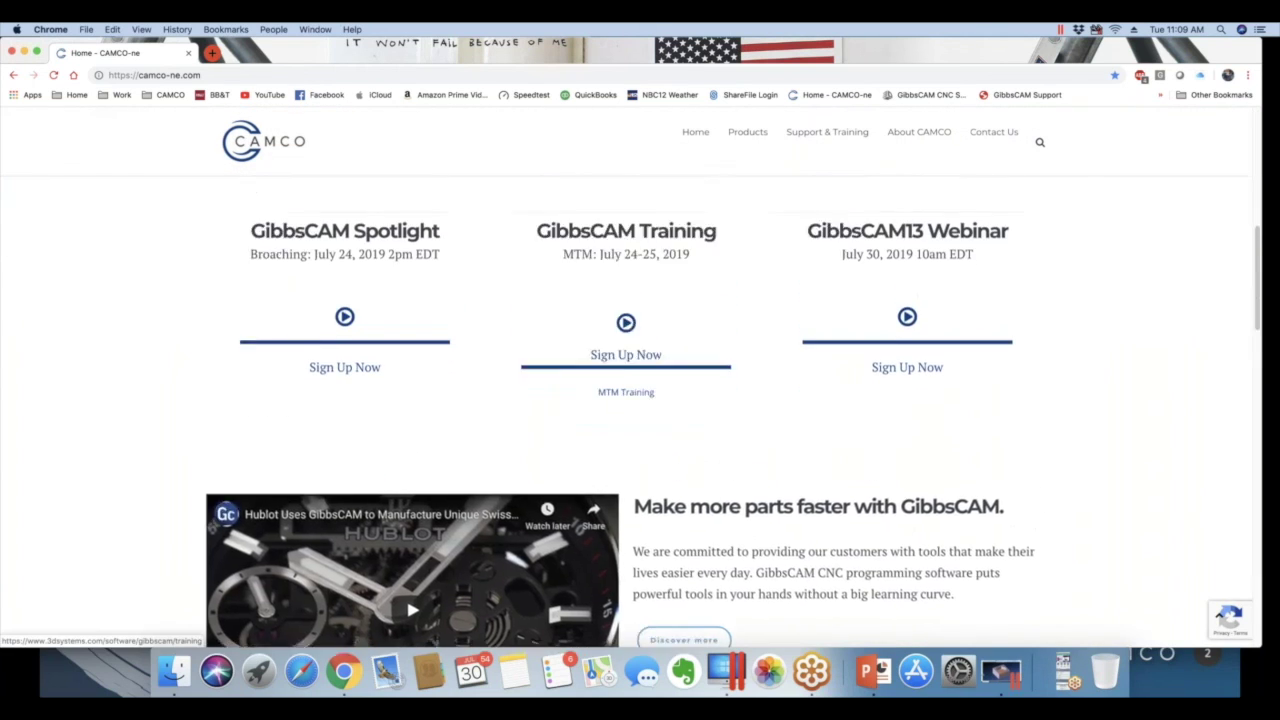
scroll(626, 356, "up", 4)
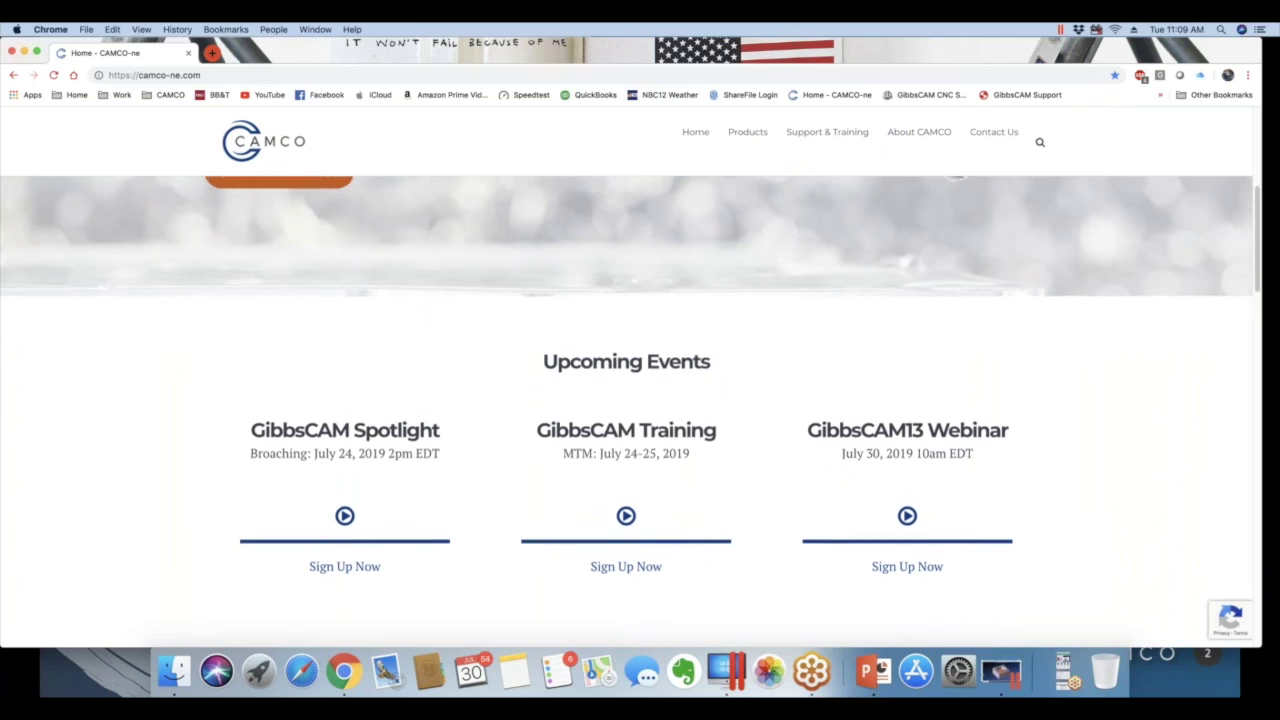
scroll(626, 400, "down", 2)
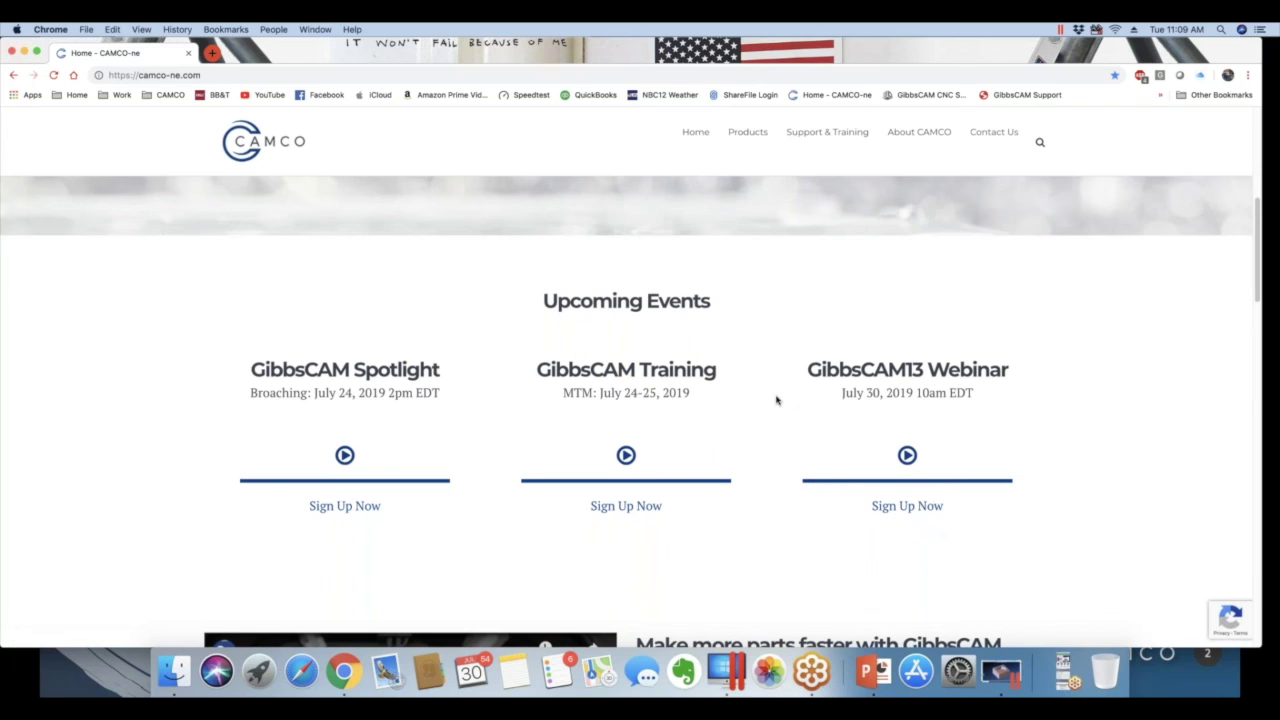
scroll(776, 400, "down", 3)
scroll(776, 400, "down", 2)
Review the training options and the customer support section on CAMCO's Support & Training page.
left_click(827, 131)
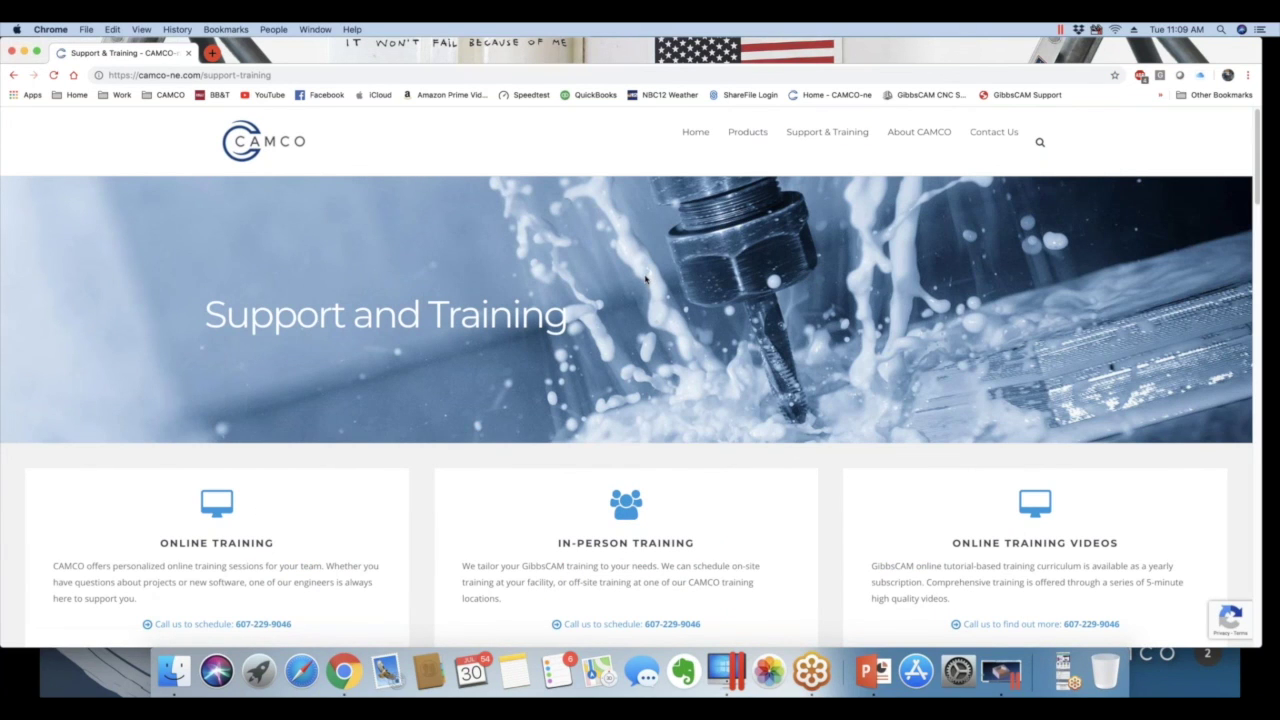
scroll(646, 280, "down", 3)
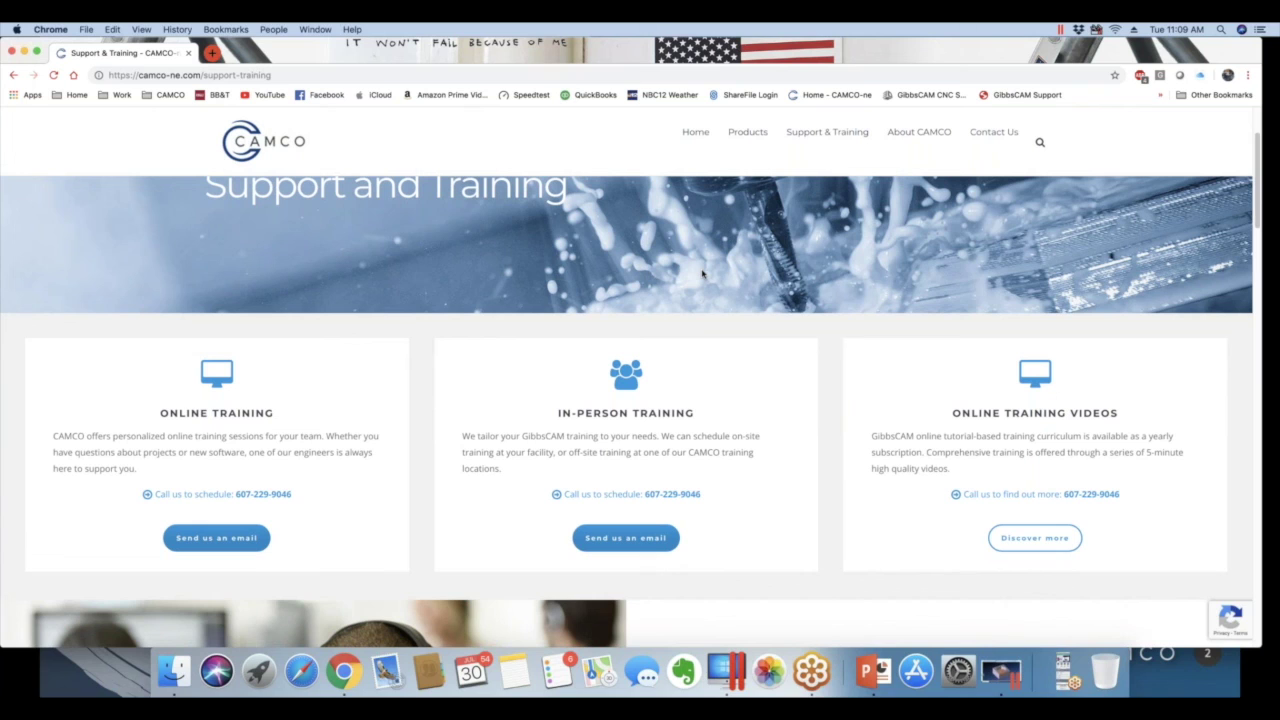
scroll(702, 273, "down", 5)
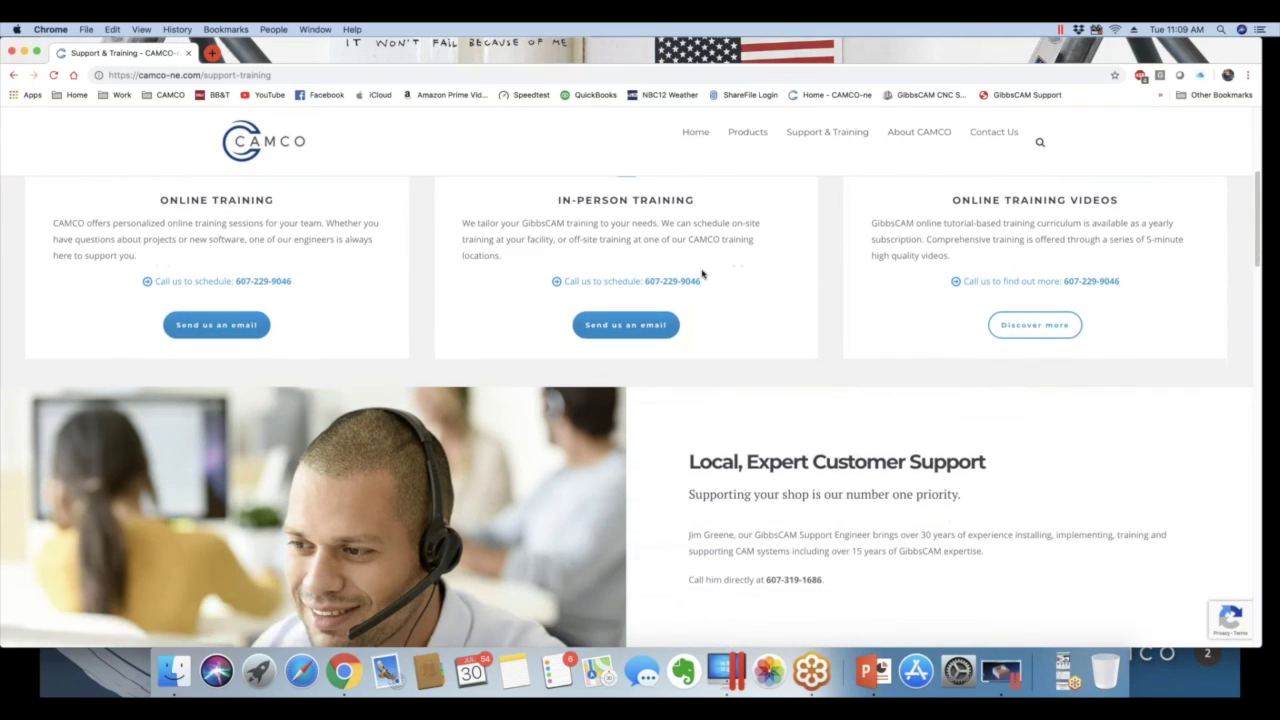
scroll(702, 273, "down", 1)
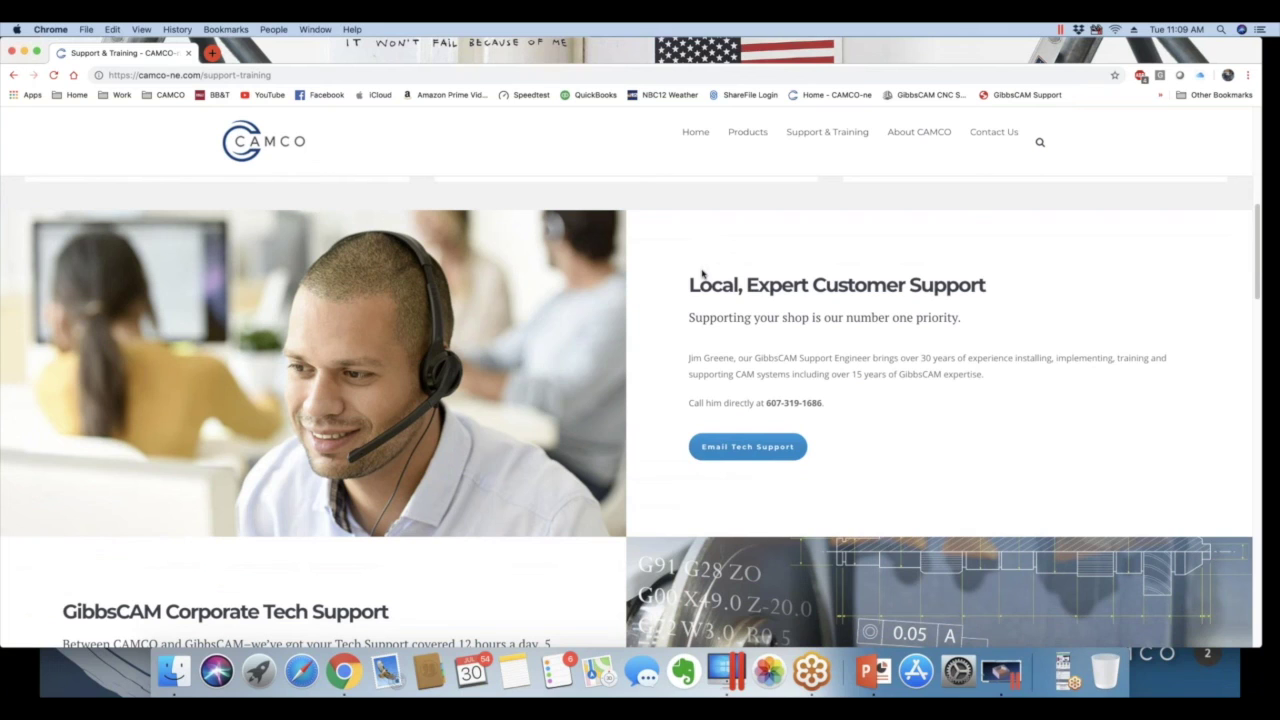
Review the GibbsCAM Corporate Tech Support, Post Processor Modifications and Machine Simulation Models sections on the Support & Training page.
scroll(702, 273, "down", 4)
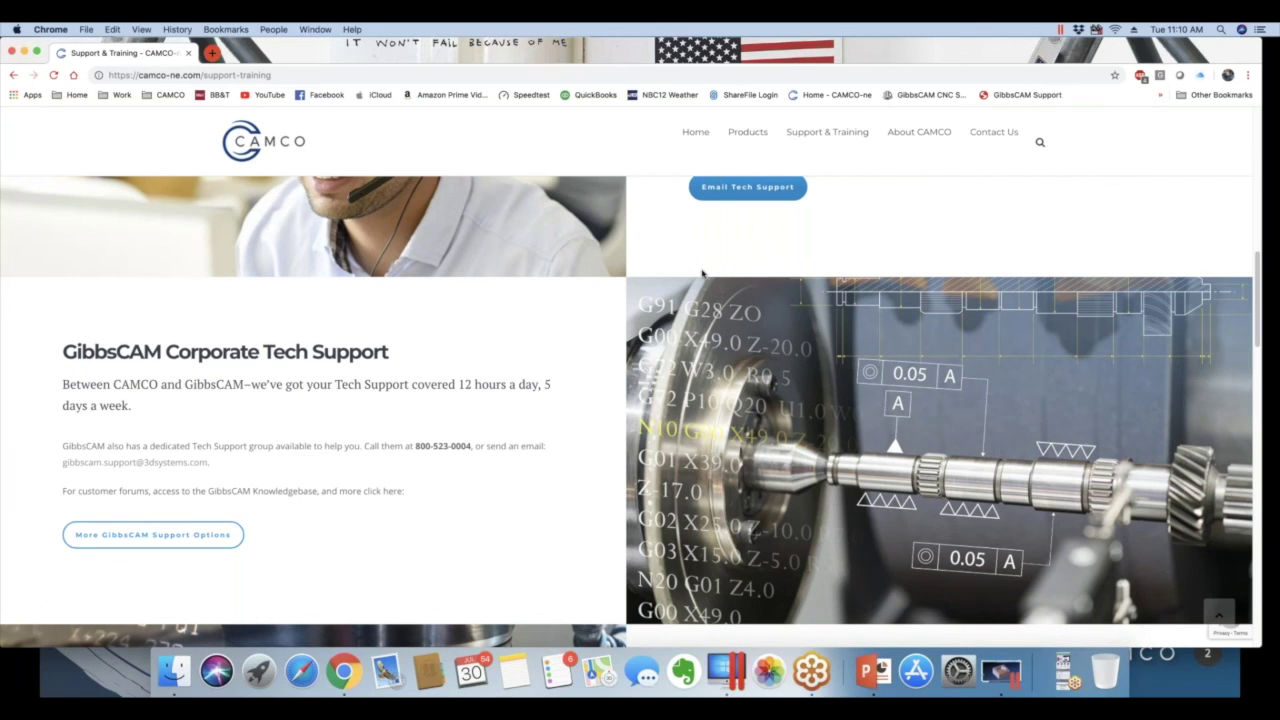
scroll(702, 273, "down", 5)
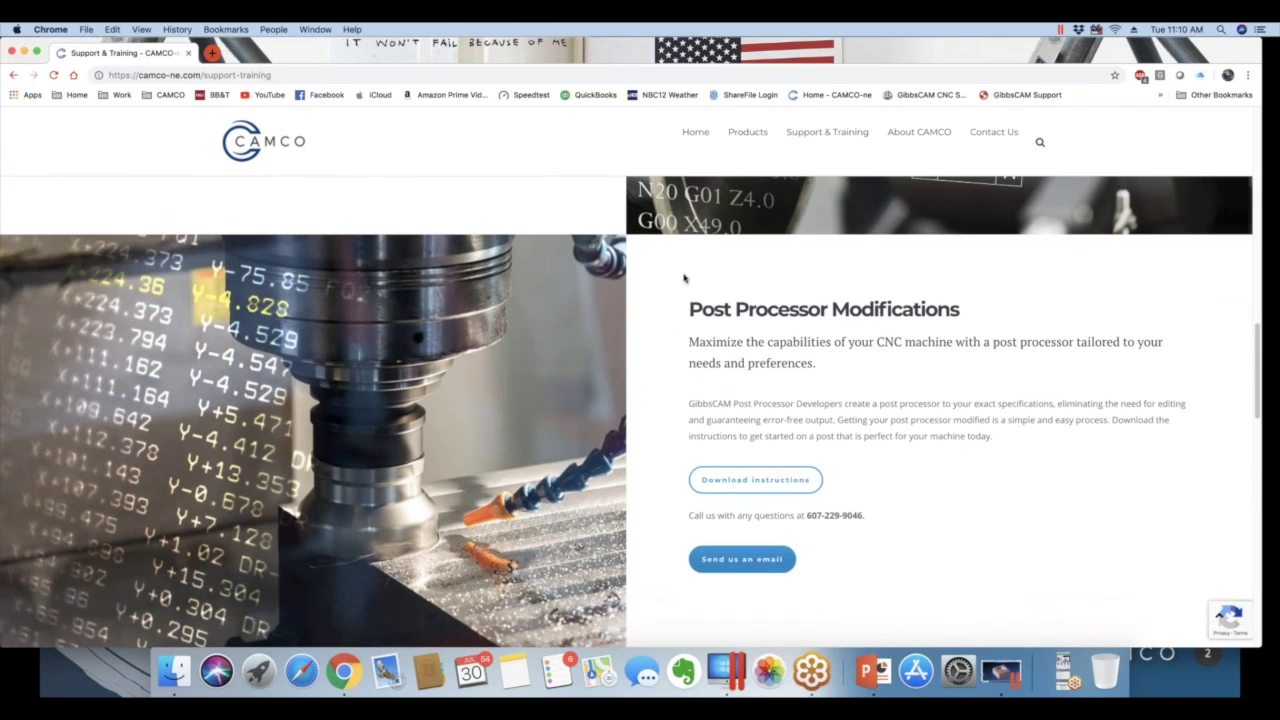
scroll(671, 277, "down", 5)
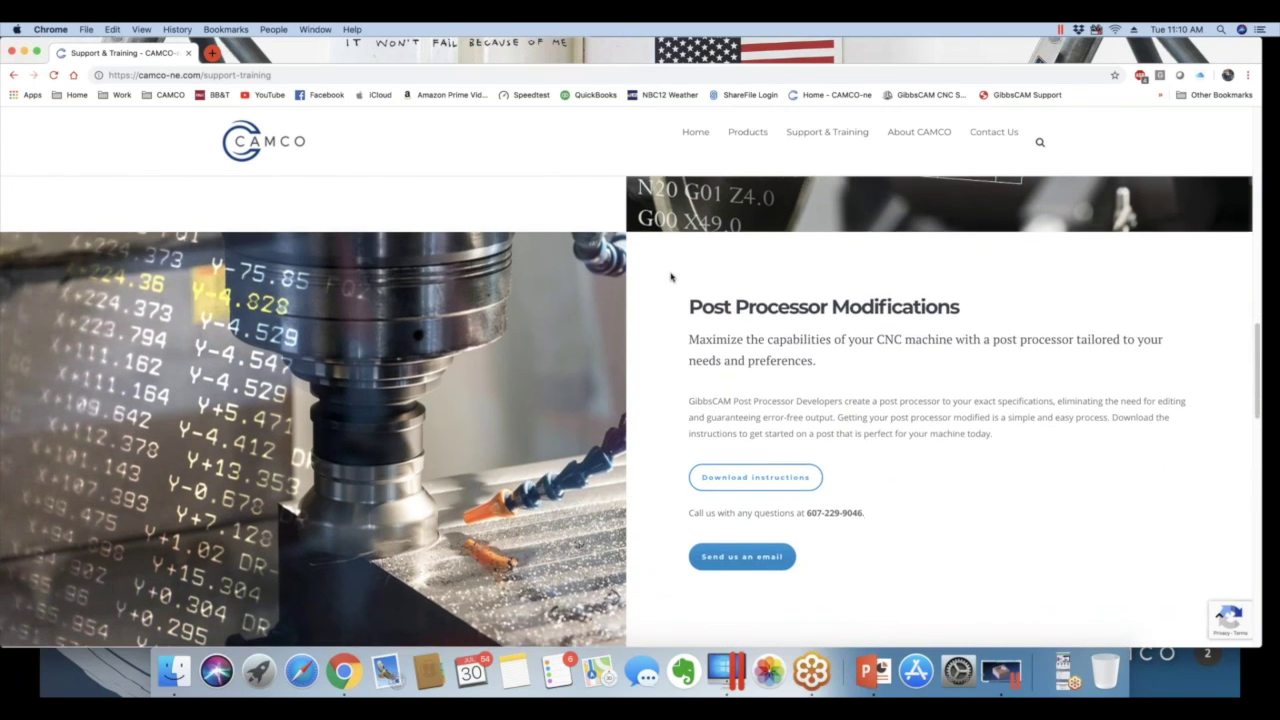
scroll(671, 277, "down", 1)
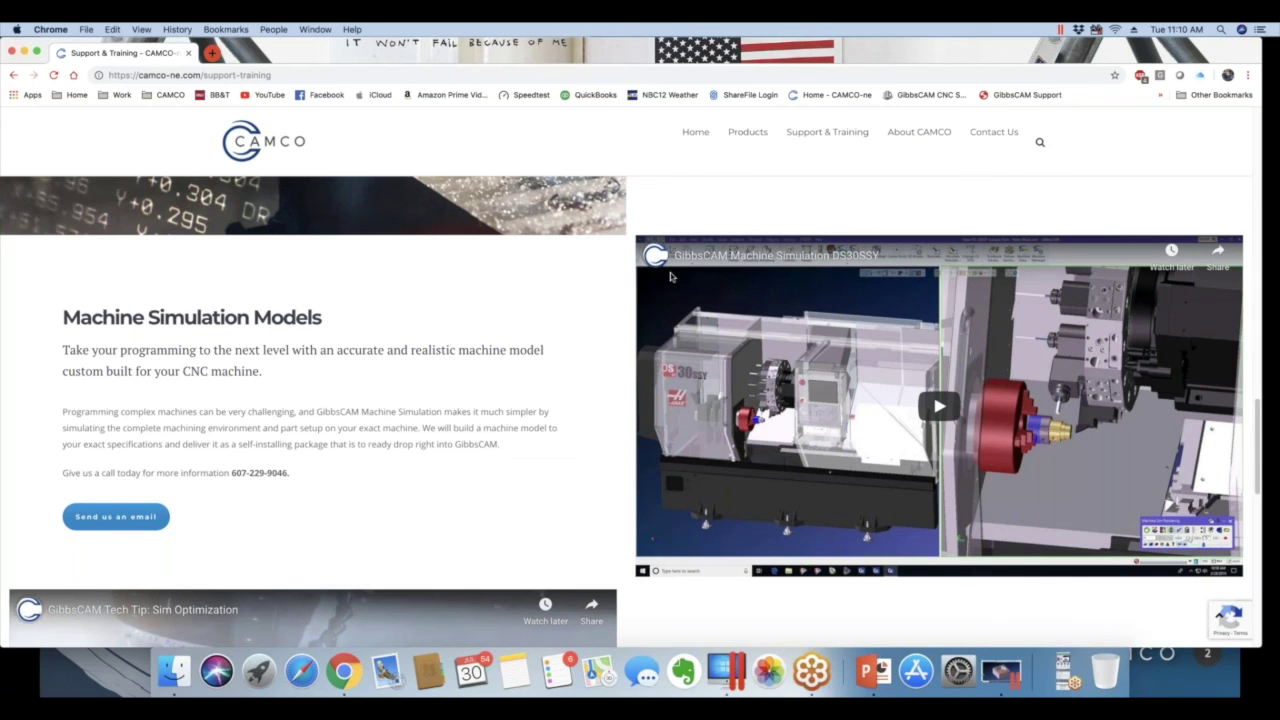
scroll(671, 277, "down", 1)
scroll(671, 277, "down", 5)
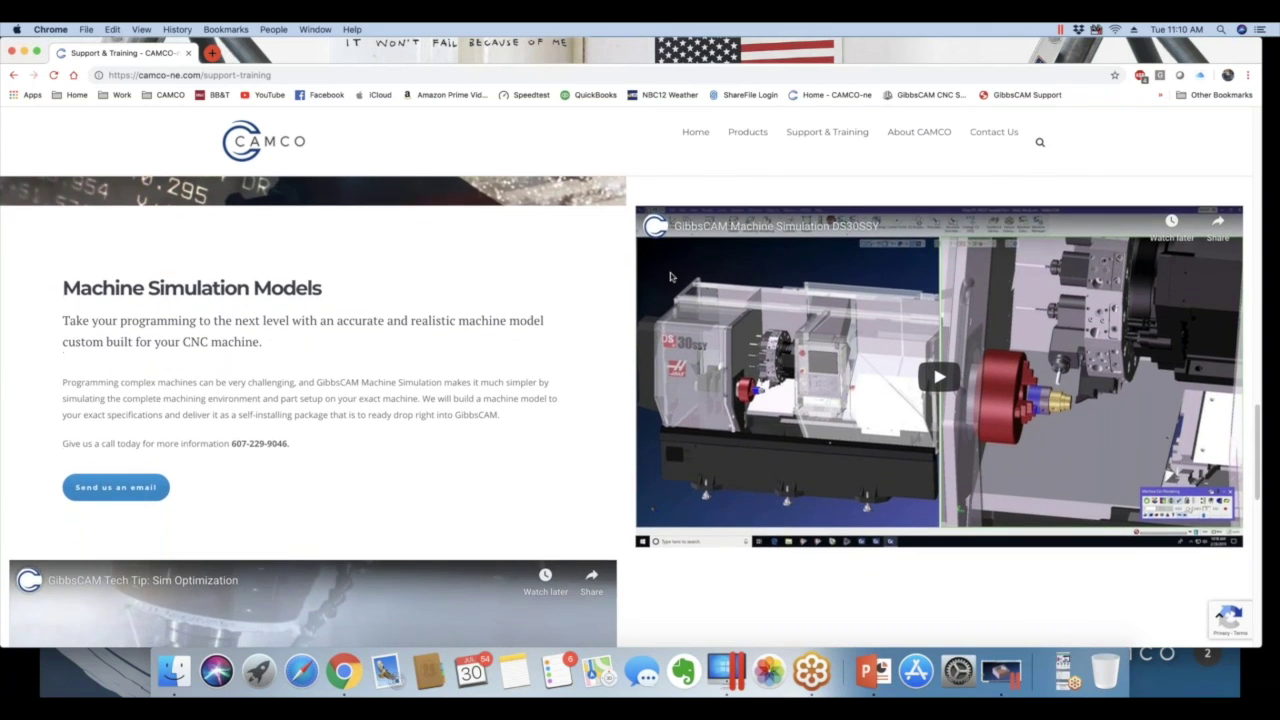
Look through the GibbsCAM Tech Tip Videos and 20 Minutes with GibbsCAM Webinars sections down to the page footer.
scroll(671, 277, "down", 10)
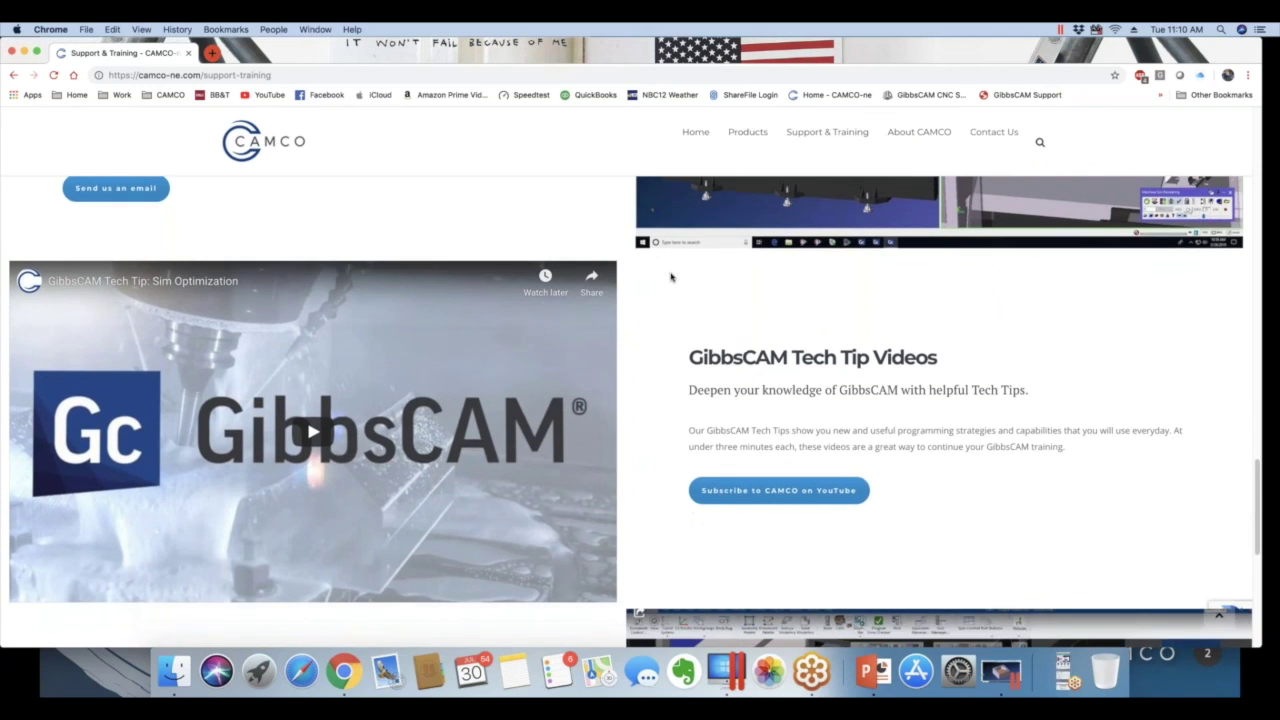
scroll(671, 277, "up", 3)
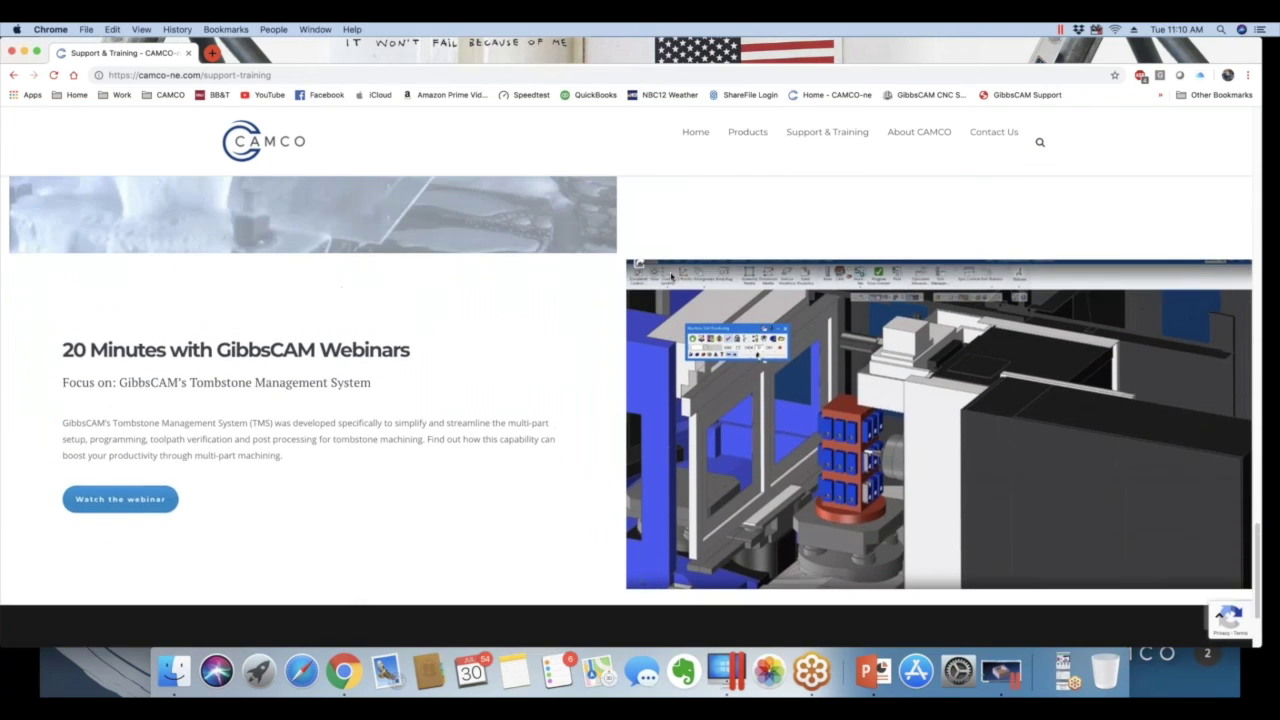
scroll(671, 277, "down", 3)
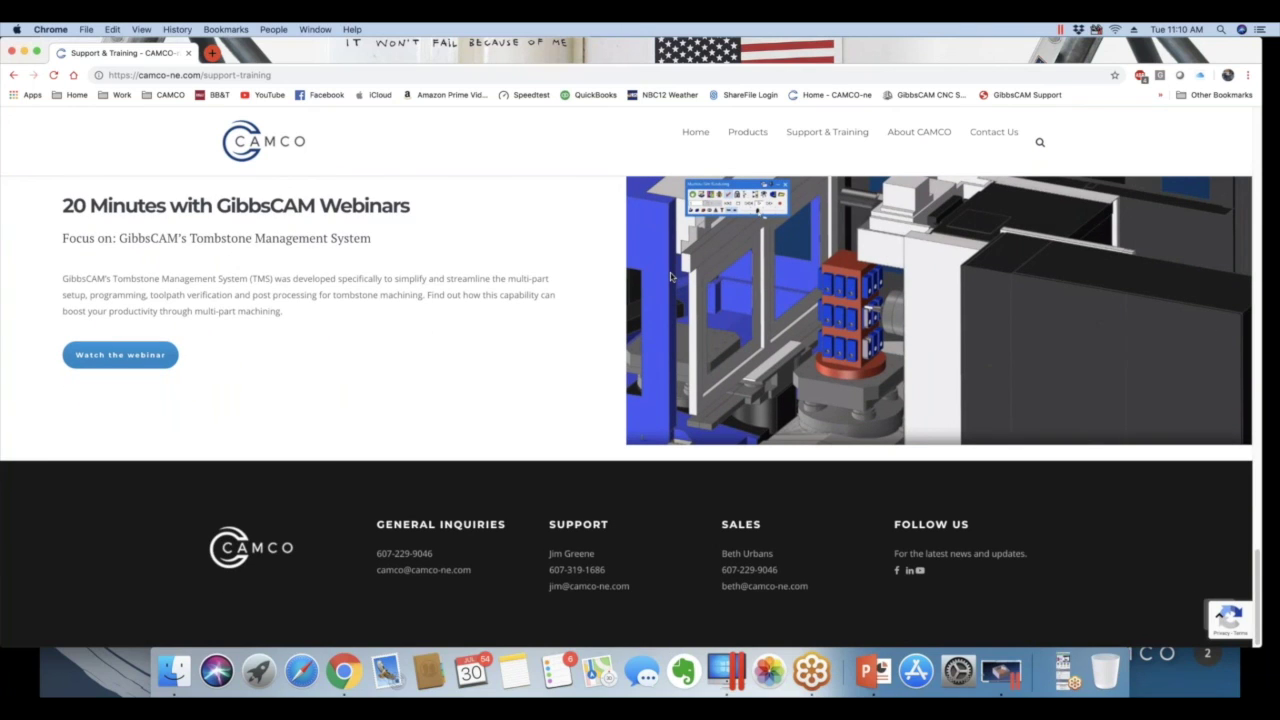
scroll(671, 277, "up", 8)
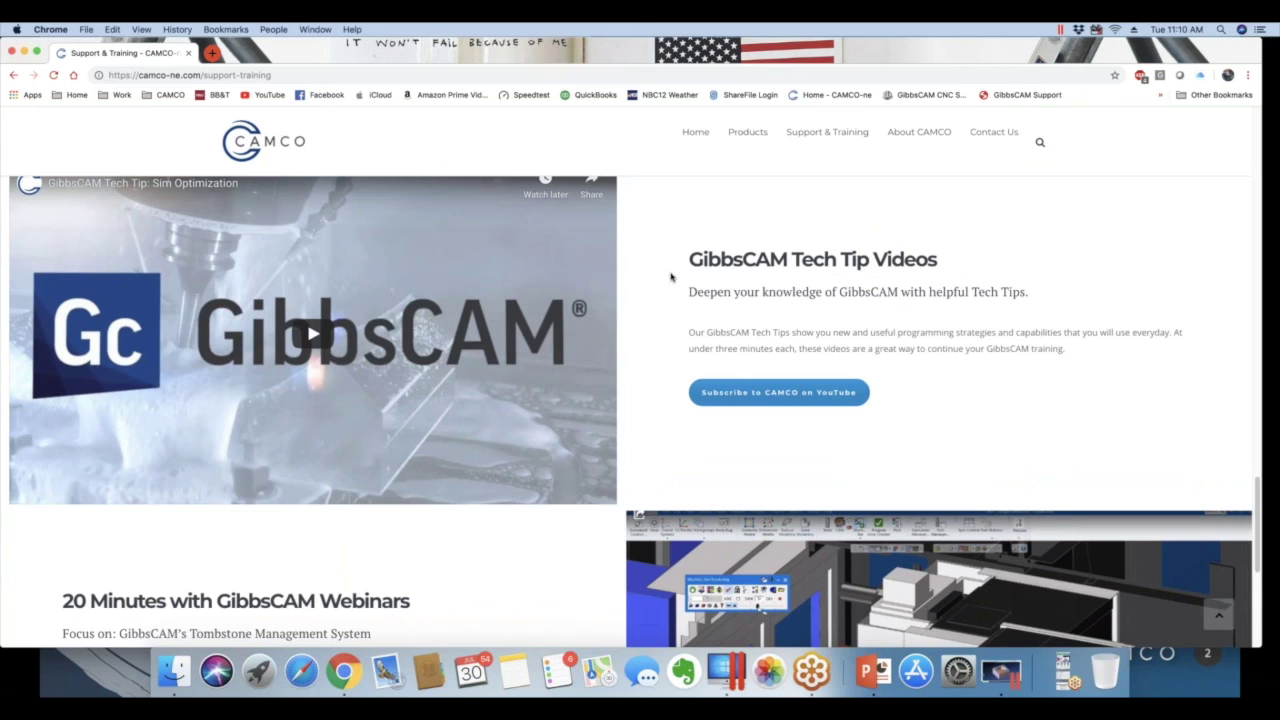
scroll(671, 277, "down", 4)
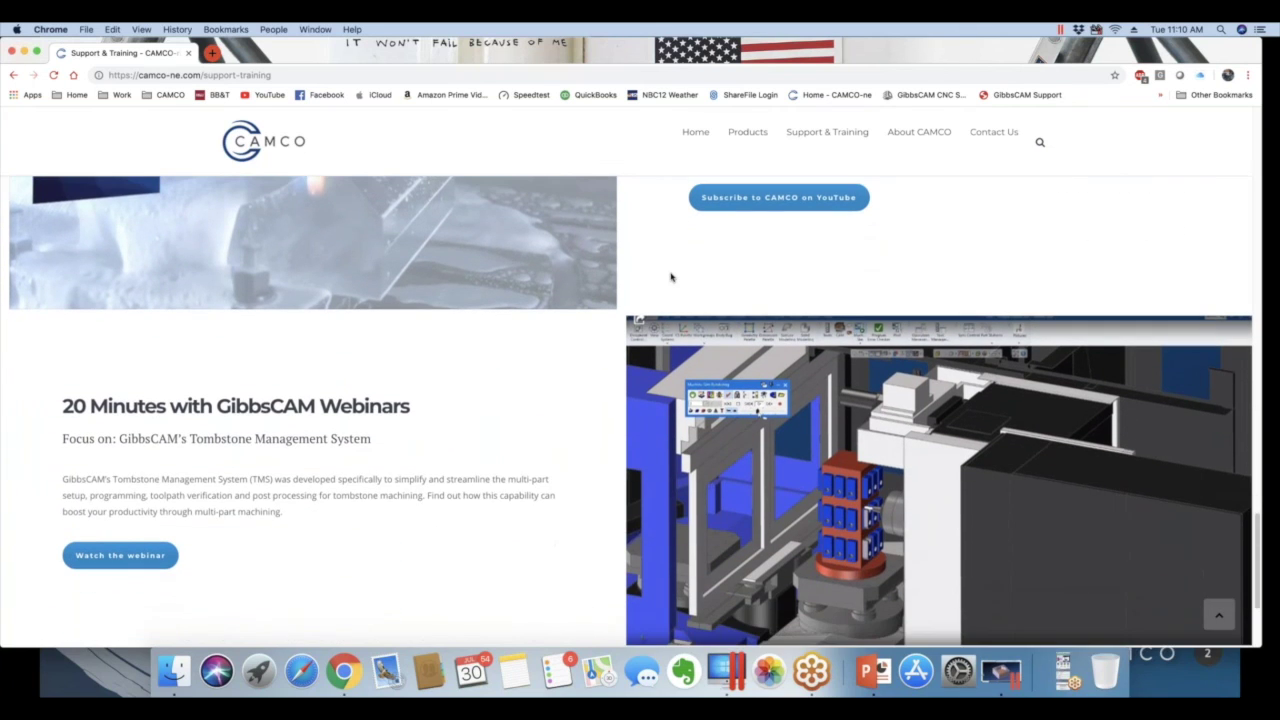
scroll(671, 277, "down", 4)
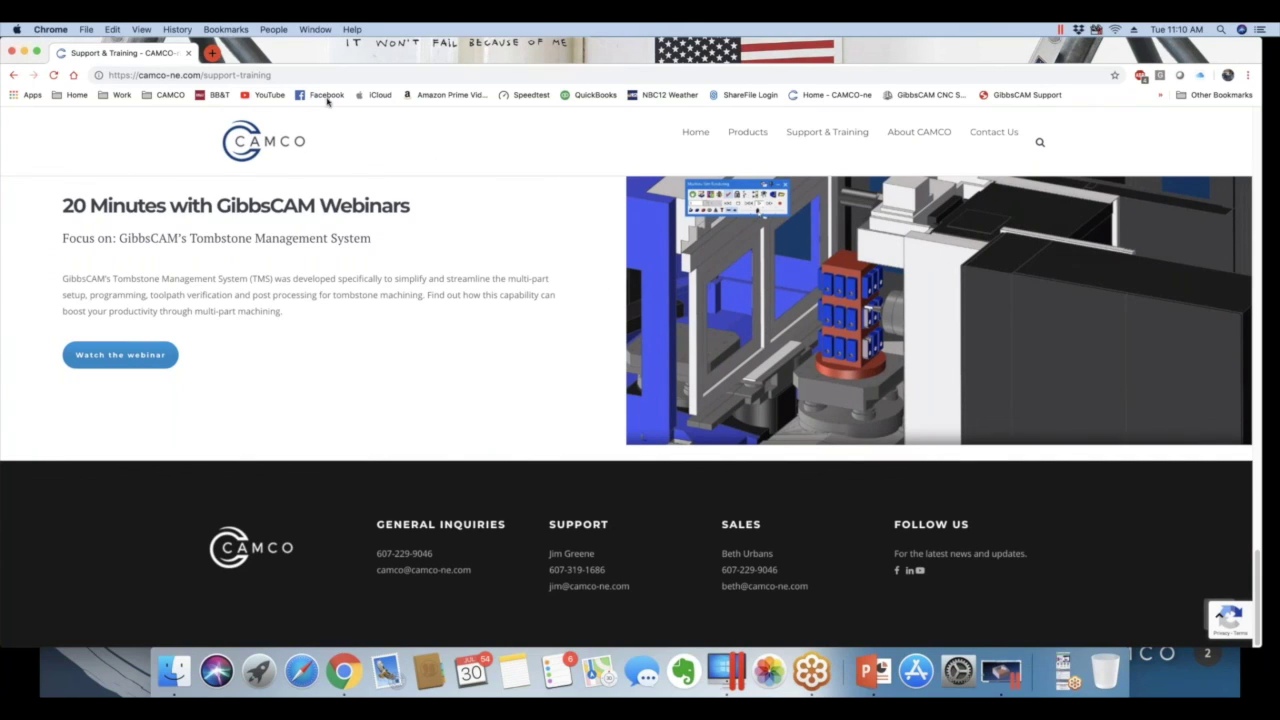
Highlight the full web address of the Support & Training page and clear the selection.
double_click(262, 75)
left_click_drag(185, 70, 101, 76)
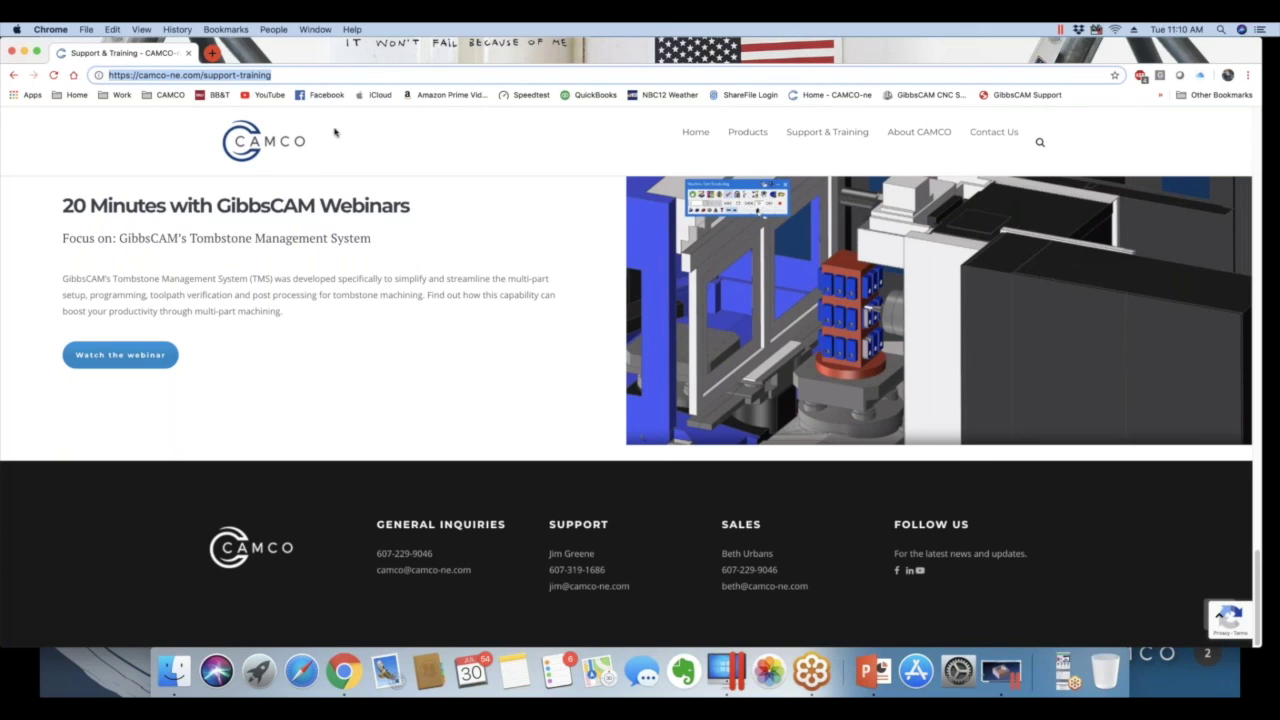
left_click(326, 76)
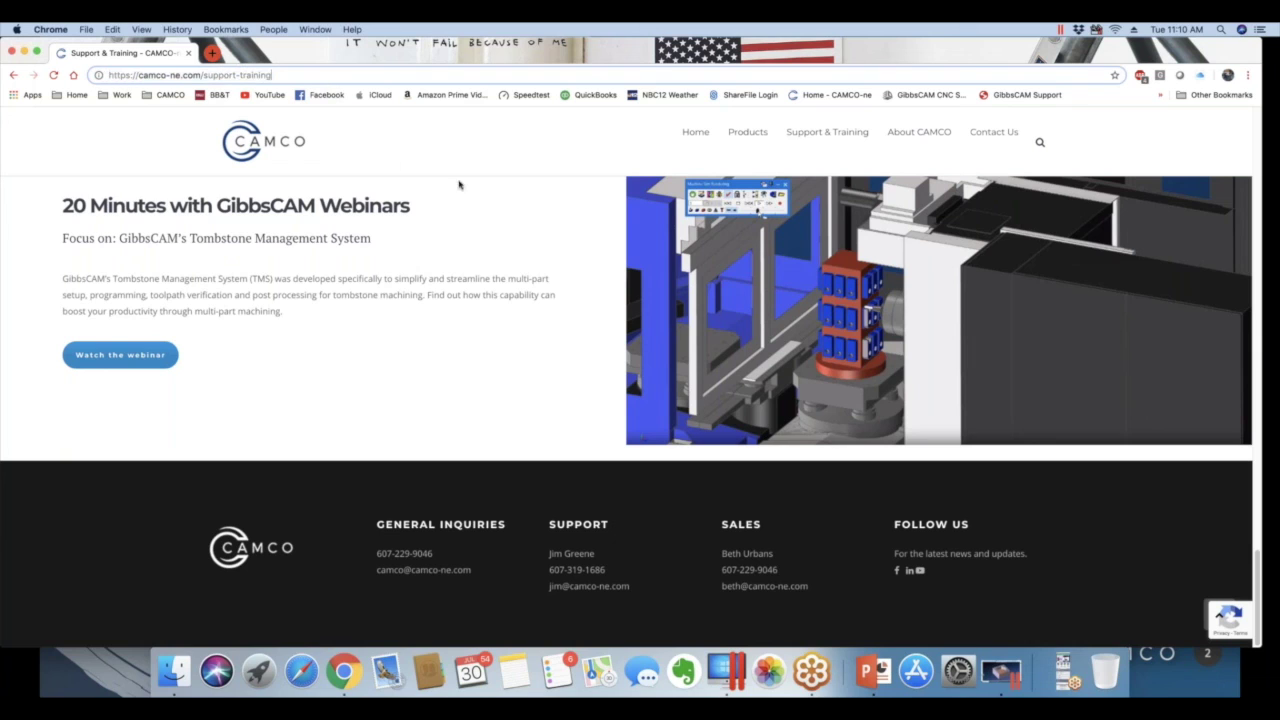
Open the About CAMCO page and look through the company's coverage area, services and team profiles.
scroll(528, 226, "up", 5)
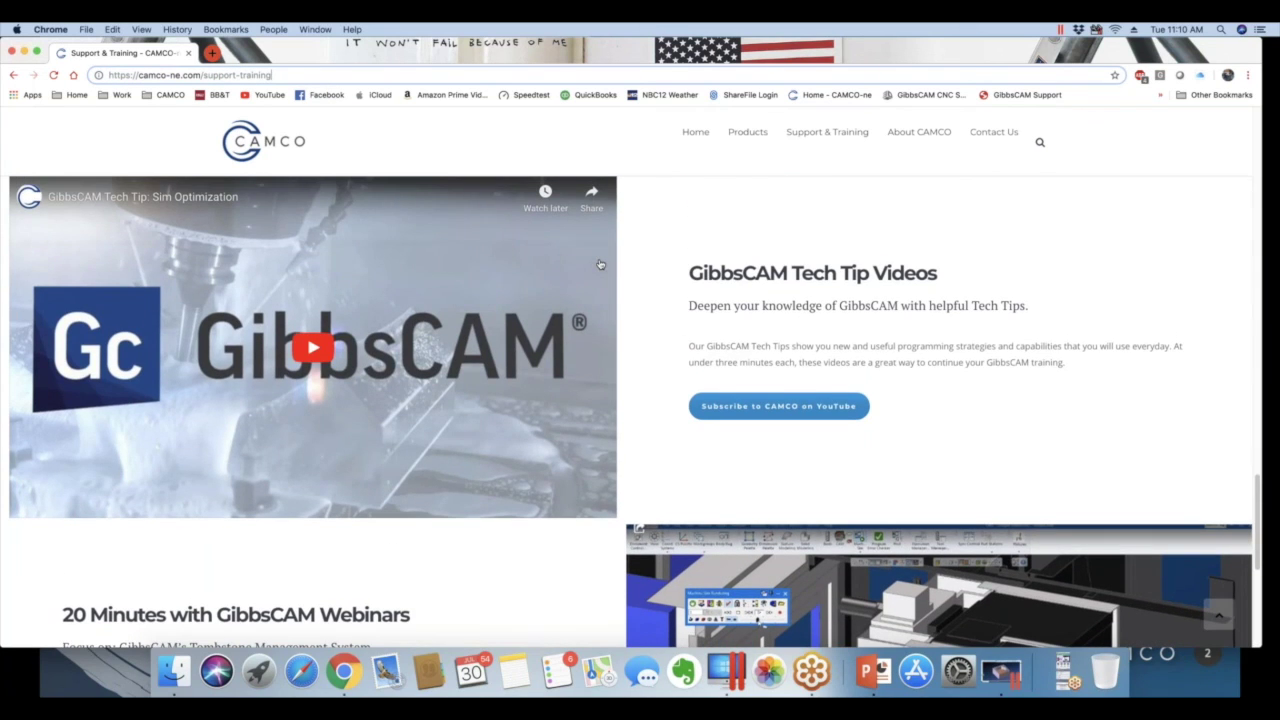
scroll(620, 220, "up", 1)
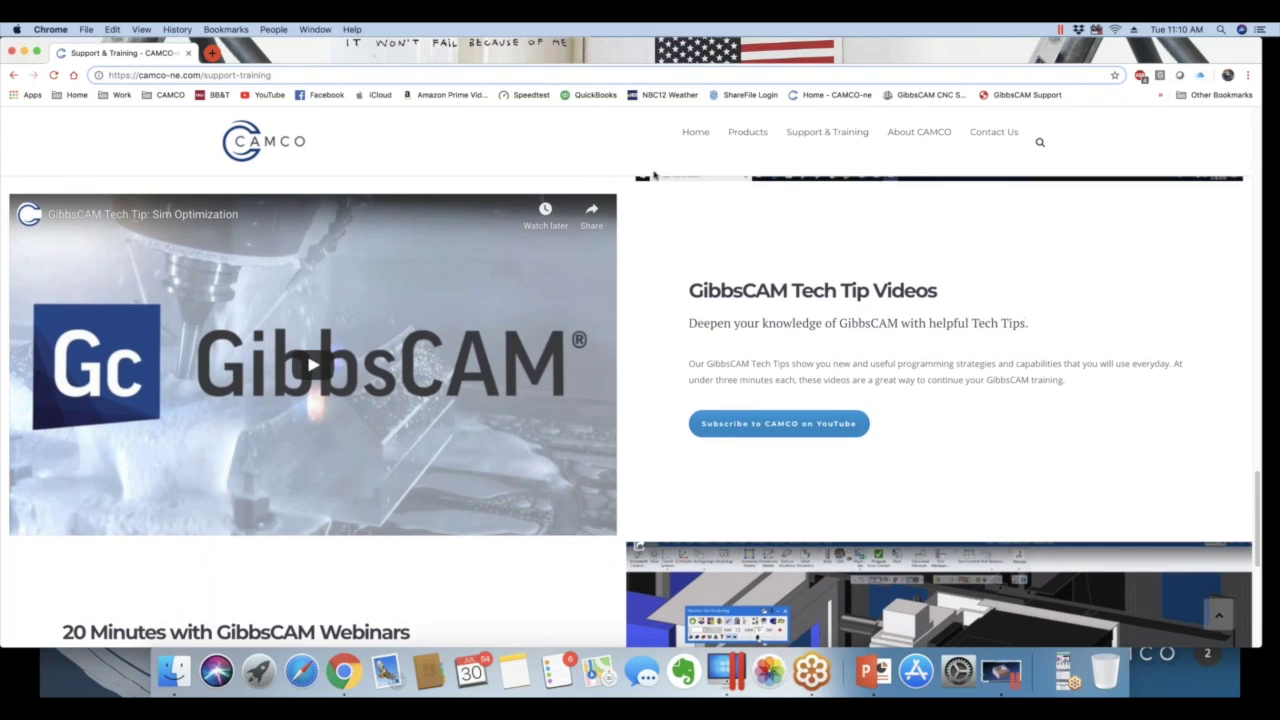
left_click(697, 135)
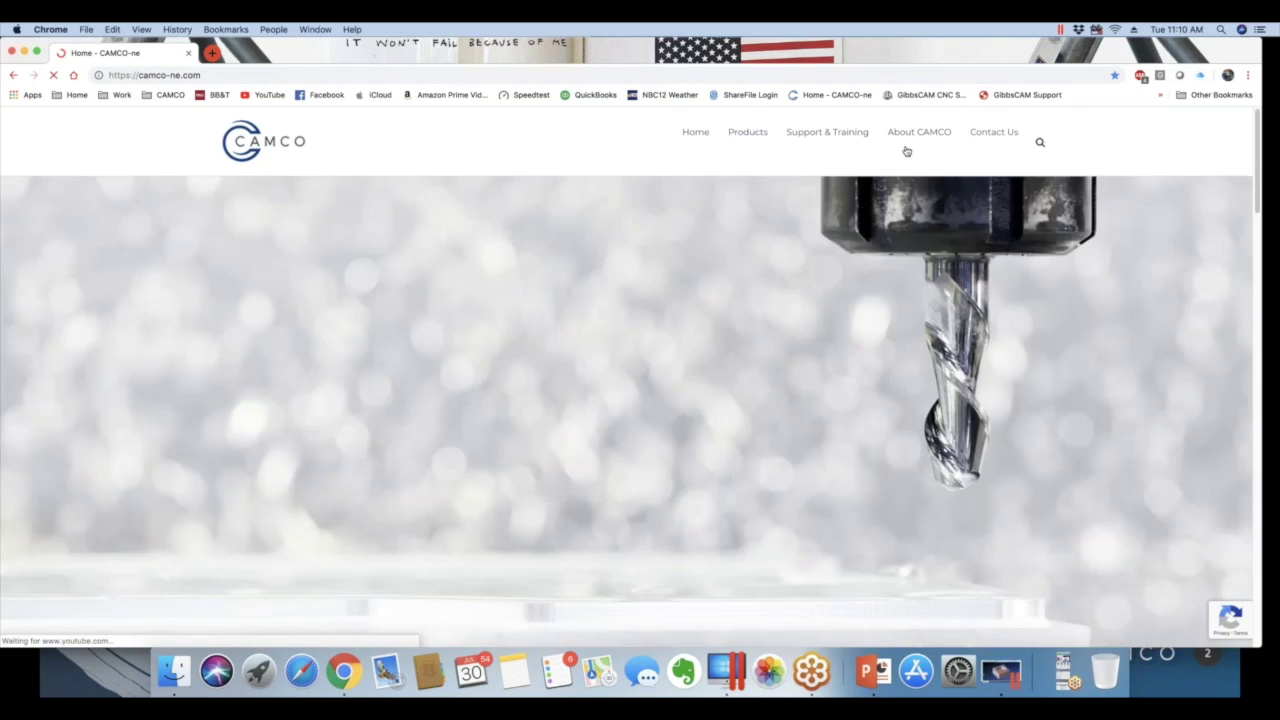
left_click(921, 137)
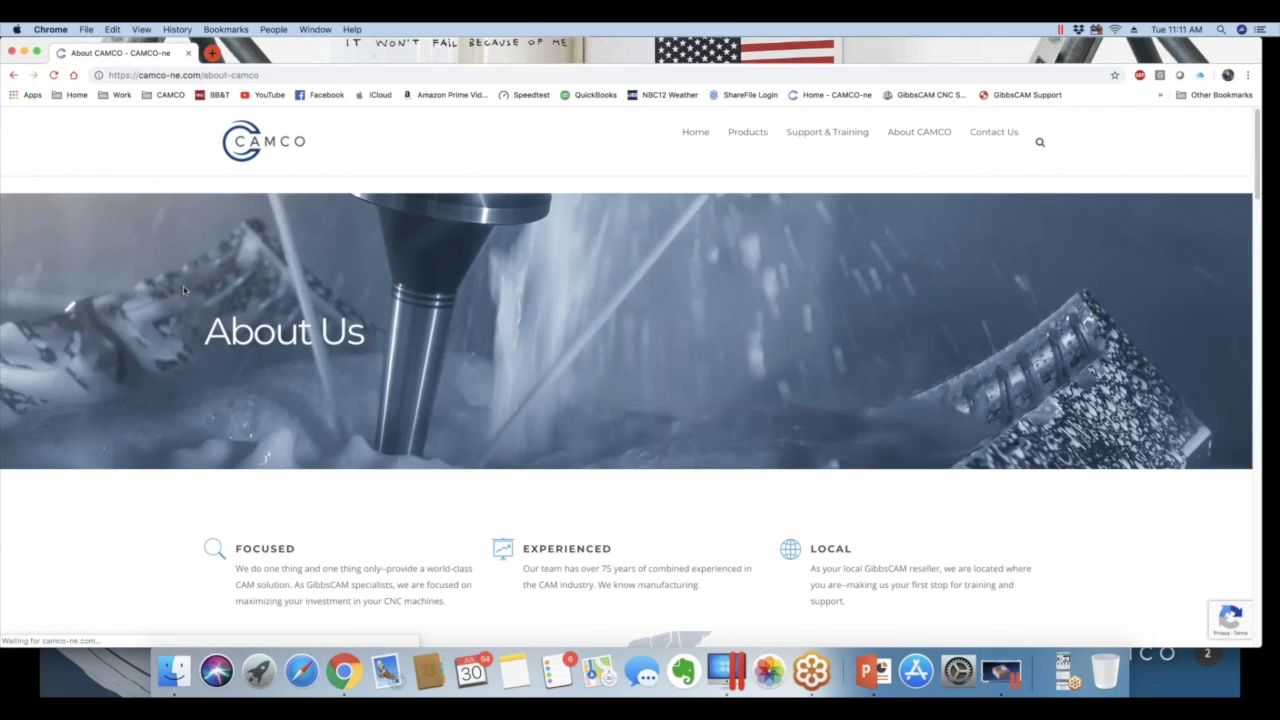
scroll(169, 288, "down", 10)
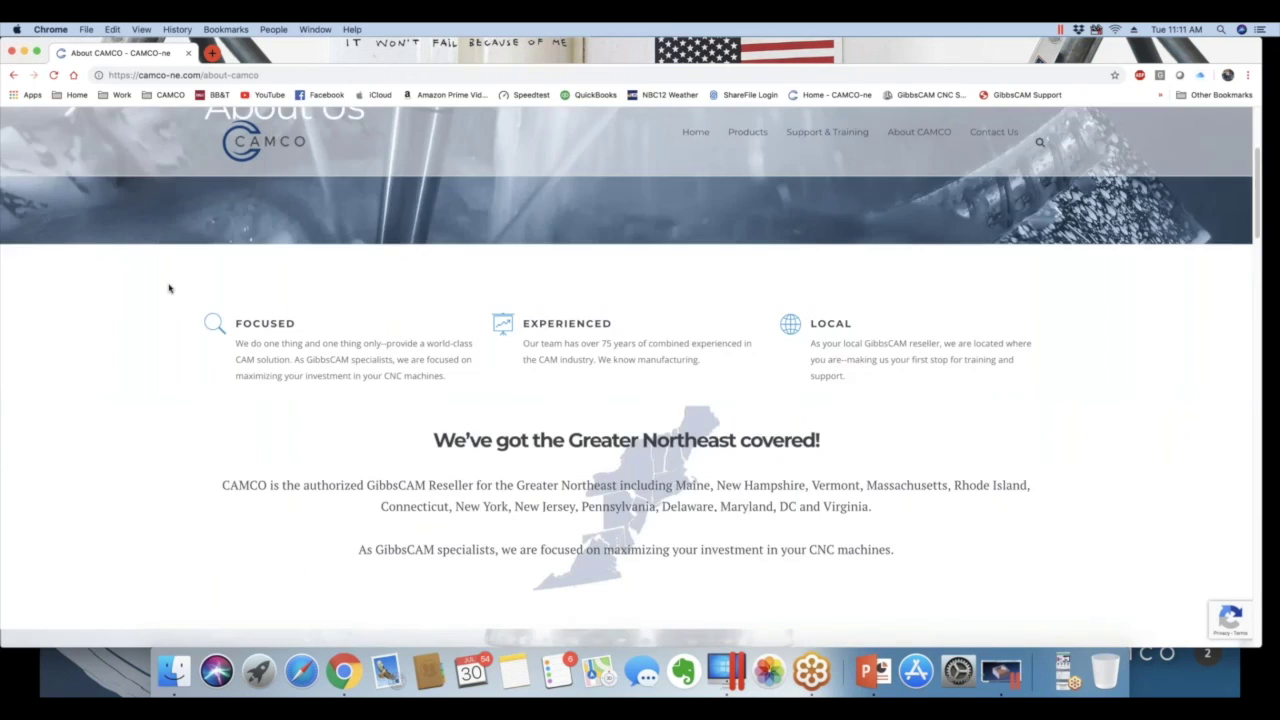
scroll(169, 288, "down", 10)
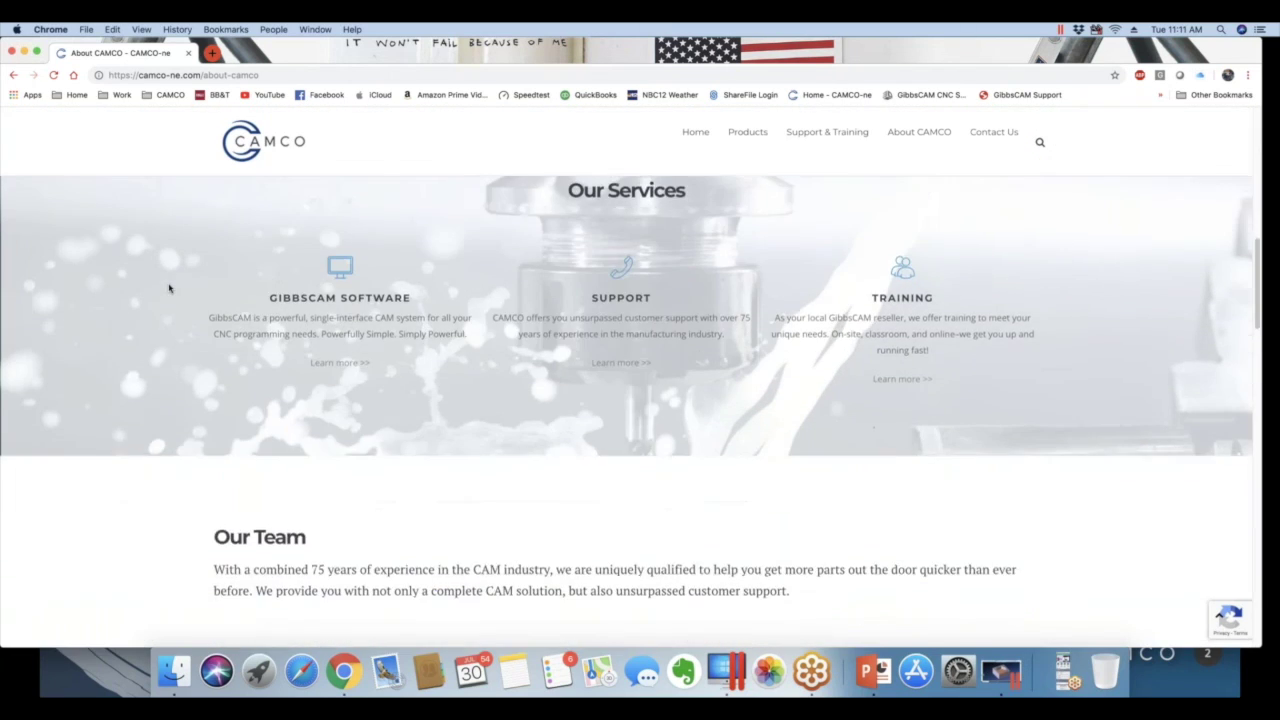
scroll(169, 288, "down", 2)
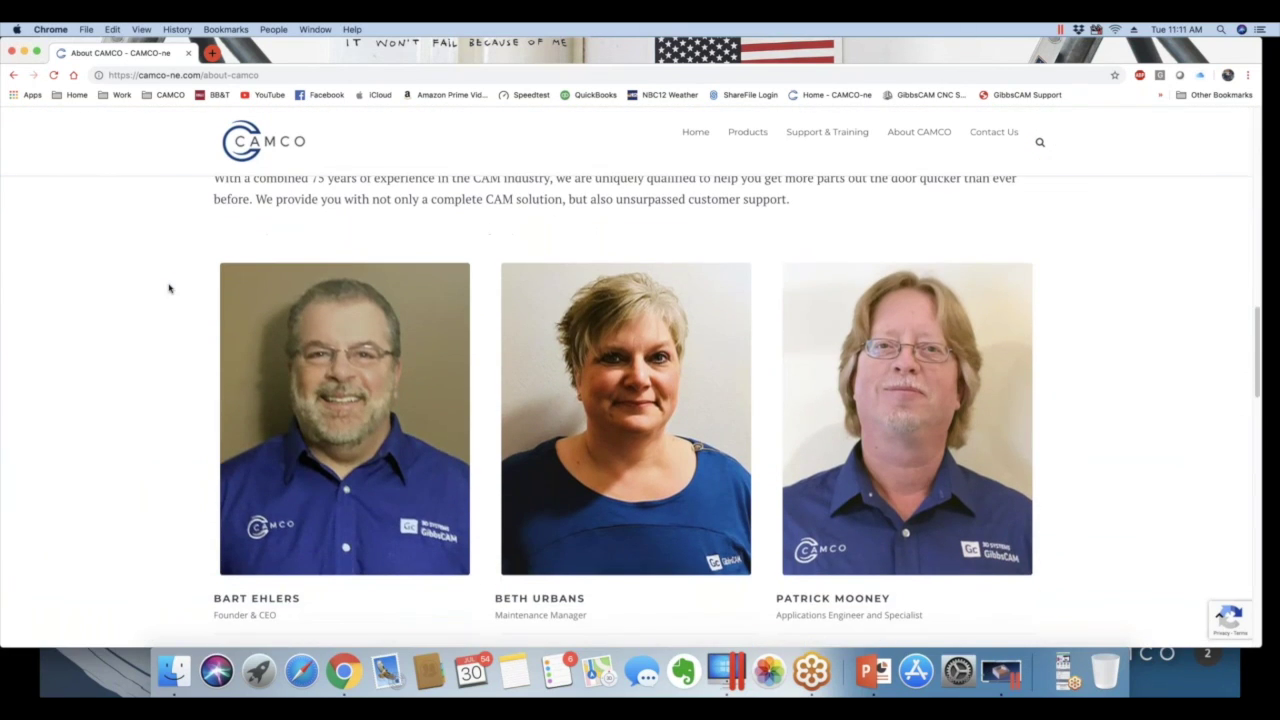
scroll(169, 288, "down", 3)
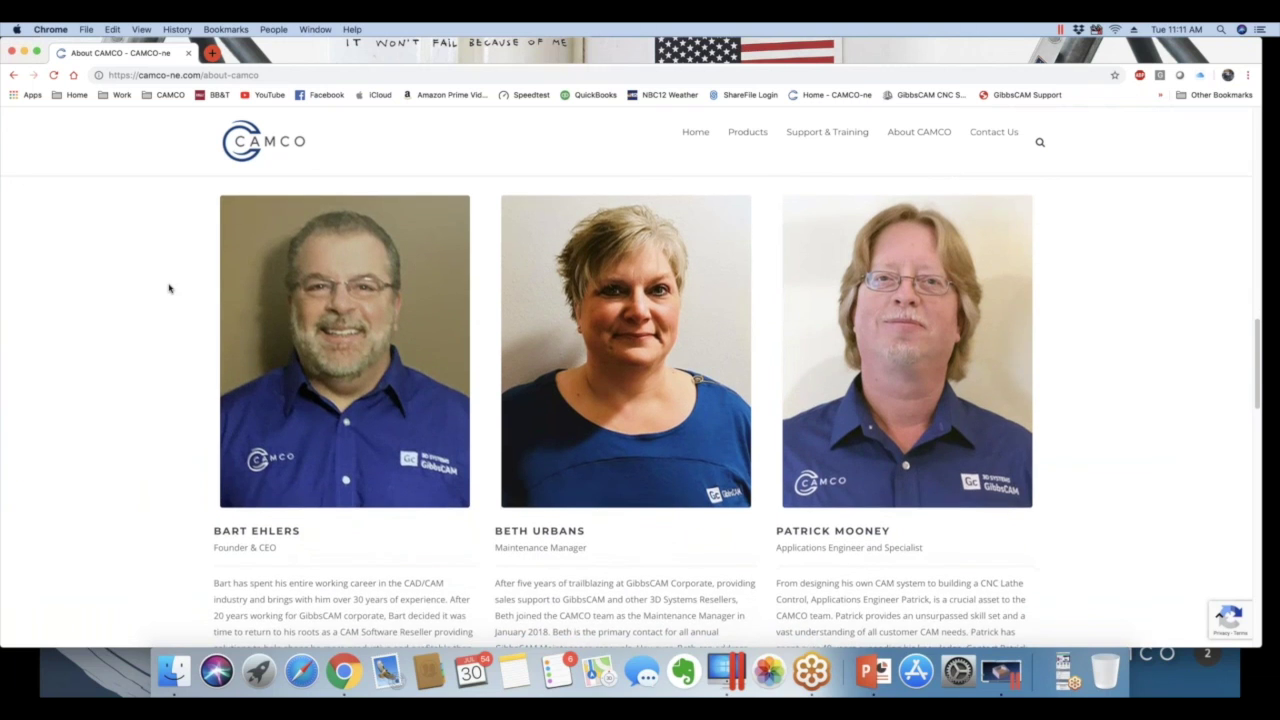
scroll(169, 288, "down", 8)
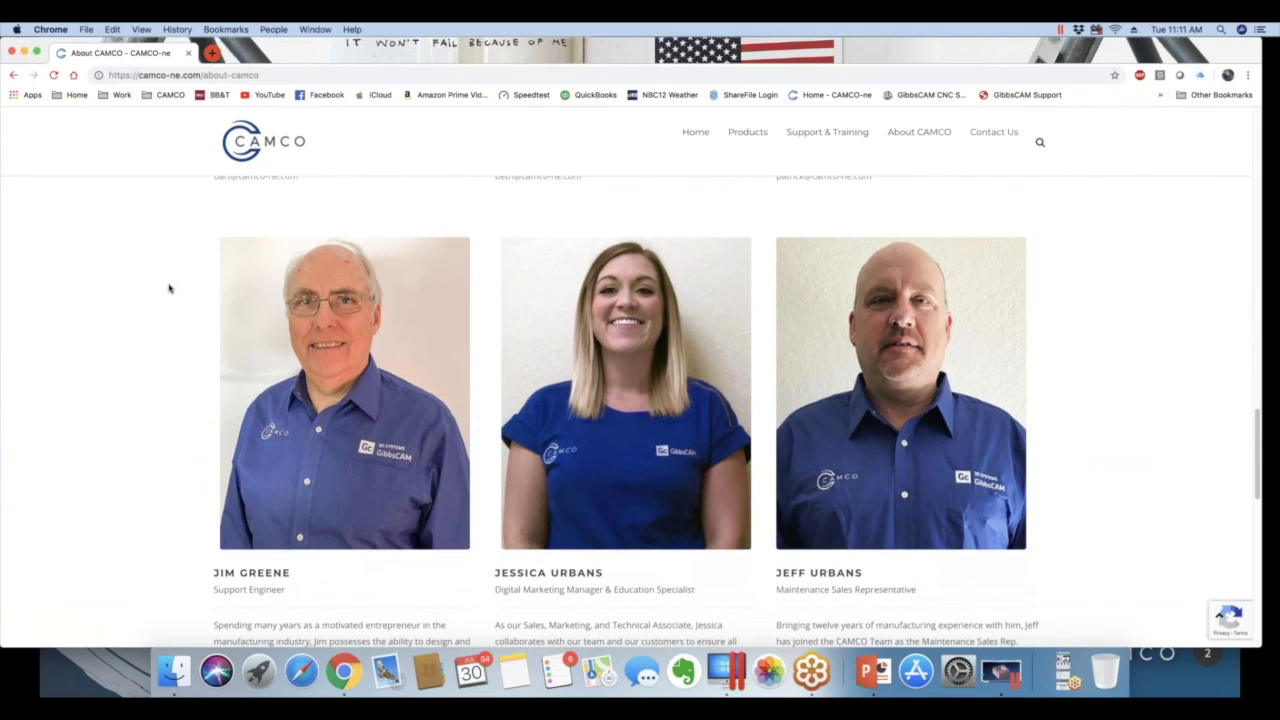
scroll(169, 288, "down", 10)
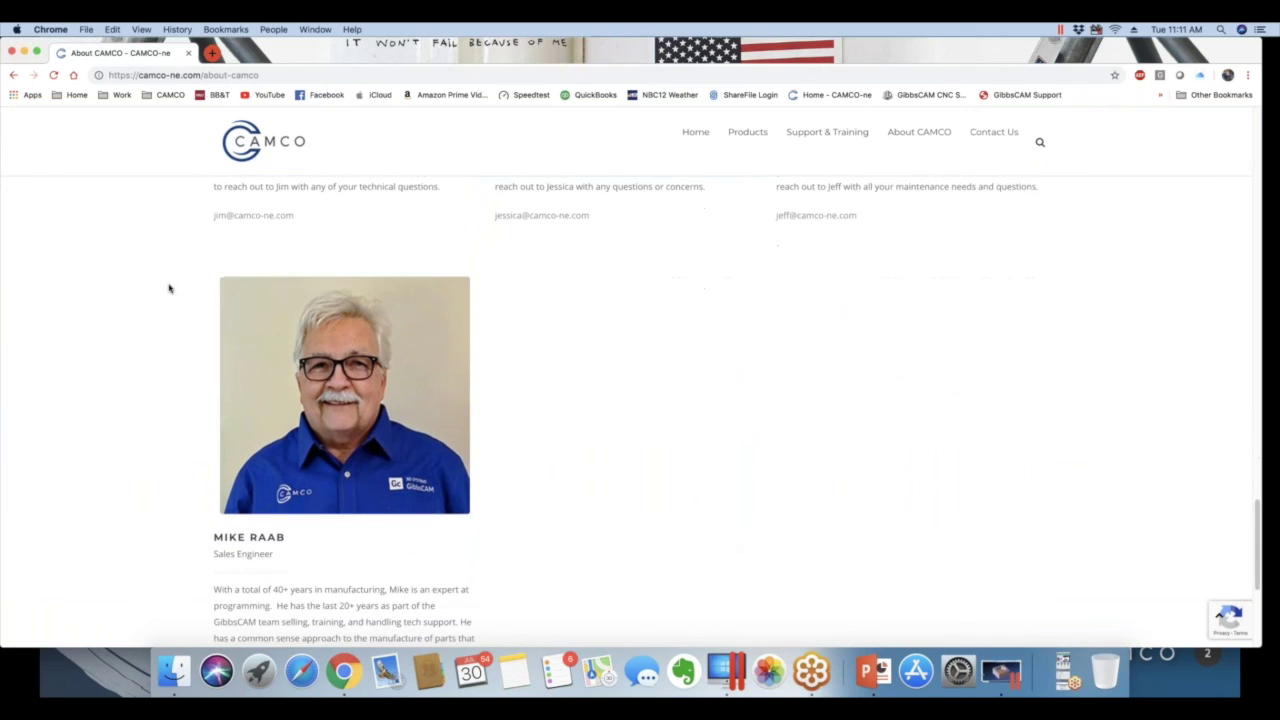
Return from the About CAMCO page to the CAMCO home page.
scroll(169, 288, "up", 20)
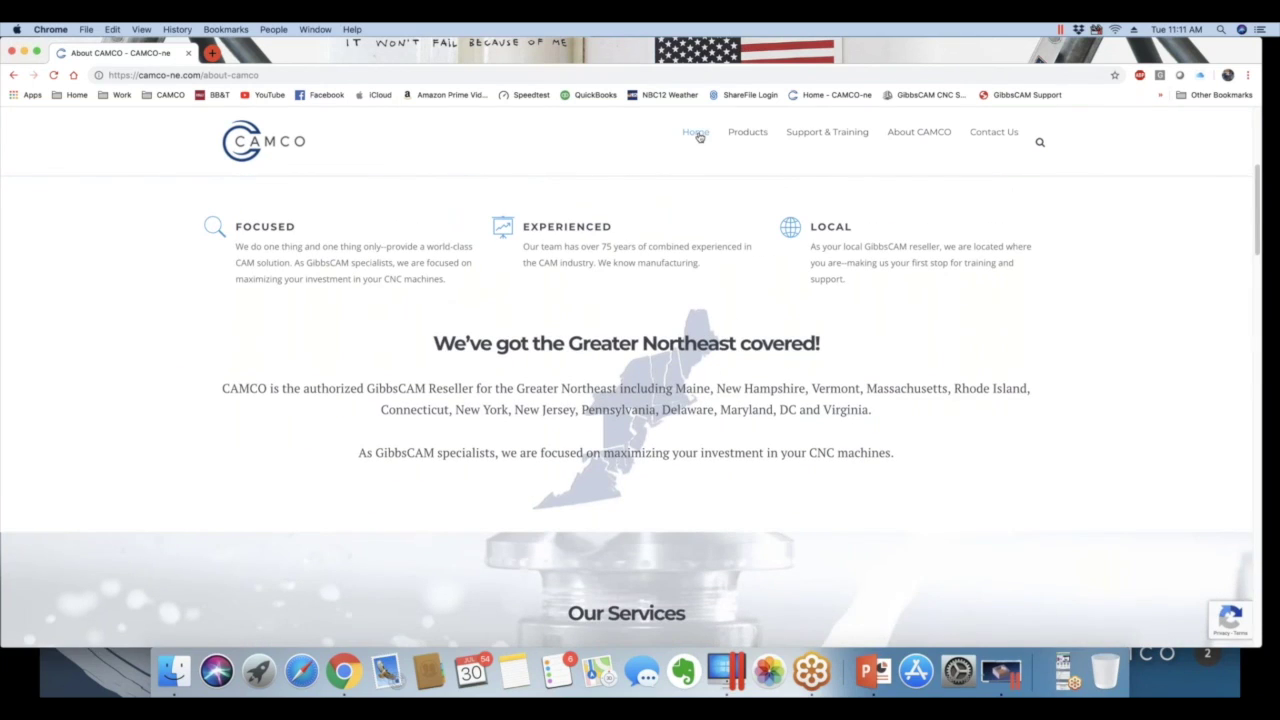
left_click(697, 133)
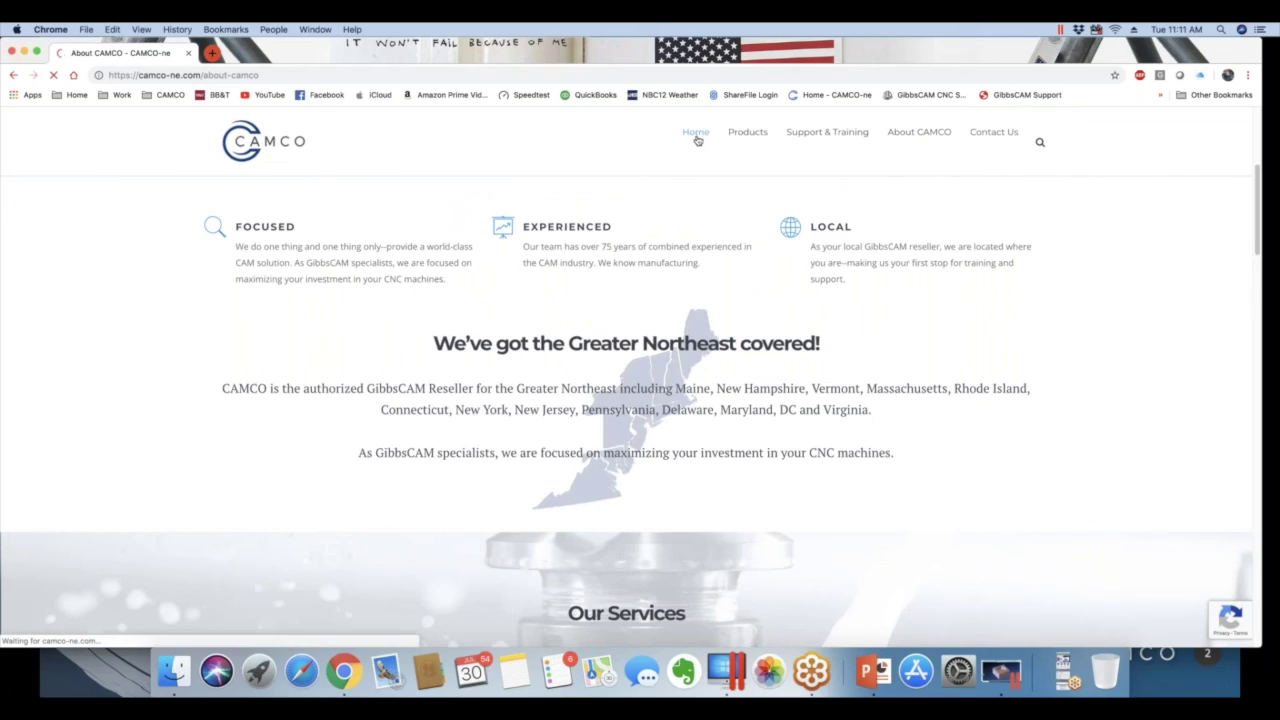